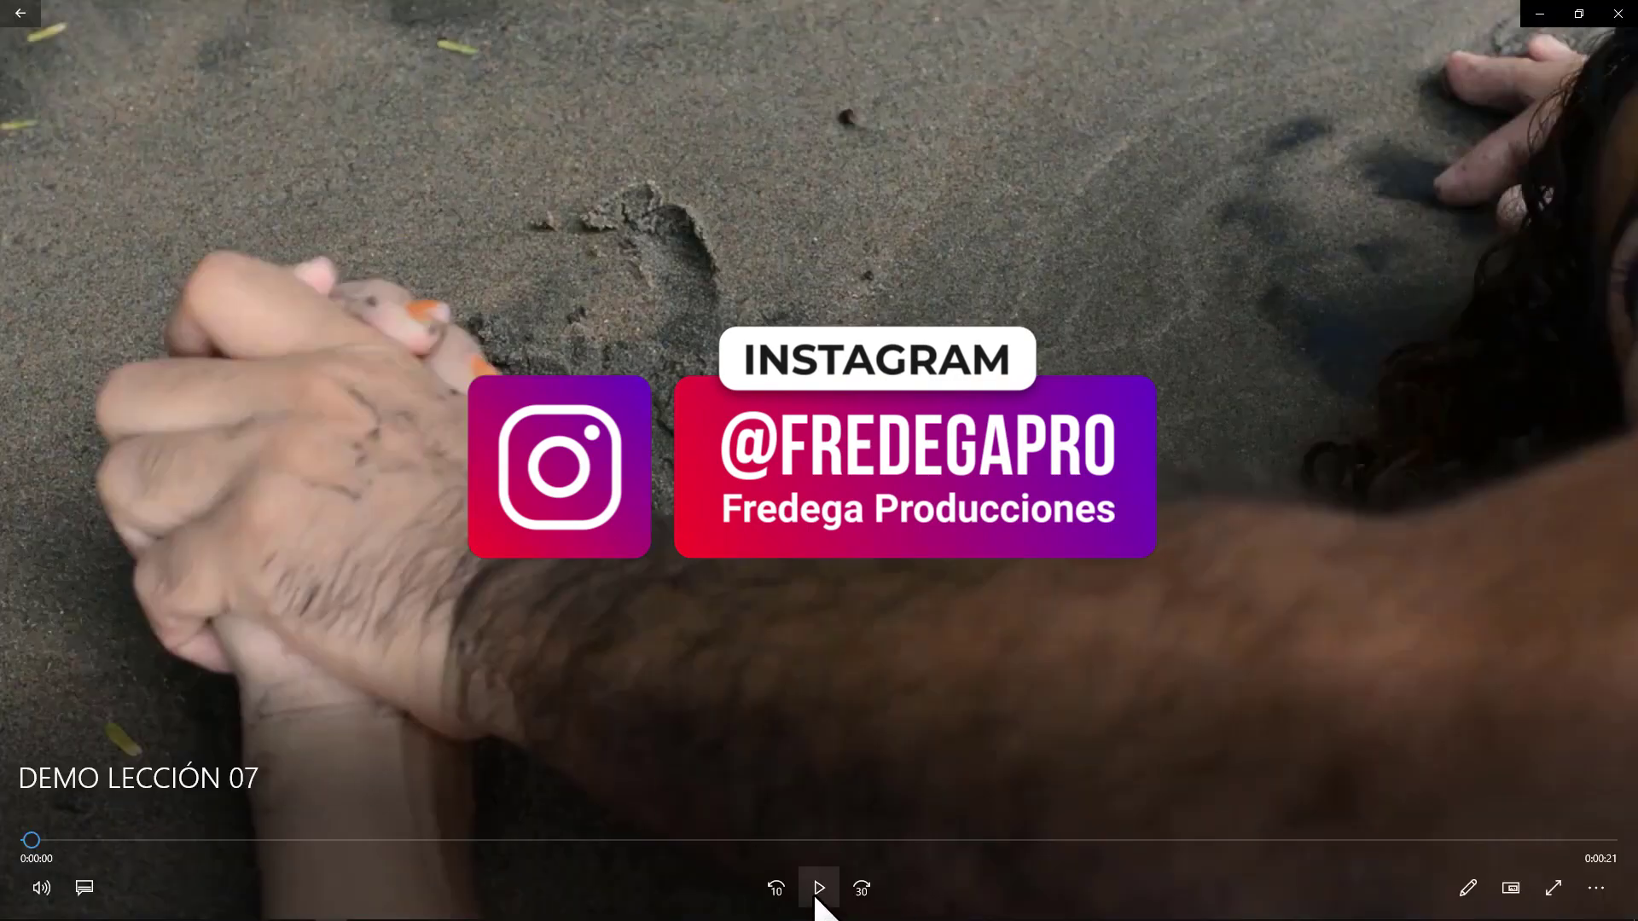
# Dismiss the Inicio start screen to reach the empty untitled project workspace
pyautogui.click(819, 888)
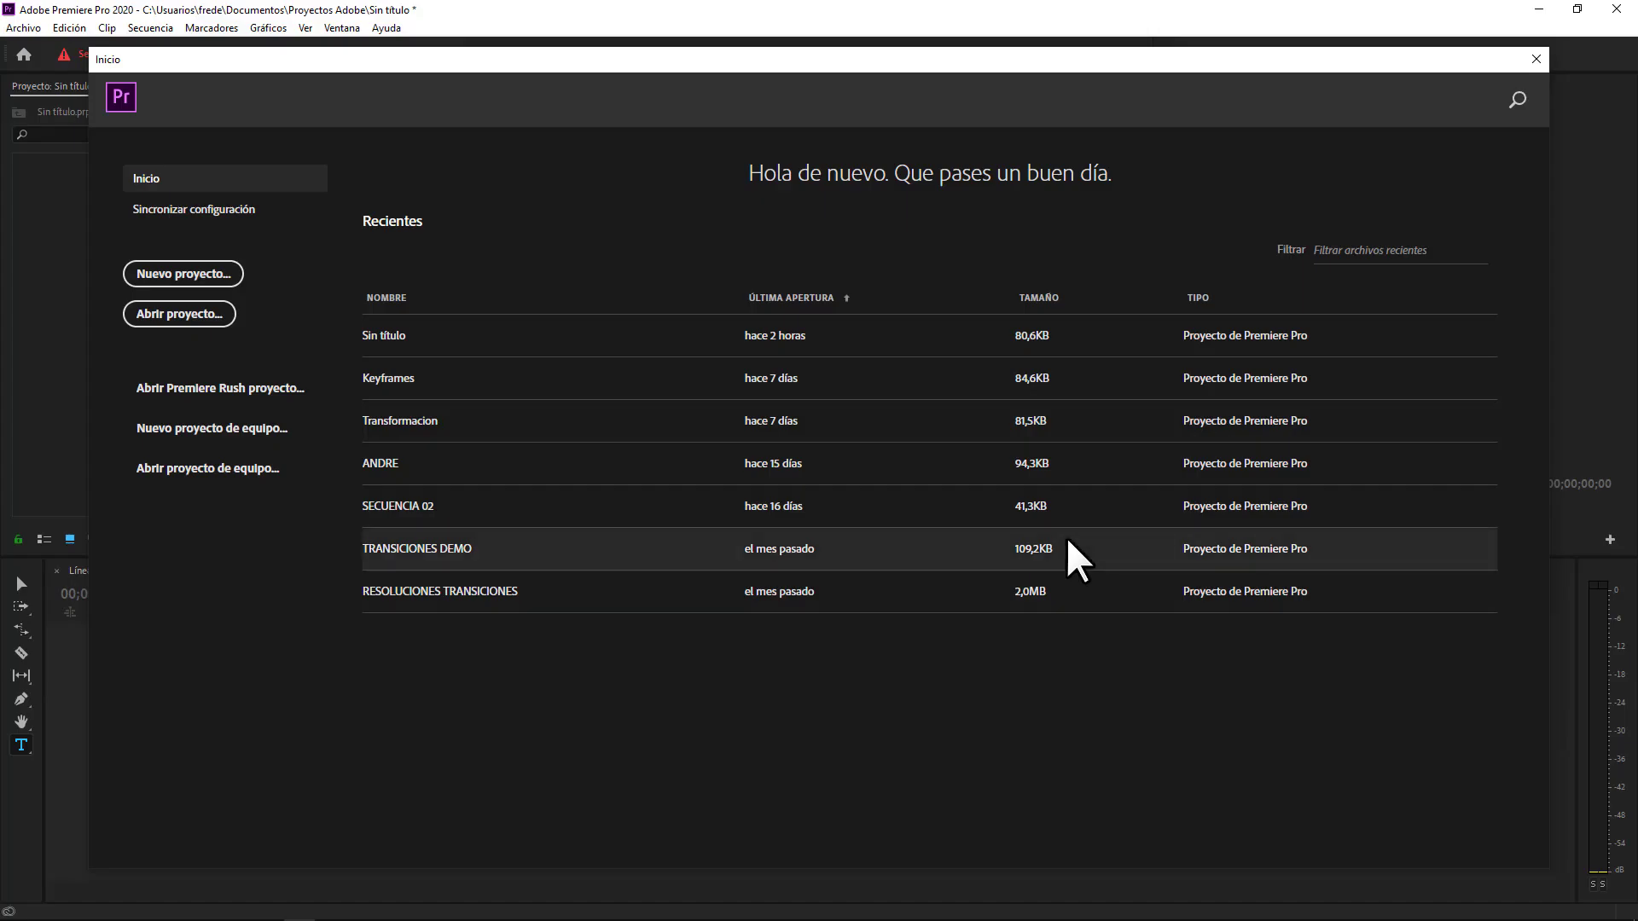
pyautogui.click(182, 275)
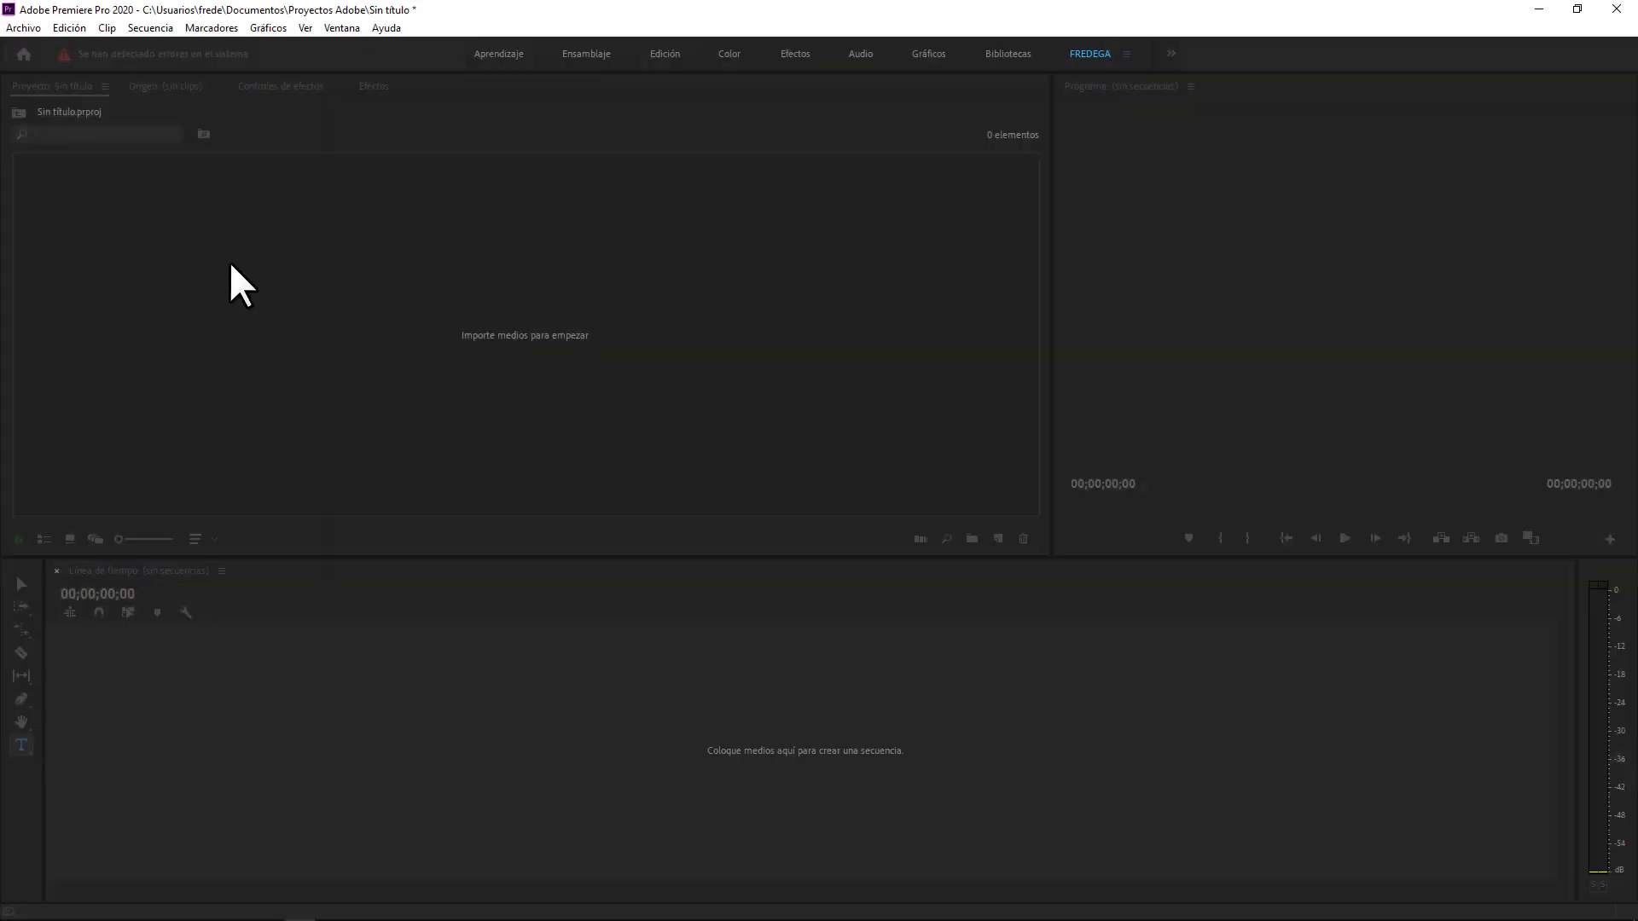
# Create Secuencia 01, import Escena 11 Plano 02.mp4 and Plano 04.mp4, and preview Plano 04
pyautogui.rightClick(274, 387)
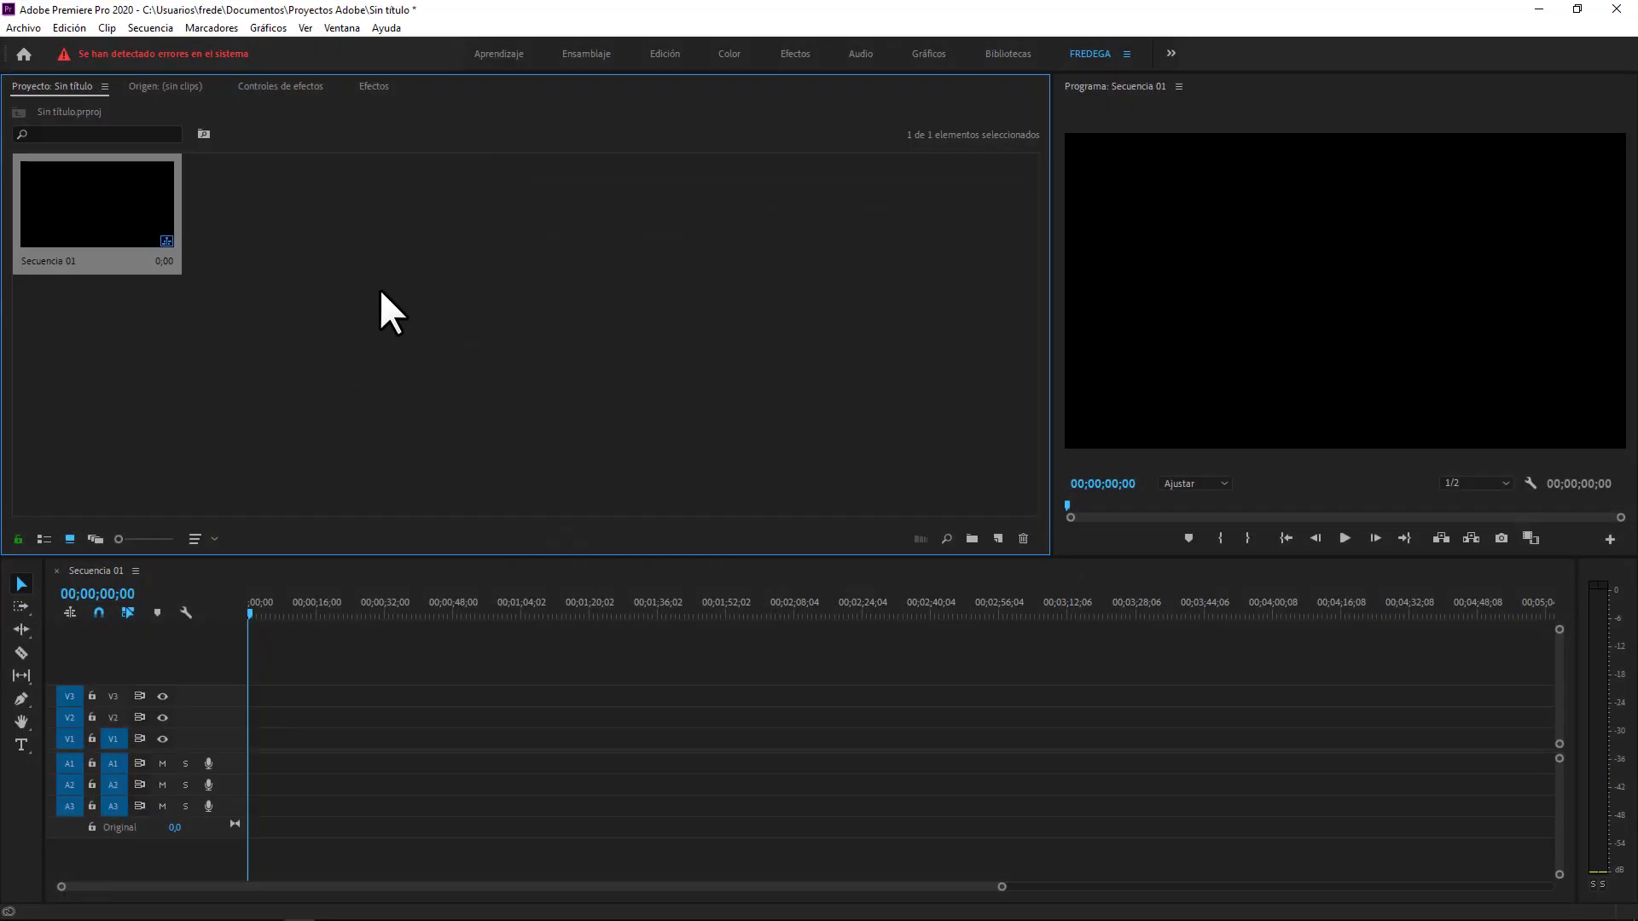
pyautogui.rightClick(334, 273)
pyautogui.click(416, 394)
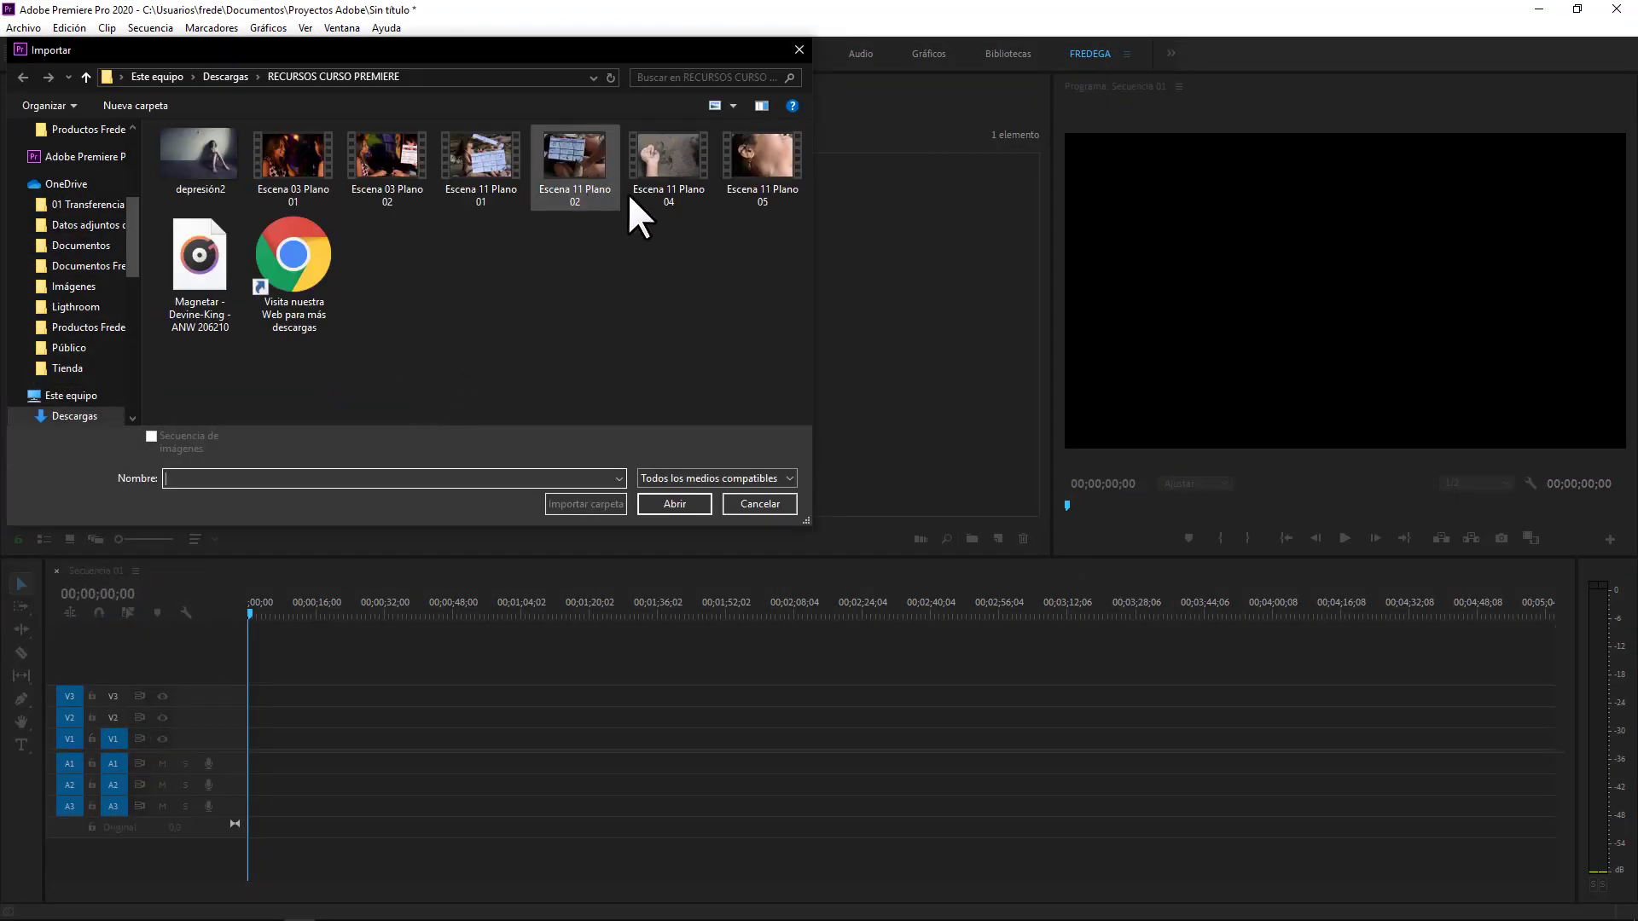
pyautogui.keyDown('ctrl'); pyautogui.click(639, 184); pyautogui.keyUp('ctrl')
pyautogui.doubleClick(561, 150)
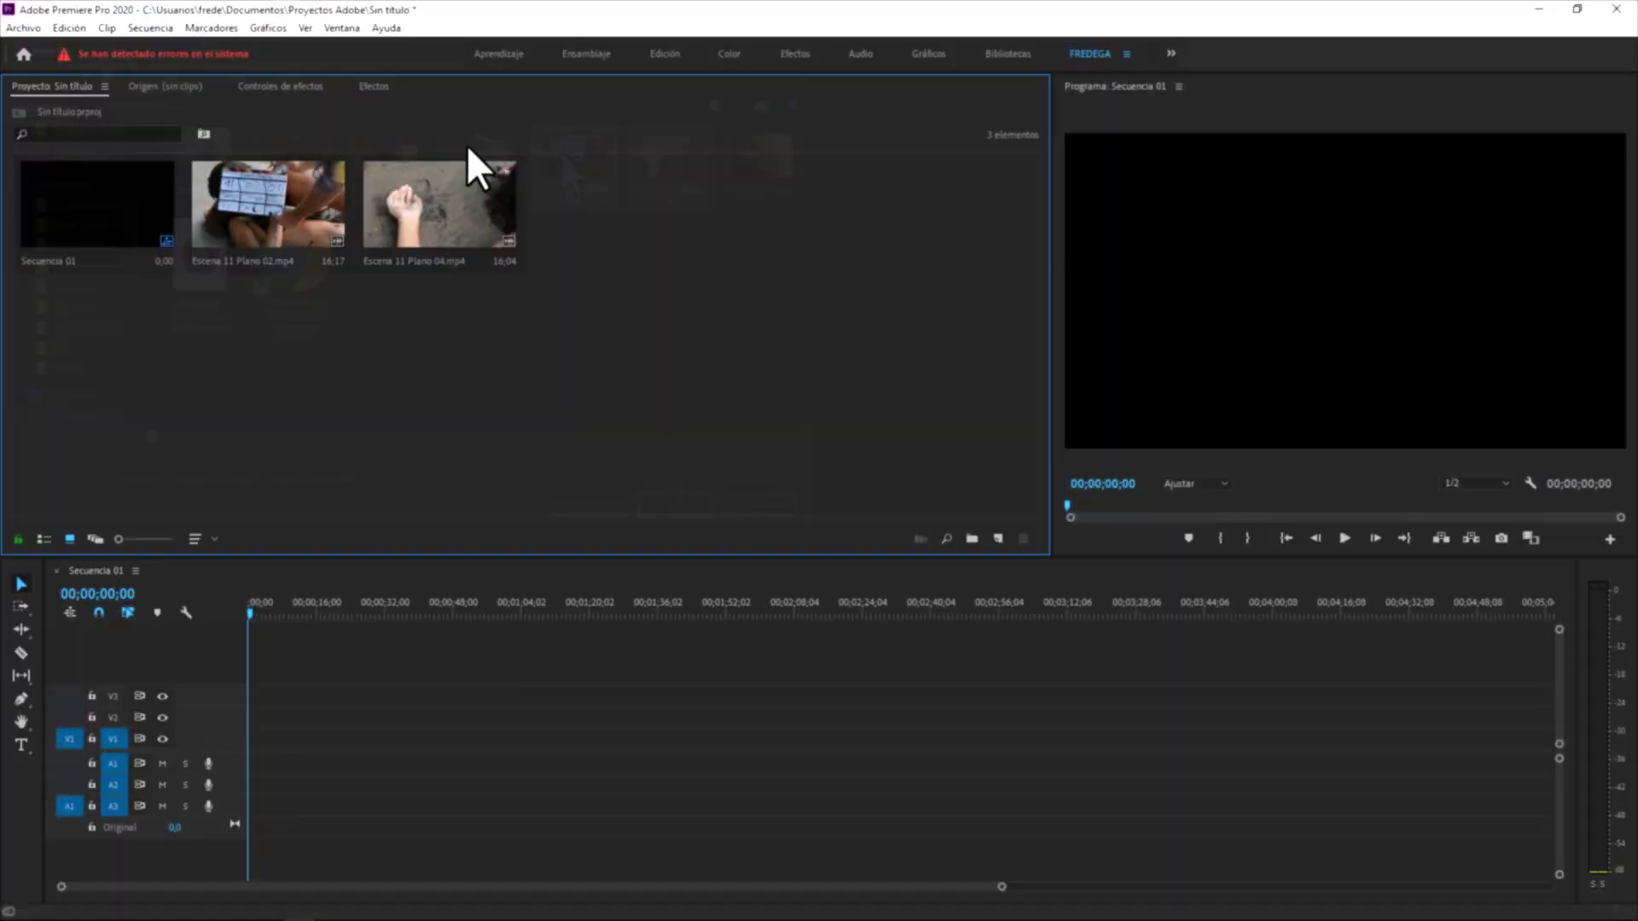
pyautogui.doubleClick(456, 182)
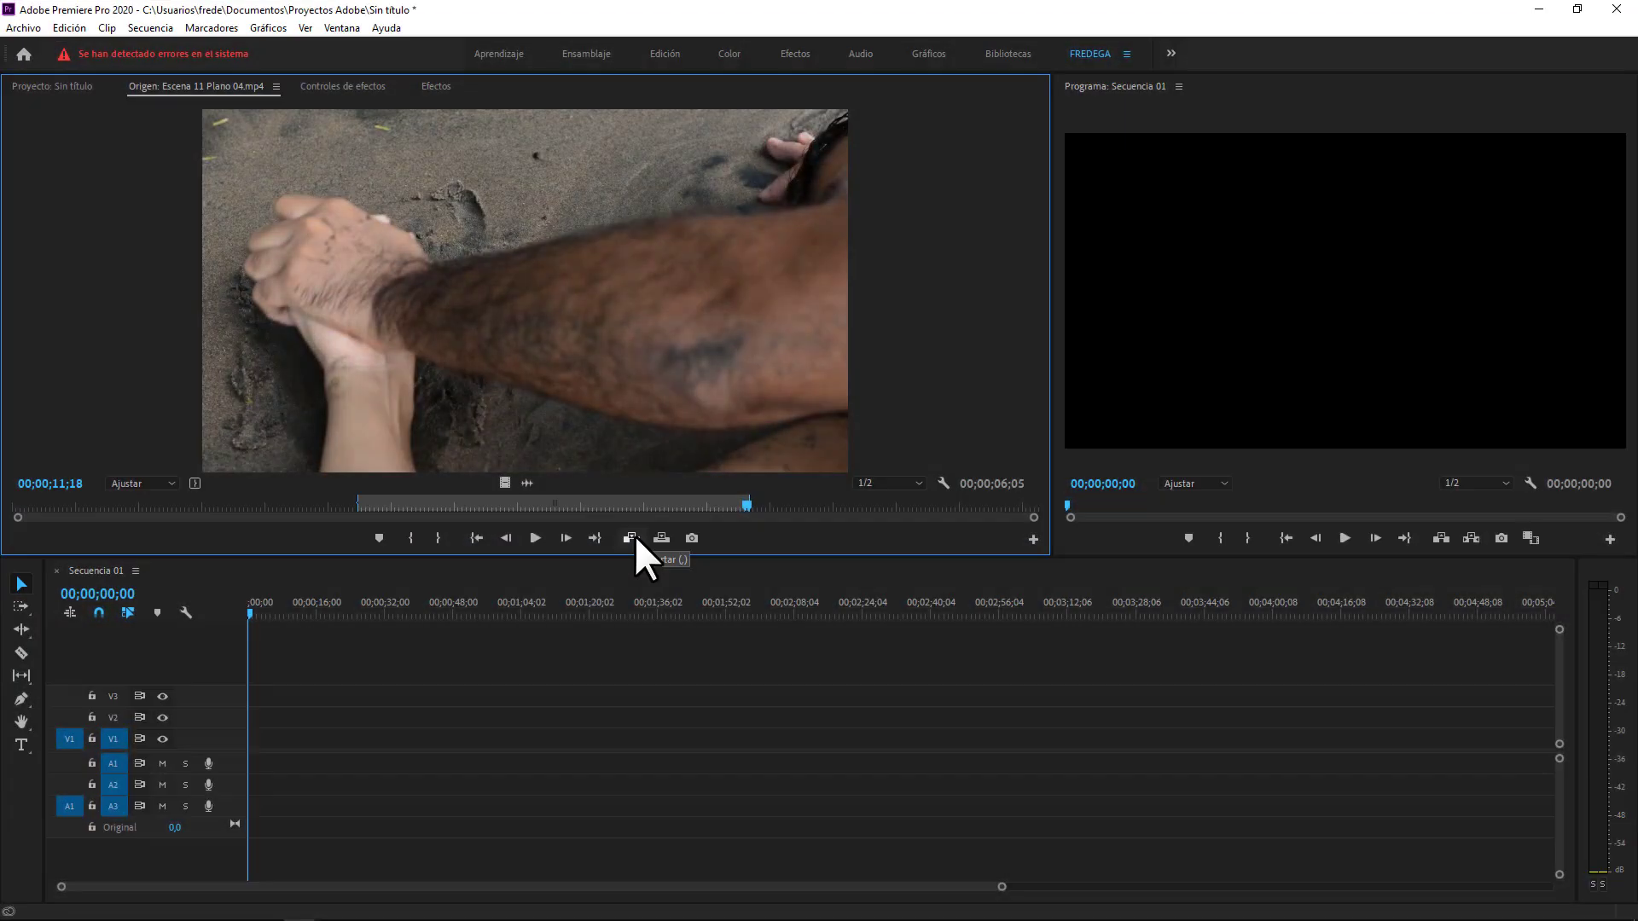
# Insert Plano 04 at the sequence start, add Plano 02 after it, and scrub across the cut
pyautogui.click(631, 537)
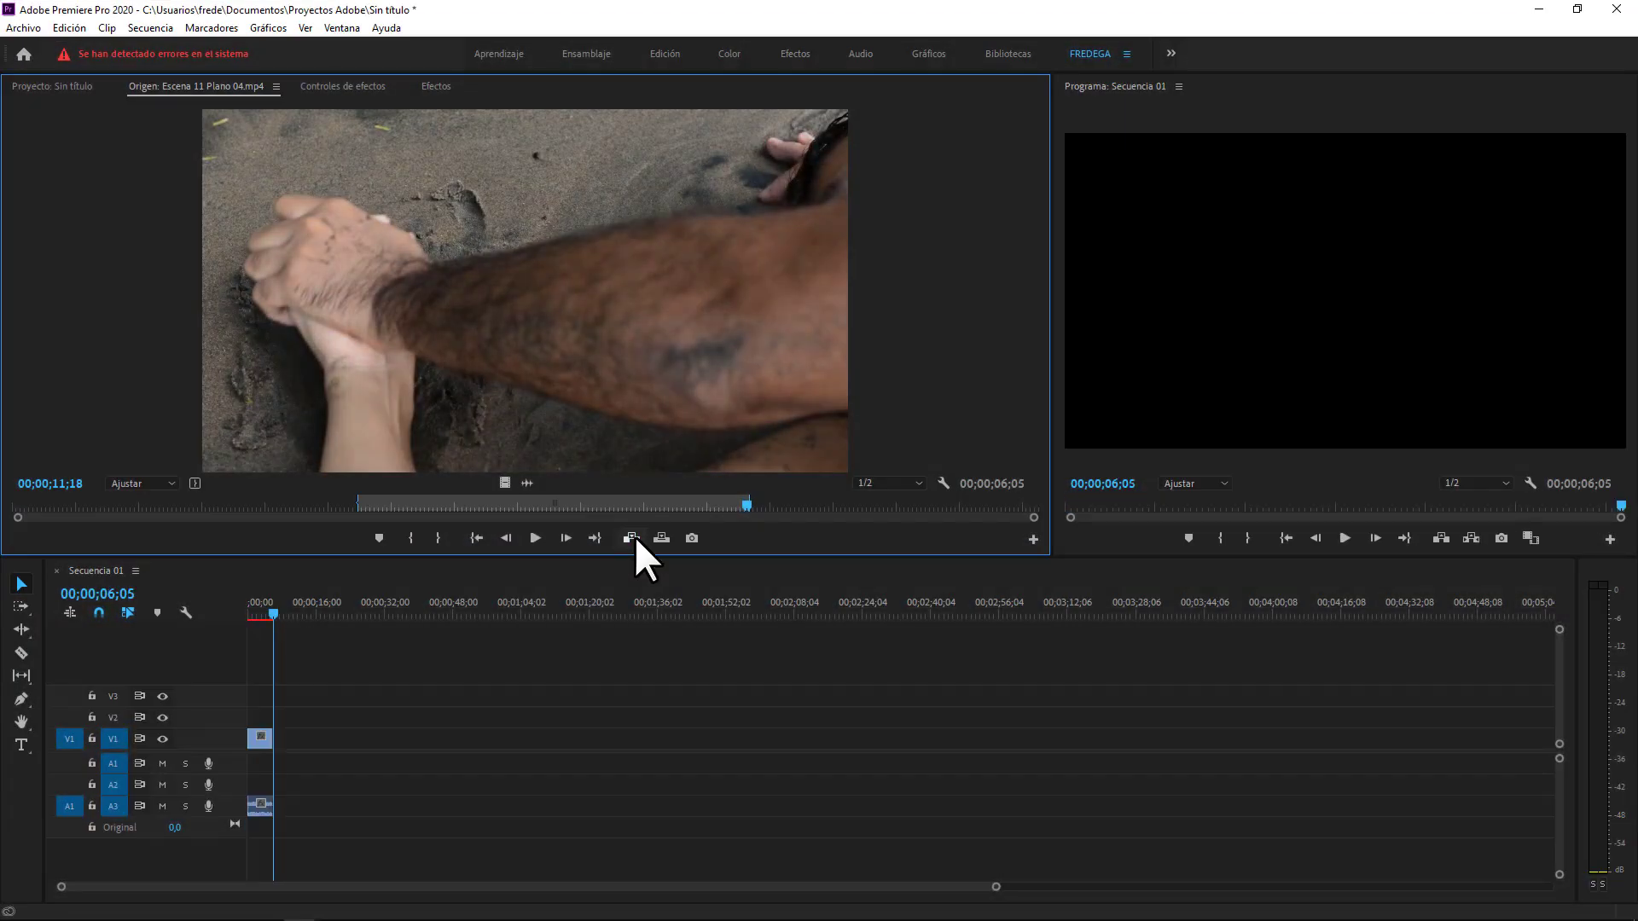
pyautogui.moveTo(995, 887); pyautogui.dragTo(580, 895)
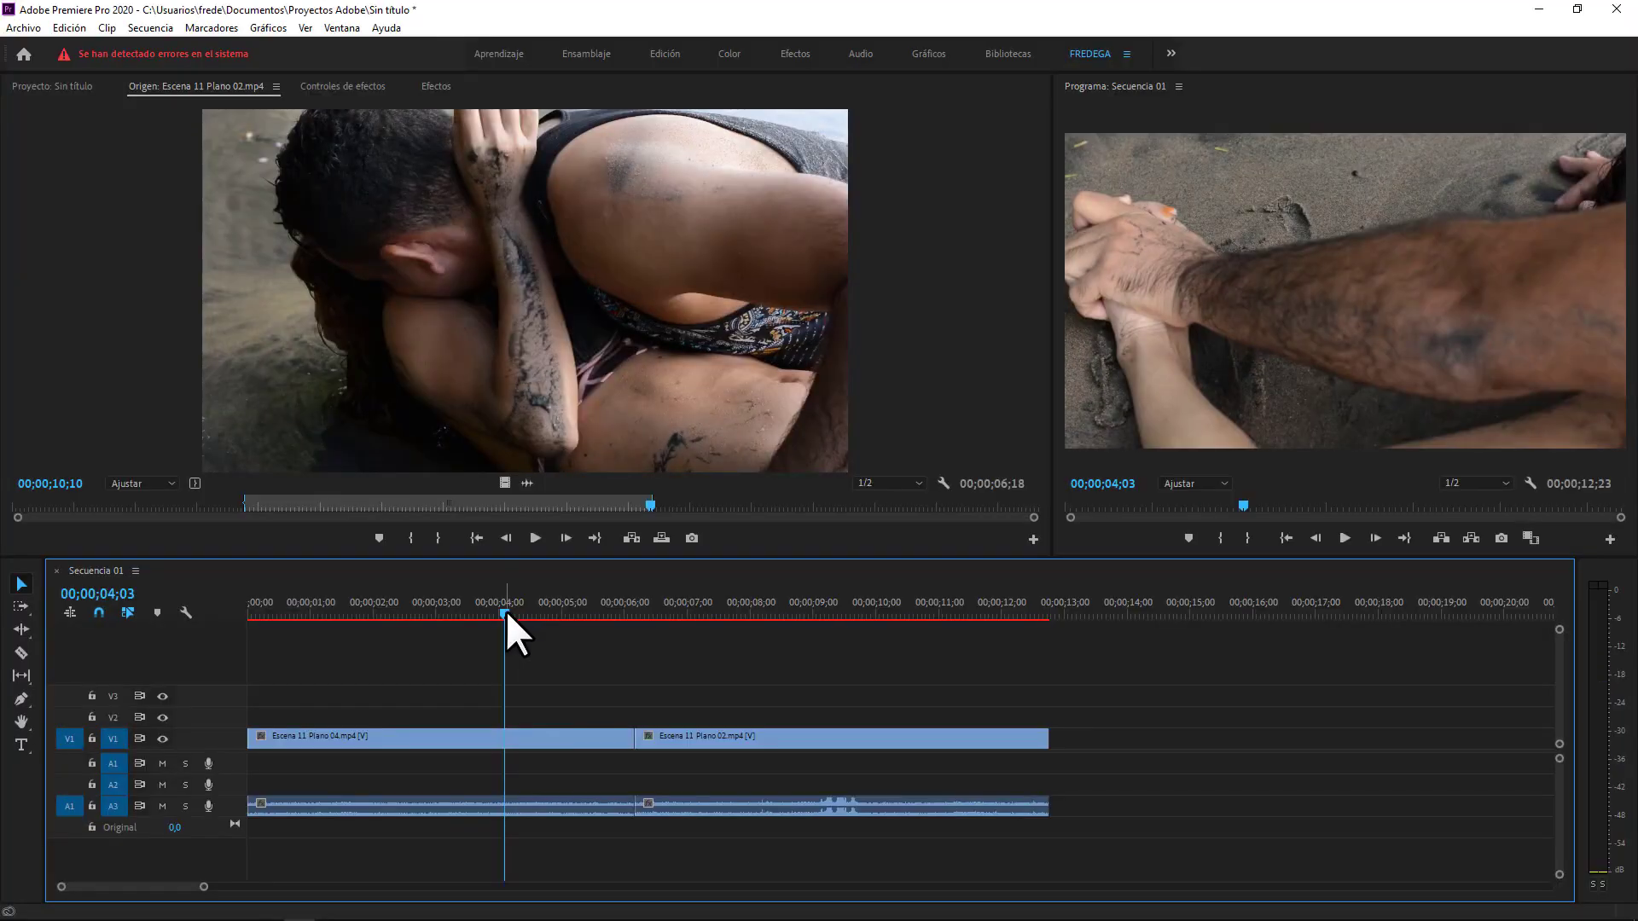
pyautogui.moveTo(505, 611); pyautogui.dragTo(466, 618)
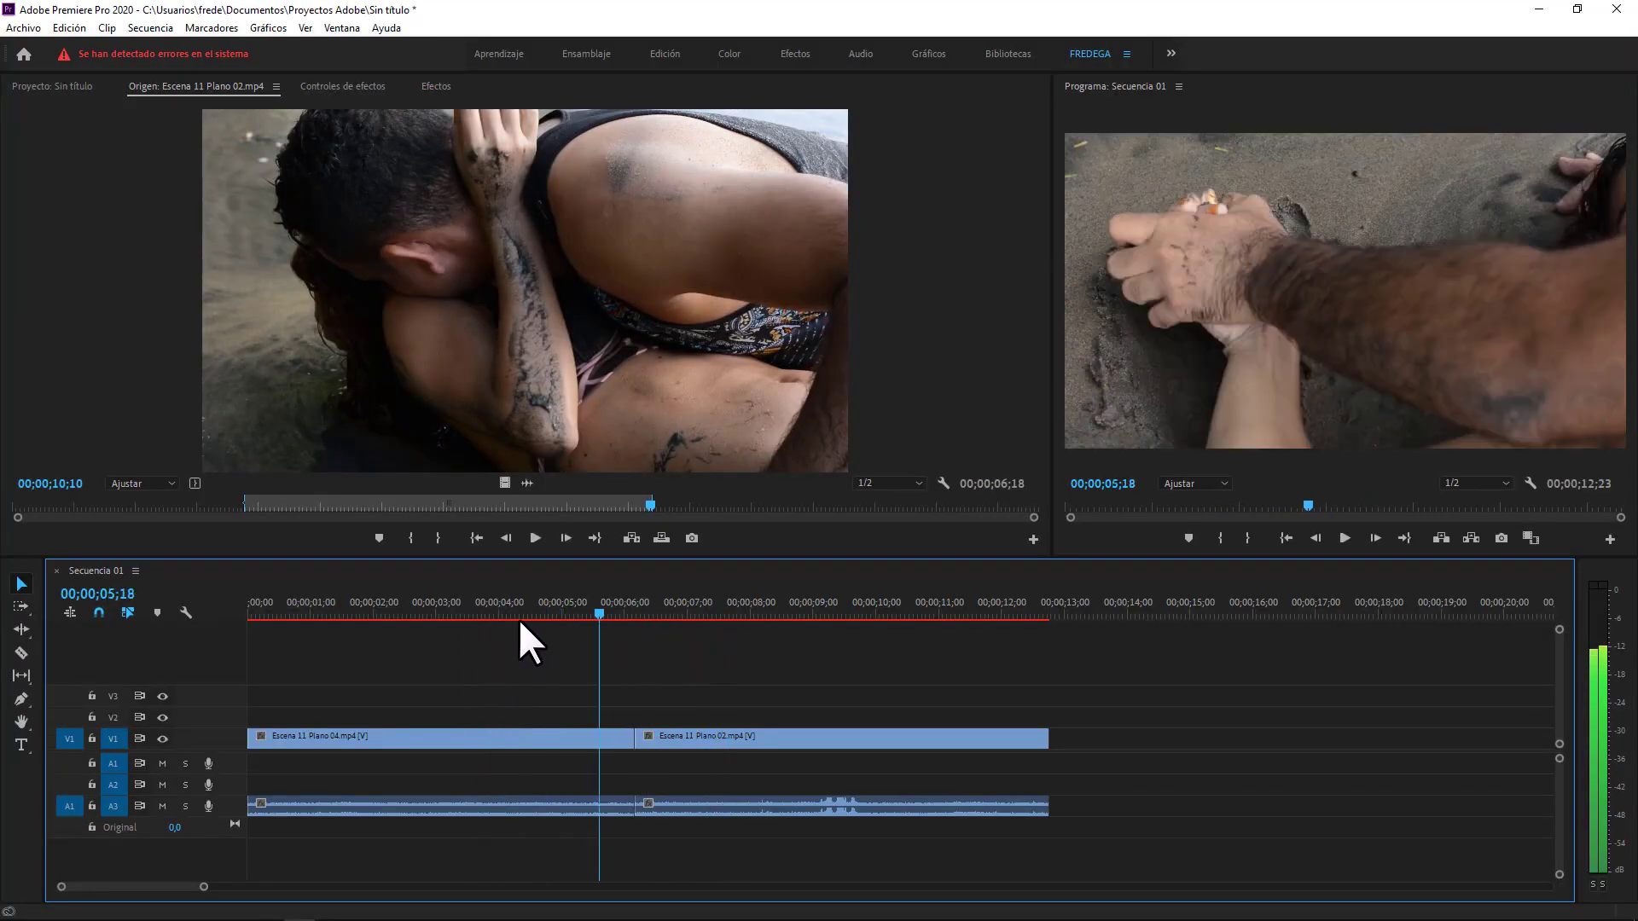
pyautogui.moveTo(466, 621); pyautogui.dragTo(387, 632)
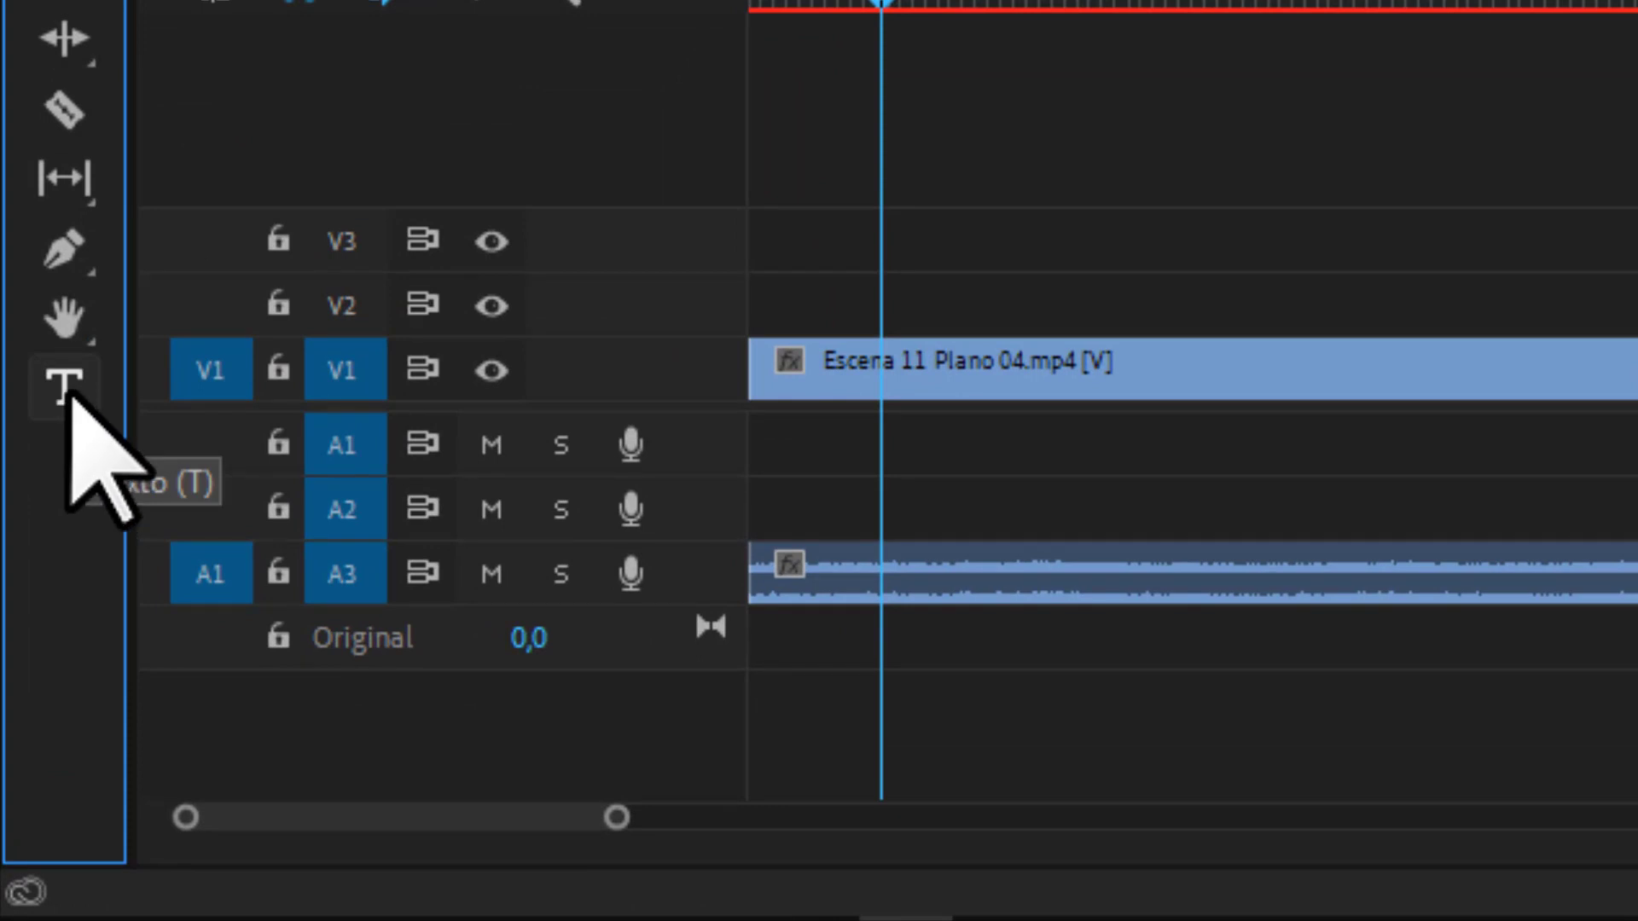
# With the horizontal Type tool at about one second in, start a text box in the upper-right frame
pyautogui.click(69, 401)
pyautogui.click(72, 398)
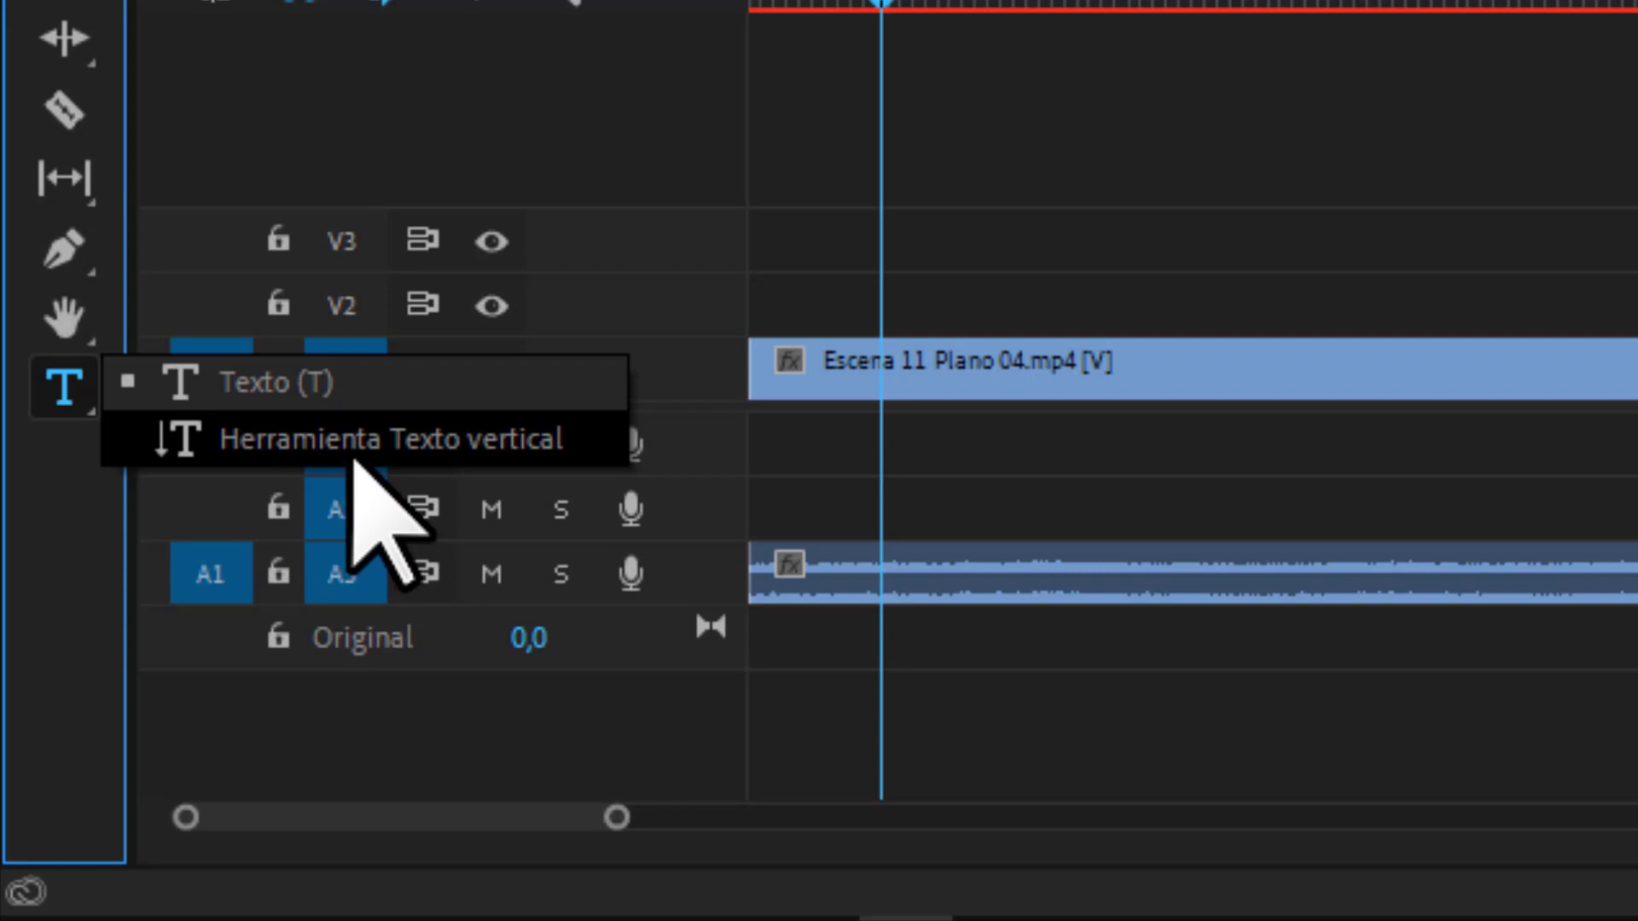
pyautogui.click(278, 388)
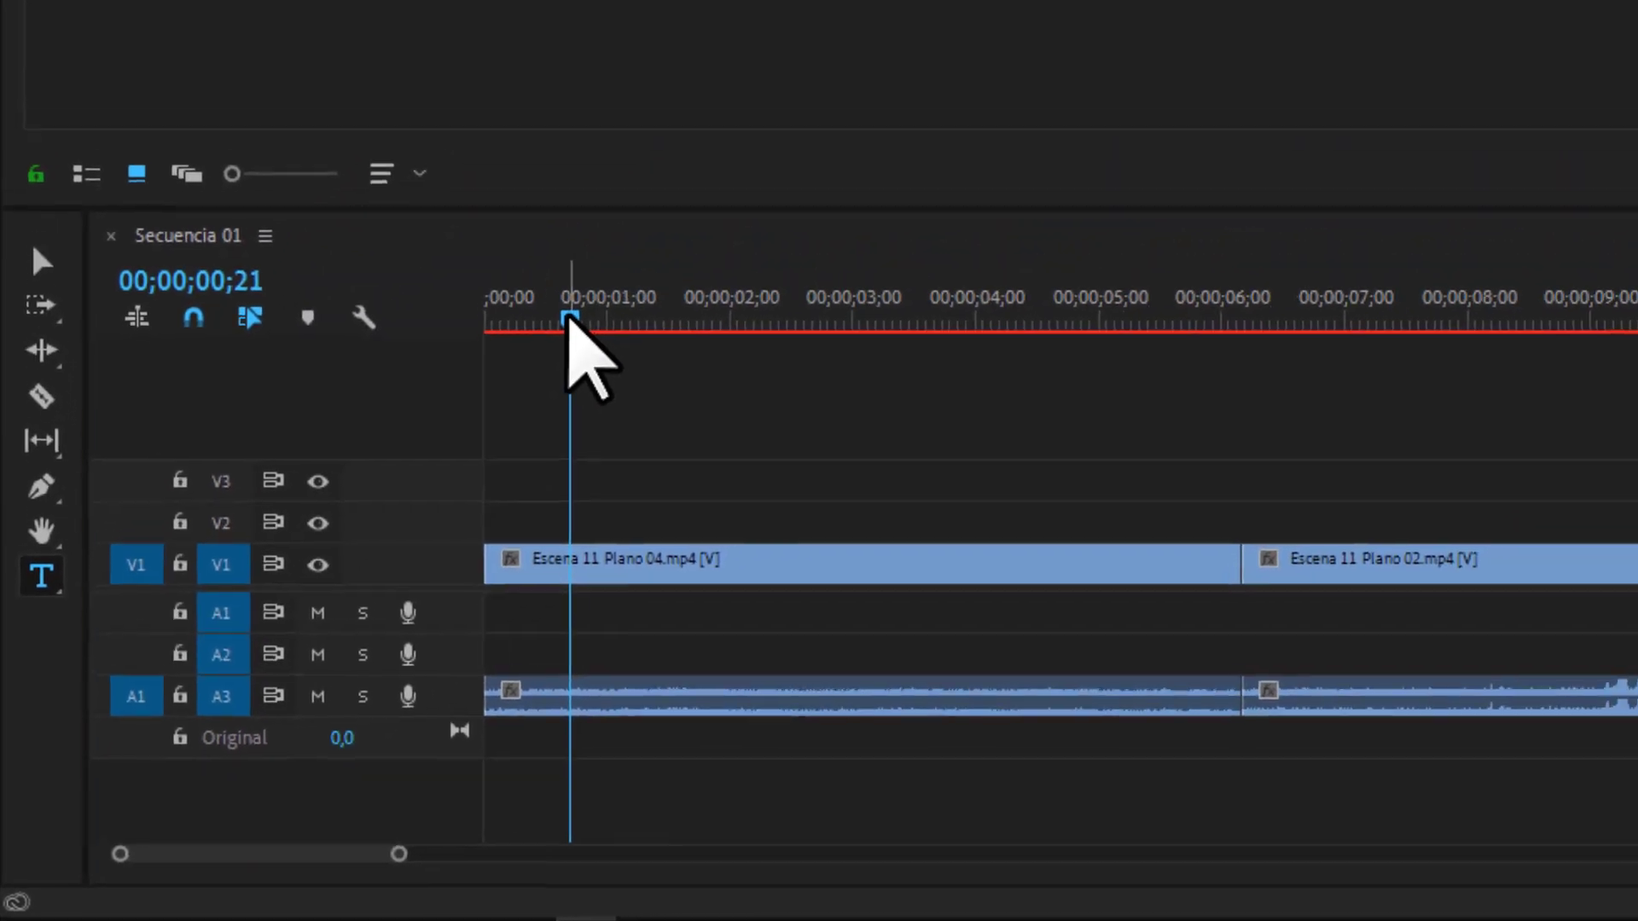
pyautogui.moveTo(567, 329)
pyautogui.mouseDown()
pyautogui.moveTo(605, 331)
pyautogui.moveTo(290, 597)
pyautogui.moveTo(318, 612)
pyautogui.mouseUp()
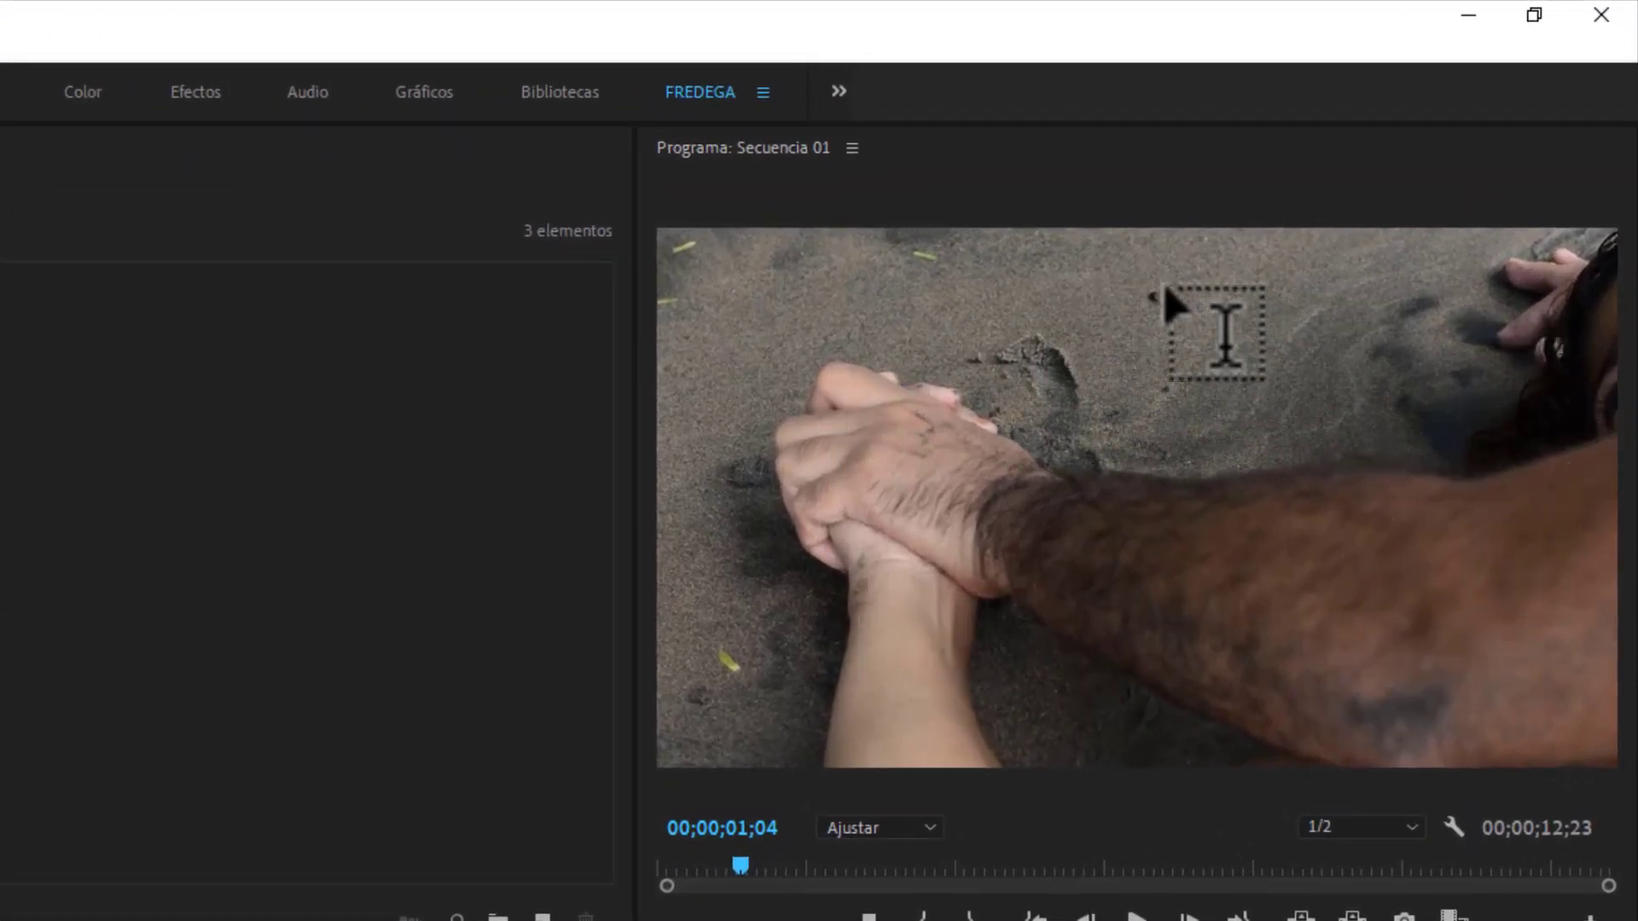
pyautogui.click(1142, 320)
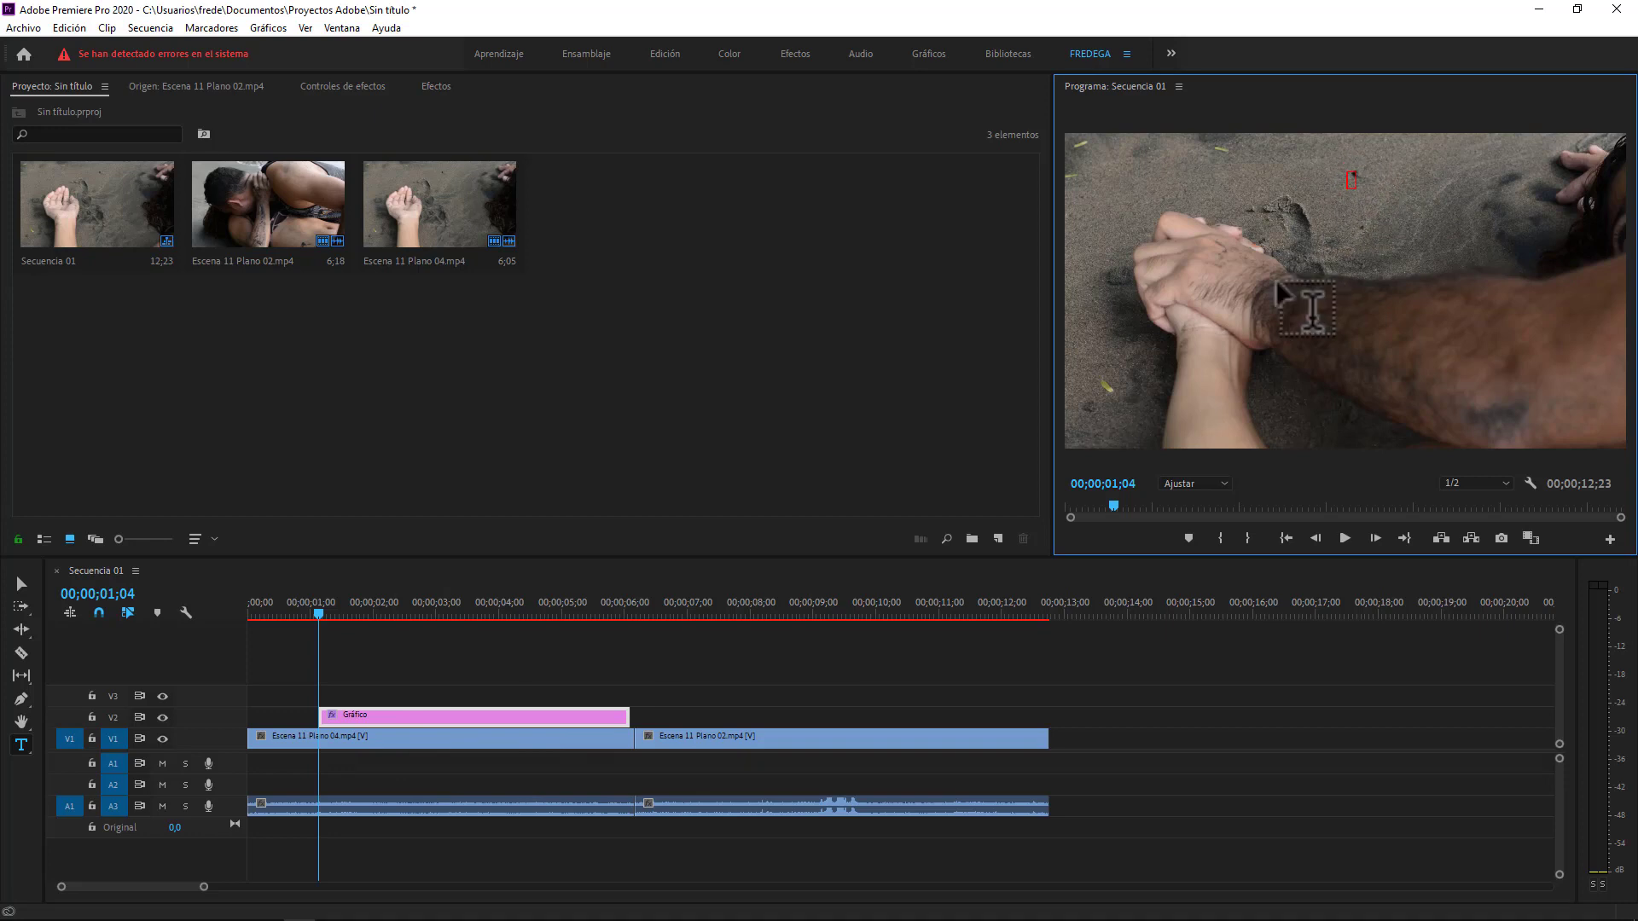
# Type the title TÍTULO 1 and trim its graphic clip to 00;00;04;16
pyautogui.write('TÍTULO 1')
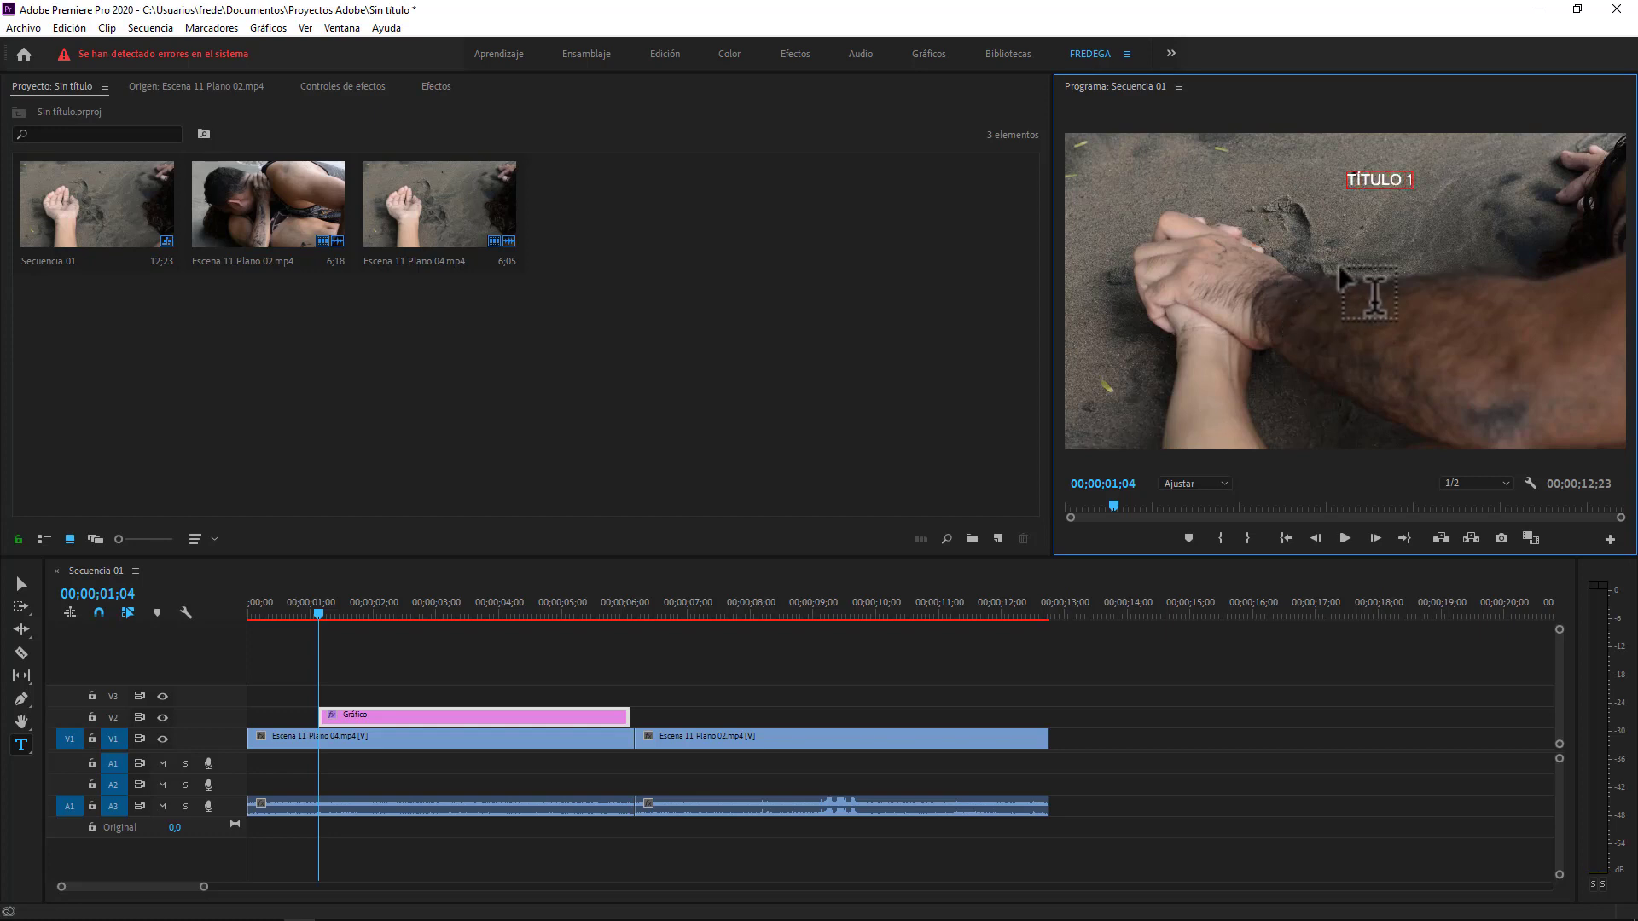
pyautogui.click(458, 720)
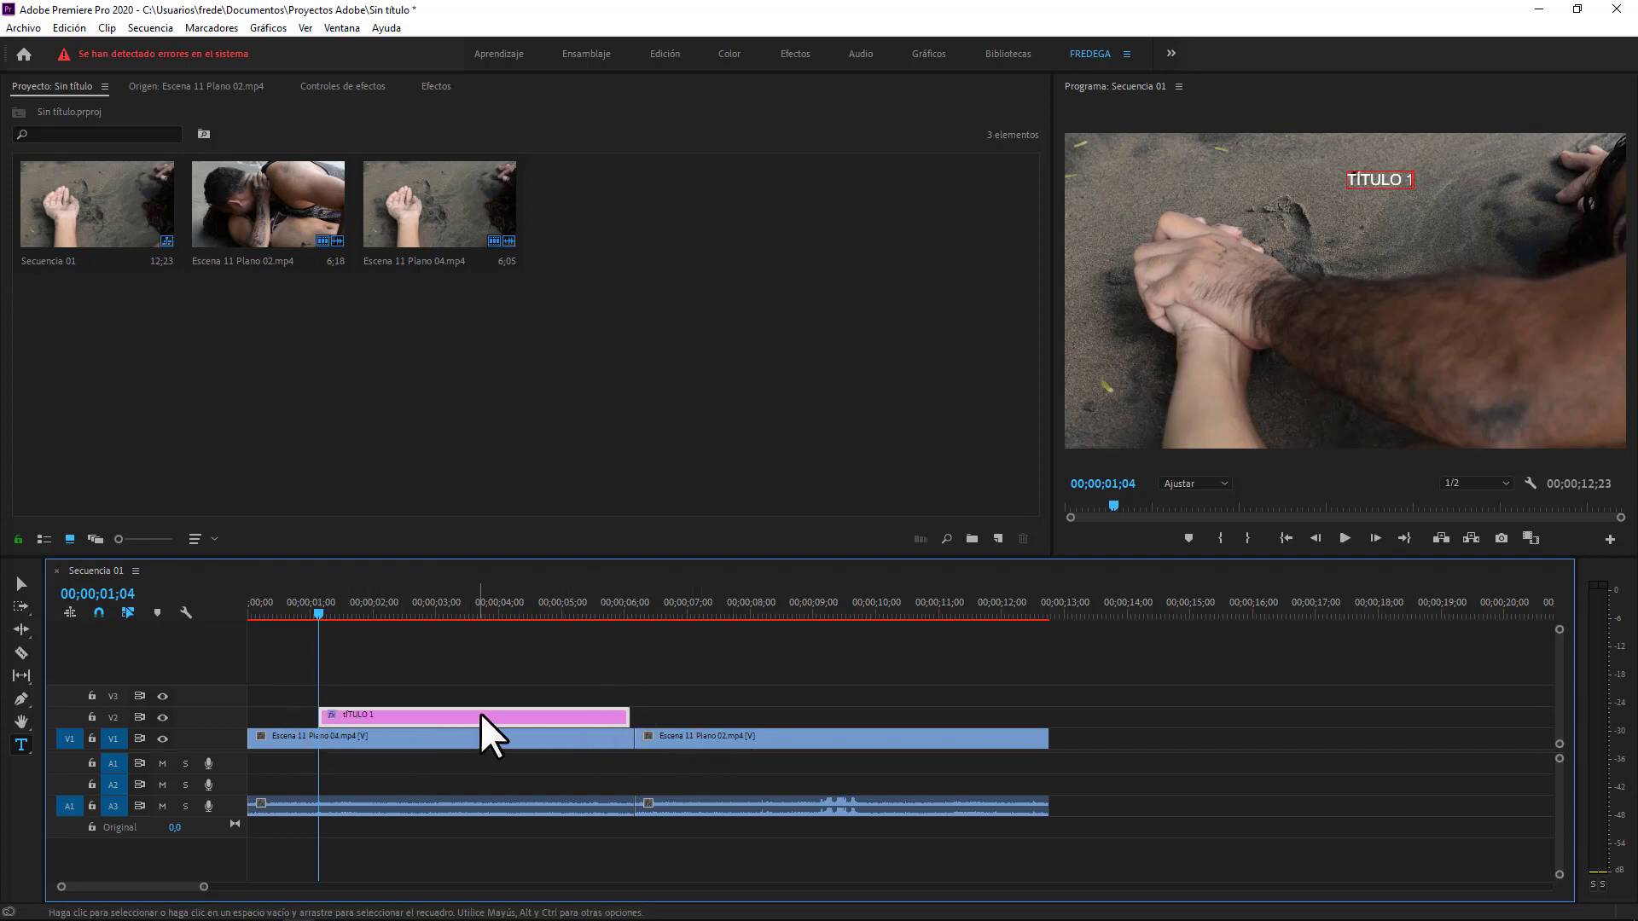
pyautogui.click(21, 585)
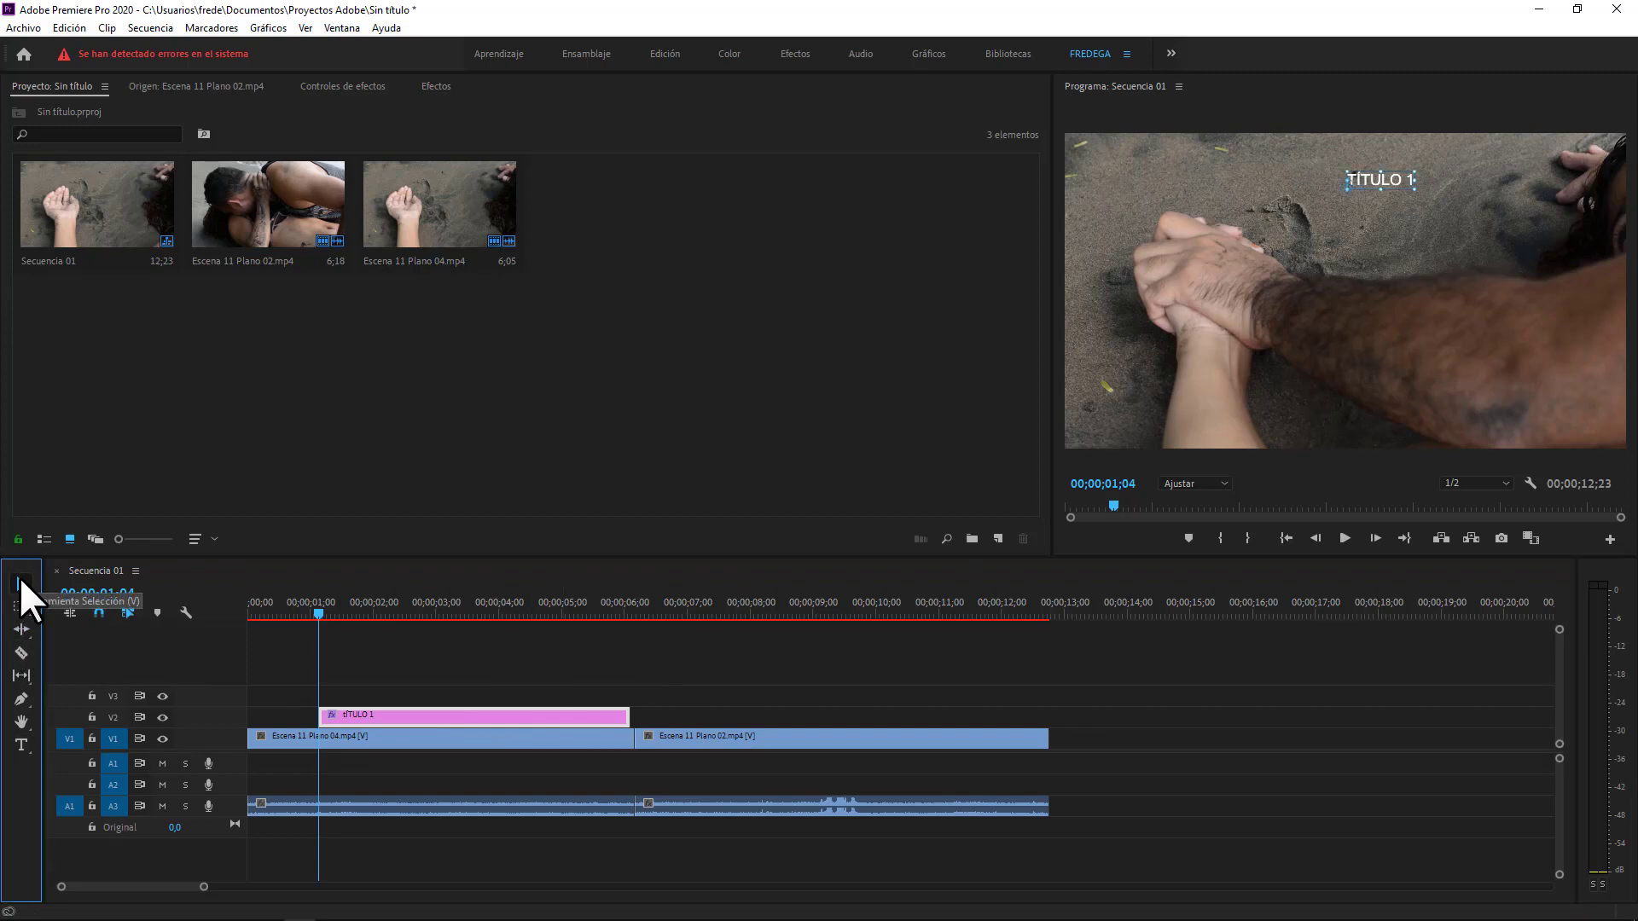
pyautogui.moveTo(629, 717); pyautogui.dragTo(554, 715)
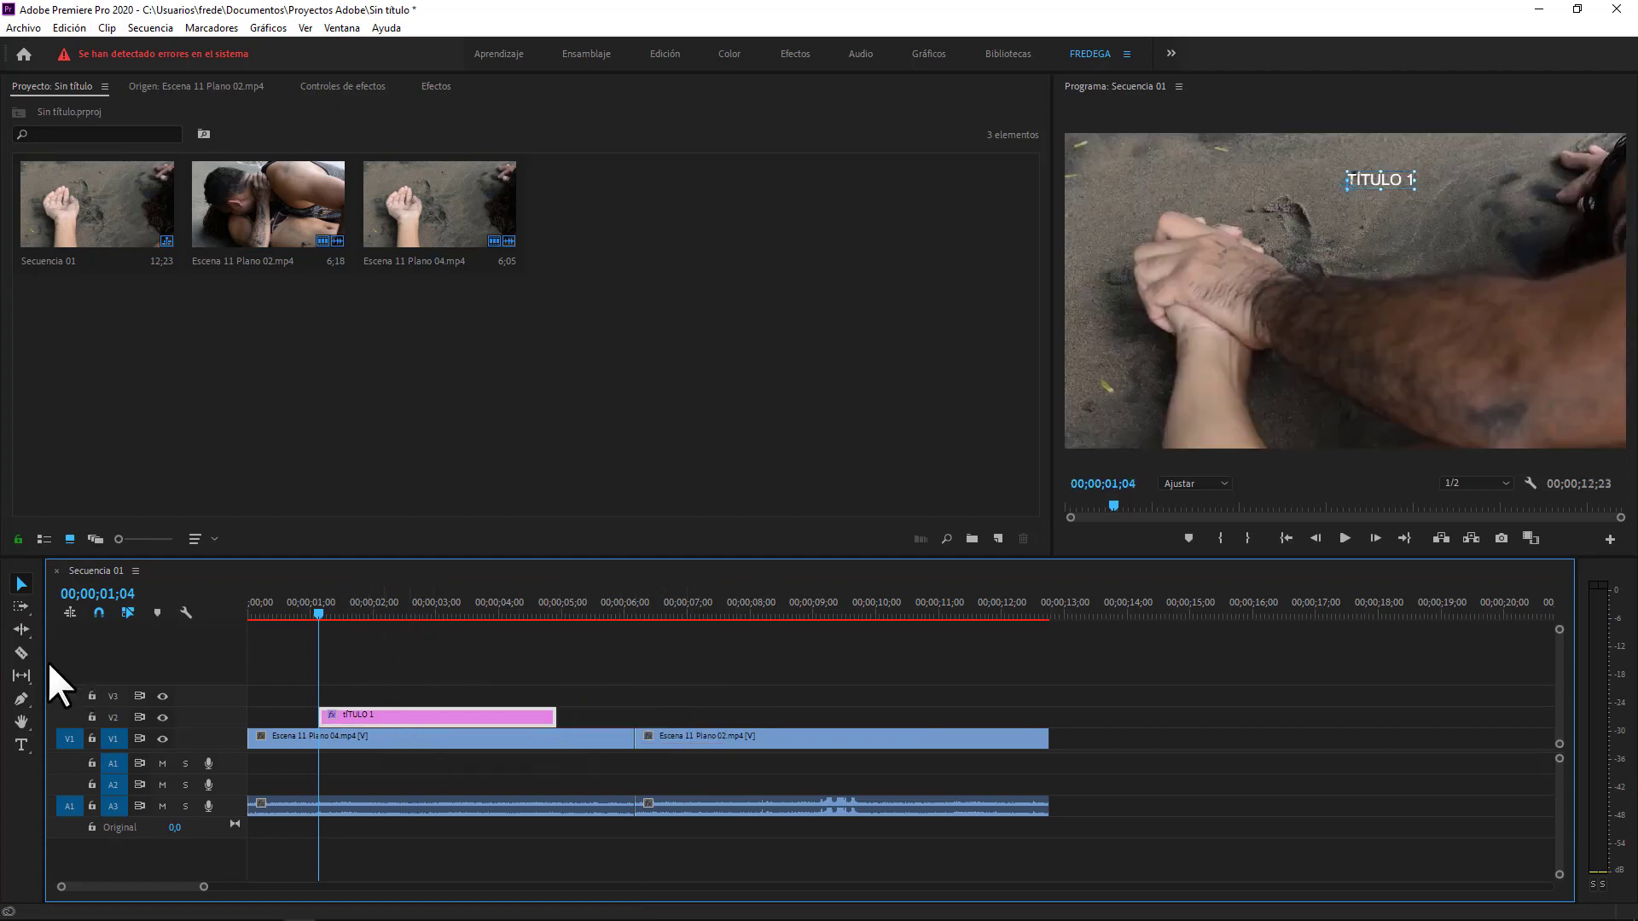
# Reselect the TÍTULO 1 text in the Program monitor with the Type tool
pyautogui.click(23, 748)
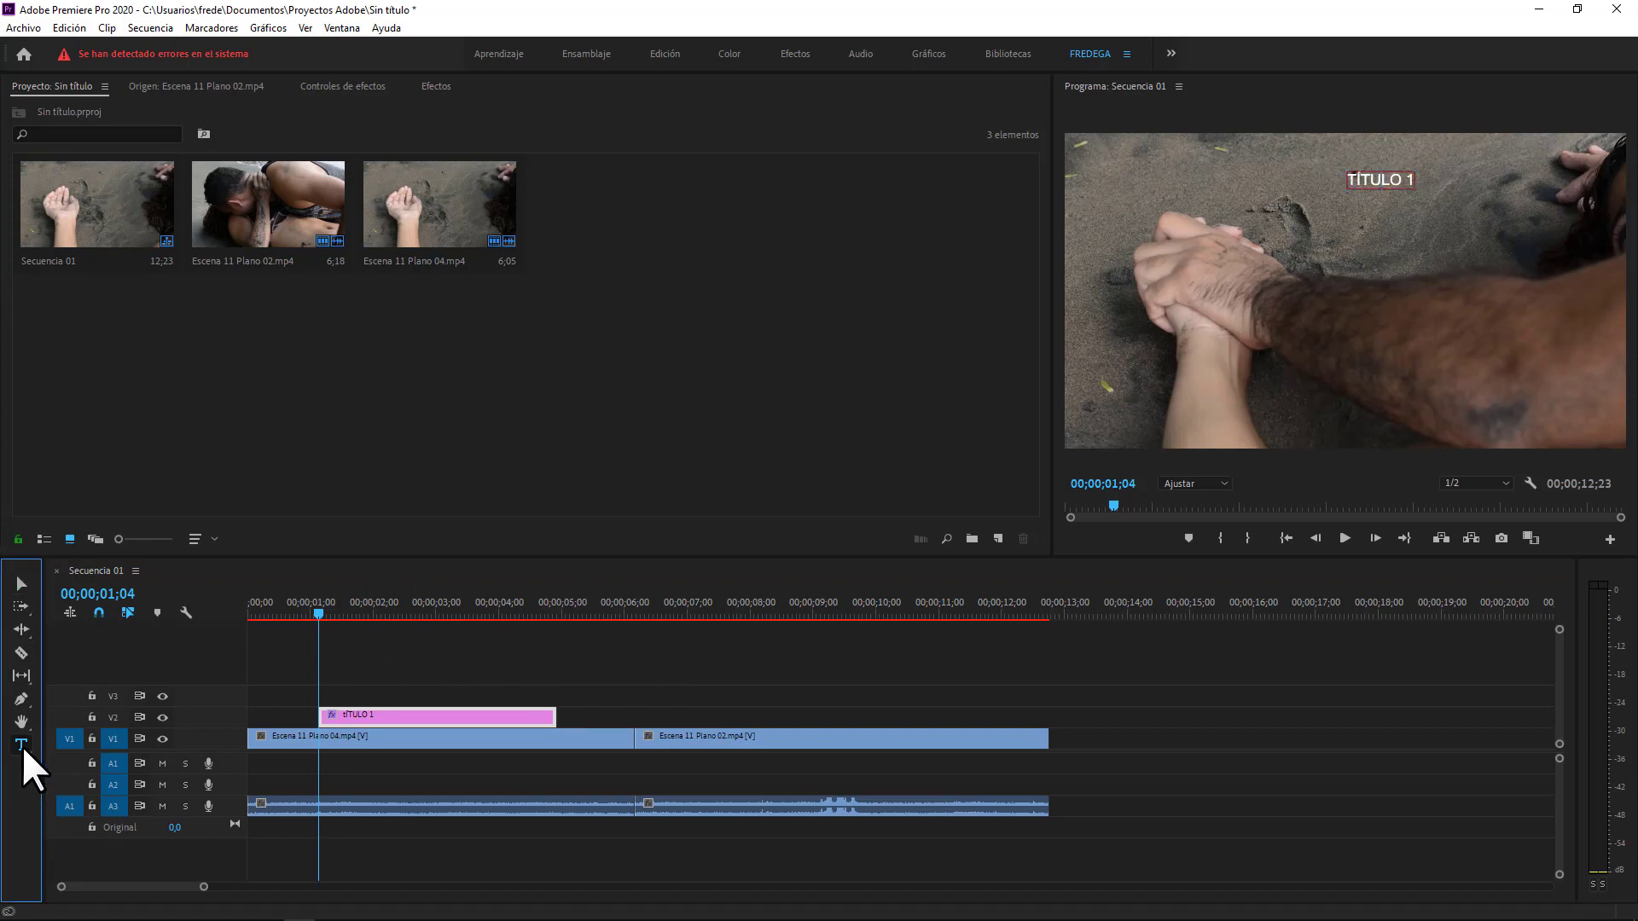
pyautogui.click(1386, 177)
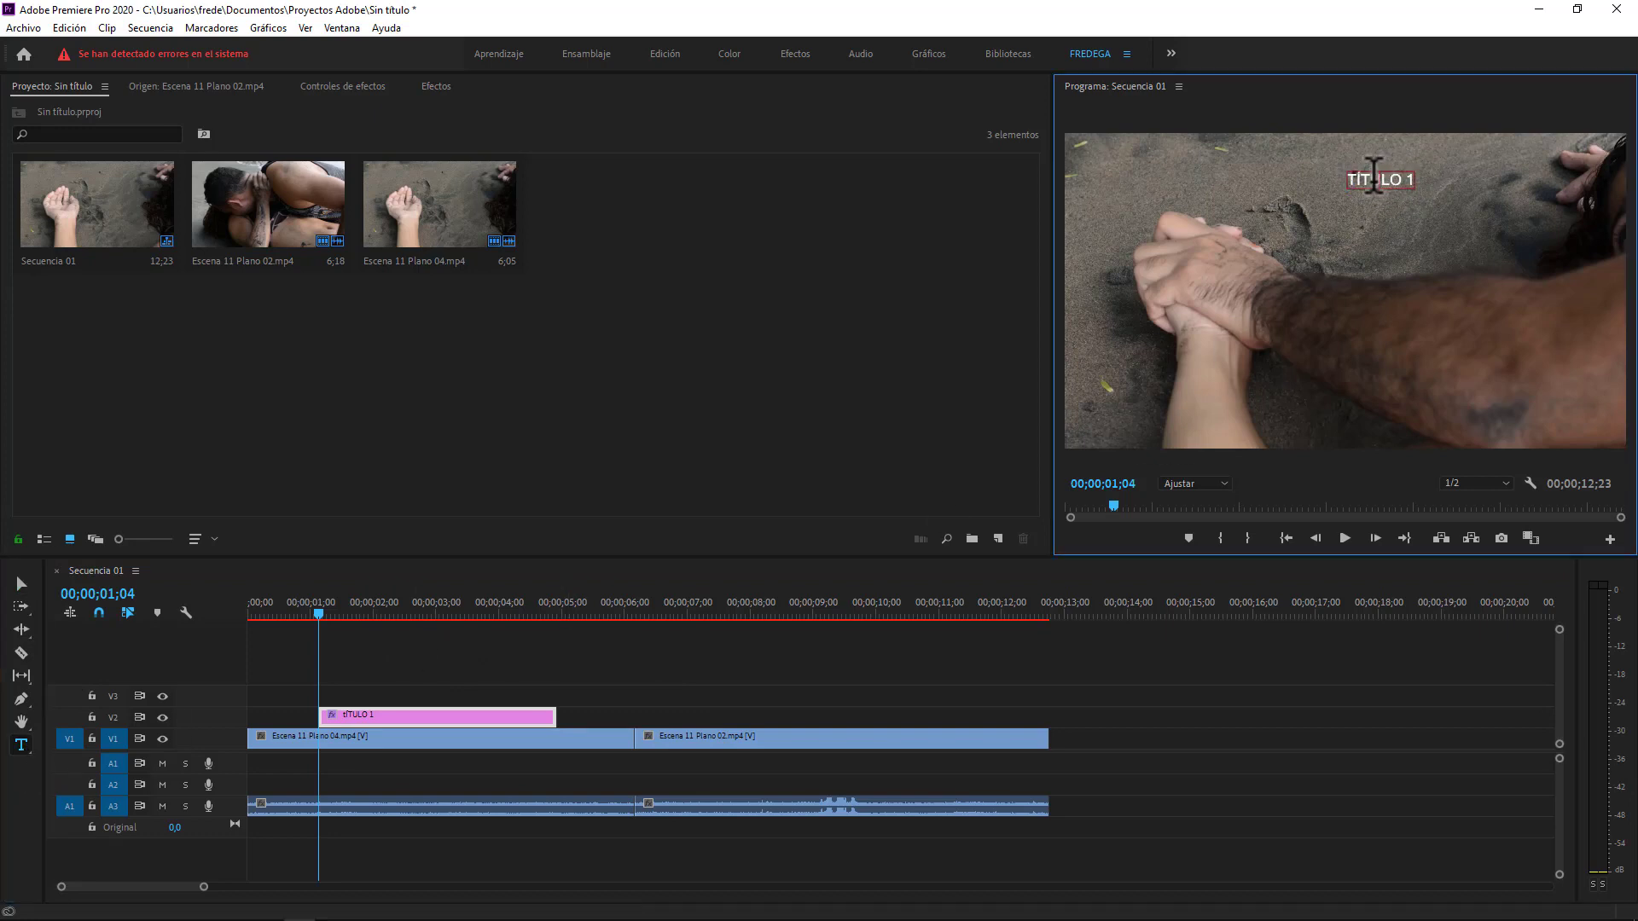
pyautogui.moveTo(1394, 179); pyautogui.dragTo(1362, 179)
pyautogui.doubleClick(1374, 179)
pyautogui.moveTo(1369, 176); pyautogui.dragTo(1414, 176)
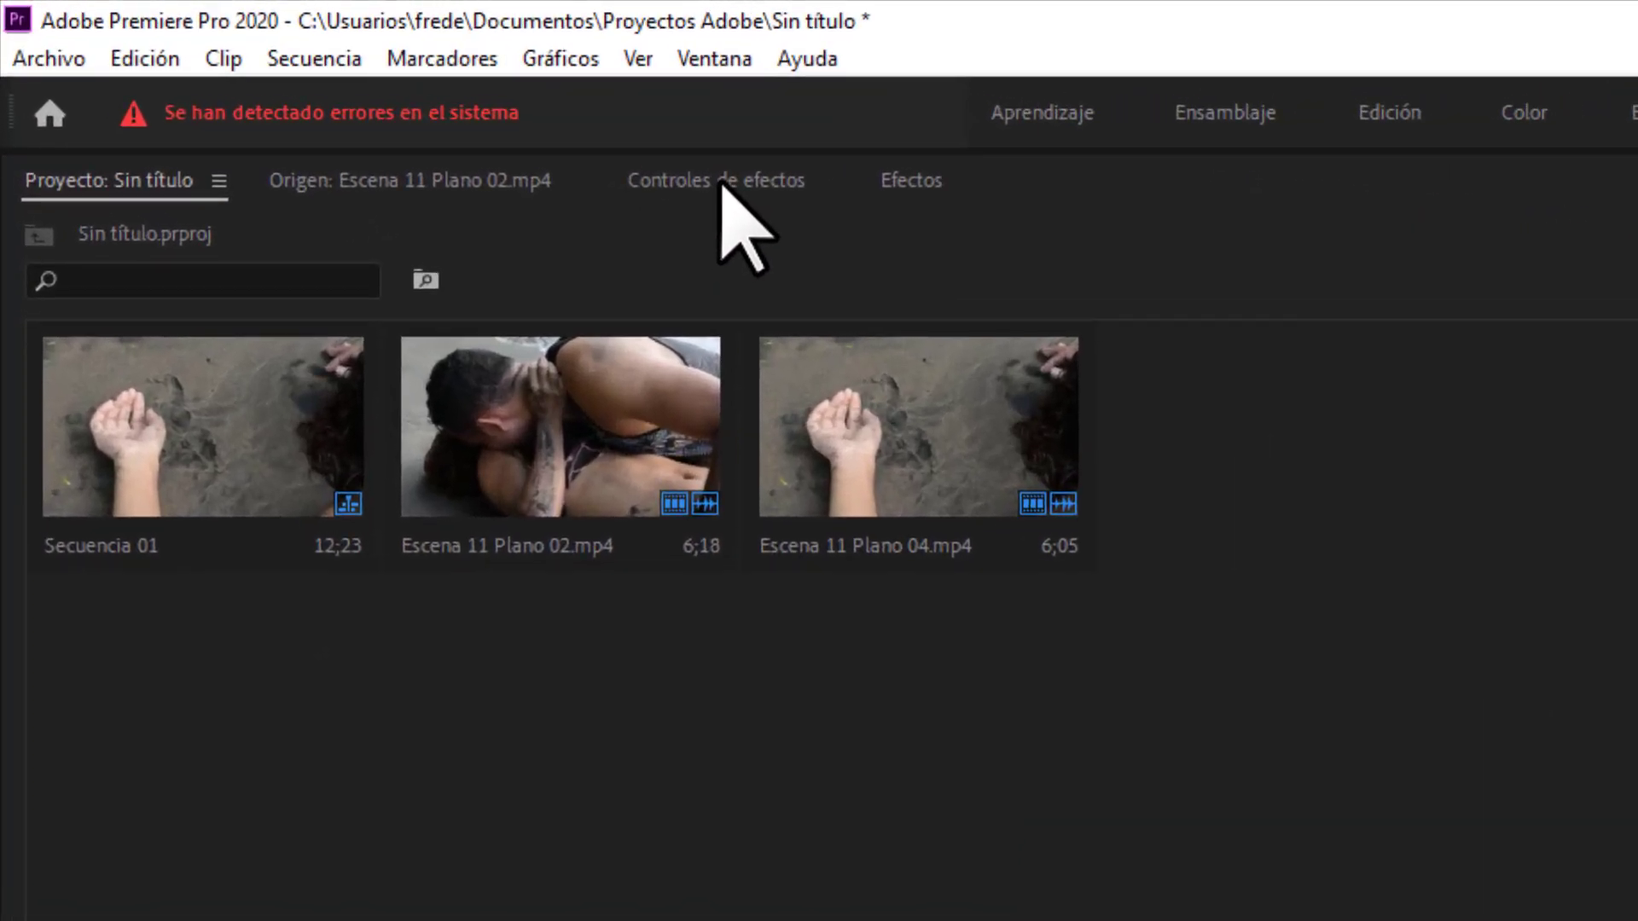
# Show the Texto (TÍTULO 1) properties in Effect Controls
pyautogui.click(721, 183)
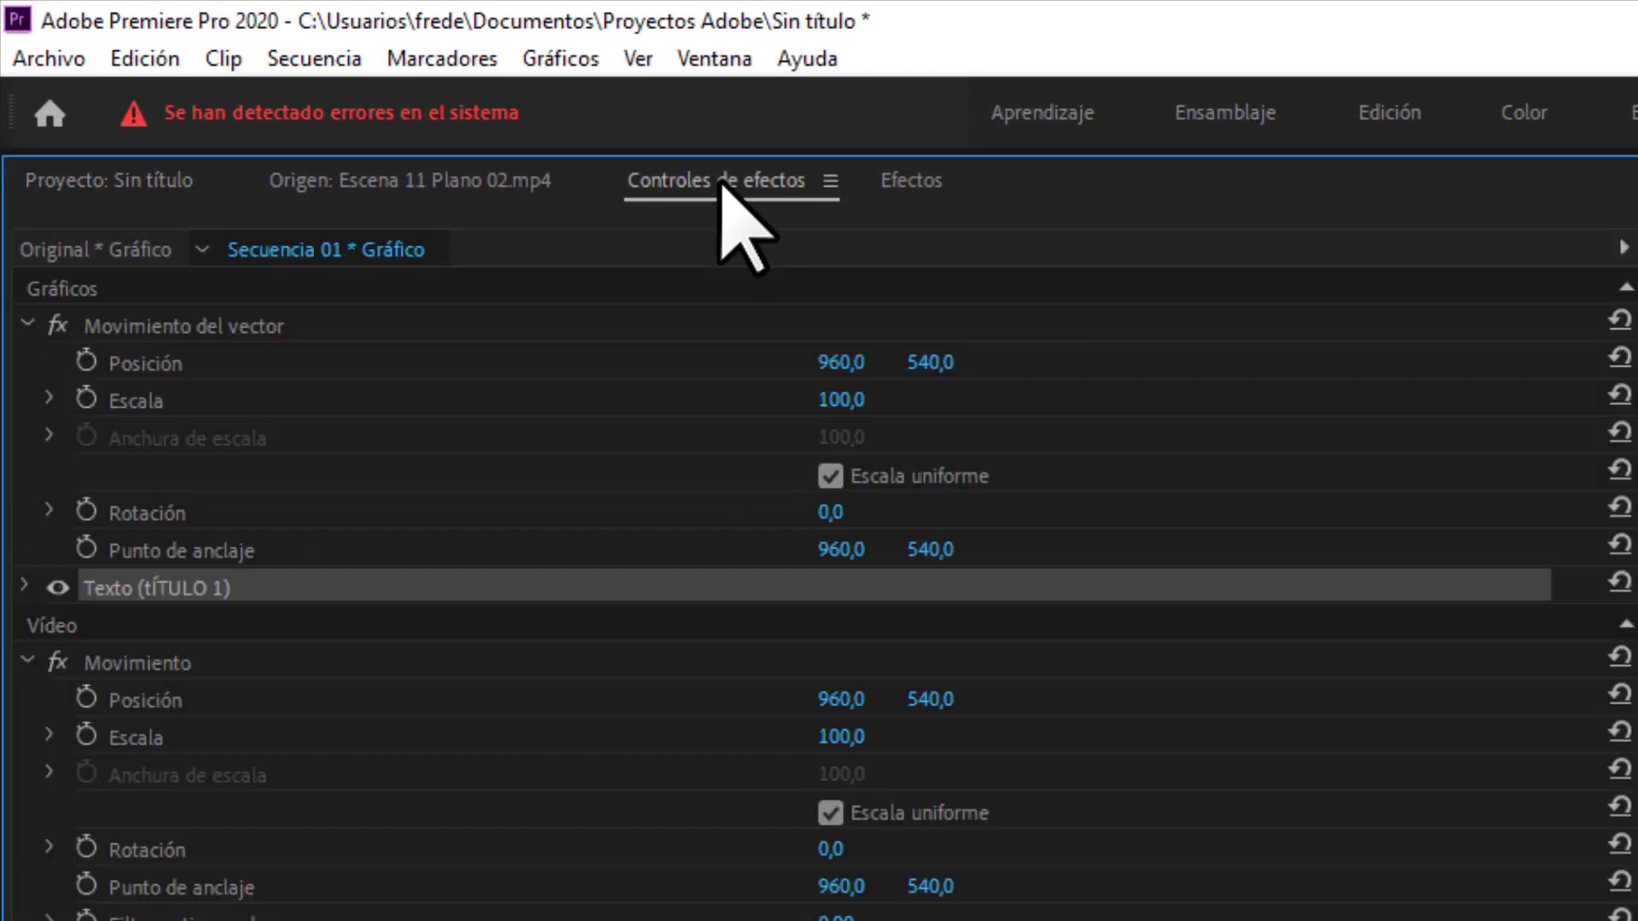
pyautogui.click(26, 326)
pyautogui.click(27, 436)
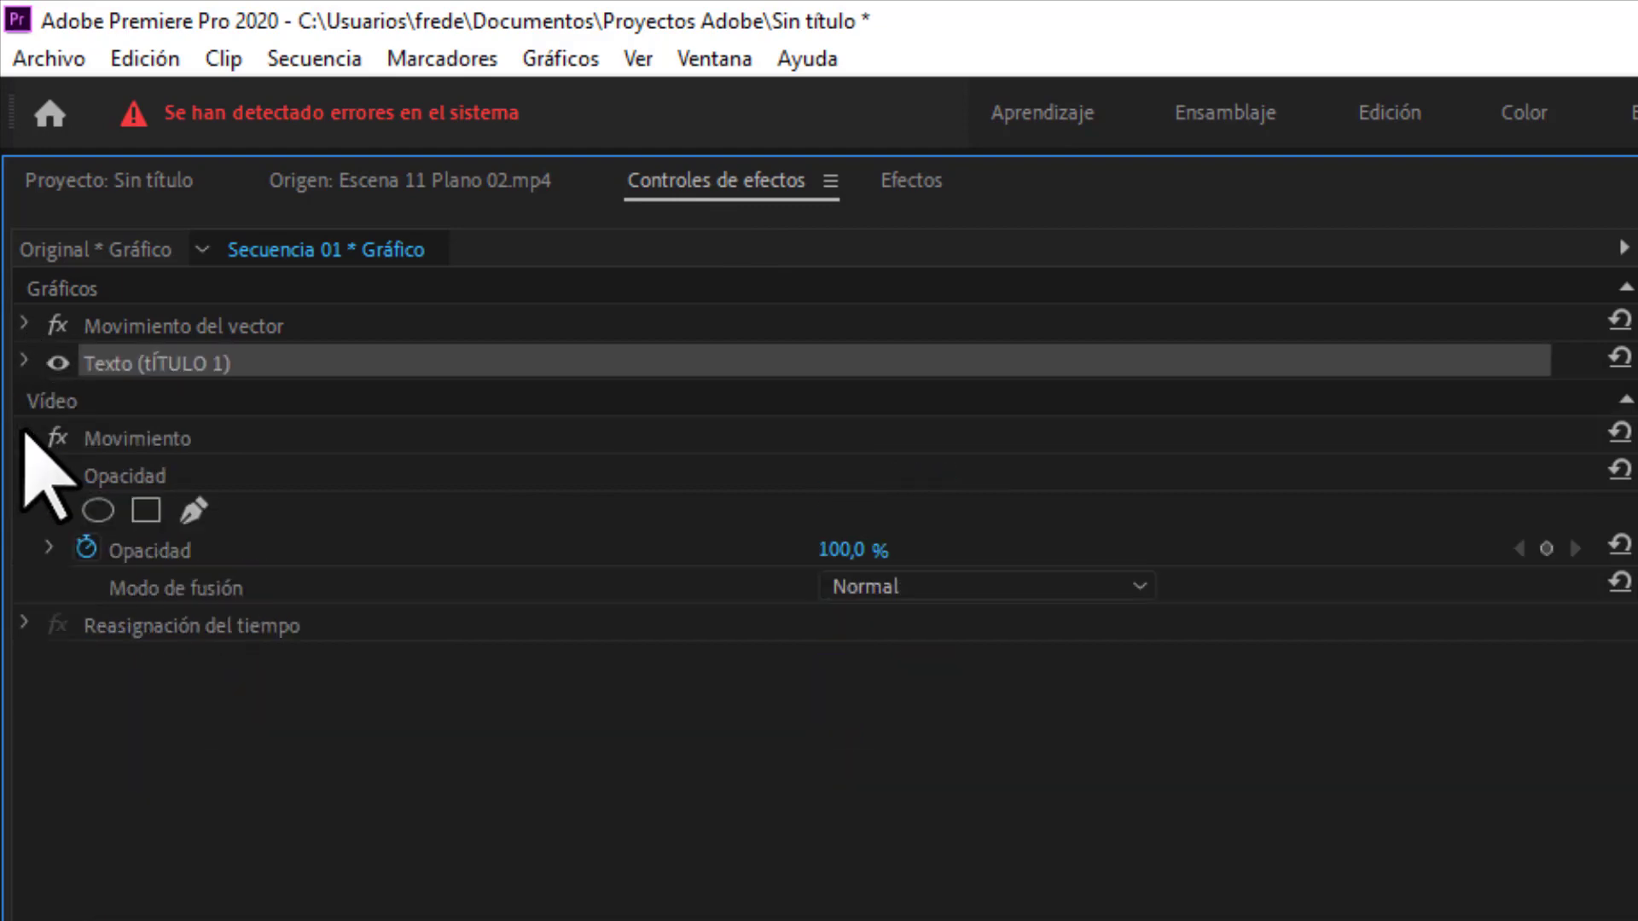
pyautogui.click(27, 436)
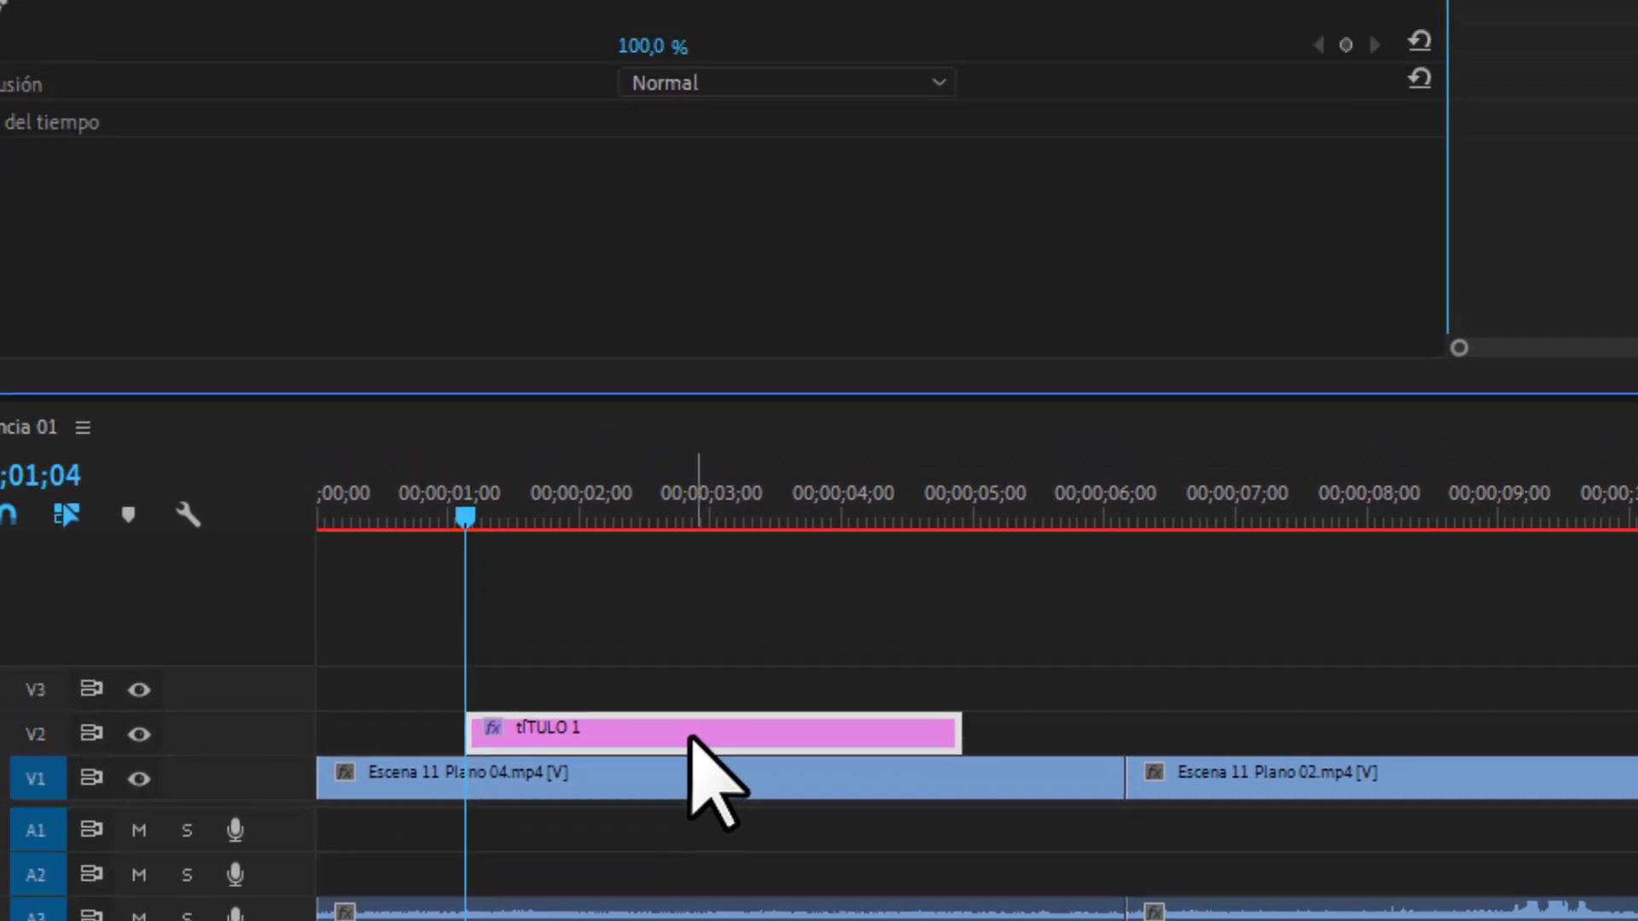
pyautogui.click(90, 128)
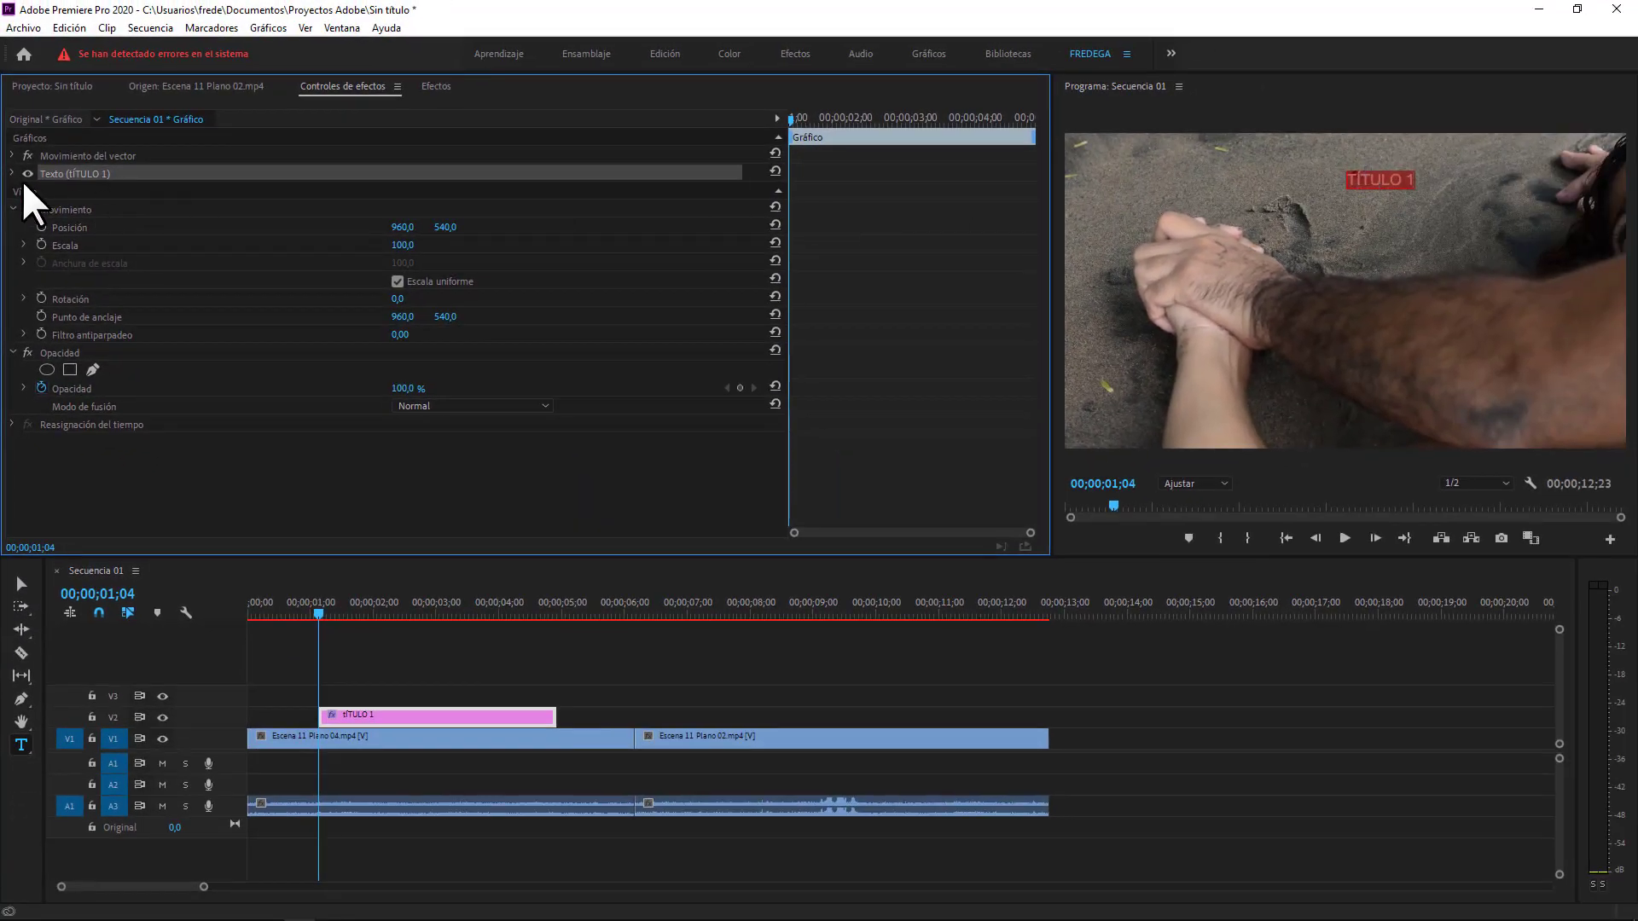
pyautogui.click(12, 174)
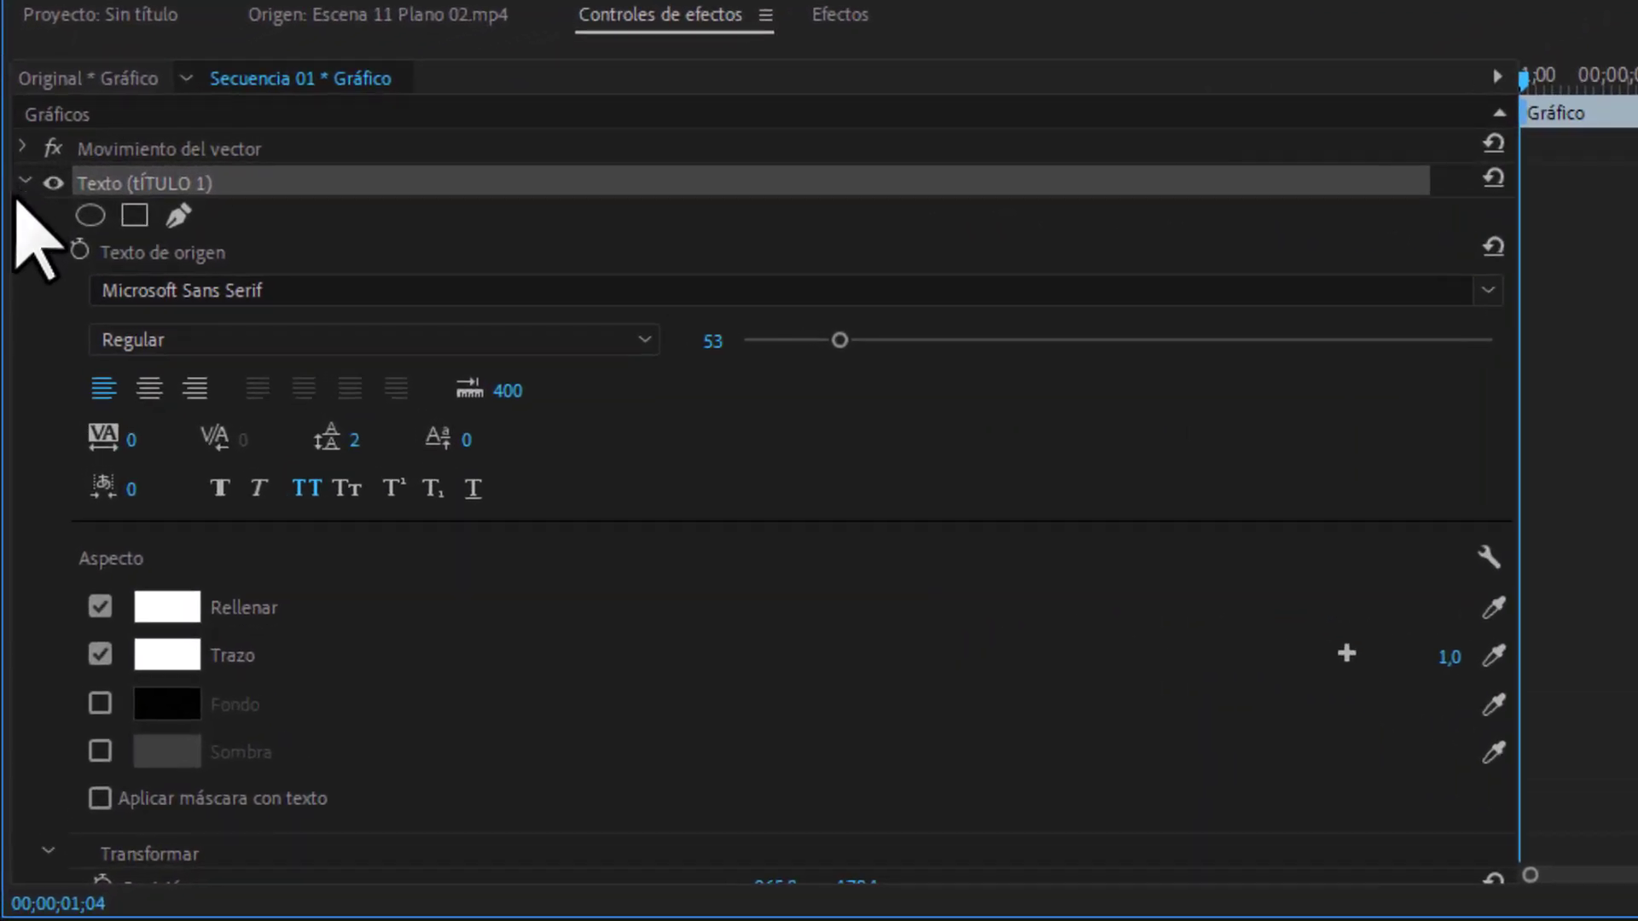
# Change the title font to Montserrat
pyautogui.click(1487, 292)
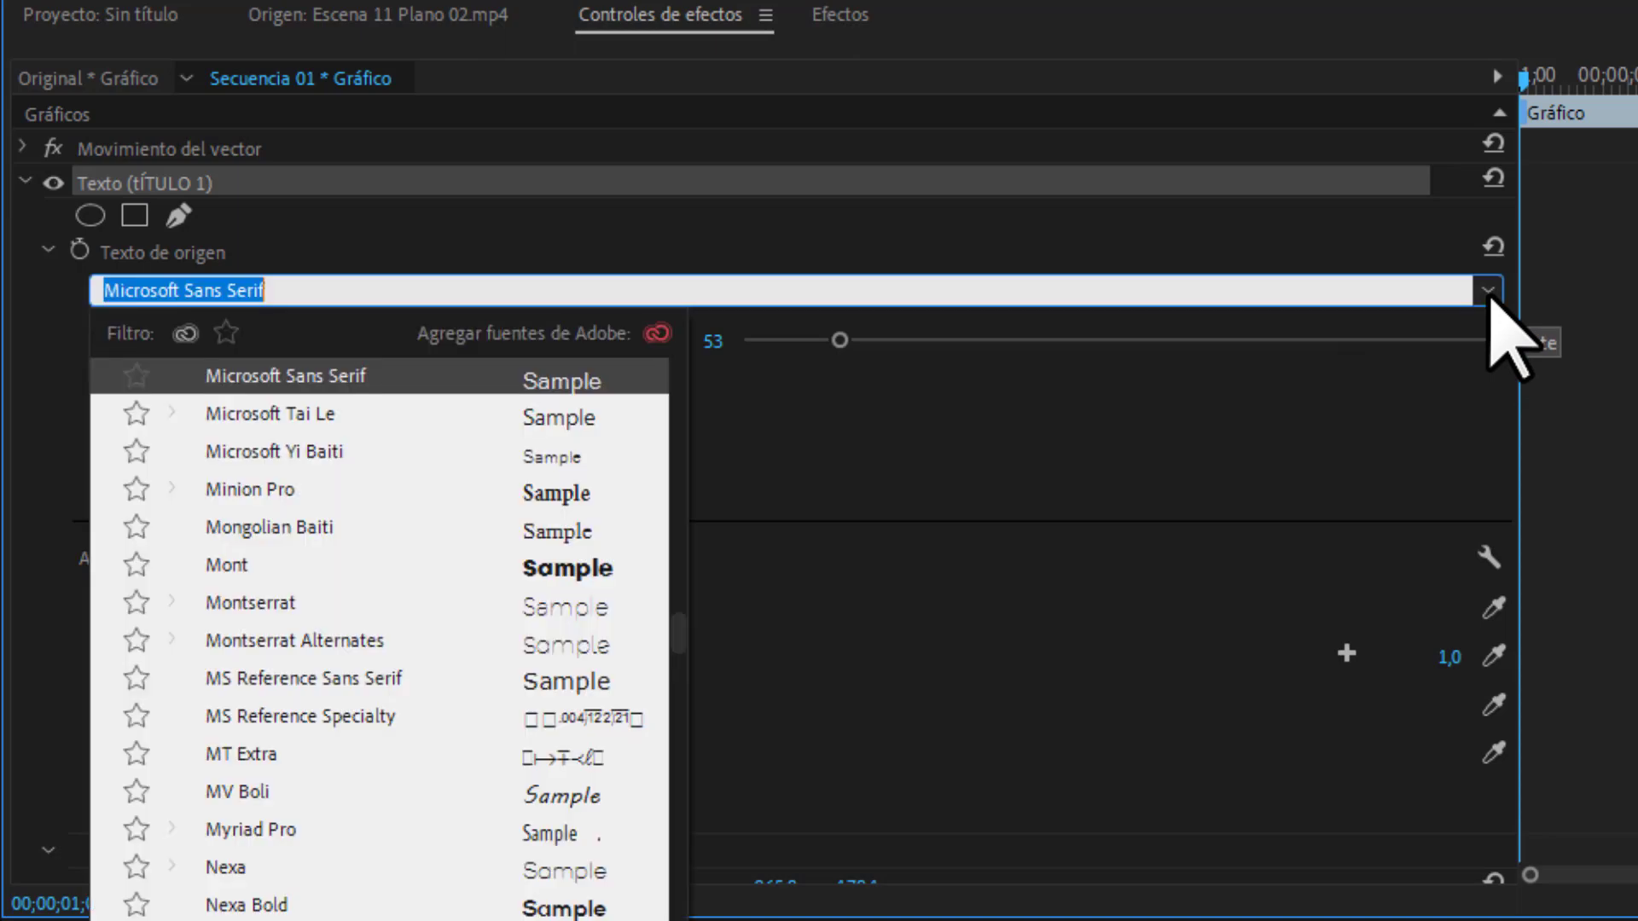
pyautogui.click(256, 567)
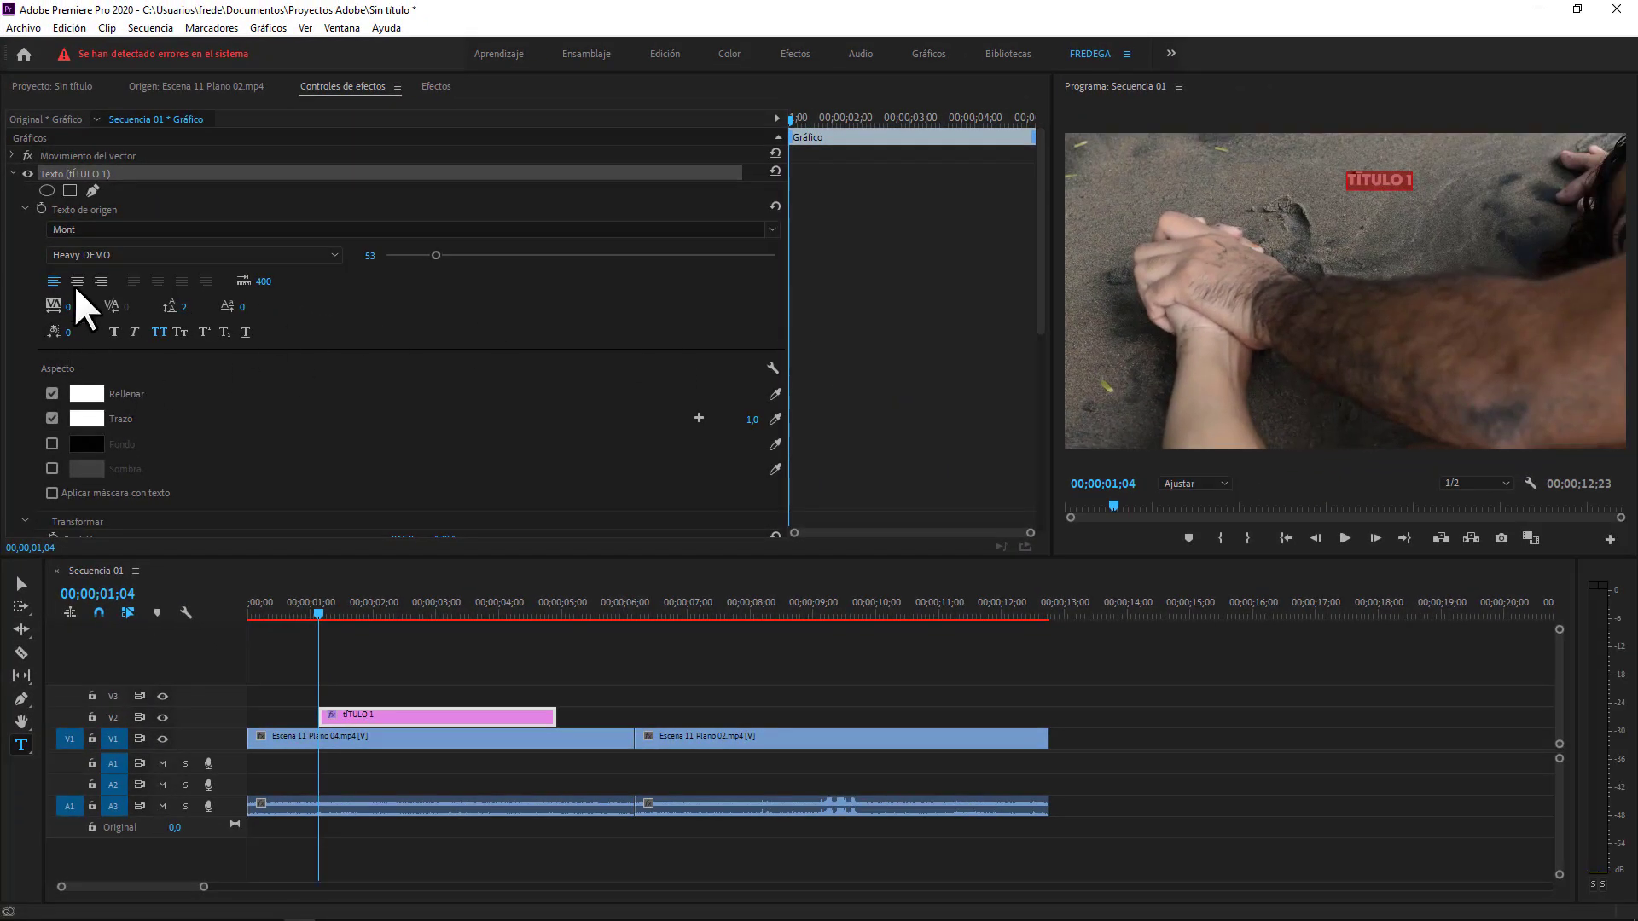
pyautogui.click(728, 243)
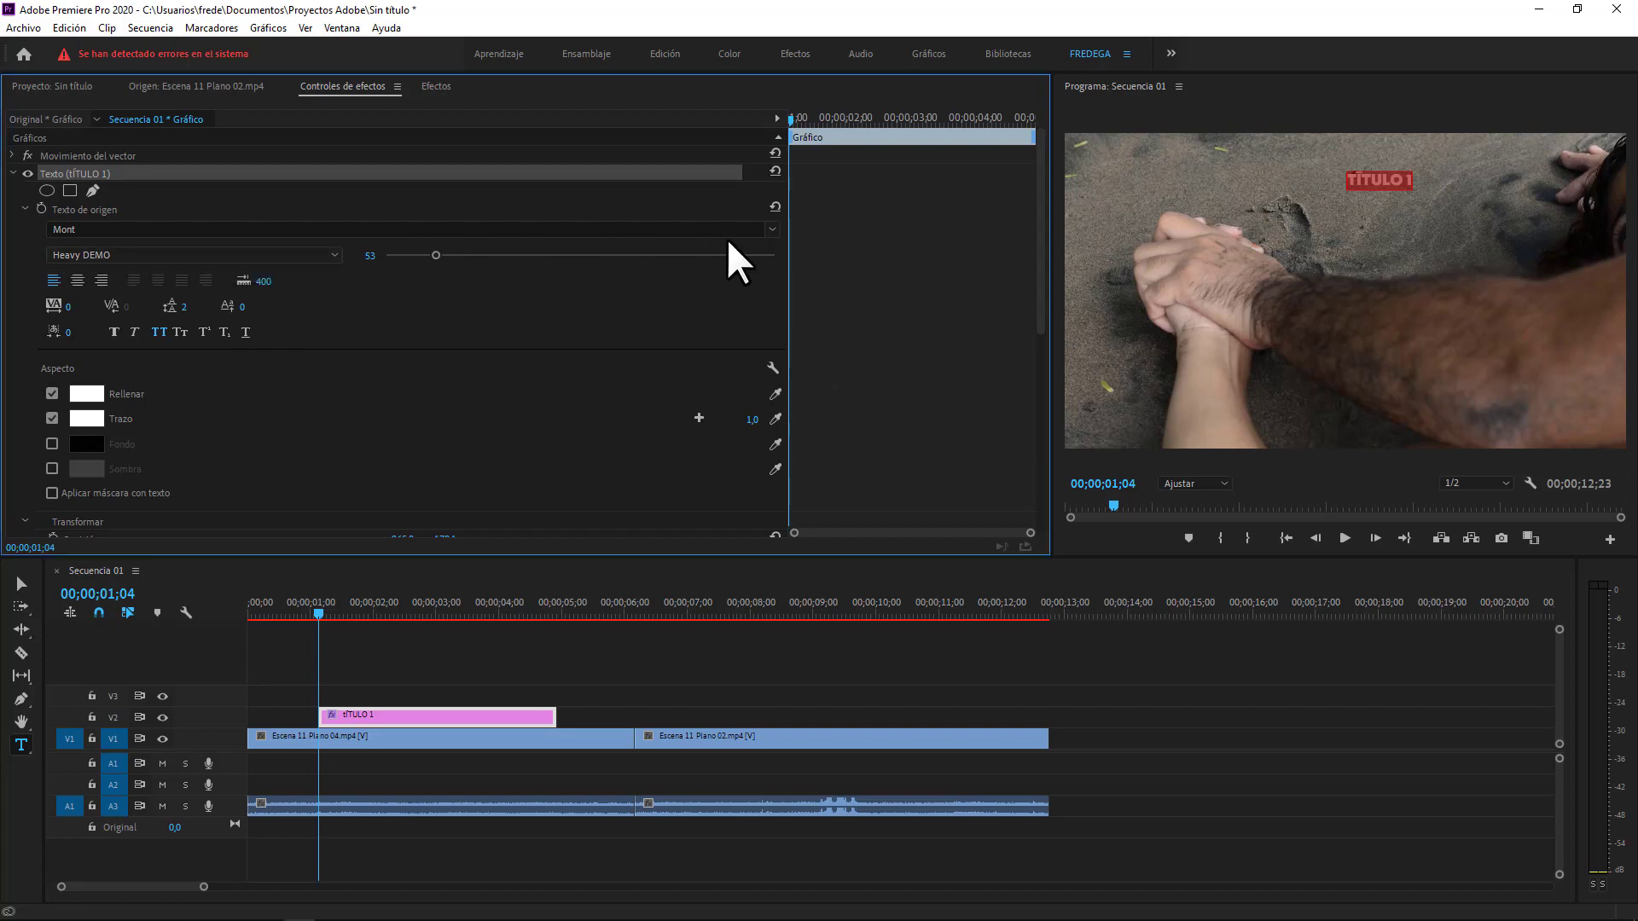
pyautogui.click(769, 229)
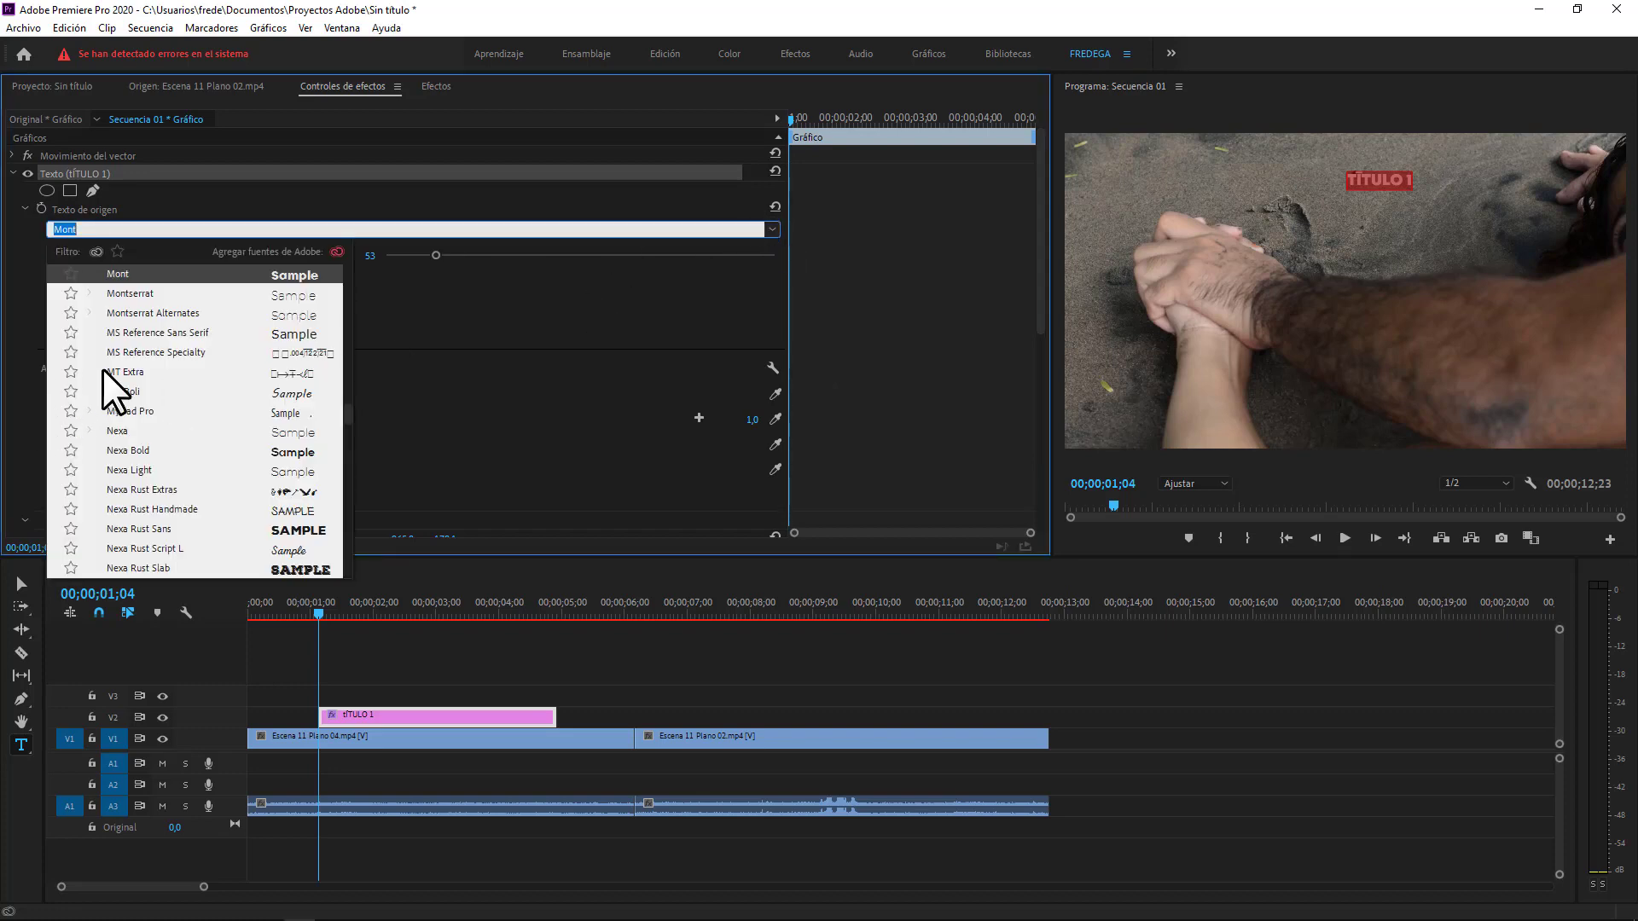
pyautogui.click(132, 293)
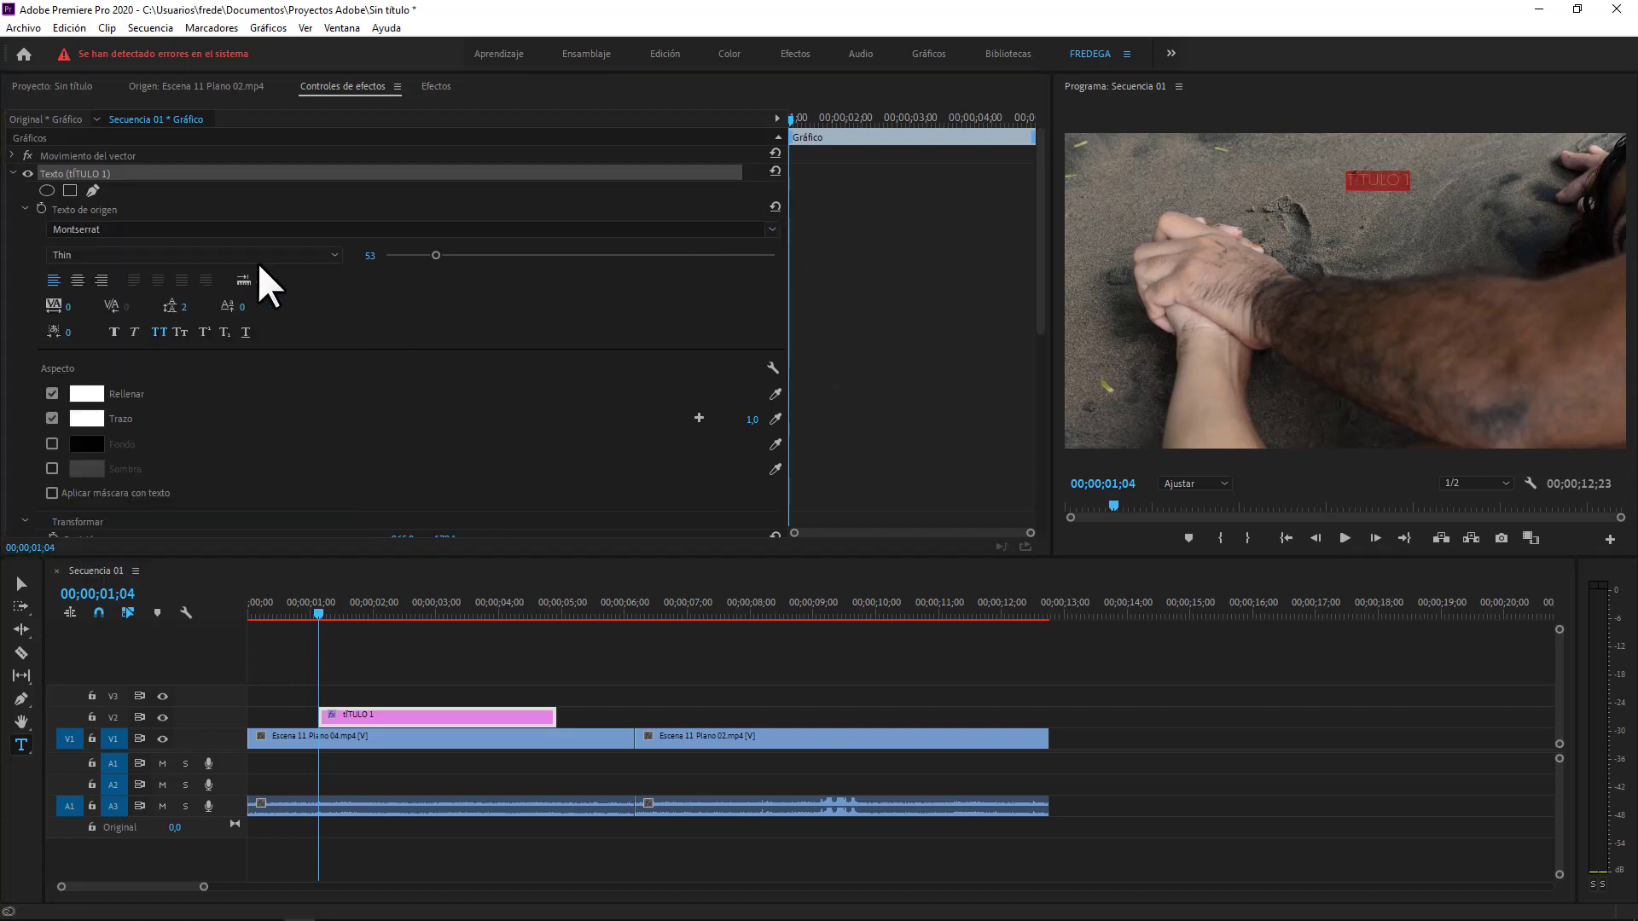
# Set the font style to ExtraBold and enlarge the font size to 168
pyautogui.click(329, 254)
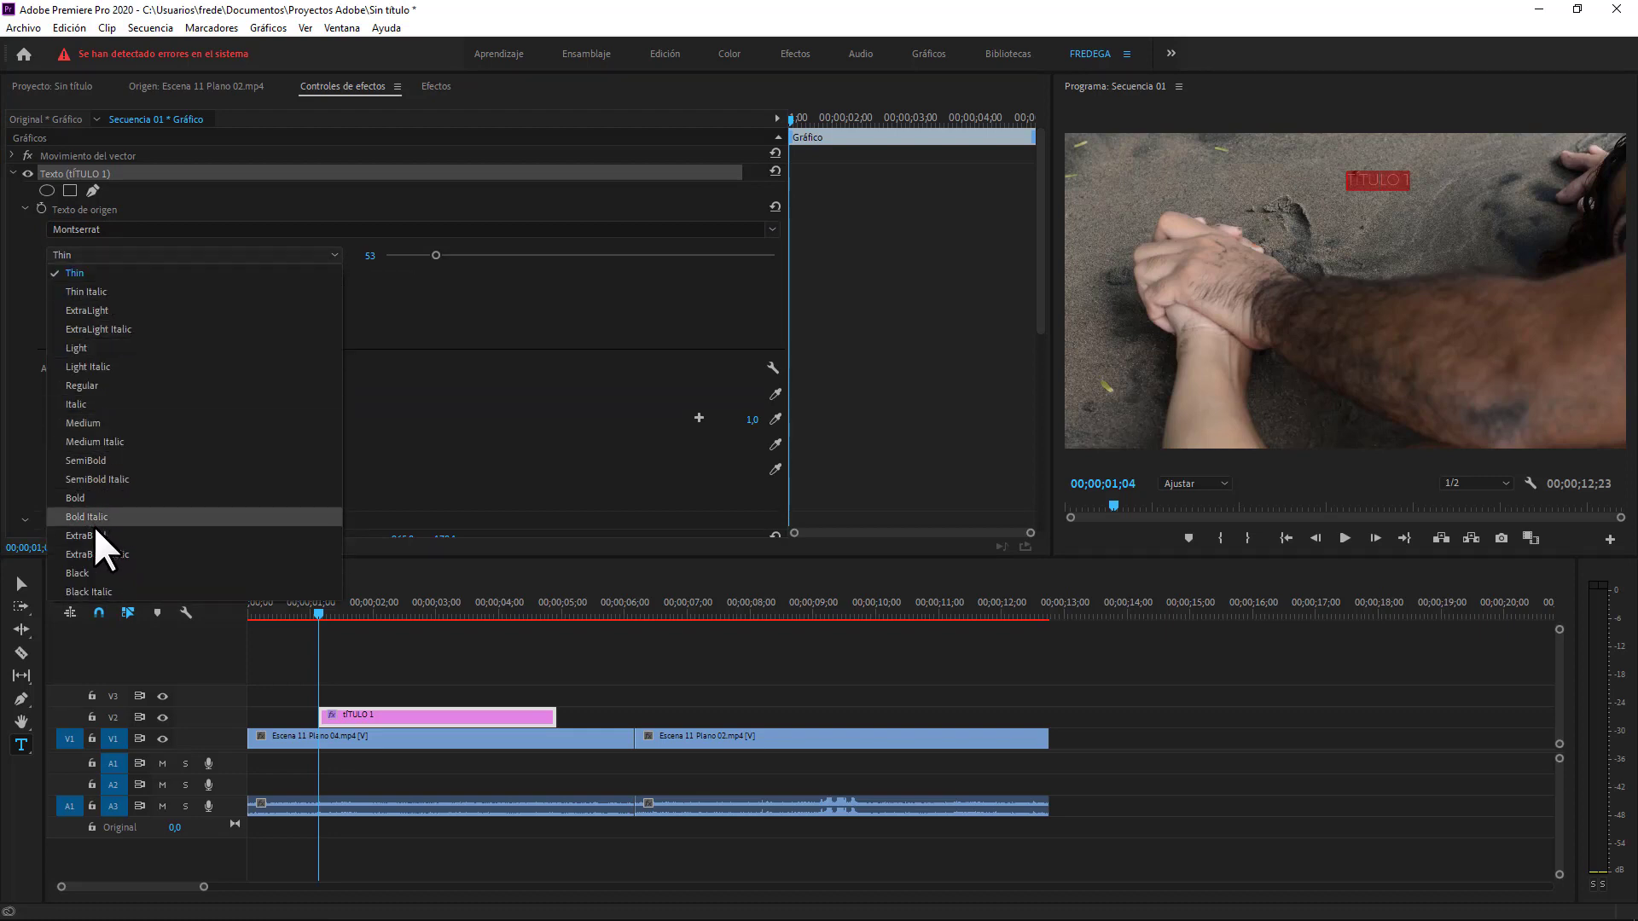
pyautogui.click(75, 497)
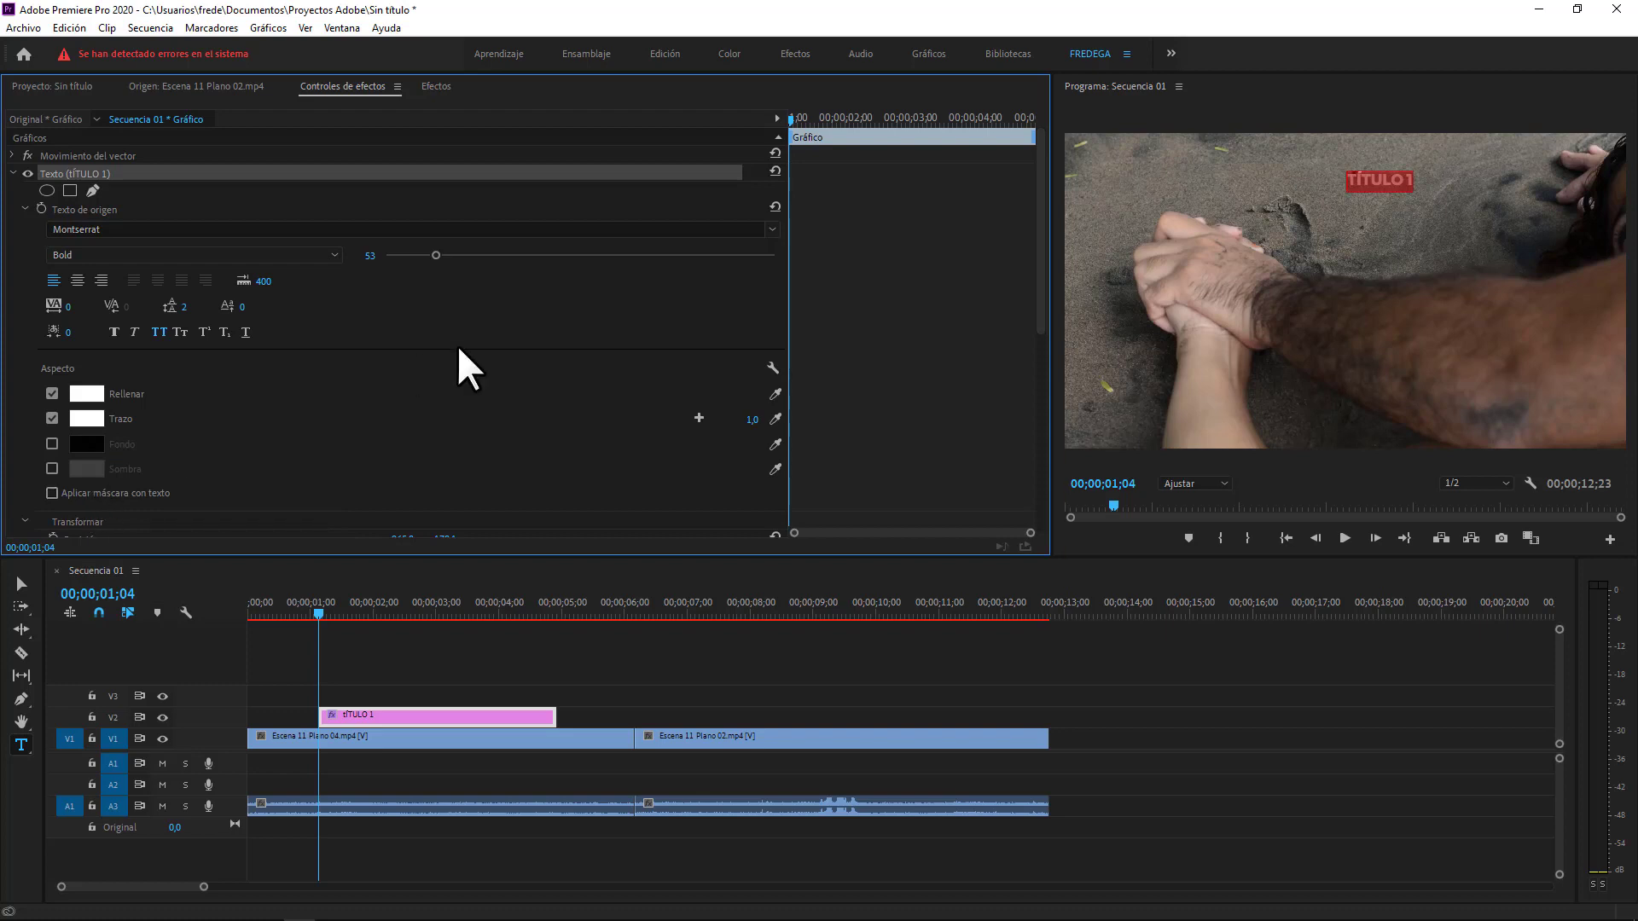
pyautogui.click(335, 255)
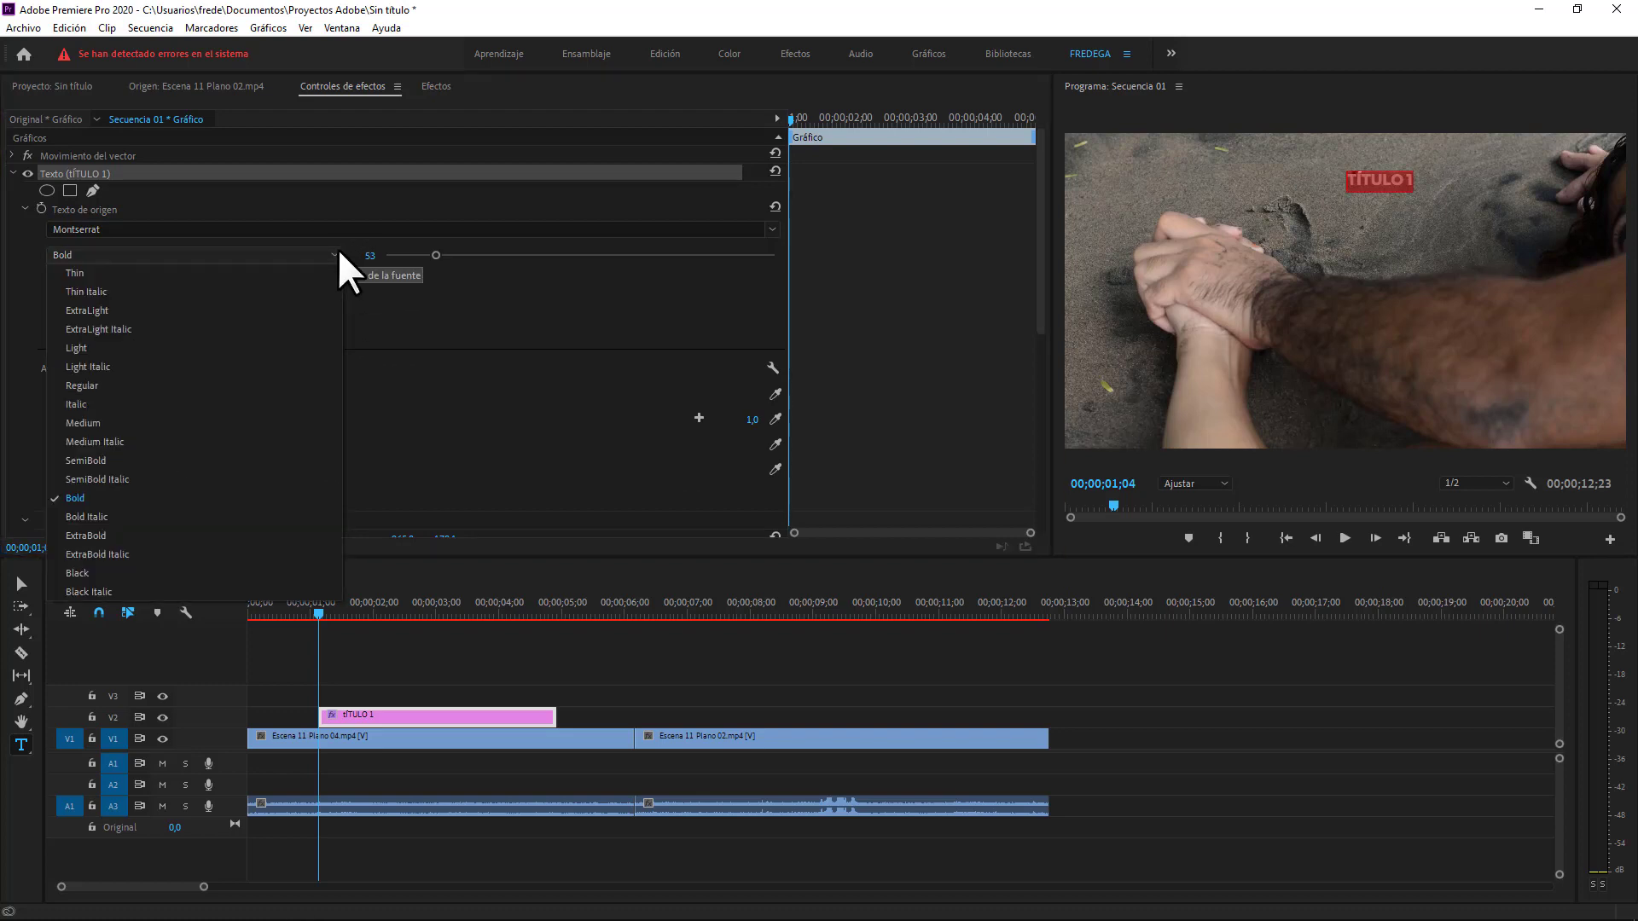
pyautogui.click(130, 532)
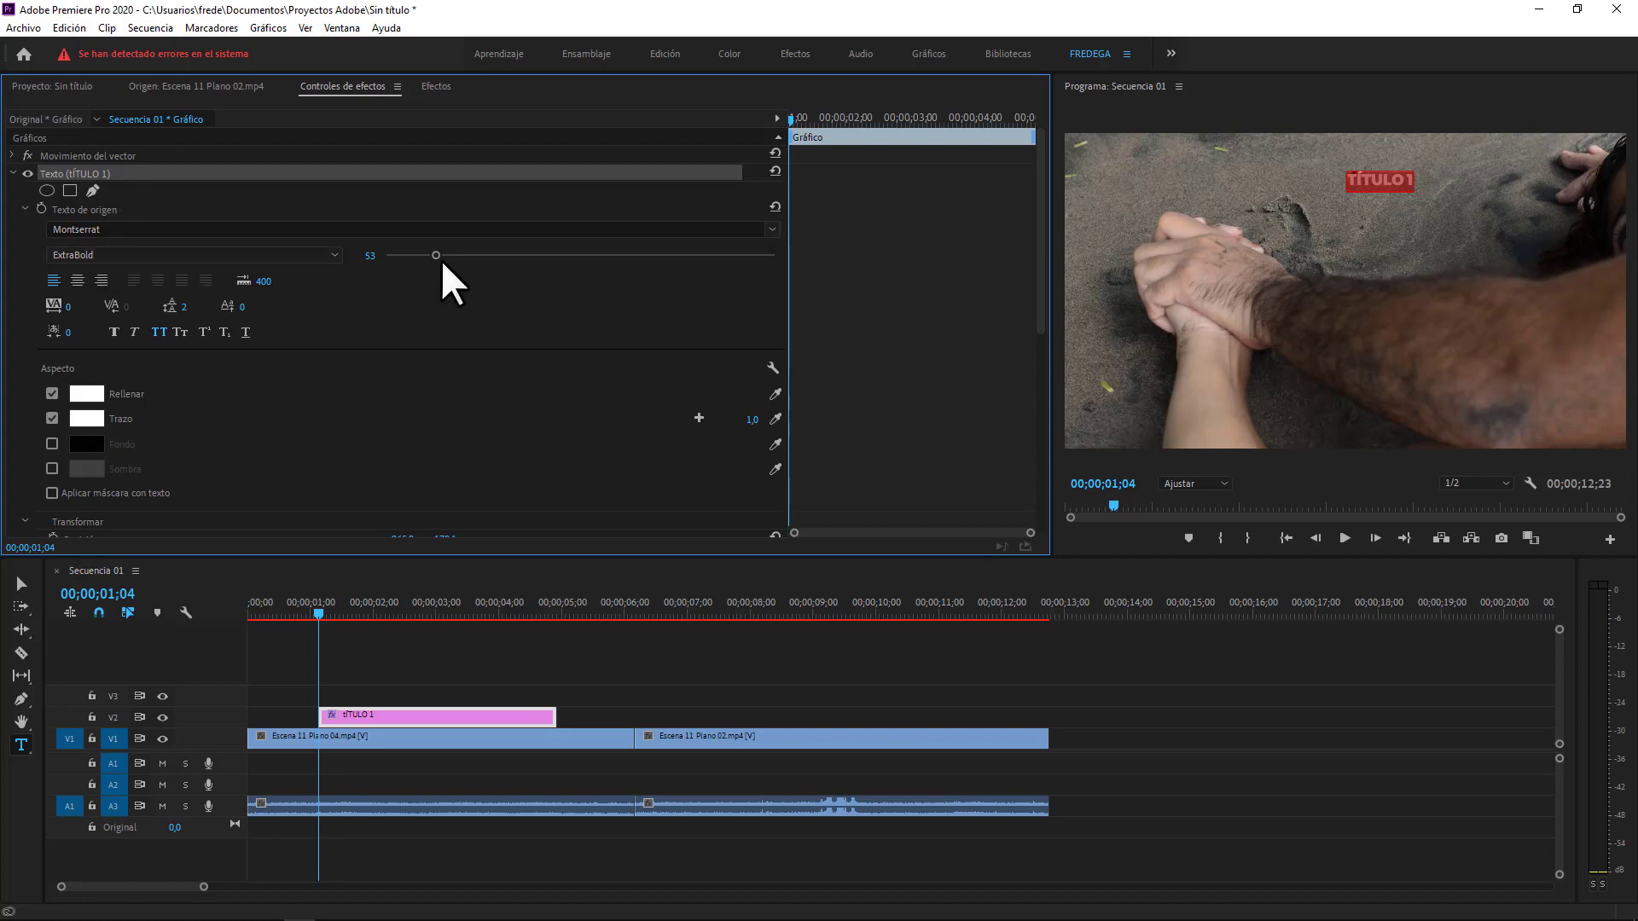
pyautogui.moveTo(435, 254); pyautogui.dragTo(507, 254)
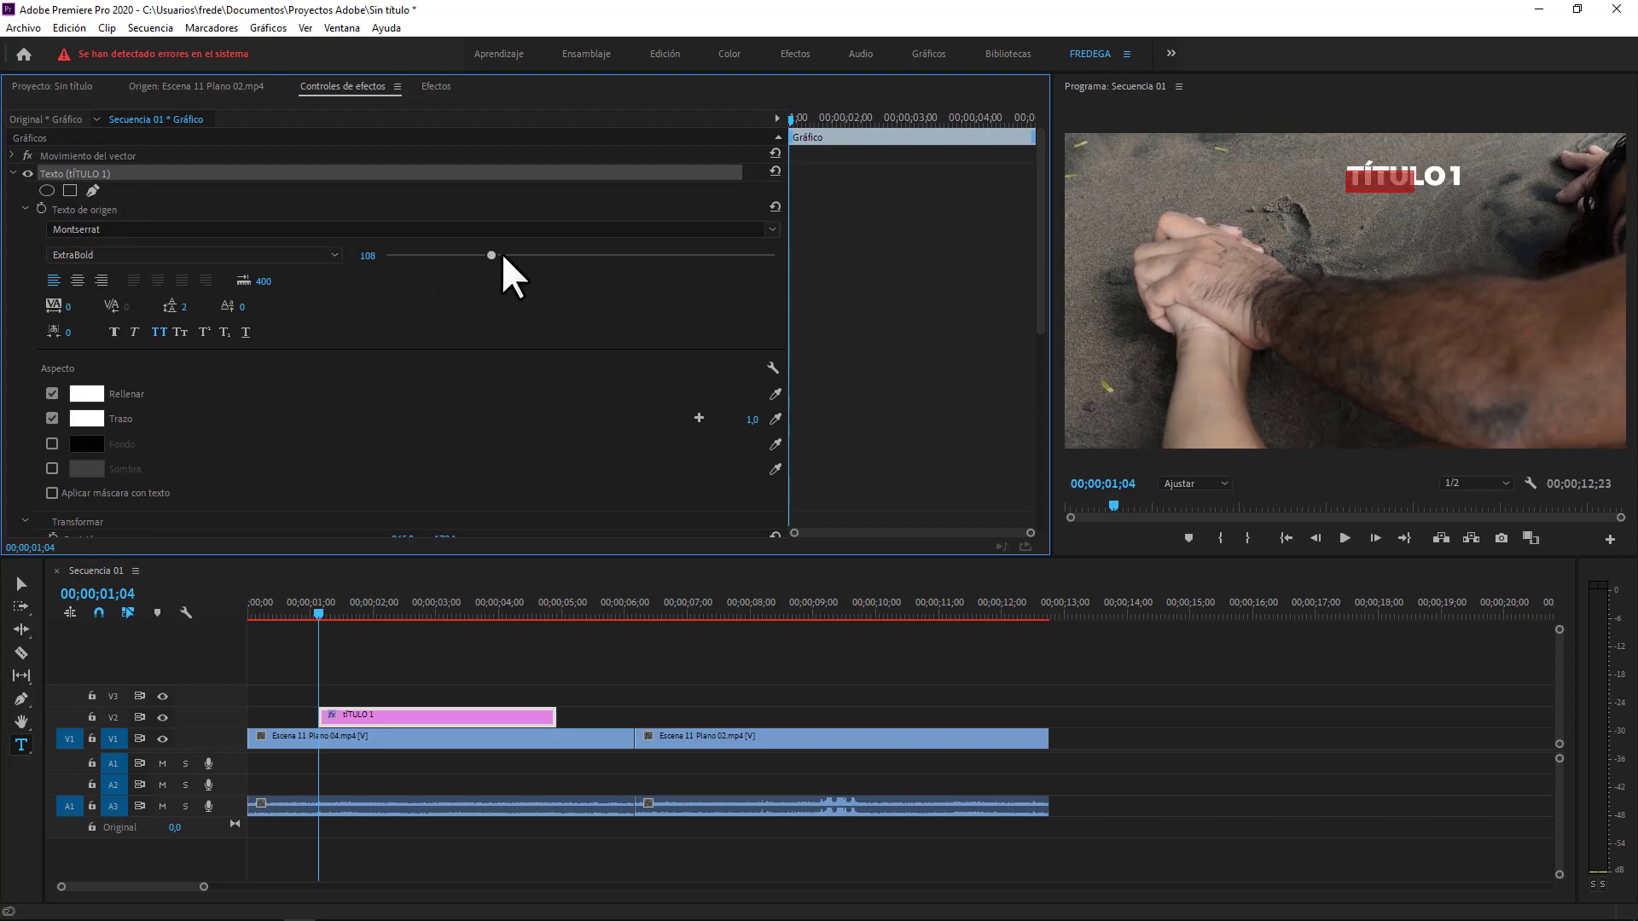
pyautogui.moveTo(507, 255); pyautogui.dragTo(549, 255)
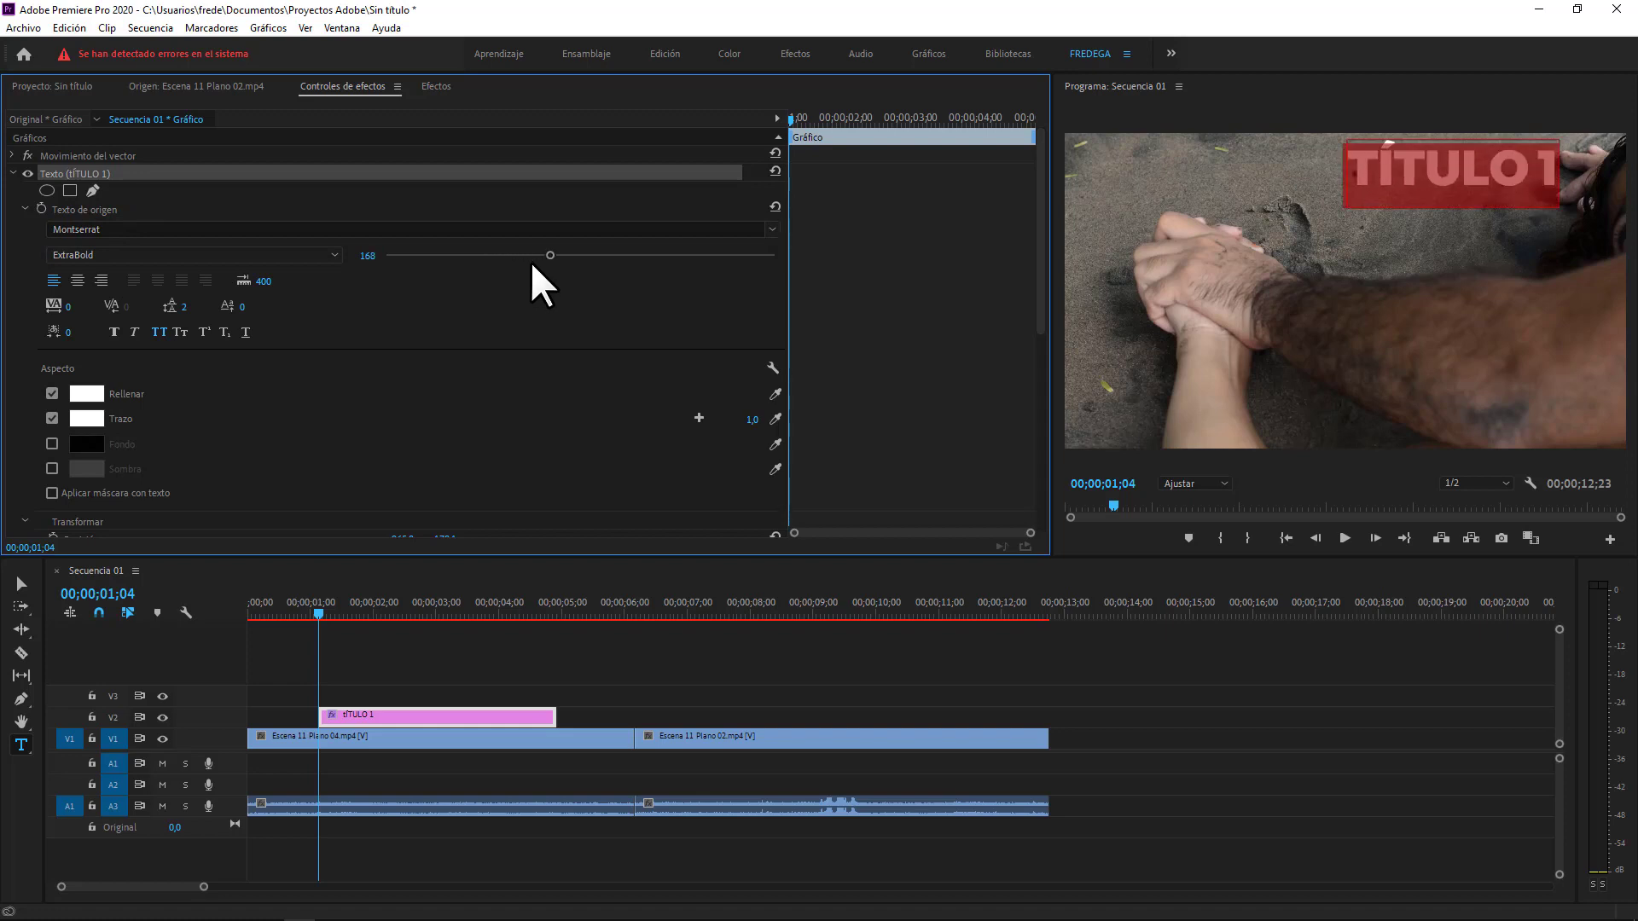
# Adjust the title's alignment, try faux bold, and turn off All Caps
pyautogui.click(76, 279)
pyautogui.click(102, 281)
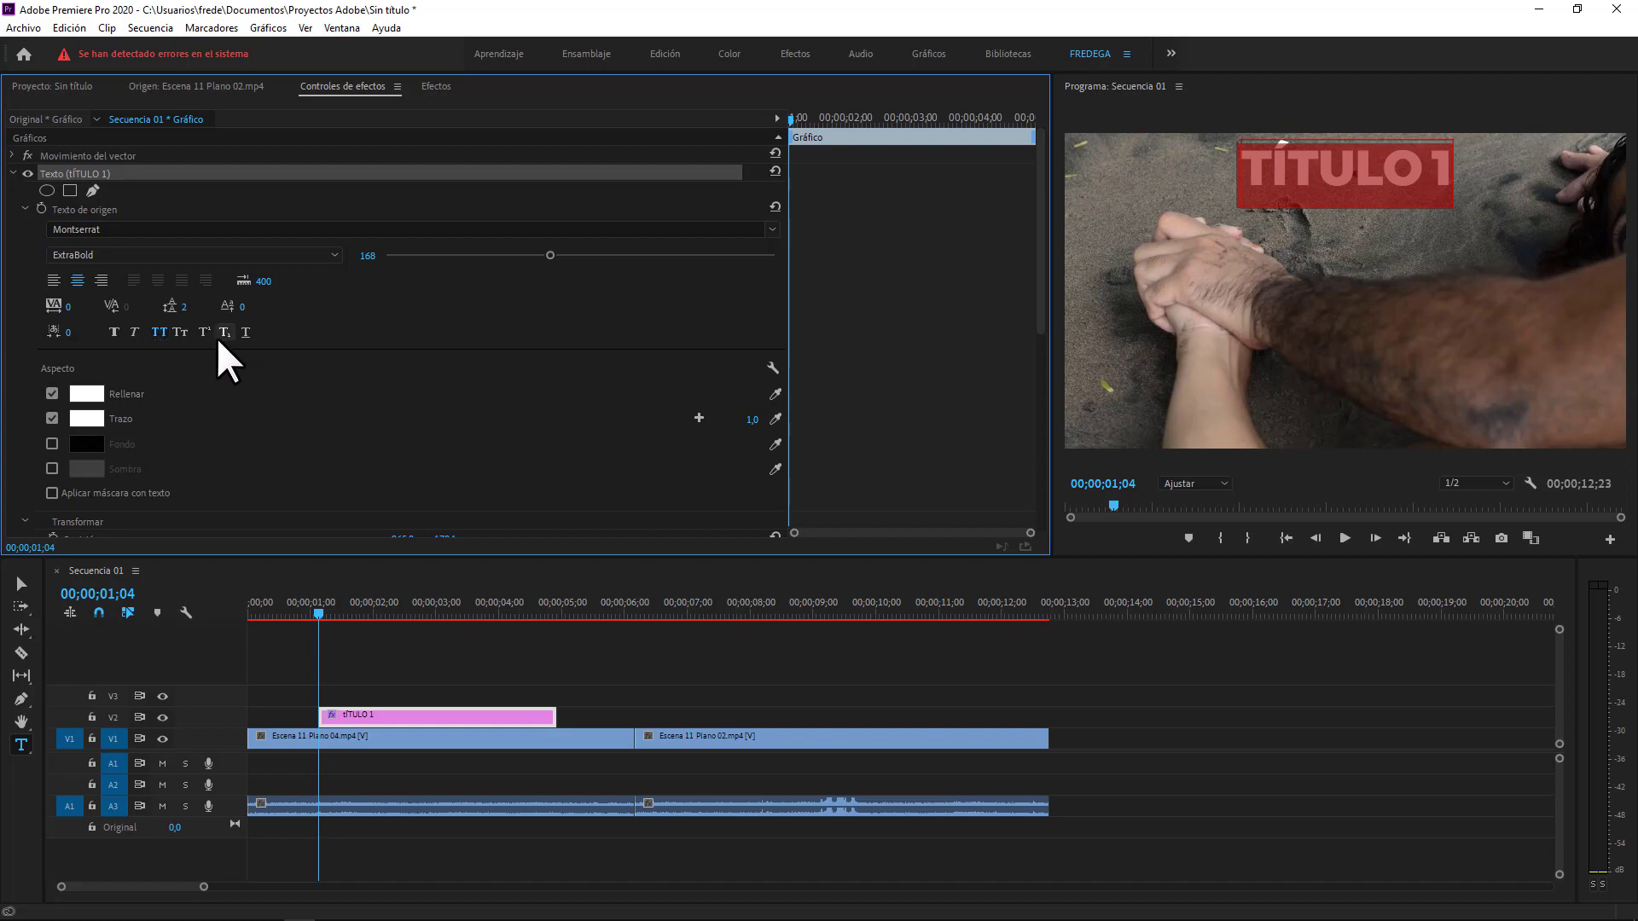
pyautogui.click(114, 333)
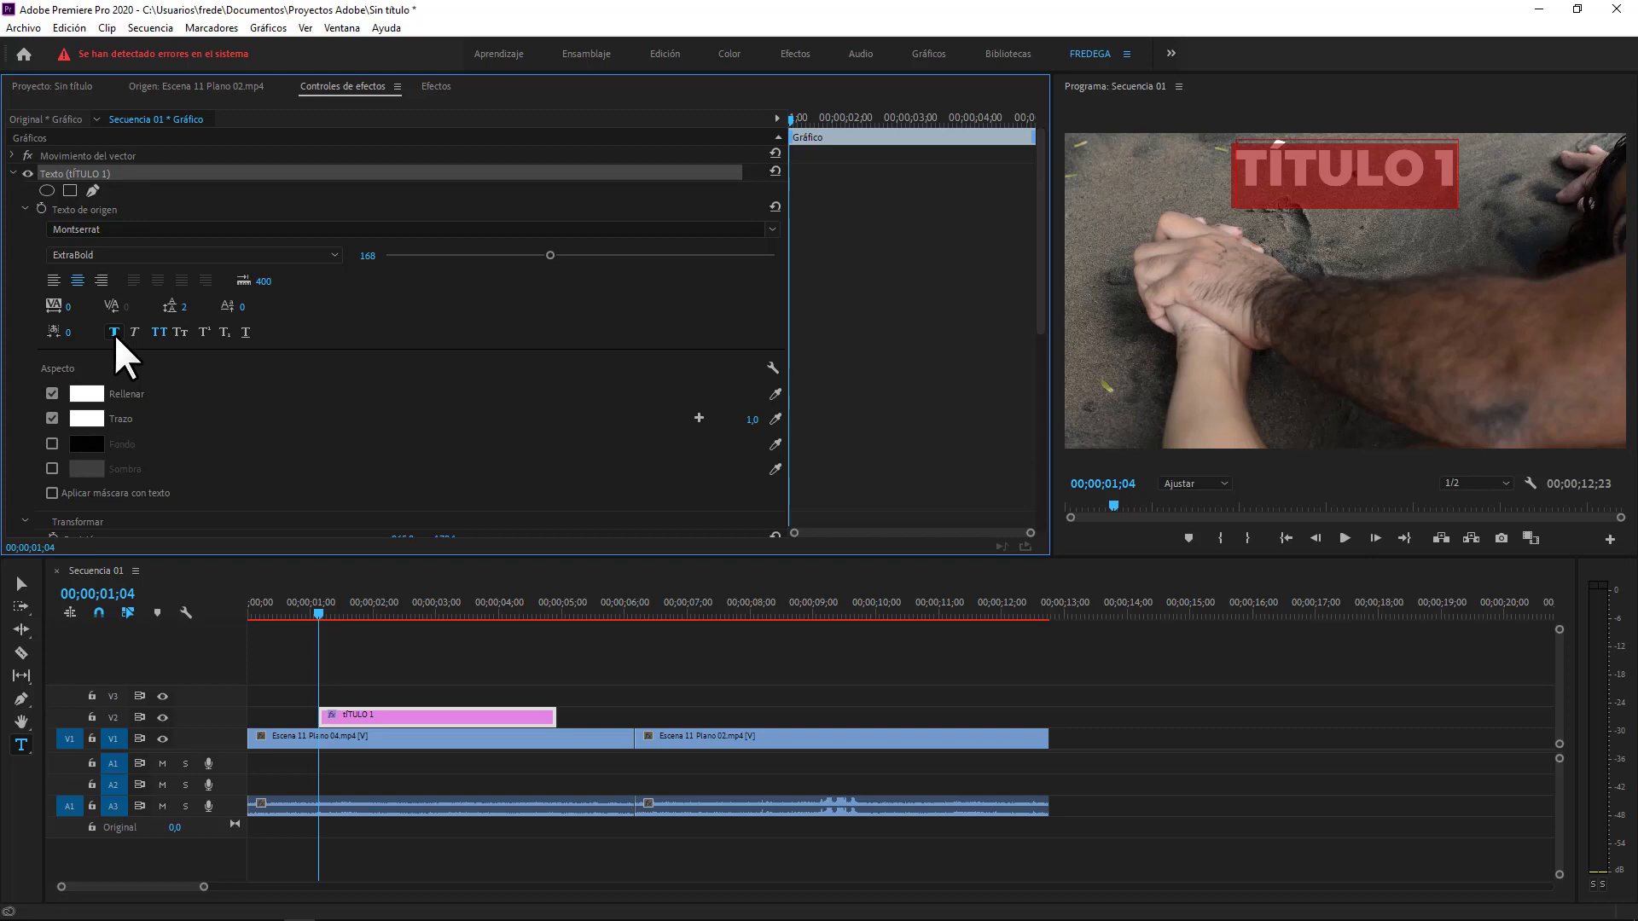
pyautogui.click(114, 332)
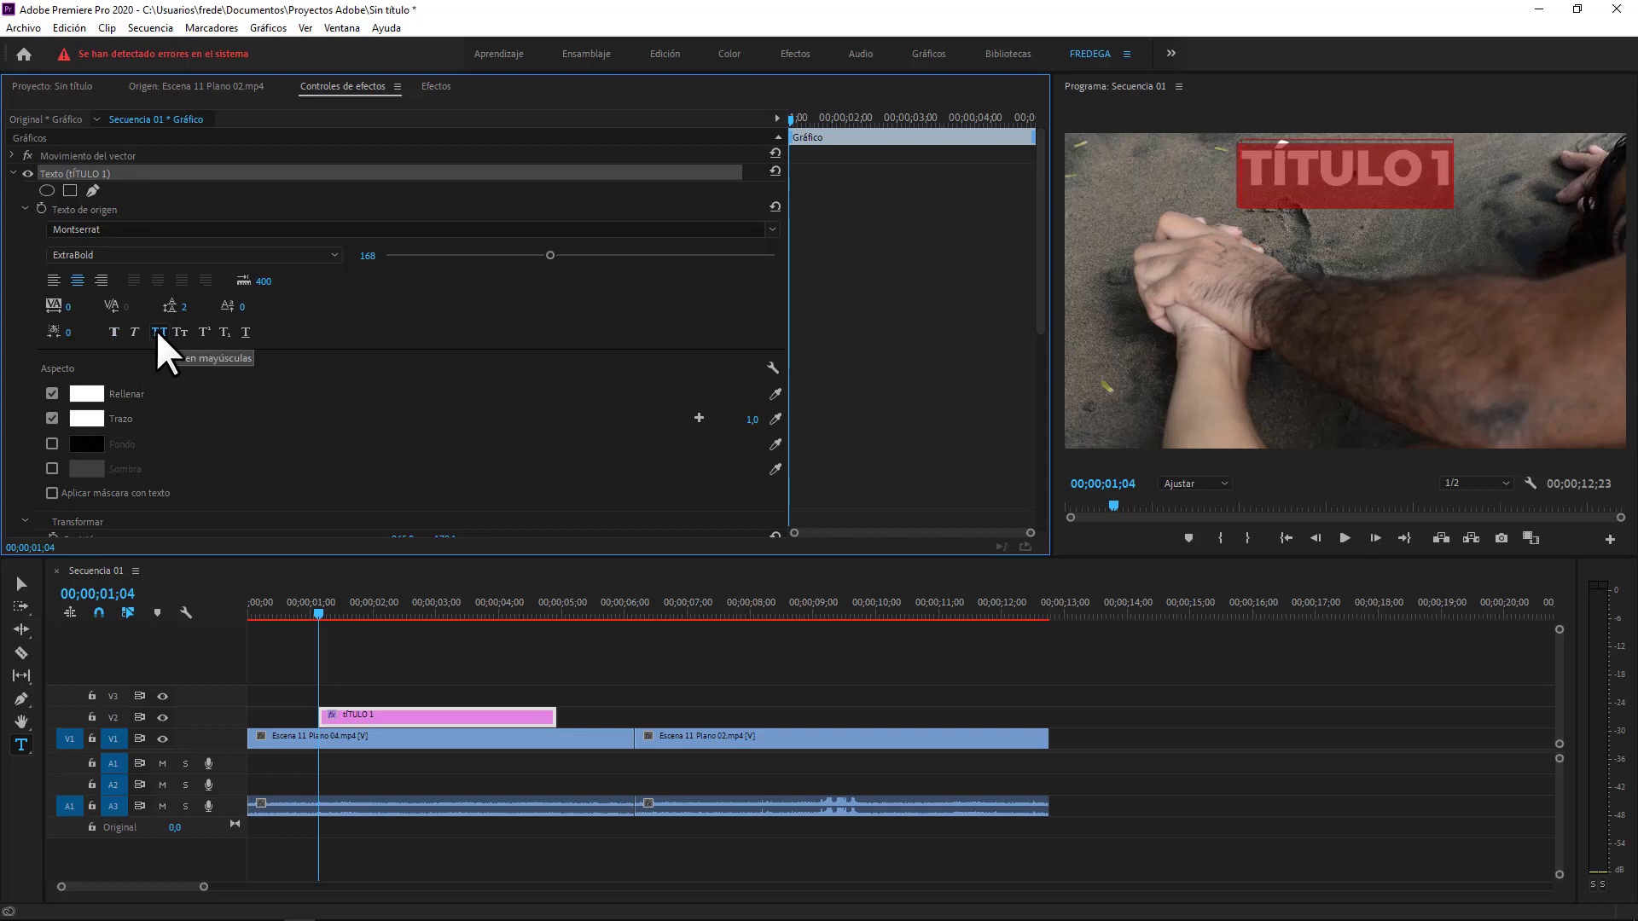
pyautogui.click(156, 330)
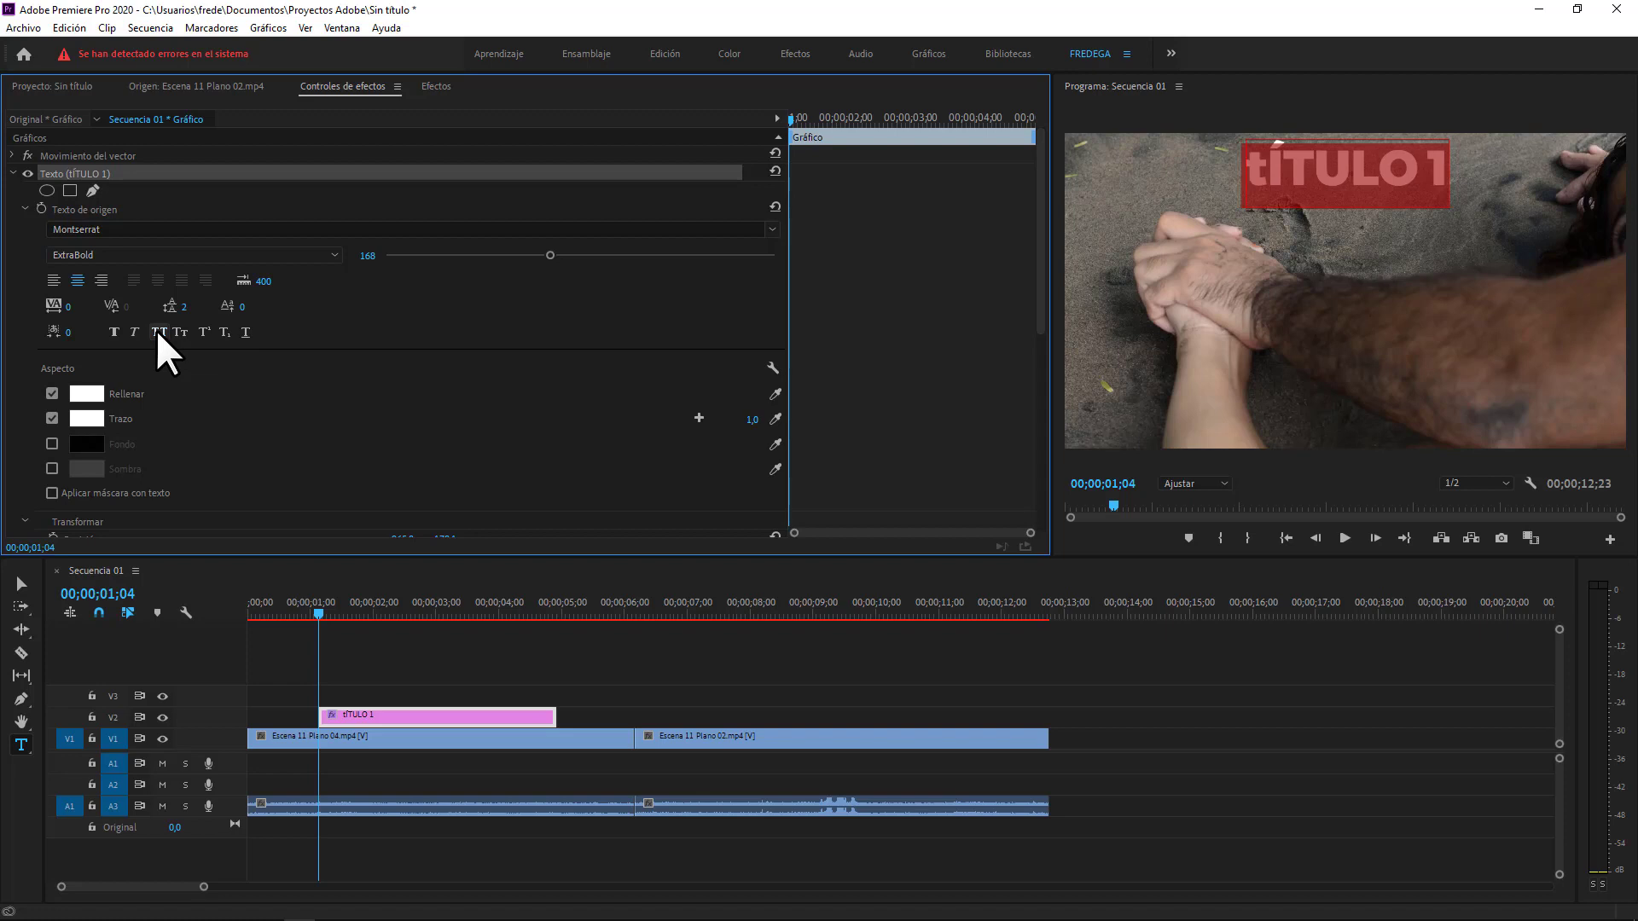
# Retype the title as 'Título 1' and switch All Caps back on
pyautogui.click(1261, 168)
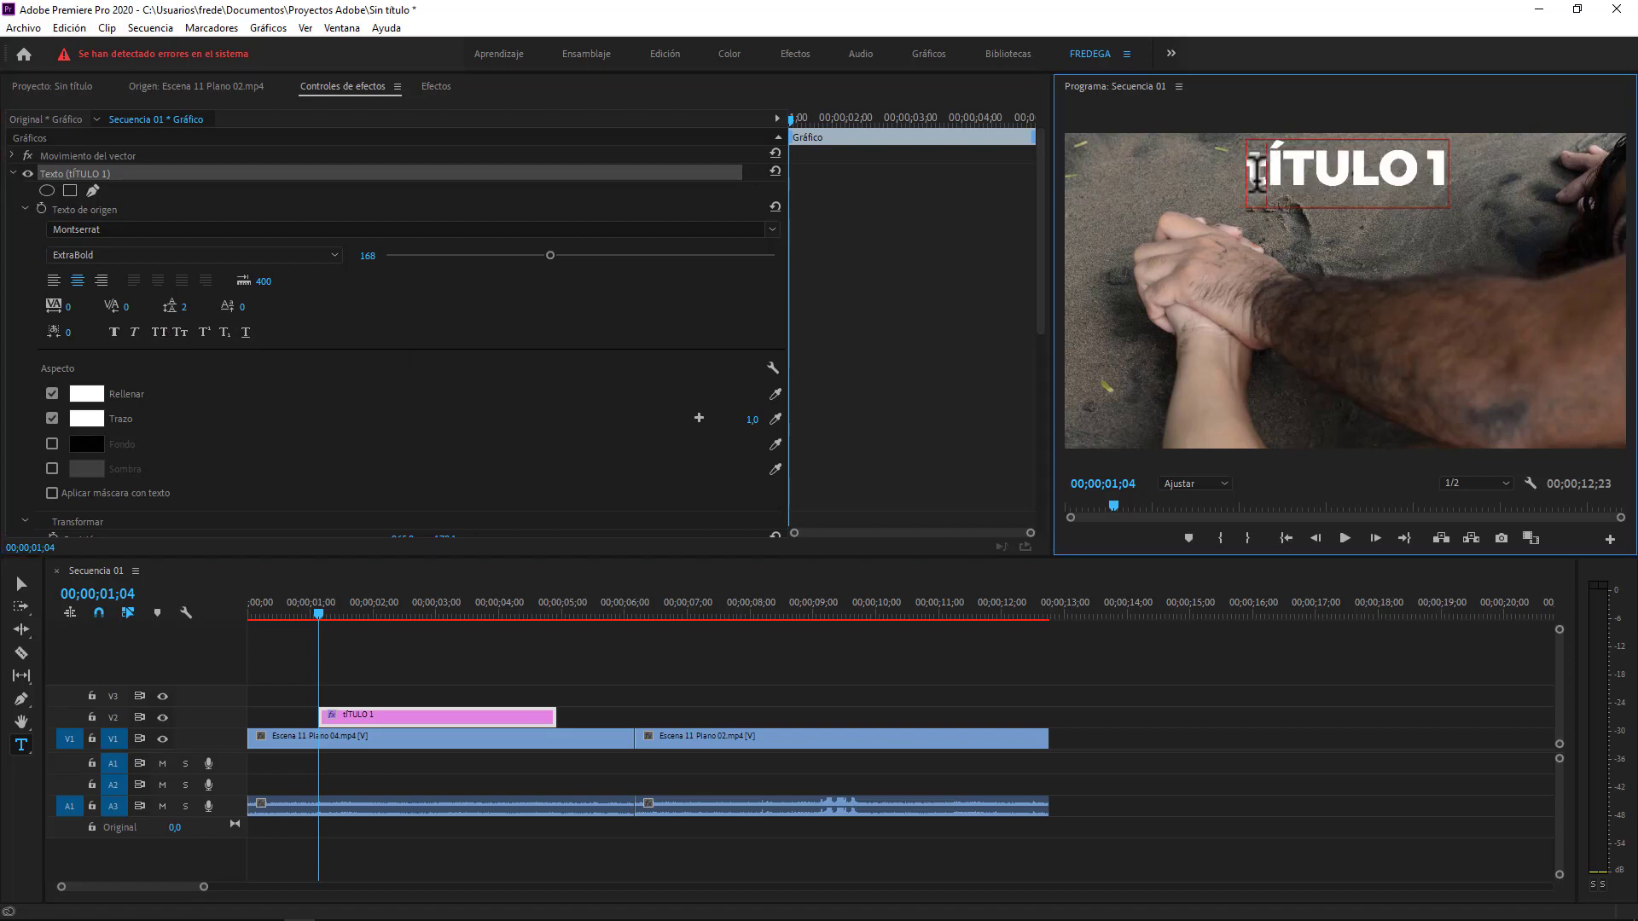
pyautogui.moveTo(1263, 167); pyautogui.dragTo(1250, 169)
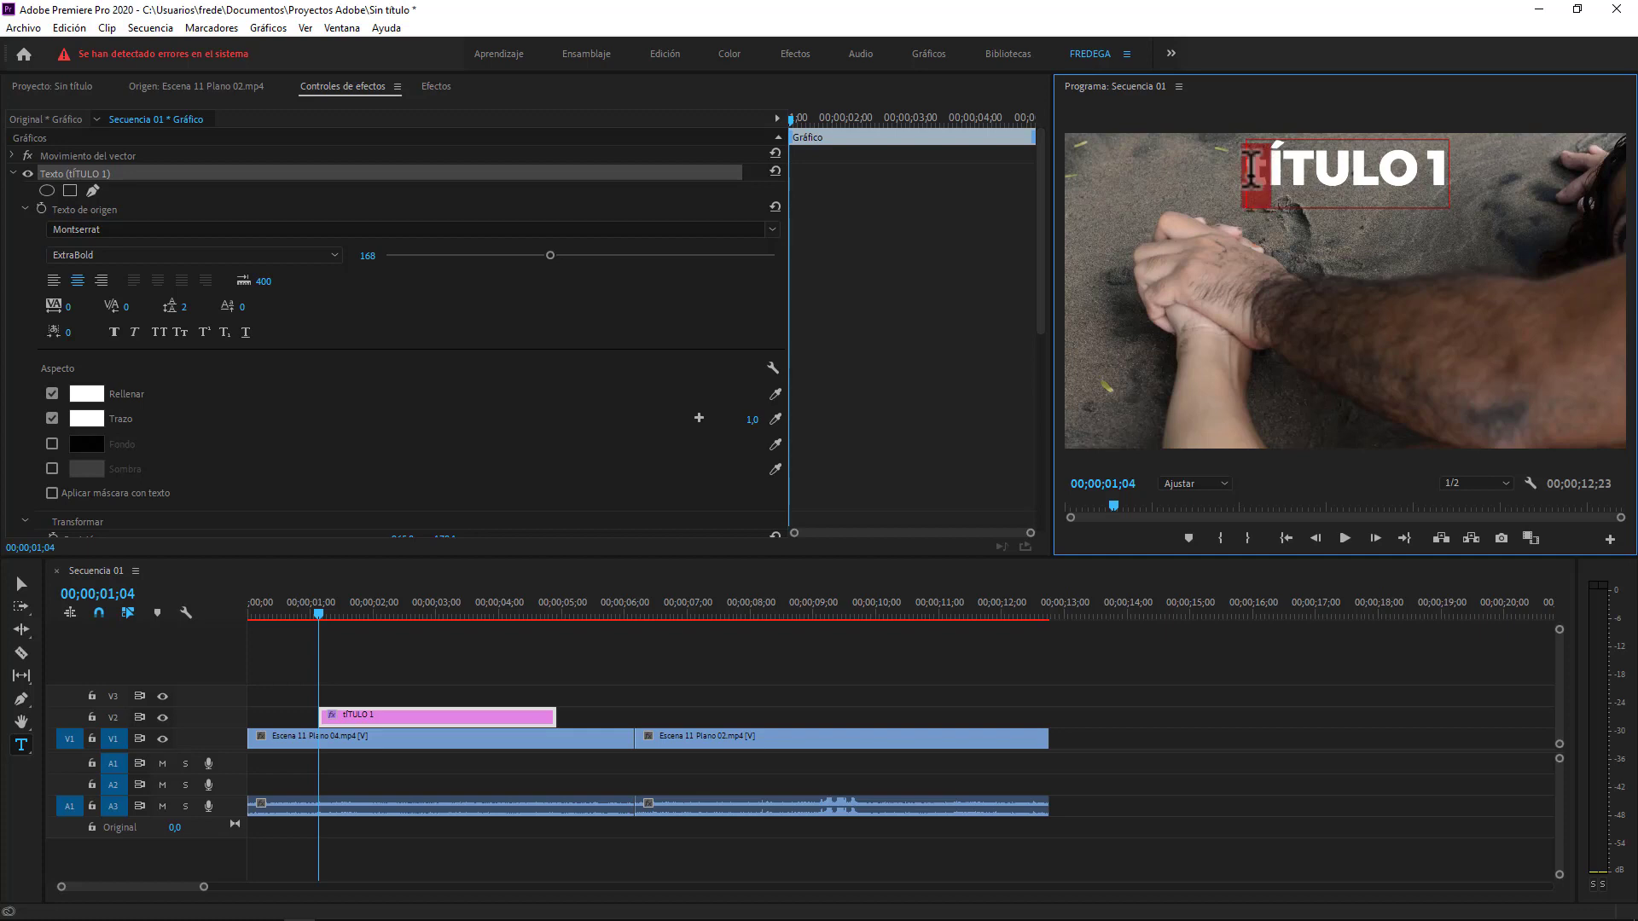
pyautogui.write('T')
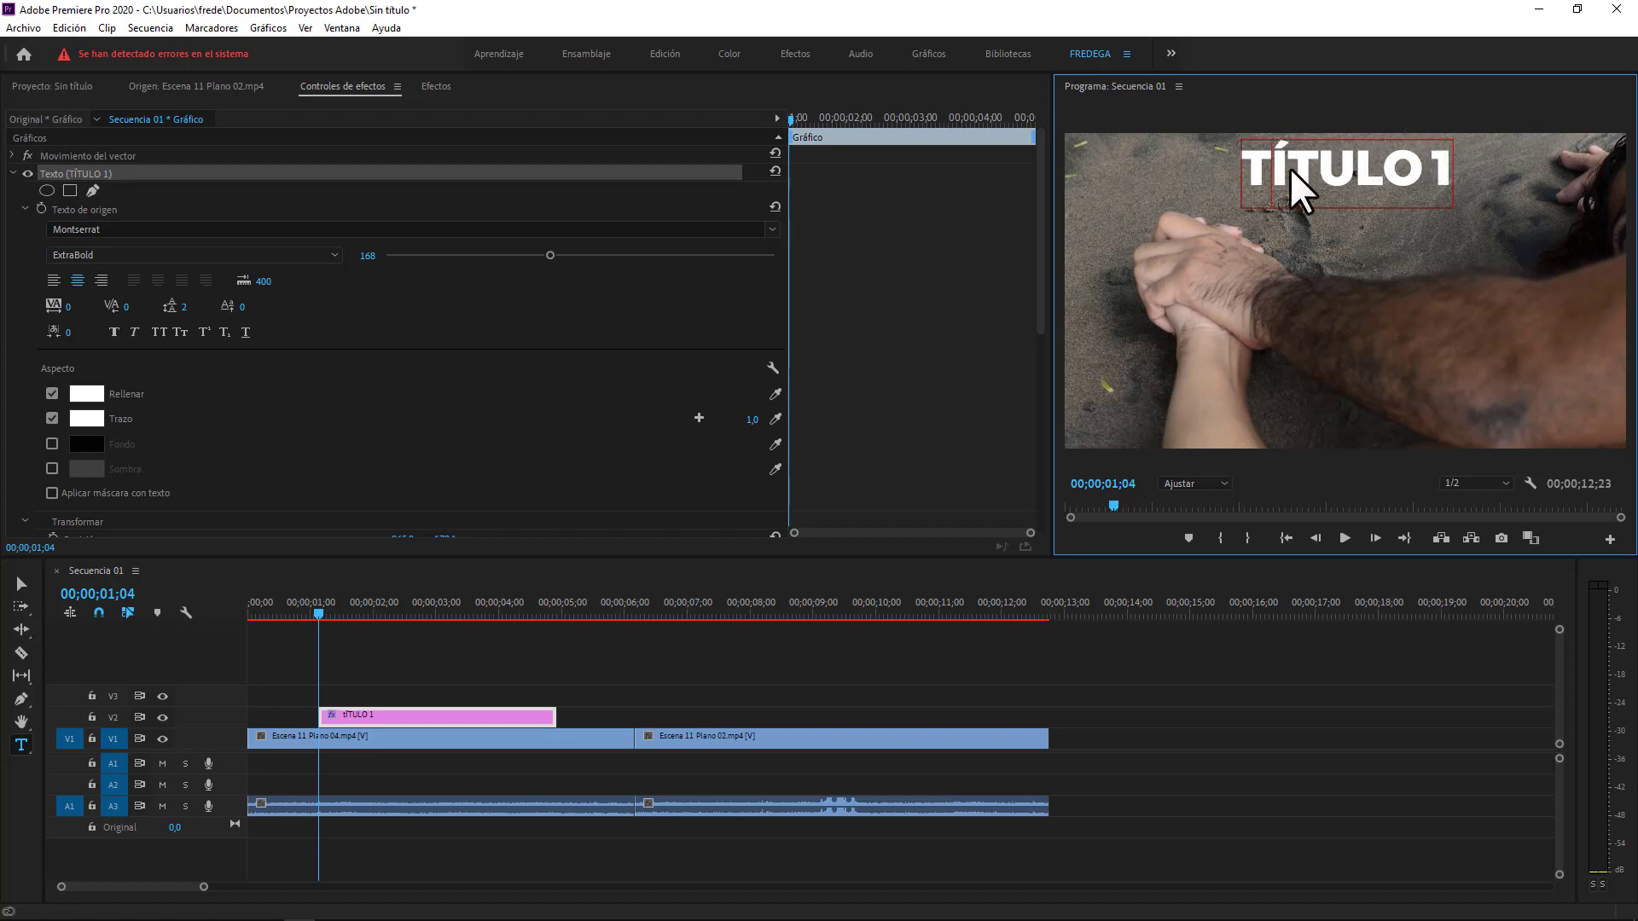
pyautogui.moveTo(1292, 170); pyautogui.dragTo(1282, 167)
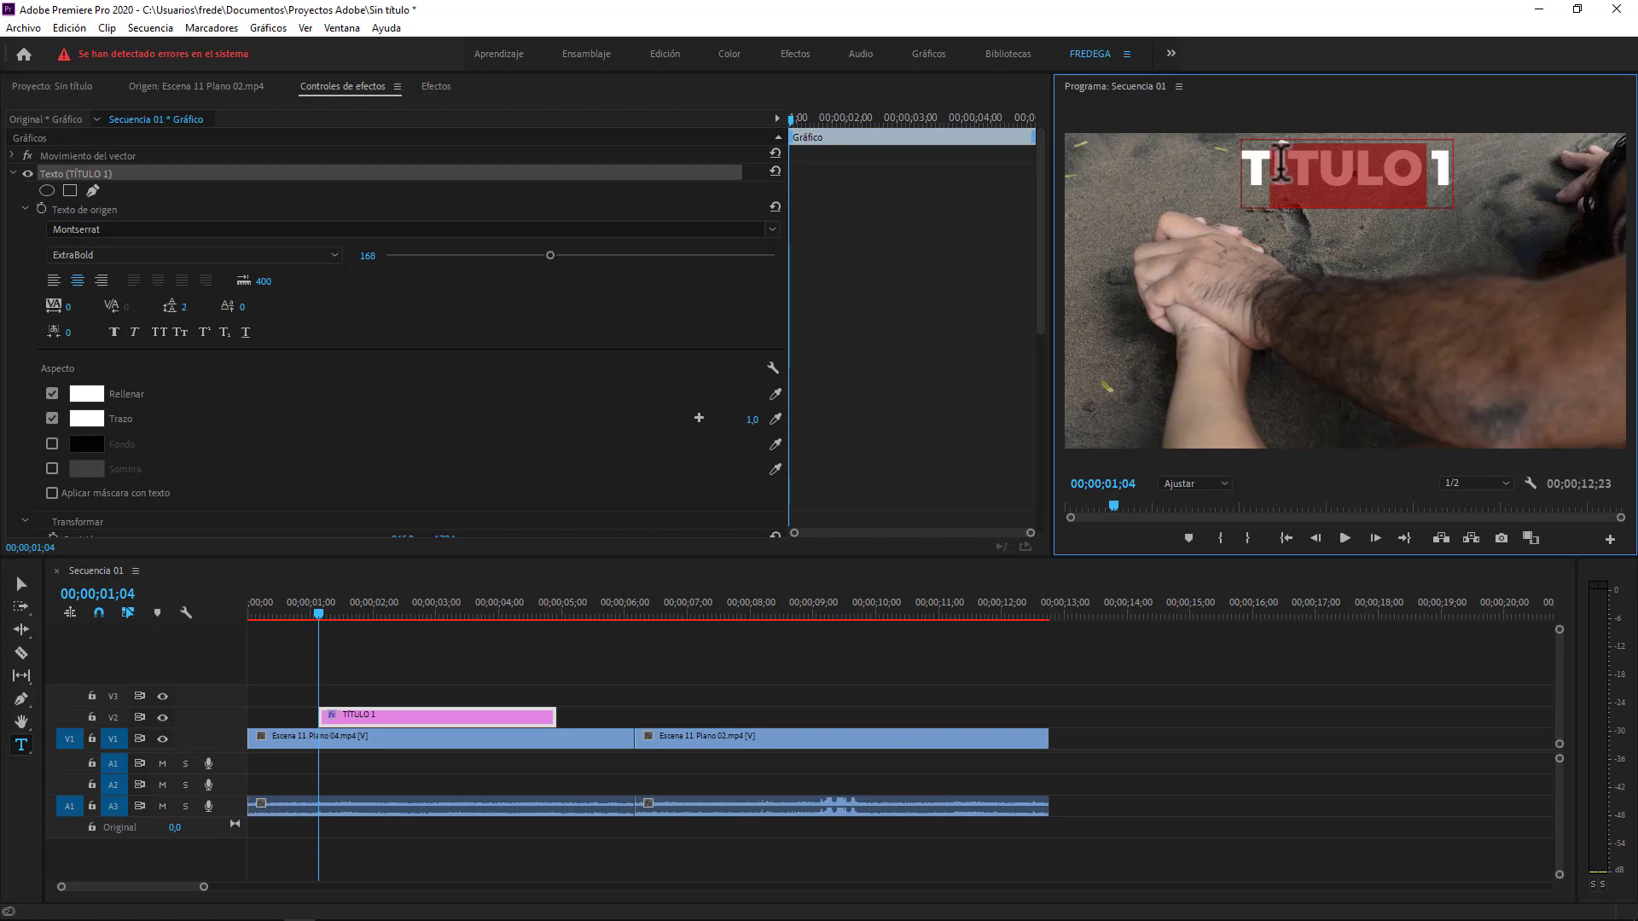
pyautogui.write('ítulo')
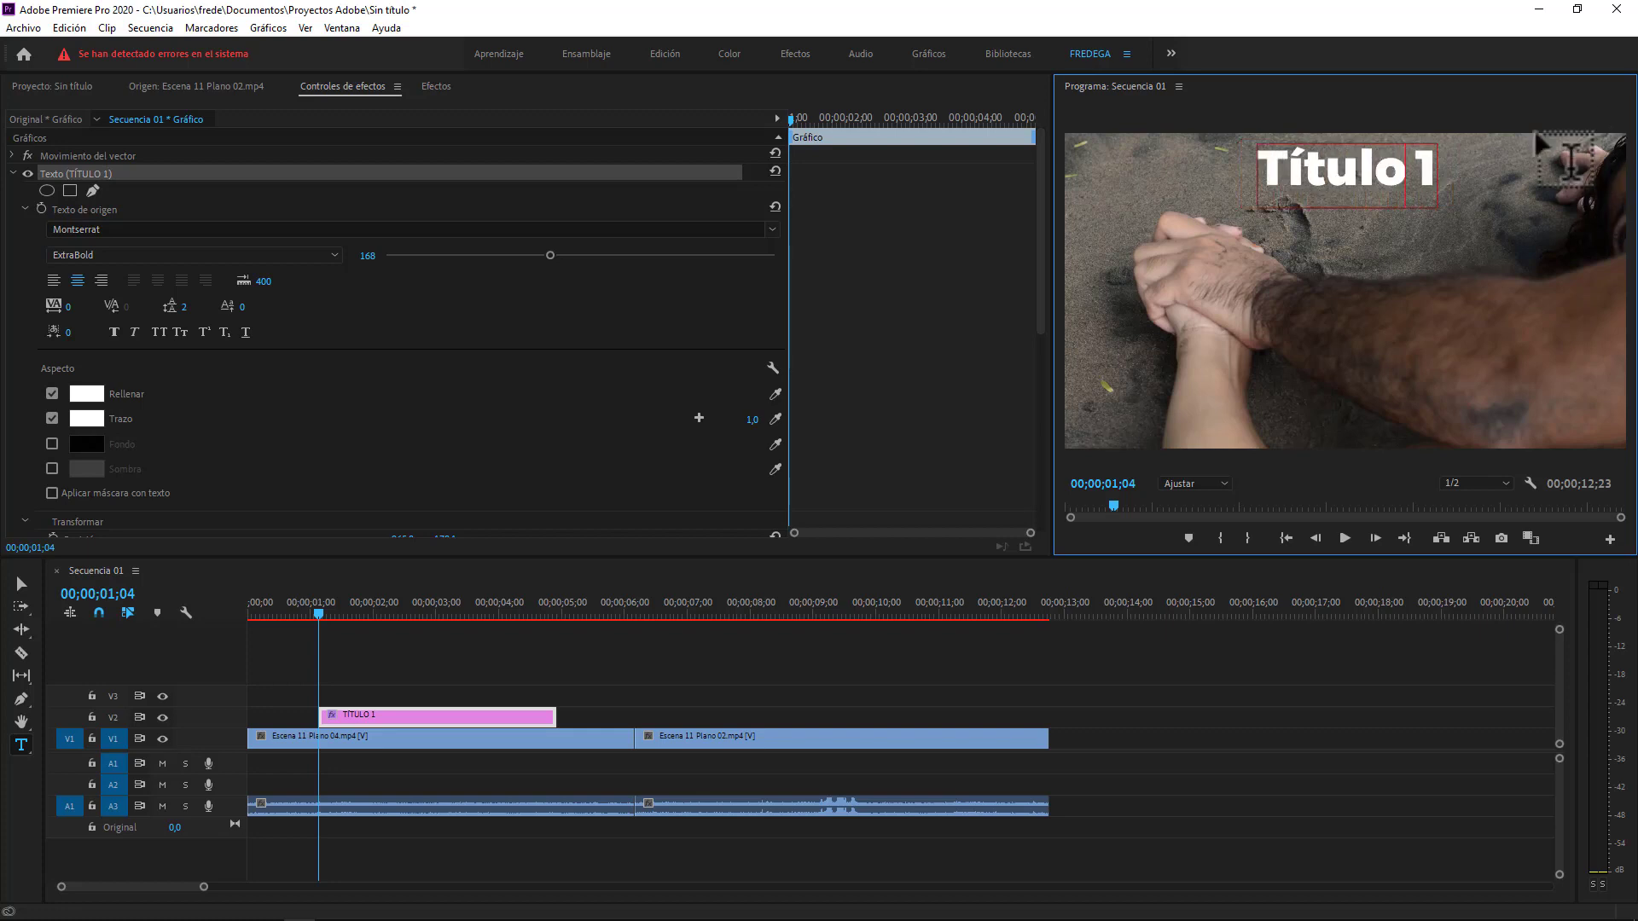
pyautogui.moveTo(1409, 170); pyautogui.dragTo(1260, 175)
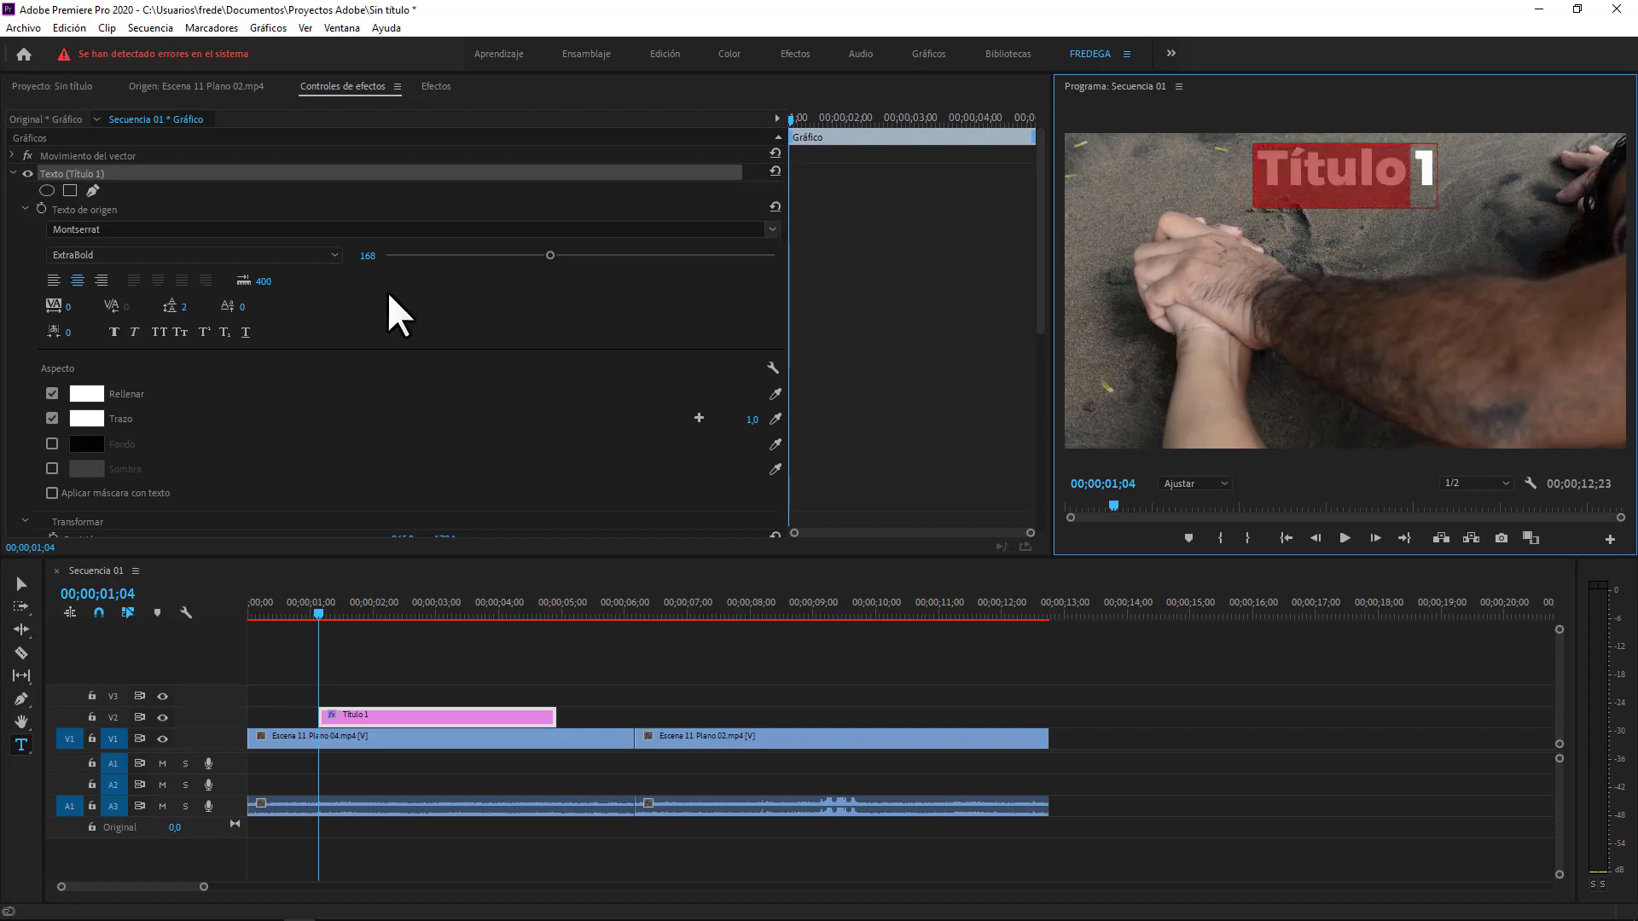
pyautogui.click(159, 332)
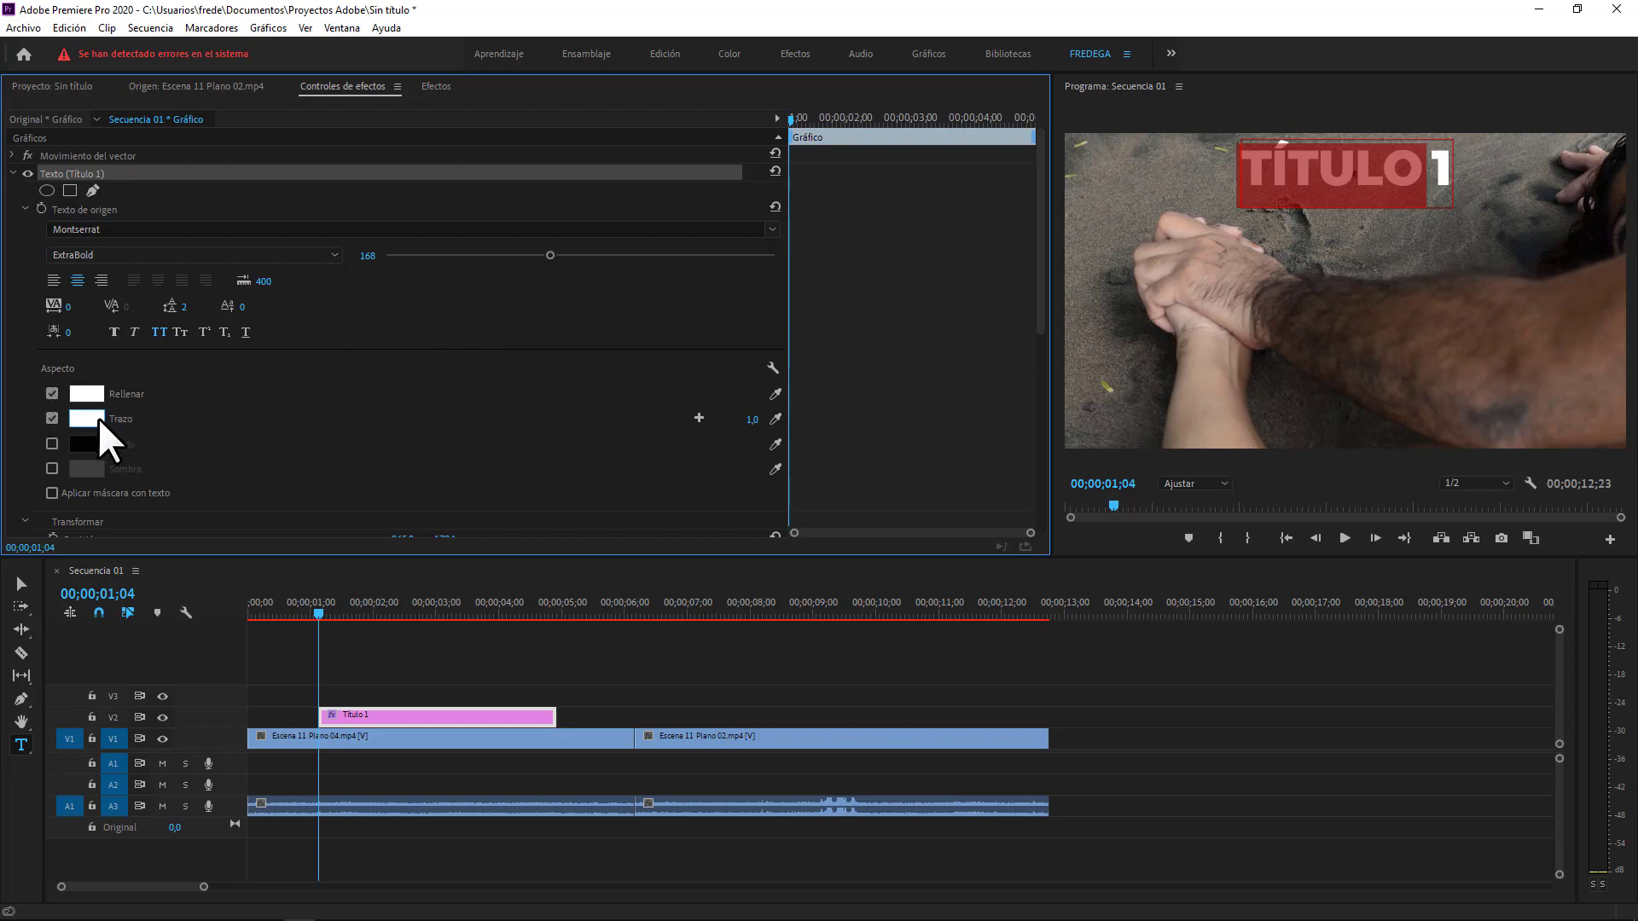
# Select the title text and set the stroke colour to black
pyautogui.click(1246, 167)
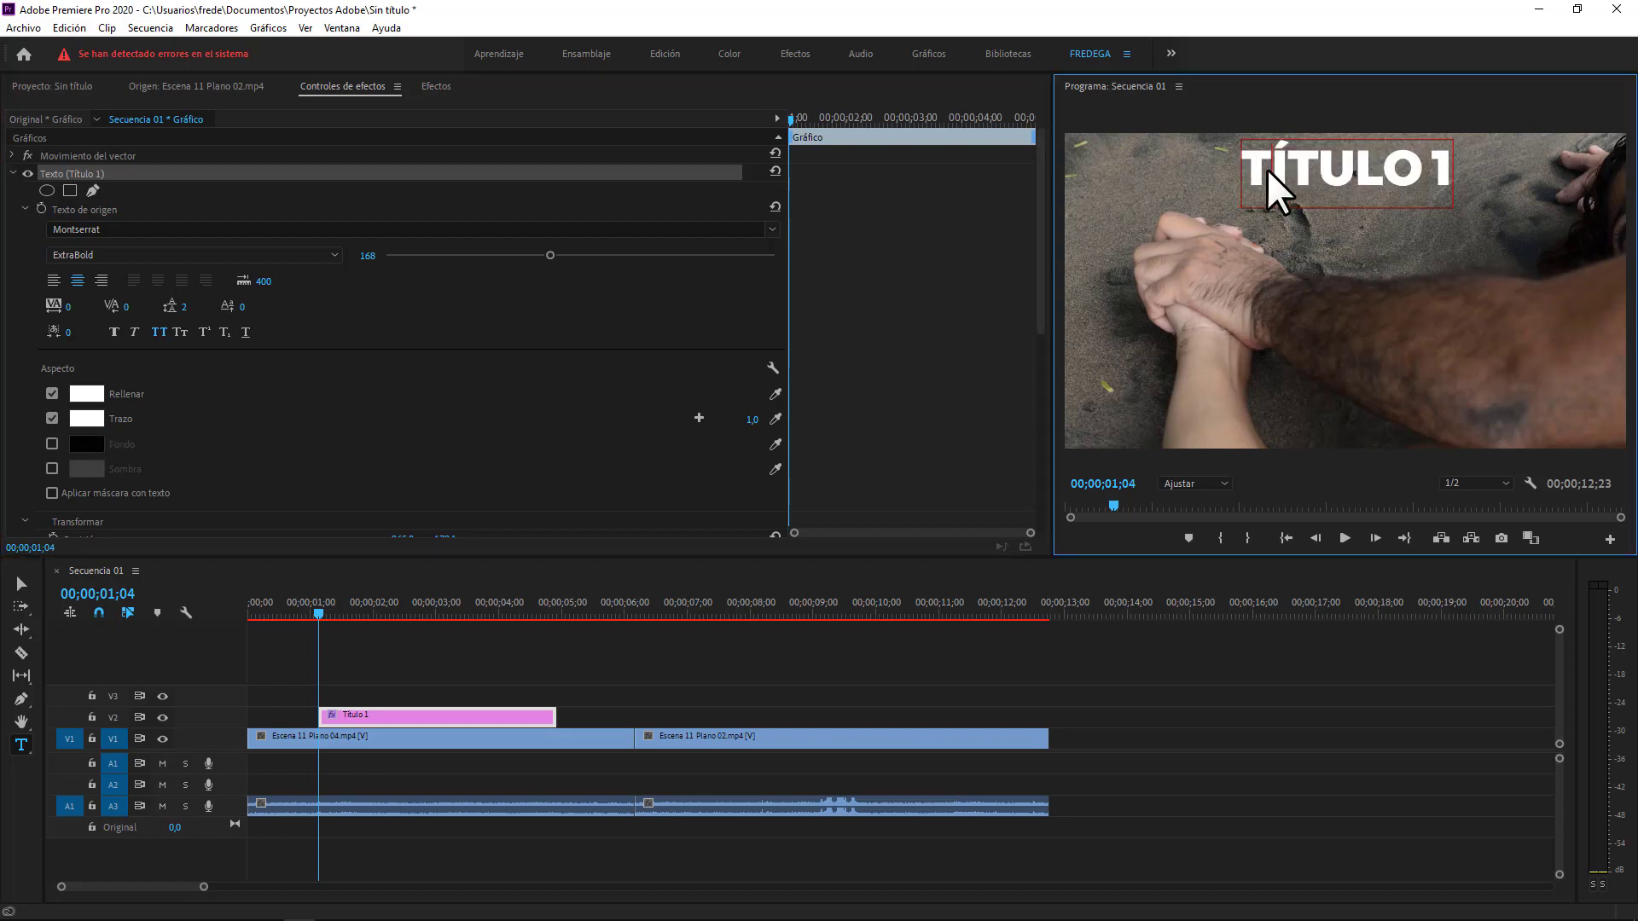
pyautogui.doubleClick(1266, 169)
pyautogui.click(80, 418)
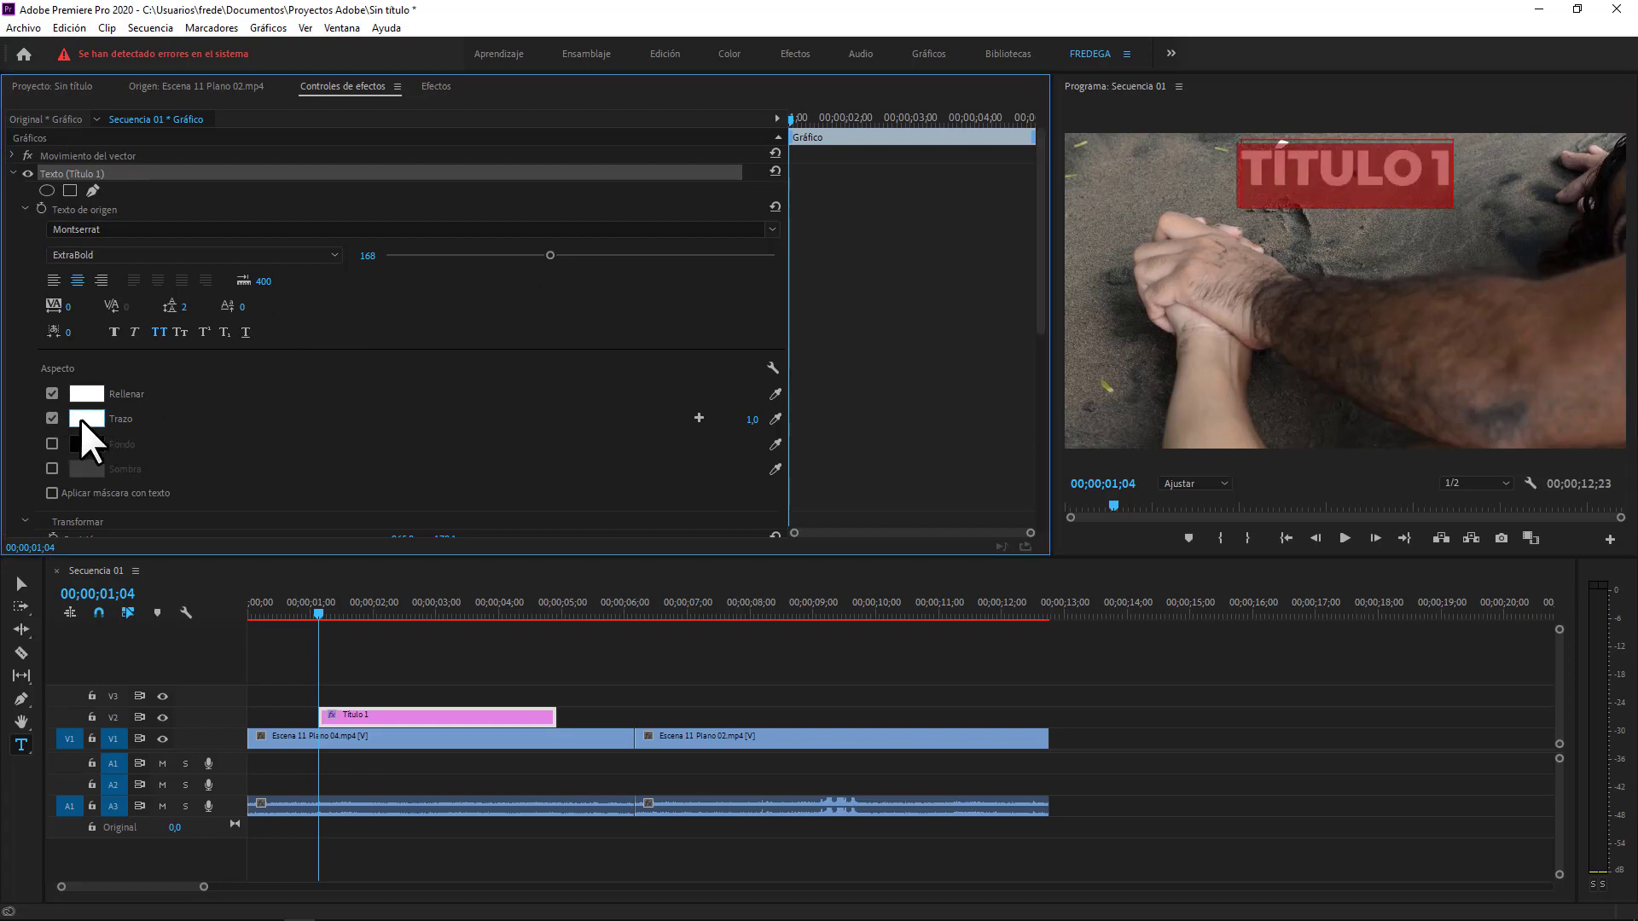
pyautogui.click(22, 56)
pyautogui.click(383, 48)
# Enable the black stroke on the whole title and thicken it
pyautogui.doubleClick(52, 418)
pyautogui.write('100')
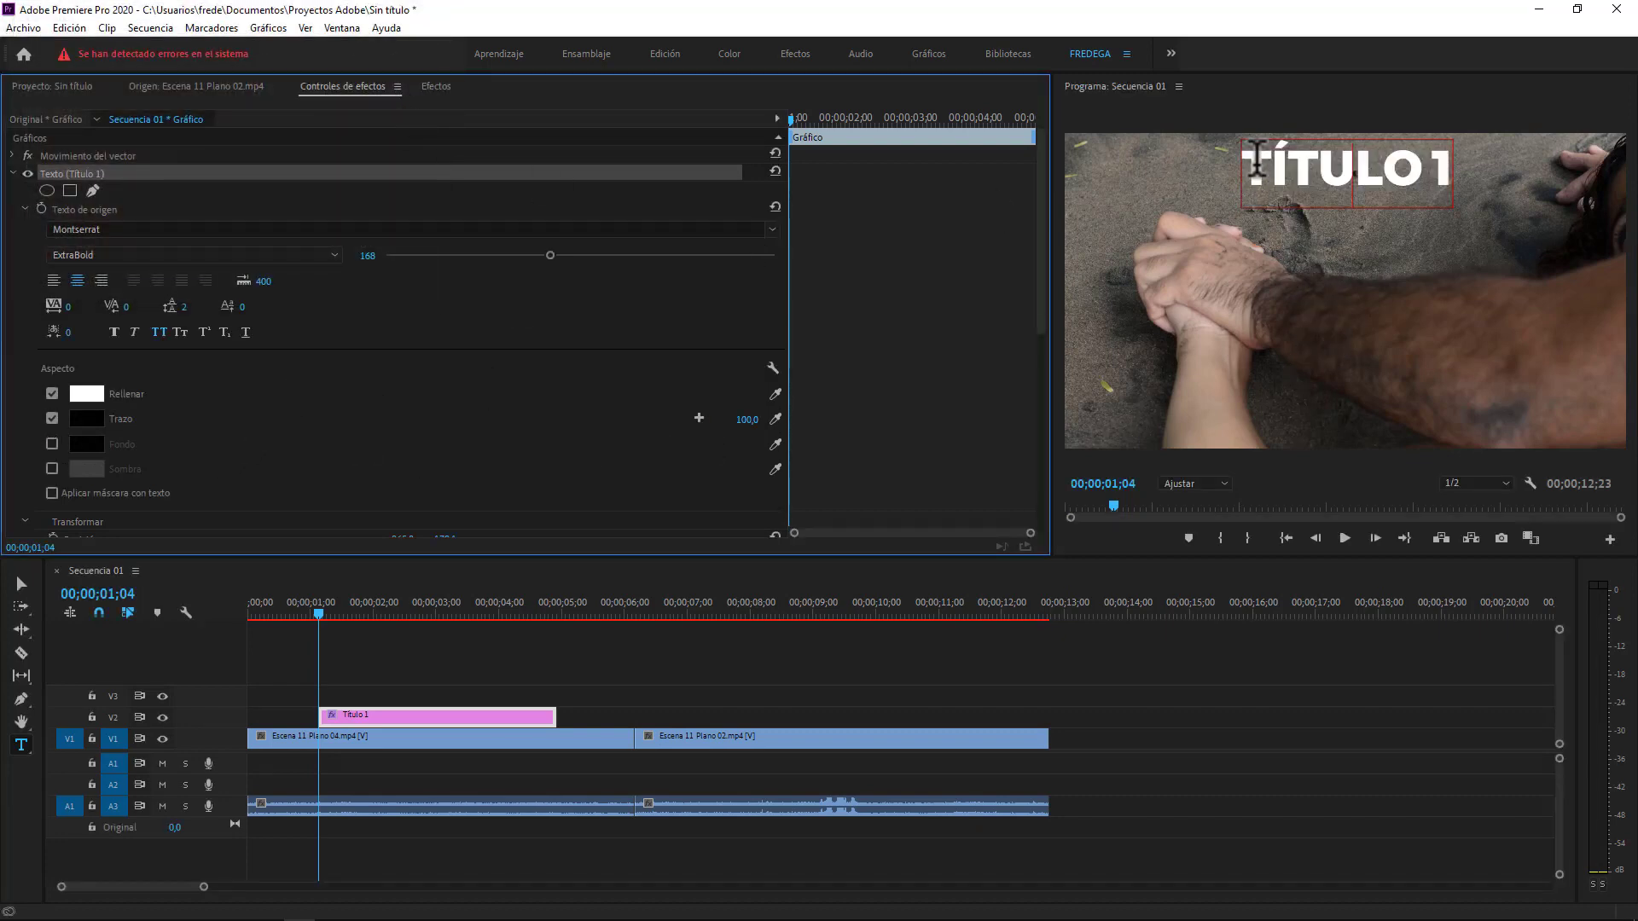
pyautogui.moveTo(1244, 166); pyautogui.dragTo(1564, 188)
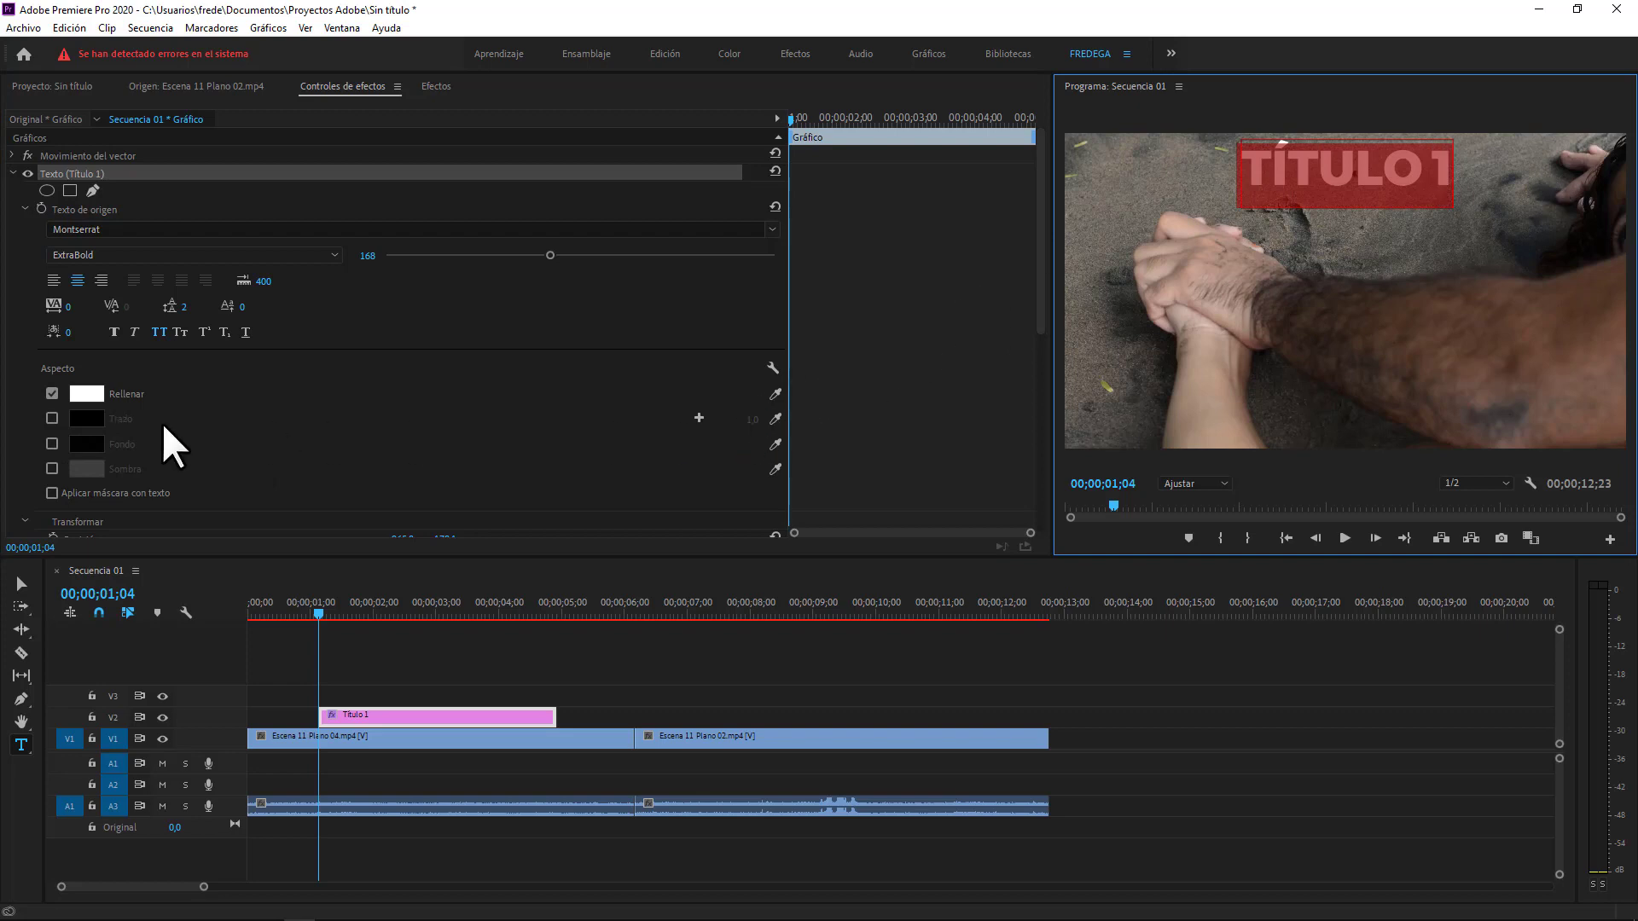
pyautogui.click(51, 418)
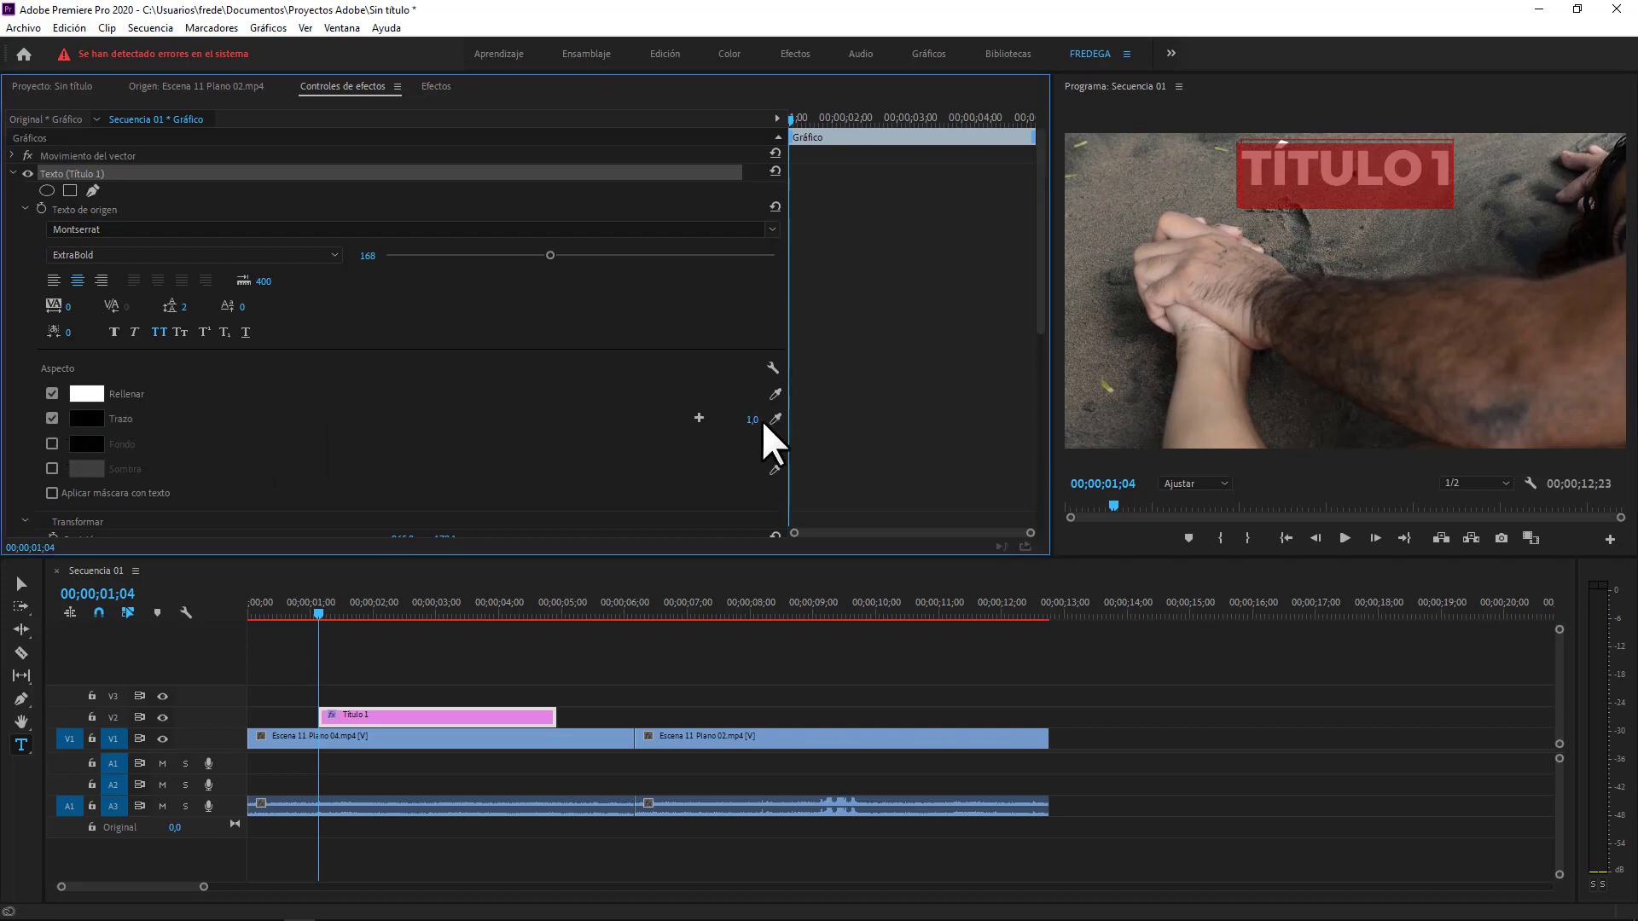
pyautogui.moveTo(754, 420)
pyautogui.mouseDown()
pyautogui.moveTo(790, 420)
pyautogui.moveTo(775, 420)
pyautogui.mouseUp()
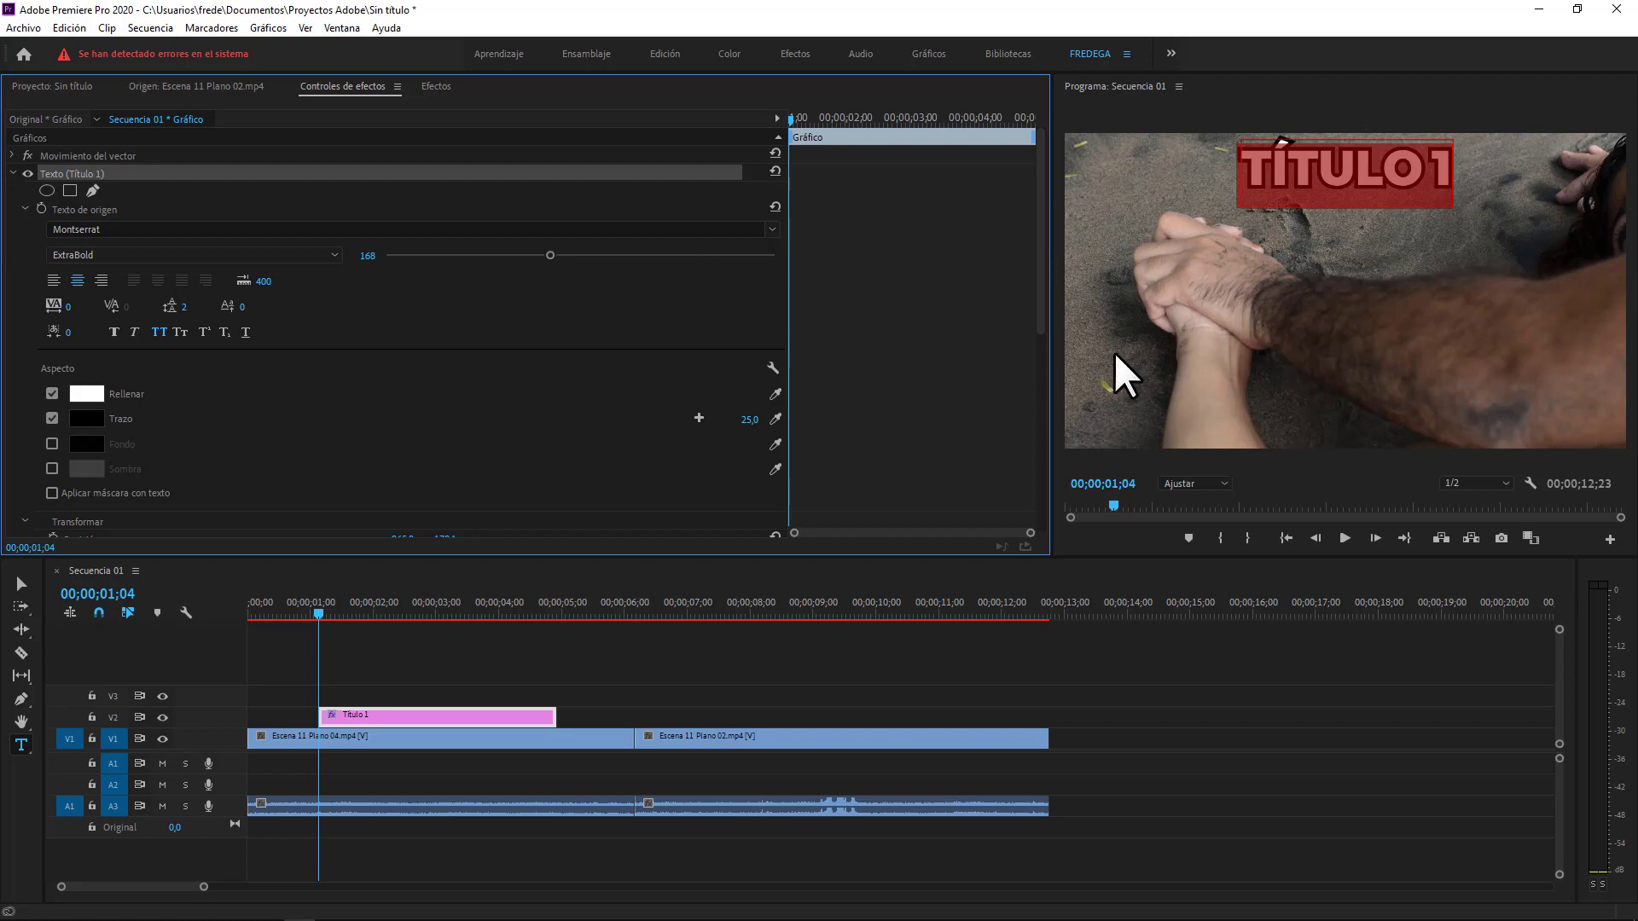
pyautogui.click(1275, 241)
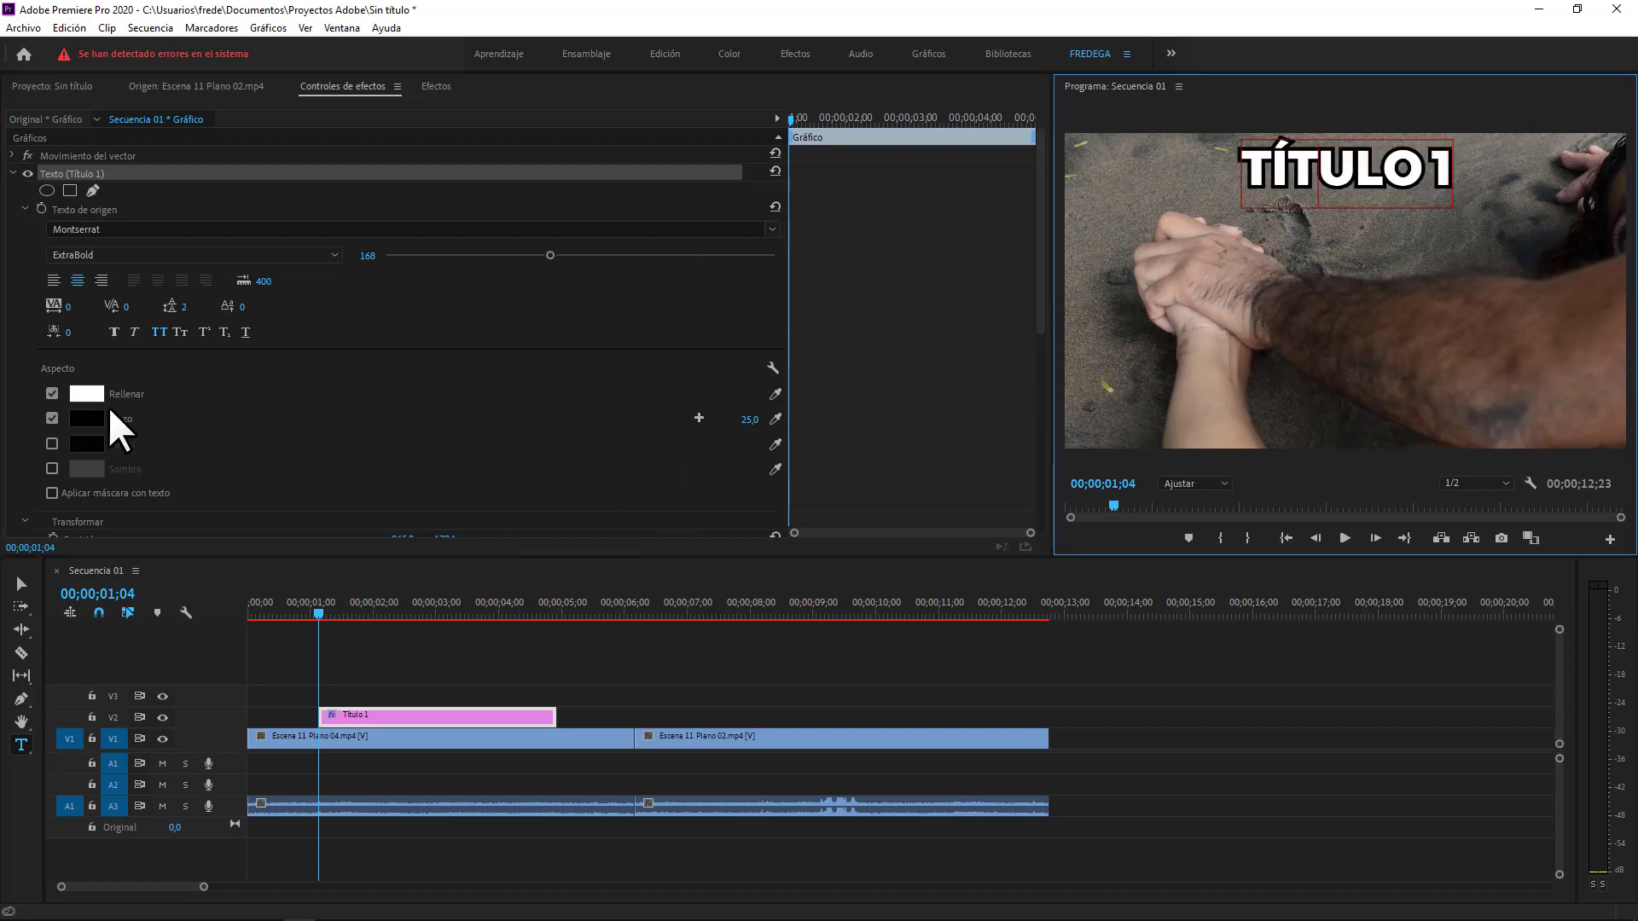
# Settle the outline at width 11 and keep the white fill on
pyautogui.click(48, 391)
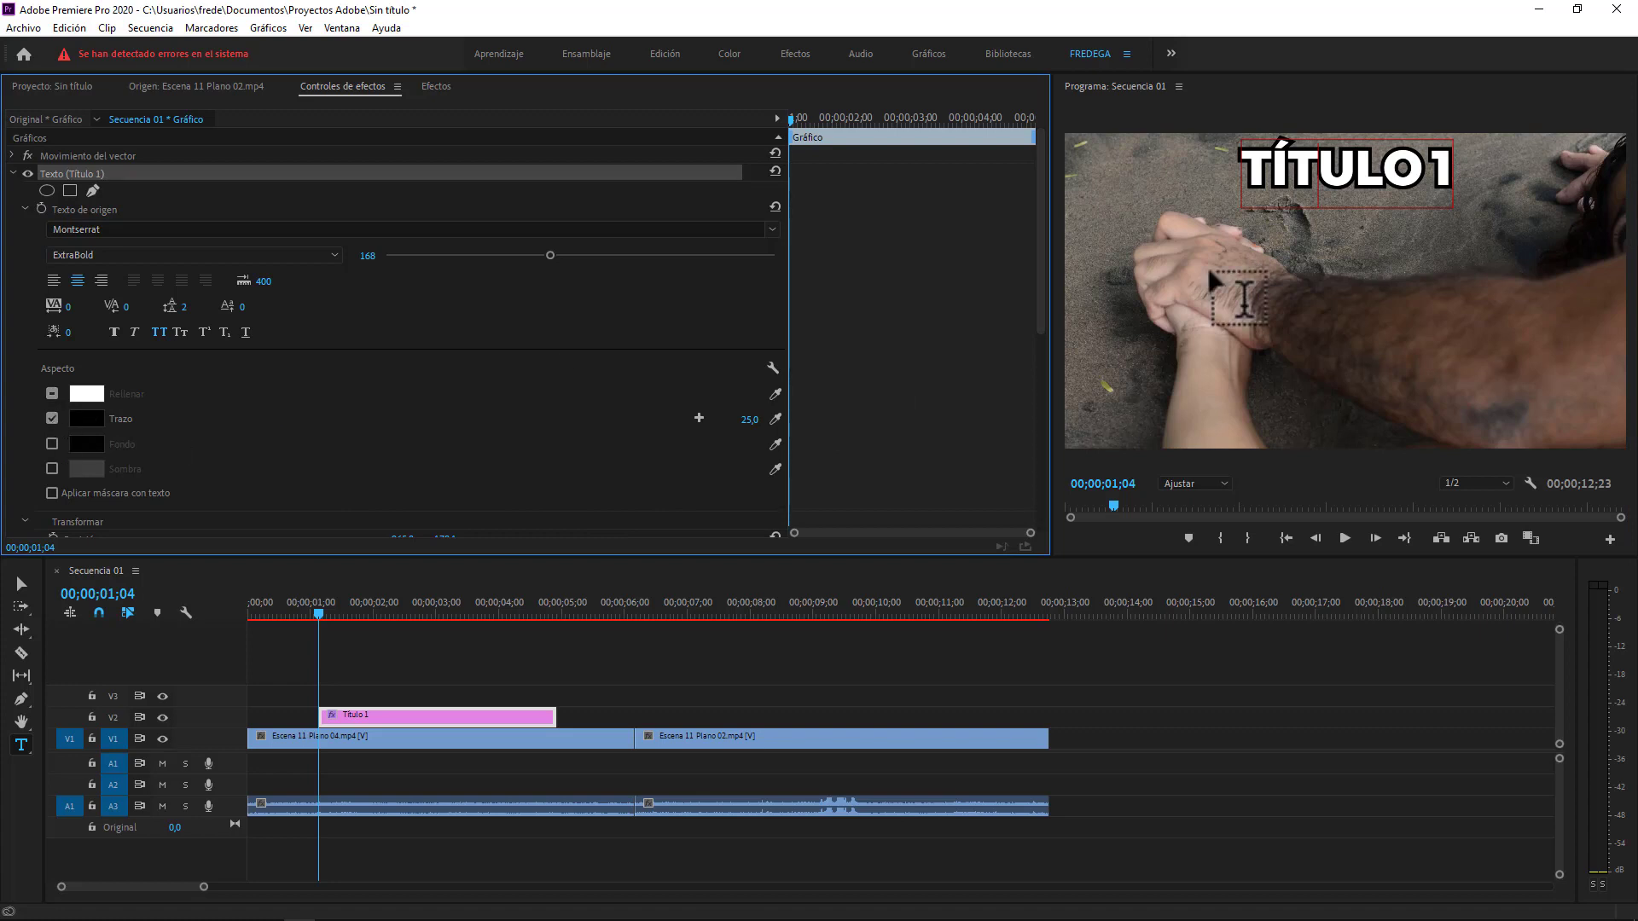
pyautogui.moveTo(1244, 166); pyautogui.dragTo(1450, 166)
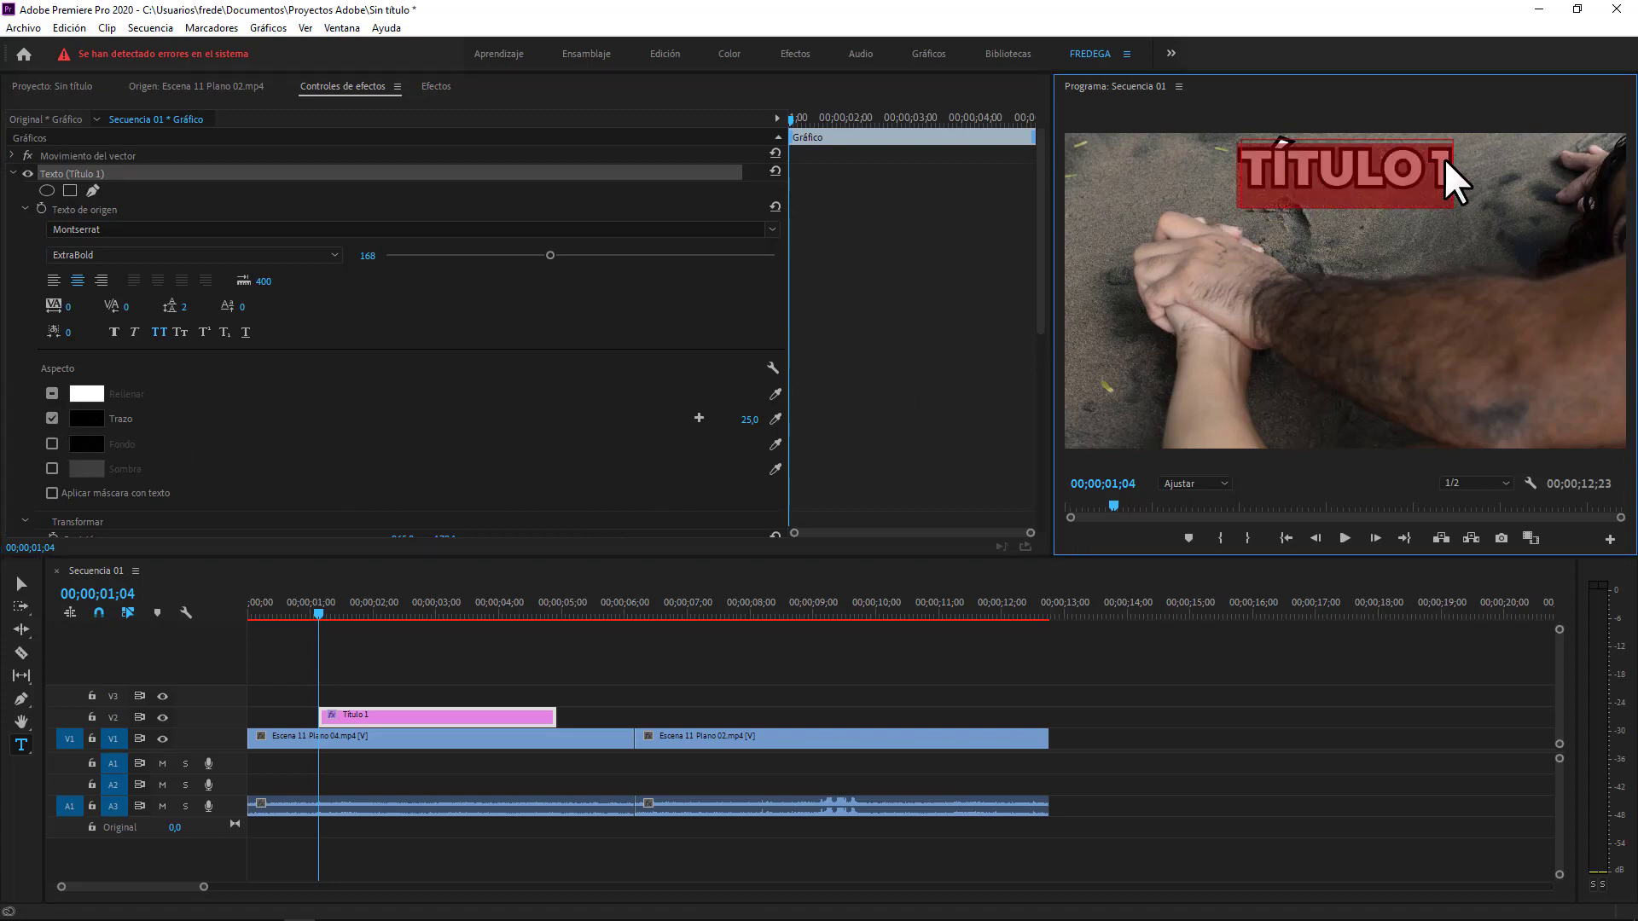
pyautogui.click(52, 394)
pyautogui.click(52, 394)
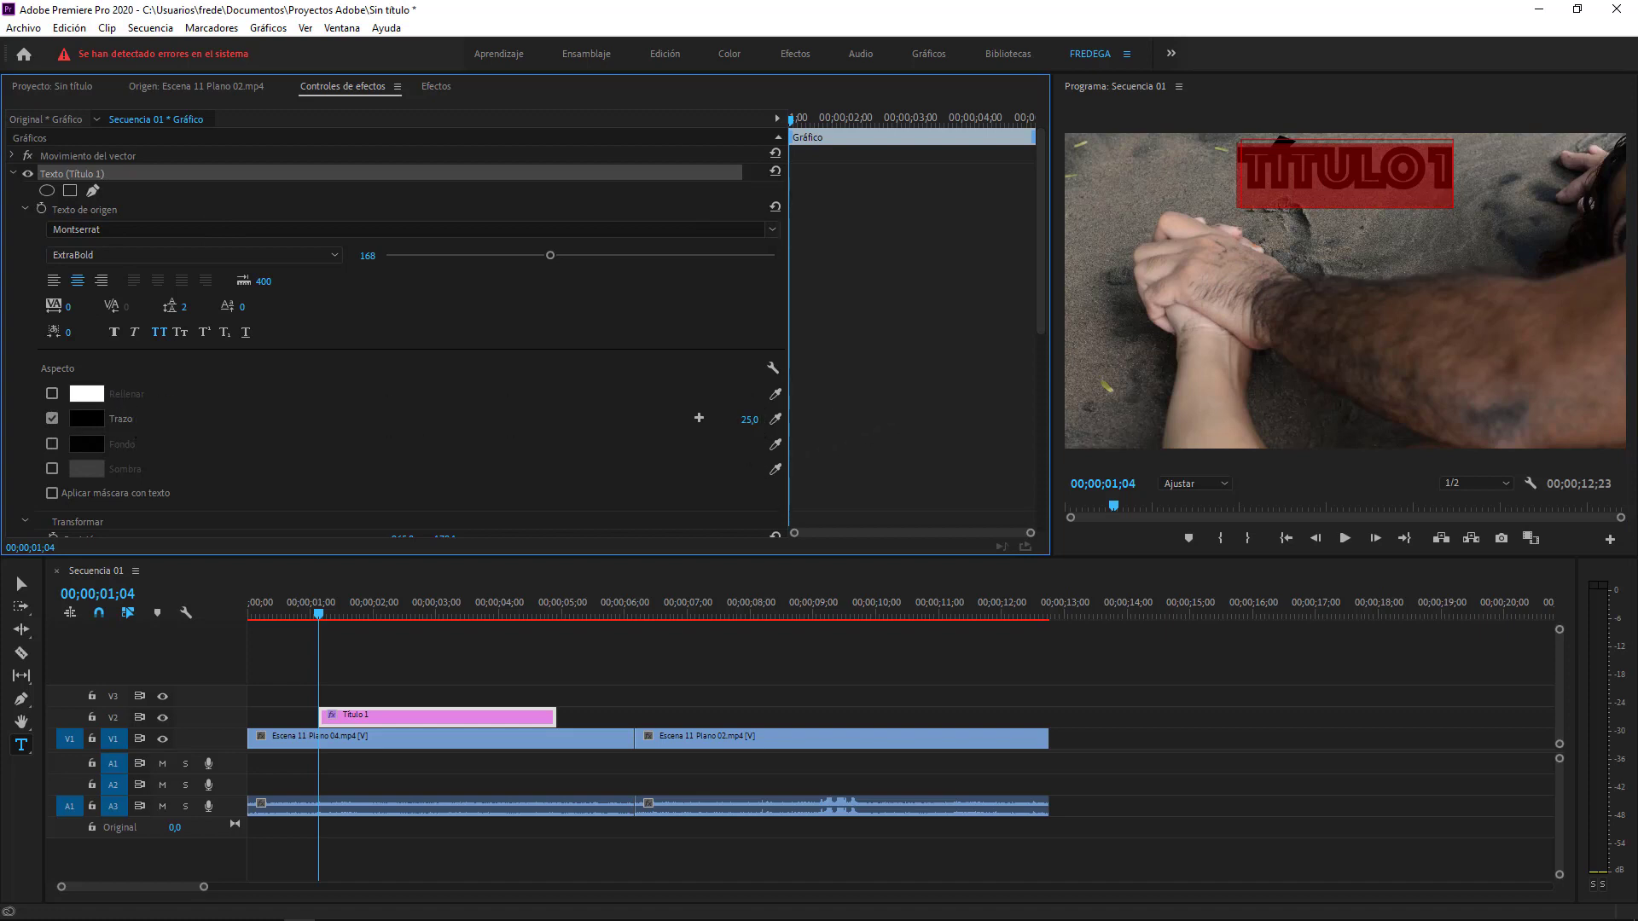
pyautogui.moveTo(749, 419); pyautogui.dragTo(696, 386)
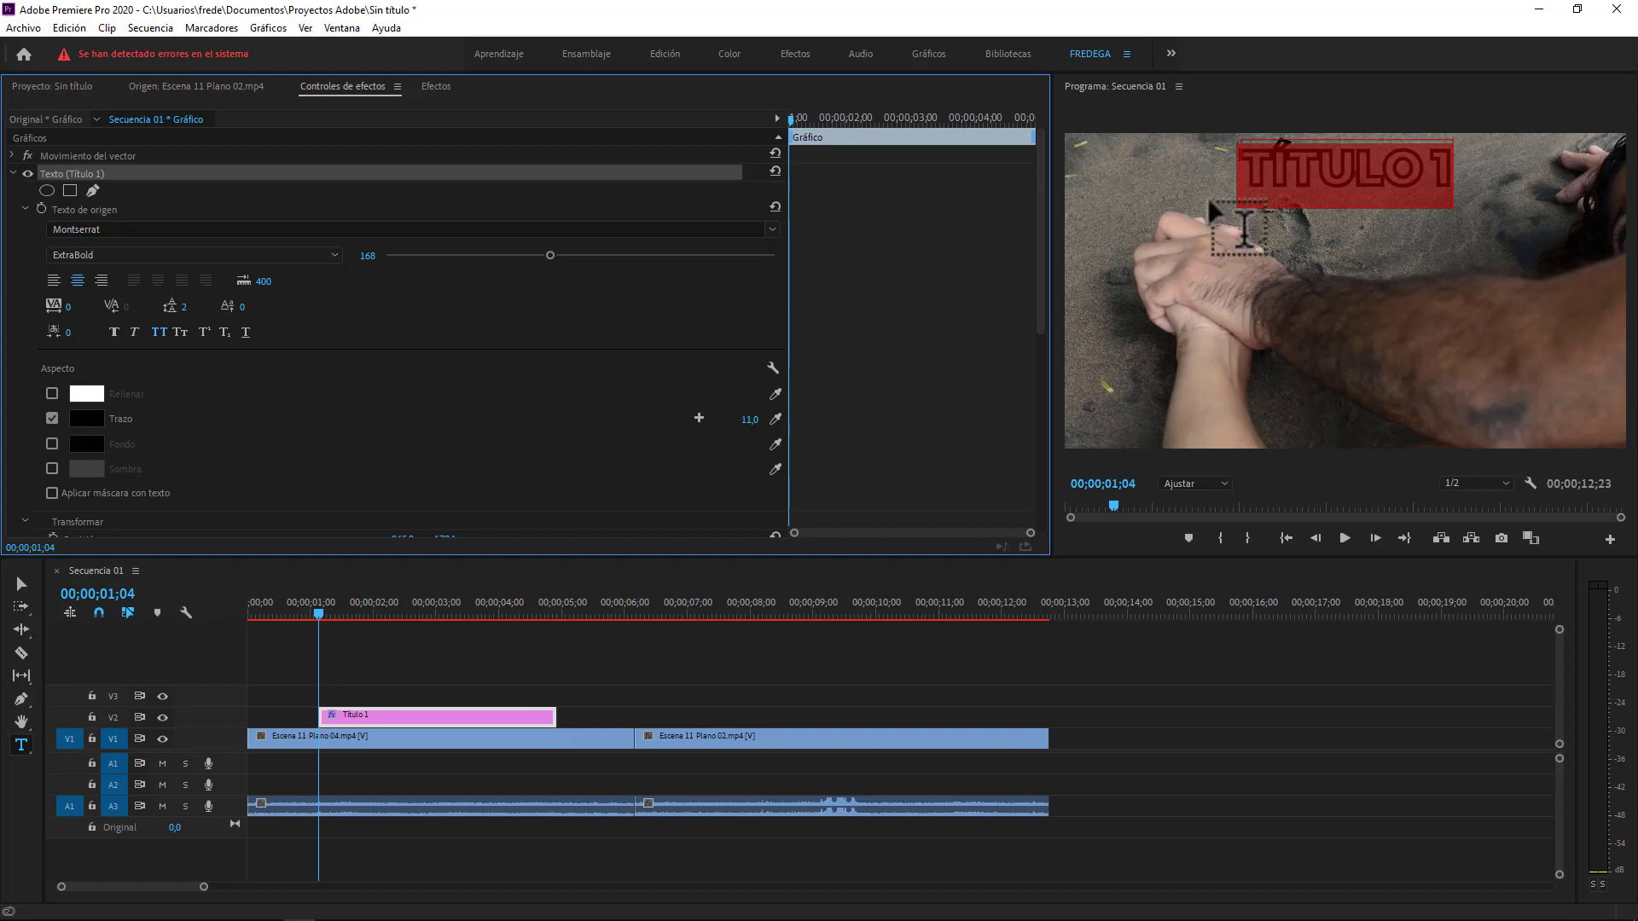
pyautogui.click(1344, 166)
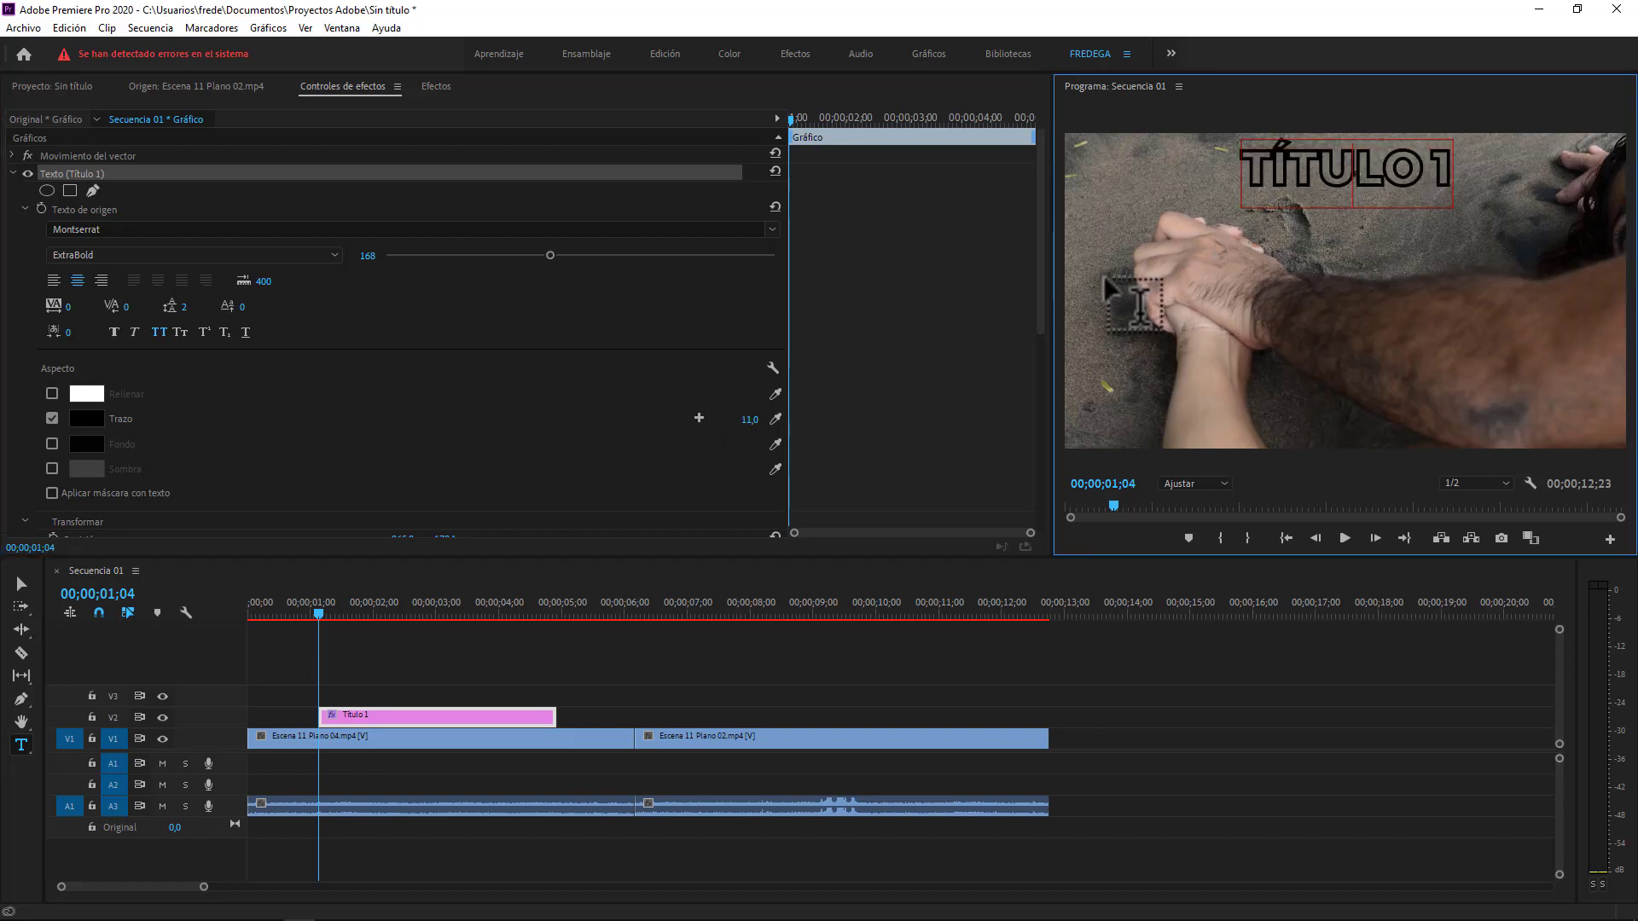
pyautogui.click(51, 394)
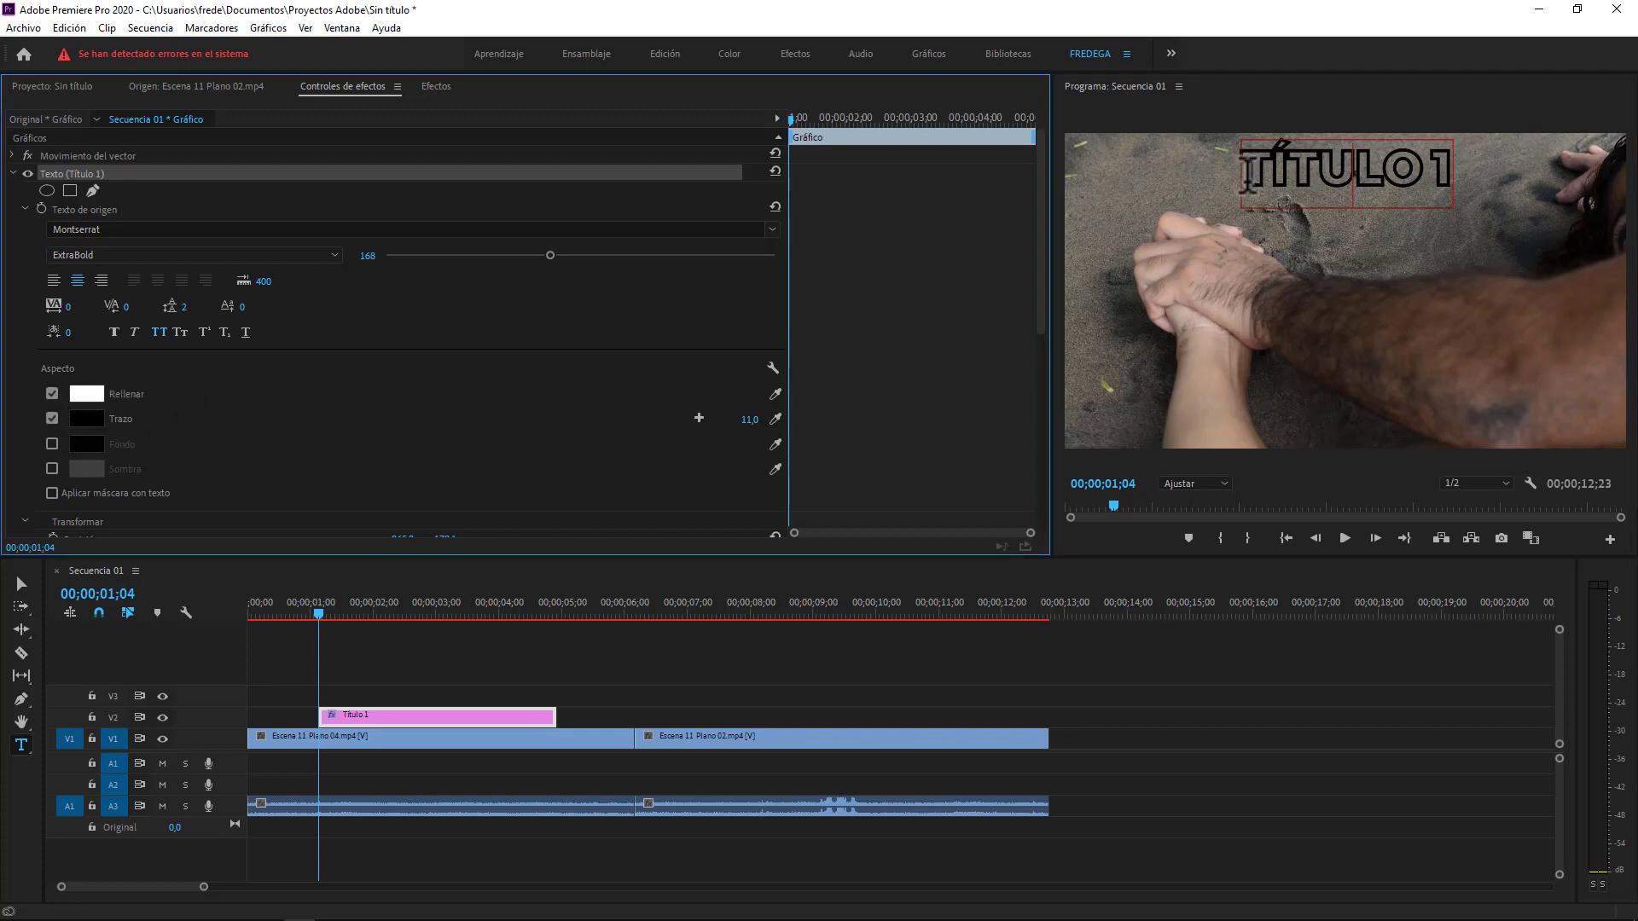
pyautogui.moveTo(1241, 175); pyautogui.dragTo(1514, 183)
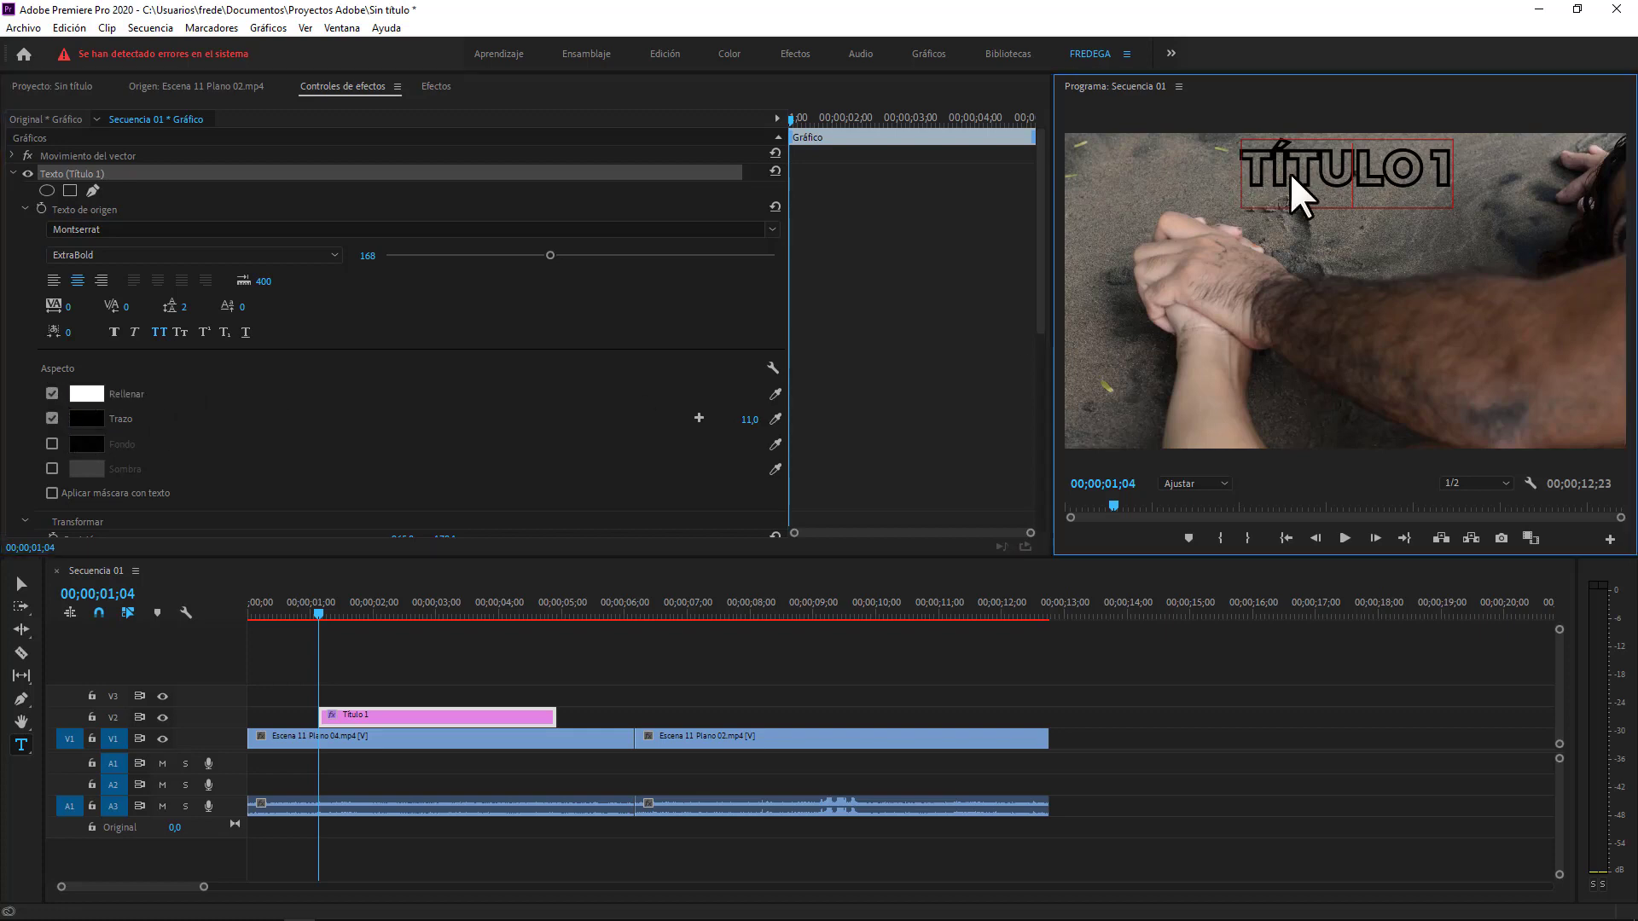
# Keep the white fill, remove the black stroke, and enable the Fondo background box
pyautogui.click(51, 392)
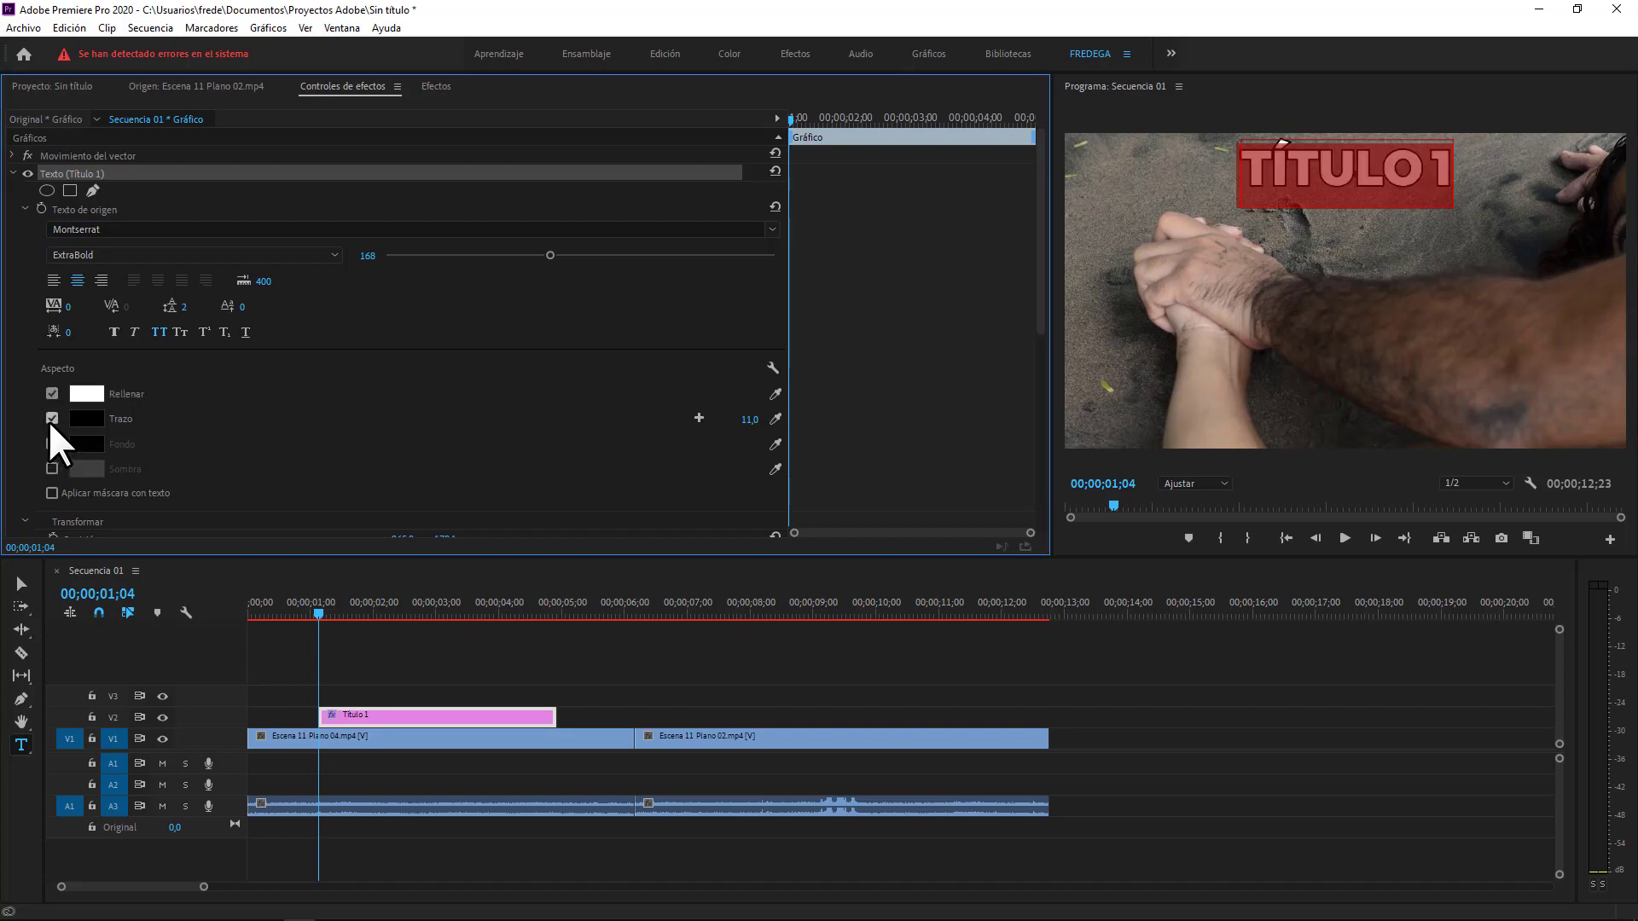
pyautogui.click(49, 419)
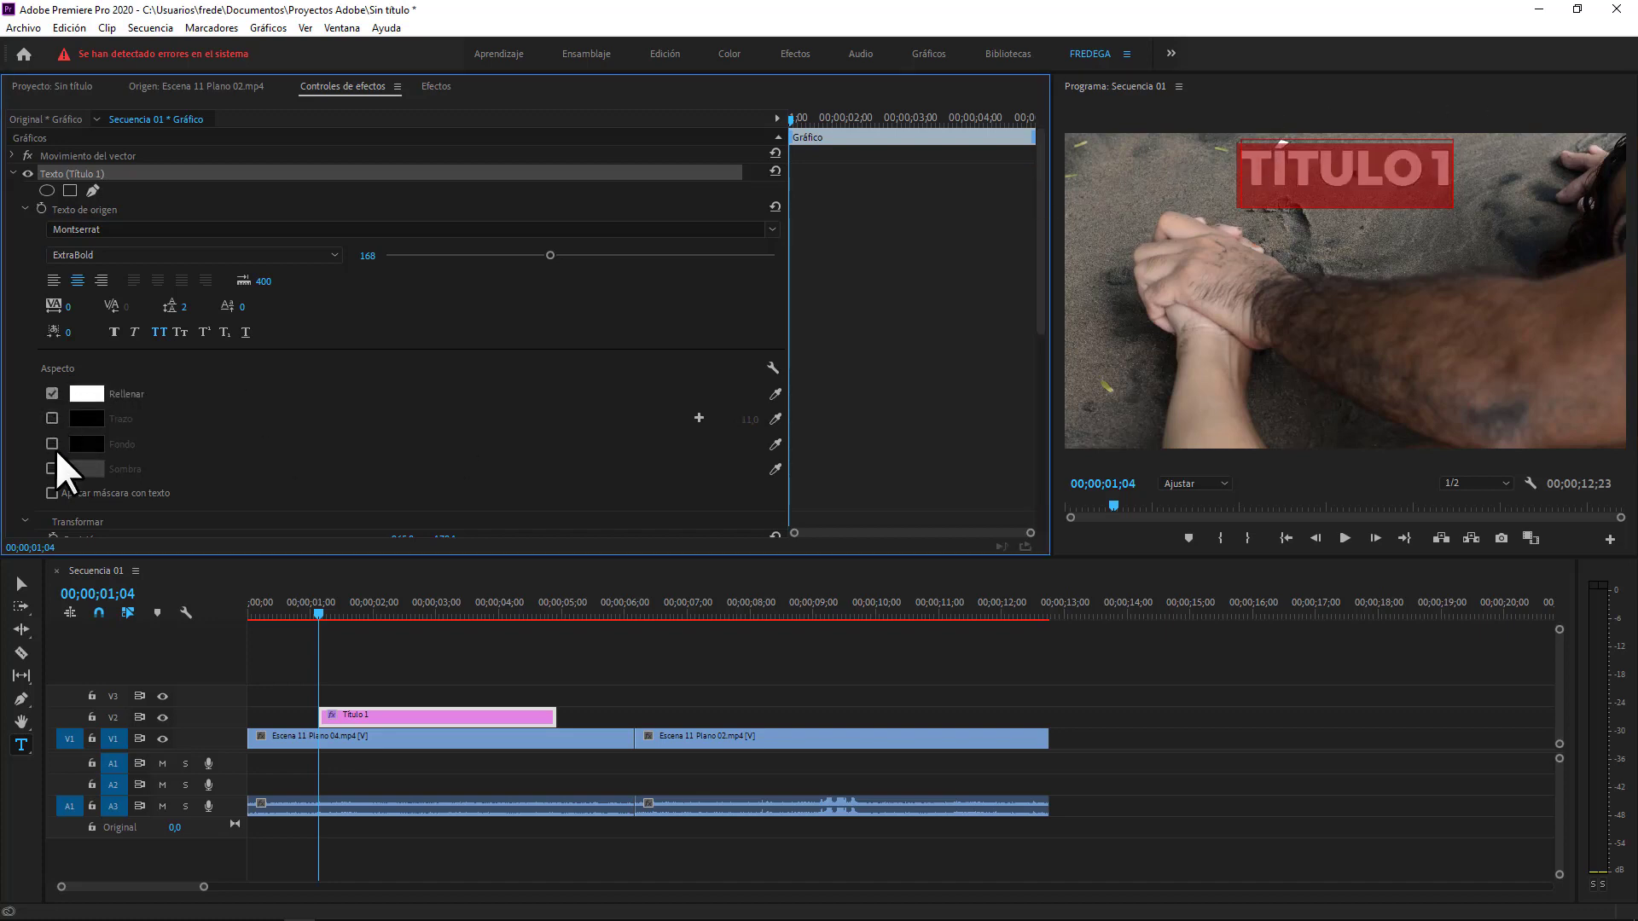
pyautogui.click(48, 442)
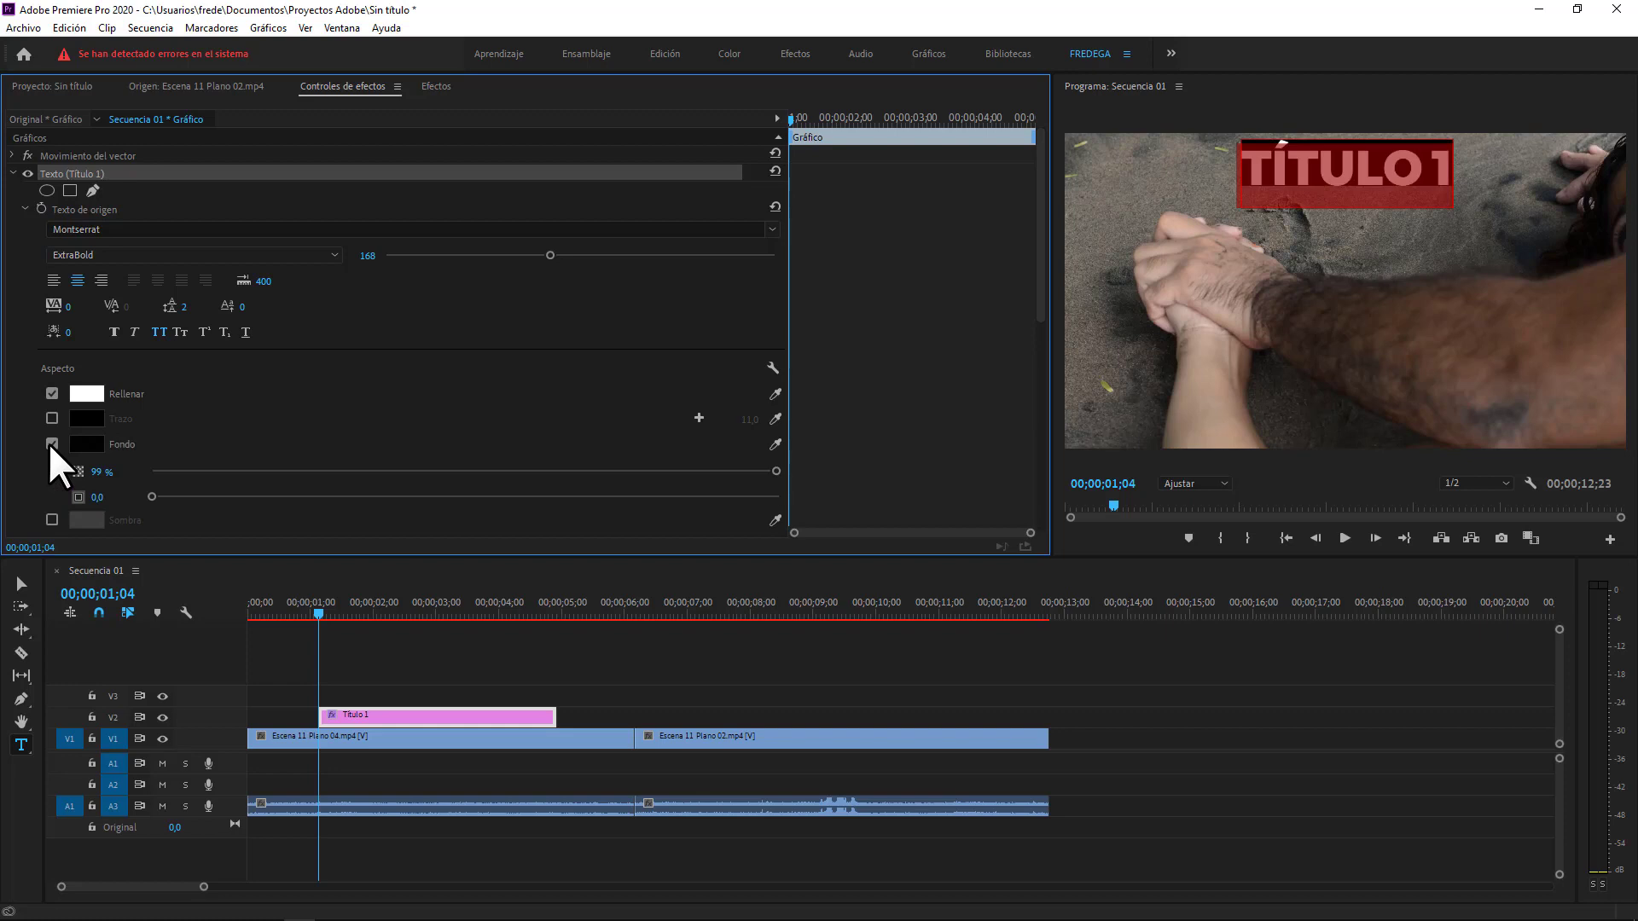
pyautogui.click(1308, 167)
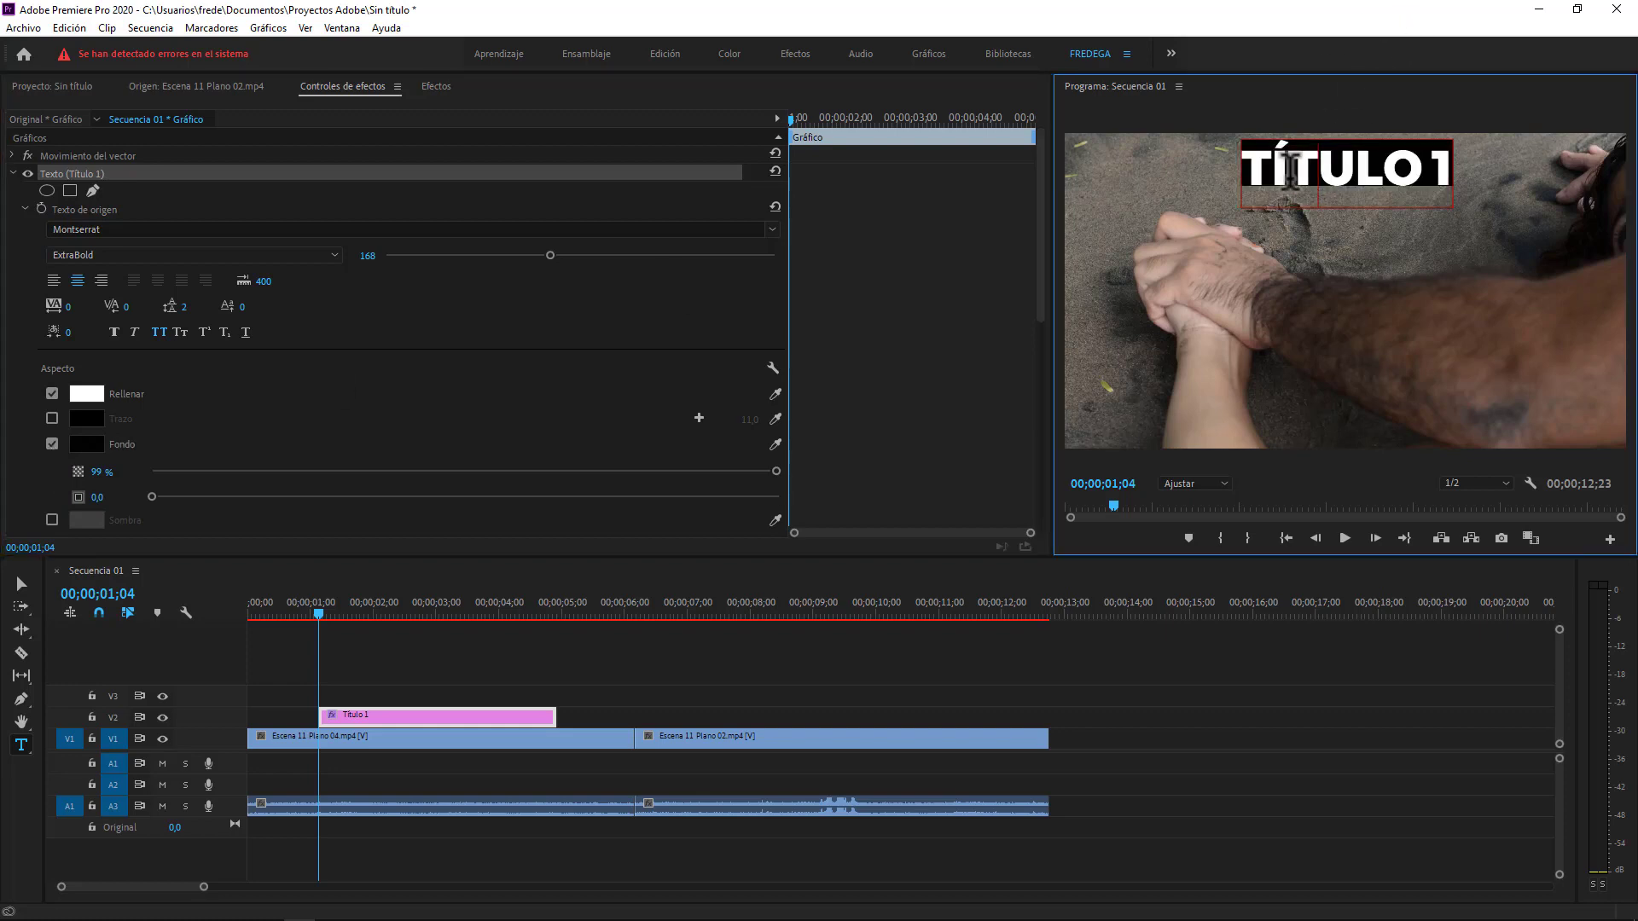
pyautogui.moveTo(1257, 169); pyautogui.dragTo(1499, 190)
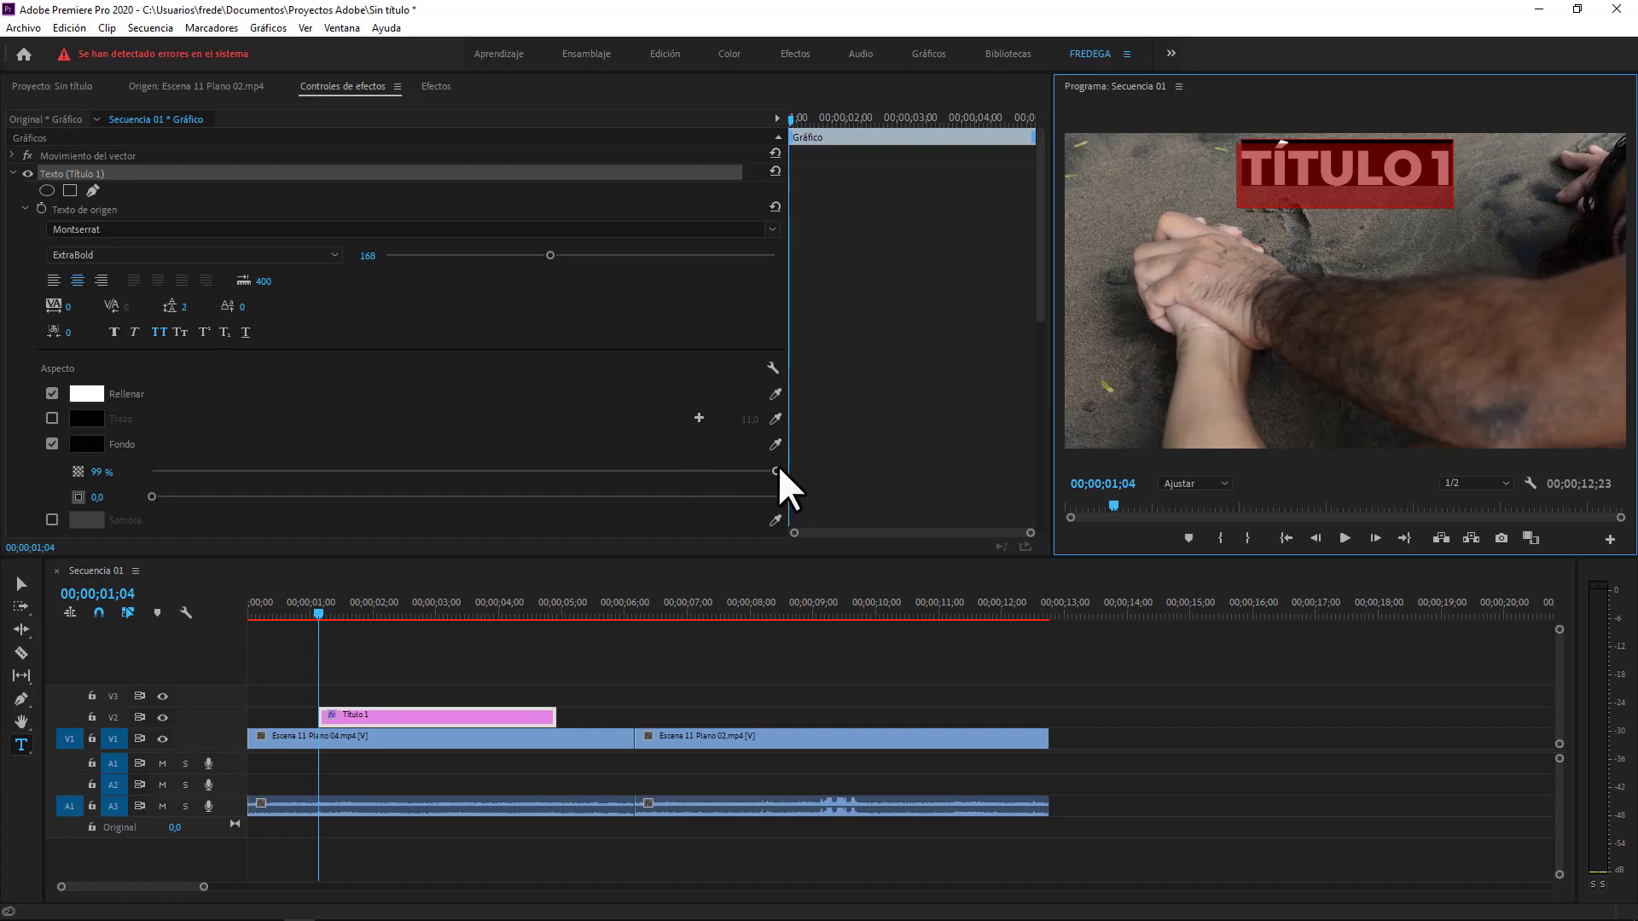
# Set the background to full opacity, enlarge it, colour it dark red, then switch it off
pyautogui.moveTo(776, 470)
pyautogui.mouseDown()
pyautogui.moveTo(451, 478)
pyautogui.moveTo(774, 476)
pyautogui.mouseUp()
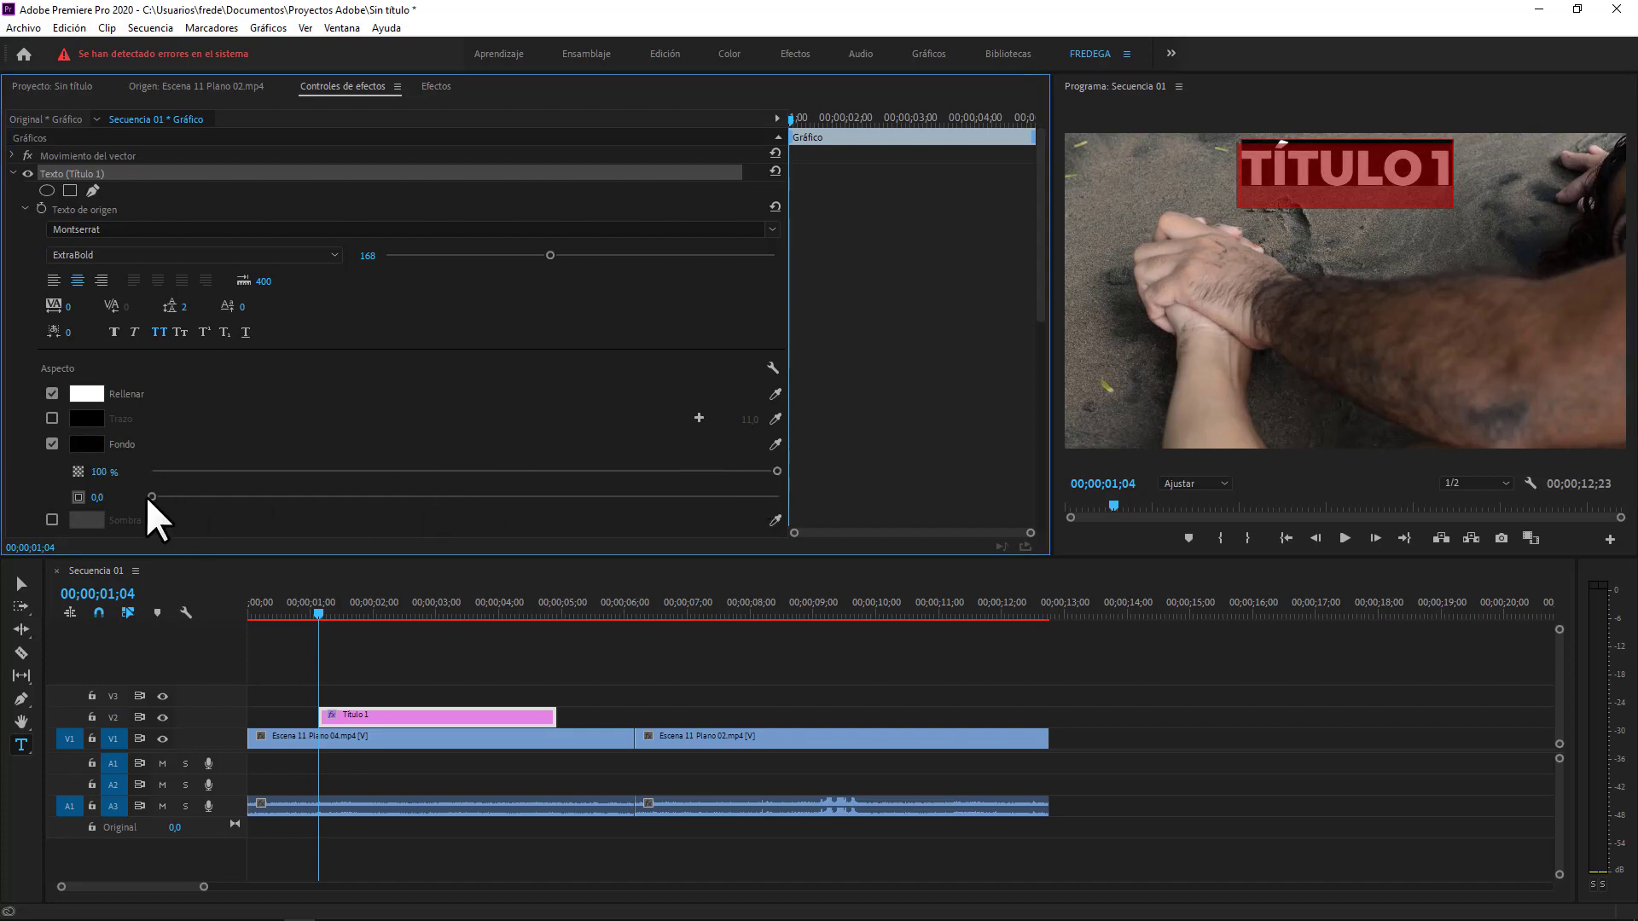
pyautogui.moveTo(152, 497)
pyautogui.mouseDown()
pyautogui.moveTo(445, 496)
pyautogui.moveTo(290, 495)
pyautogui.mouseUp()
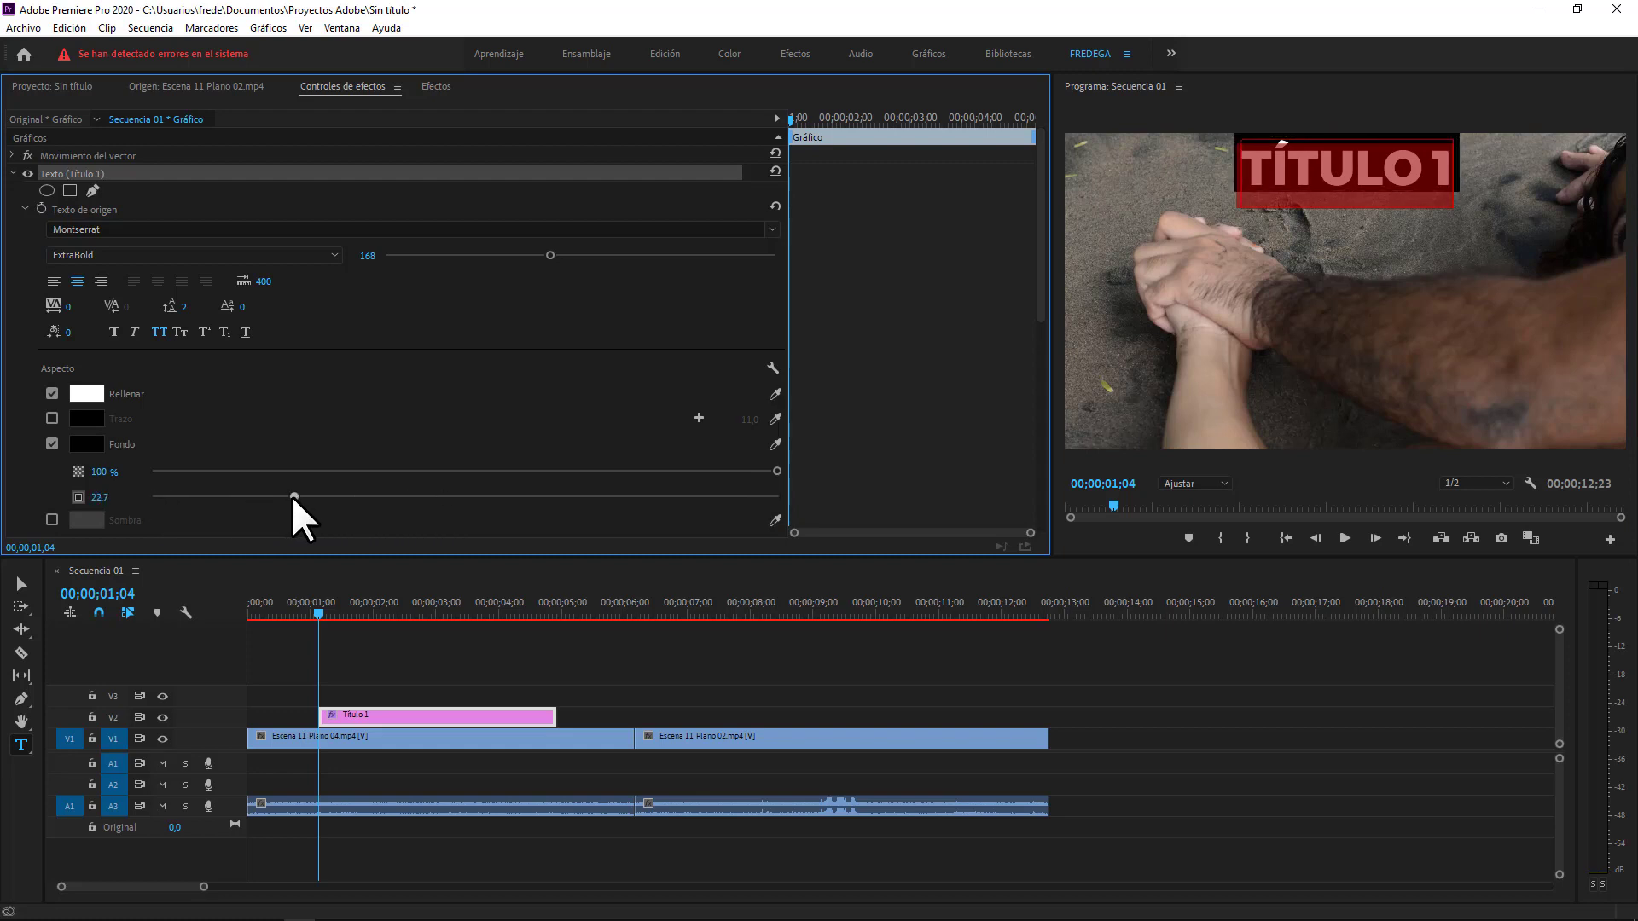
pyautogui.click(84, 446)
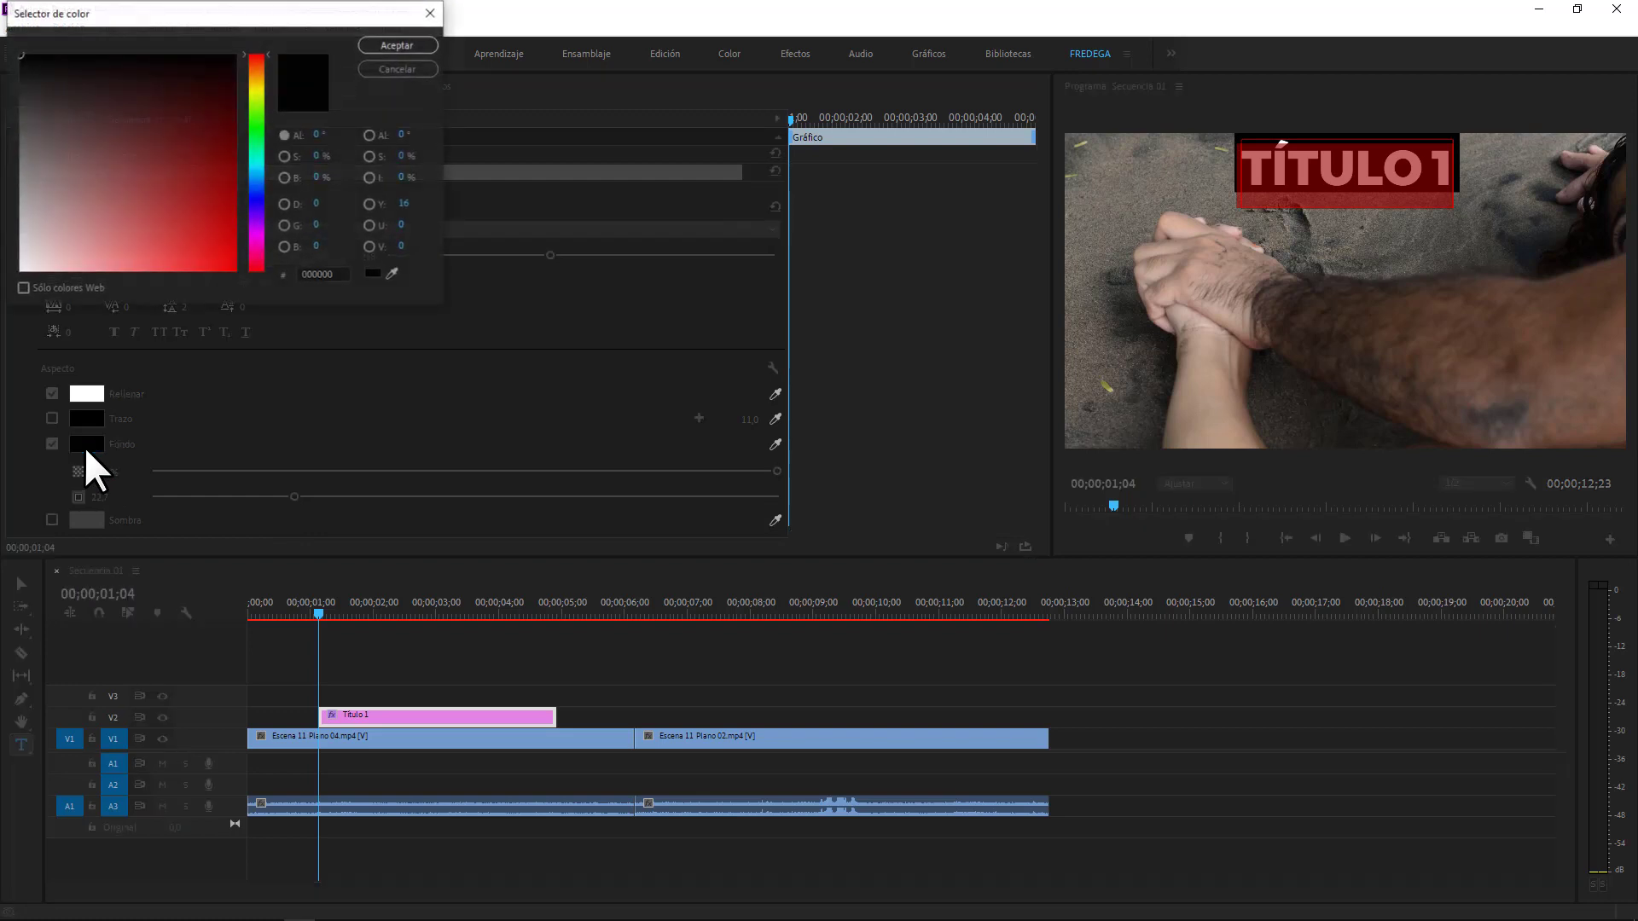
pyautogui.click(211, 188)
pyautogui.click(368, 43)
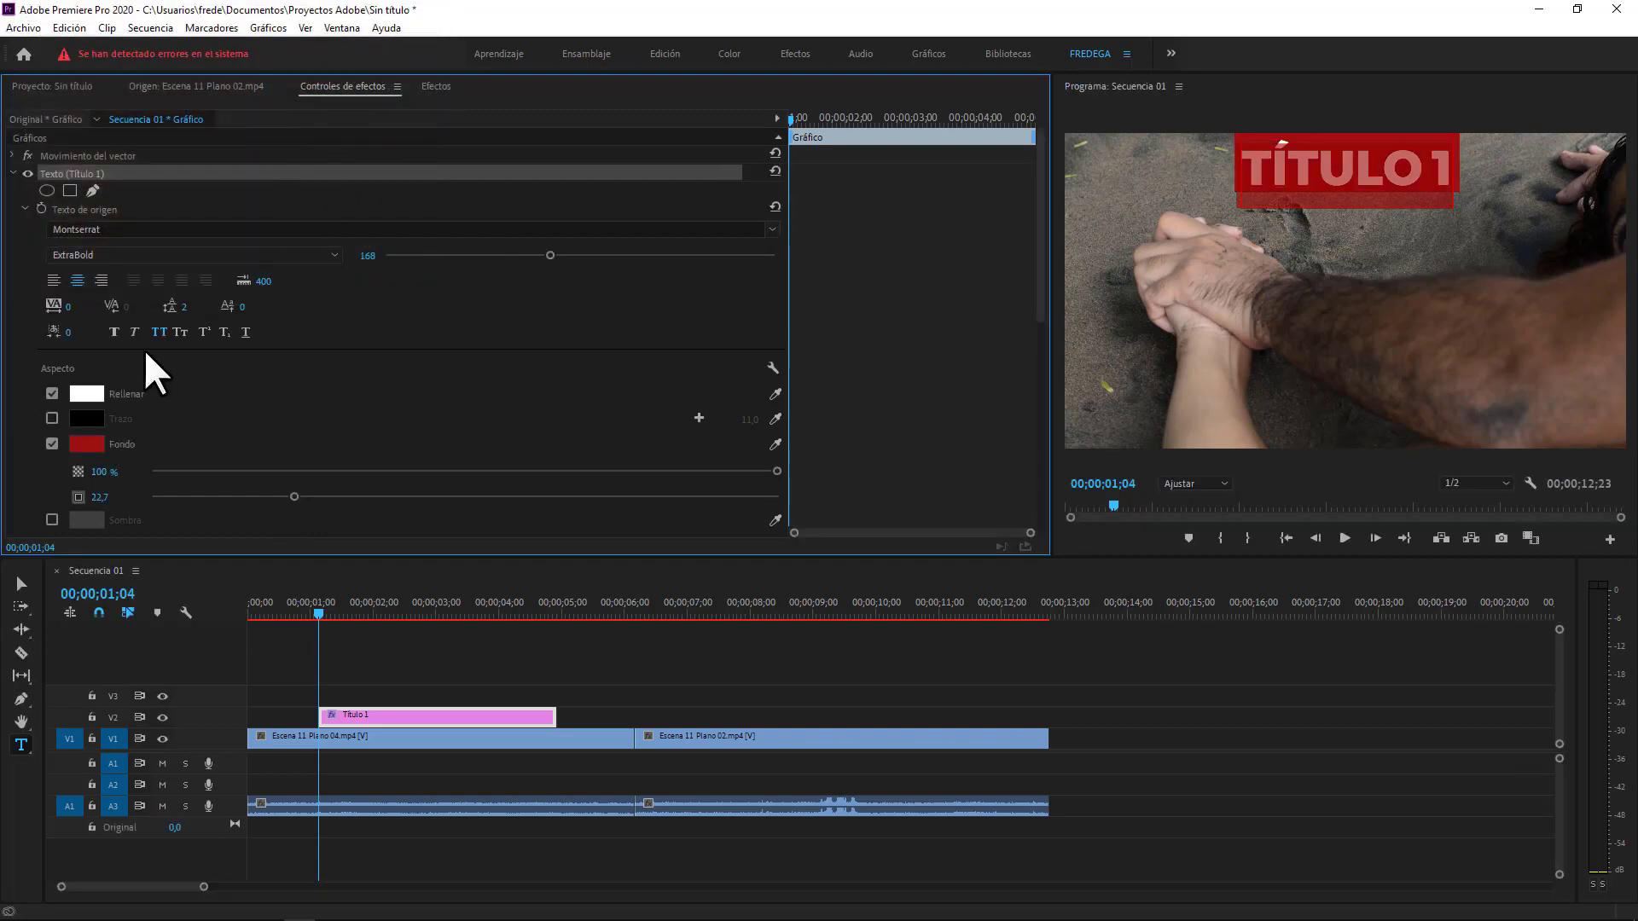
pyautogui.click(49, 442)
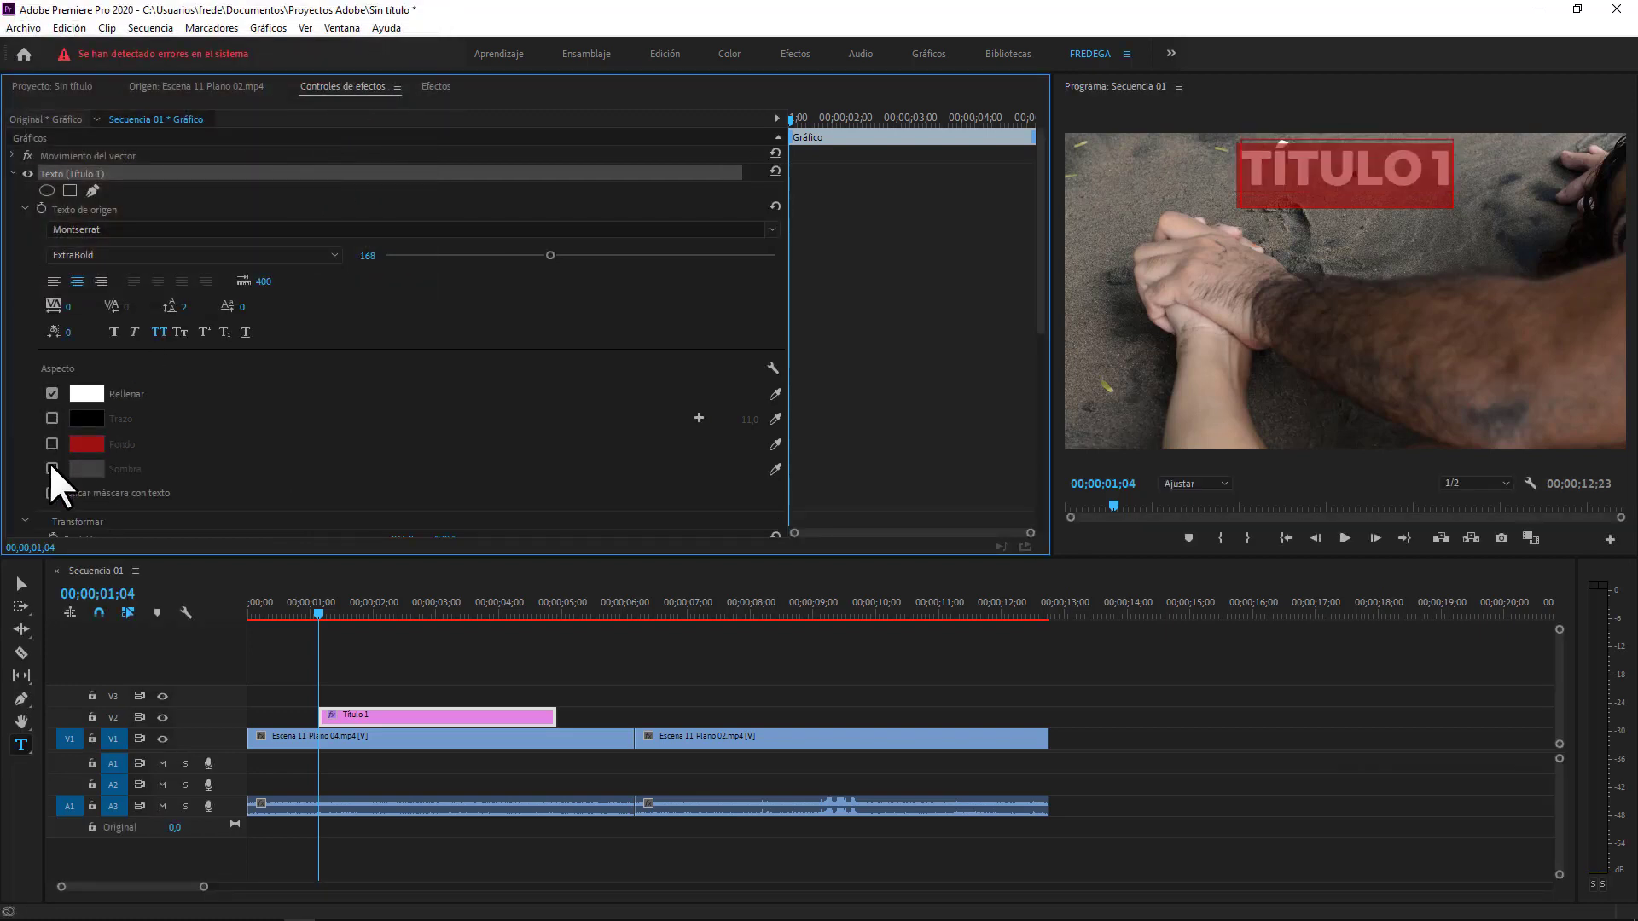
# Turn on Sombra for the title and adjust the shadow's opacity and distance
pyautogui.click(51, 467)
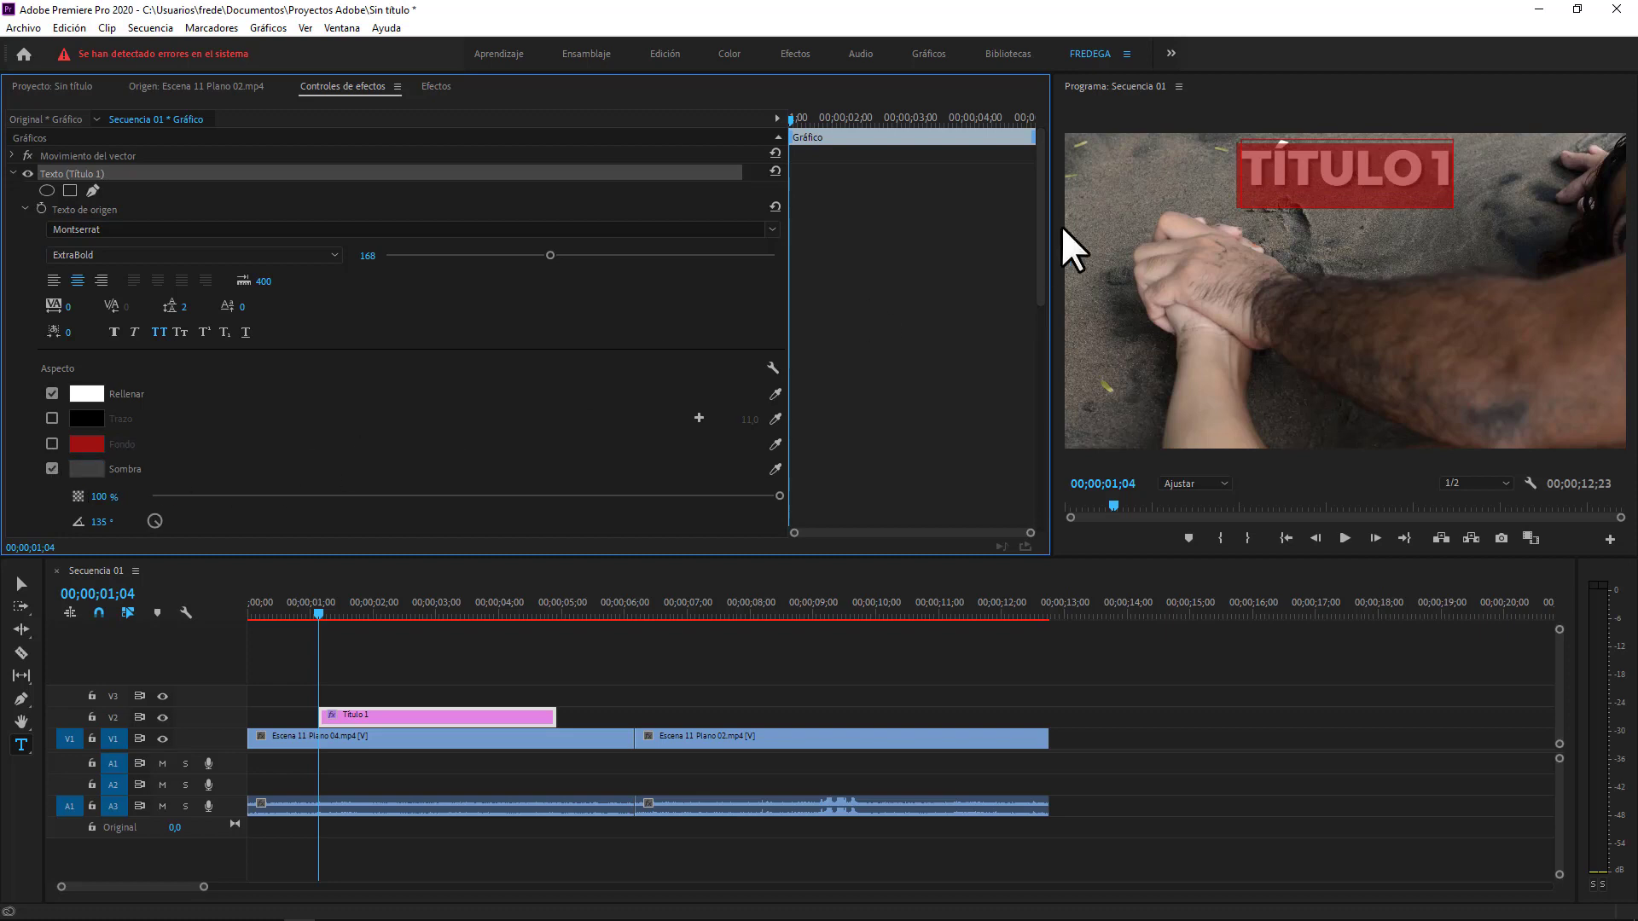
pyautogui.click(1252, 168)
pyautogui.moveTo(1252, 168); pyautogui.dragTo(1445, 166)
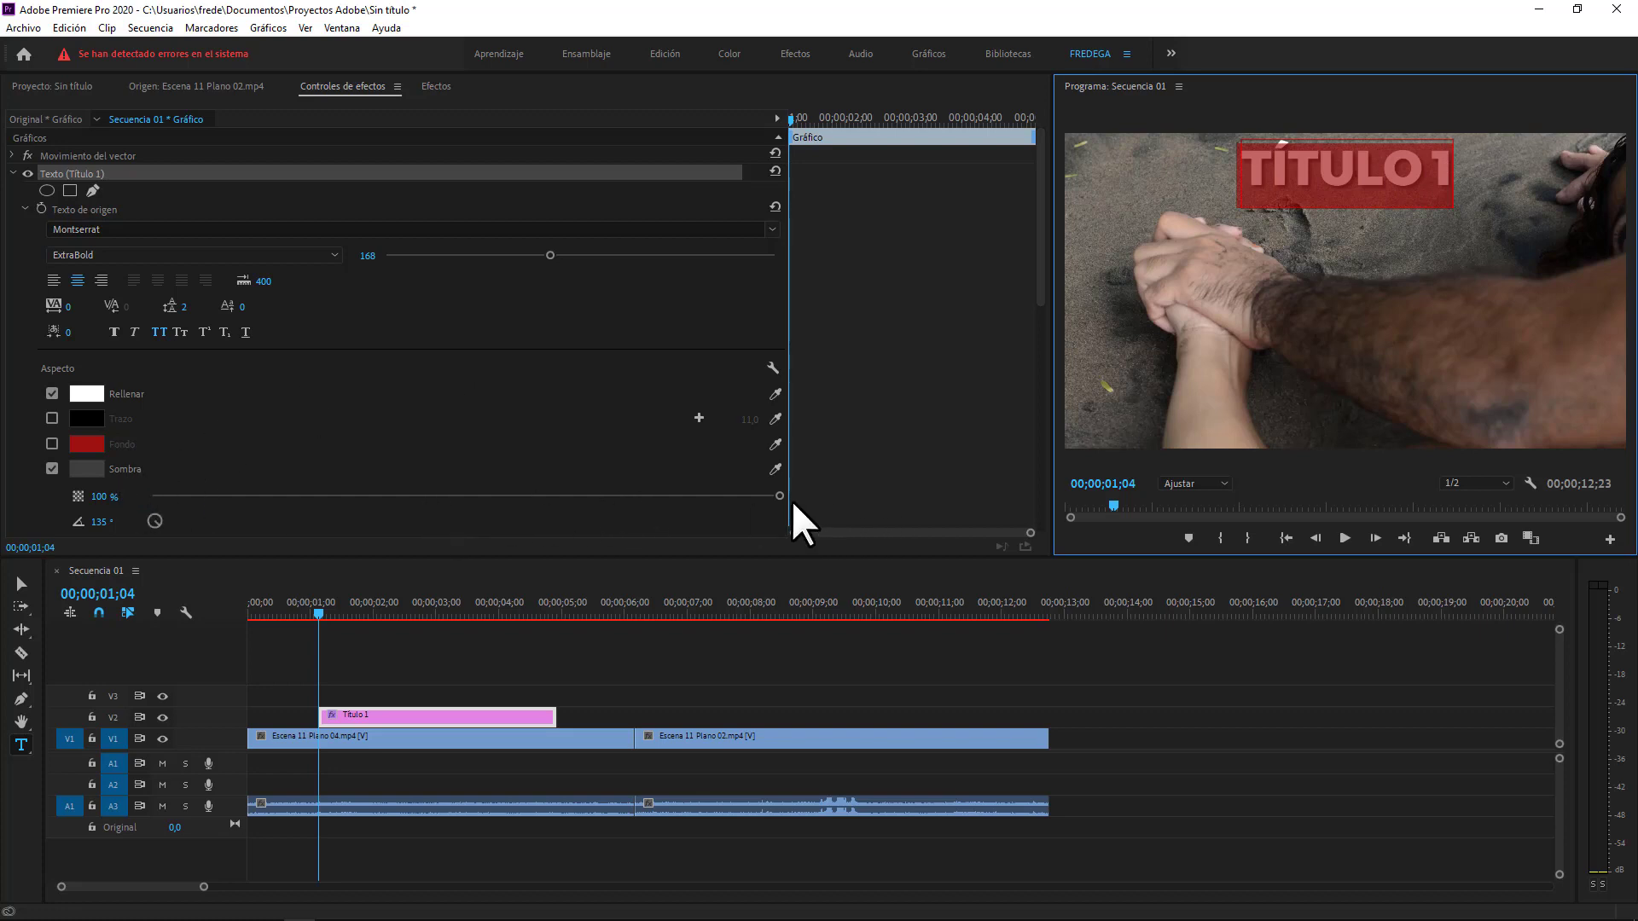
pyautogui.scroll(-1, 213, 498)
pyautogui.scroll(-1, 174, 490)
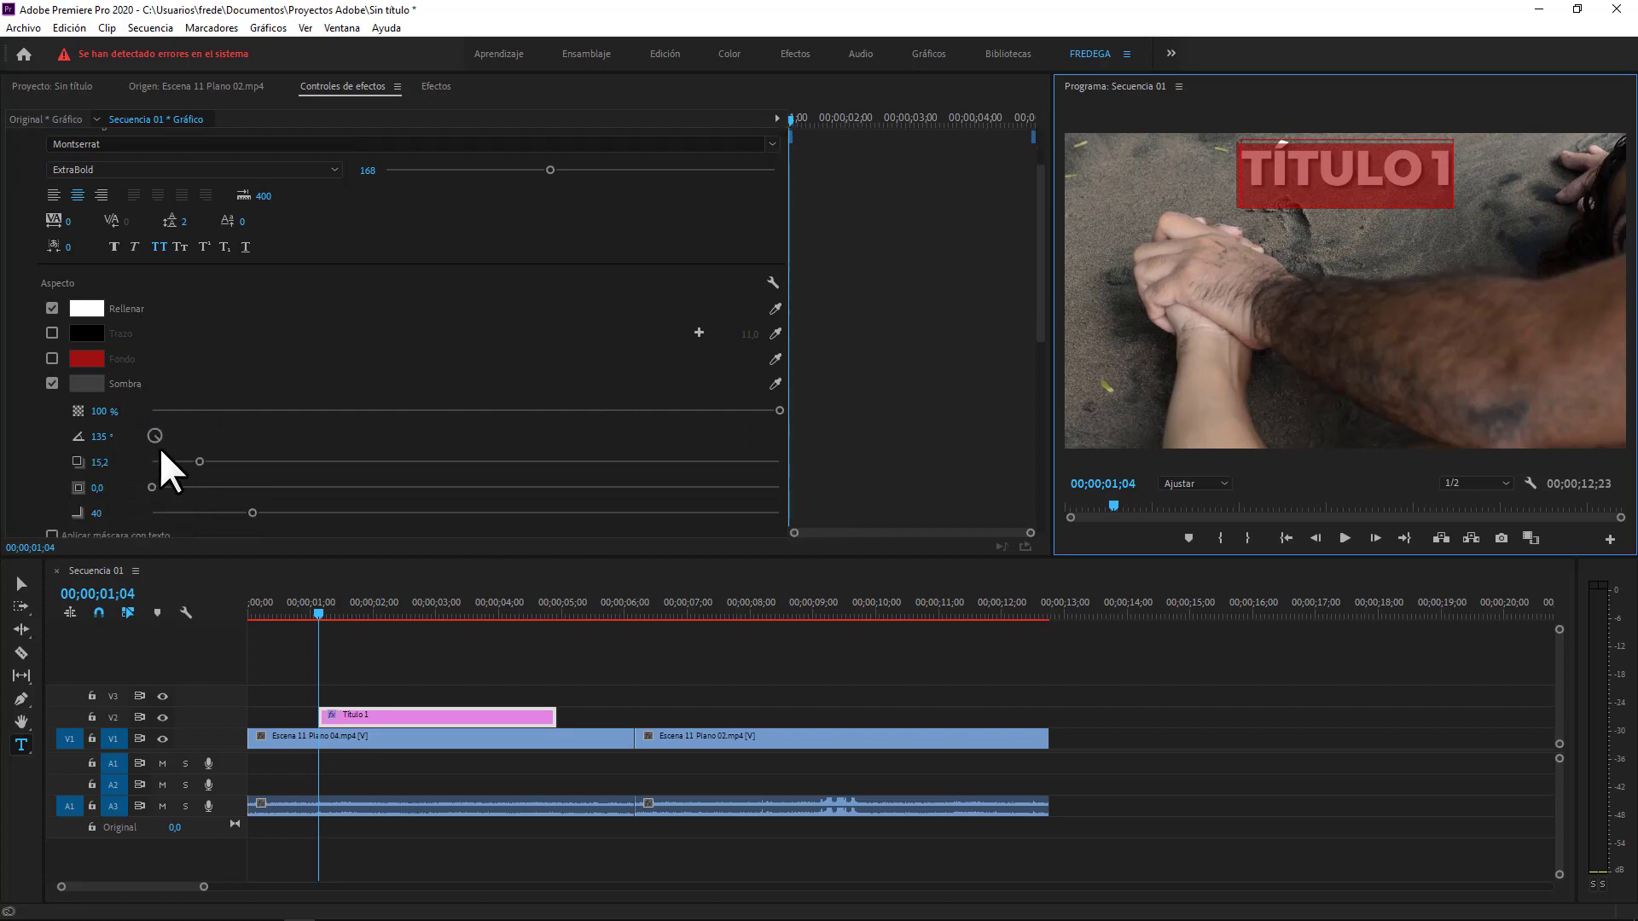
pyautogui.moveTo(778, 411)
pyautogui.mouseDown()
pyautogui.moveTo(686, 411)
pyautogui.moveTo(798, 408)
pyautogui.mouseUp()
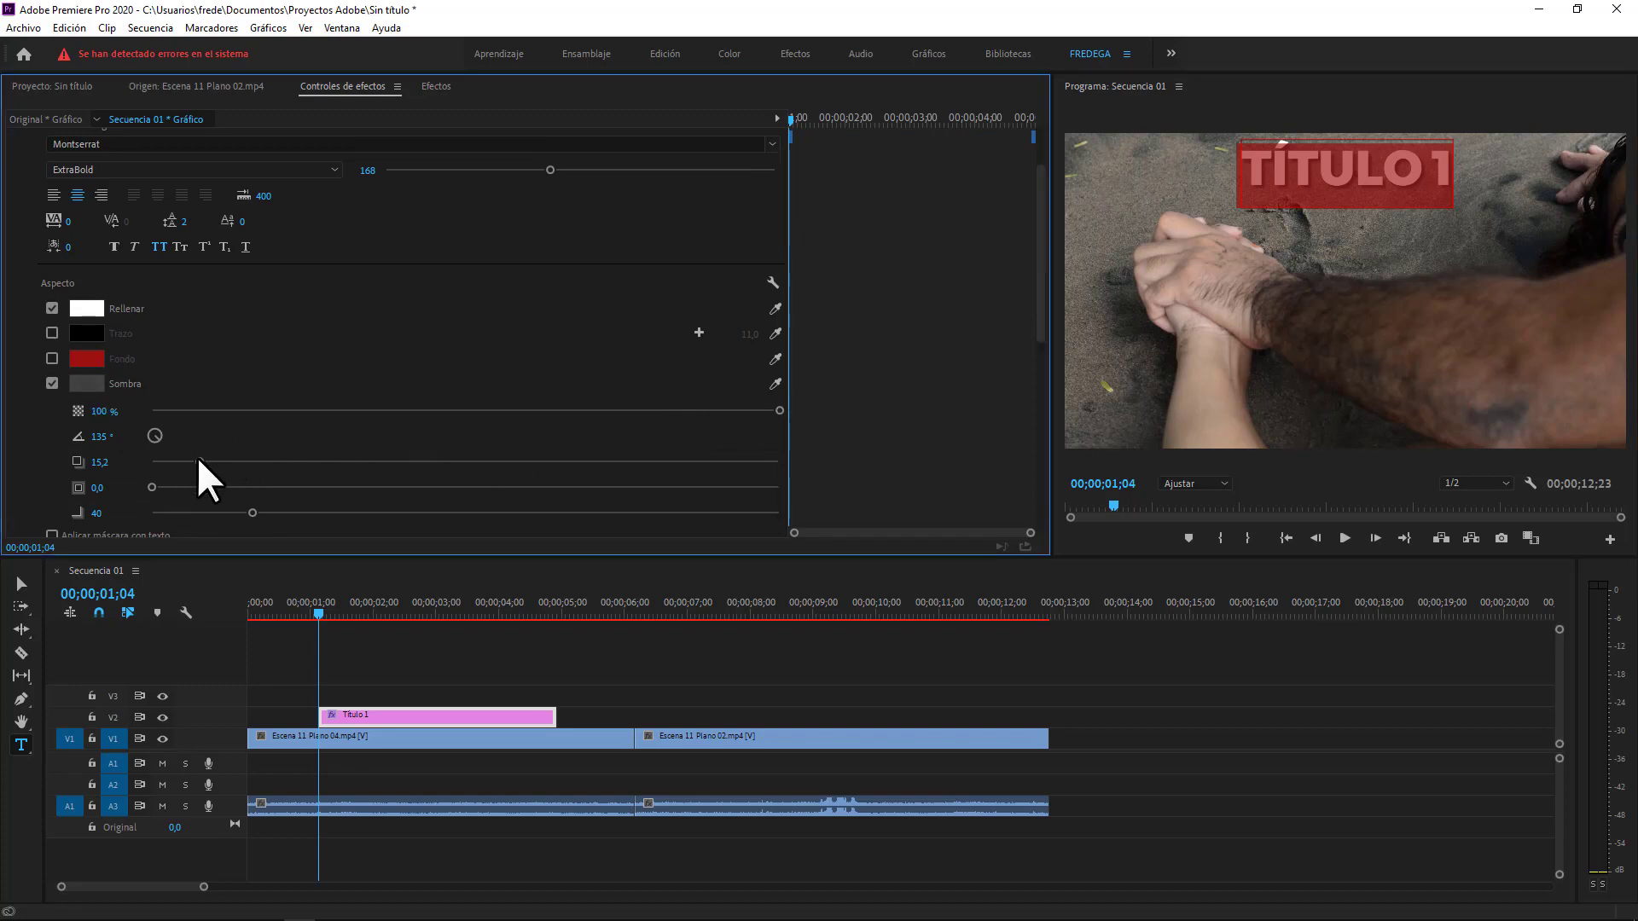
pyautogui.moveTo(203, 461)
pyautogui.mouseDown()
pyautogui.moveTo(499, 461)
pyautogui.moveTo(461, 461)
pyautogui.mouseUp()
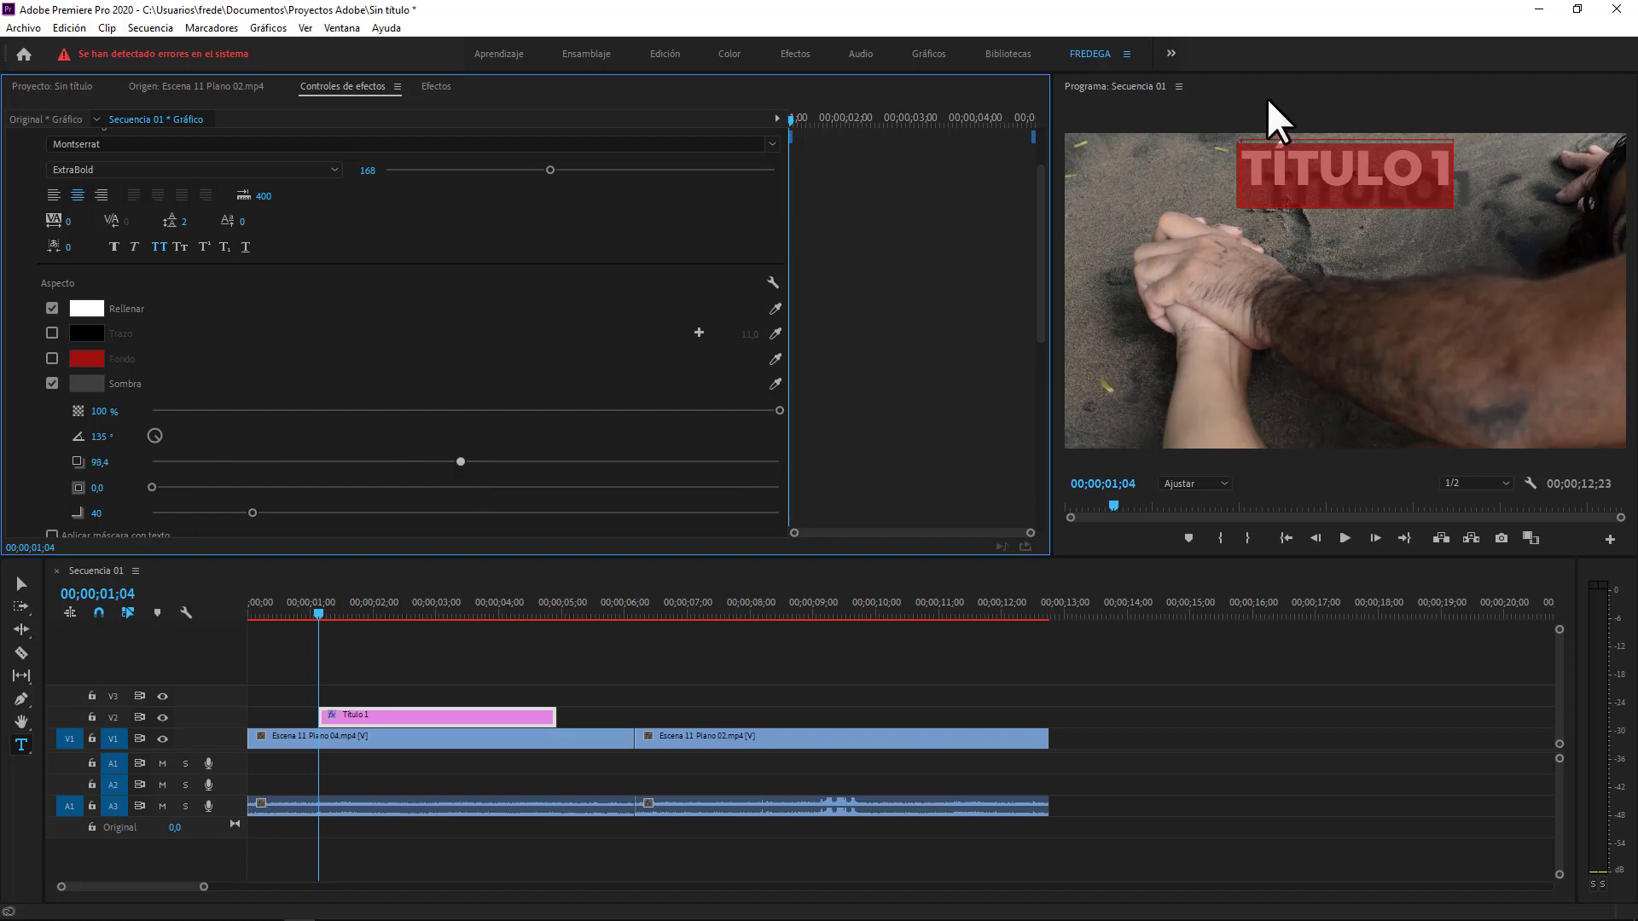
# Bring the shadow to distance 8,2 and soften it with blur 58
pyautogui.click(1317, 170)
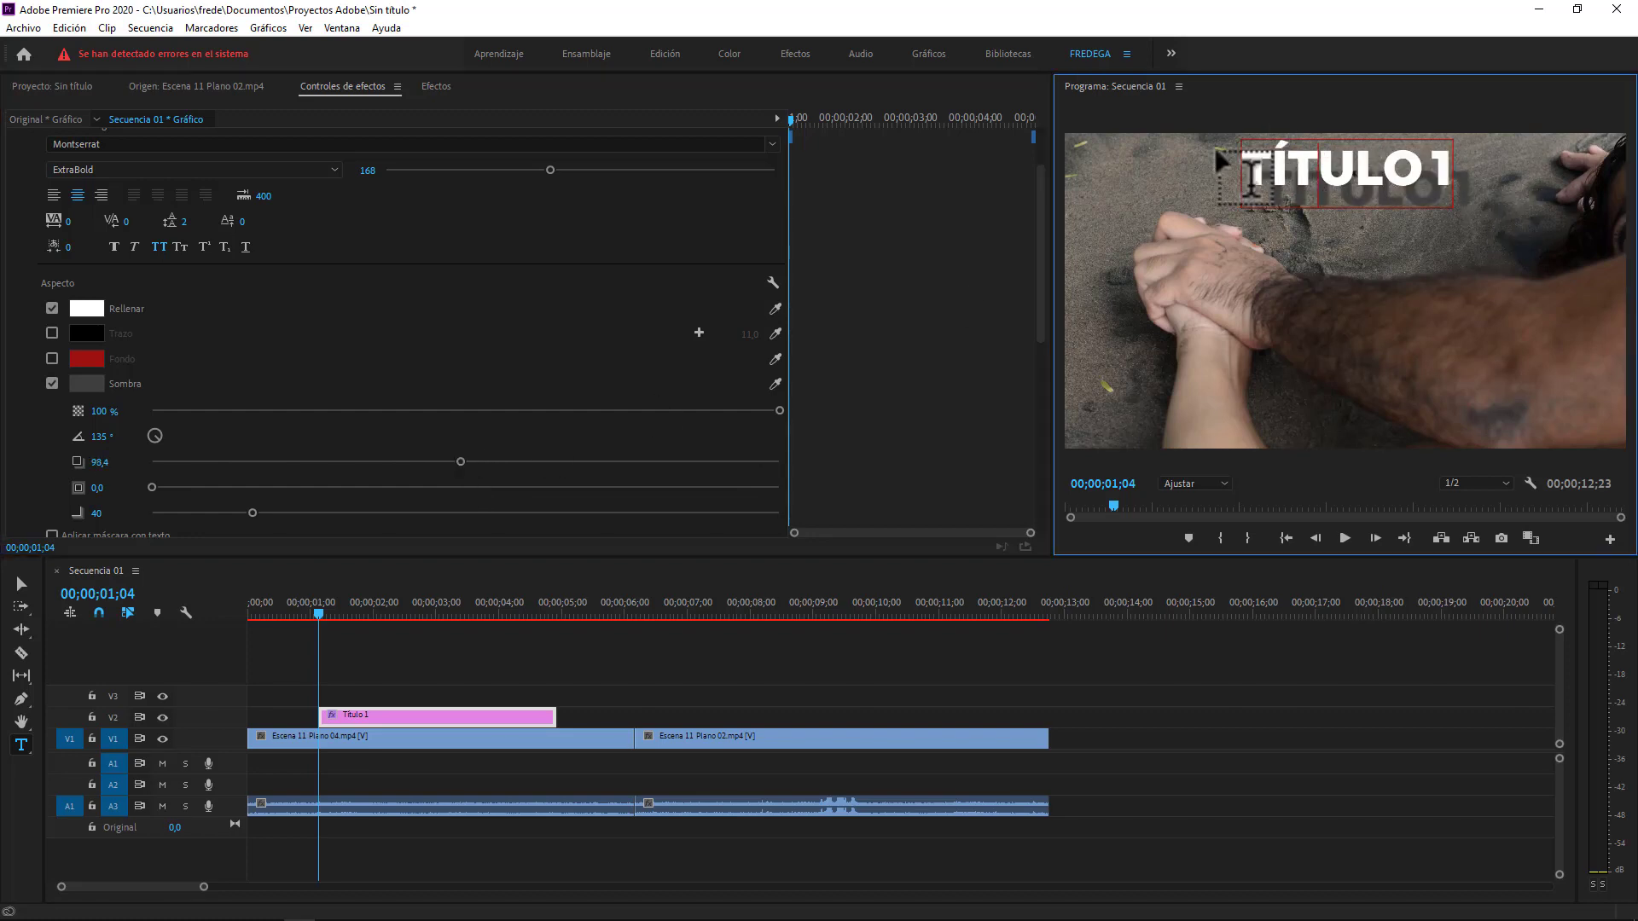
pyautogui.moveTo(1246, 158); pyautogui.dragTo(1492, 183)
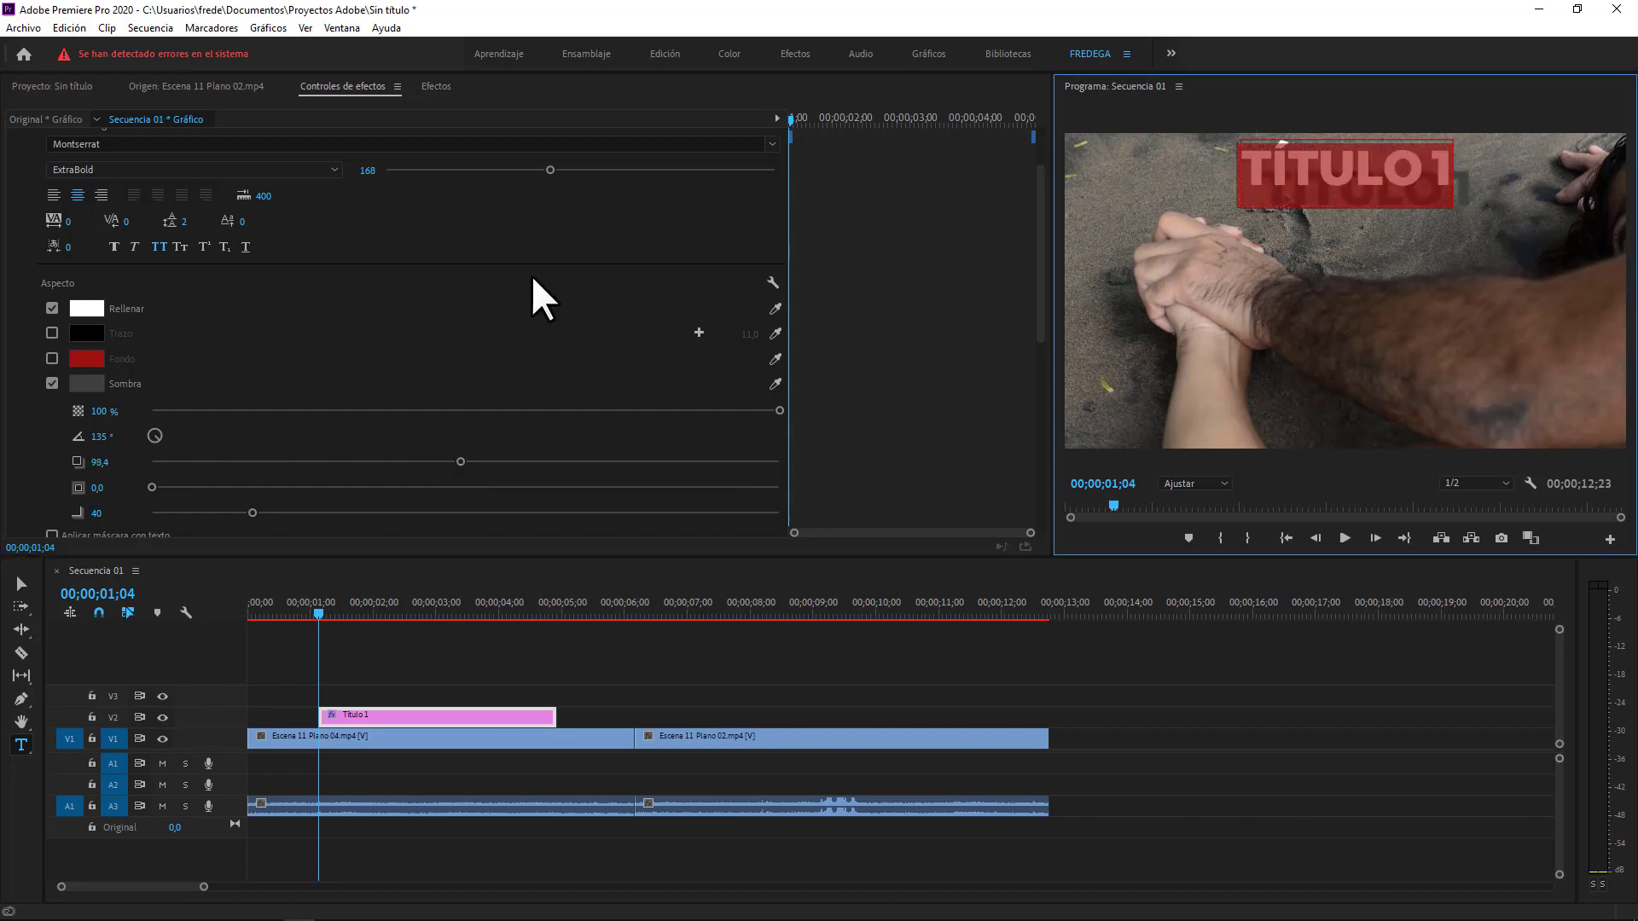
pyautogui.moveTo(459, 462); pyautogui.dragTo(177, 460)
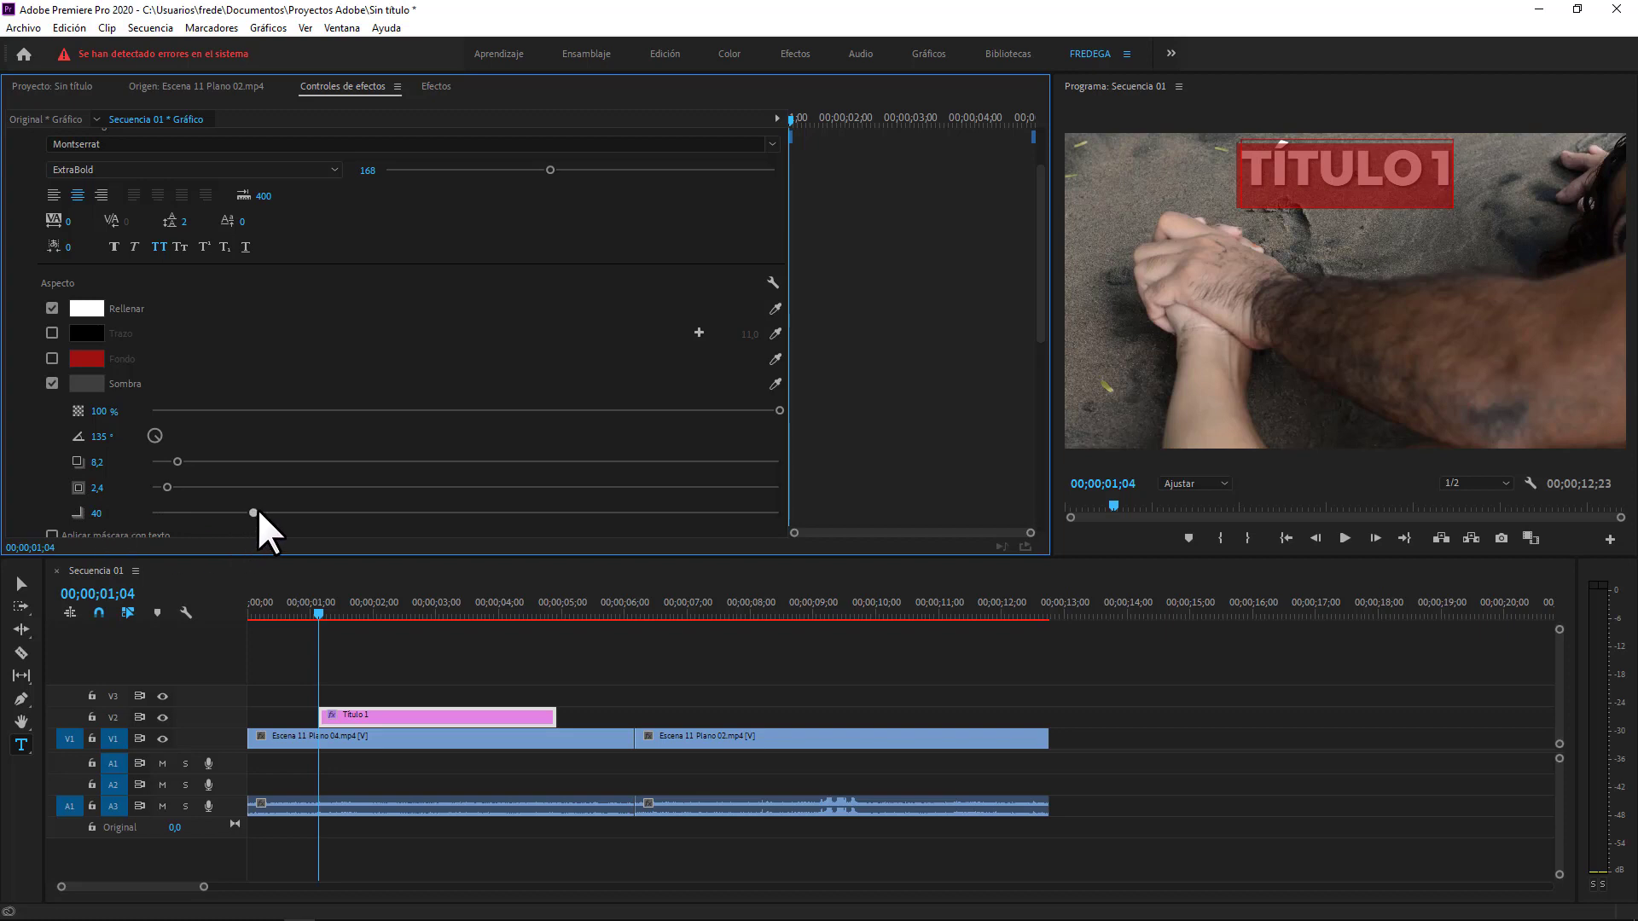
pyautogui.moveTo(254, 512); pyautogui.dragTo(297, 513)
pyautogui.click(1311, 173)
pyautogui.click(1313, 173)
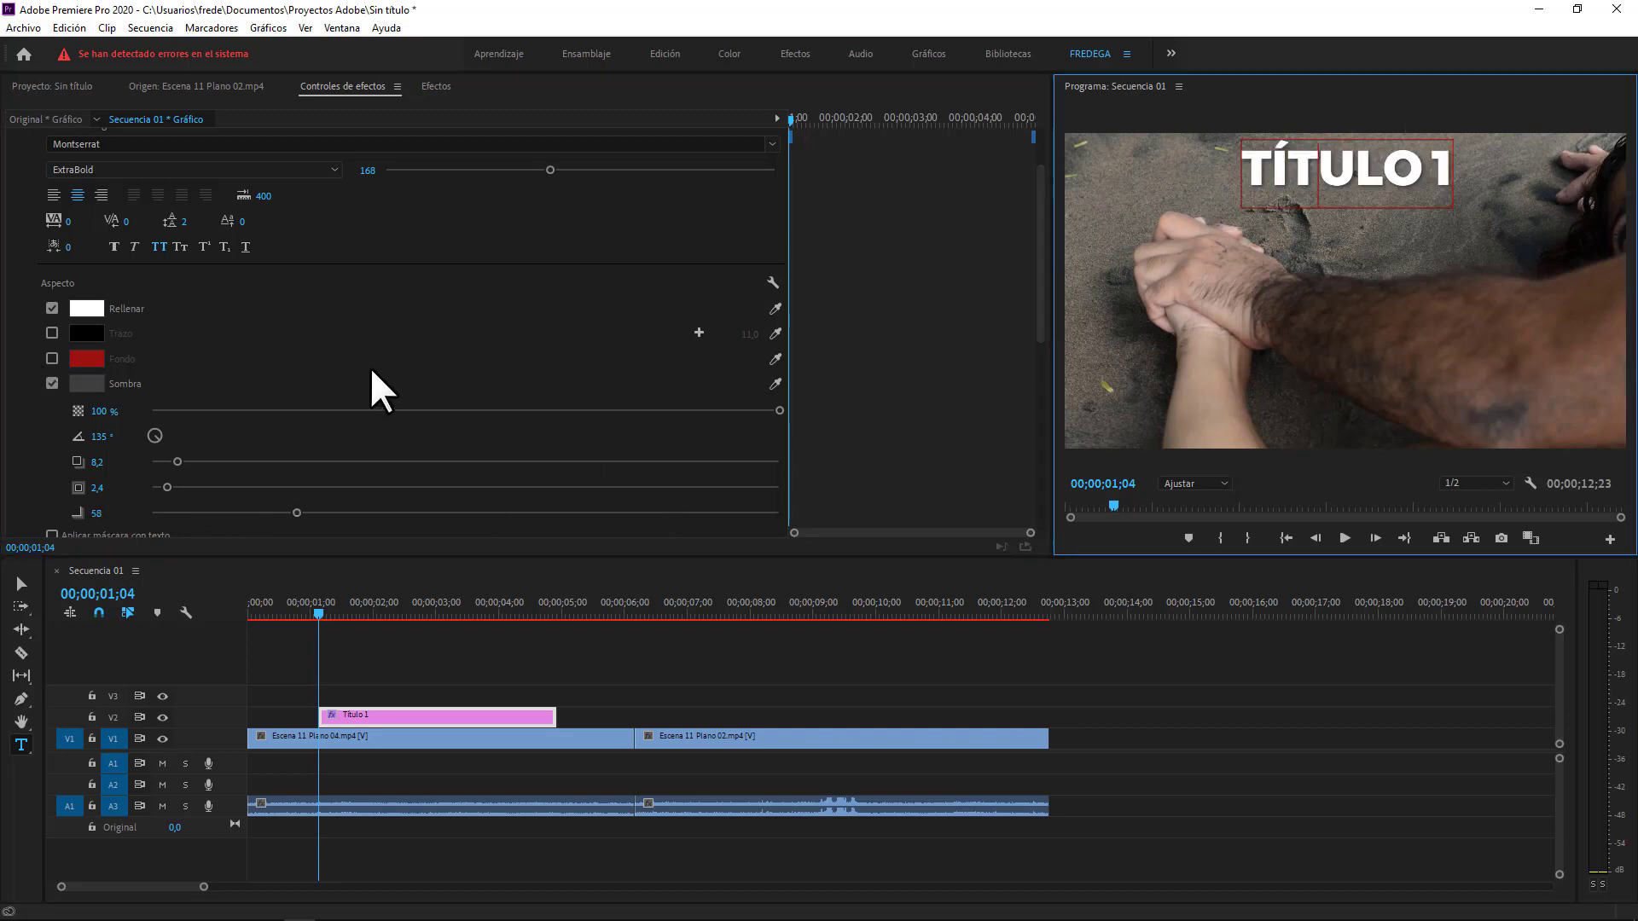
# Set the TÍTULO 1 title's scale to 102% in the Transformar settings
pyautogui.scroll(1, 368, 369)
pyautogui.scroll(-1, 368, 369)
pyautogui.scroll(-1, 283, 334)
pyautogui.scroll(-2, 254, 320)
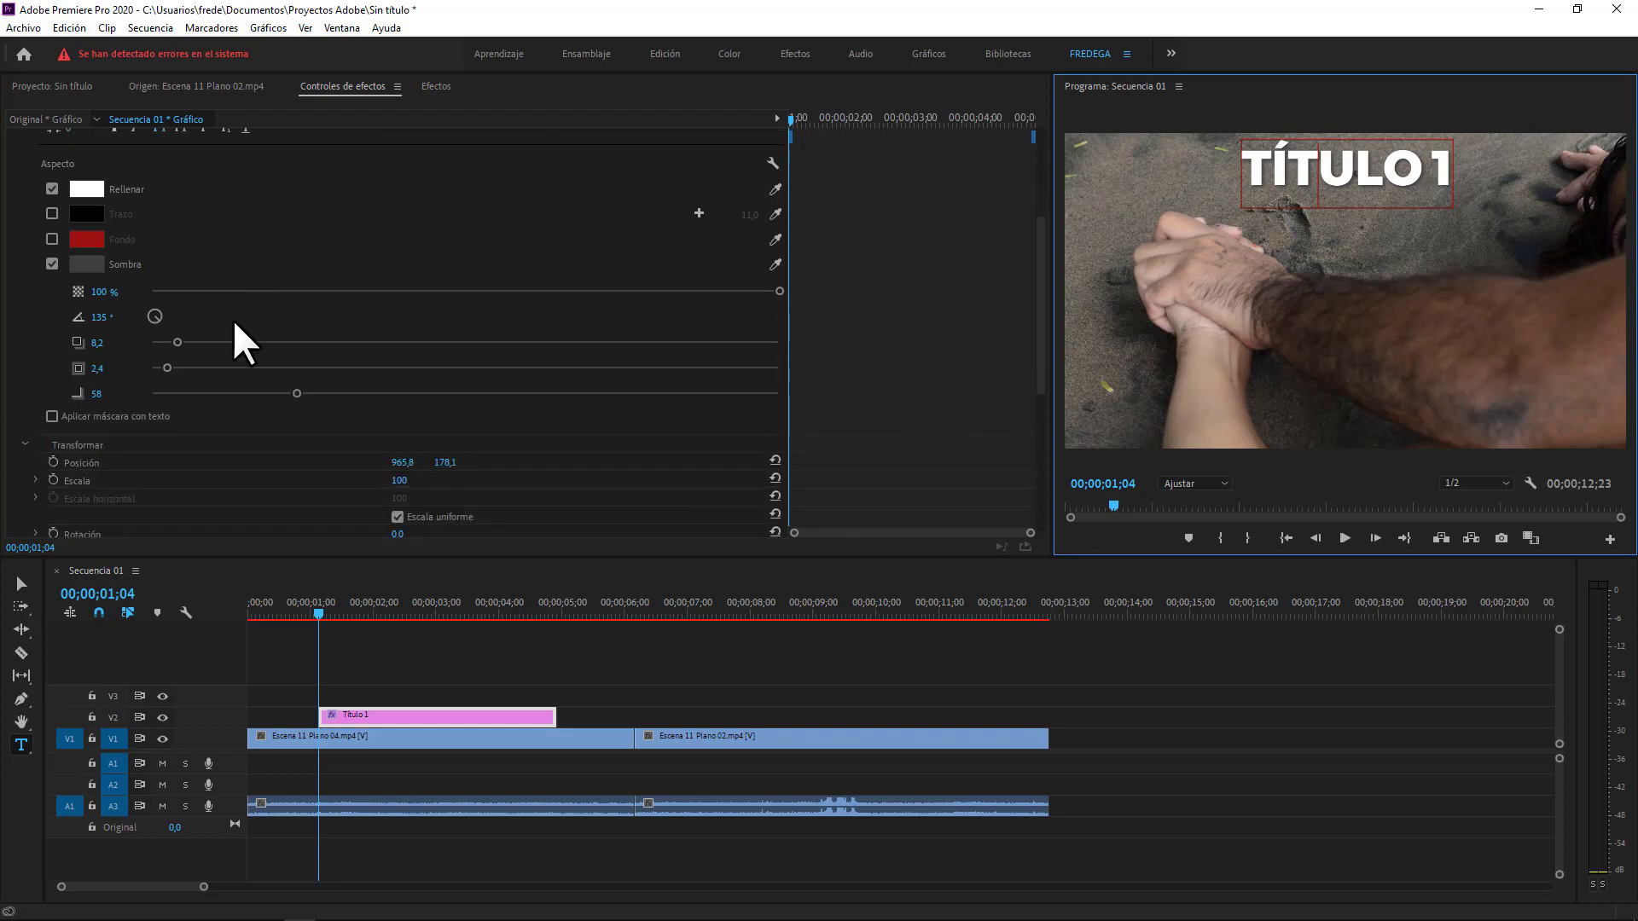
pyautogui.scroll(-2, 235, 324)
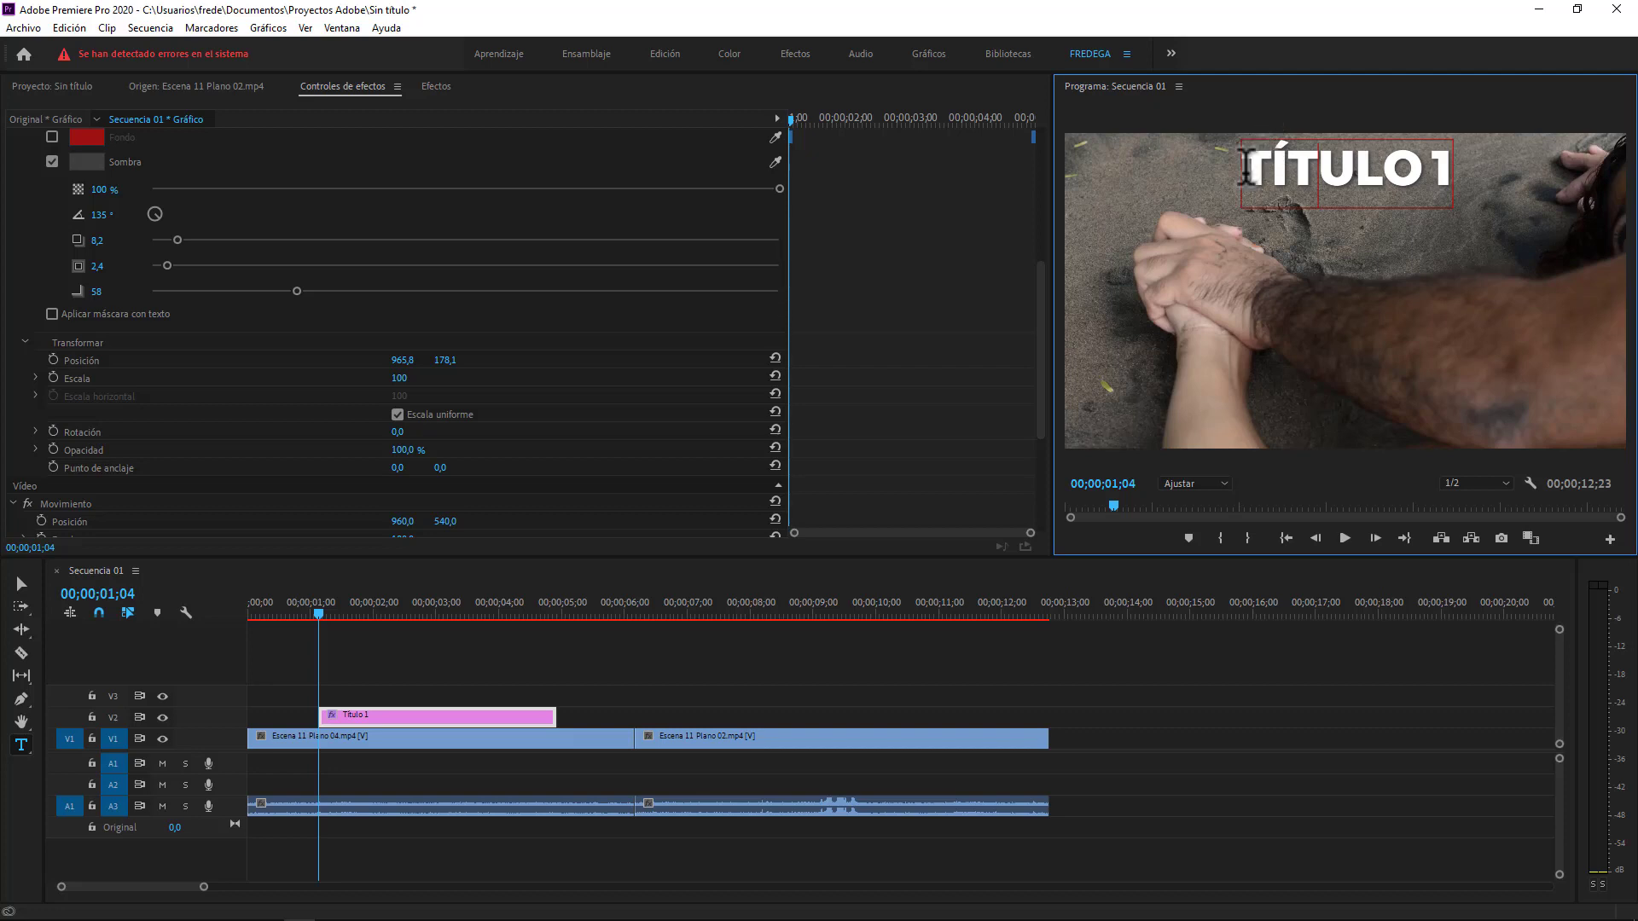
pyautogui.moveTo(1252, 166); pyautogui.dragTo(1446, 175)
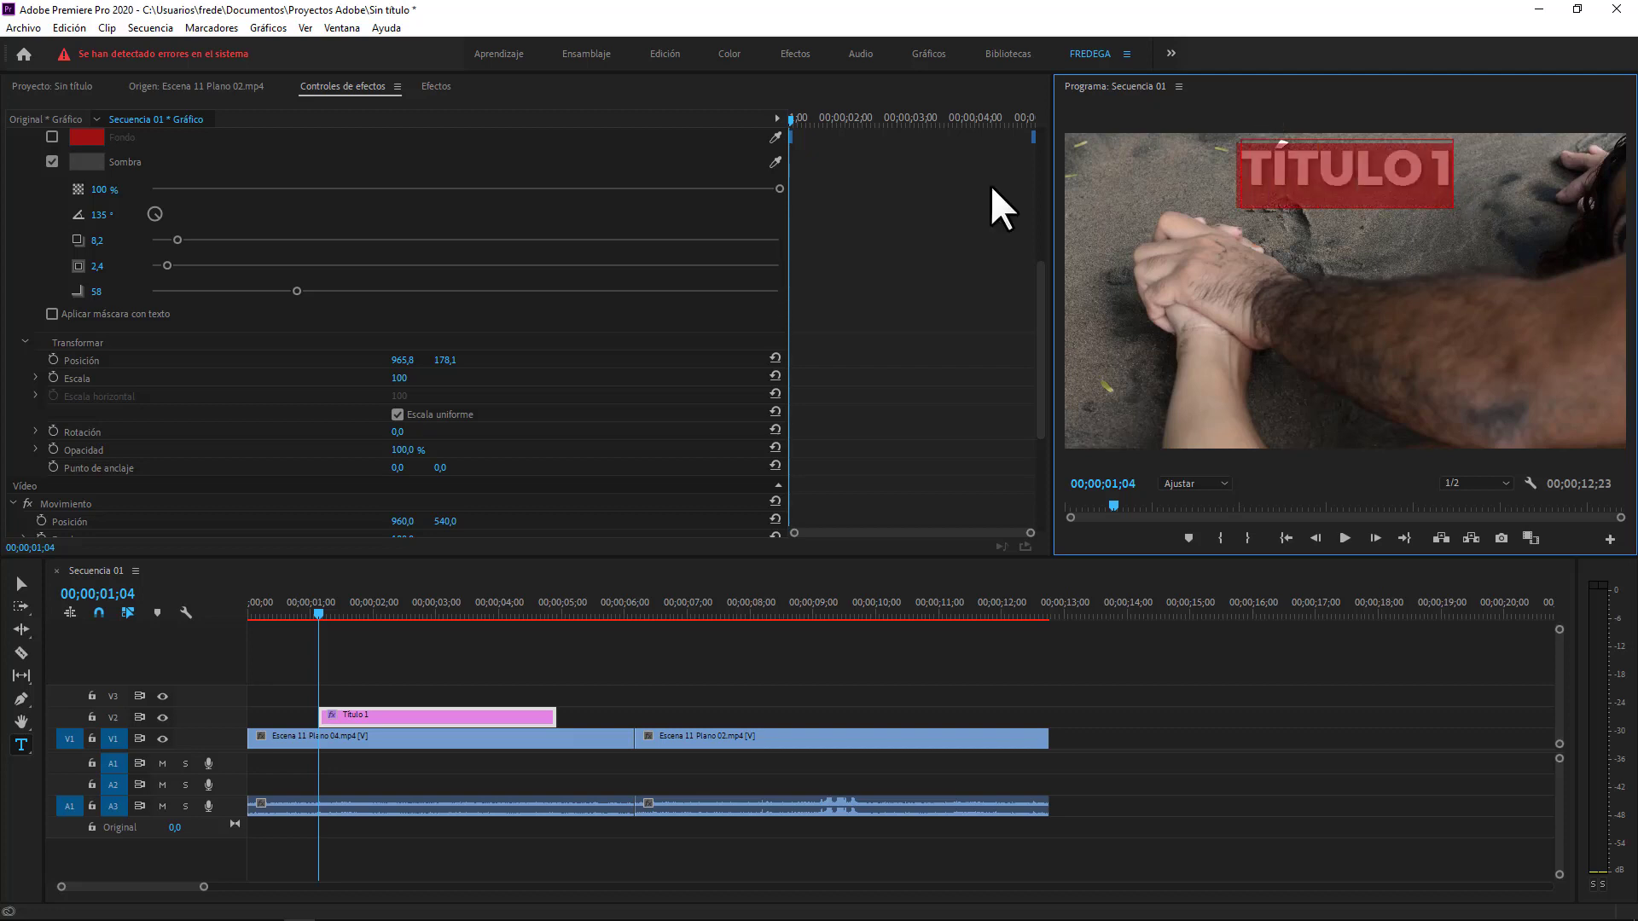
pyautogui.scroll(1, 146, 408)
pyautogui.scroll(3, 136, 407)
pyautogui.scroll(1, 136, 407)
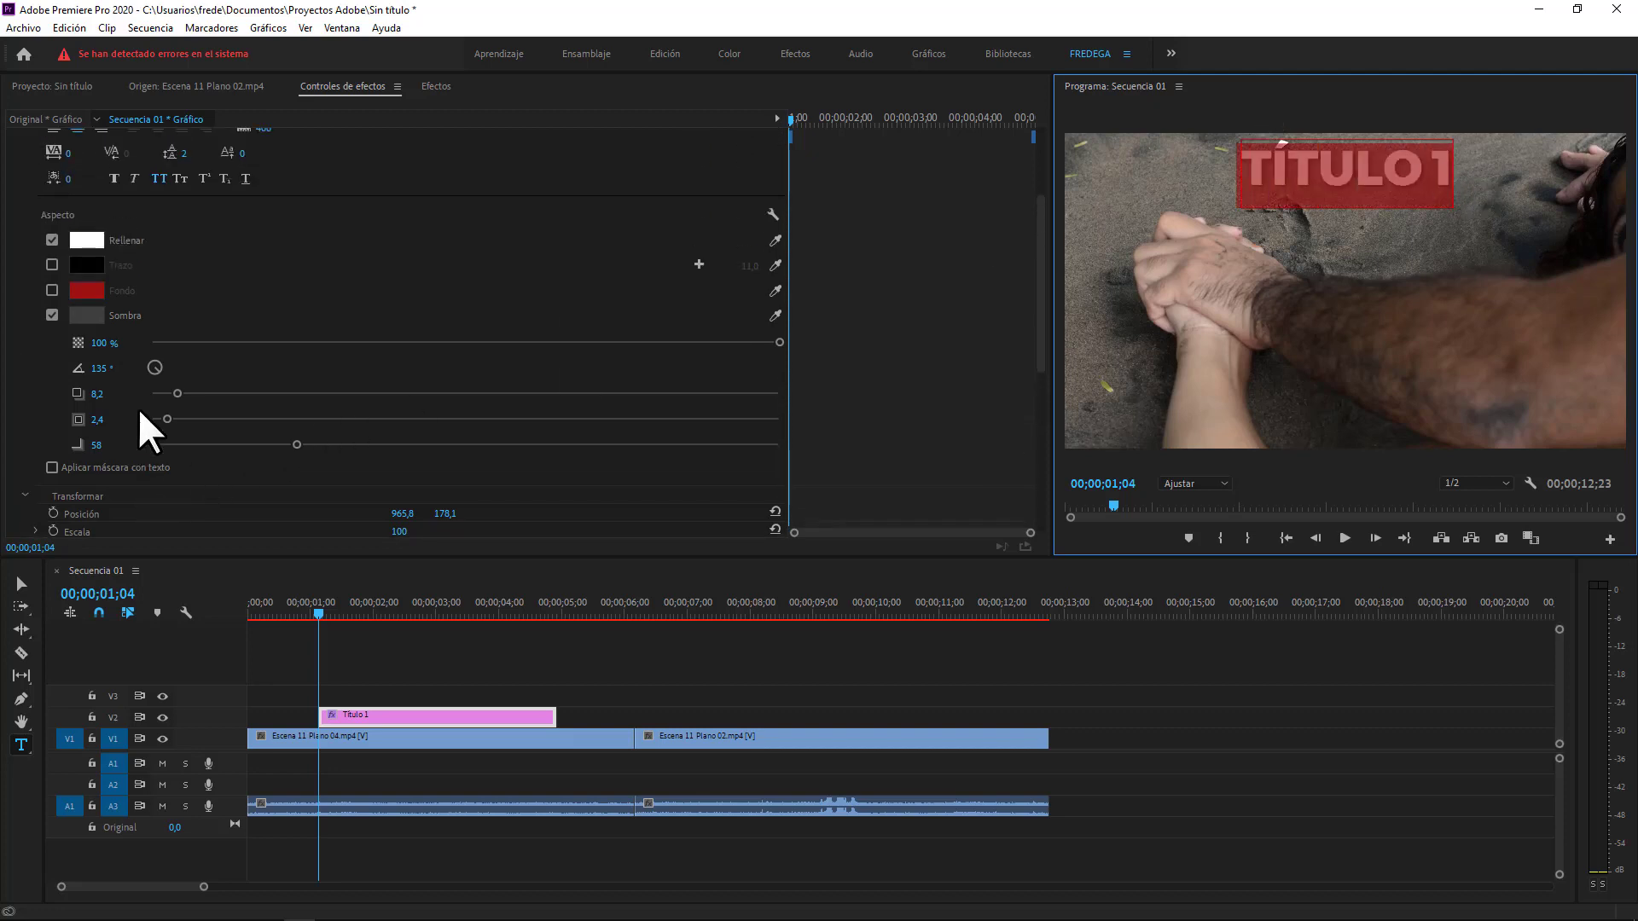
pyautogui.scroll(-4, 128, 400)
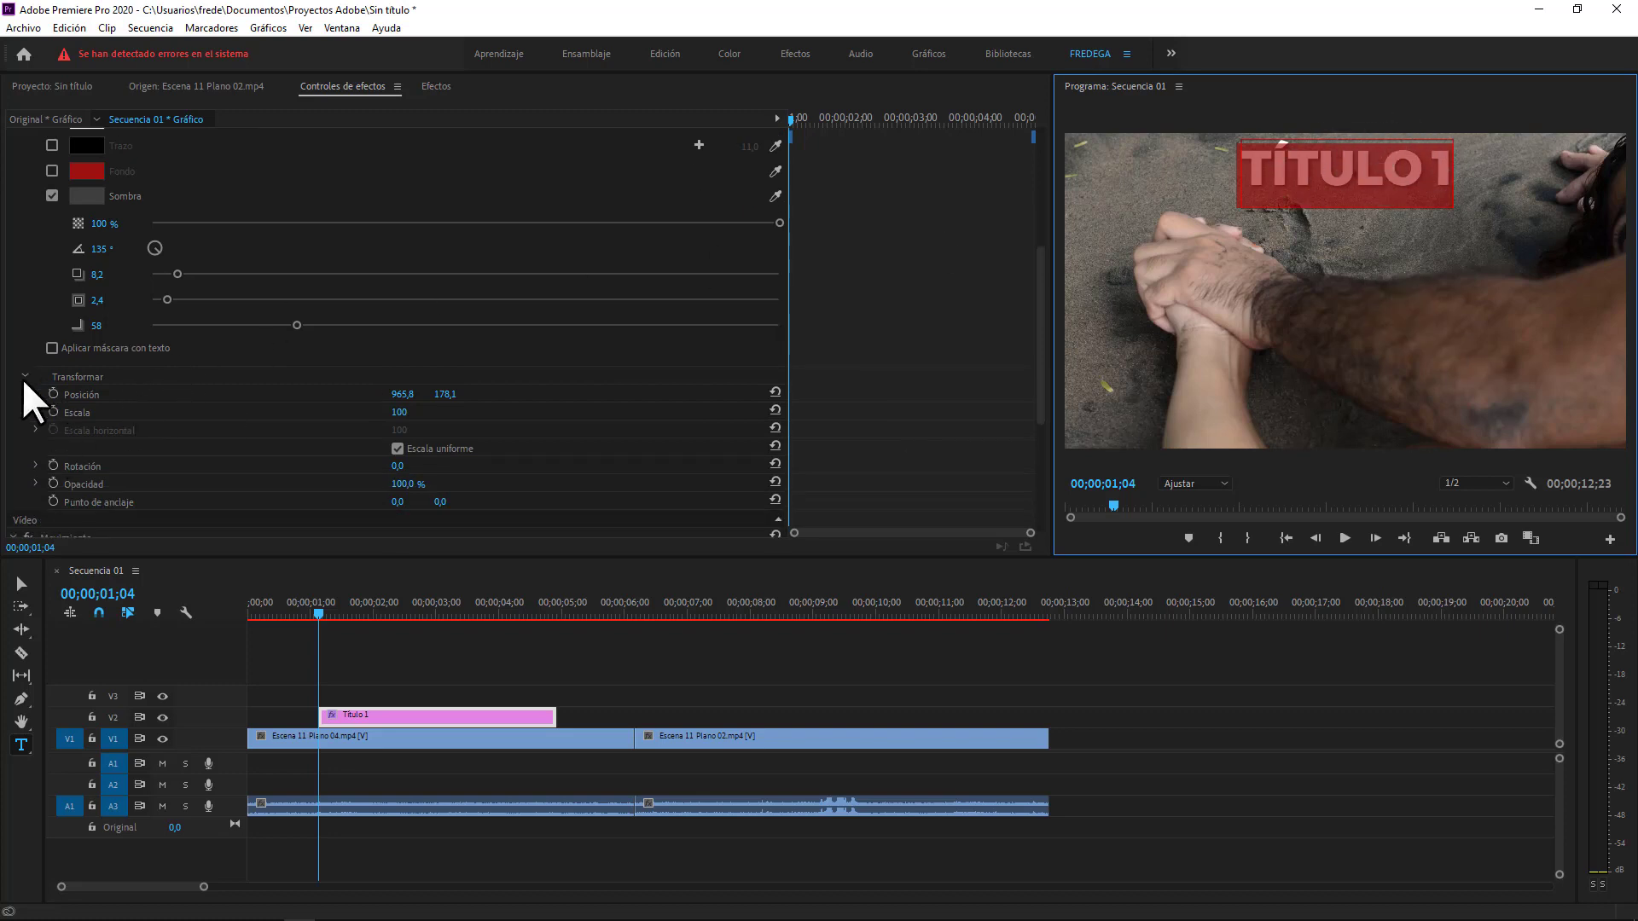
pyautogui.scroll(5, 233, 348)
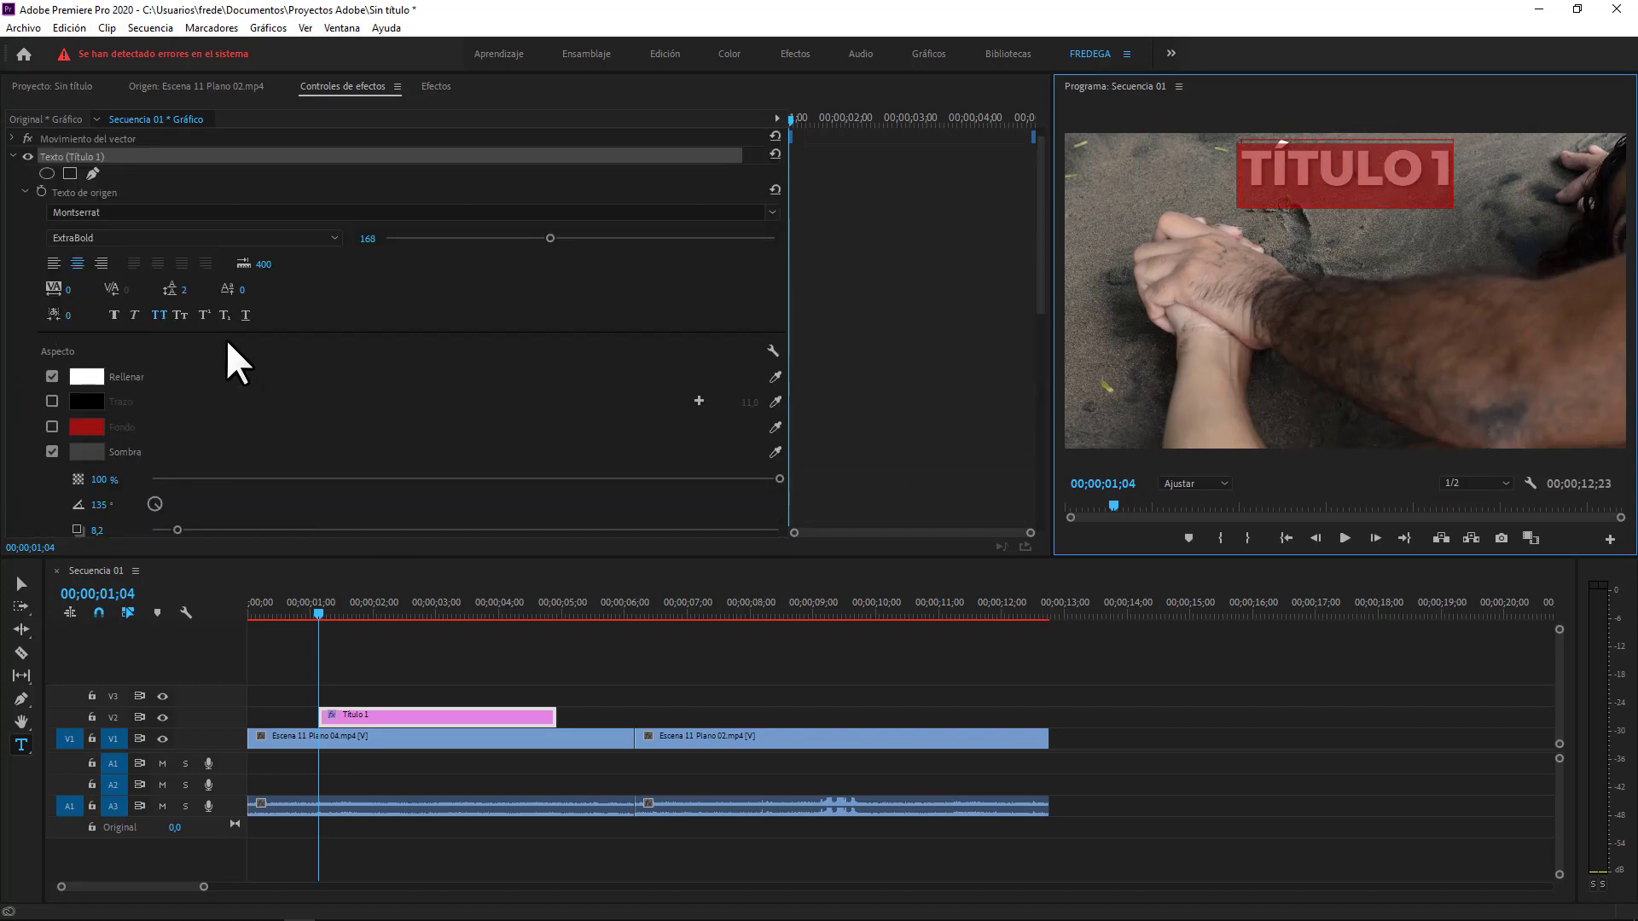
pyautogui.scroll(-2, 67, 403)
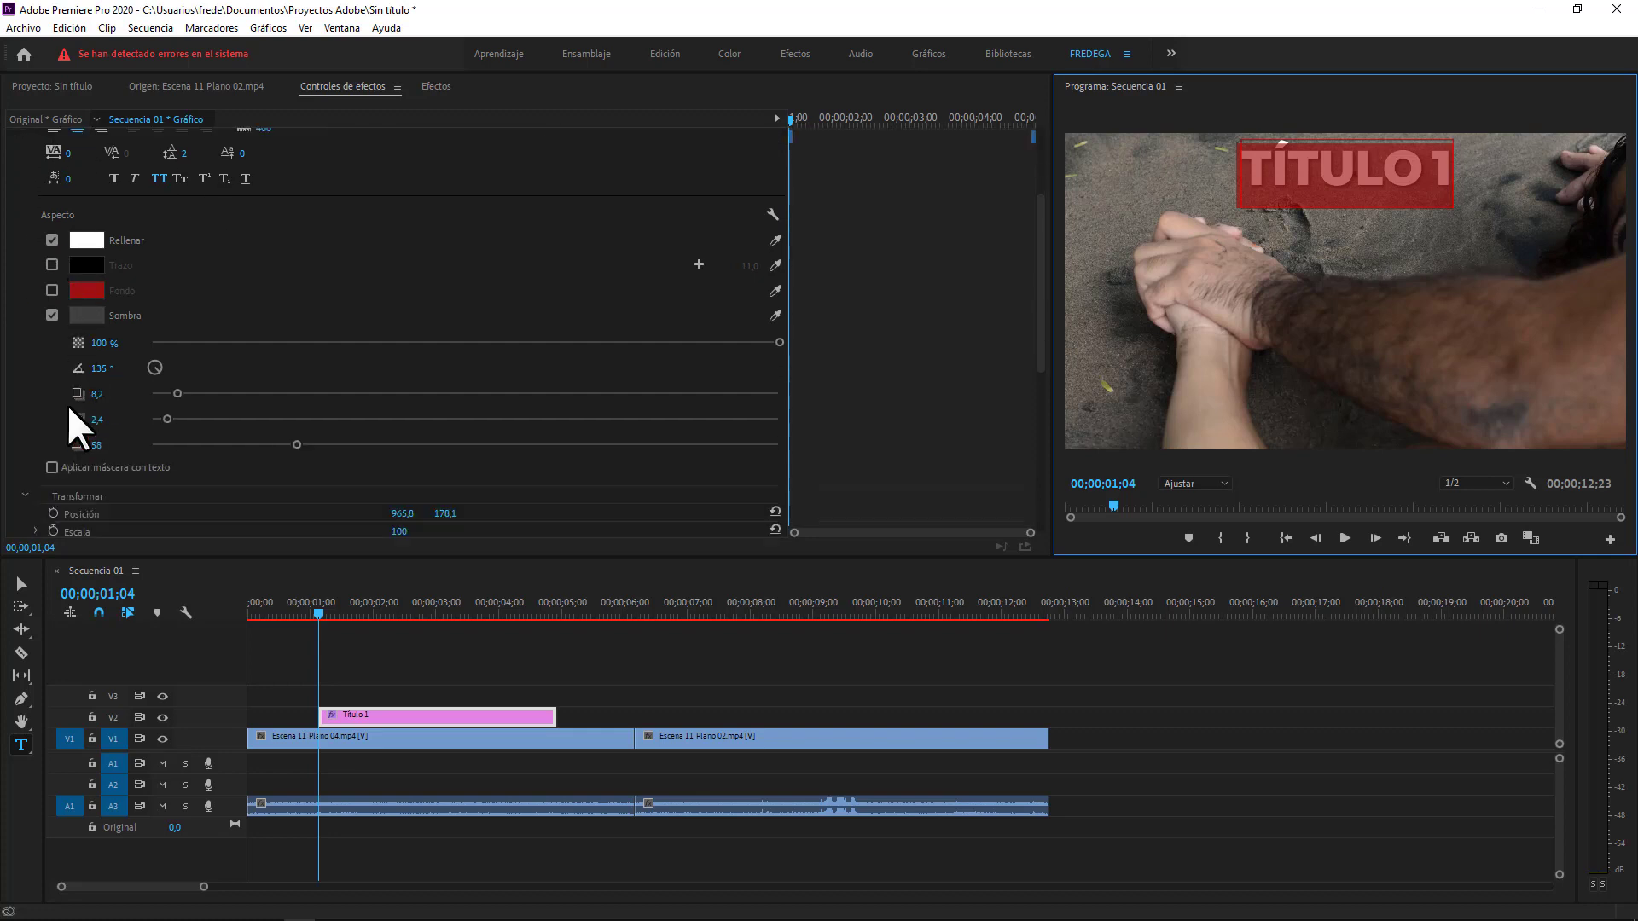
pyautogui.scroll(-2, 64, 401)
pyautogui.scroll(-1, 65, 401)
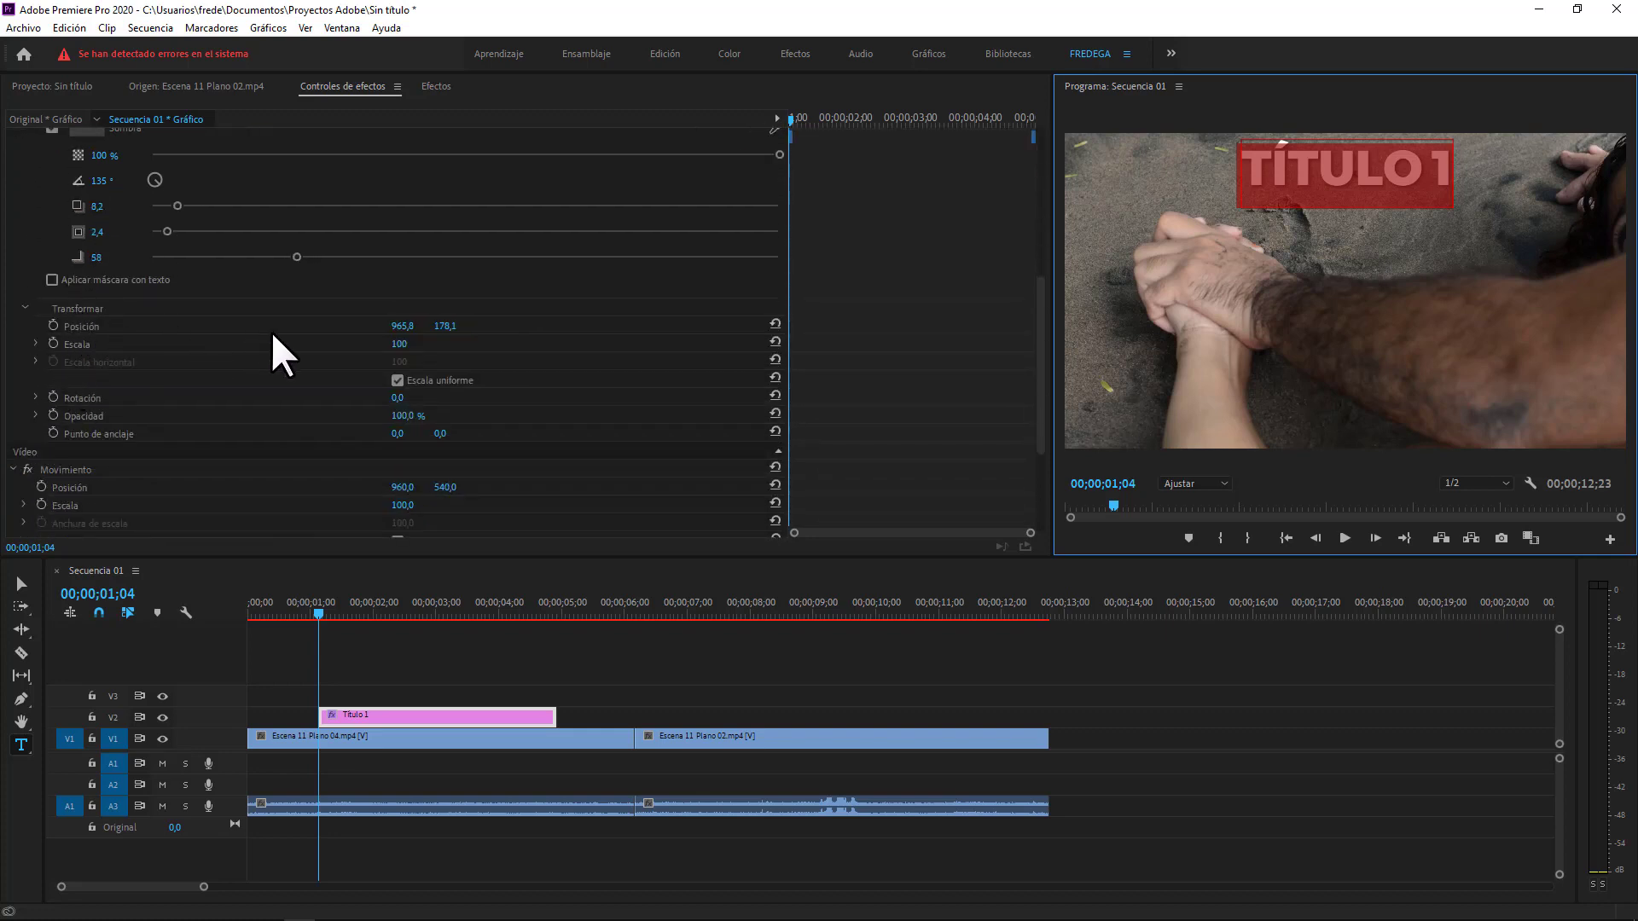
# Move the title to 1048,0 × 148,1 and shift its anchor point to -20,4 × -29,2
pyautogui.moveTo(402, 326); pyautogui.dragTo(413, 336)
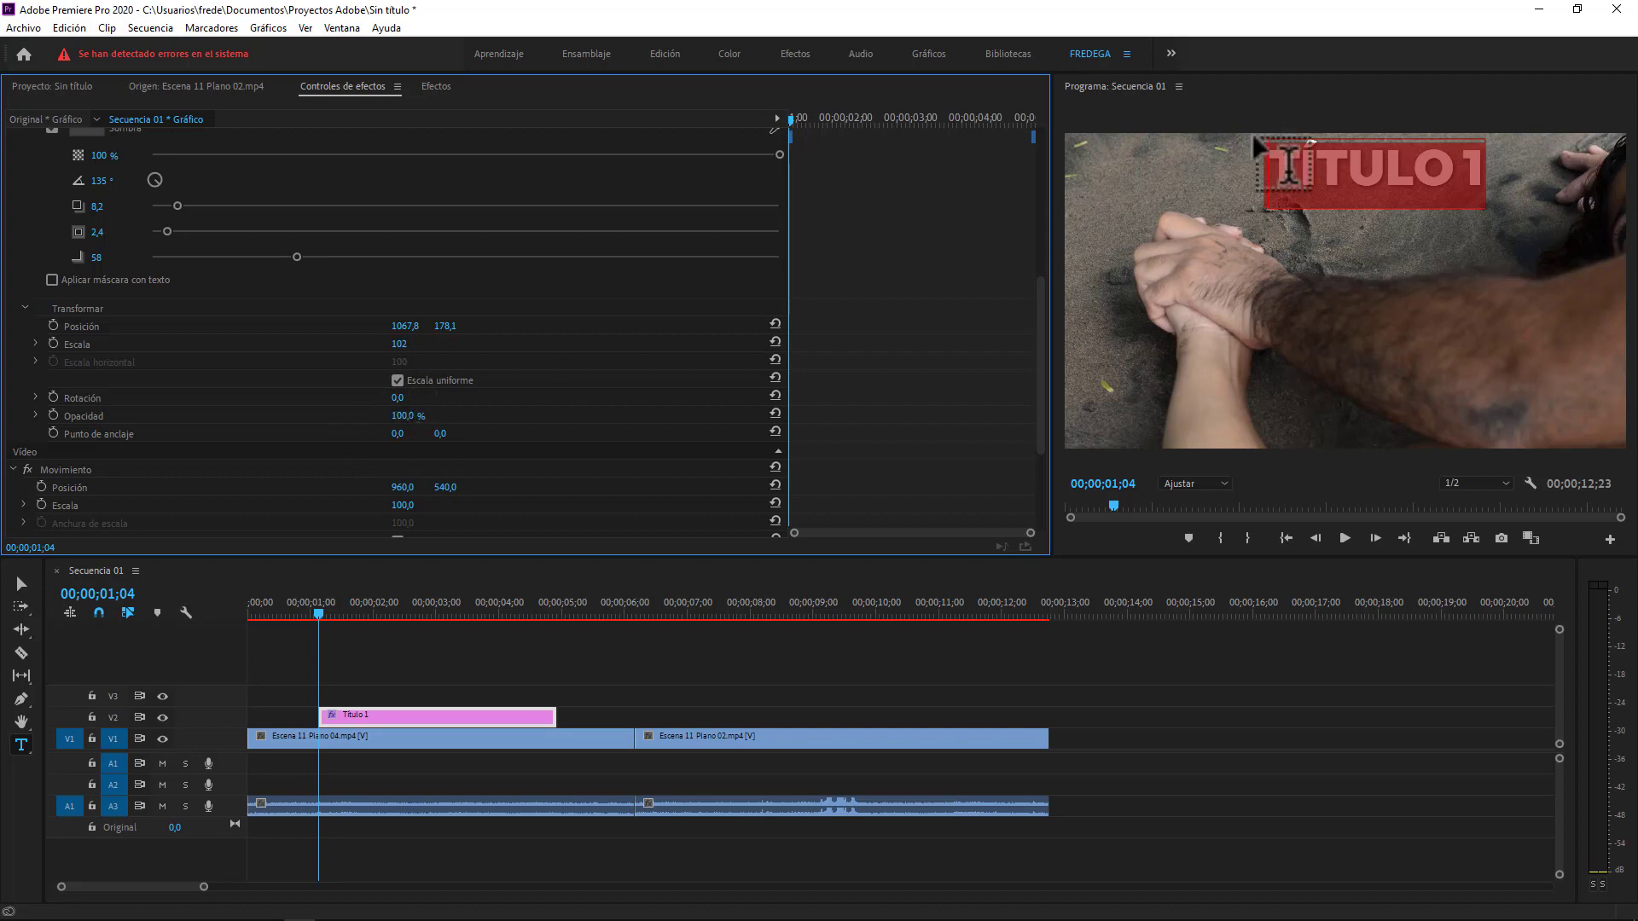
pyautogui.click(22, 583)
pyautogui.moveTo(1375, 180); pyautogui.dragTo(1369, 171)
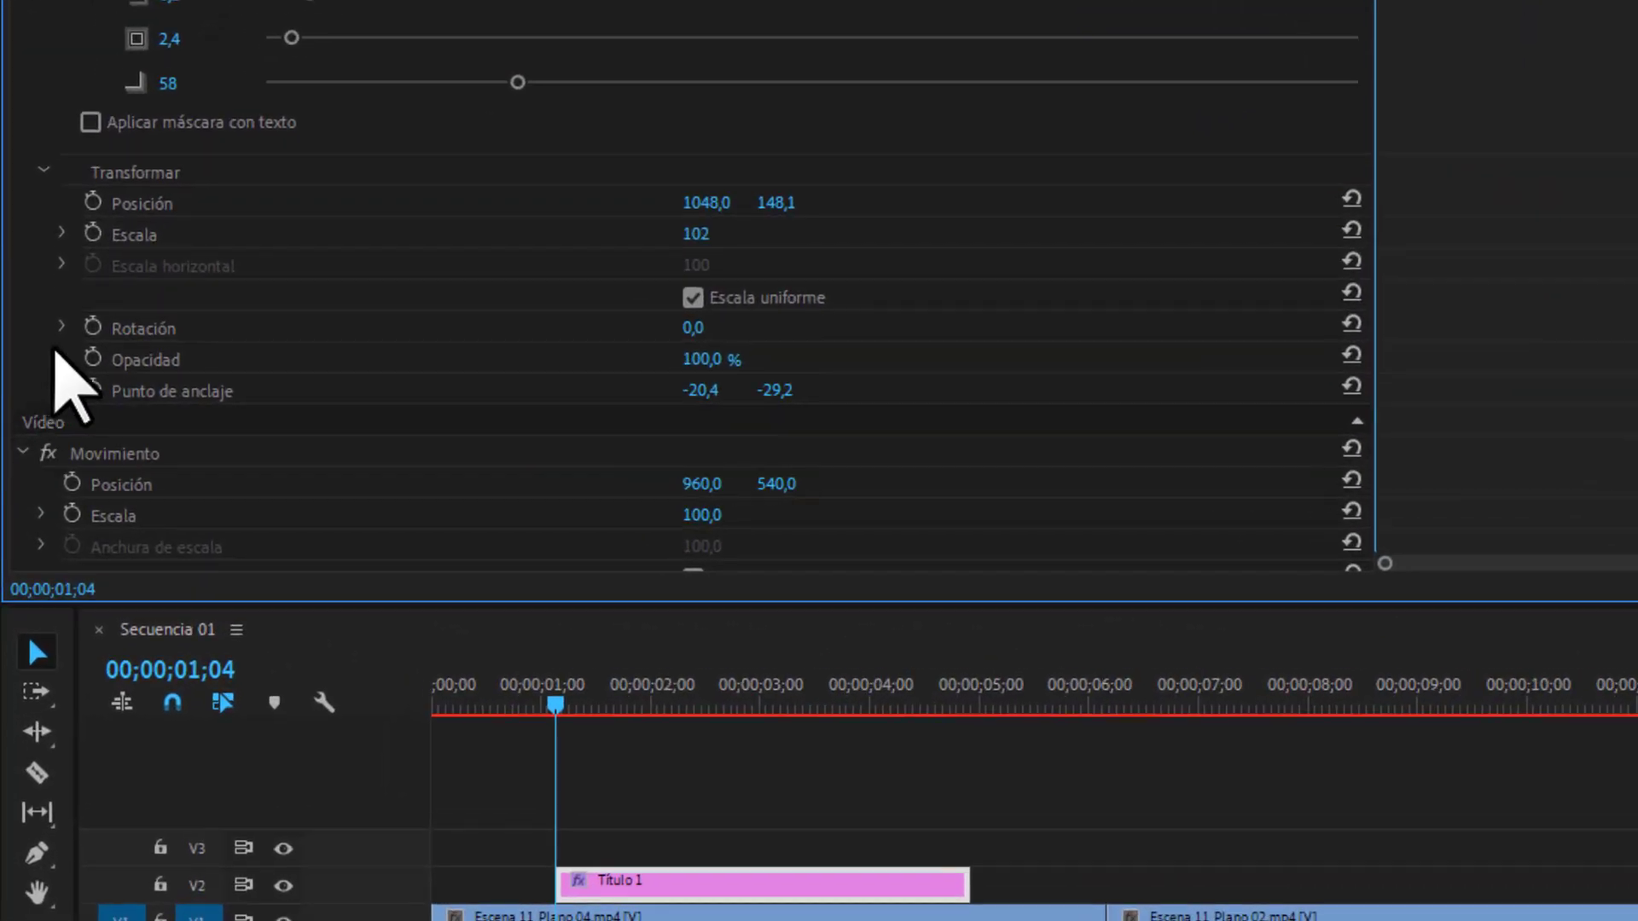
# Start opacity keyframing and add 100% opacity keyframes at 02;04 and 03;21
pyautogui.click(92, 358)
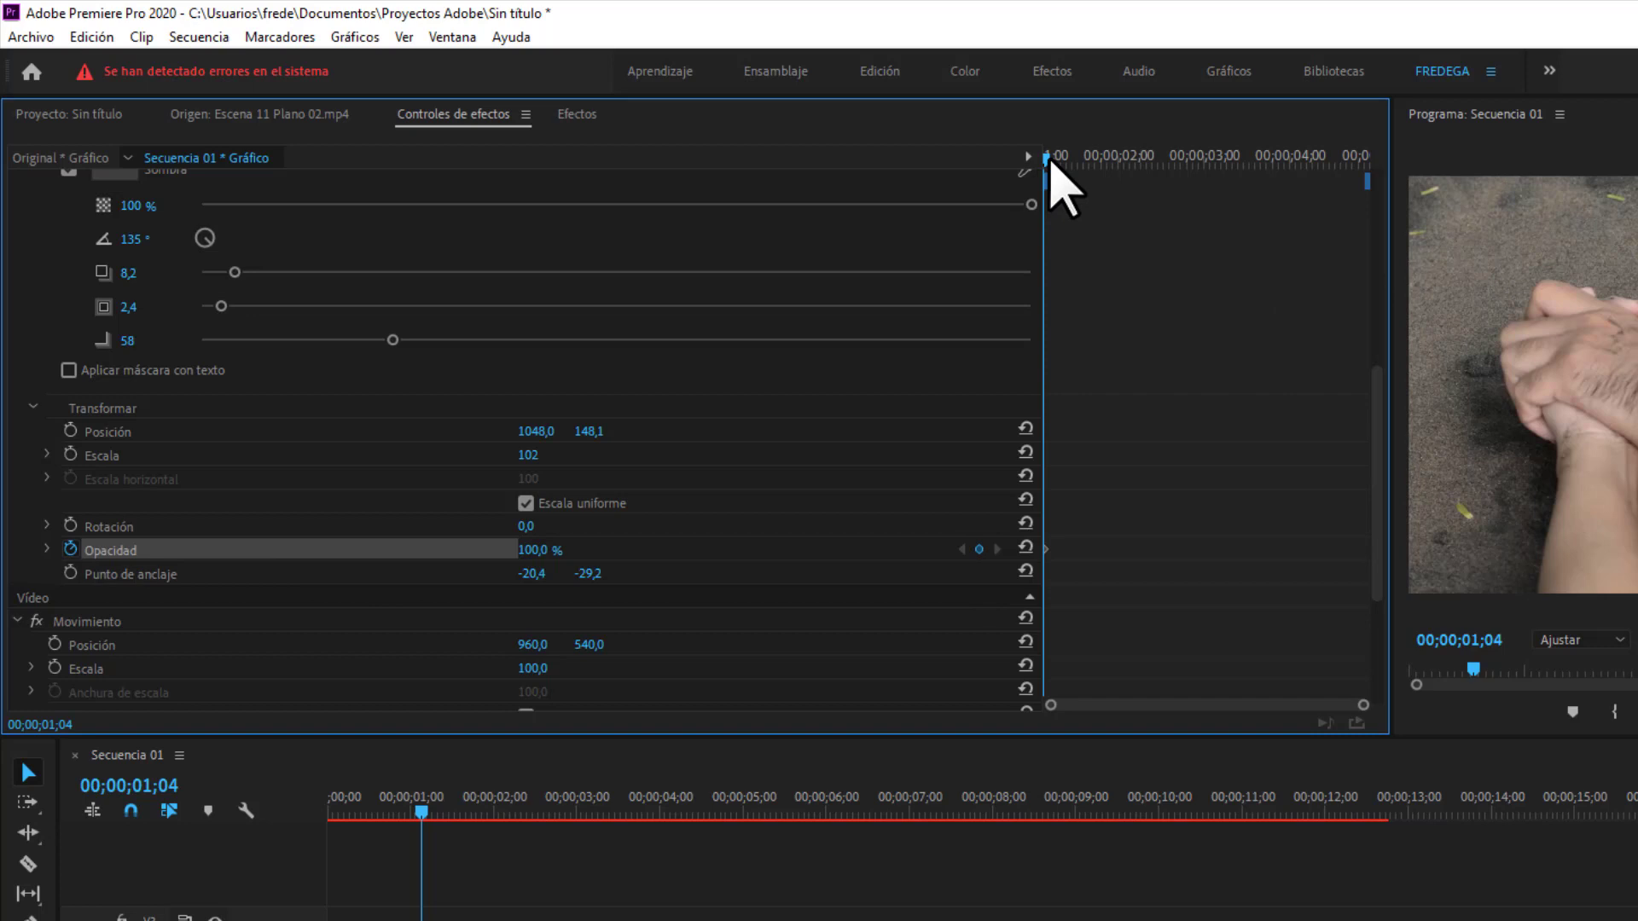
pyautogui.moveTo(1049, 160); pyautogui.dragTo(1129, 162)
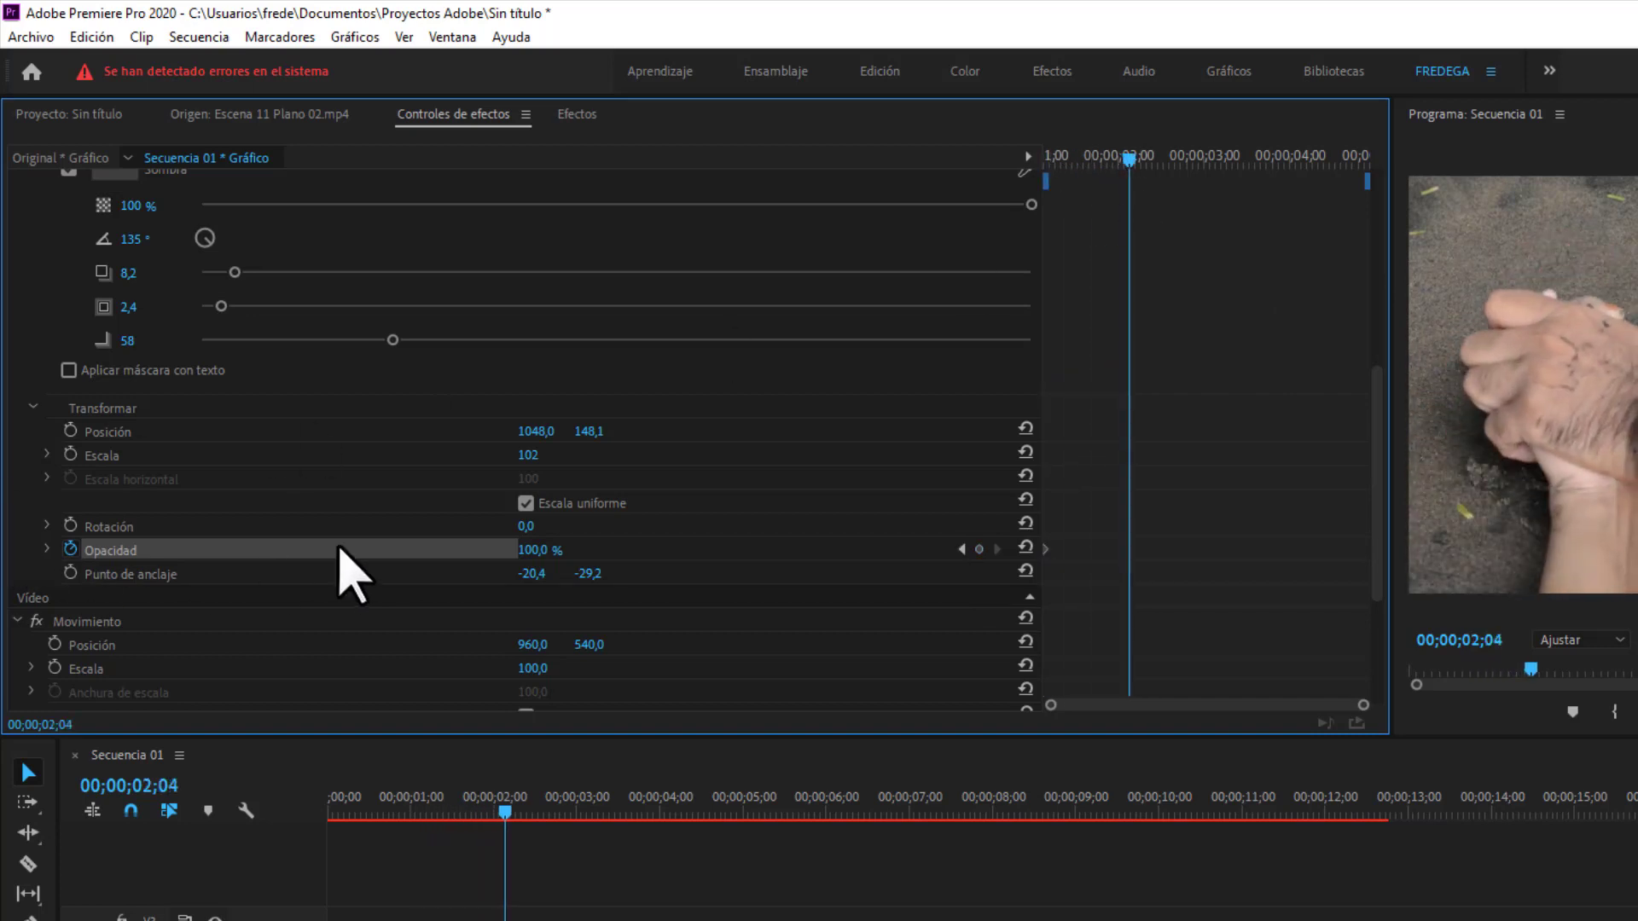
pyautogui.click(979, 549)
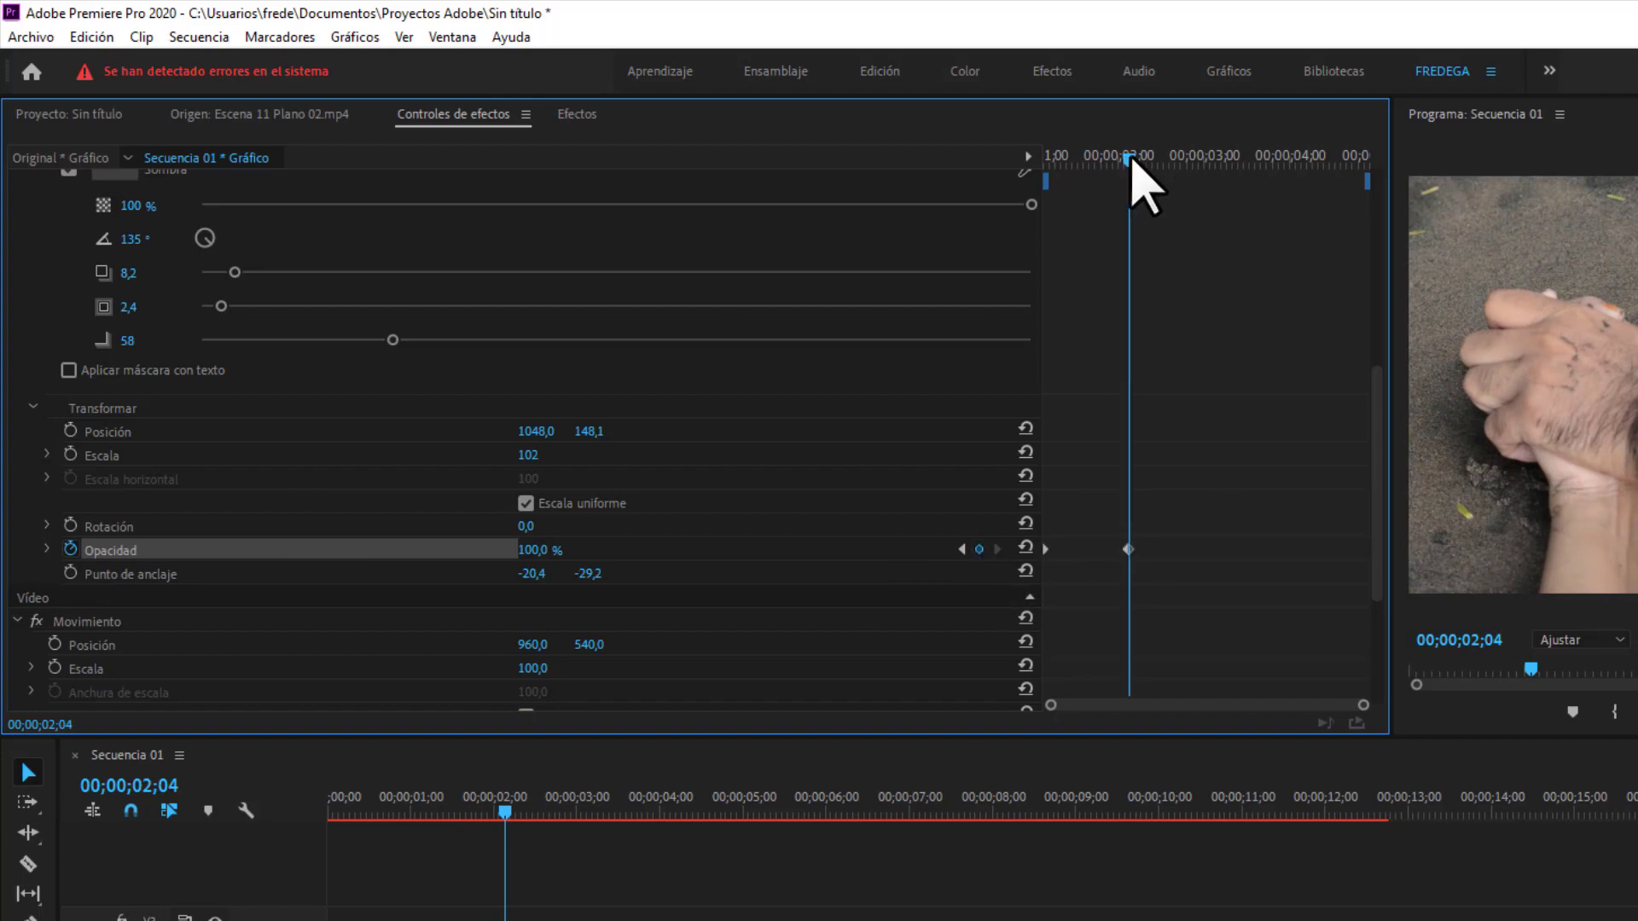
pyautogui.moveTo(1134, 160); pyautogui.dragTo(1264, 166)
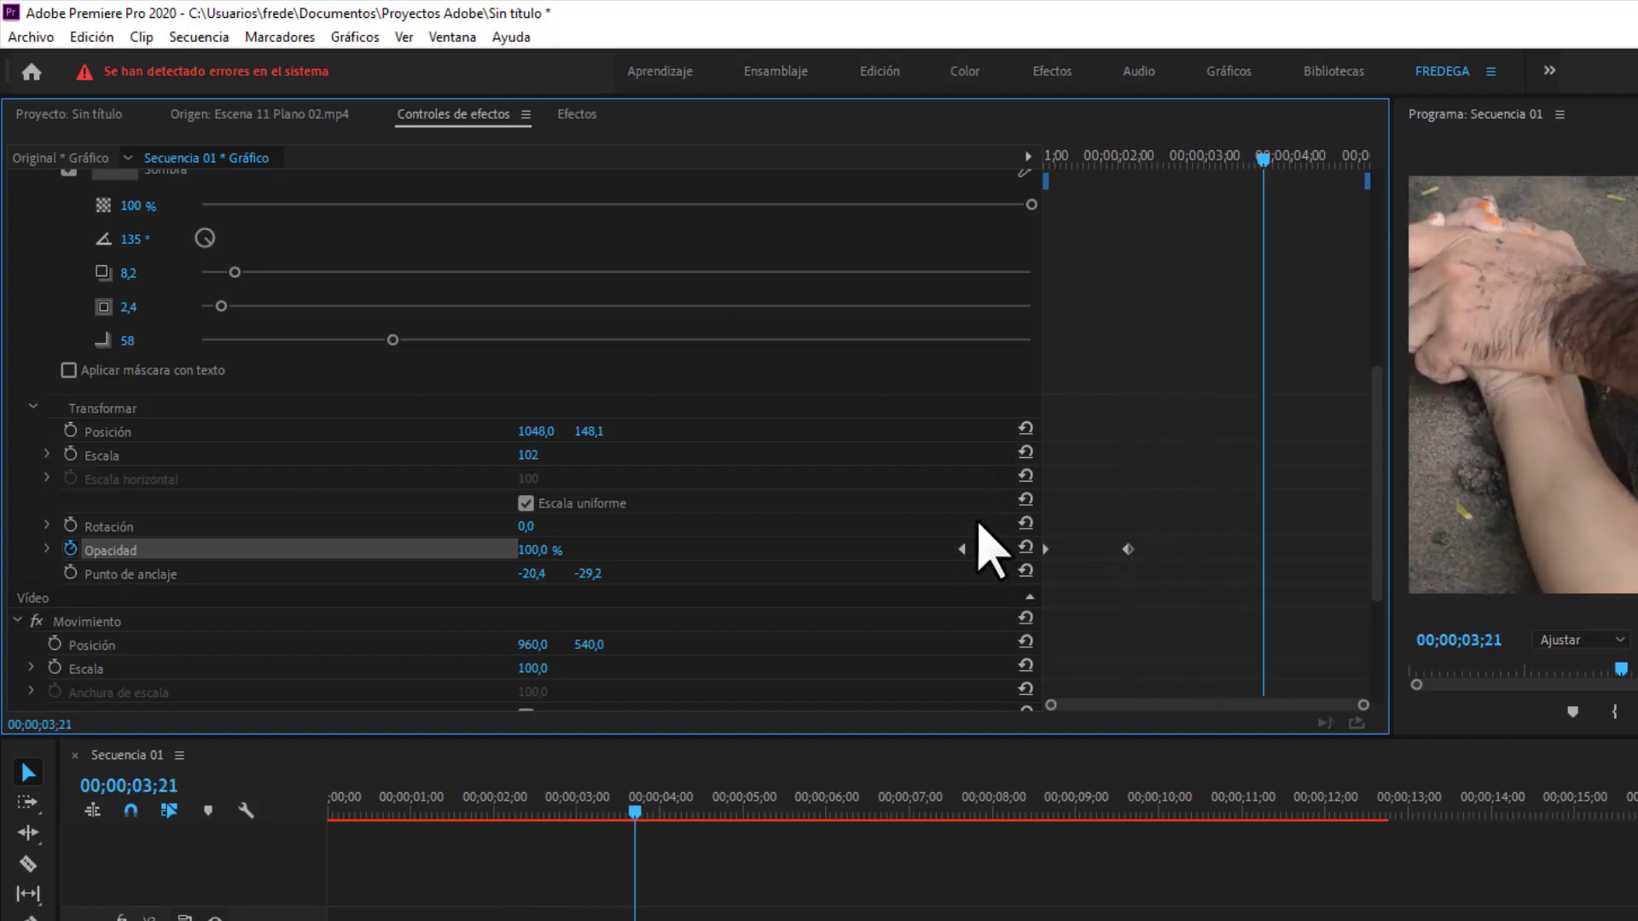
pyautogui.click(979, 550)
# Add a 0% opacity keyframe at 04;26, the title's last frame
pyautogui.moveTo(1264, 162); pyautogui.dragTo(1368, 162)
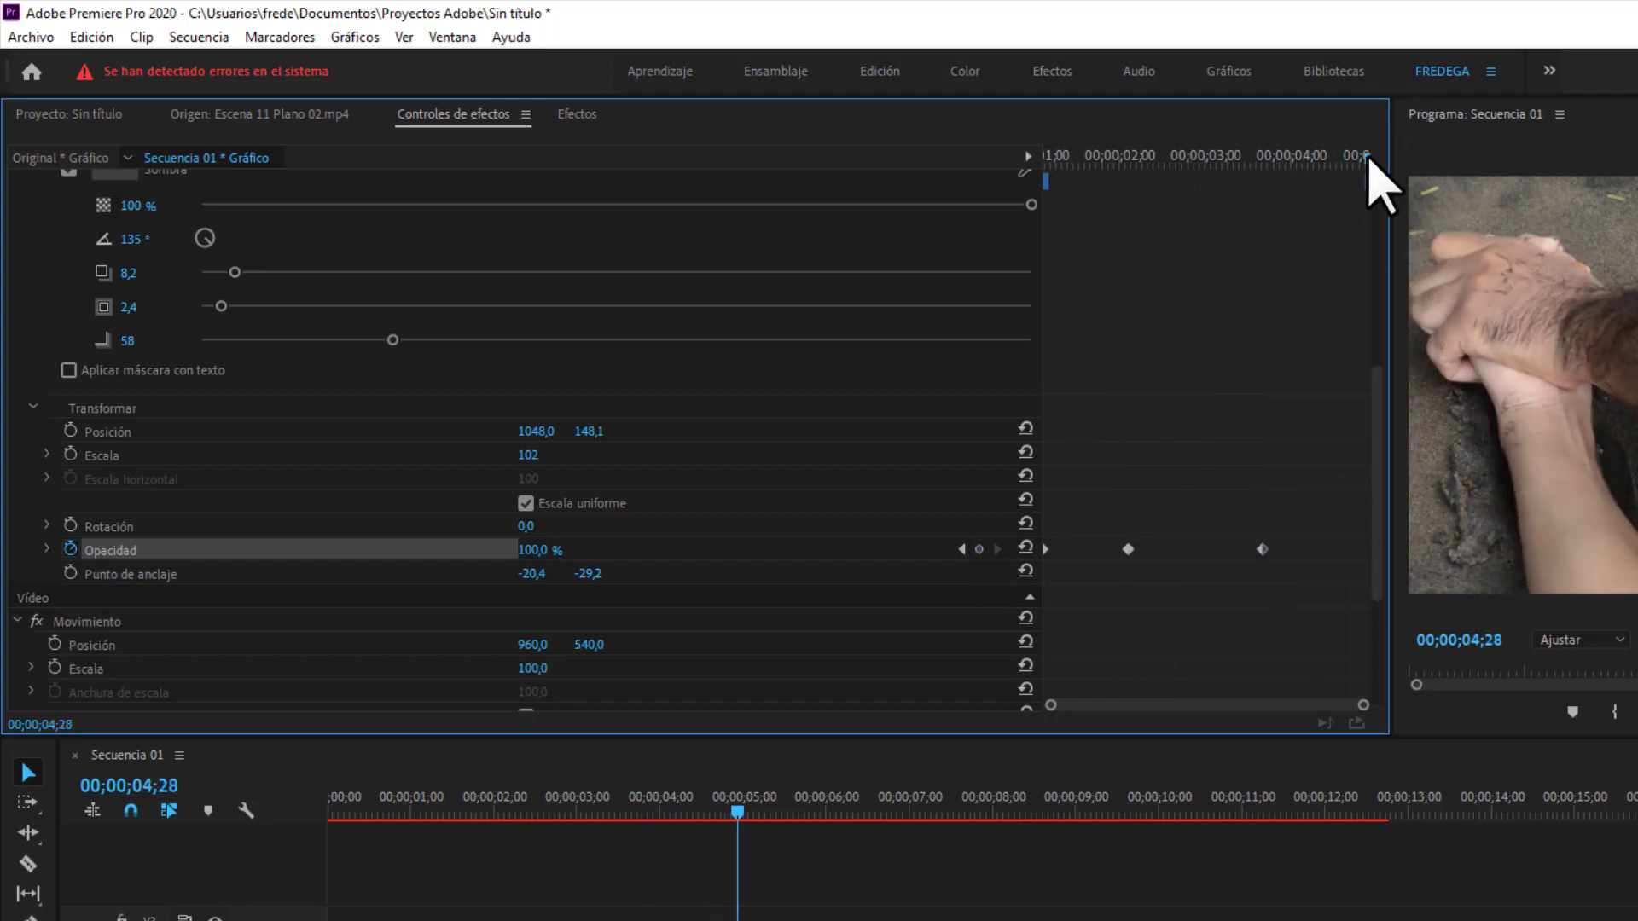
pyautogui.click(1363, 161)
pyautogui.click(979, 549)
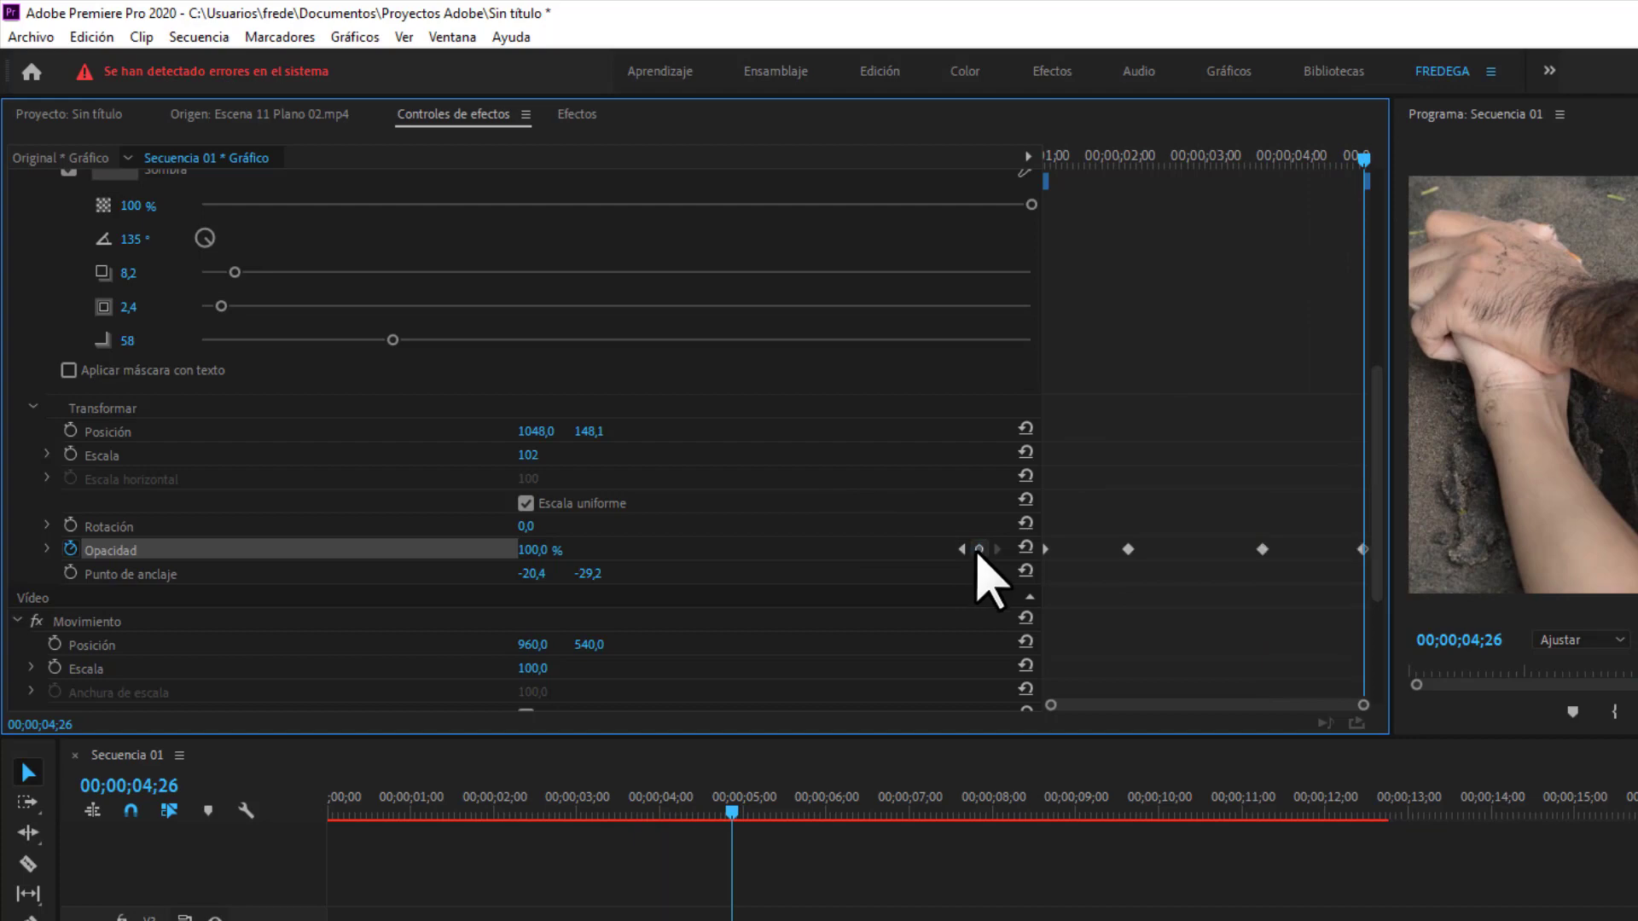
pyautogui.moveTo(531, 550); pyautogui.dragTo(481, 550)
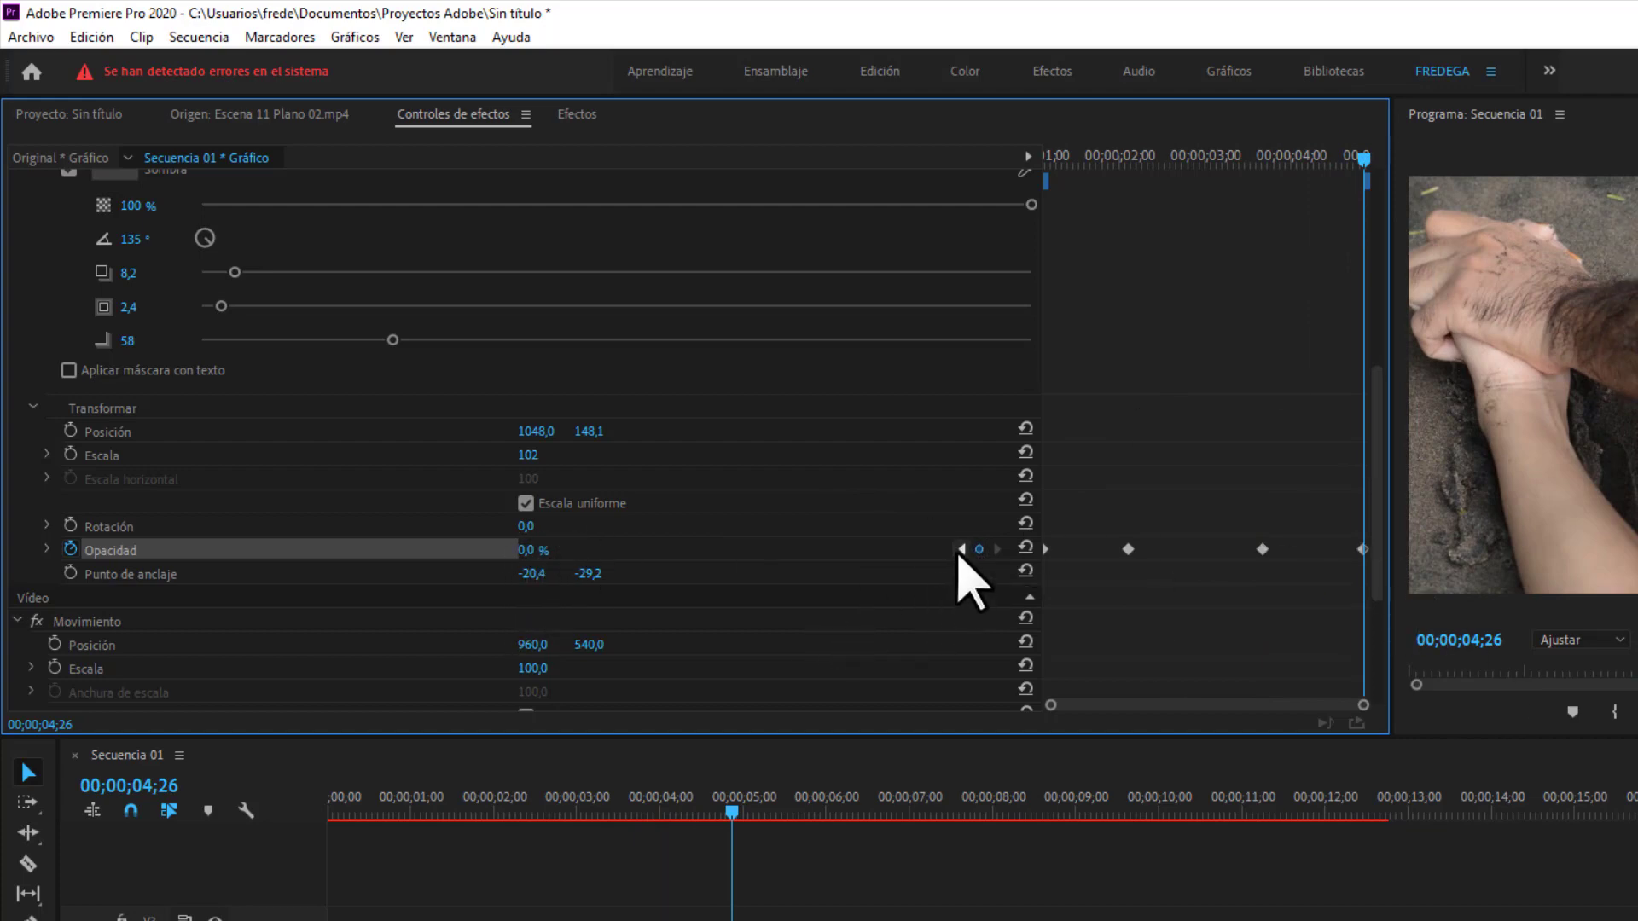
pyautogui.click(962, 550)
pyautogui.click(961, 549)
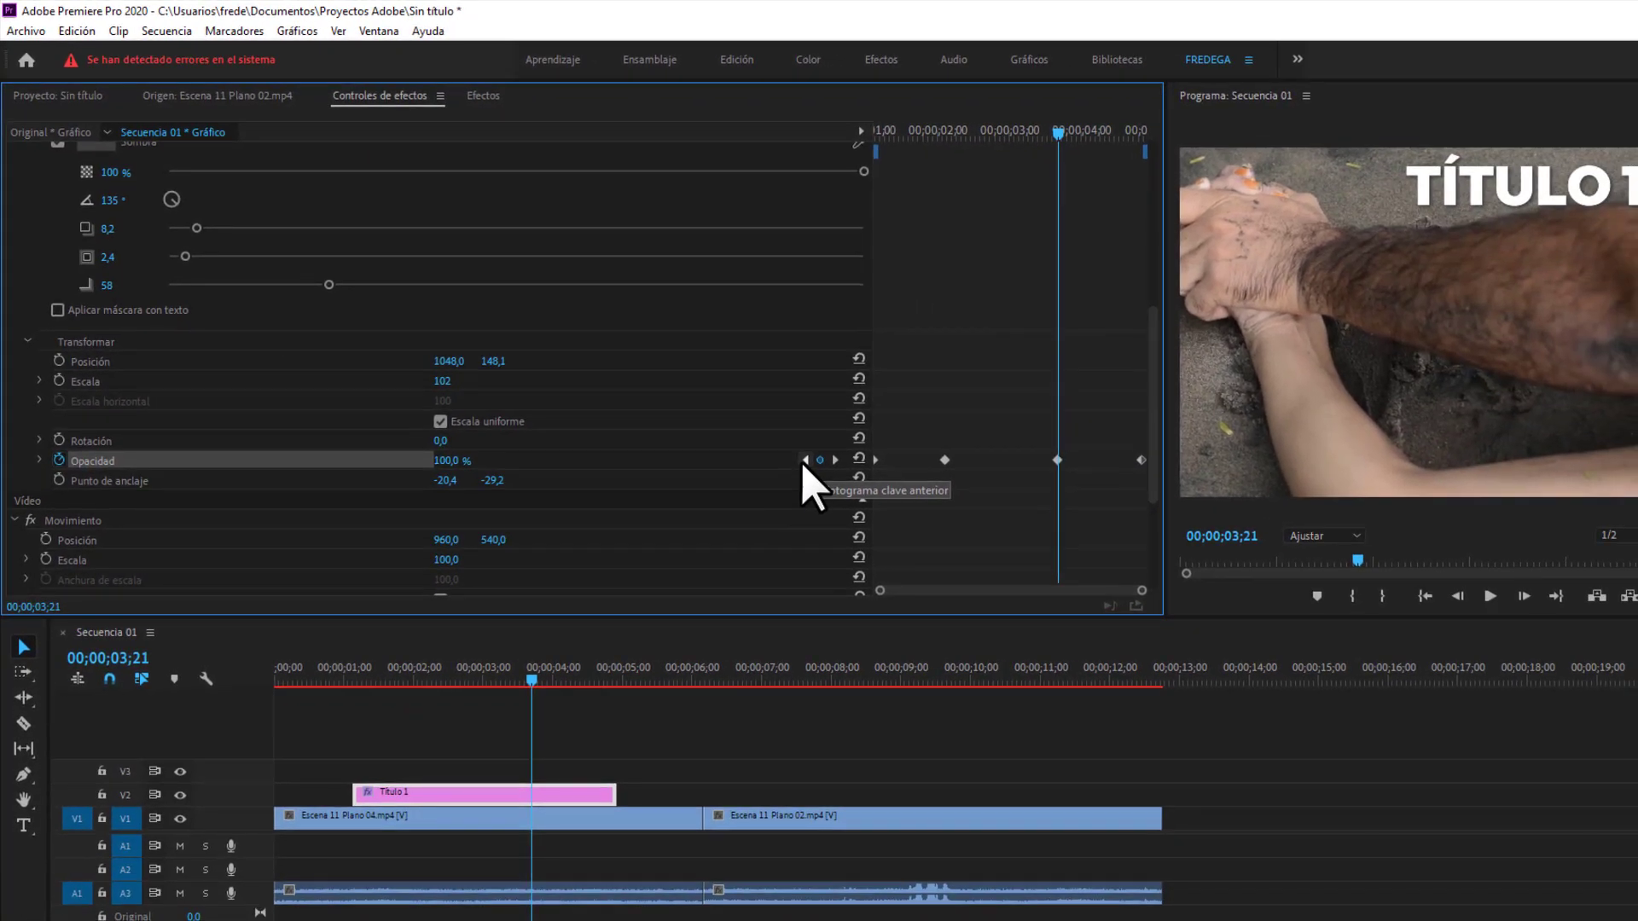
# Set the first opacity keyframe at 01;04 to 0% and preview the fade-in
pyautogui.click(804, 460)
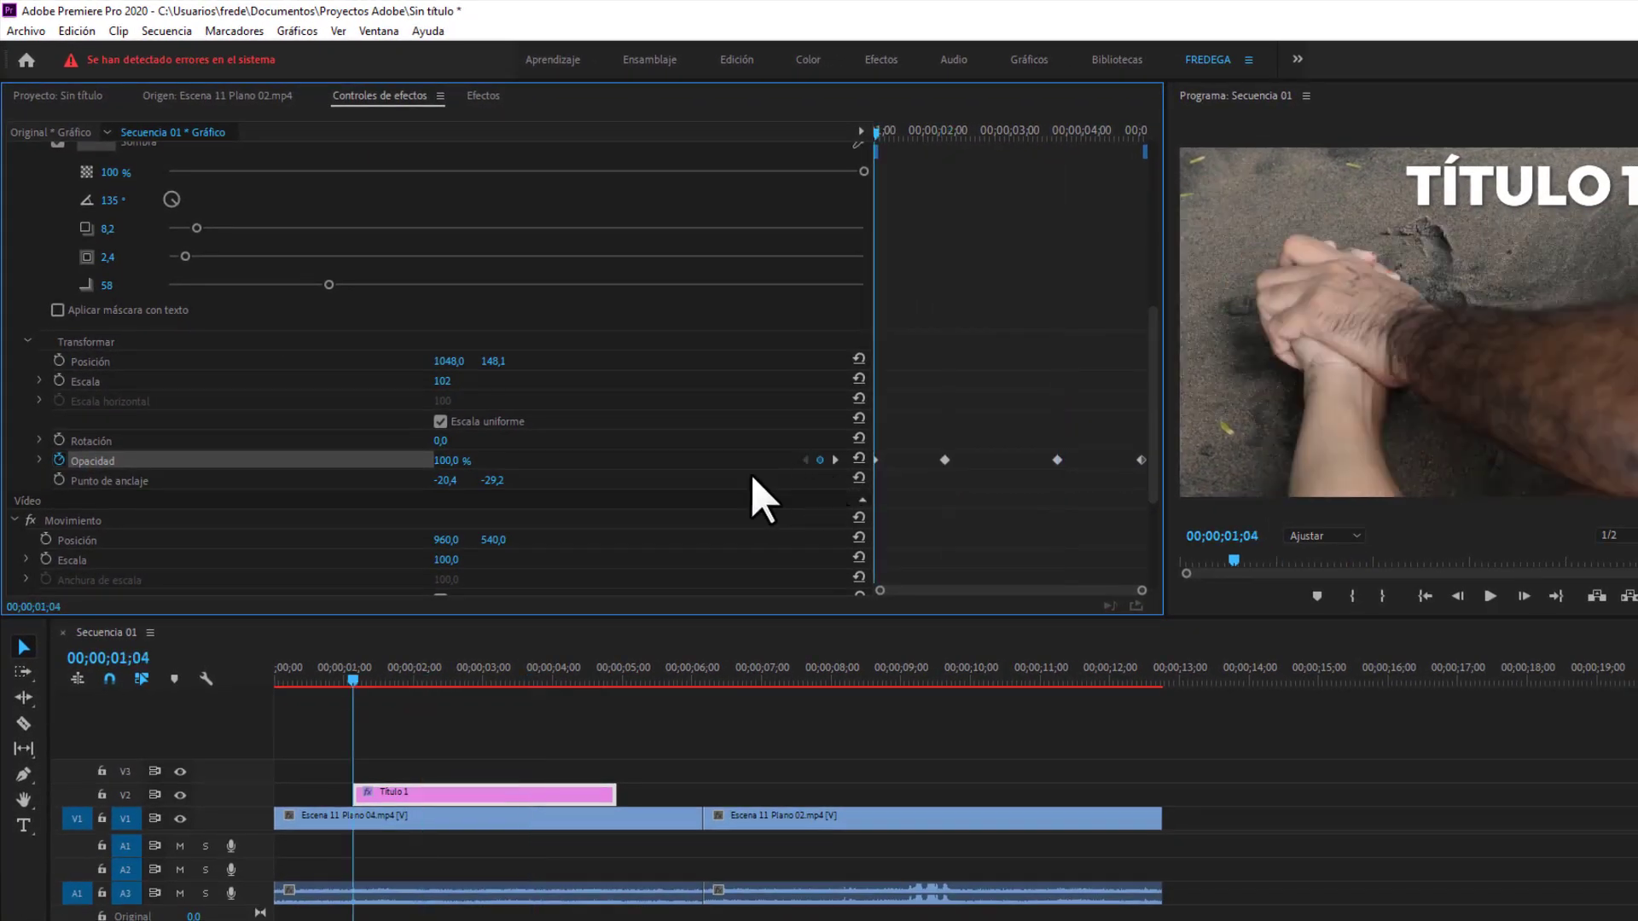
pyautogui.moveTo(454, 461)
pyautogui.mouseDown()
pyautogui.moveTo(468, 461)
pyautogui.moveTo(443, 460)
pyautogui.mouseUp()
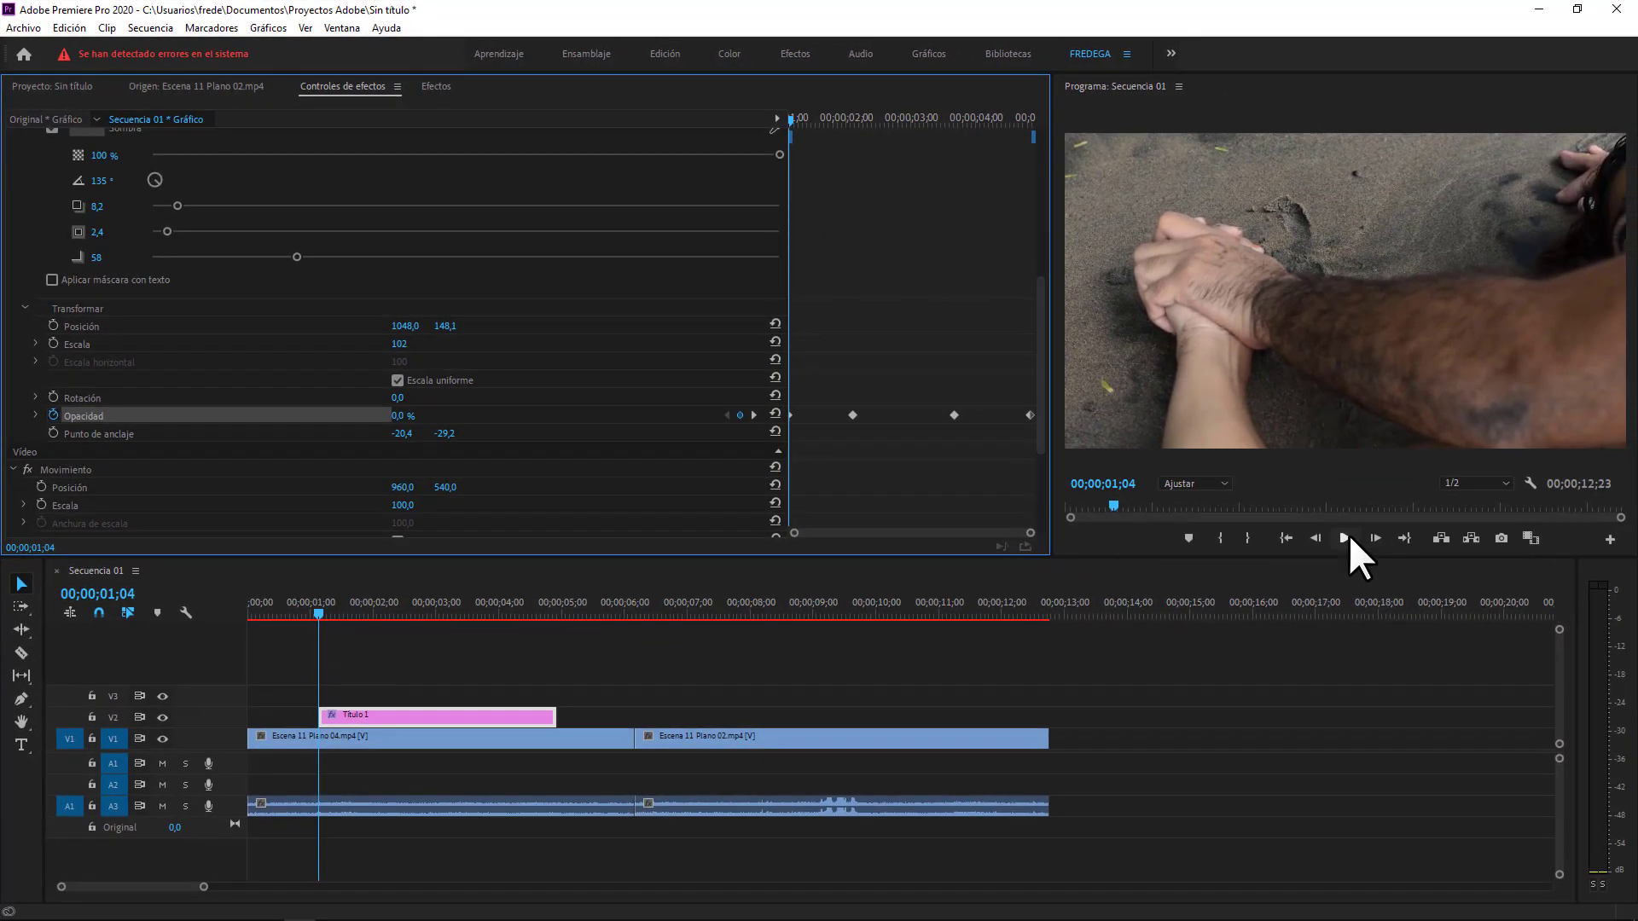
pyautogui.click(1345, 537)
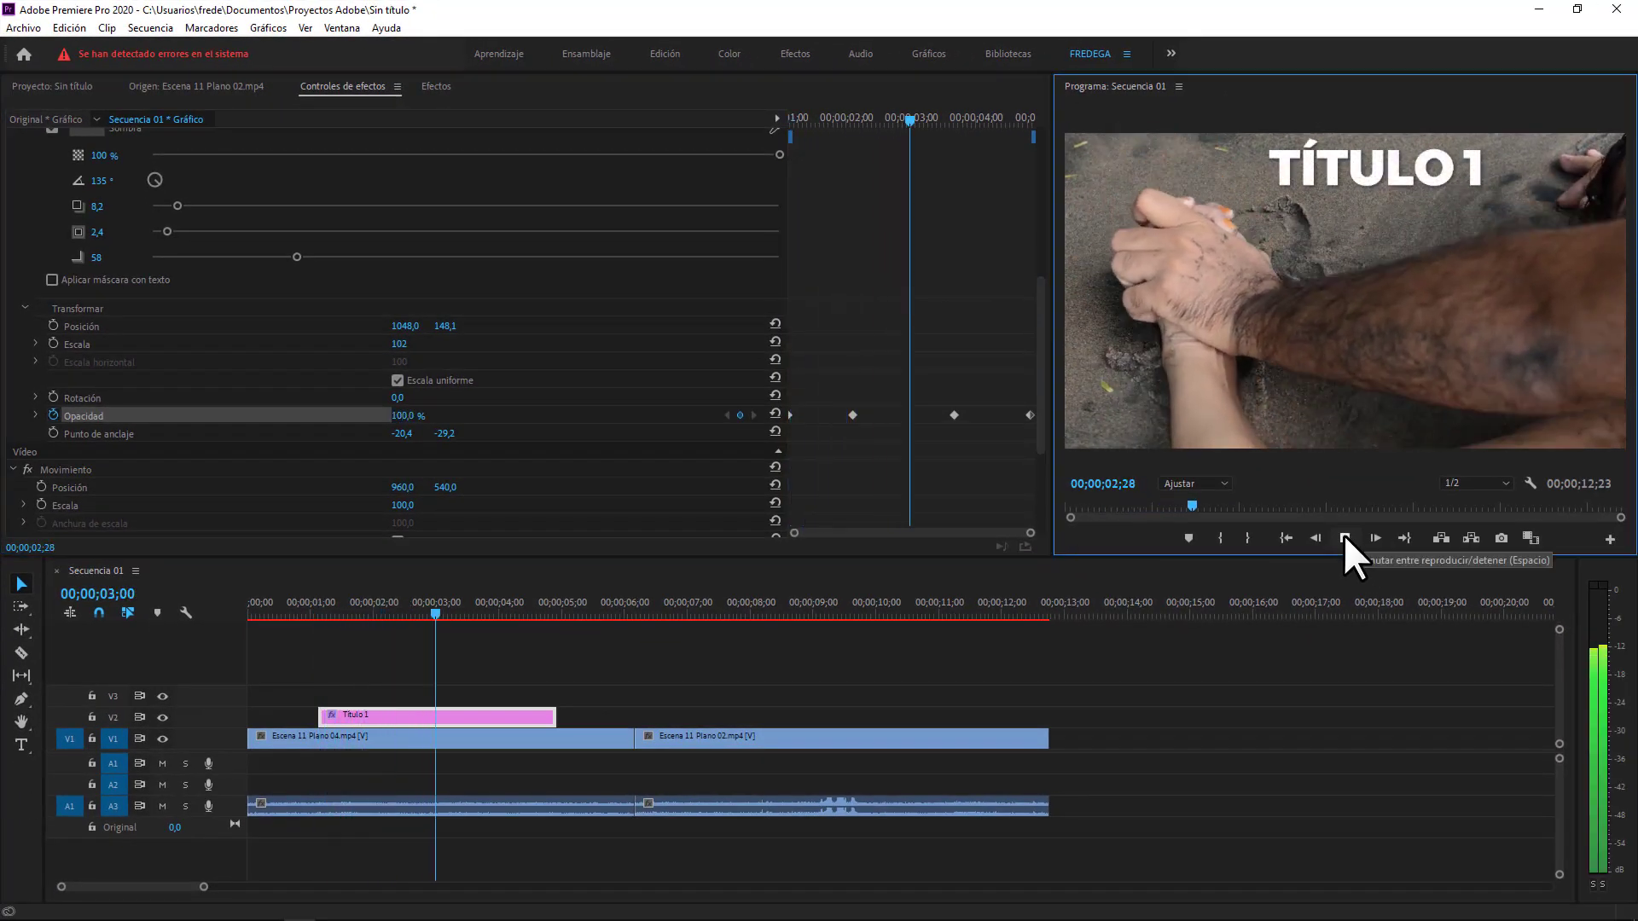
pyautogui.click(1344, 538)
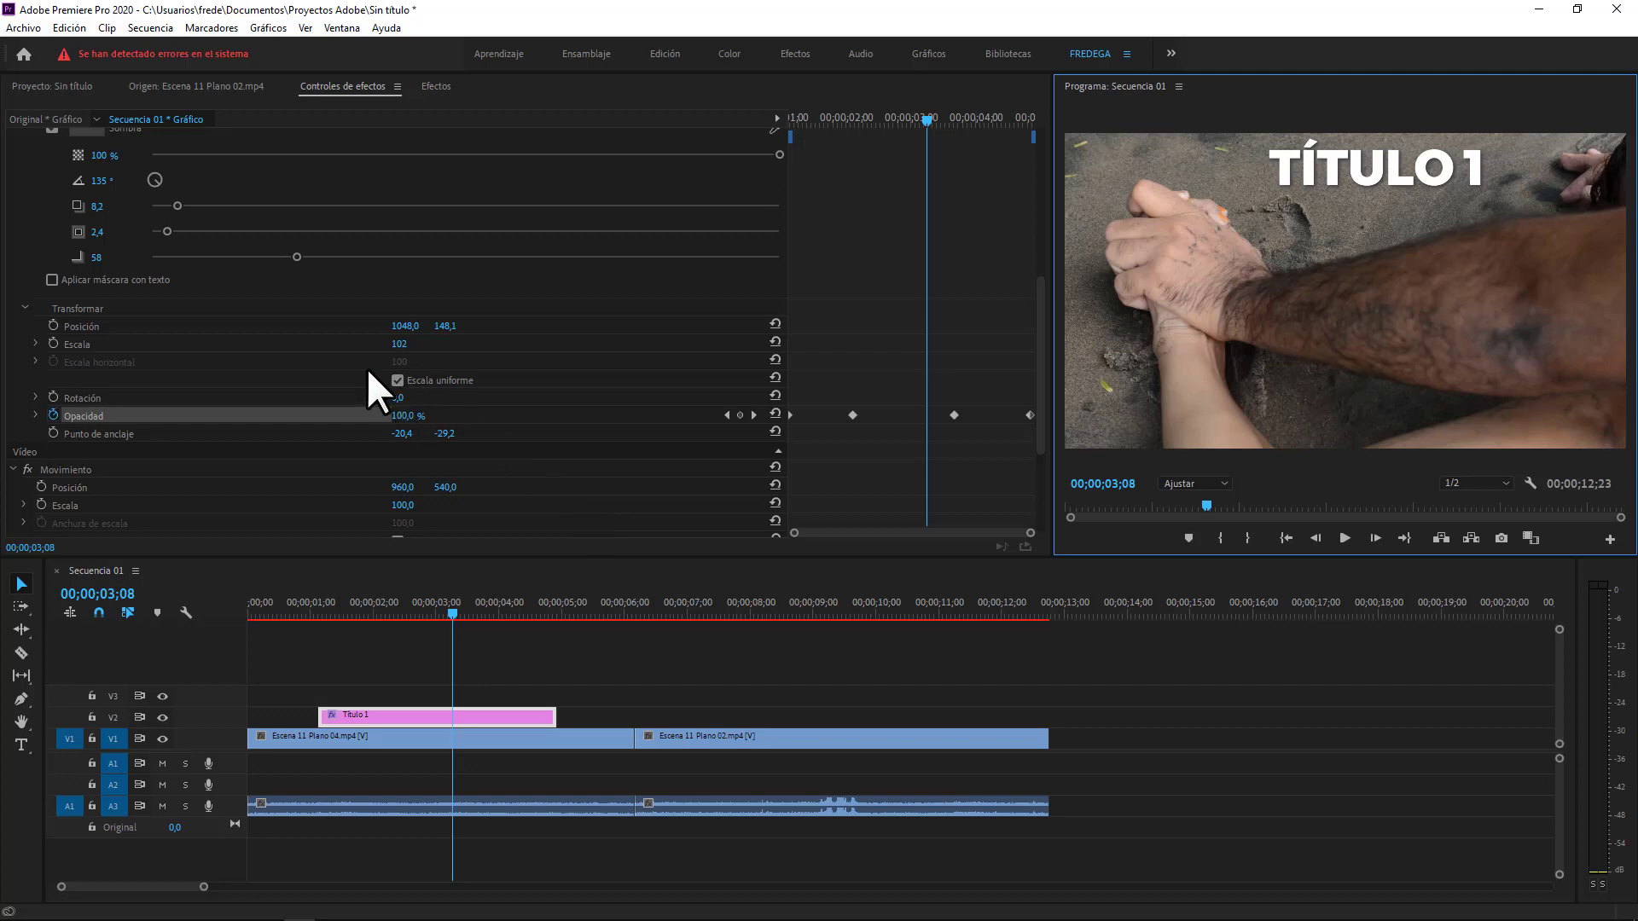
# Return to the title's start at 01;04 and start Scale keyframing there
pyautogui.click(324, 607)
pyautogui.click(400, 607)
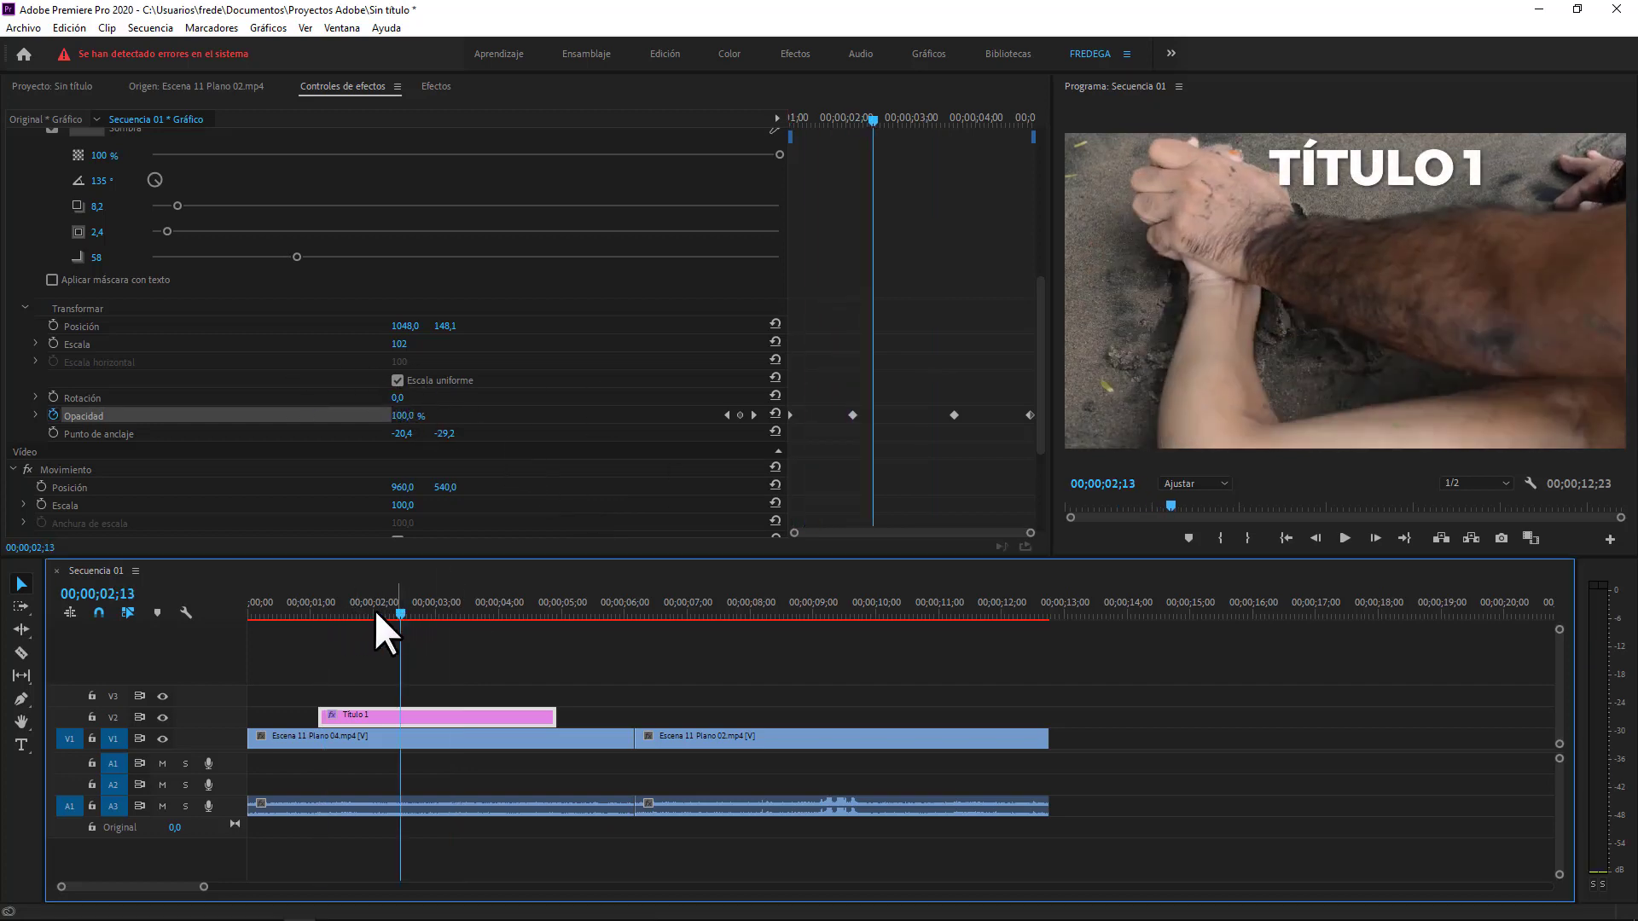
pyautogui.click(319, 609)
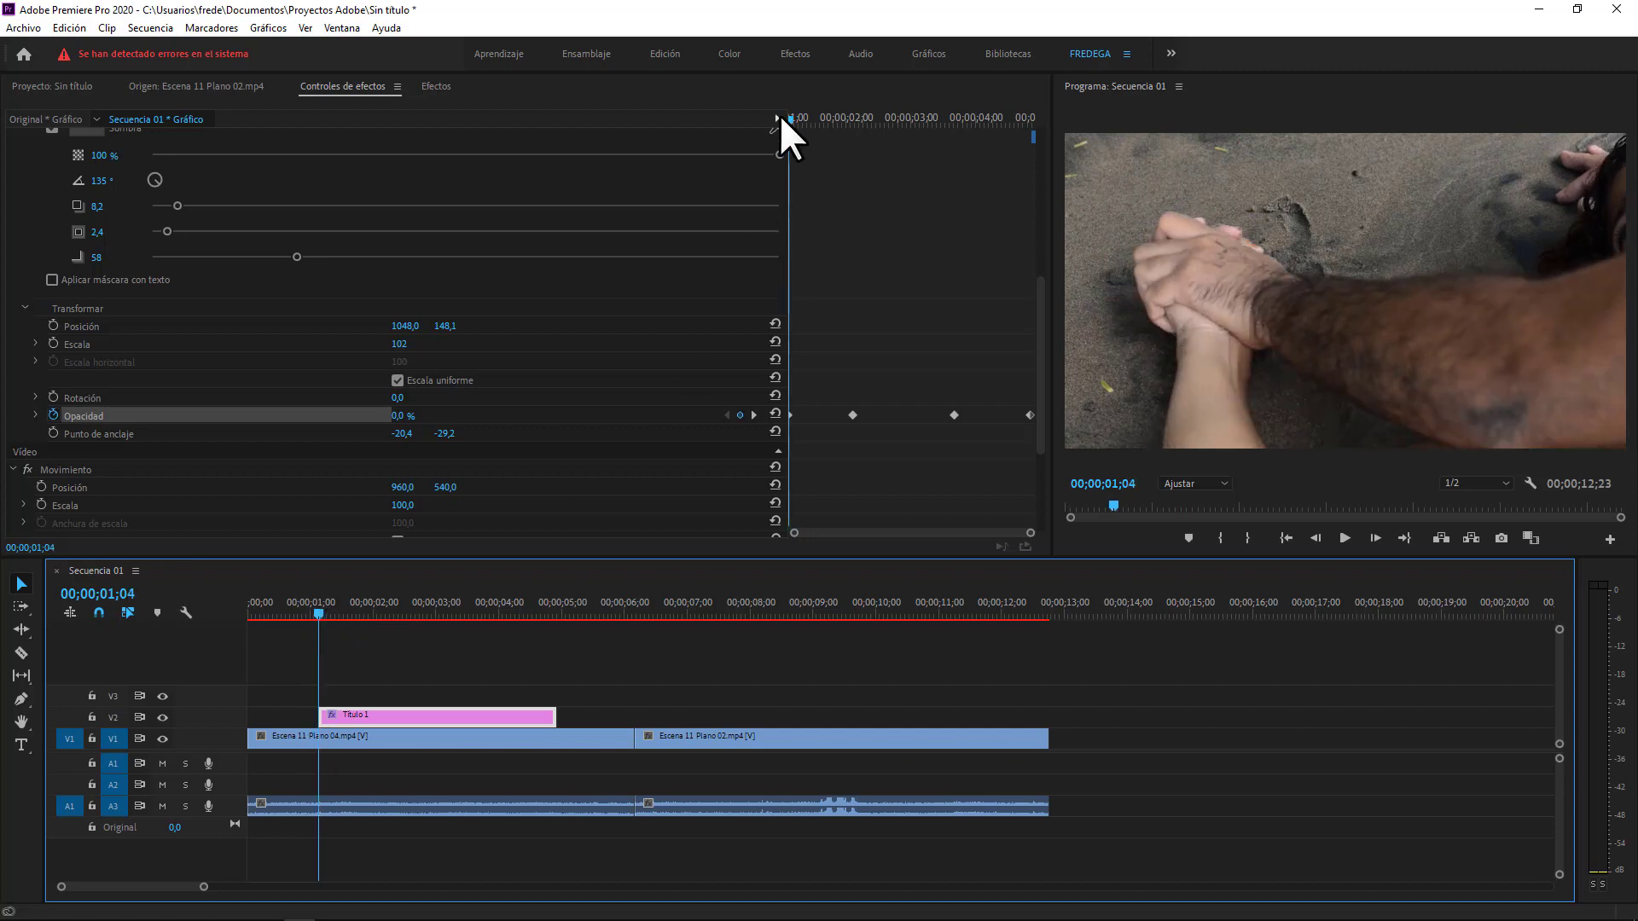
pyautogui.moveTo(785, 116); pyautogui.dragTo(779, 114)
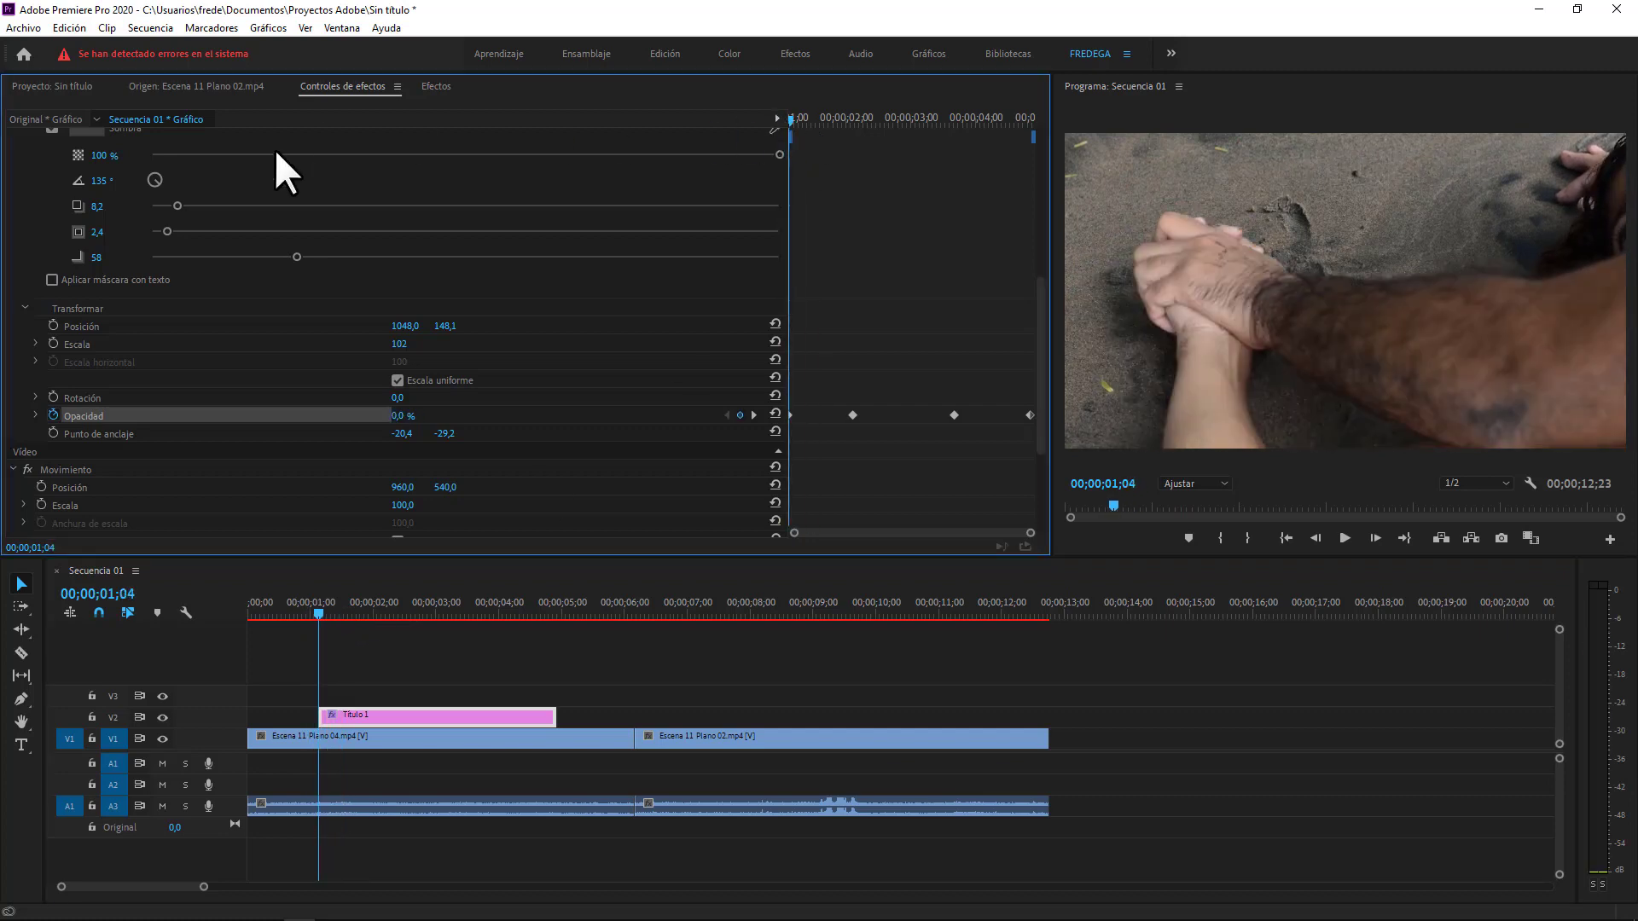
pyautogui.click(53, 341)
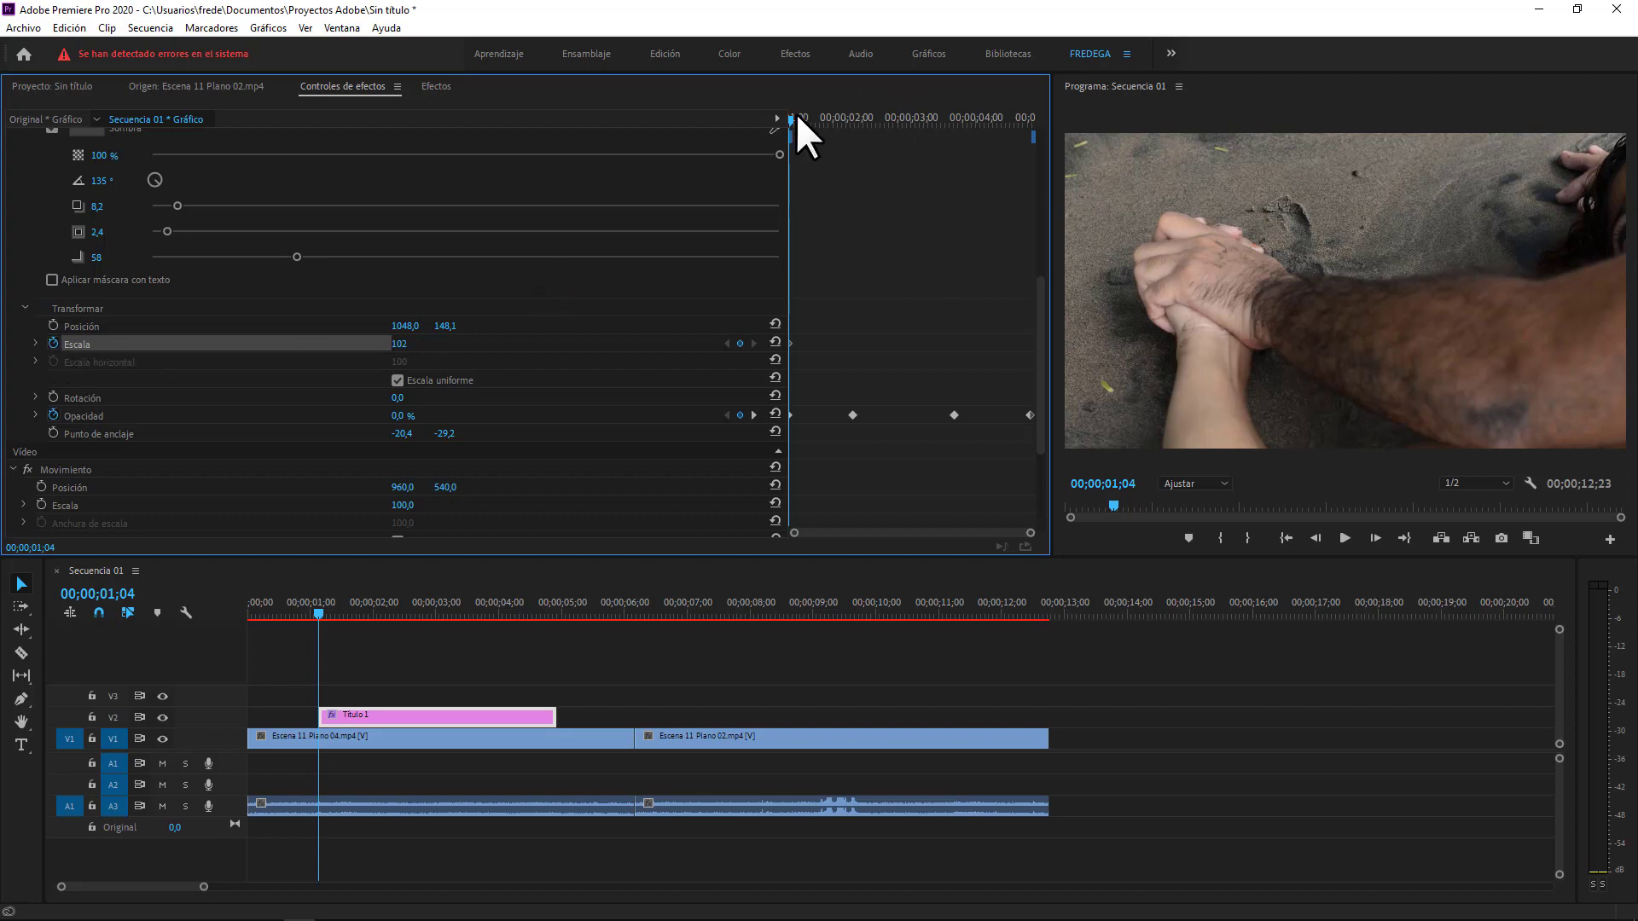
# Add a scale 135 keyframe at the clip's end so the title grows from 102, then preview
pyautogui.moveTo(792, 114); pyautogui.dragTo(977, 118)
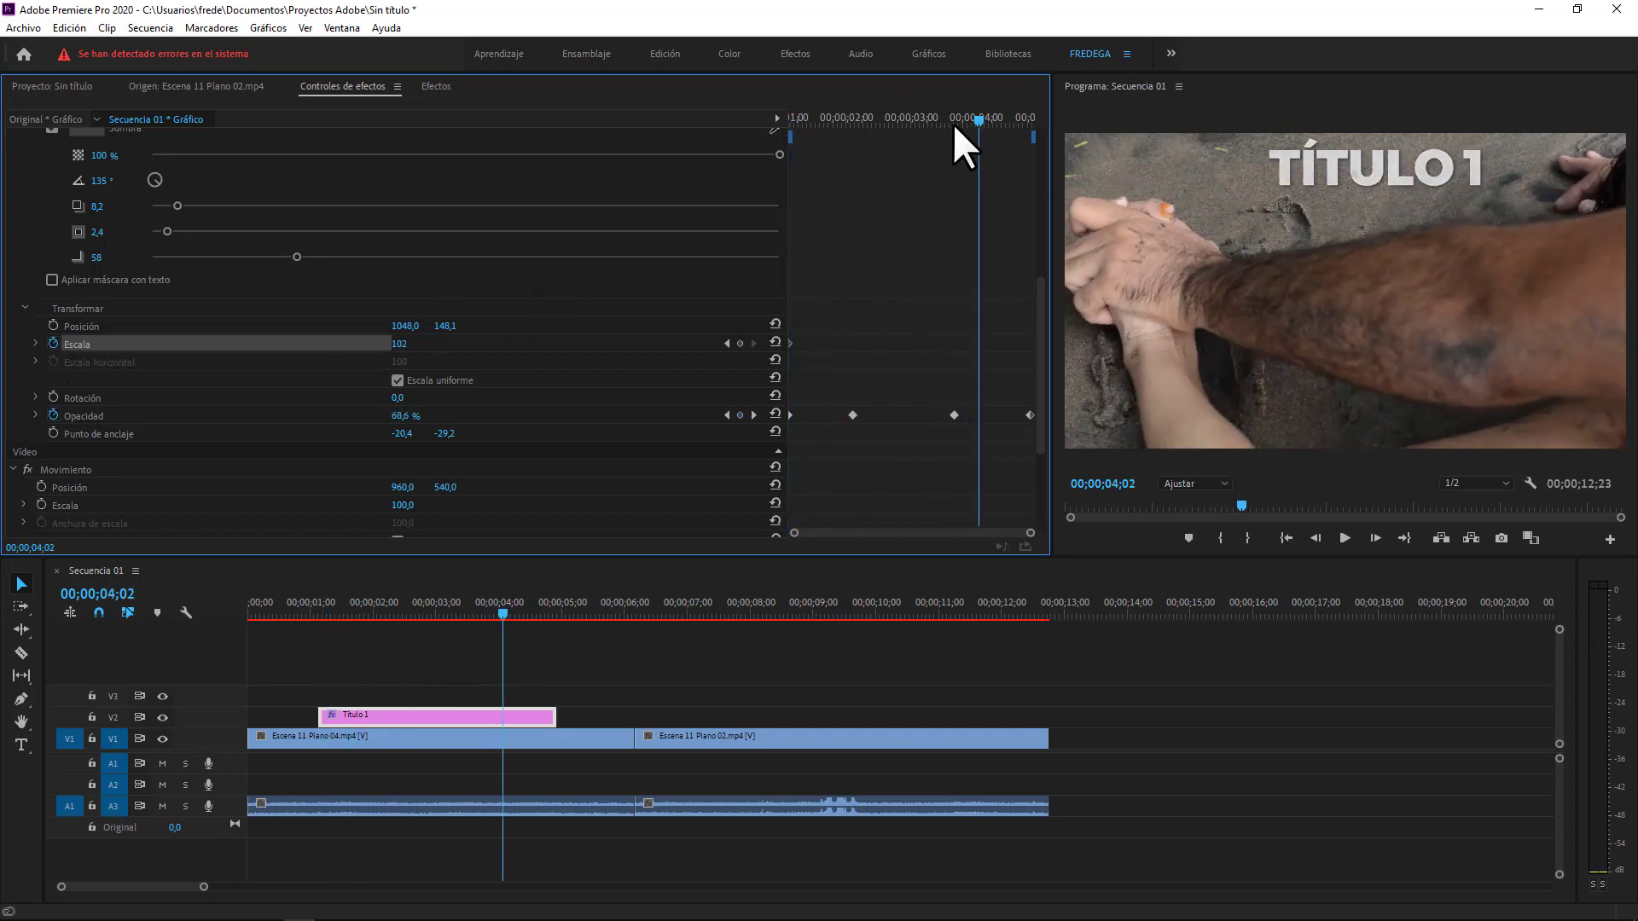
pyautogui.moveTo(397, 343); pyautogui.dragTo(500, 342)
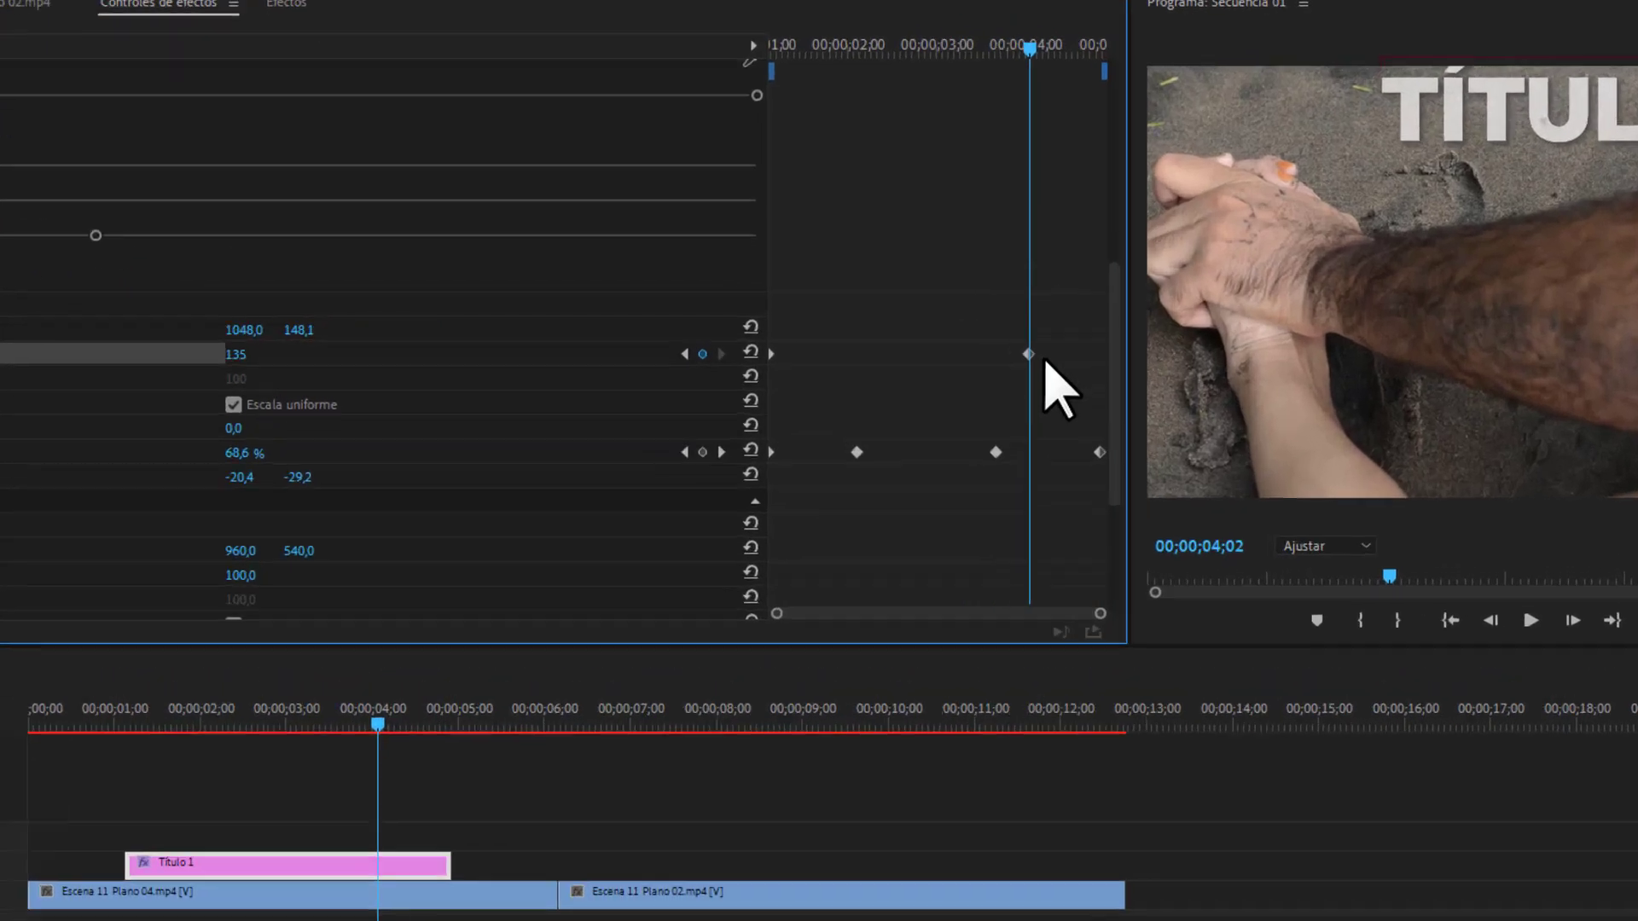
pyautogui.moveTo(980, 346); pyautogui.dragTo(928, 340)
pyautogui.moveTo(1047, 377)
pyautogui.mouseDown()
pyautogui.moveTo(944, 385)
pyautogui.moveTo(1303, 378)
pyautogui.mouseUp()
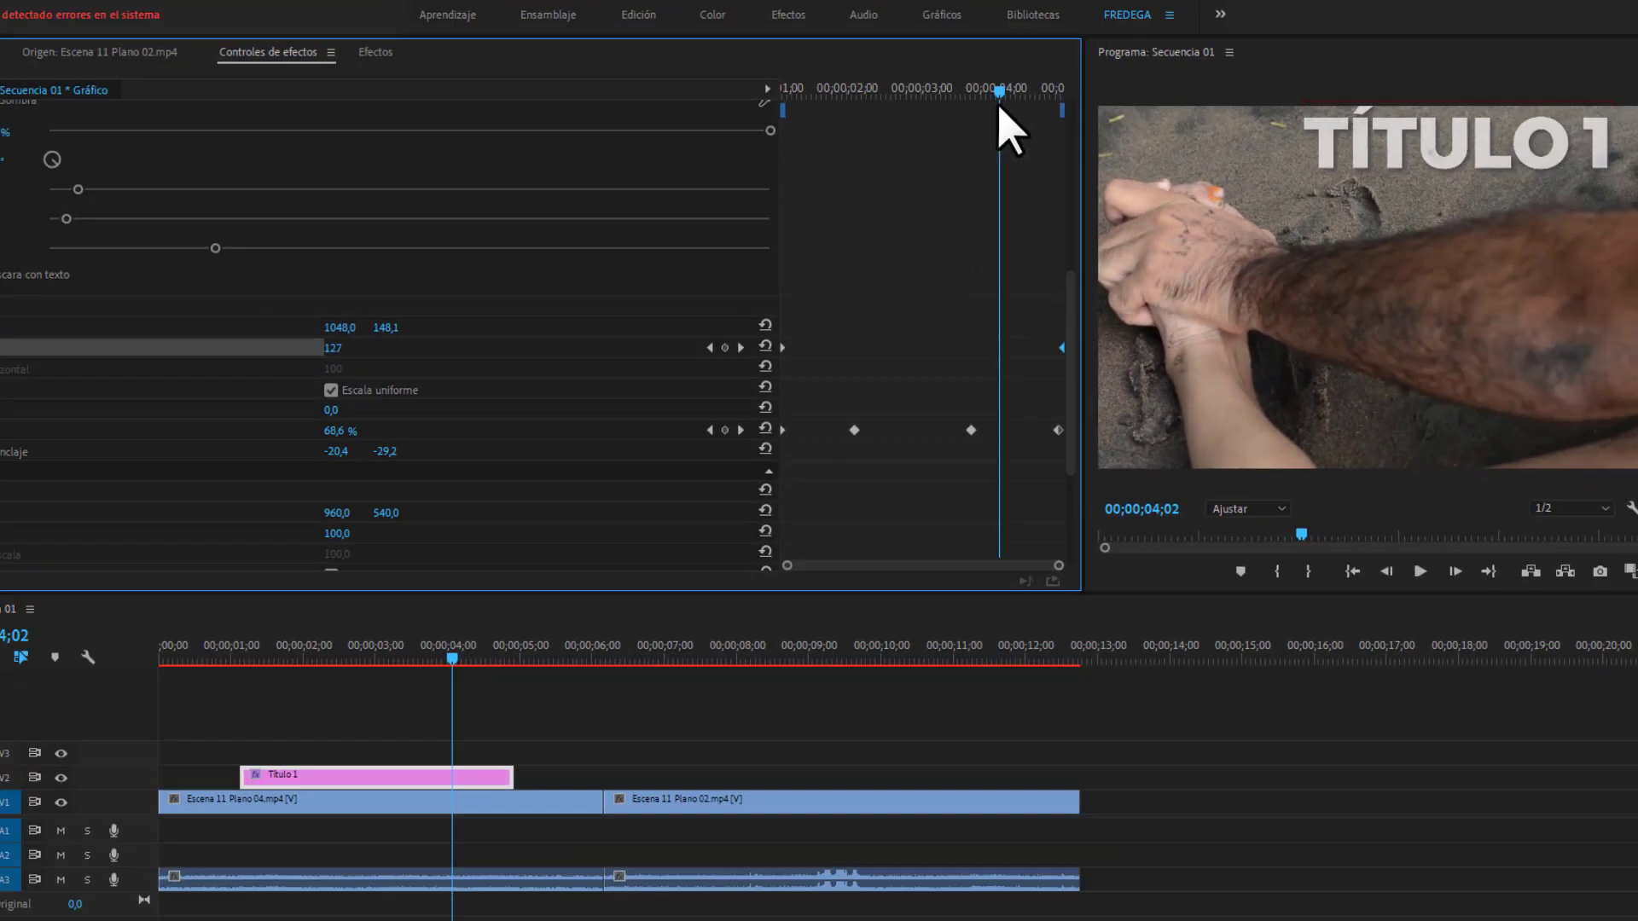
pyautogui.press('space')
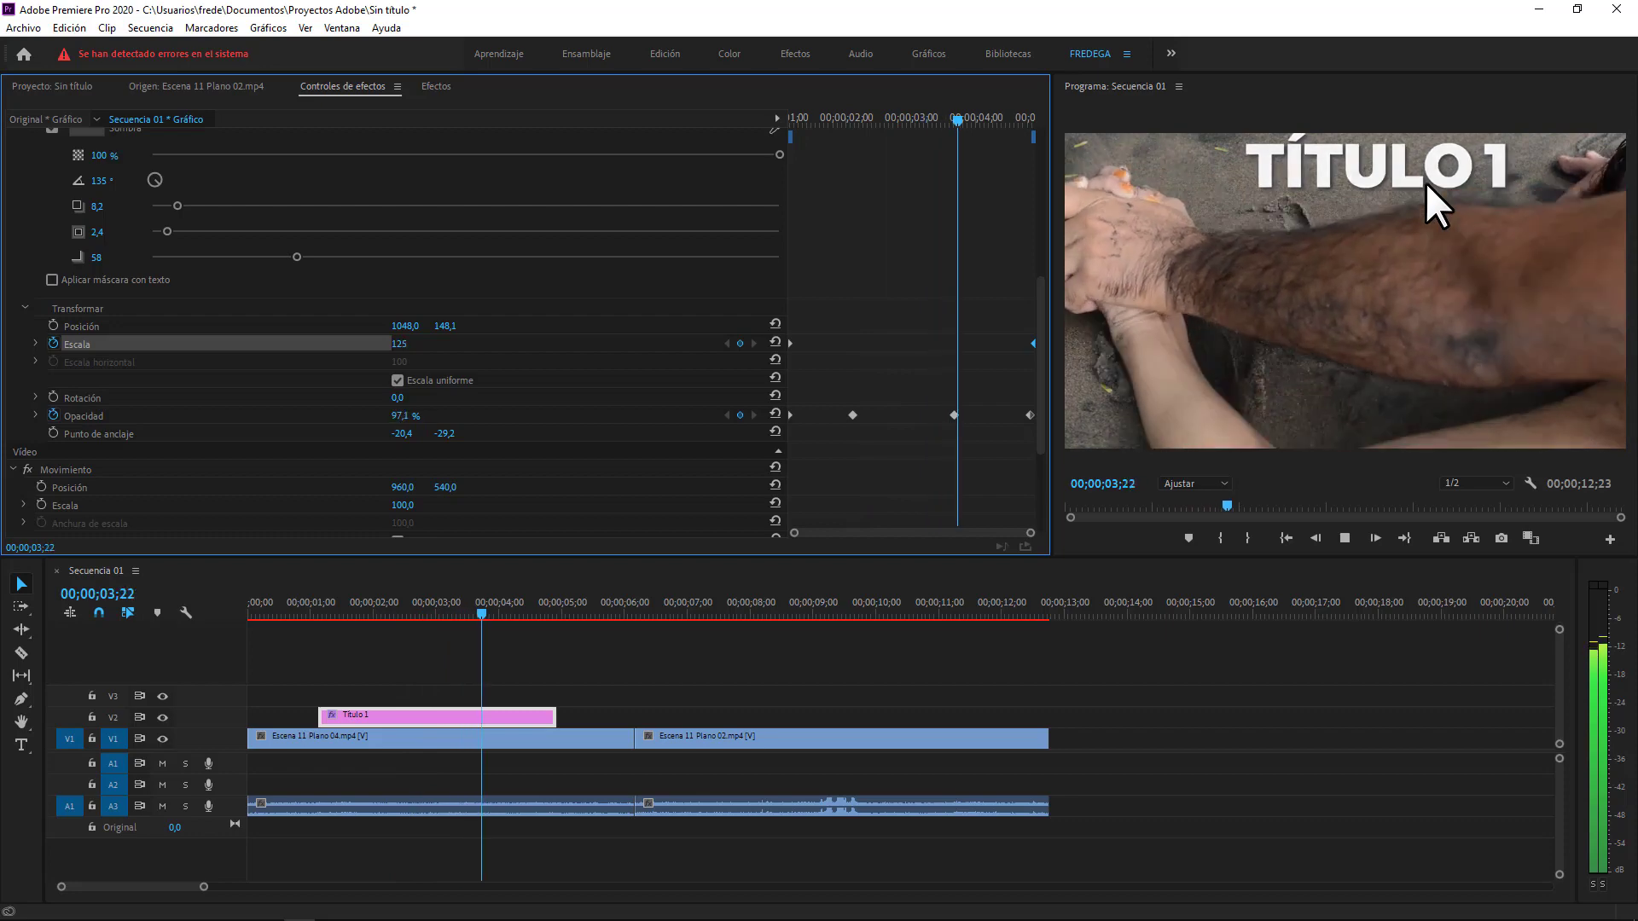
pyautogui.press('space')
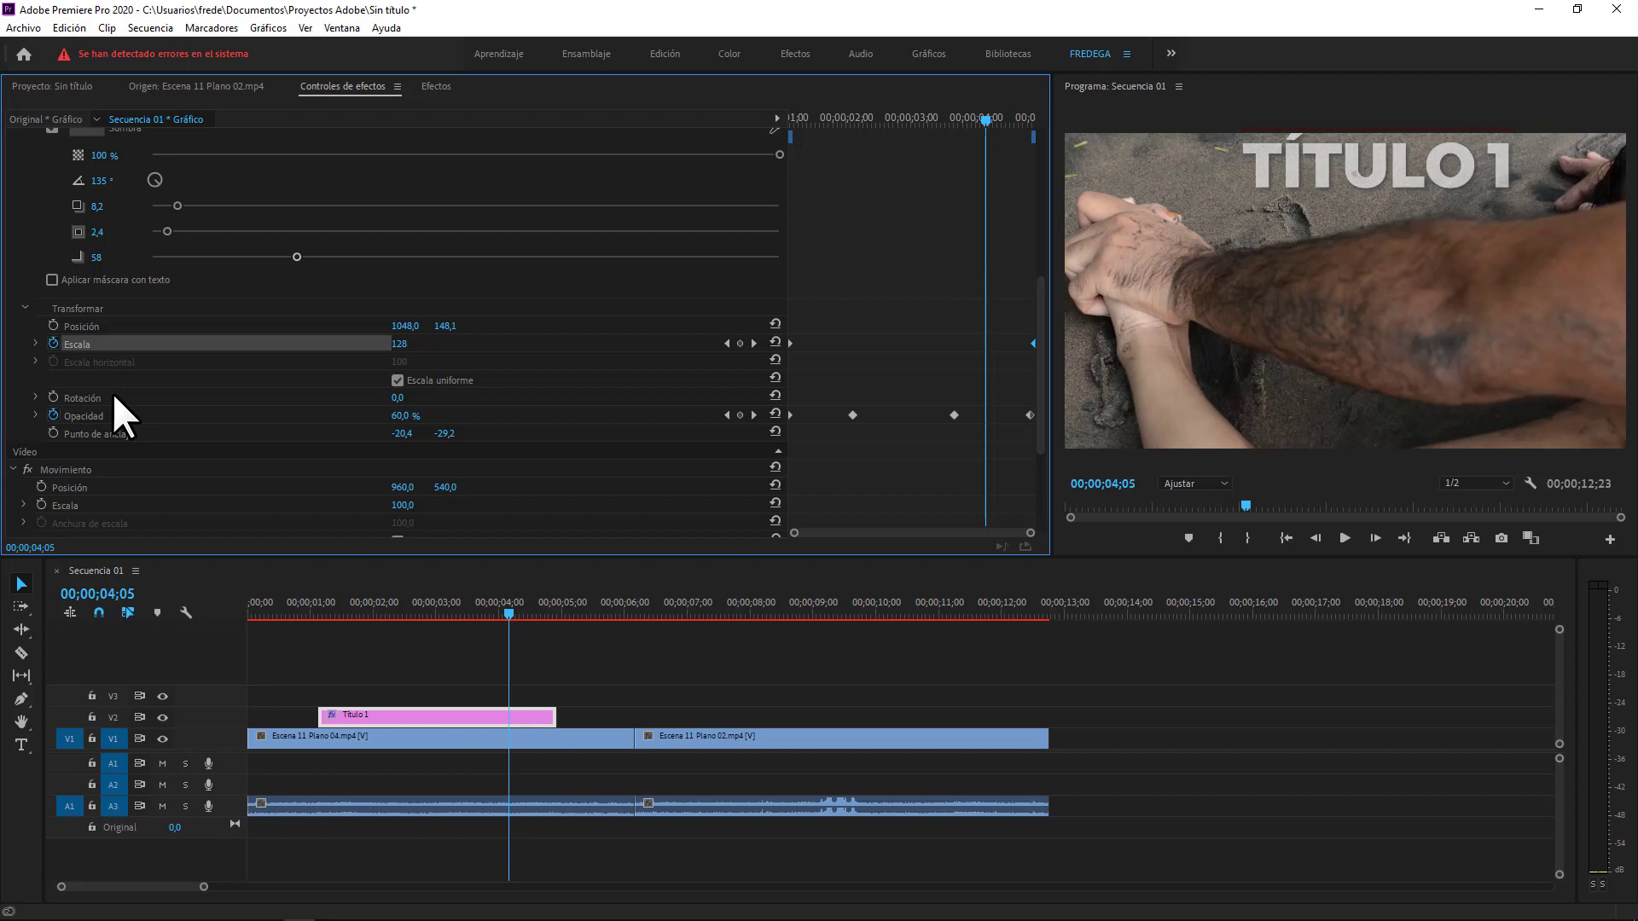
pyautogui.moveTo(509, 612); pyautogui.dragTo(698, 607)
# Collapse the Texto properties and deselect the Título 1 clip in Secuencia 01
pyautogui.scroll(2, 27, 188)
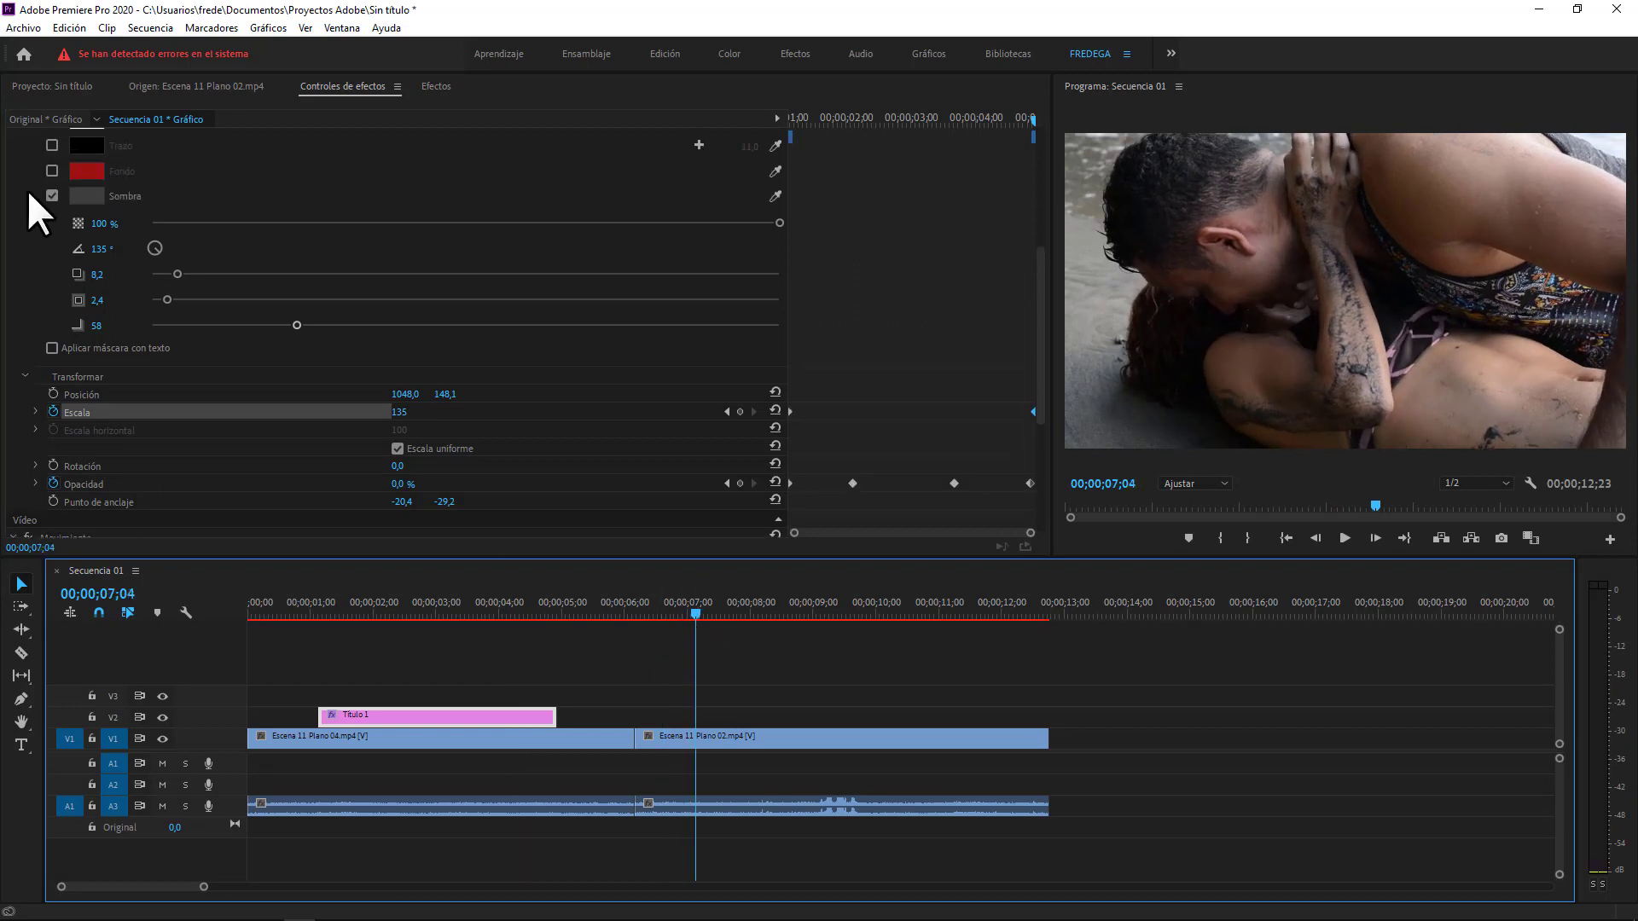
pyautogui.scroll(3, 28, 188)
pyautogui.scroll(3, 29, 192)
pyautogui.click(12, 173)
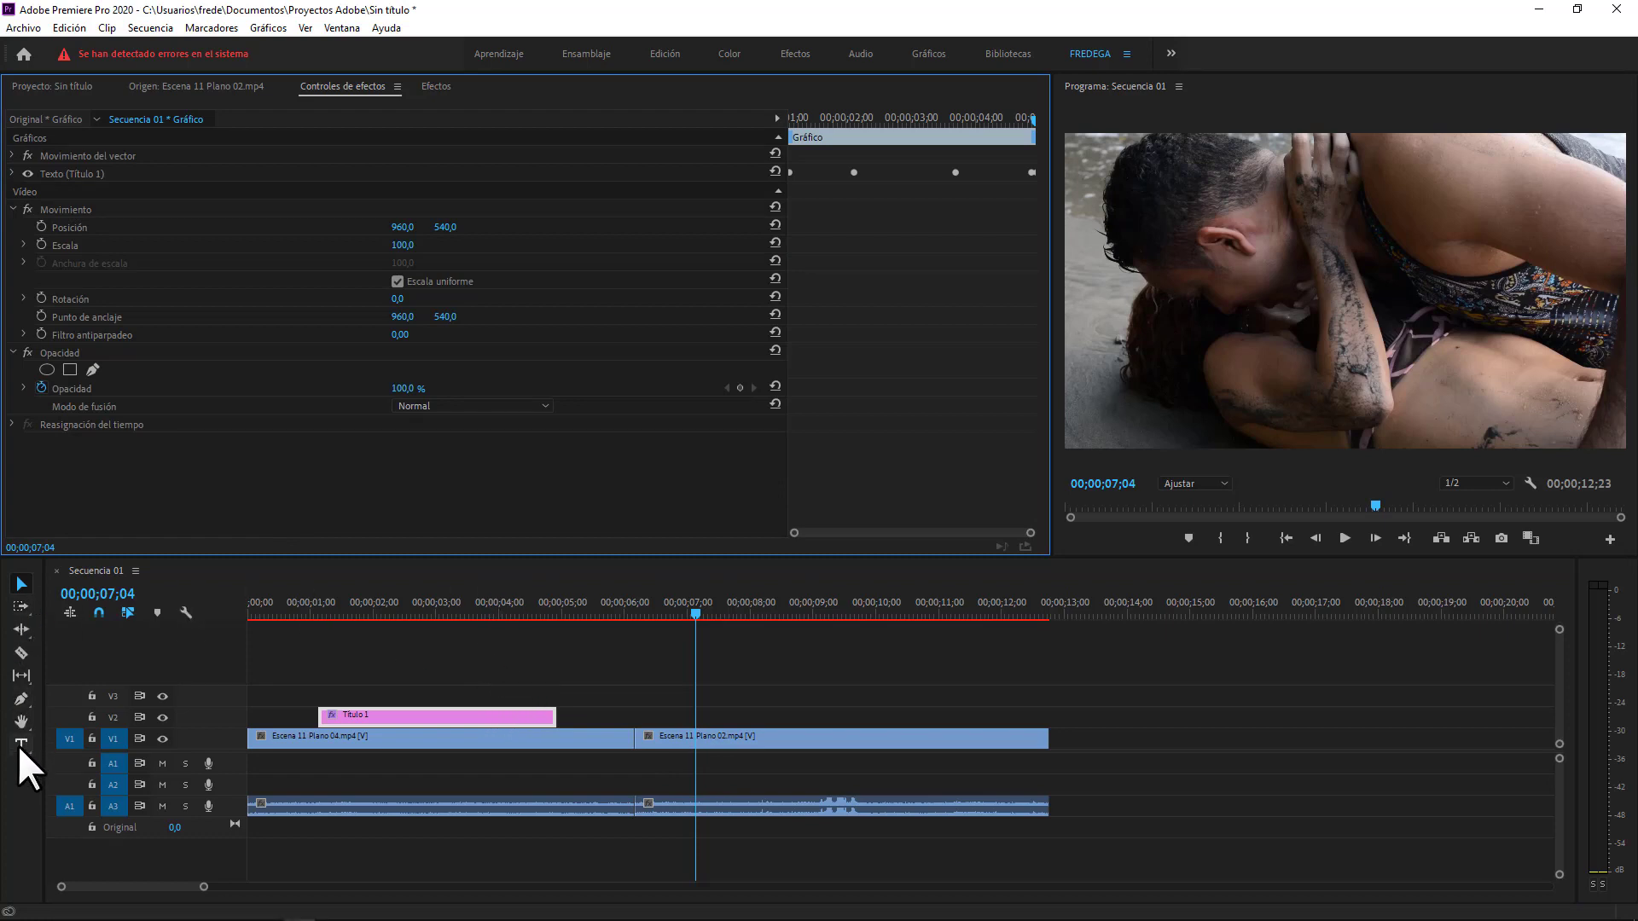
pyautogui.click(392, 715)
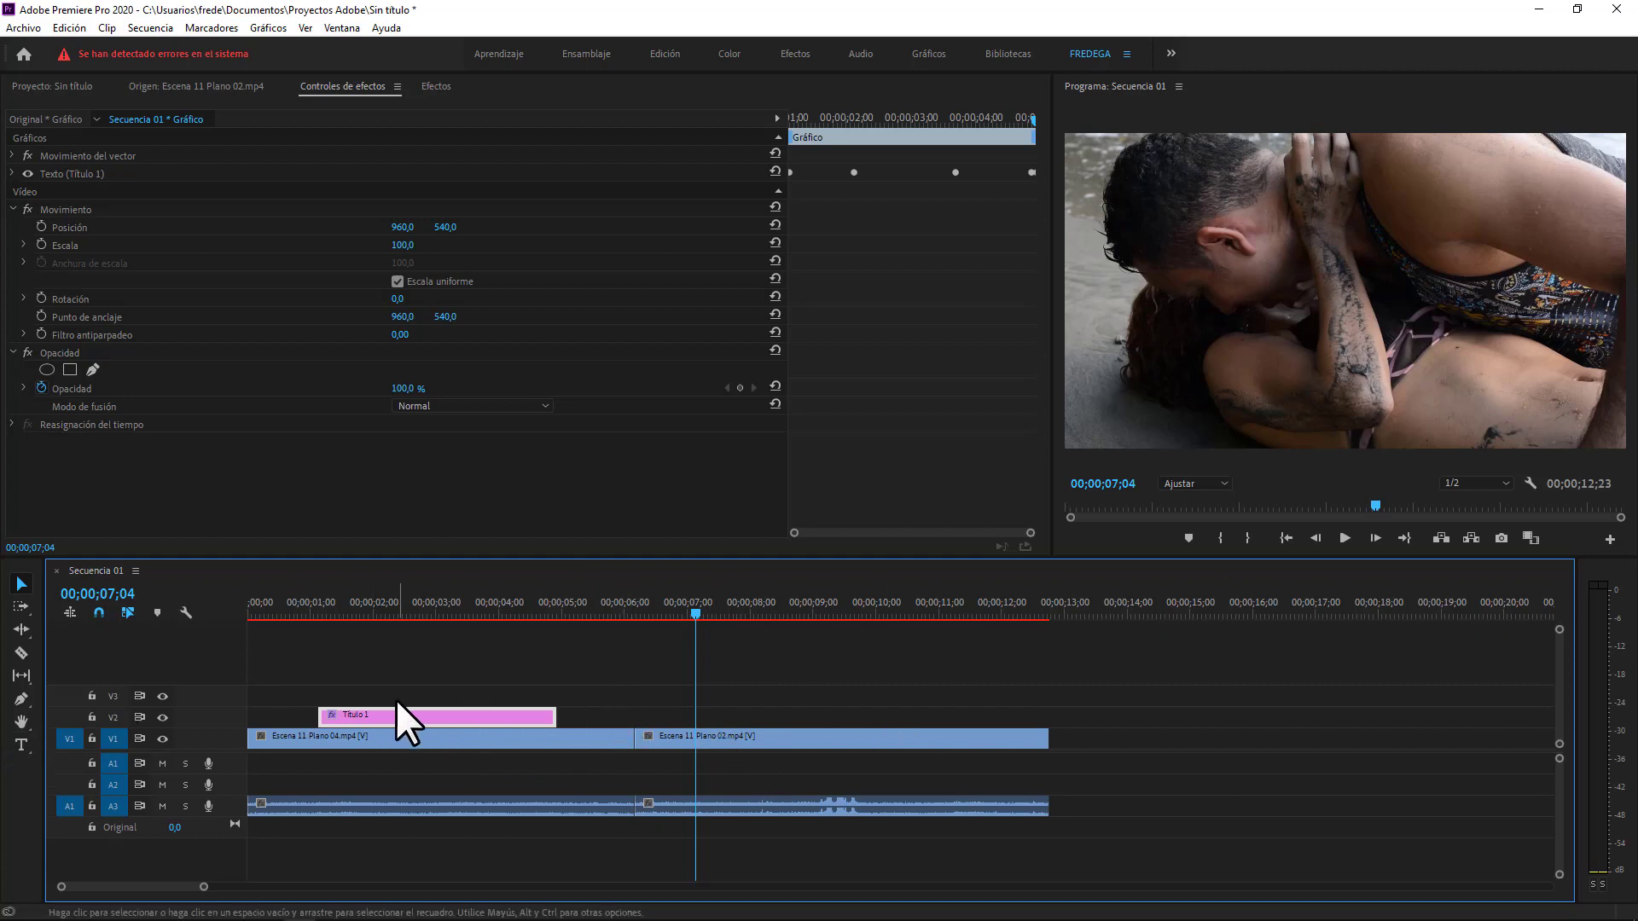
pyautogui.click(739, 709)
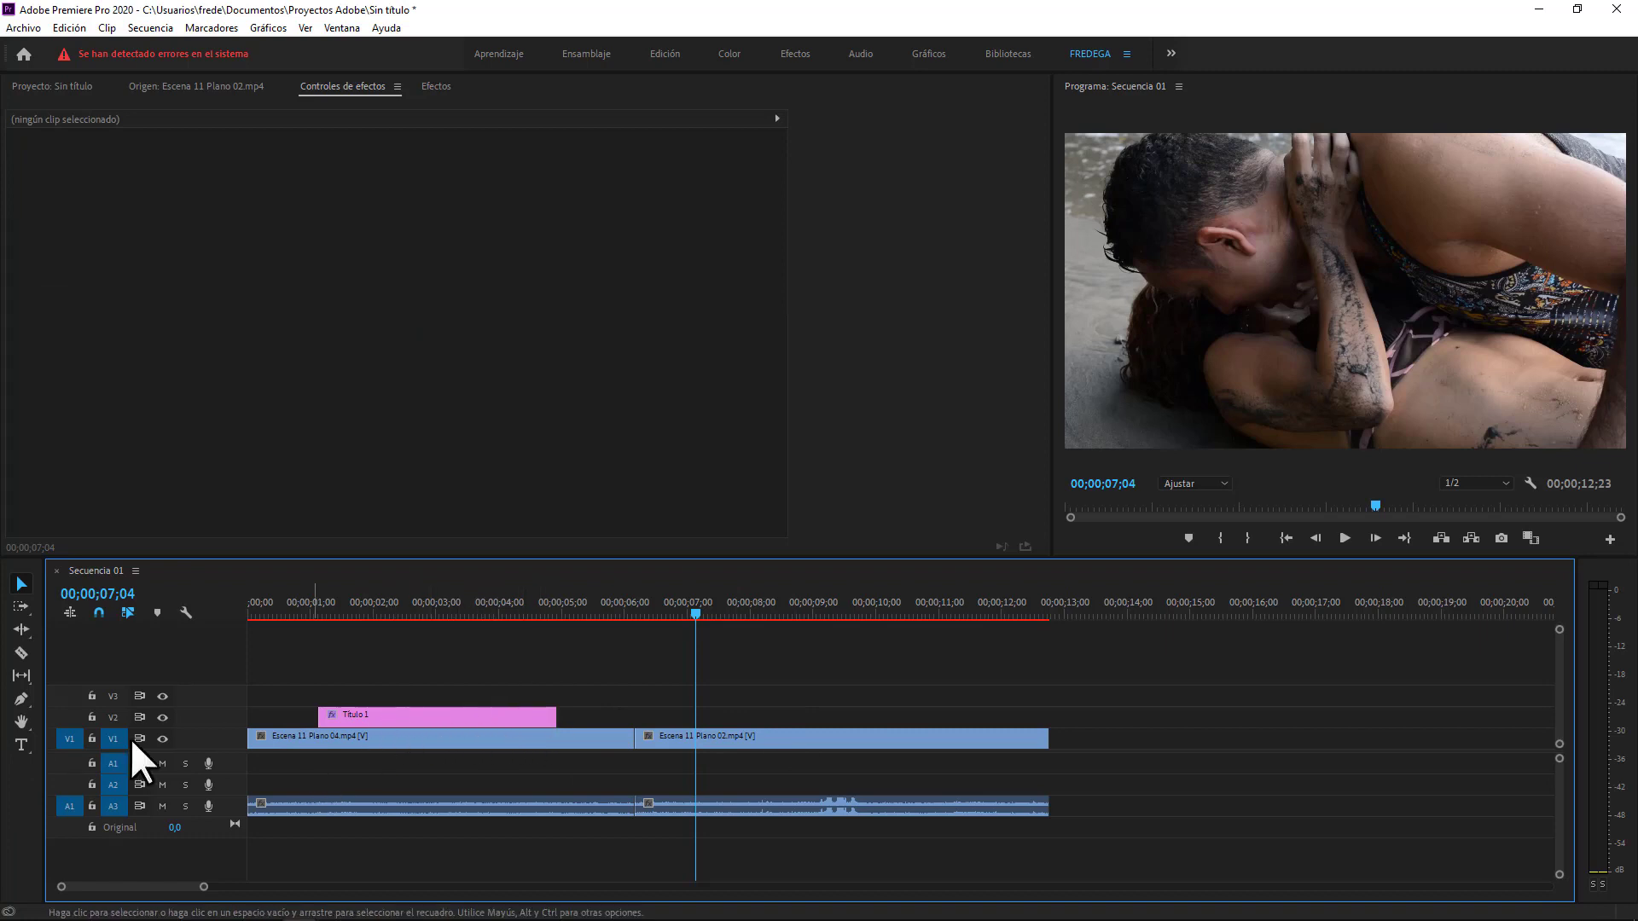
# With the Type tool, create a text box at 07;06 over Escena 11 Plano 02
pyautogui.click(19, 742)
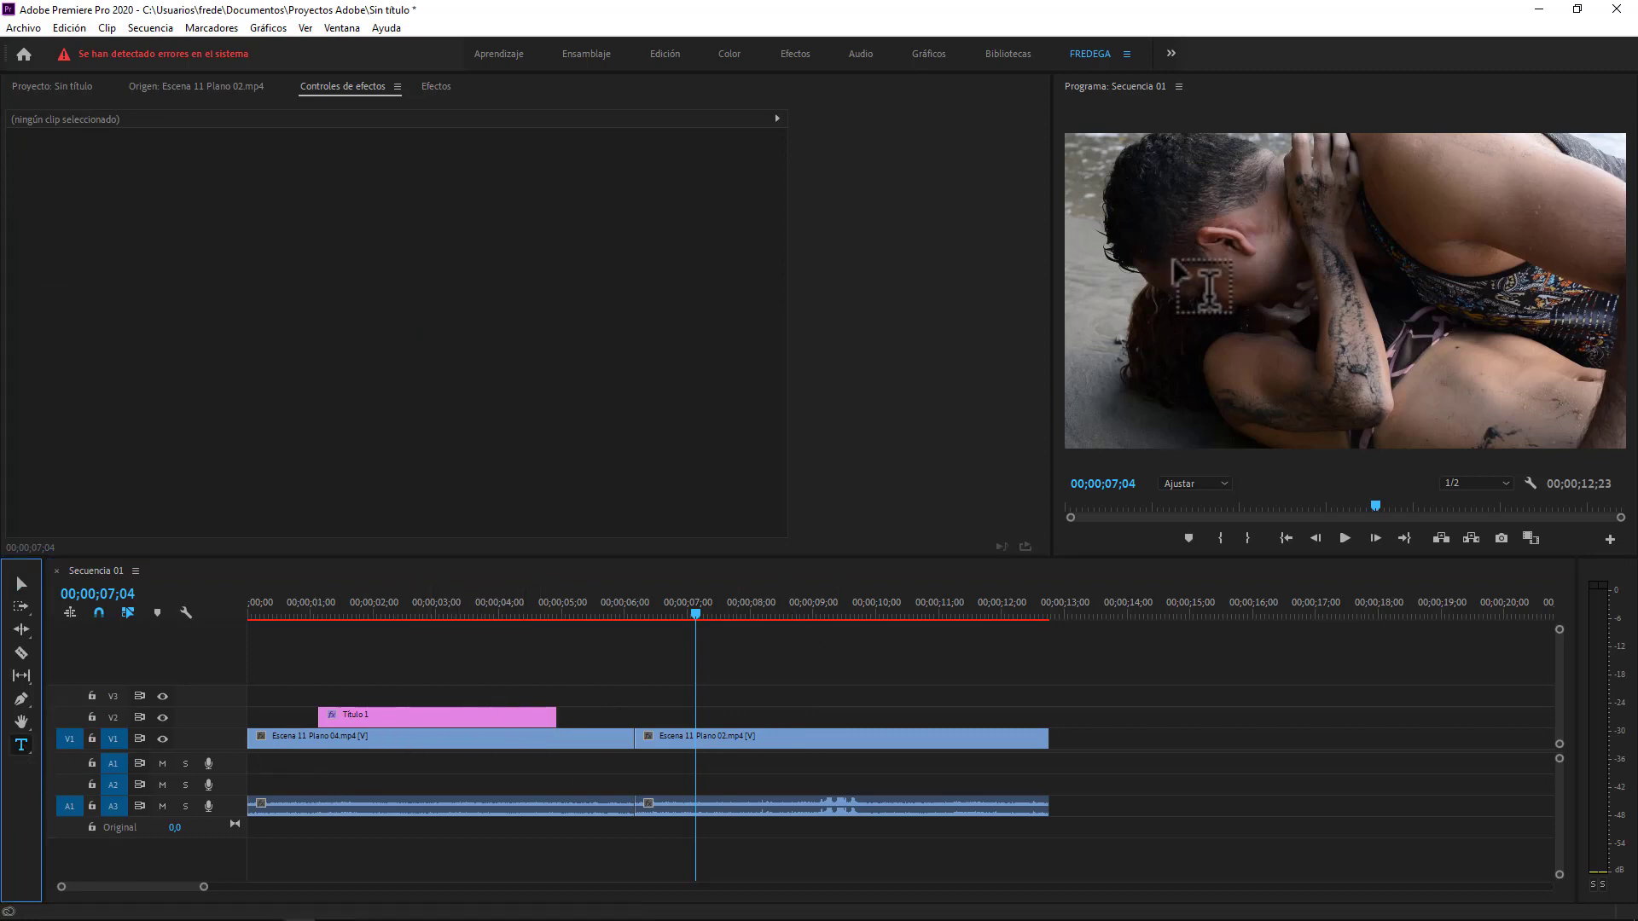
pyautogui.click(392, 718)
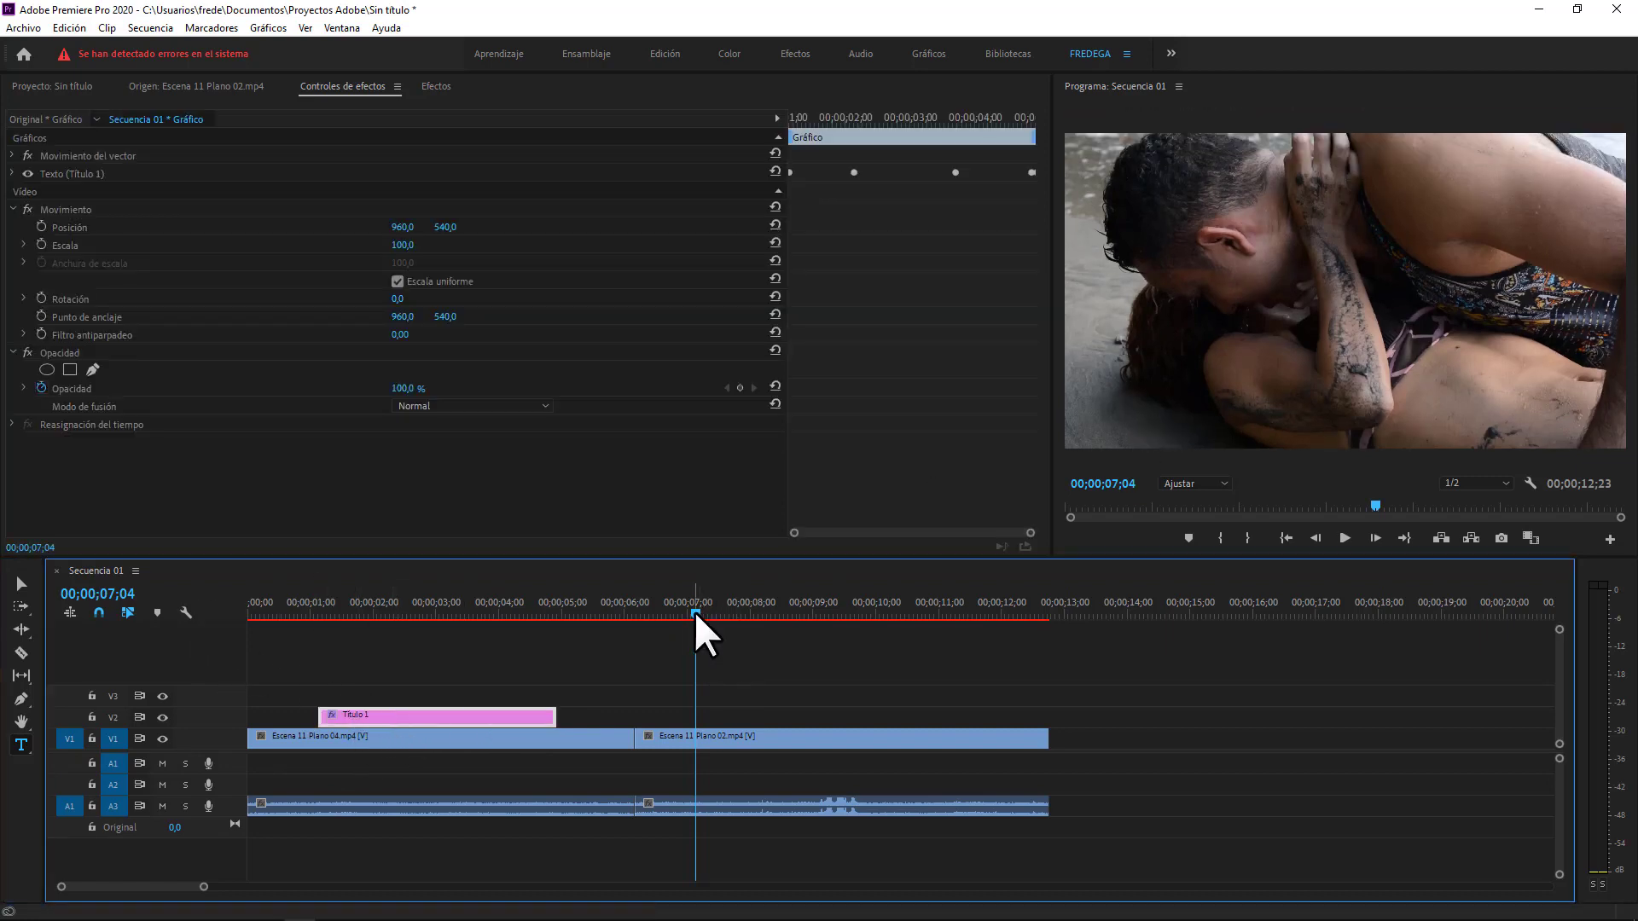
pyautogui.moveTo(695, 613); pyautogui.dragTo(432, 621)
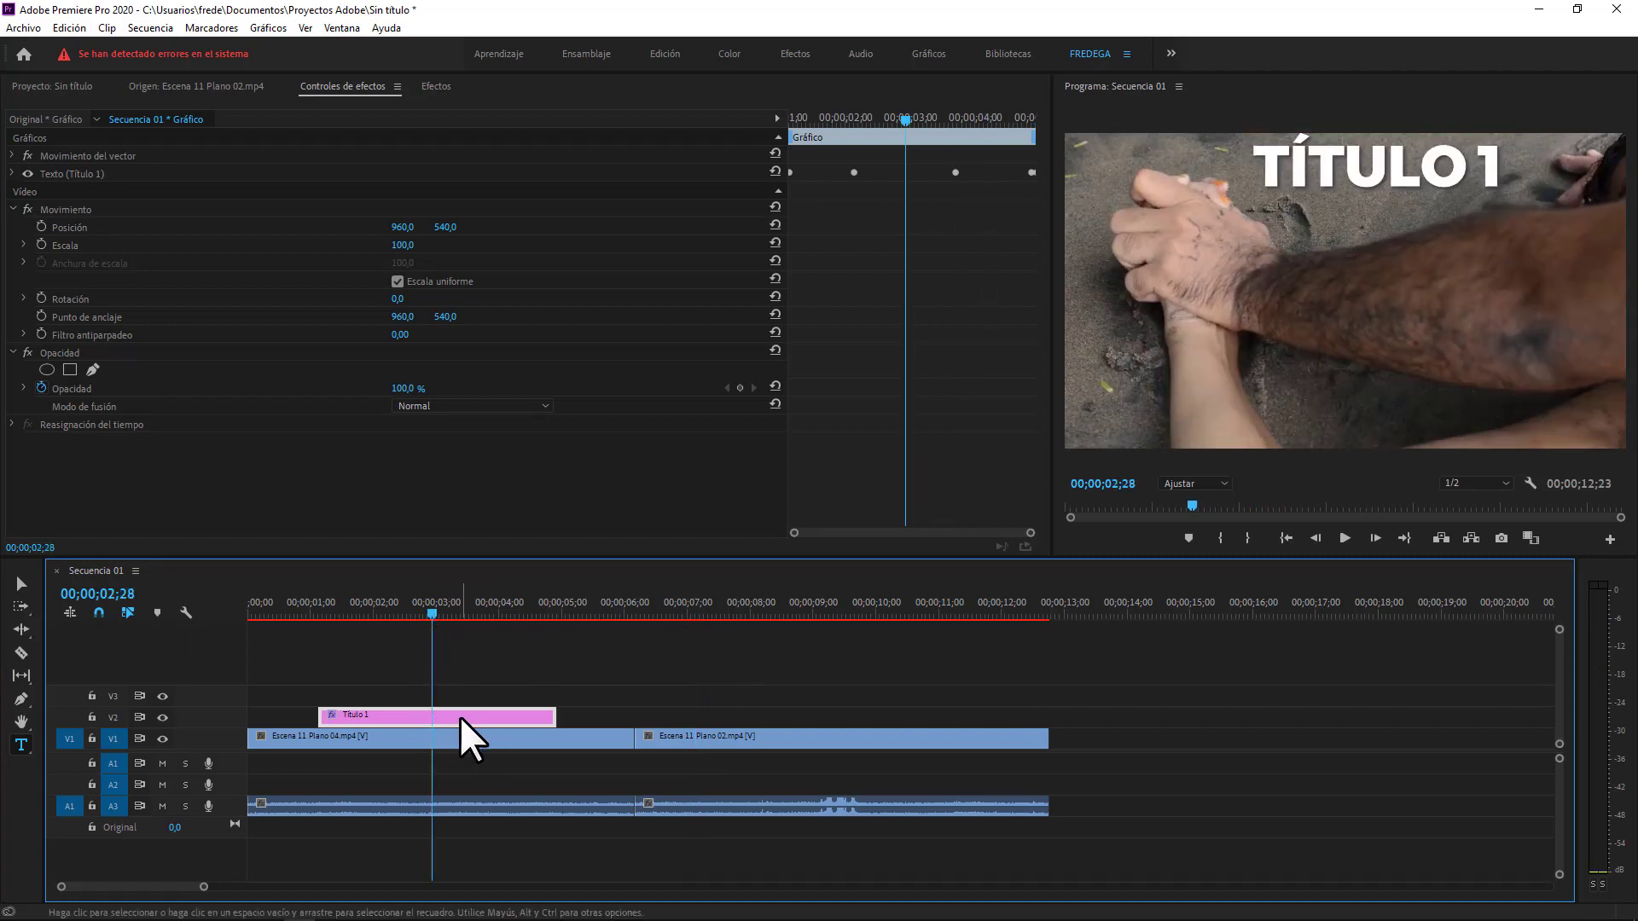
pyautogui.click(688, 607)
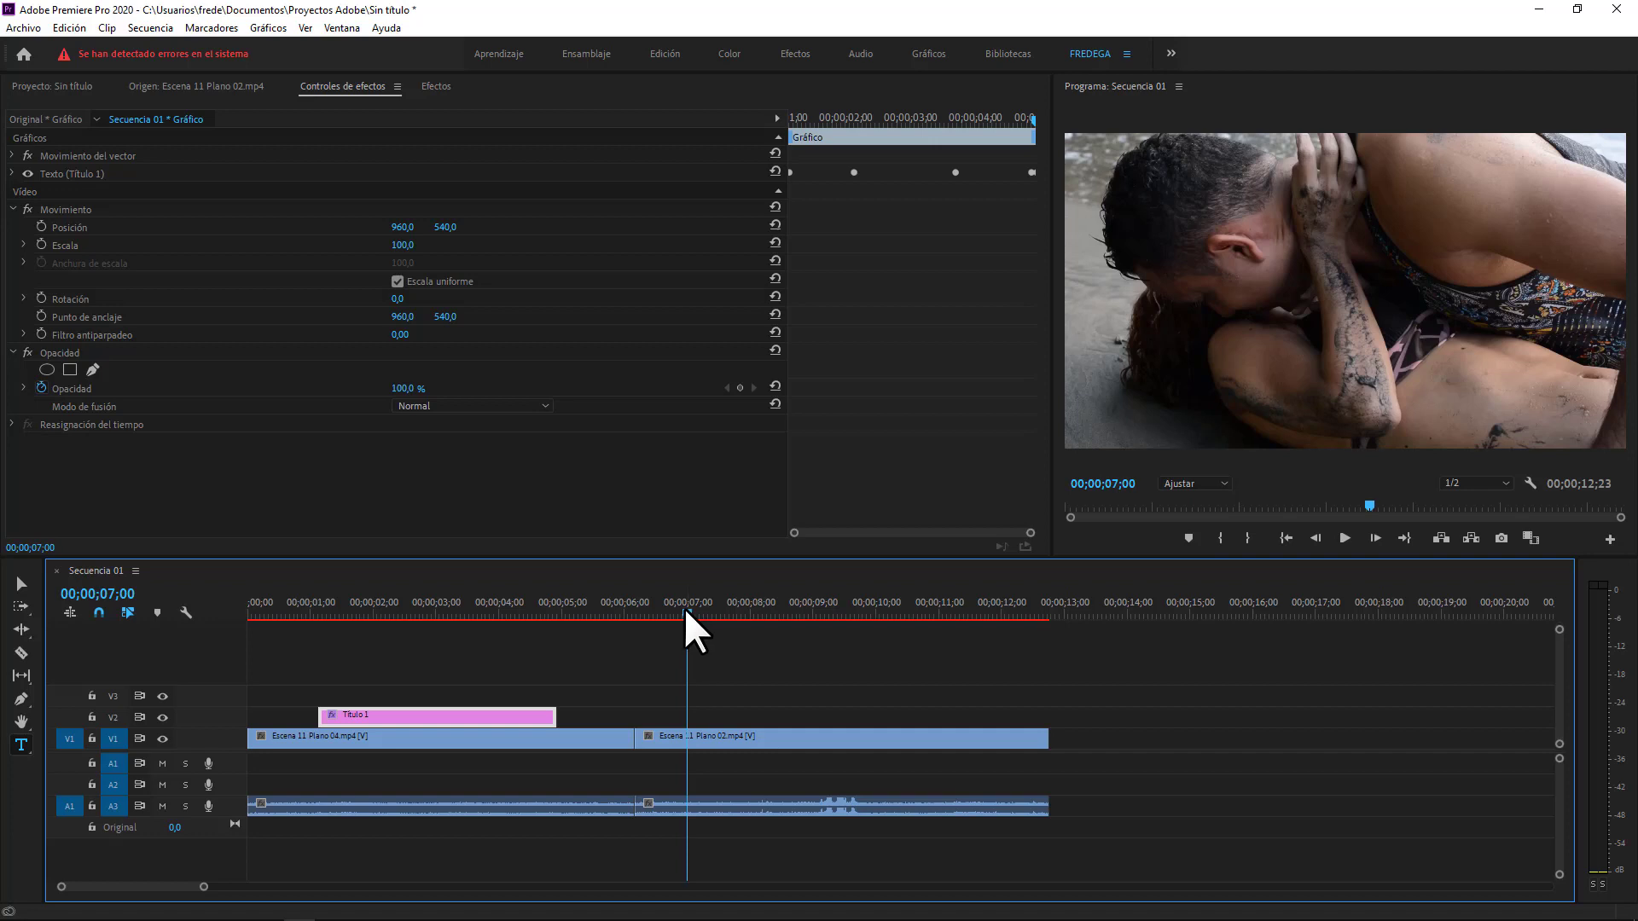
pyautogui.moveTo(688, 608); pyautogui.dragTo(699, 609)
pyautogui.click(647, 715)
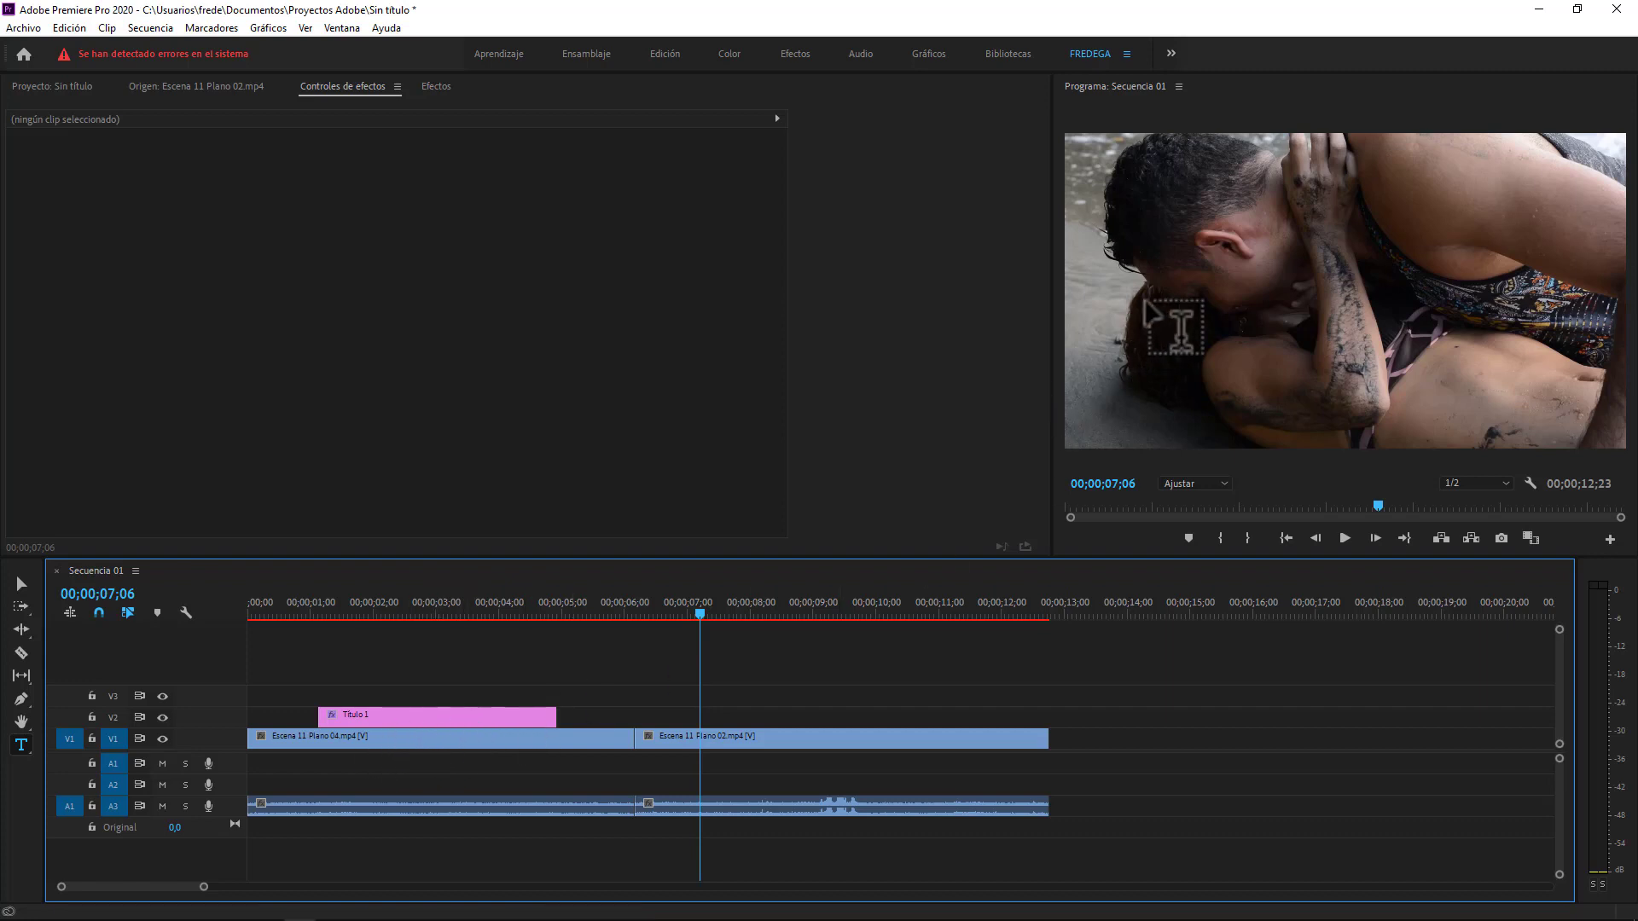
pyautogui.click(1121, 401)
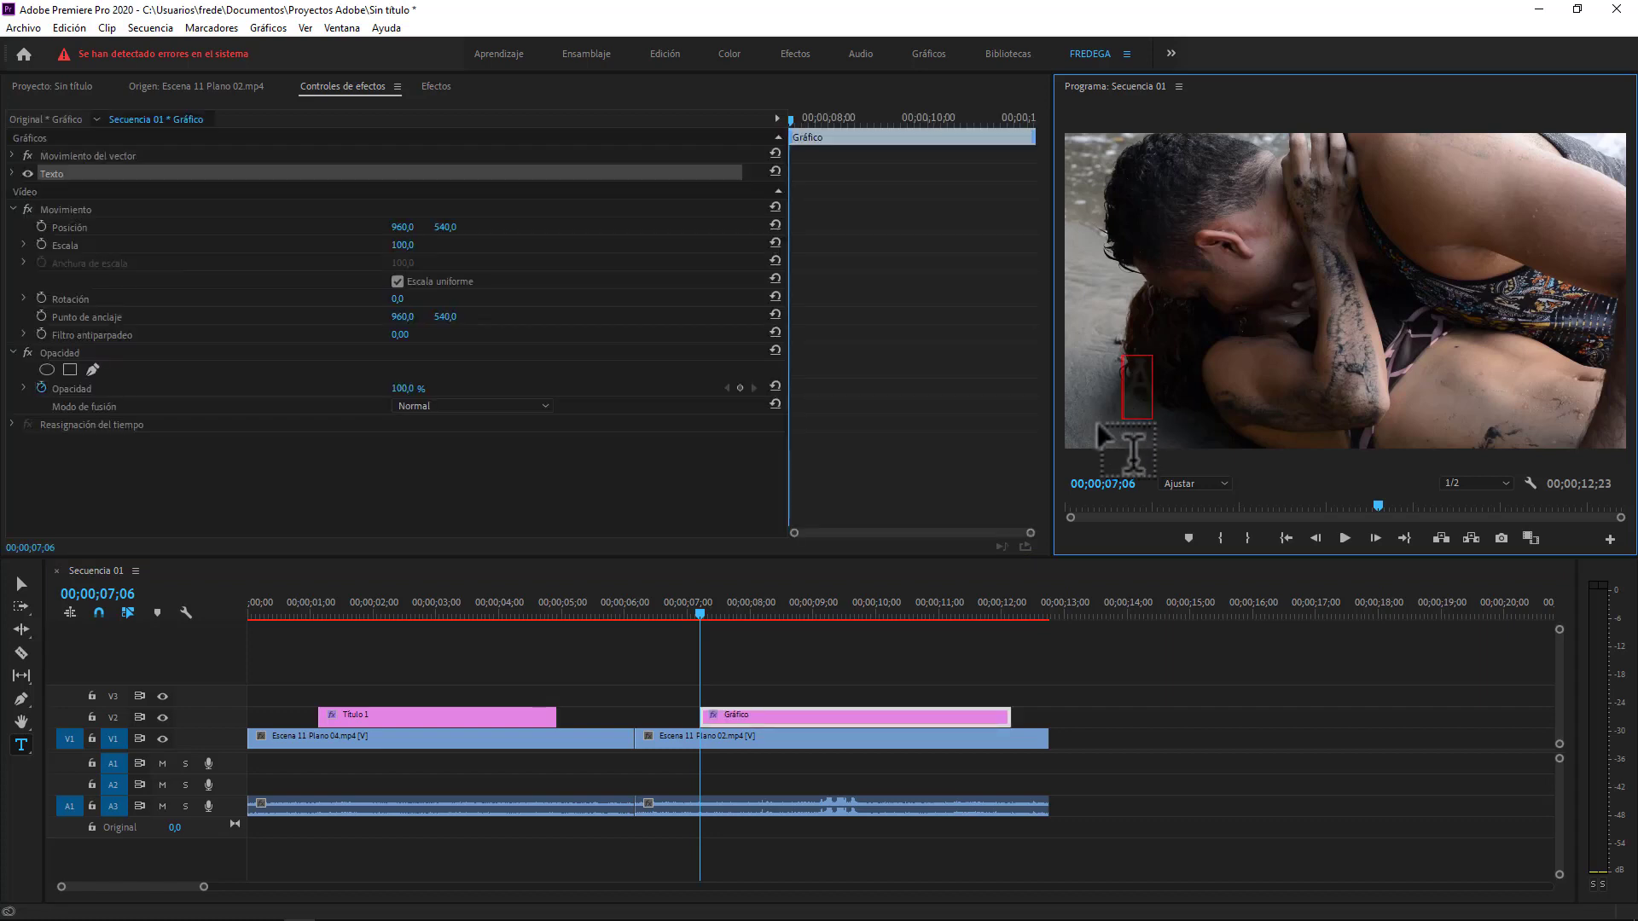
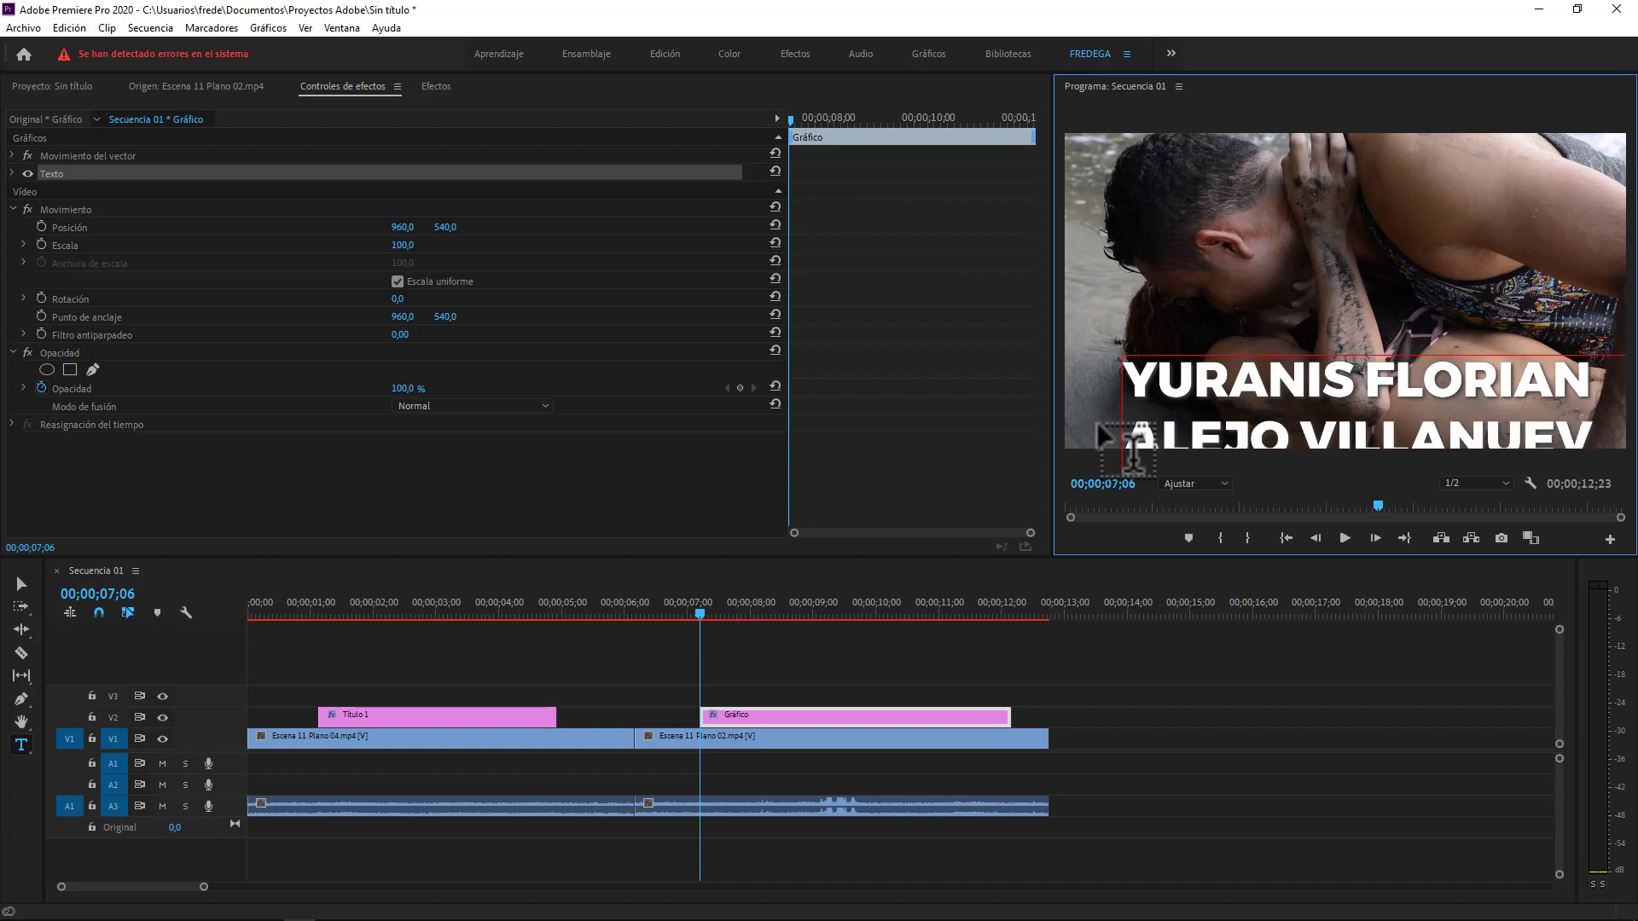
# Type the person's full name over two lines, fix the stray letters, and select all the text
pyautogui.moveTo(1126, 376); pyautogui.dragTo(1610, 435)
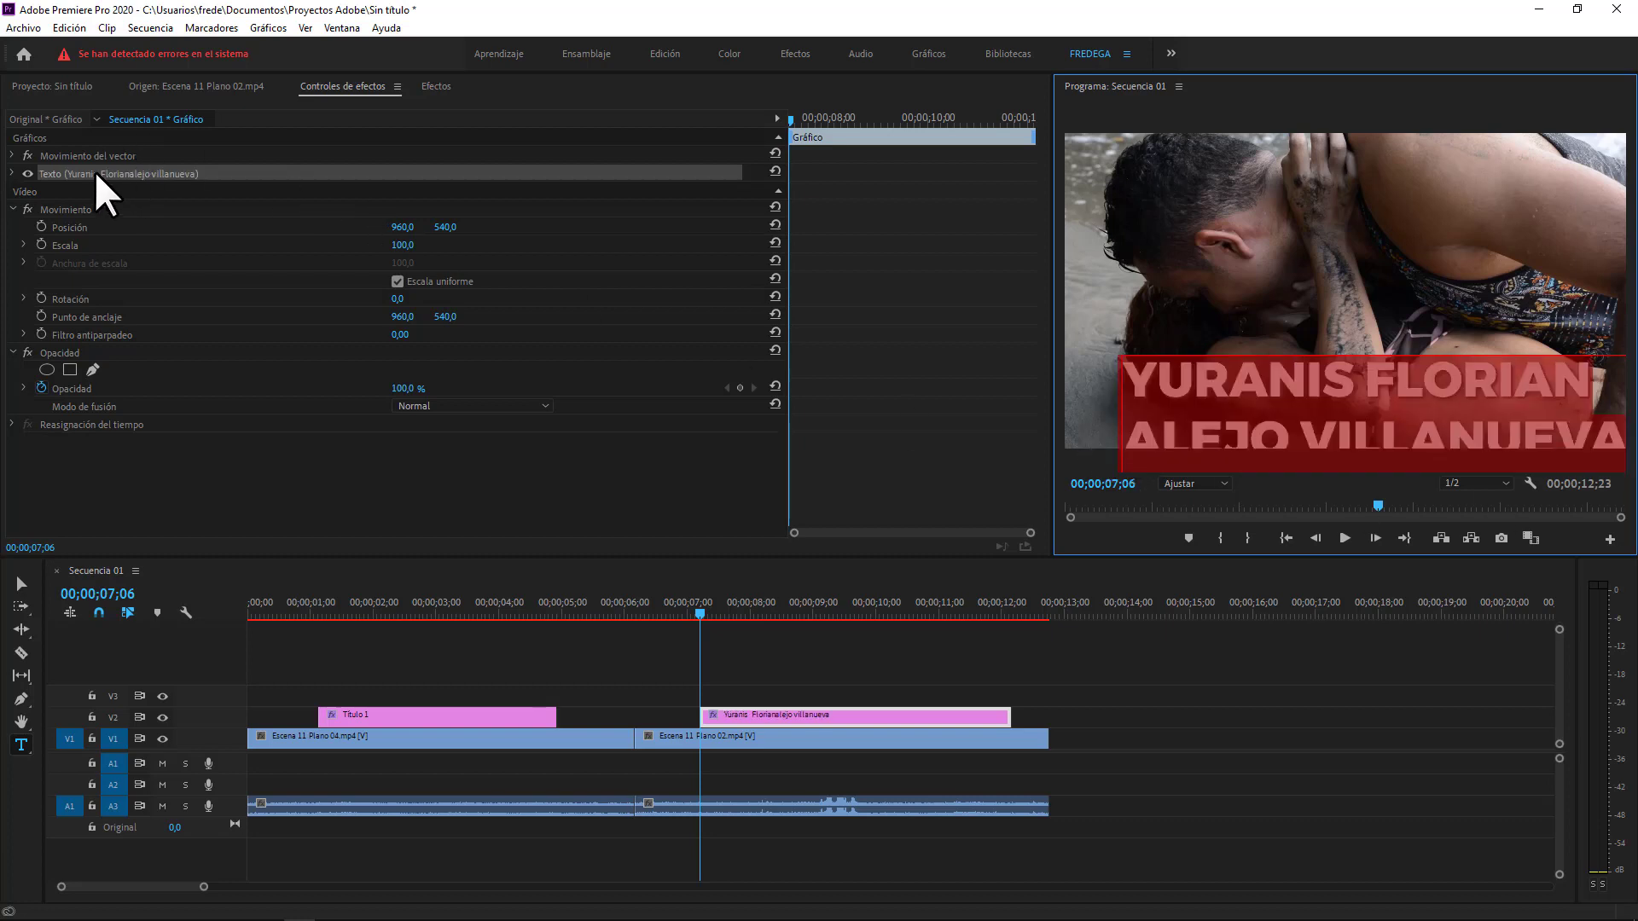
# Set the caption's font size to 73 and tighten its spacing values to 8 and -21
pyautogui.click(12, 173)
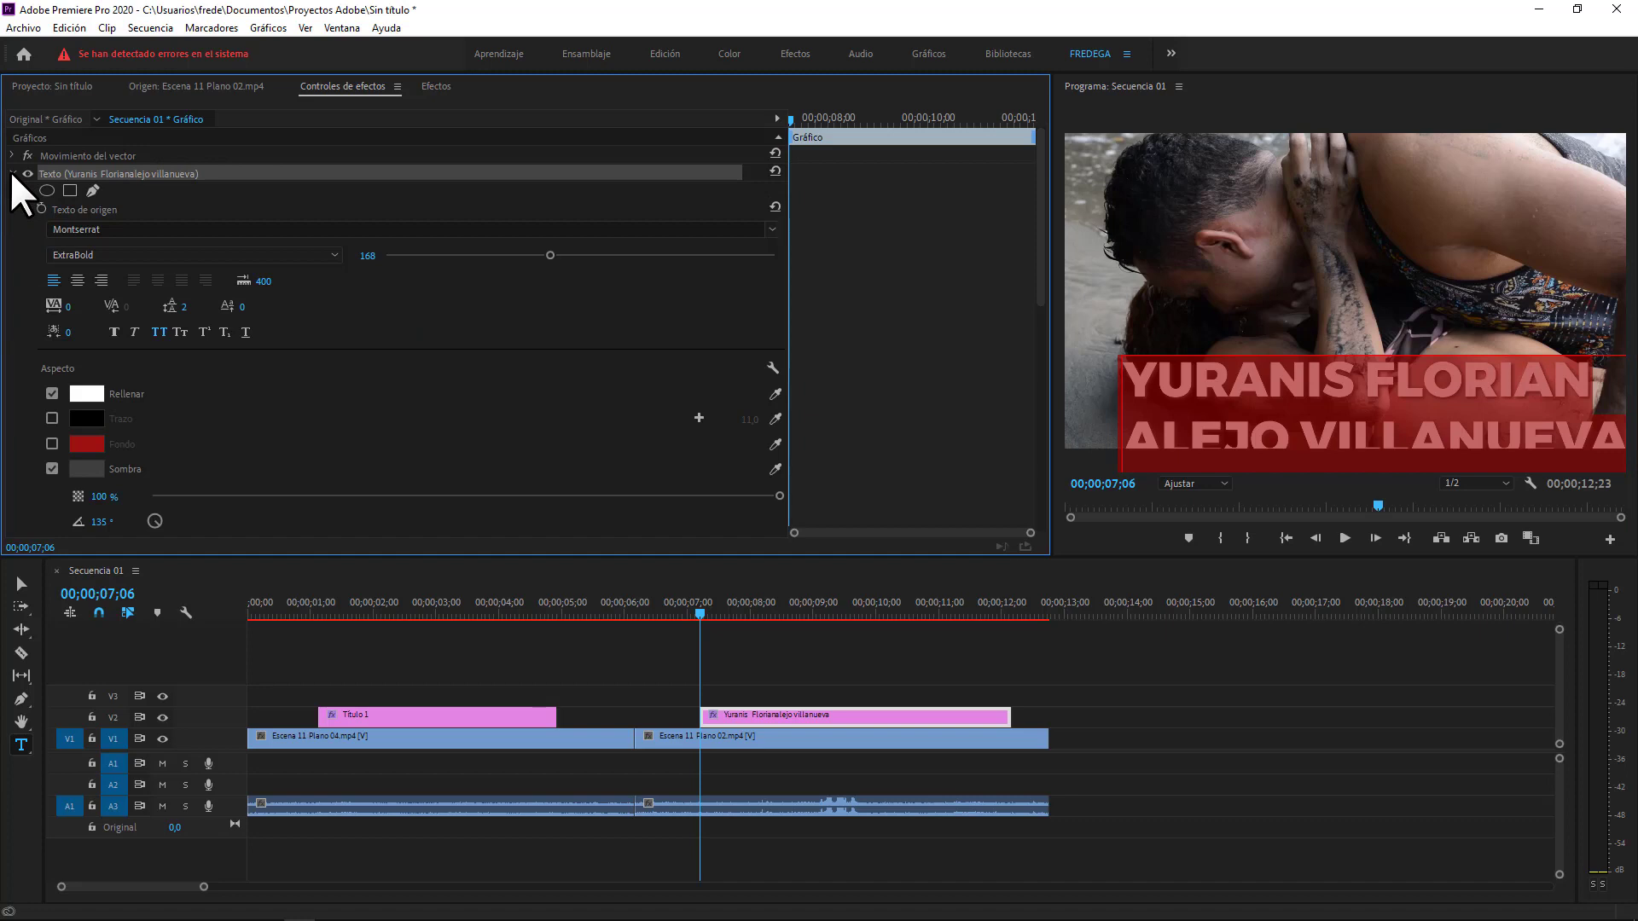
pyautogui.scroll(-1, 31, 298)
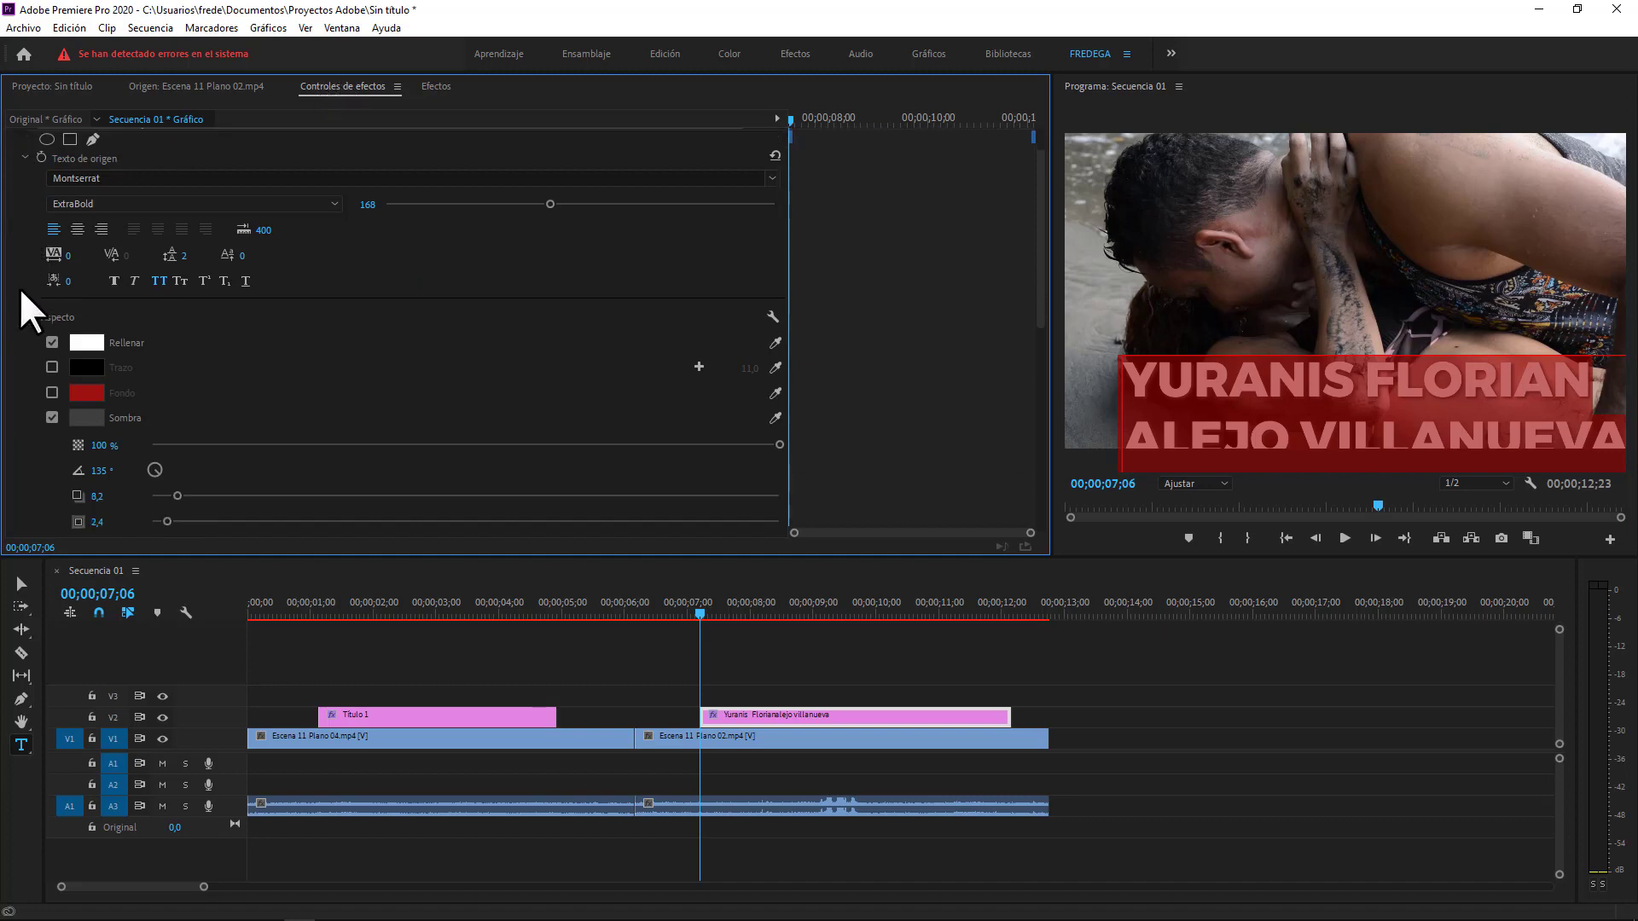
pyautogui.moveTo(548, 204); pyautogui.dragTo(448, 204)
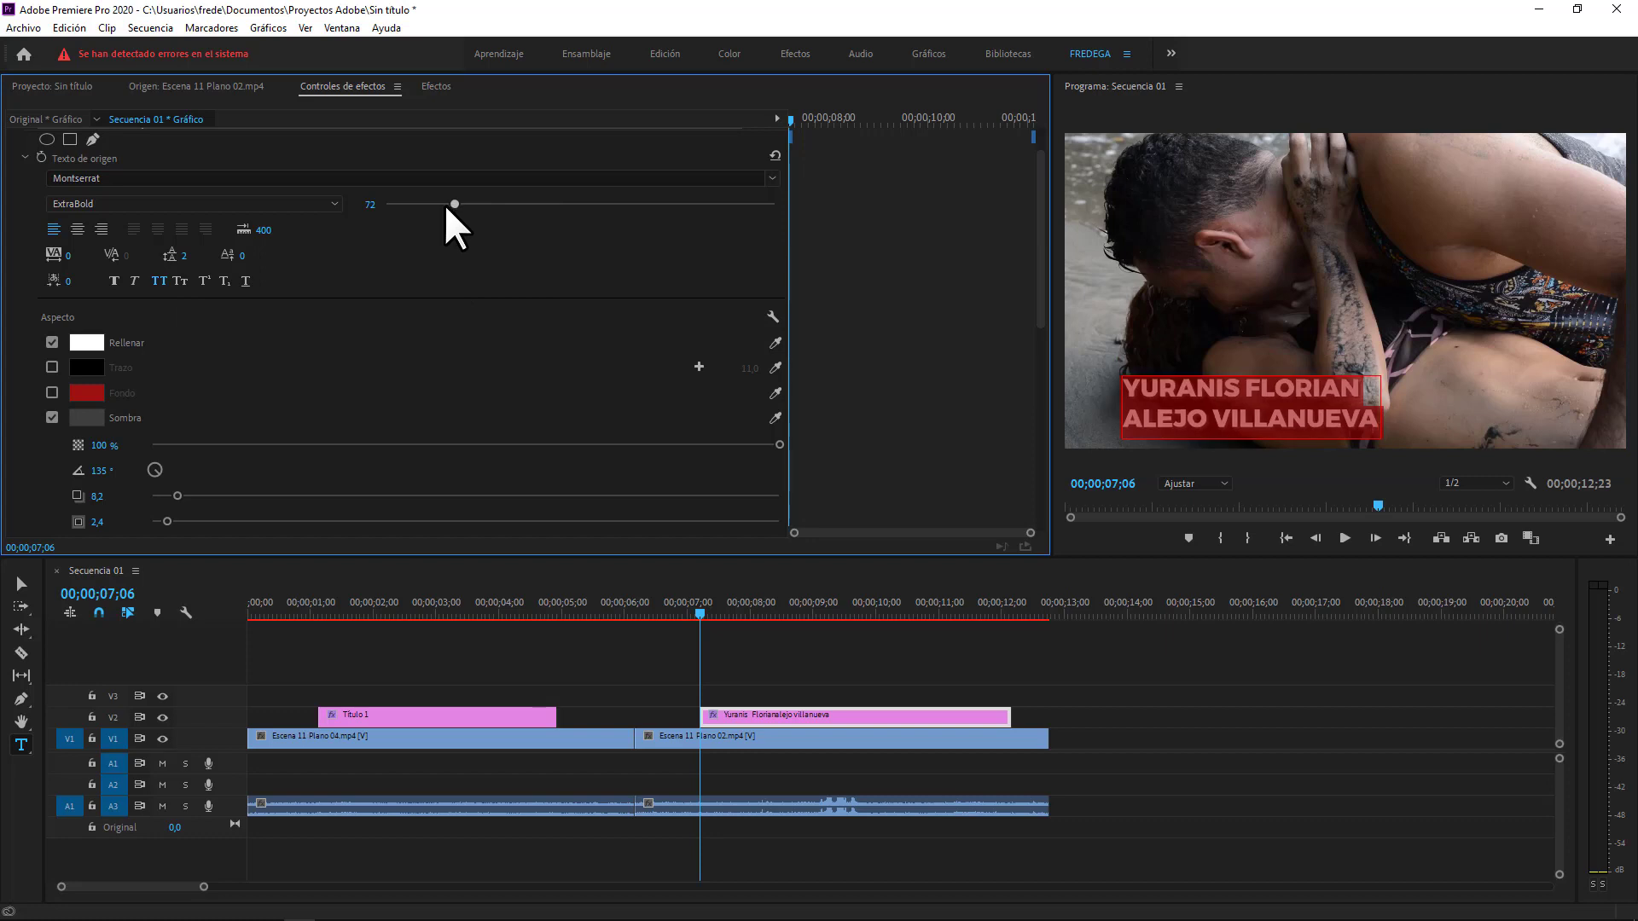
pyautogui.moveTo(453, 203); pyautogui.dragTo(456, 203)
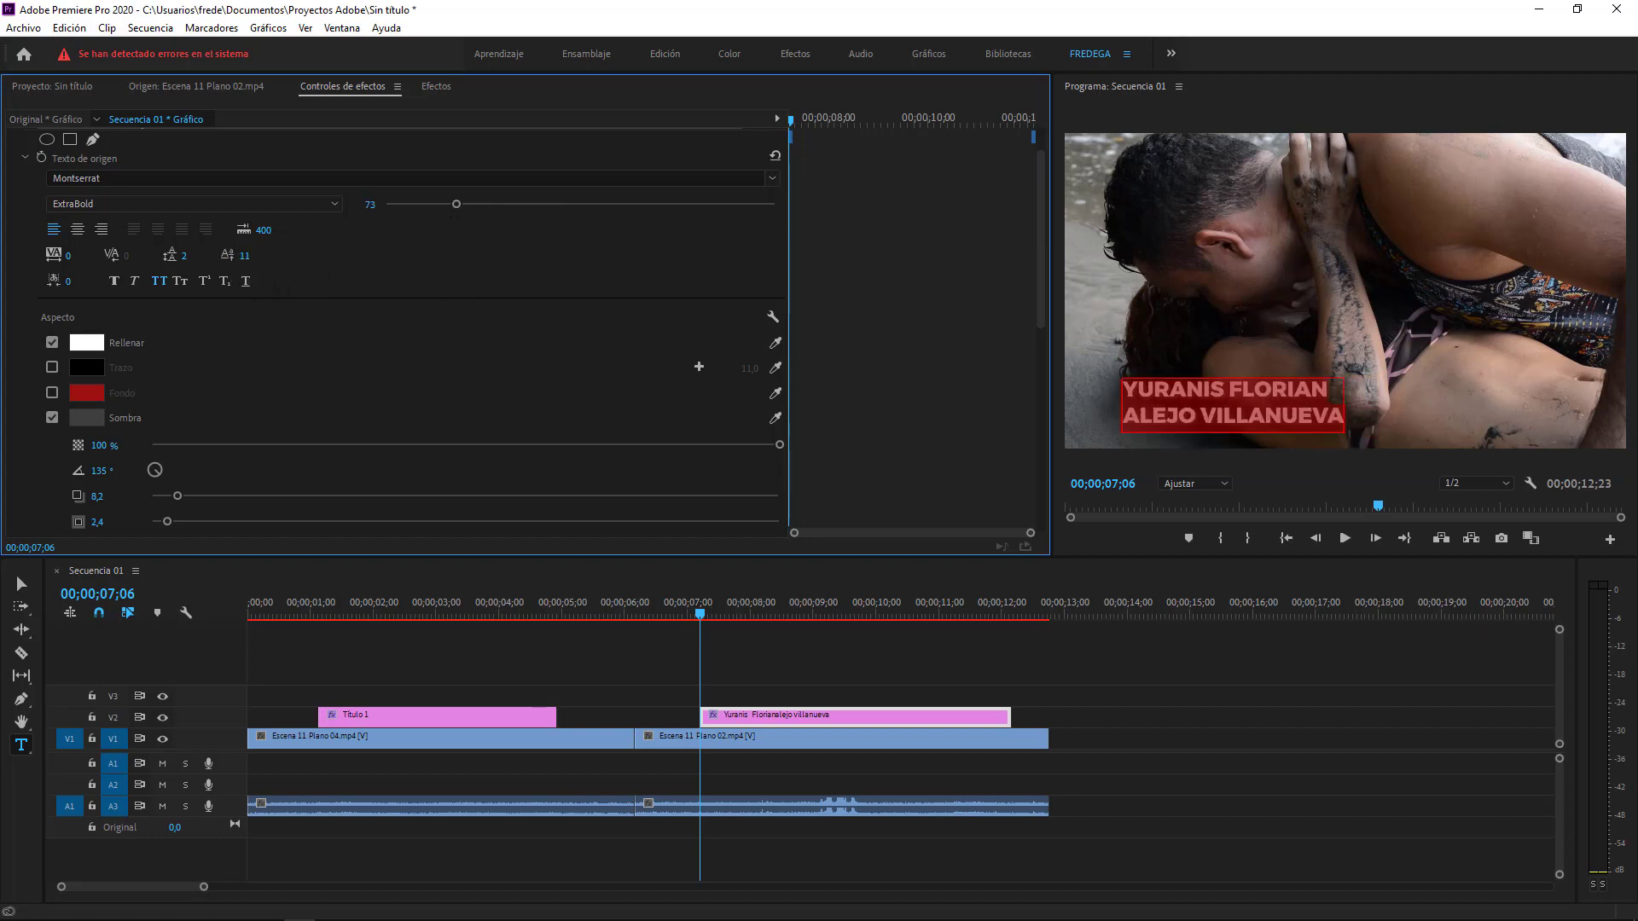
pyautogui.moveTo(243, 255); pyautogui.dragTo(207, 256)
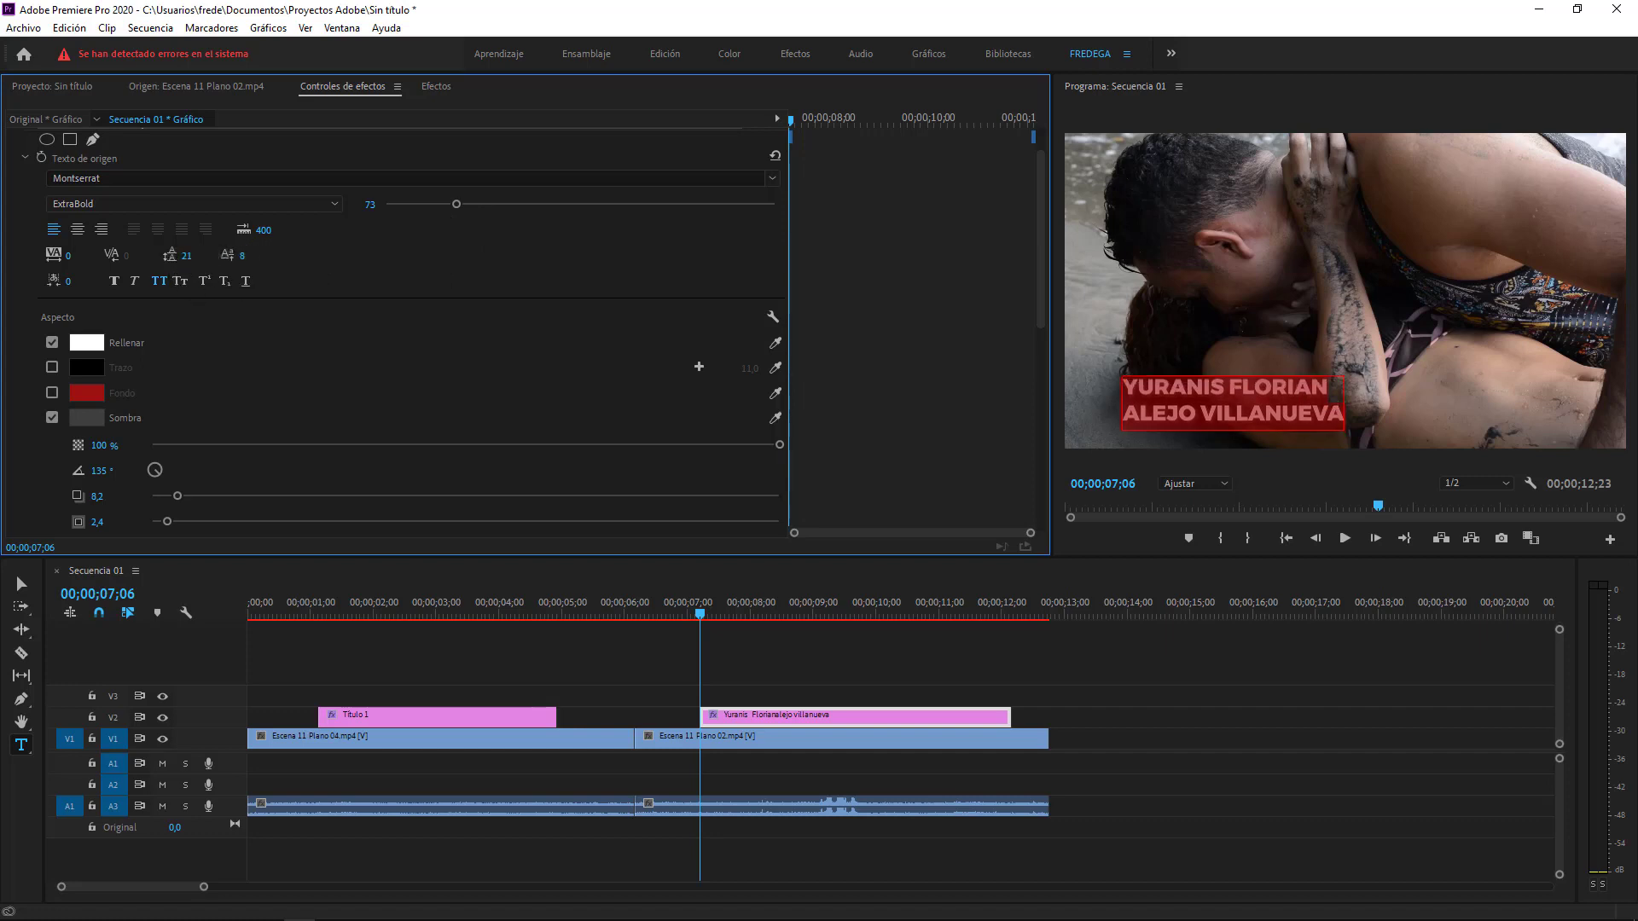
pyautogui.moveTo(183, 255); pyautogui.dragTo(148, 255)
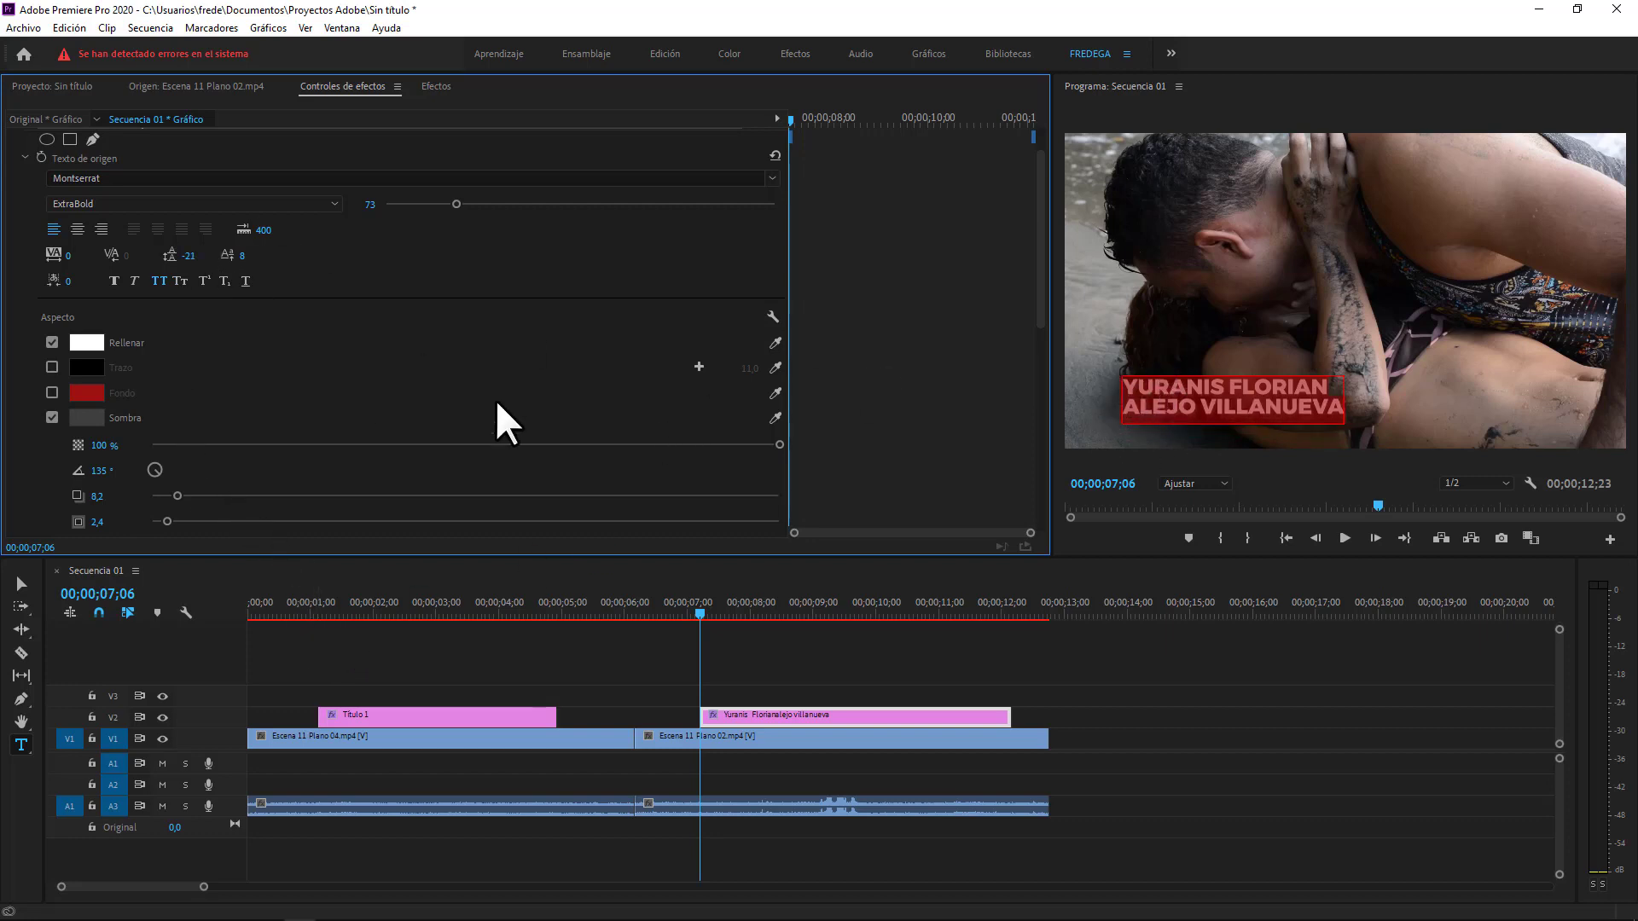
# Lower the caption to position 198,4 × 952,9 and start position keyframing at 07;06
pyautogui.scroll(-2, 162, 366)
pyautogui.scroll(-1, 162, 365)
pyautogui.scroll(-3, 162, 365)
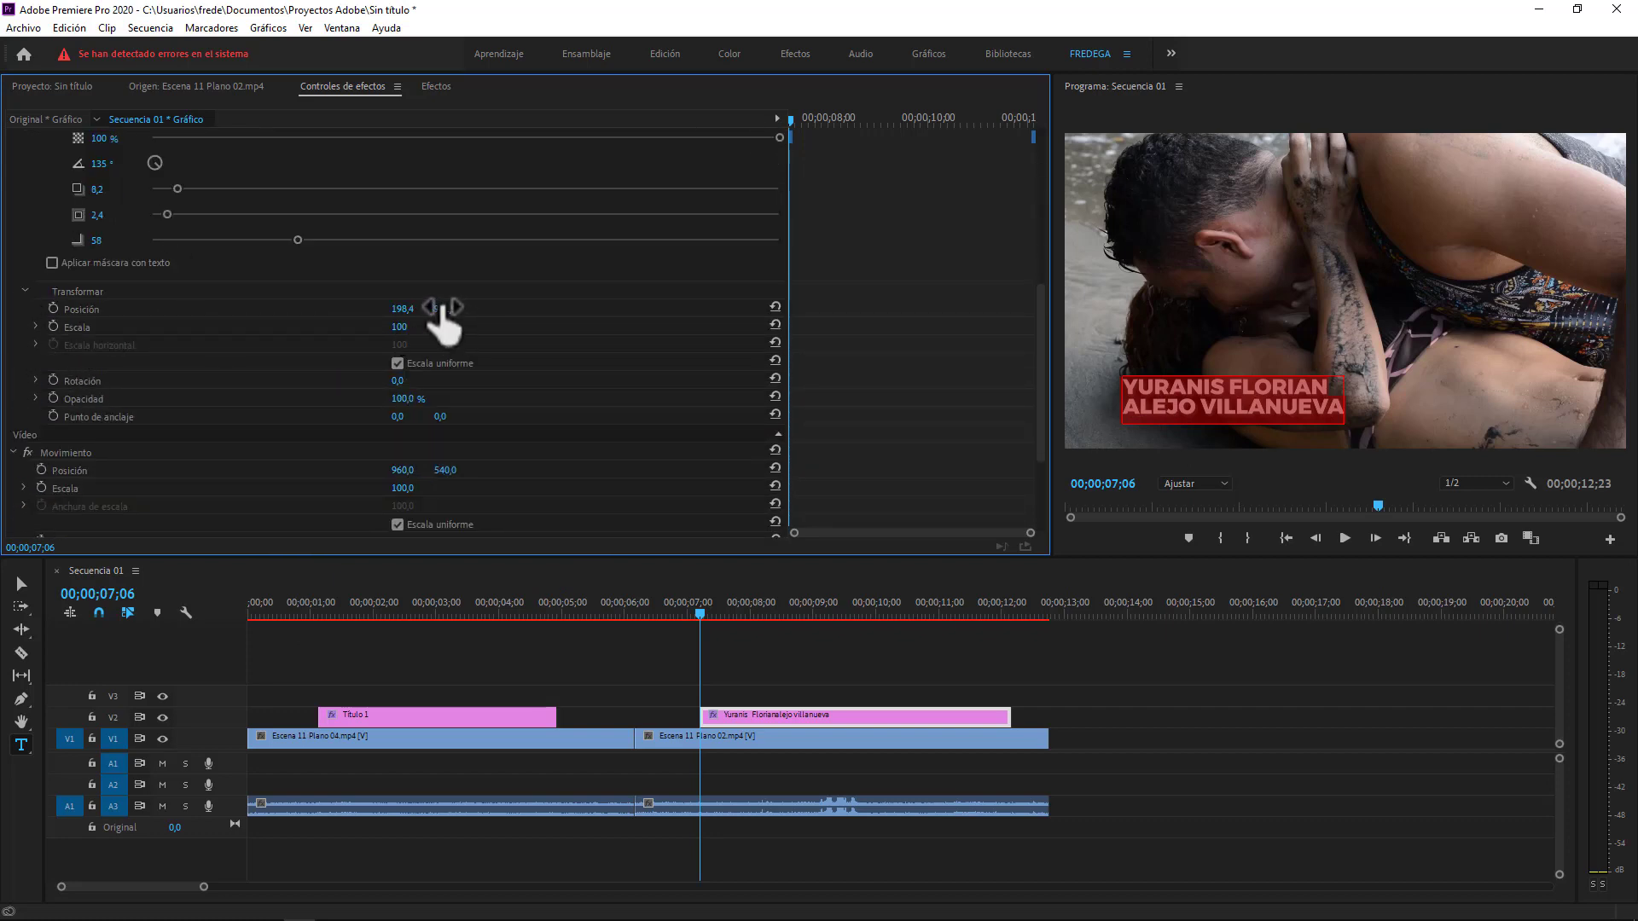
pyautogui.moveTo(445, 311); pyautogui.dragTo(719, 259)
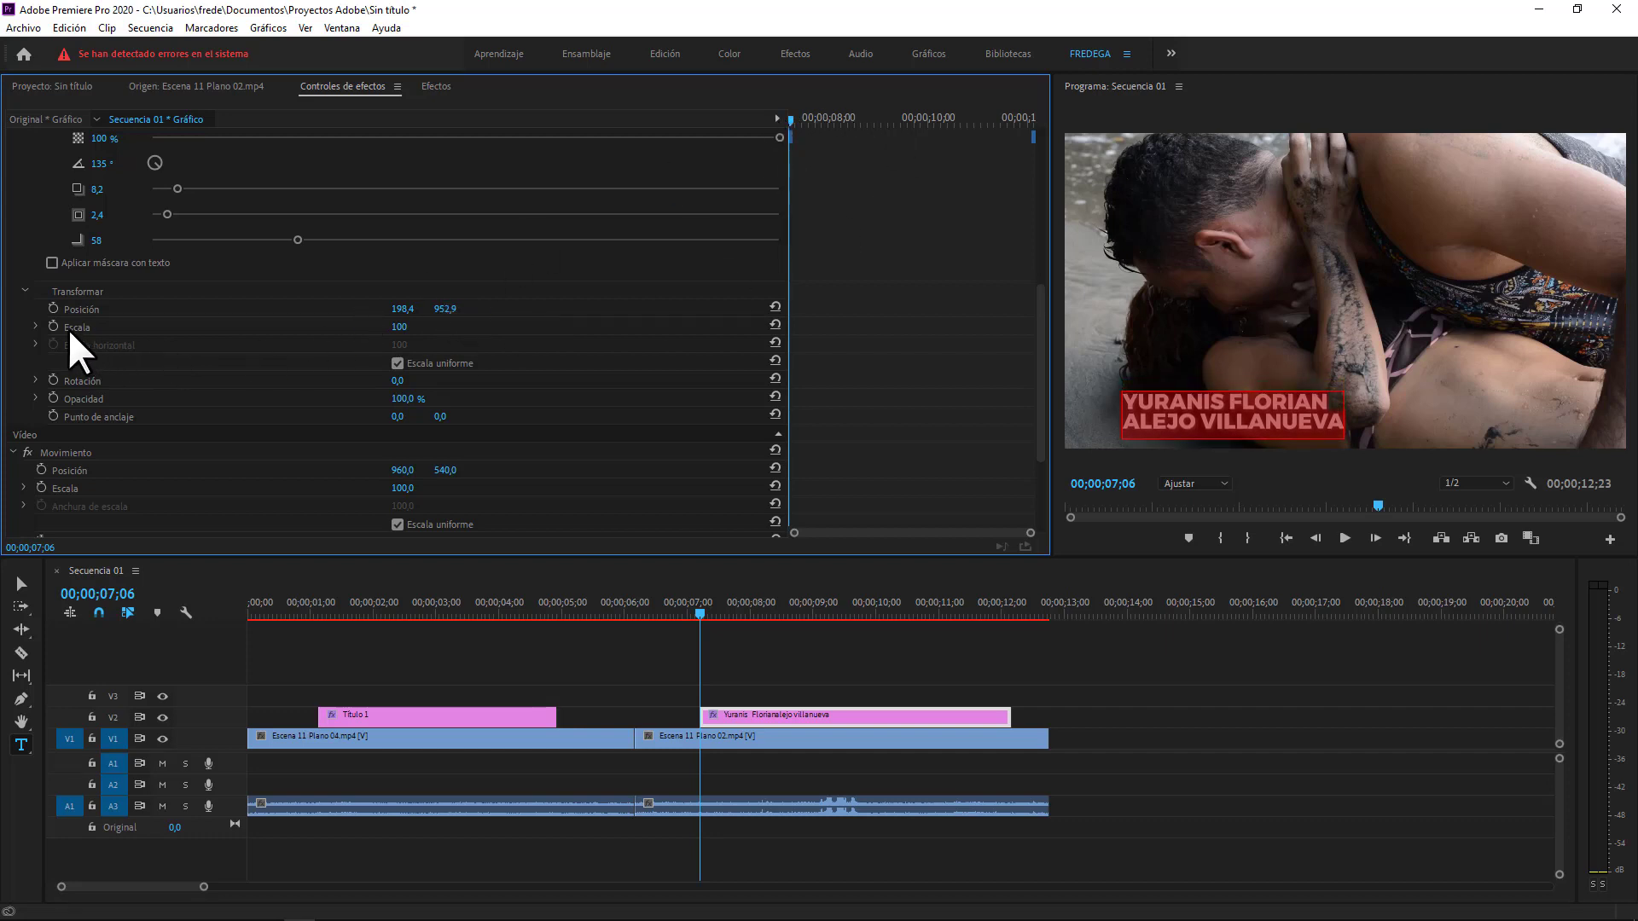
pyautogui.click(52, 307)
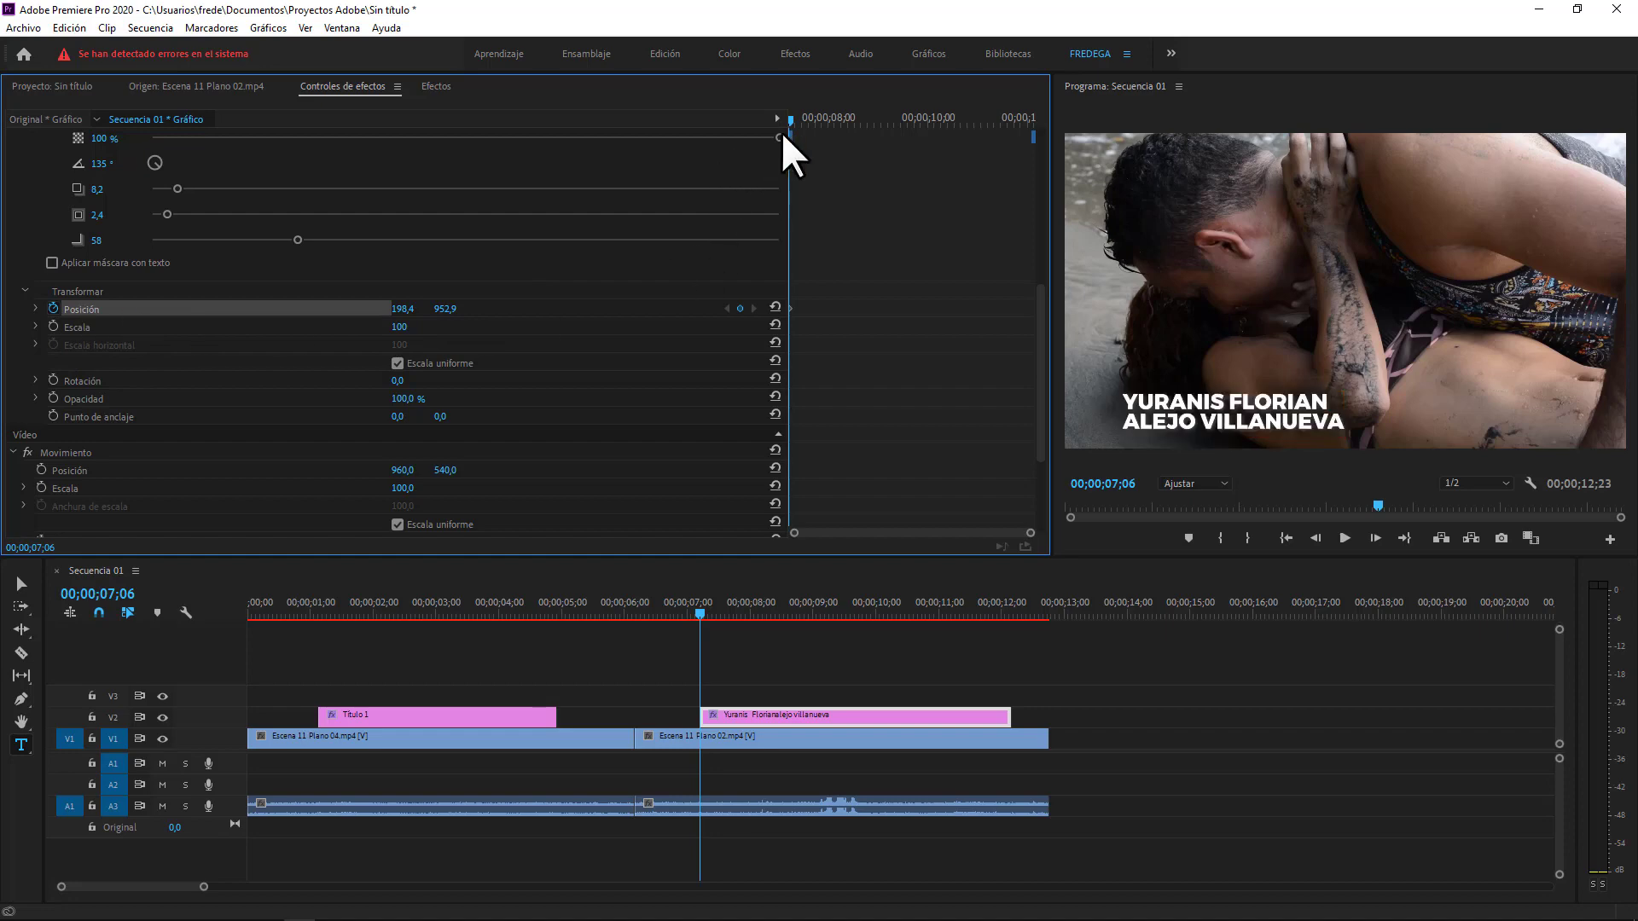
# Add hold position keyframes for the caption at 08;19 and 10;24
pyautogui.moveTo(792, 120); pyautogui.dragTo(860, 119)
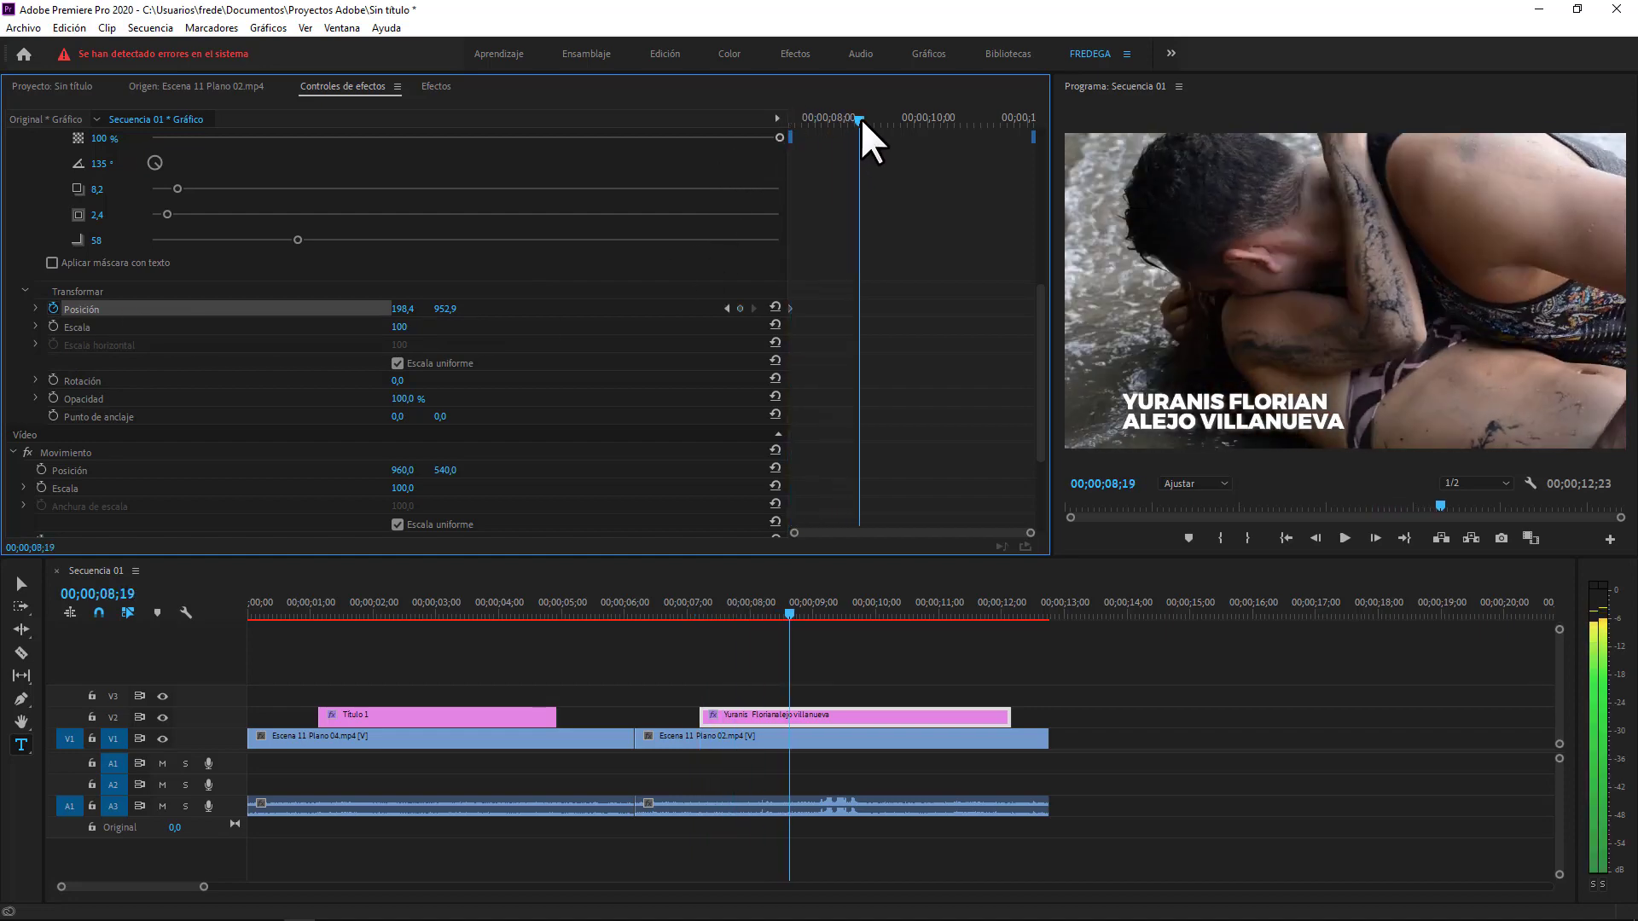
pyautogui.click(740, 308)
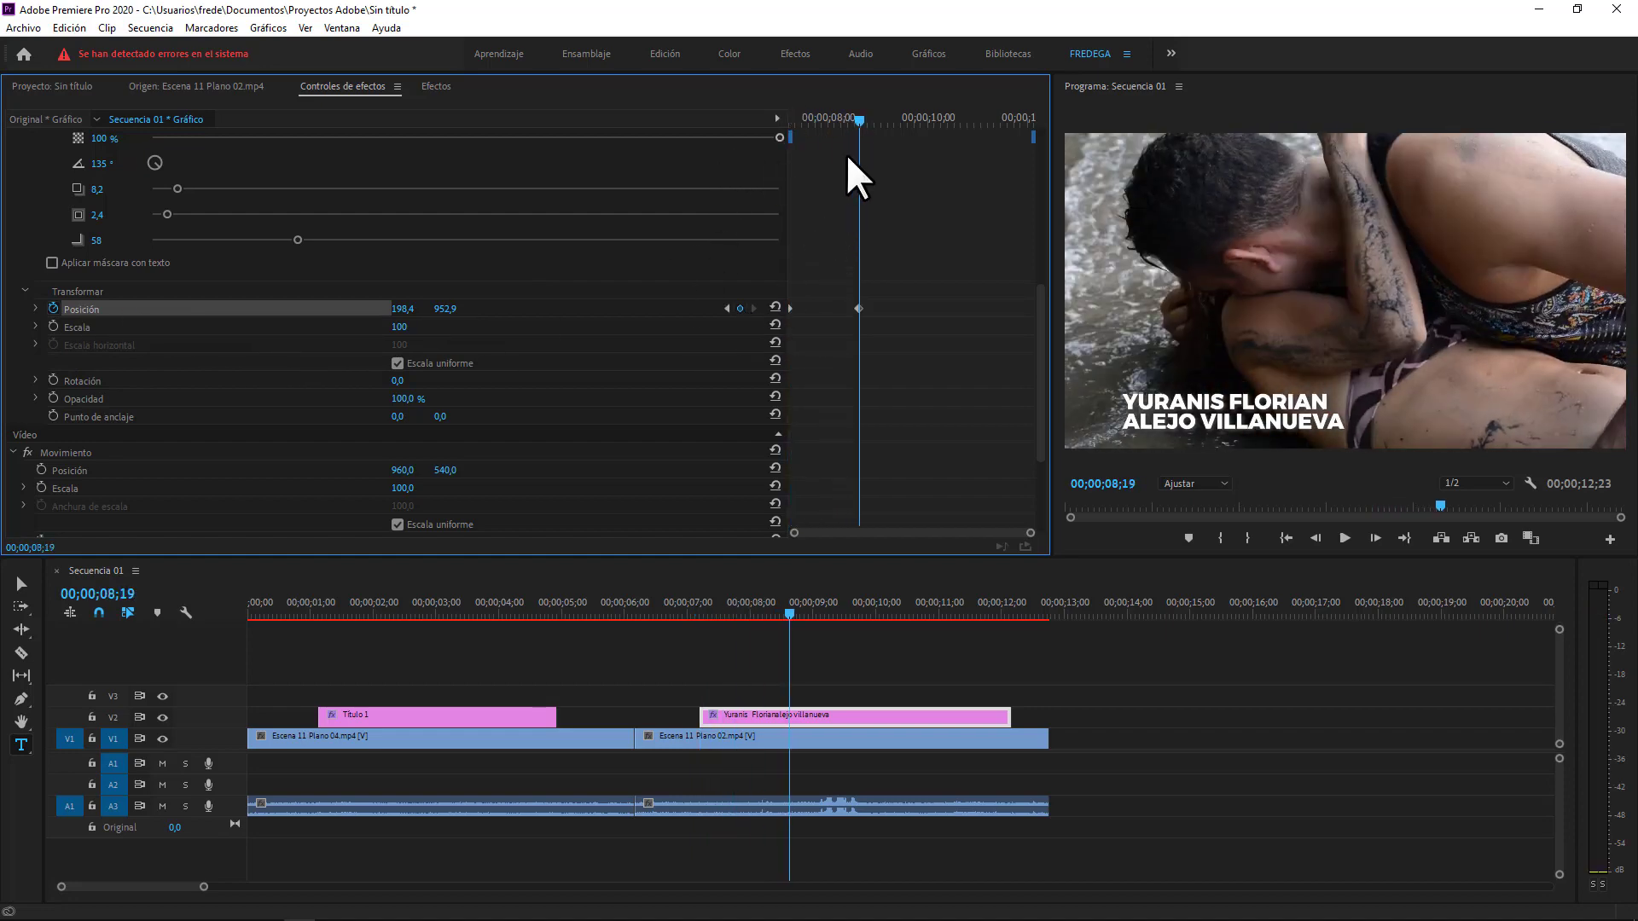
pyautogui.moveTo(860, 120); pyautogui.dragTo(967, 119)
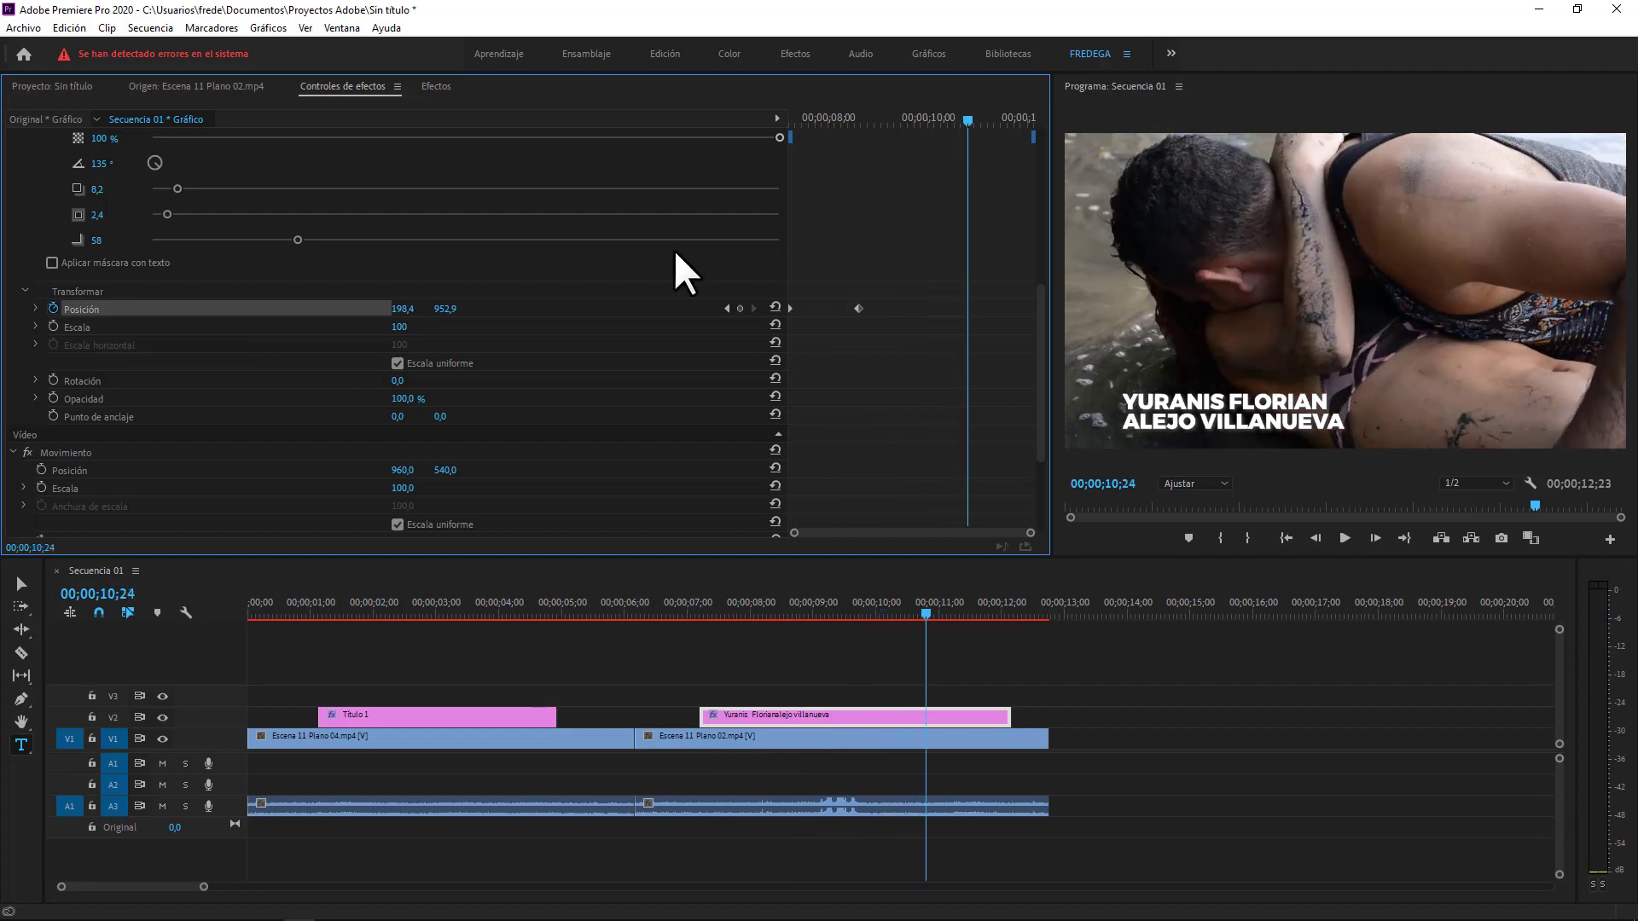
pyautogui.click(740, 308)
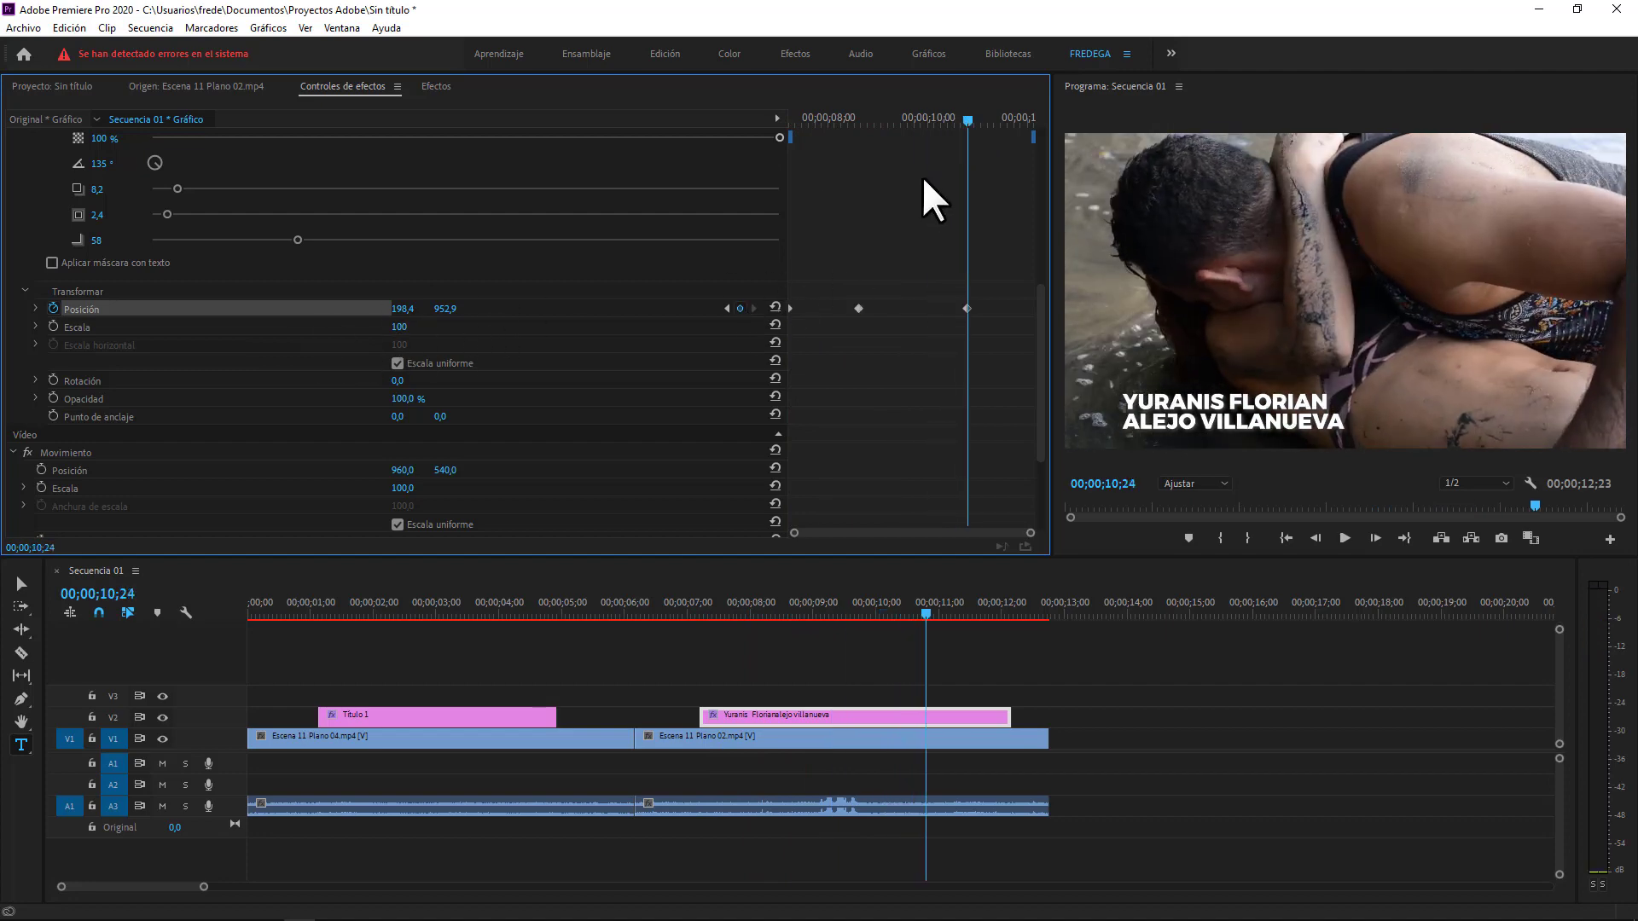
pyautogui.moveTo(967, 120); pyautogui.dragTo(1032, 119)
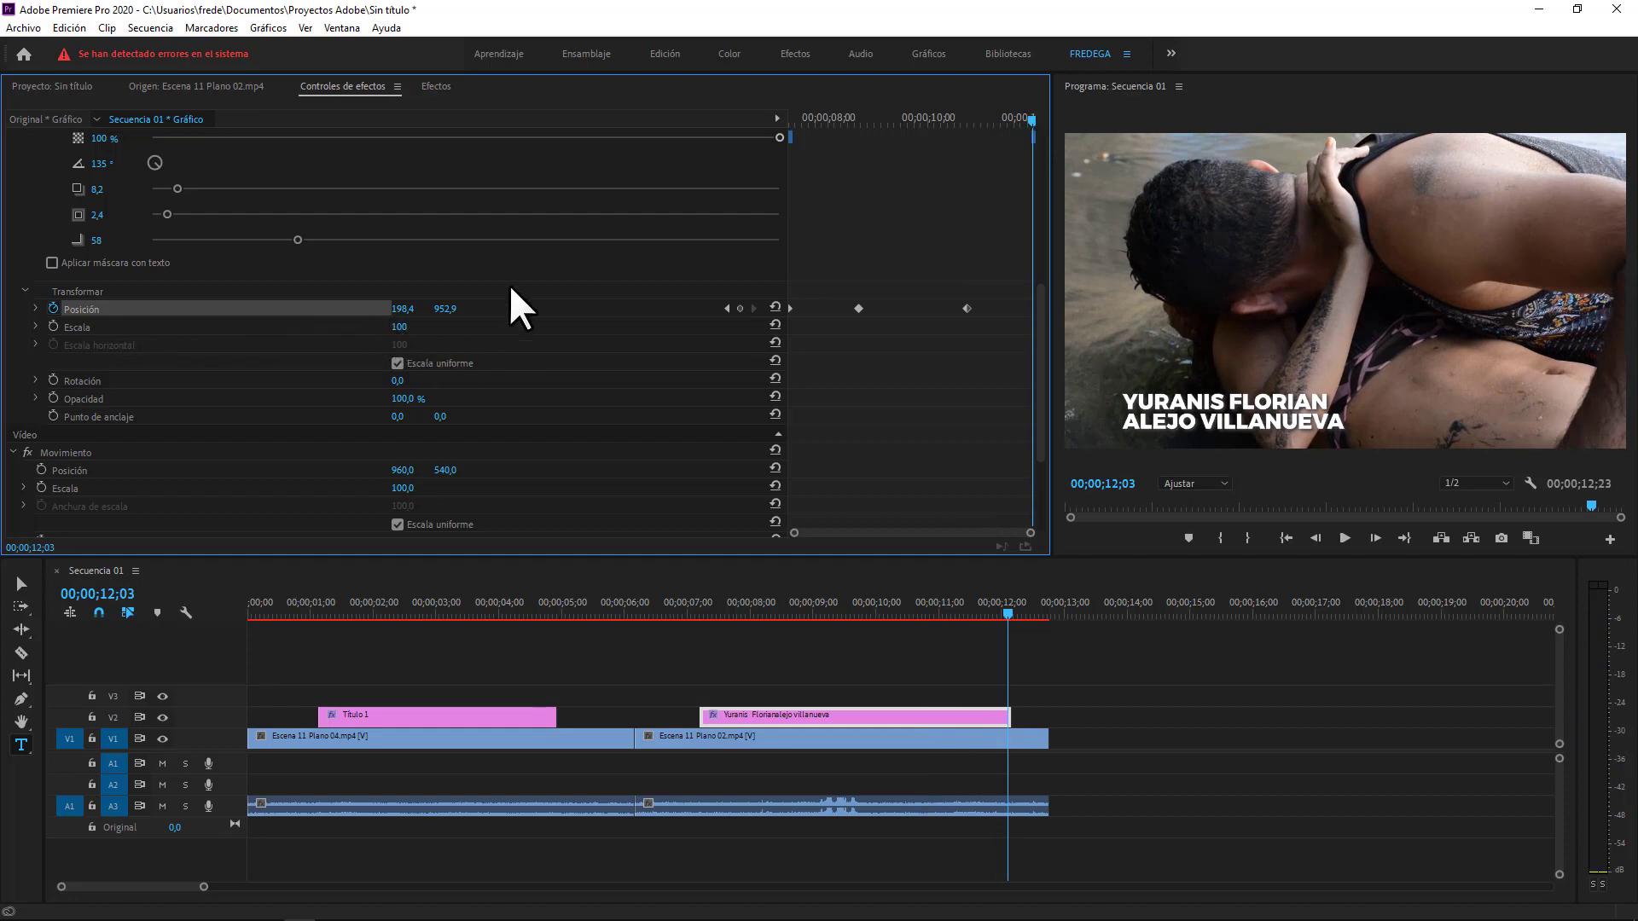
# Push the caption below the frame at 07;06 and at 12;03, ending at Y 1120,9
pyautogui.click(727, 308)
pyautogui.click(727, 308)
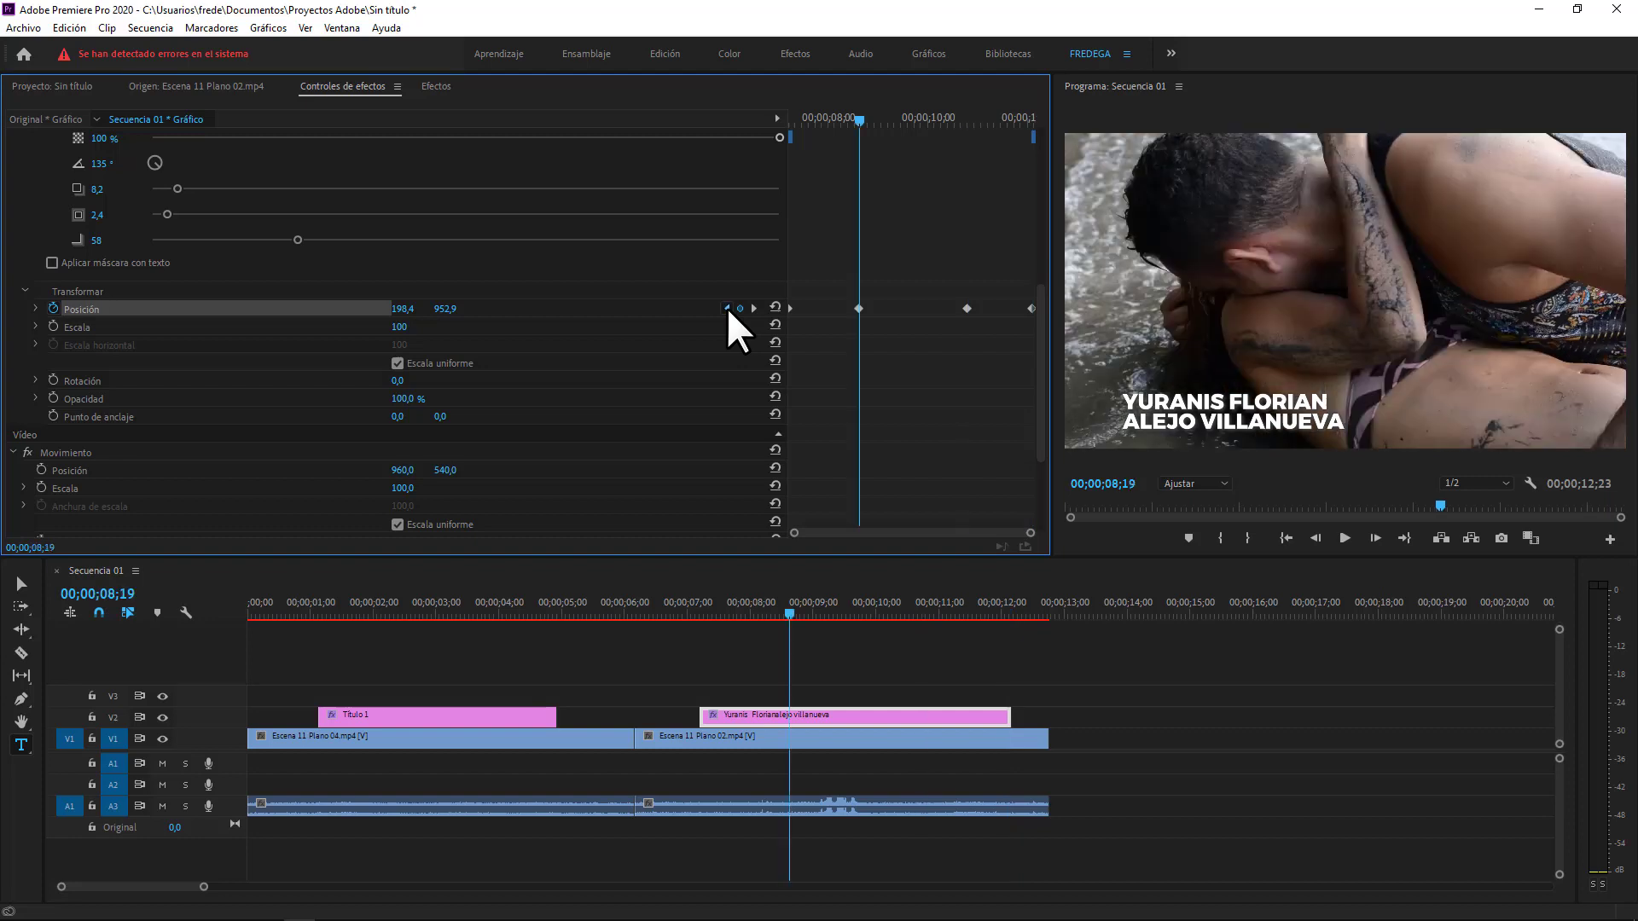
pyautogui.click(726, 308)
pyautogui.moveTo(442, 310)
pyautogui.mouseDown()
pyautogui.moveTo(512, 309)
pyautogui.moveTo(486, 317)
pyautogui.mouseUp()
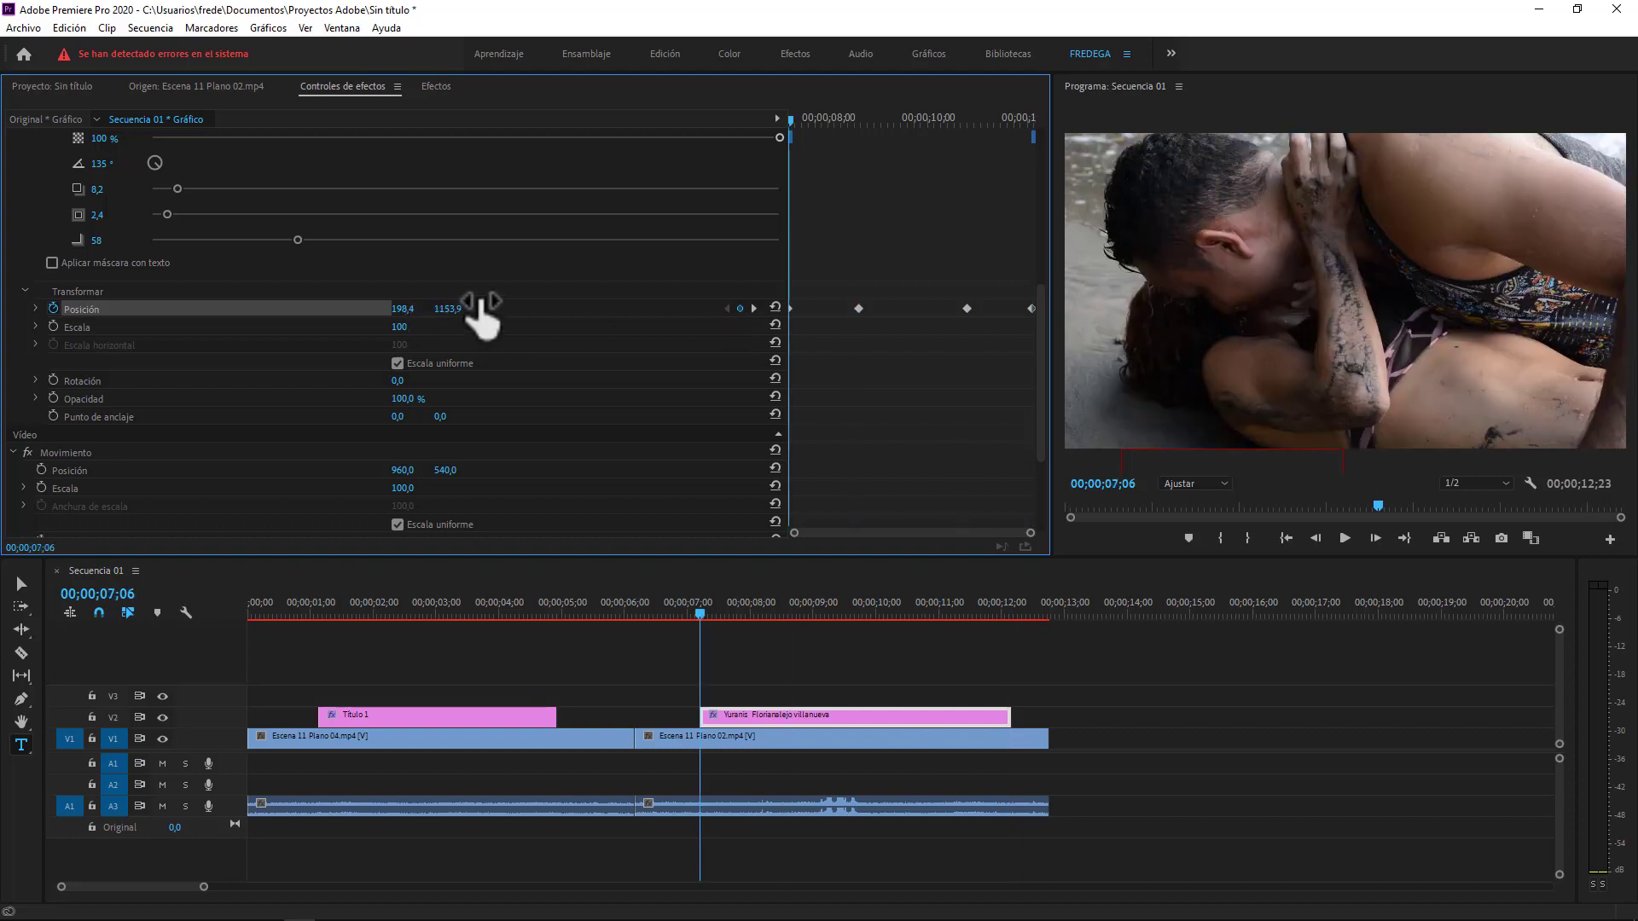
pyautogui.click(752, 307)
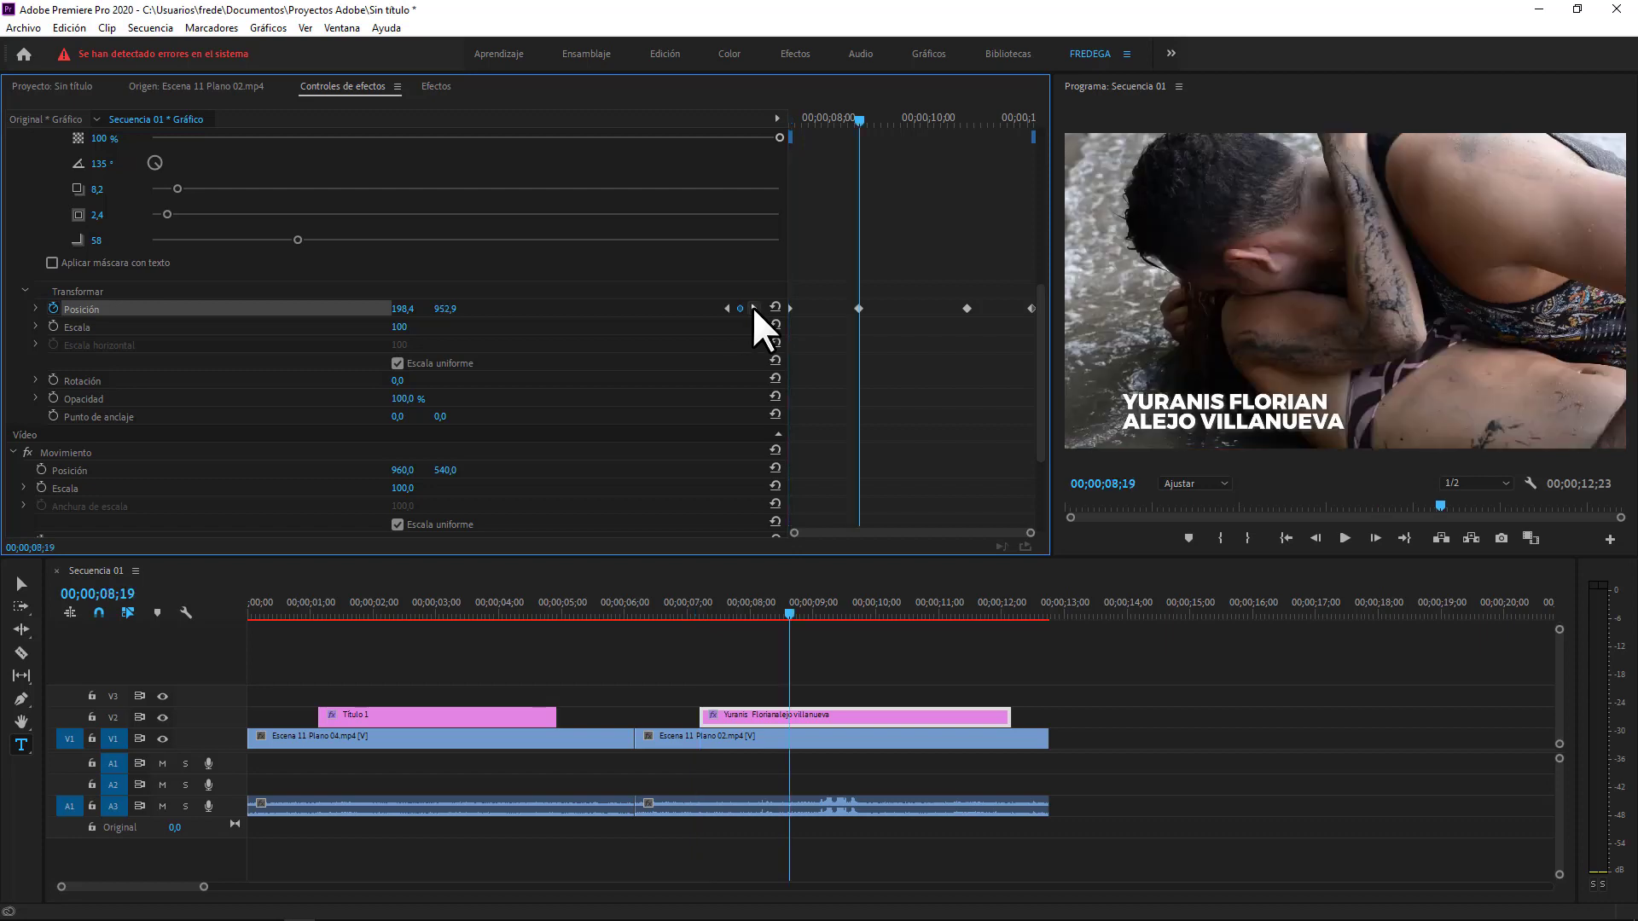
pyautogui.click(753, 308)
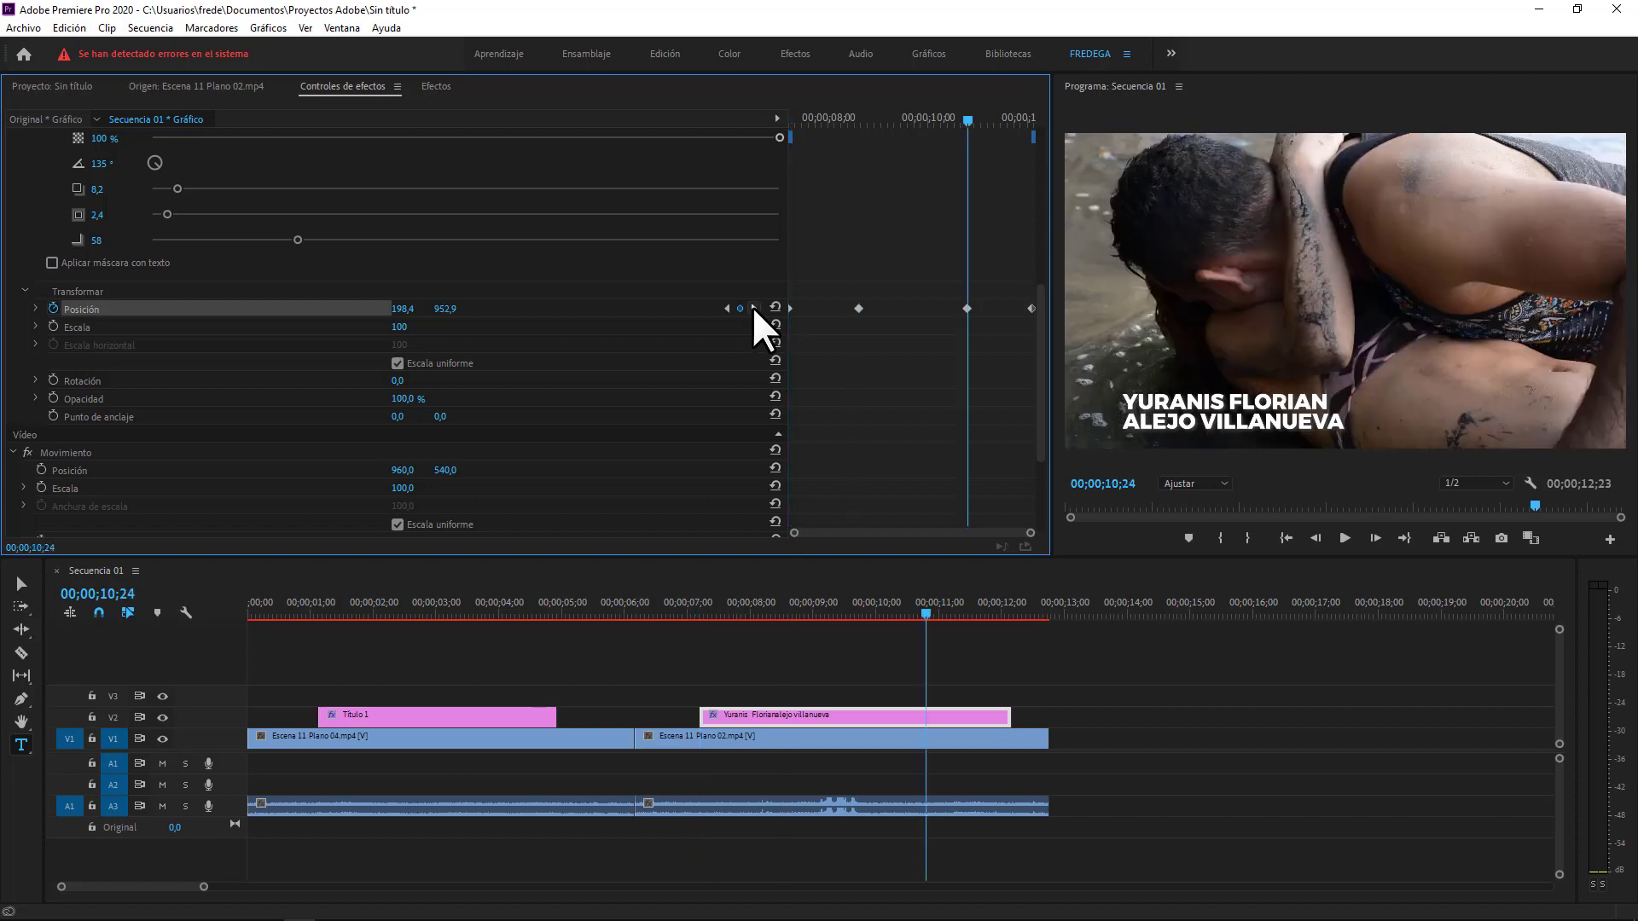
pyautogui.click(753, 308)
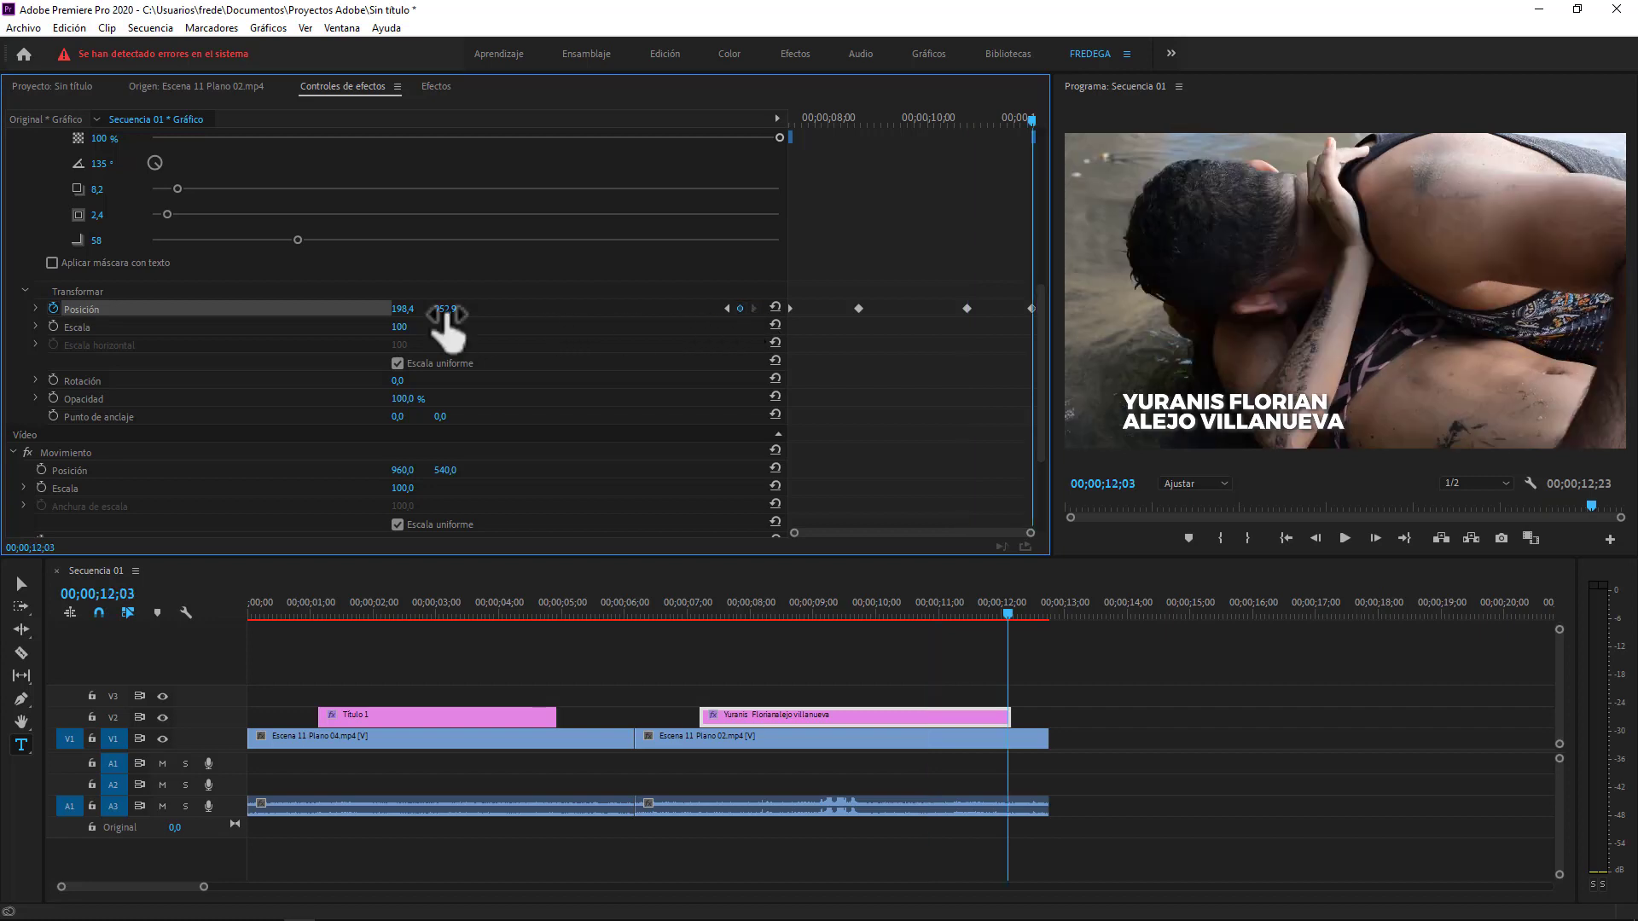
pyautogui.moveTo(448, 311); pyautogui.dragTo(683, 311)
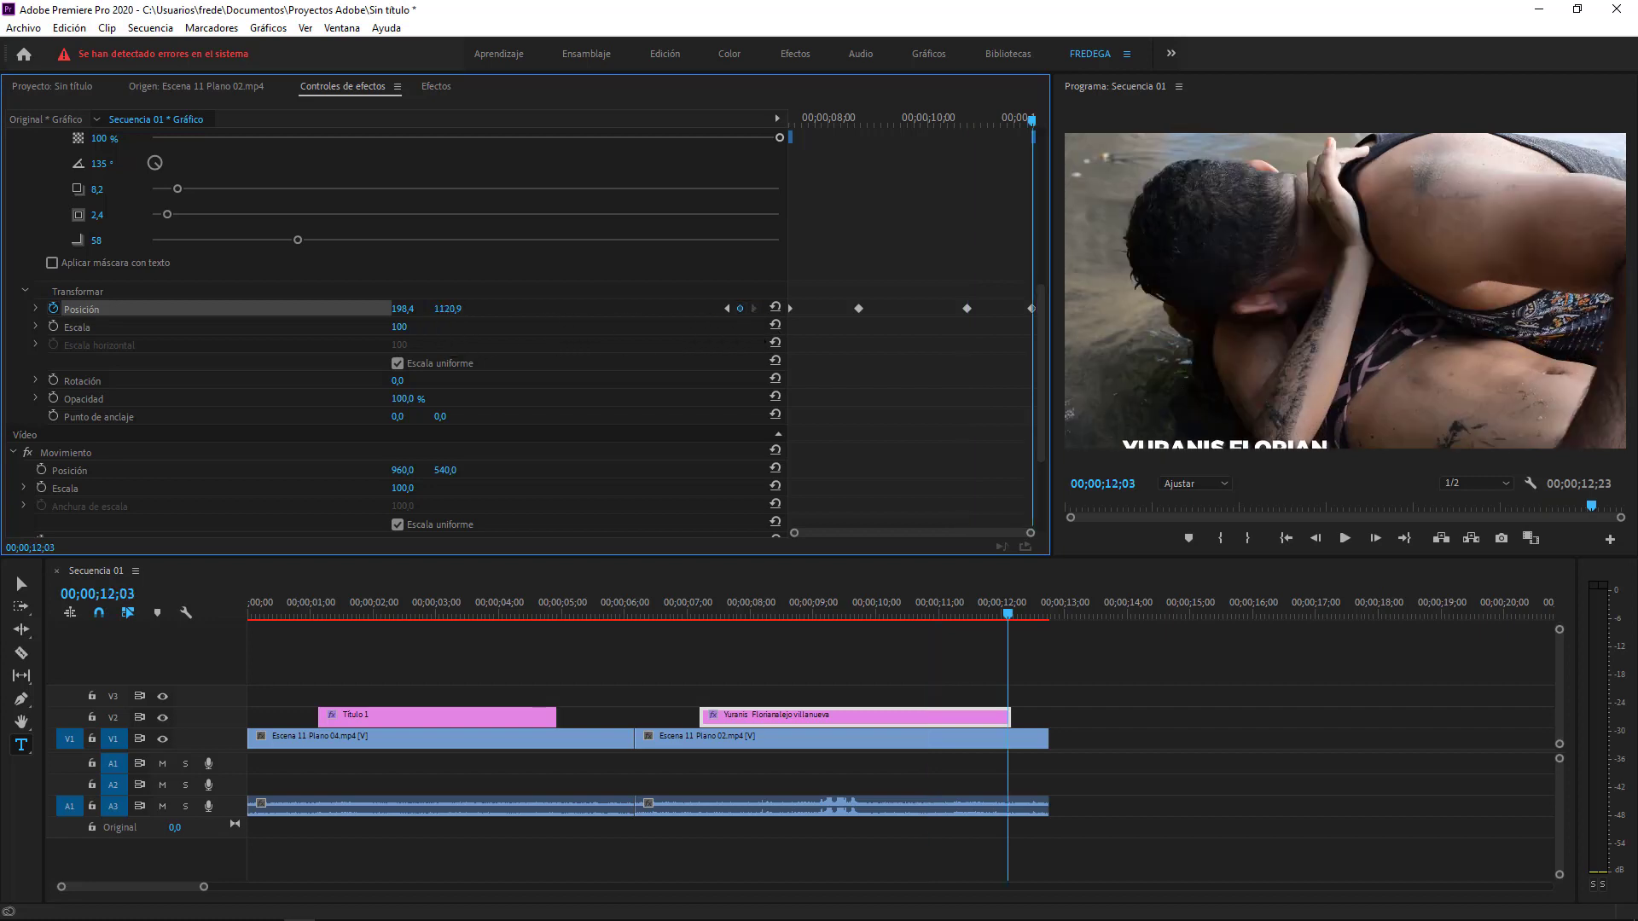
# Replay the caption animation from 00;00;07;03, then scrub the playhead to 00;00;12;23
pyautogui.click(685, 606)
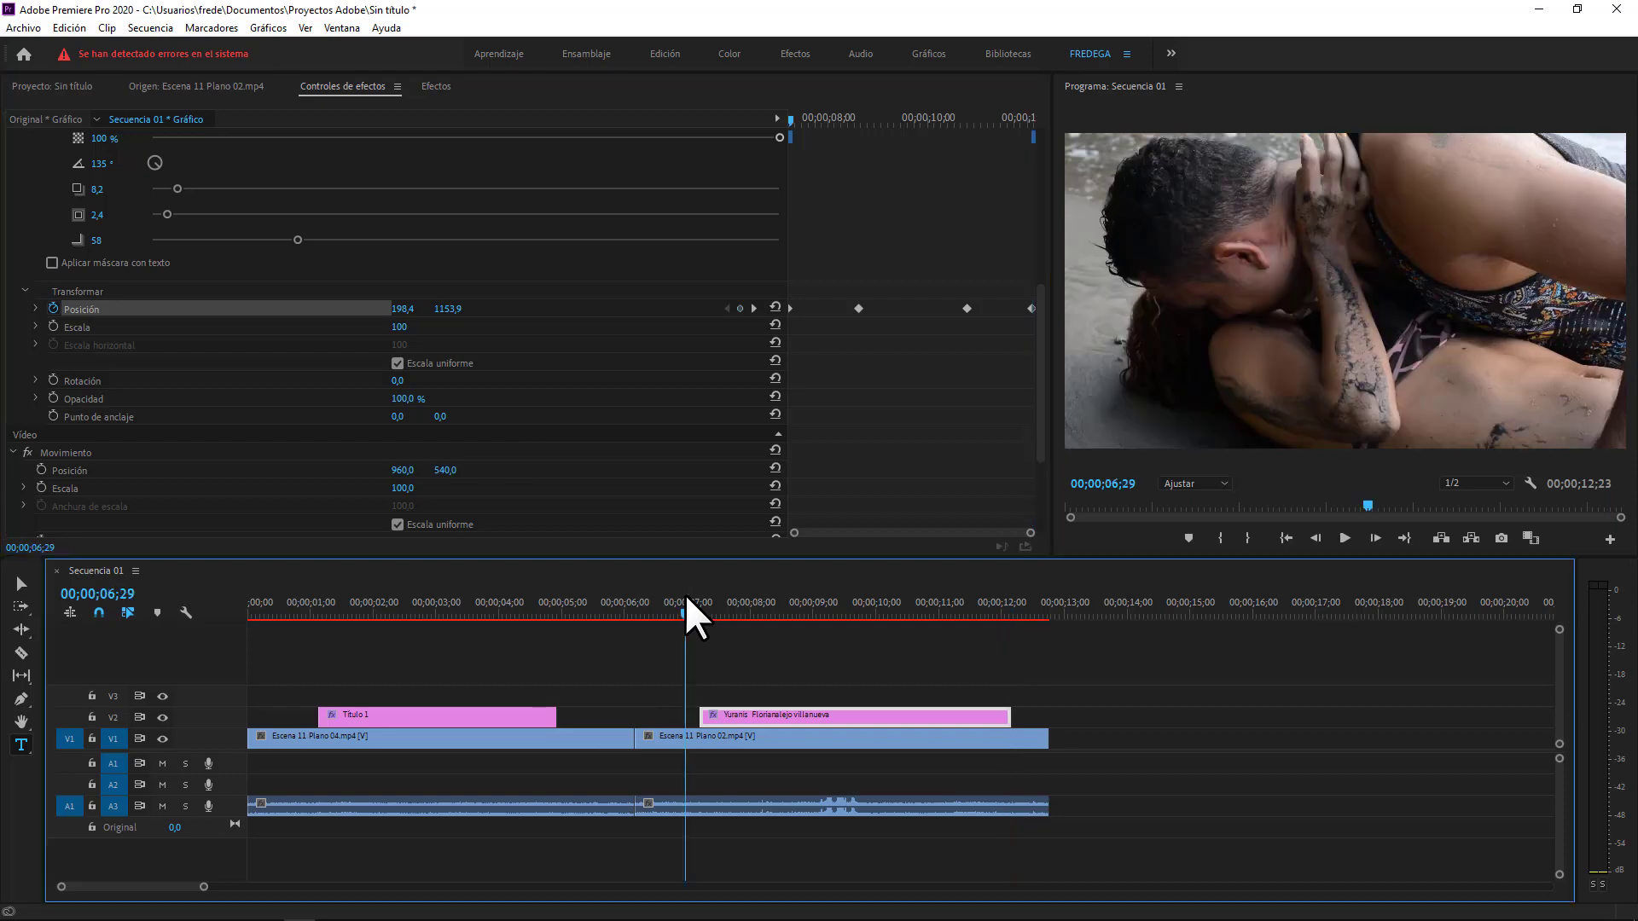
pyautogui.press('space')
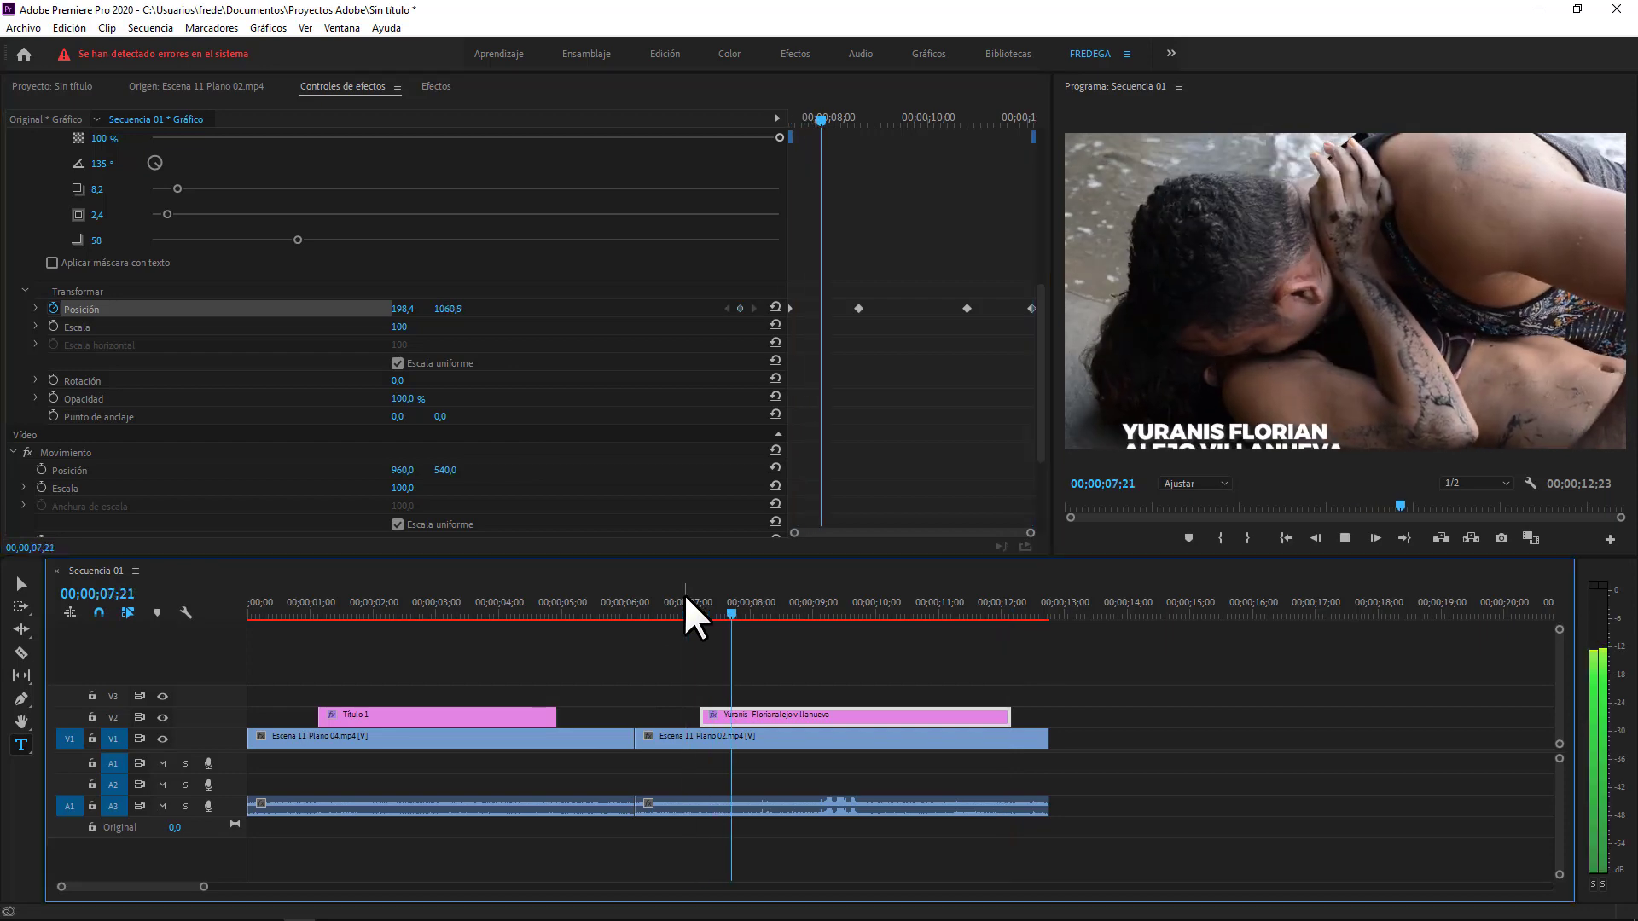
pyautogui.click(694, 607)
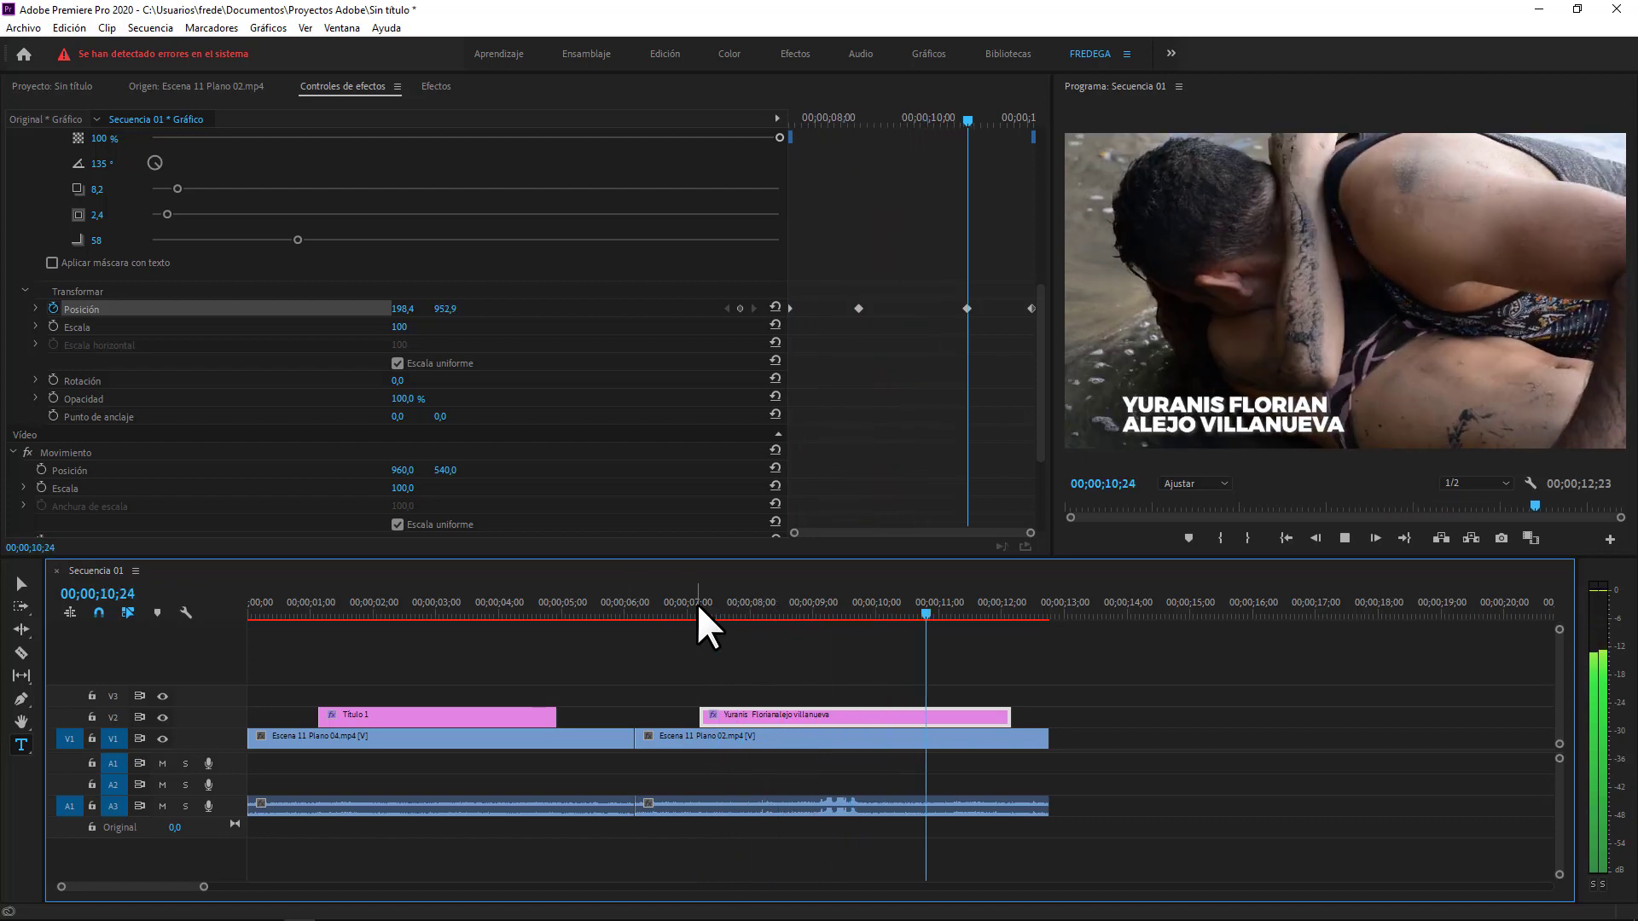
pyautogui.press('space')
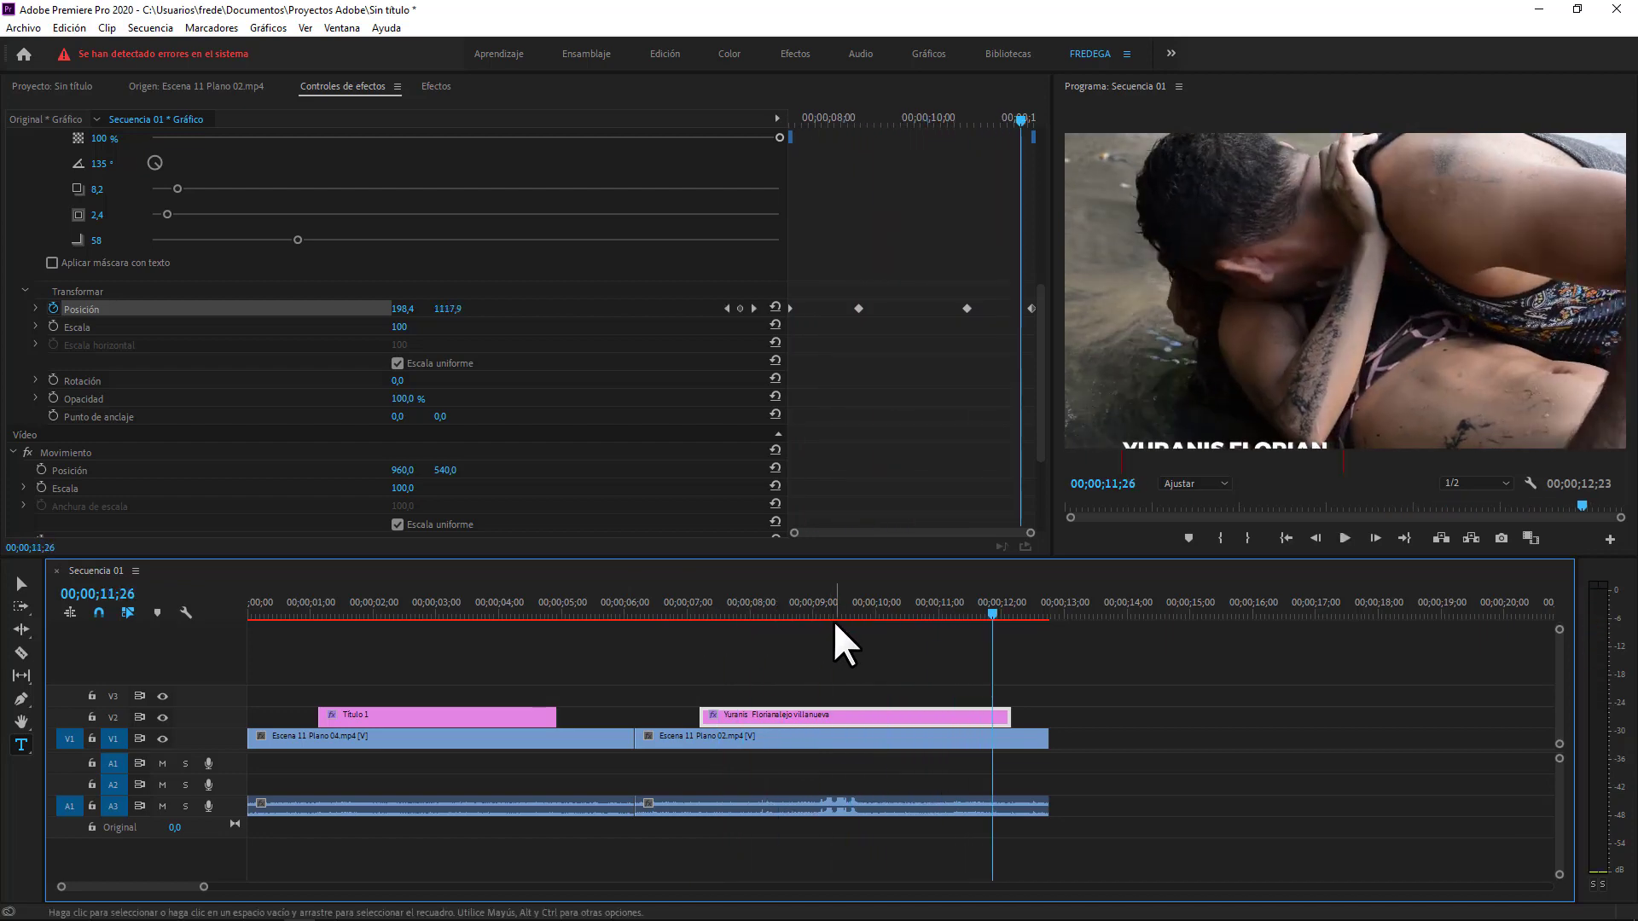
pyautogui.moveTo(993, 614); pyautogui.dragTo(1039, 616)
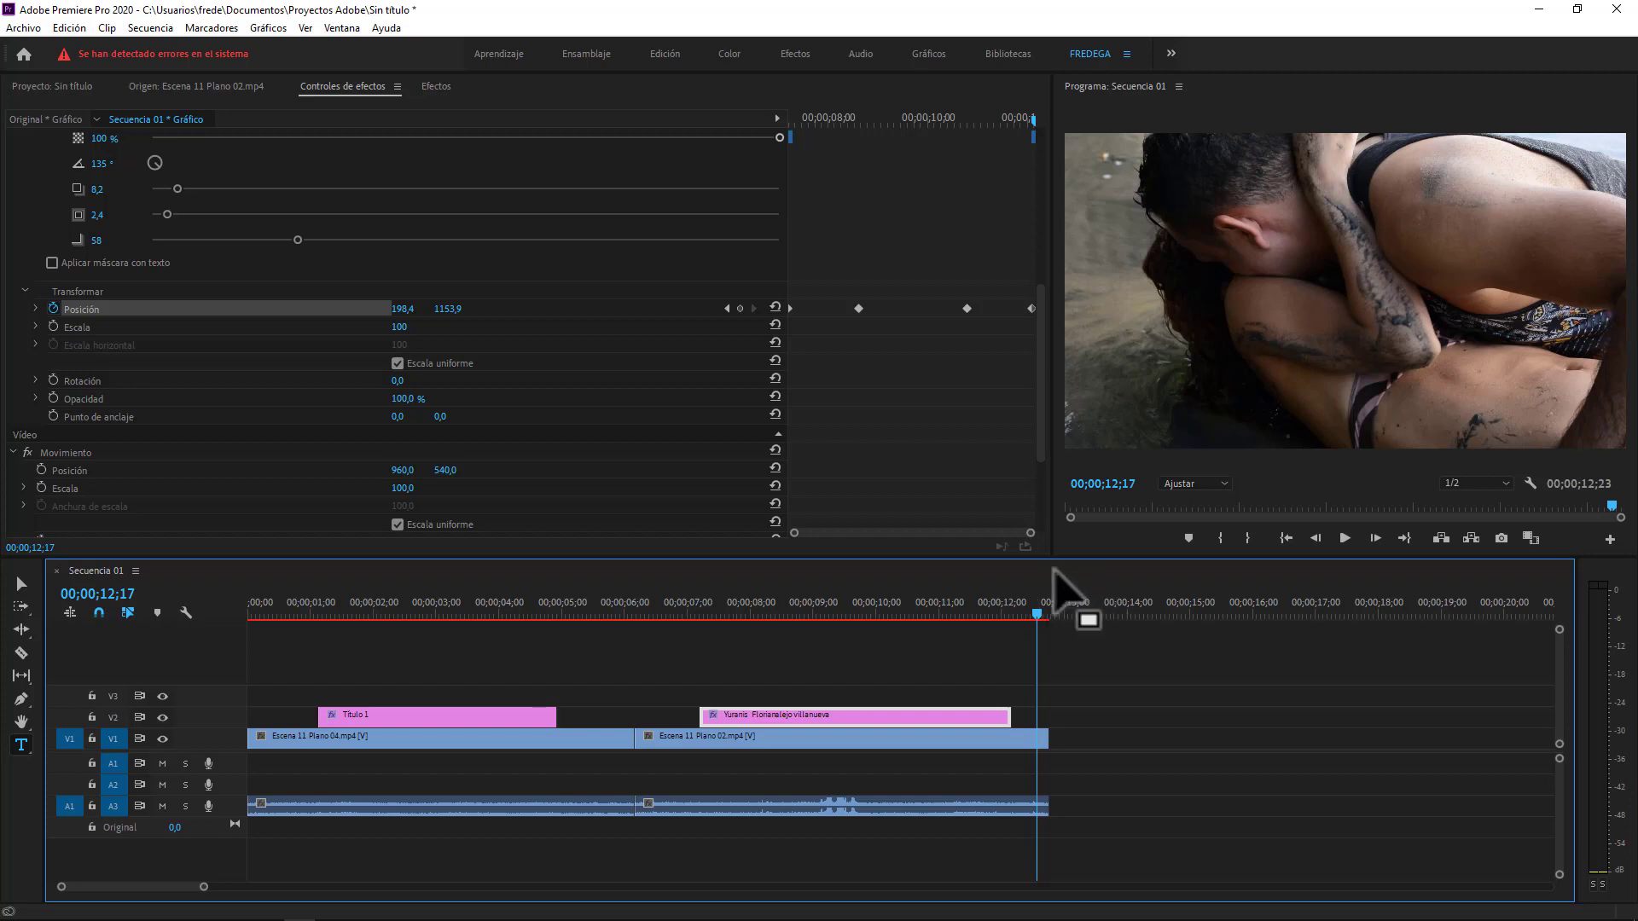
pyautogui.moveTo(1038, 612); pyautogui.dragTo(1052, 608)
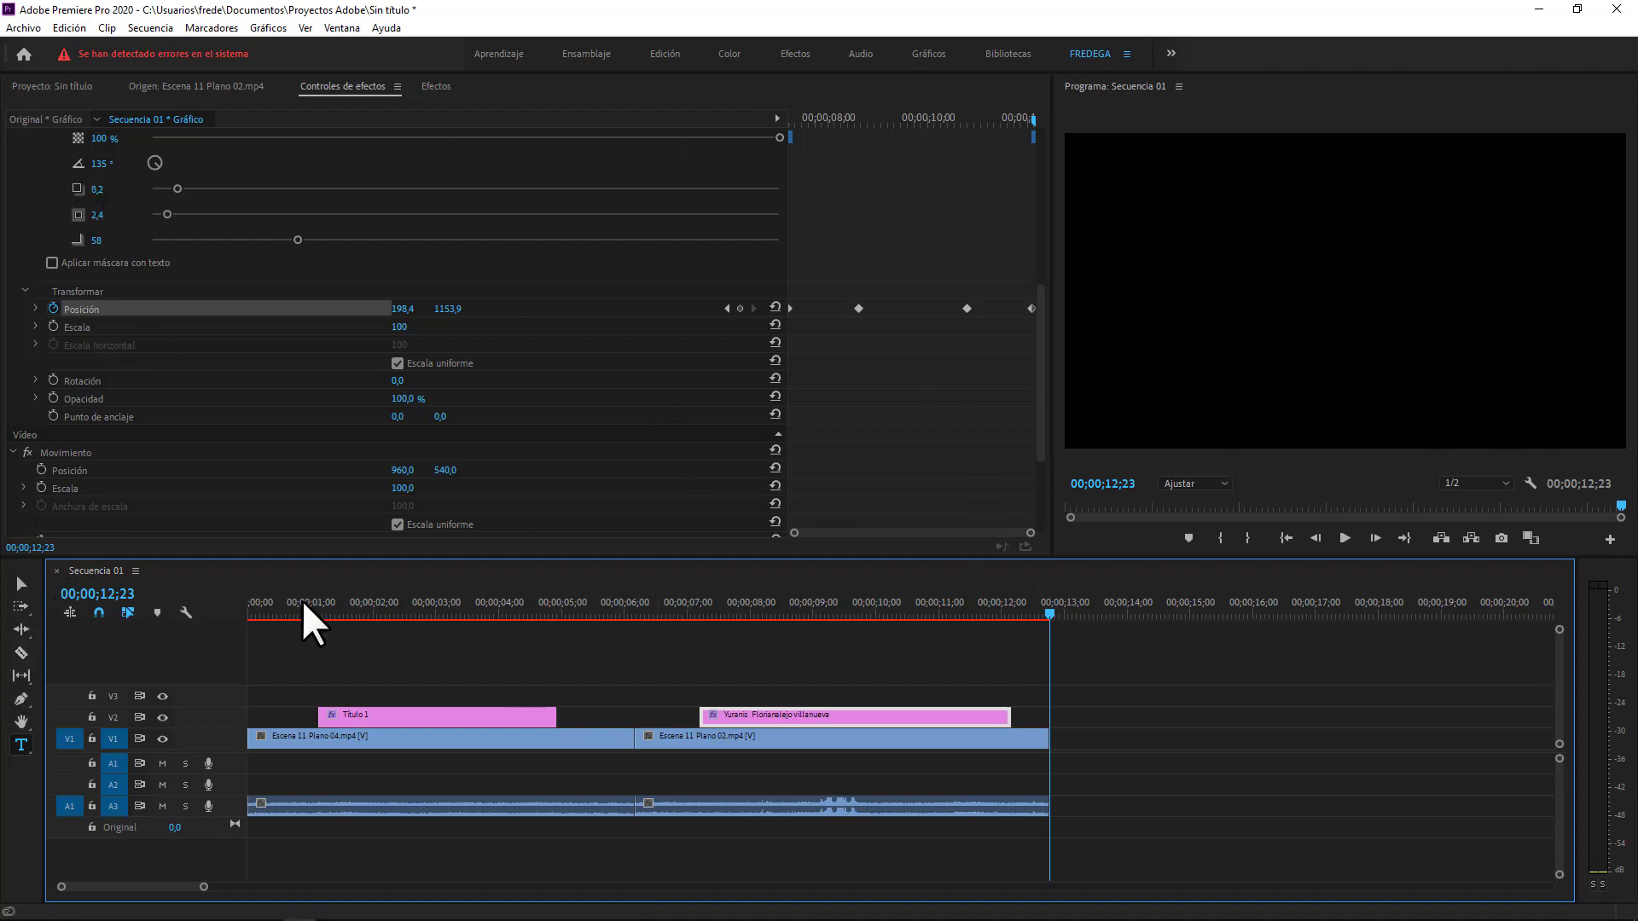
# Type a CAST title in the Program monitor at 00;00;12;23 and centre-align its text
pyautogui.click(1096, 721)
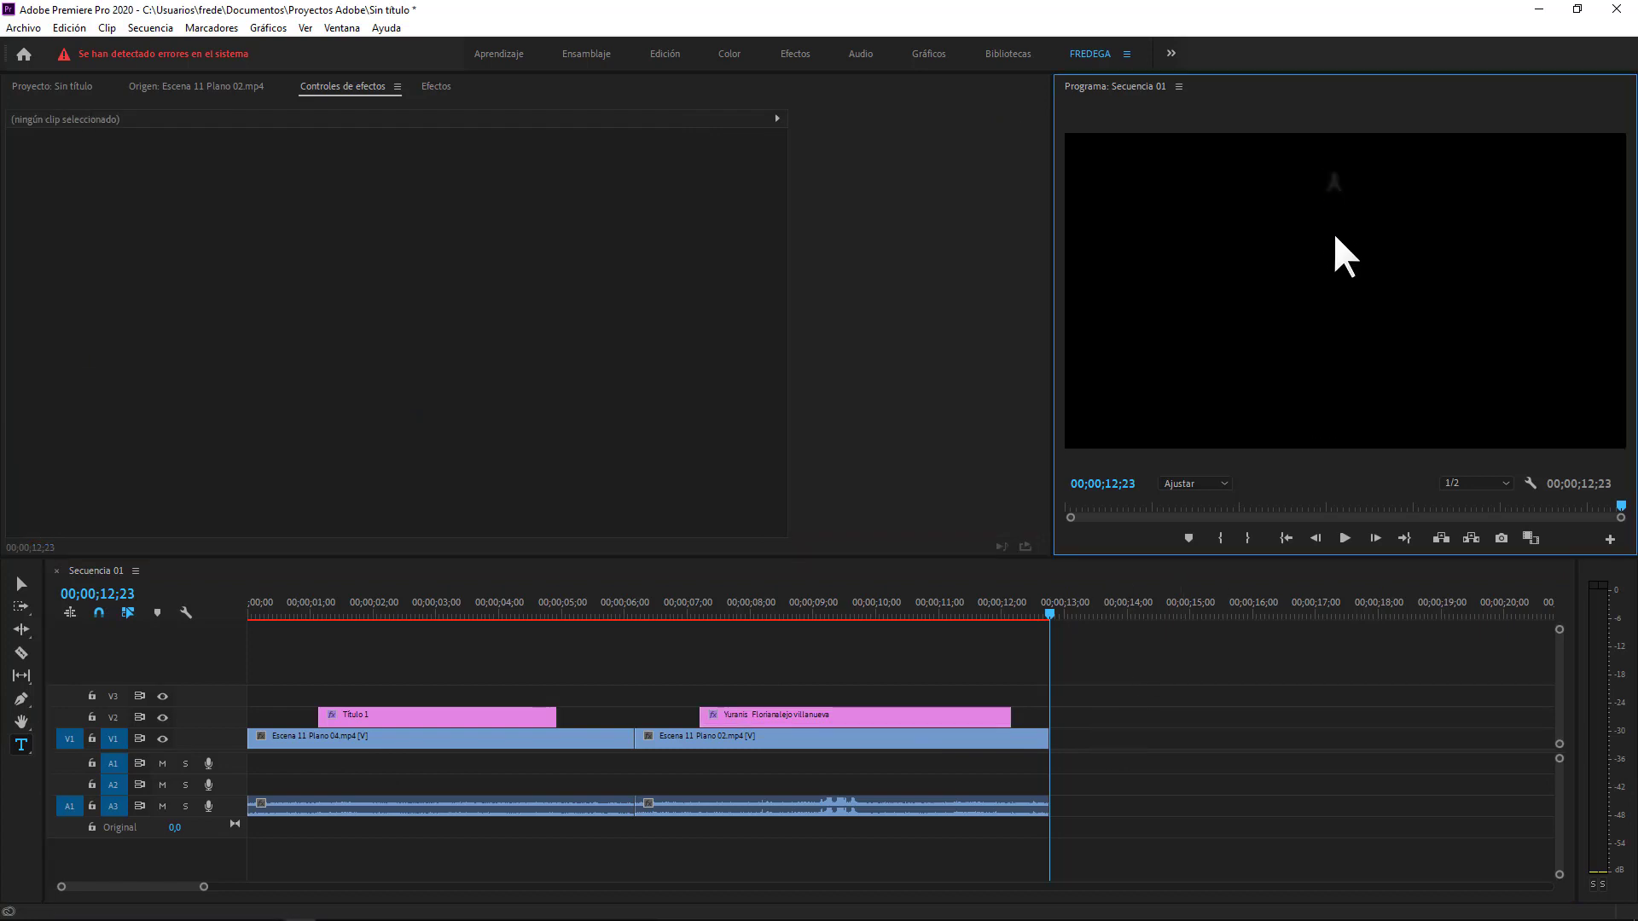
pyautogui.click(1332, 192)
pyautogui.write('CAST')
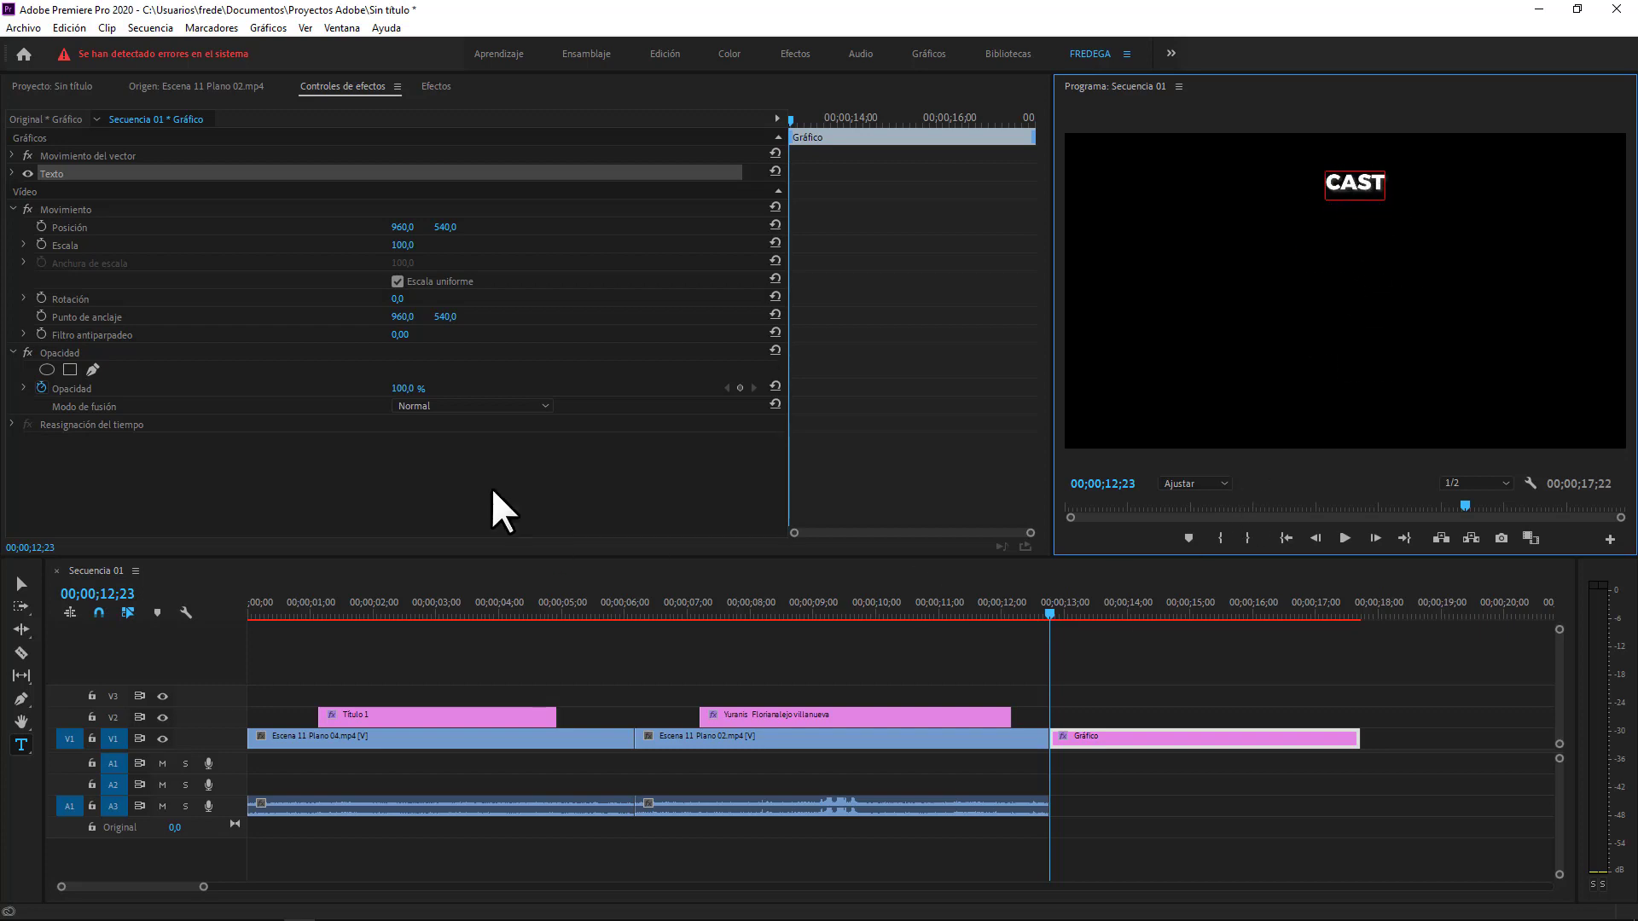
pyautogui.click(11, 176)
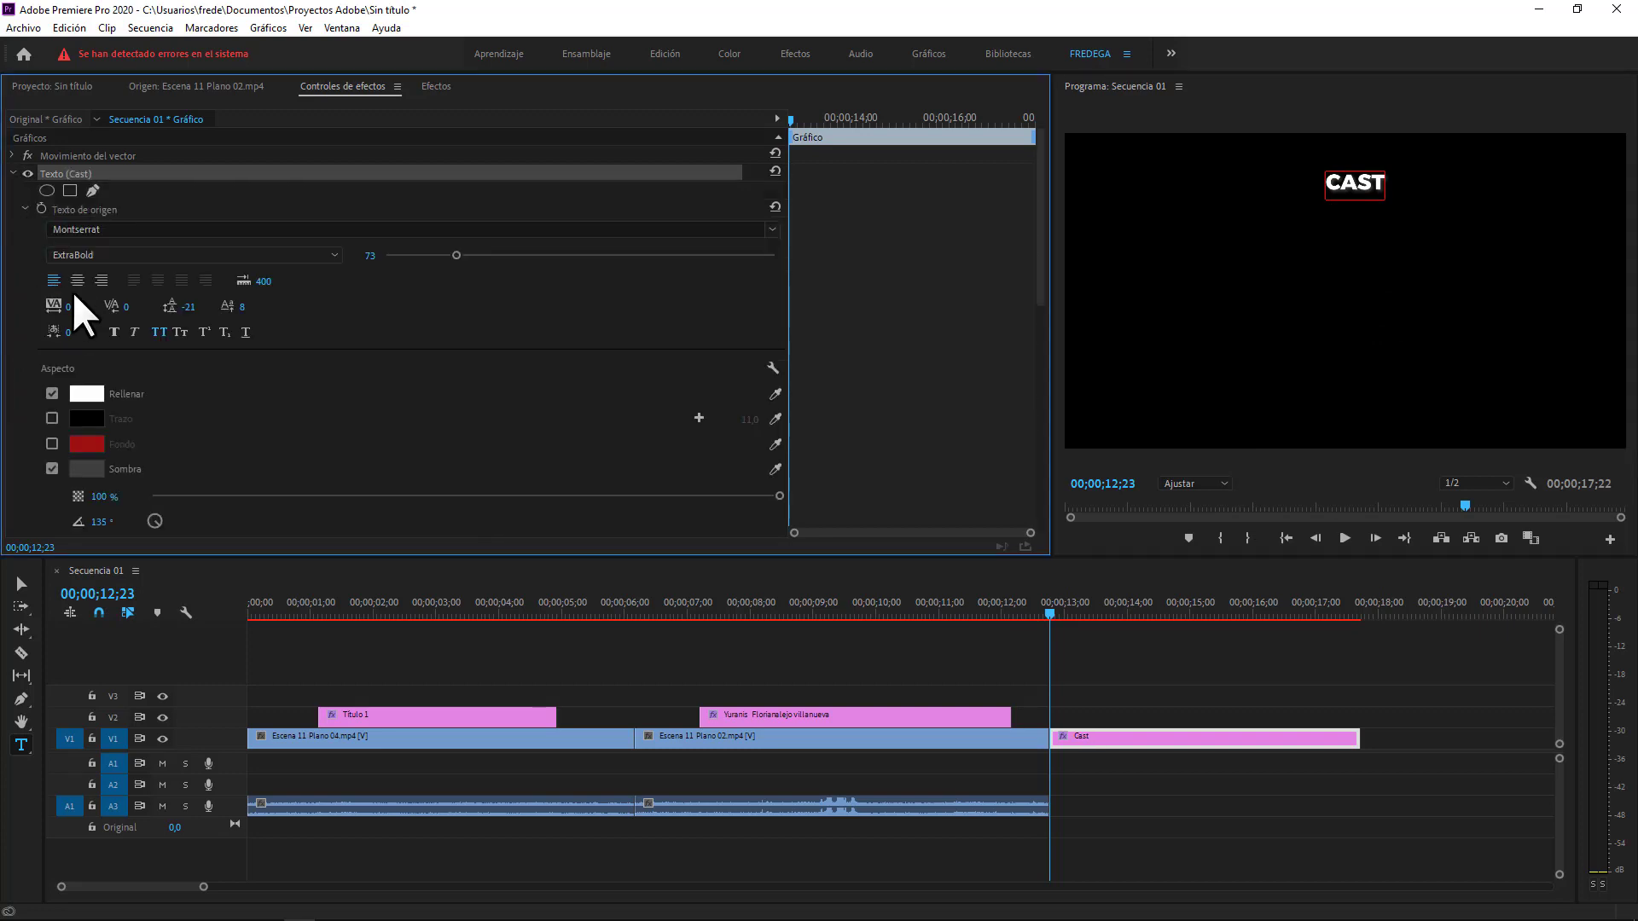
pyautogui.click(75, 282)
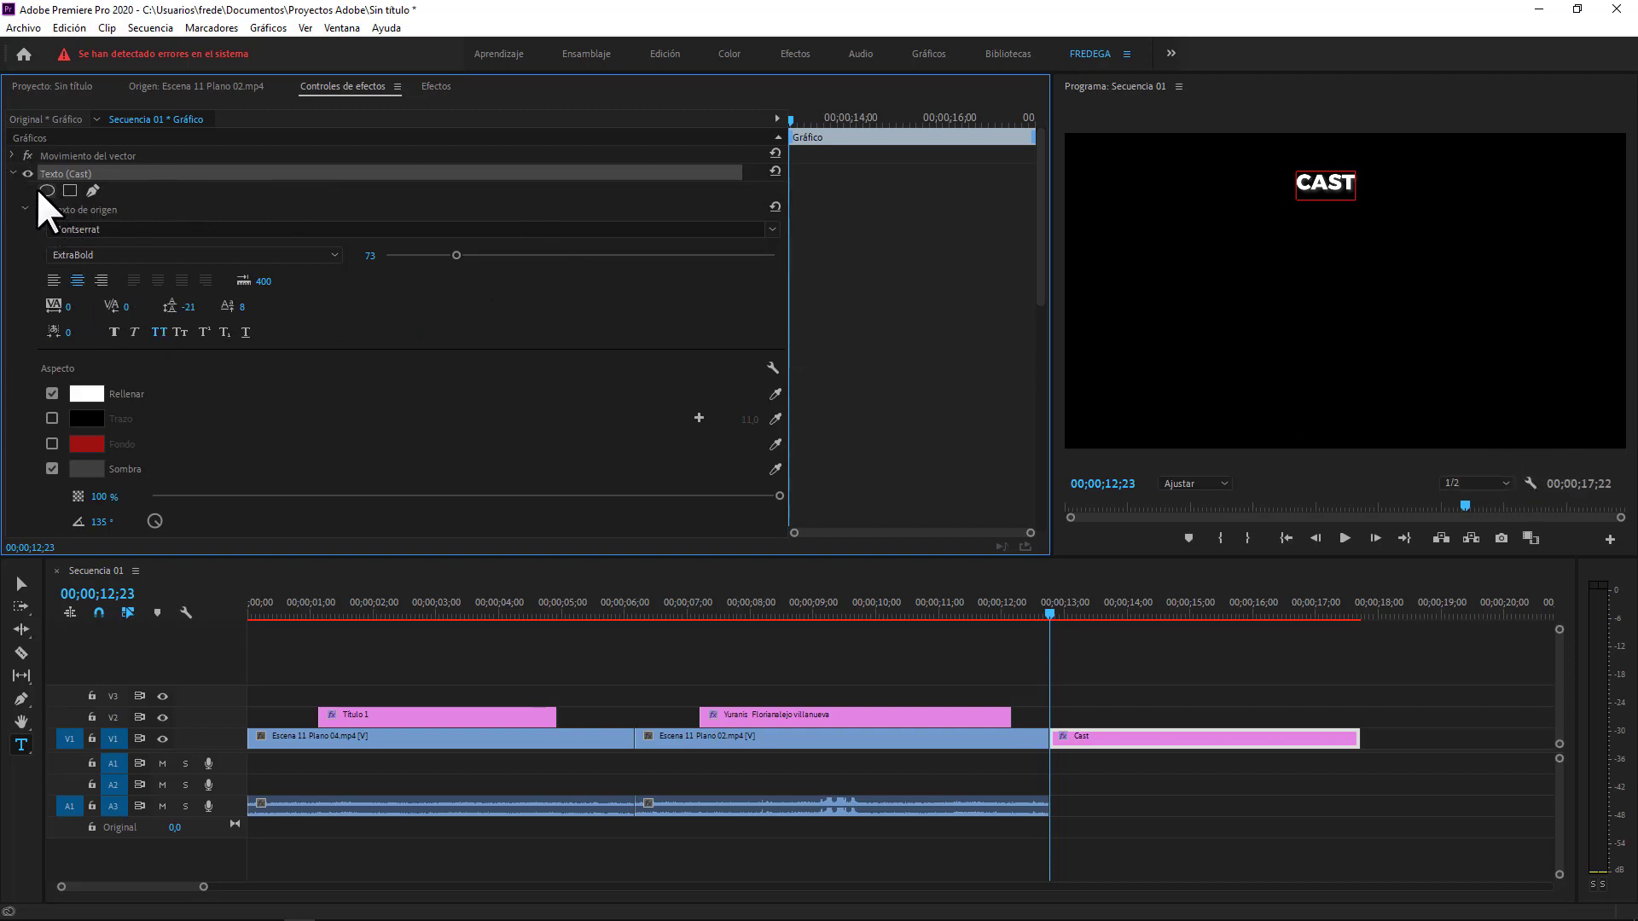
pyautogui.scroll(-2, 207, 359)
pyautogui.scroll(-4, 207, 359)
# Shift the CAST text to Position X 975,9 and select the Cast graphic clip
pyautogui.scroll(-3, 207, 361)
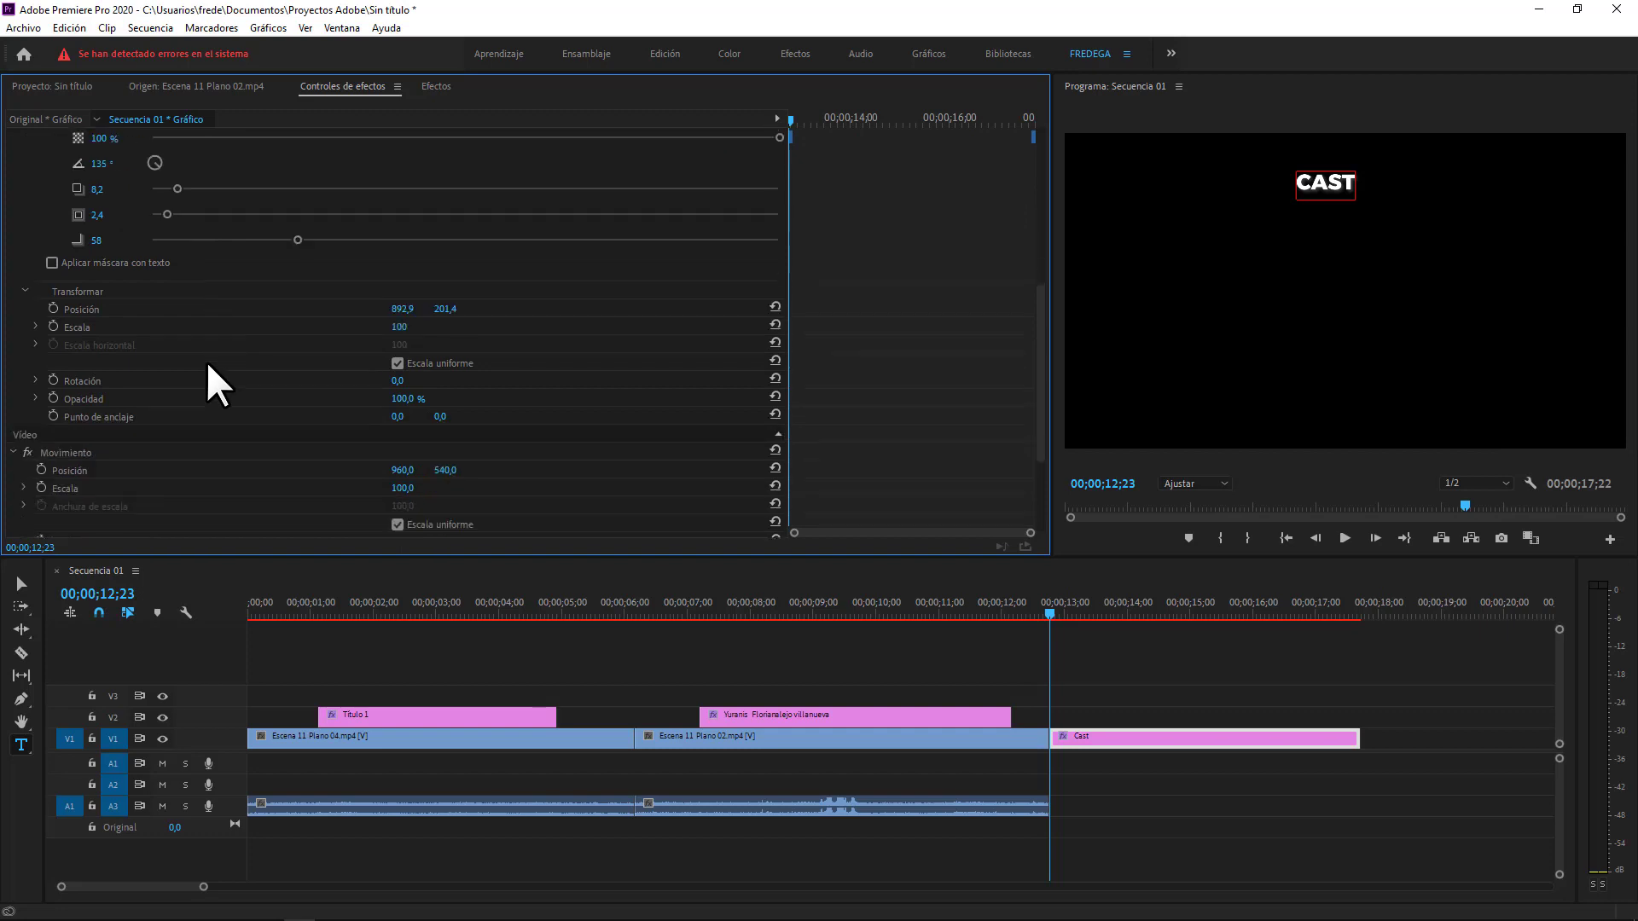
pyautogui.scroll(1, 207, 360)
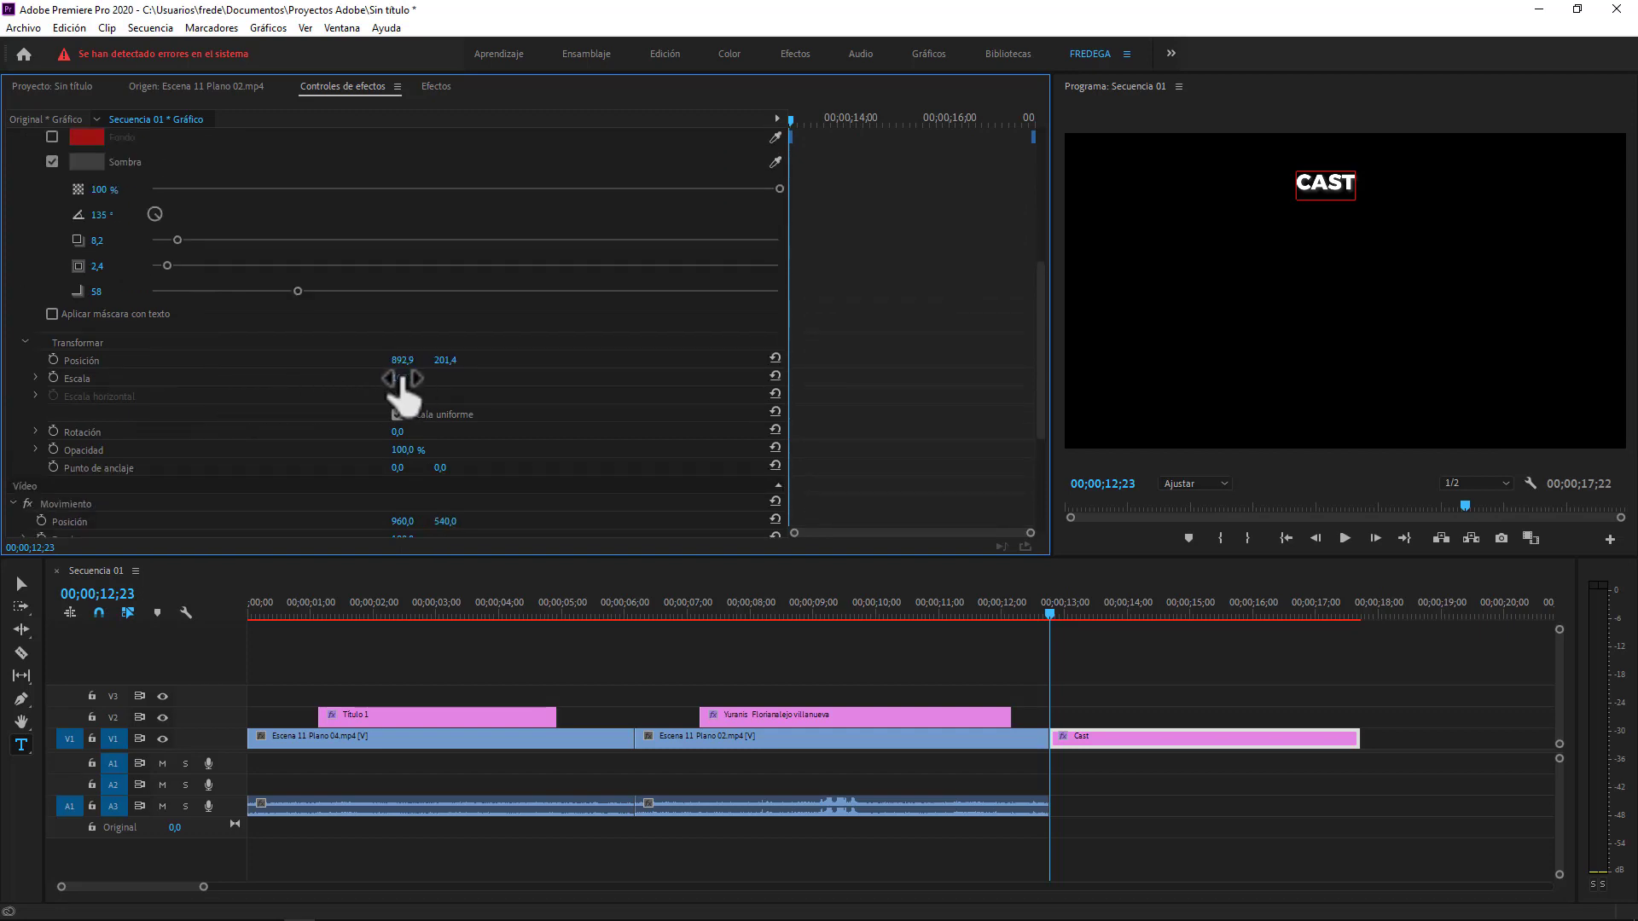
pyautogui.moveTo(403, 360); pyautogui.dragTo(1272, 256)
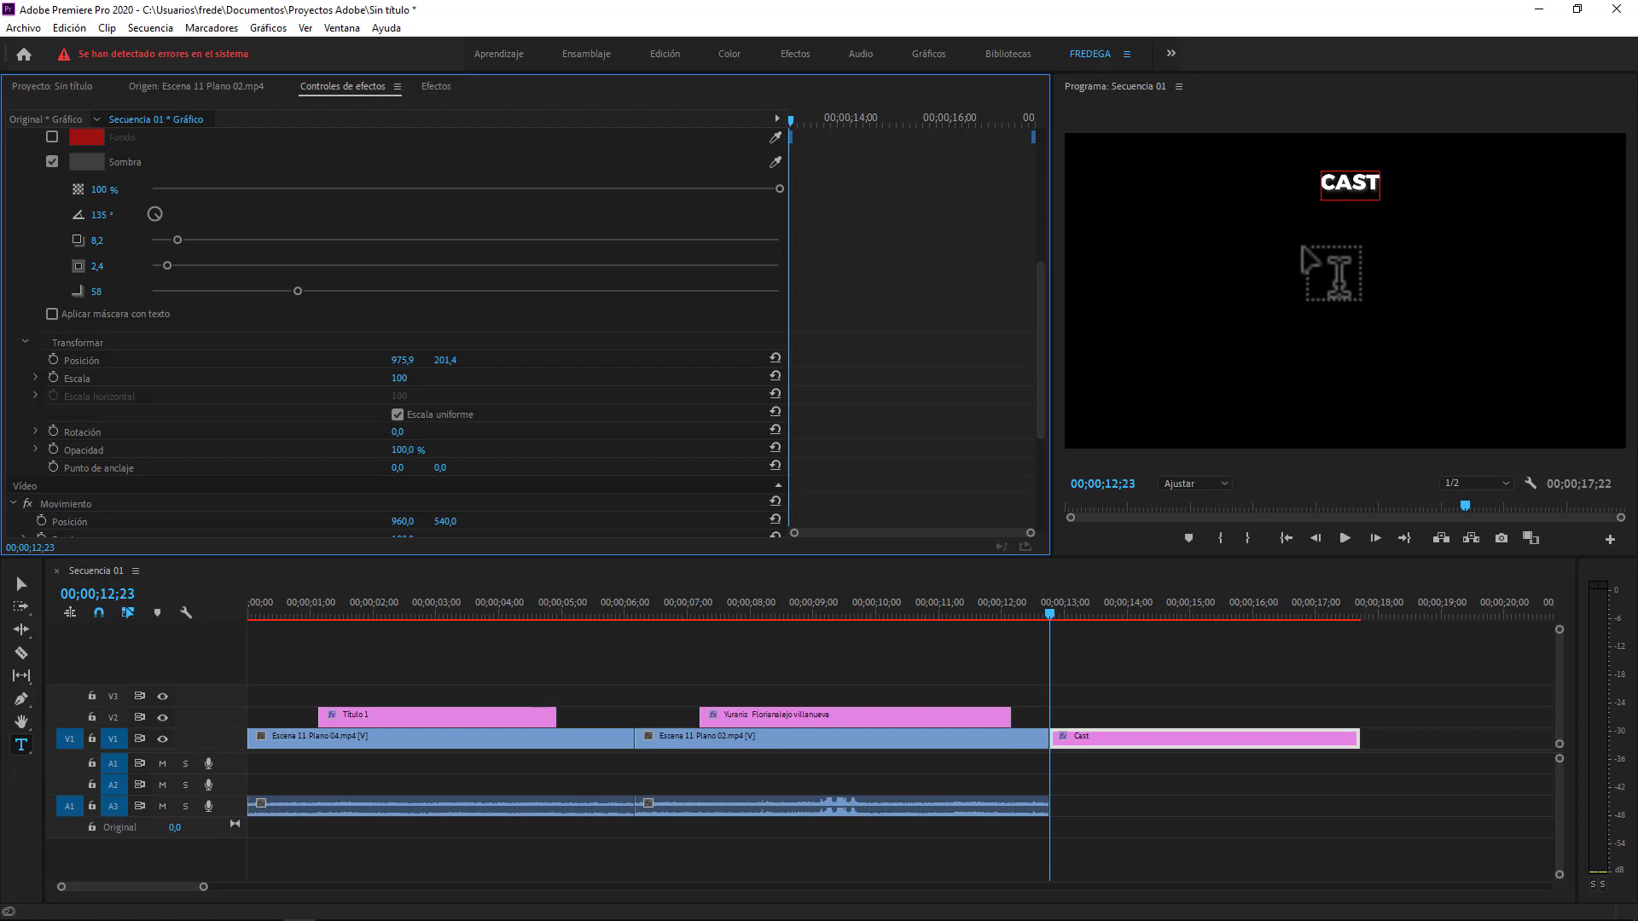
pyautogui.click(1126, 735)
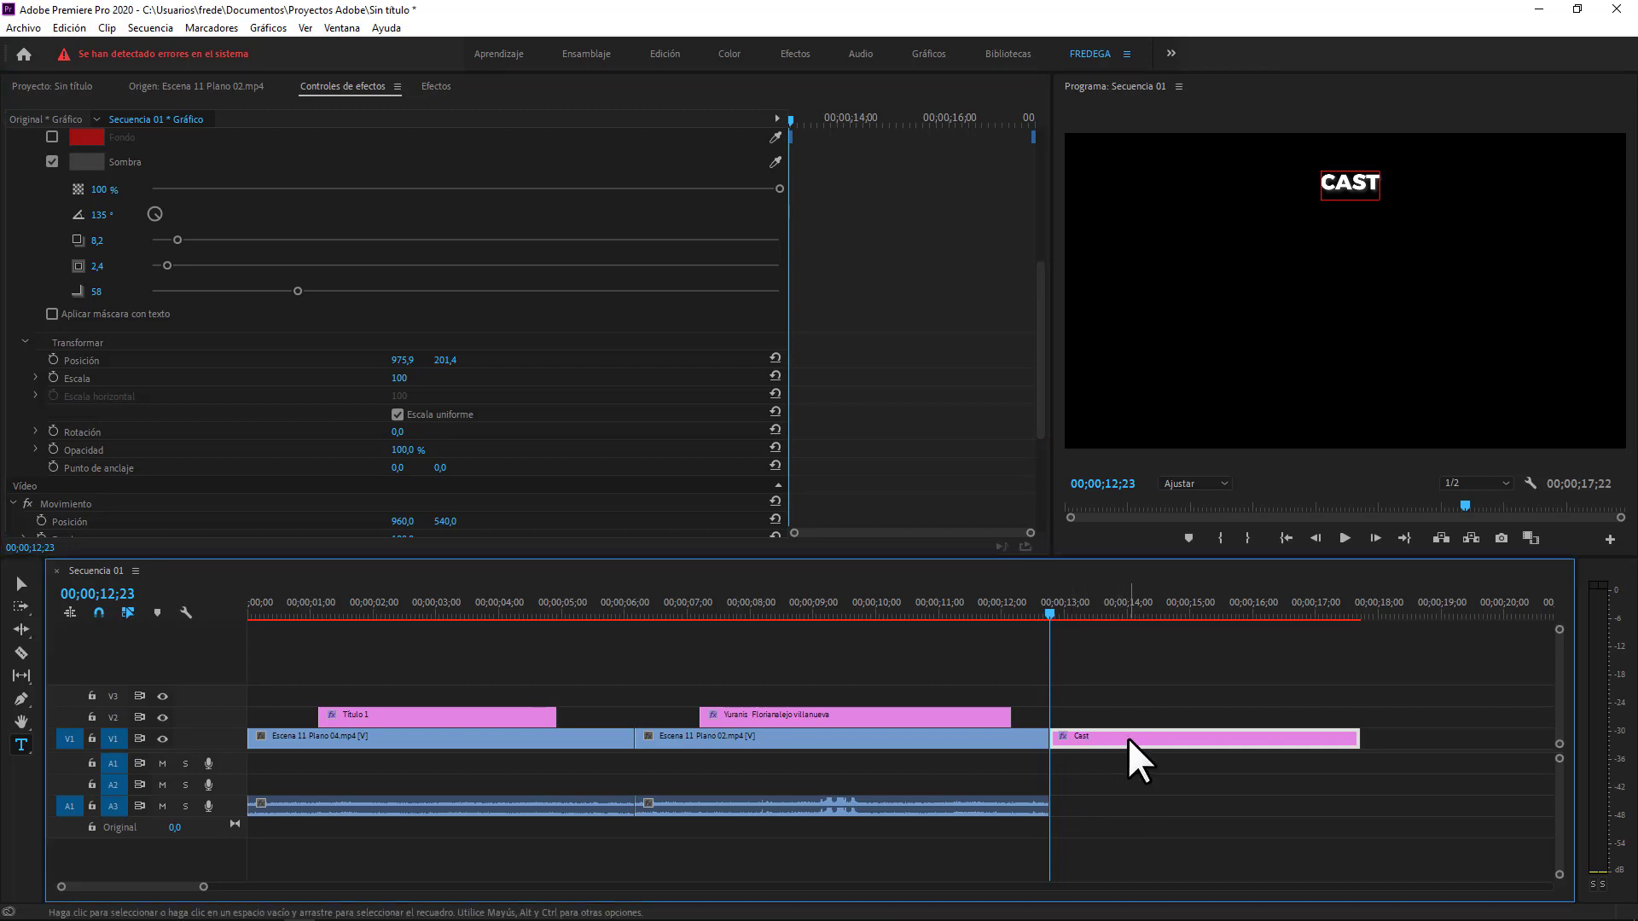
# Add a second text layer below CAST containing a cast member's full name, then select it
pyautogui.click(1245, 240)
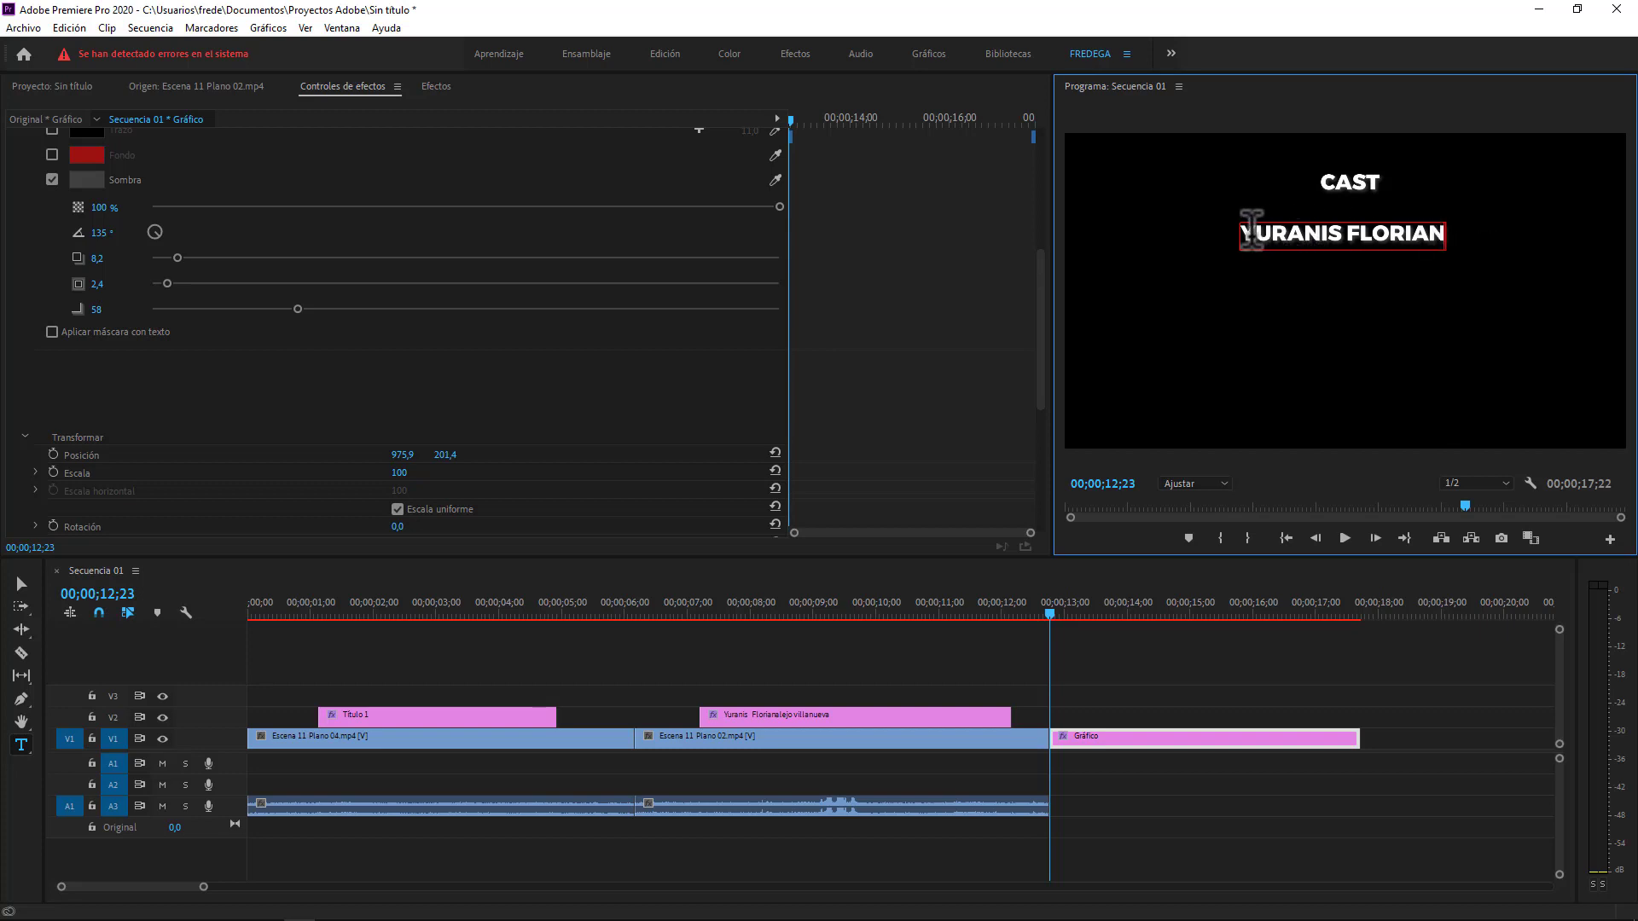
pyautogui.moveTo(1245, 229); pyautogui.dragTo(1488, 253)
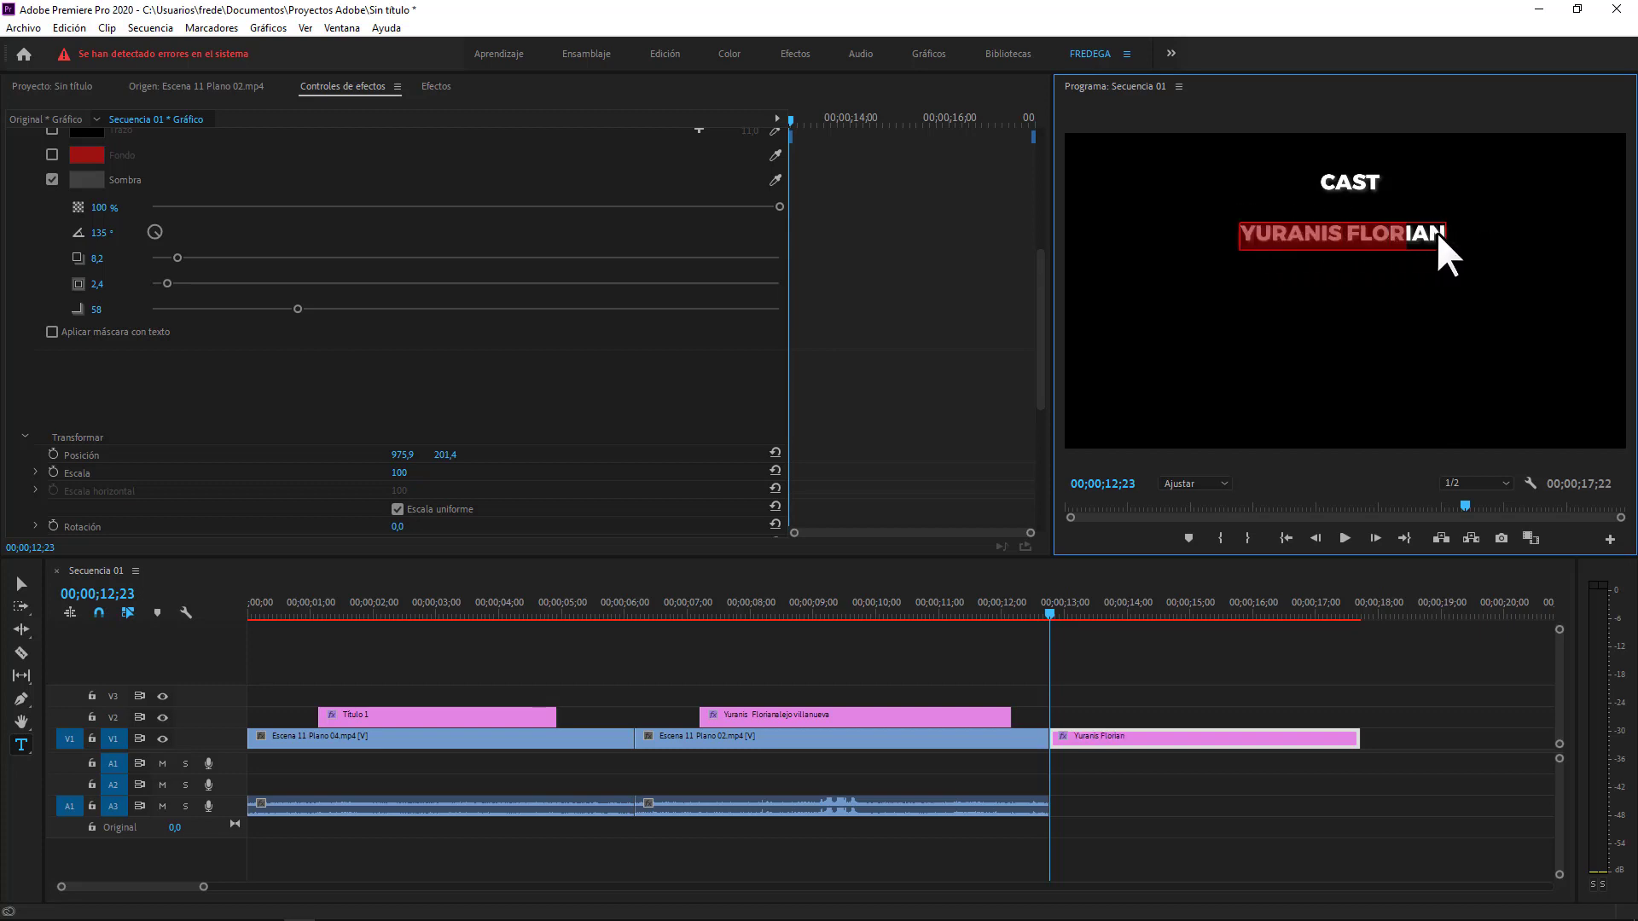
pyautogui.scroll(10, 247, 352)
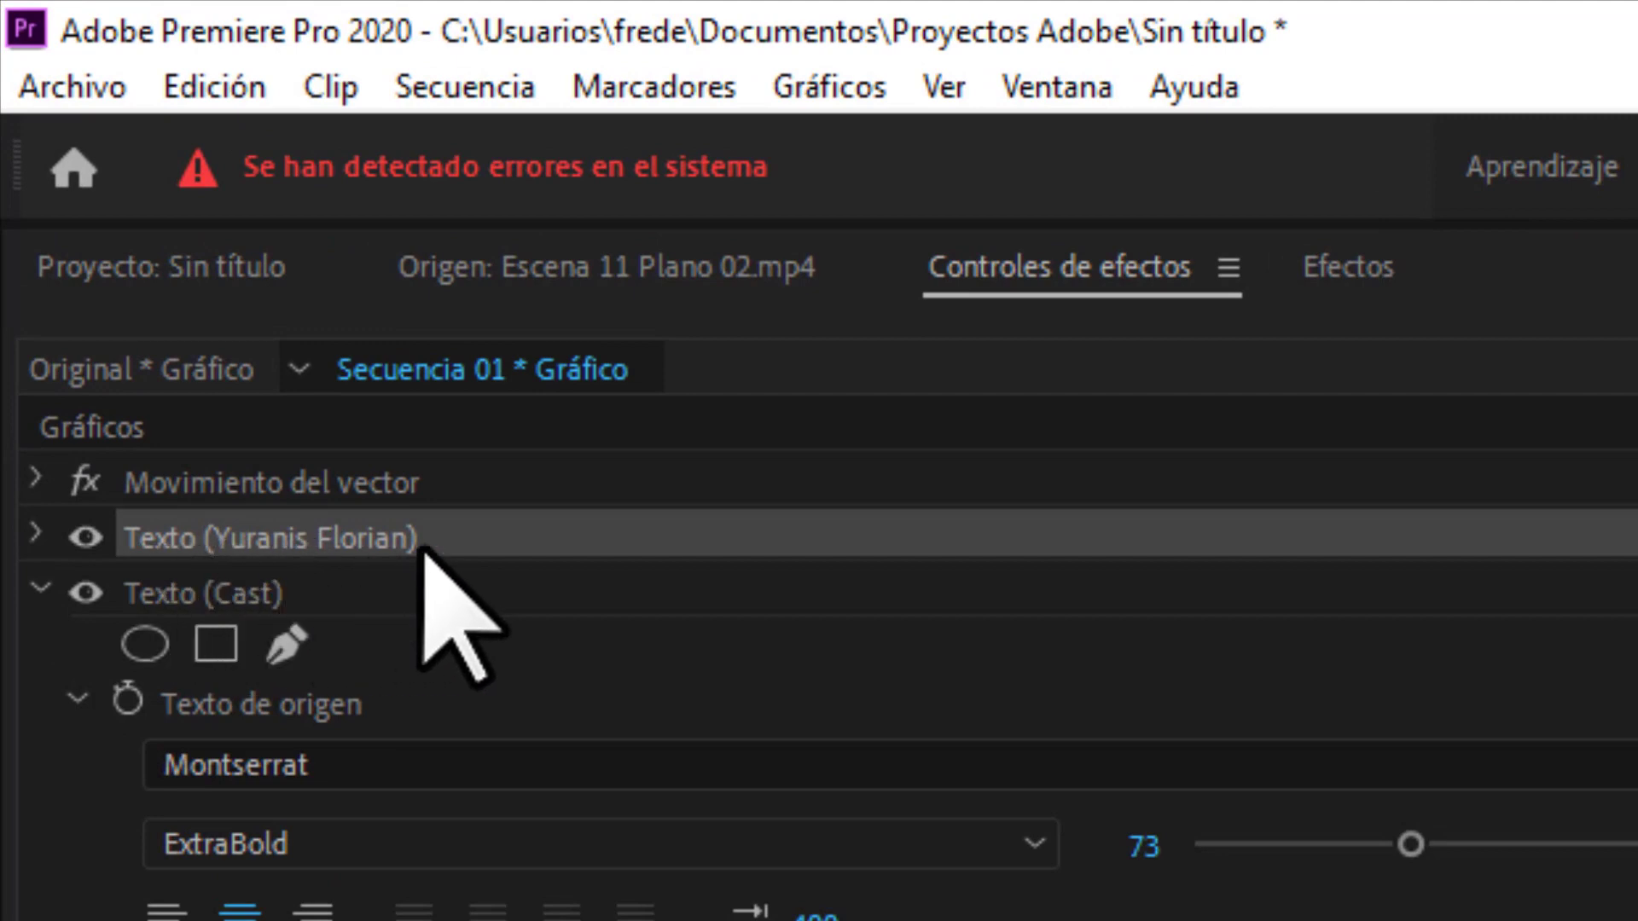
# Move the name text layer left and down under CAST, to Position 263,0 / 301,0
pyautogui.click(40, 587)
pyautogui.click(34, 534)
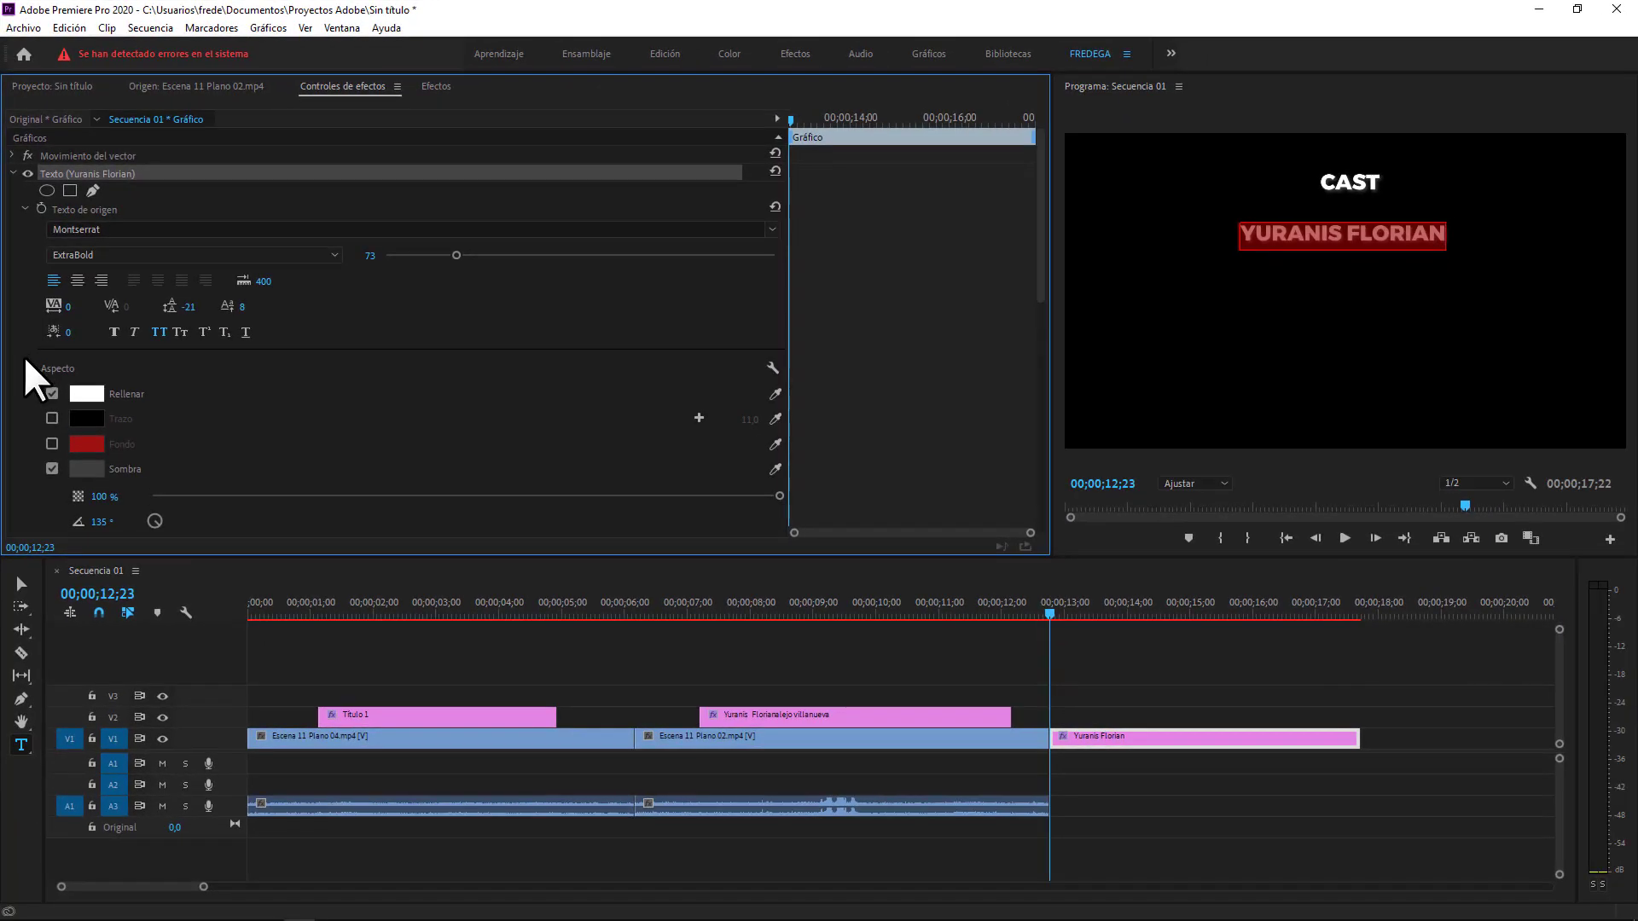
pyautogui.scroll(-3, 24, 363)
pyautogui.scroll(2, 34, 349)
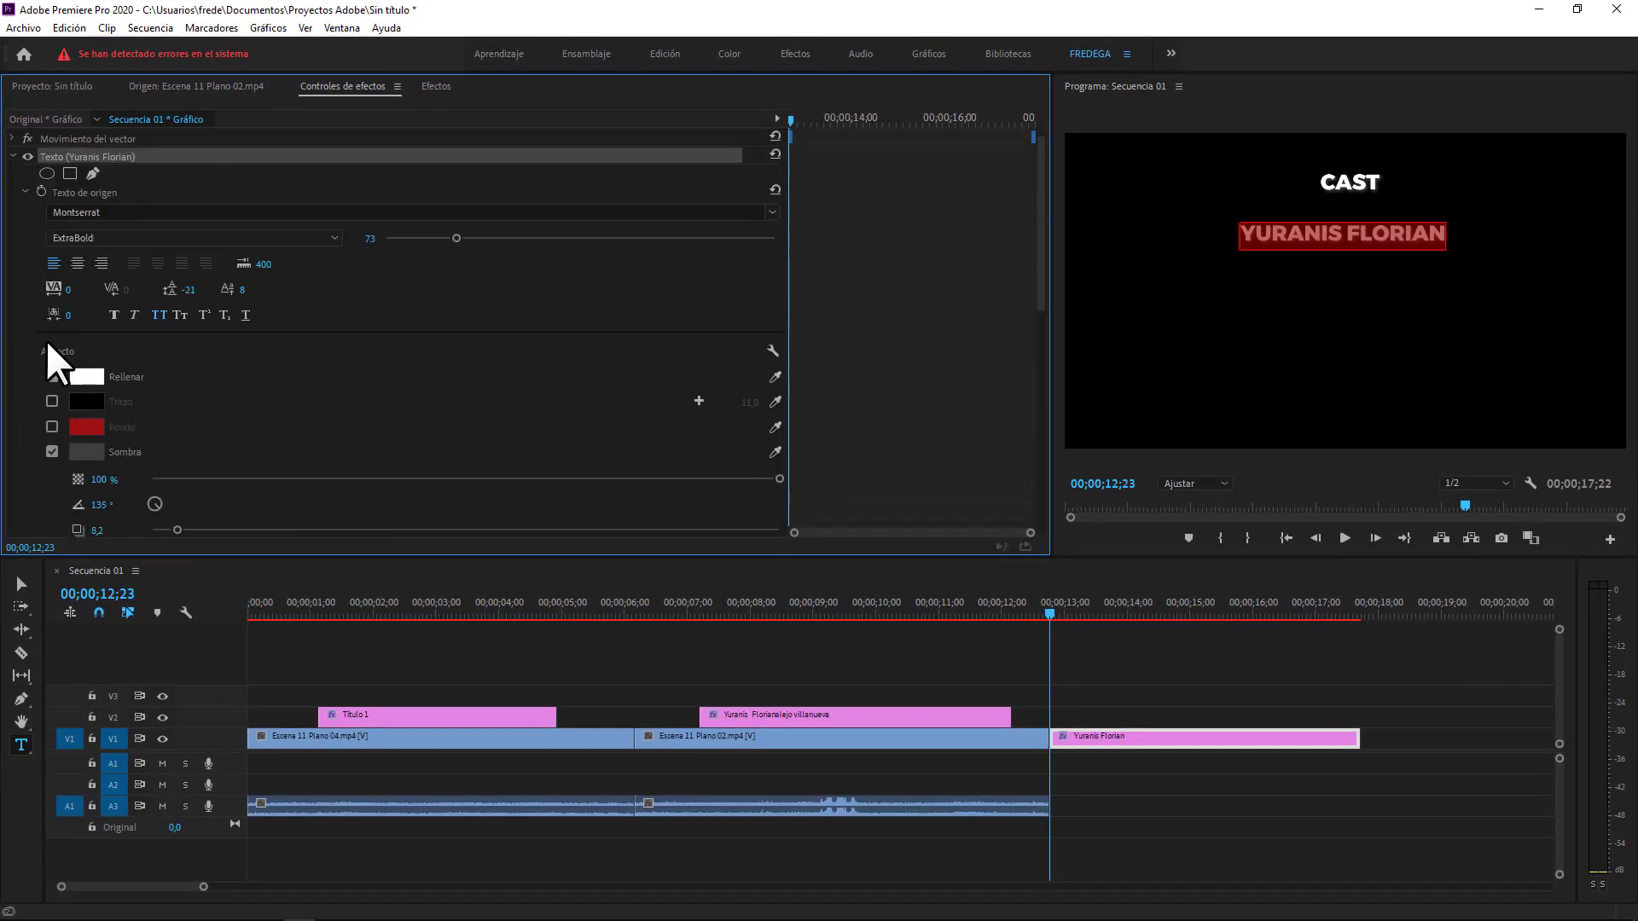
pyautogui.click(100, 264)
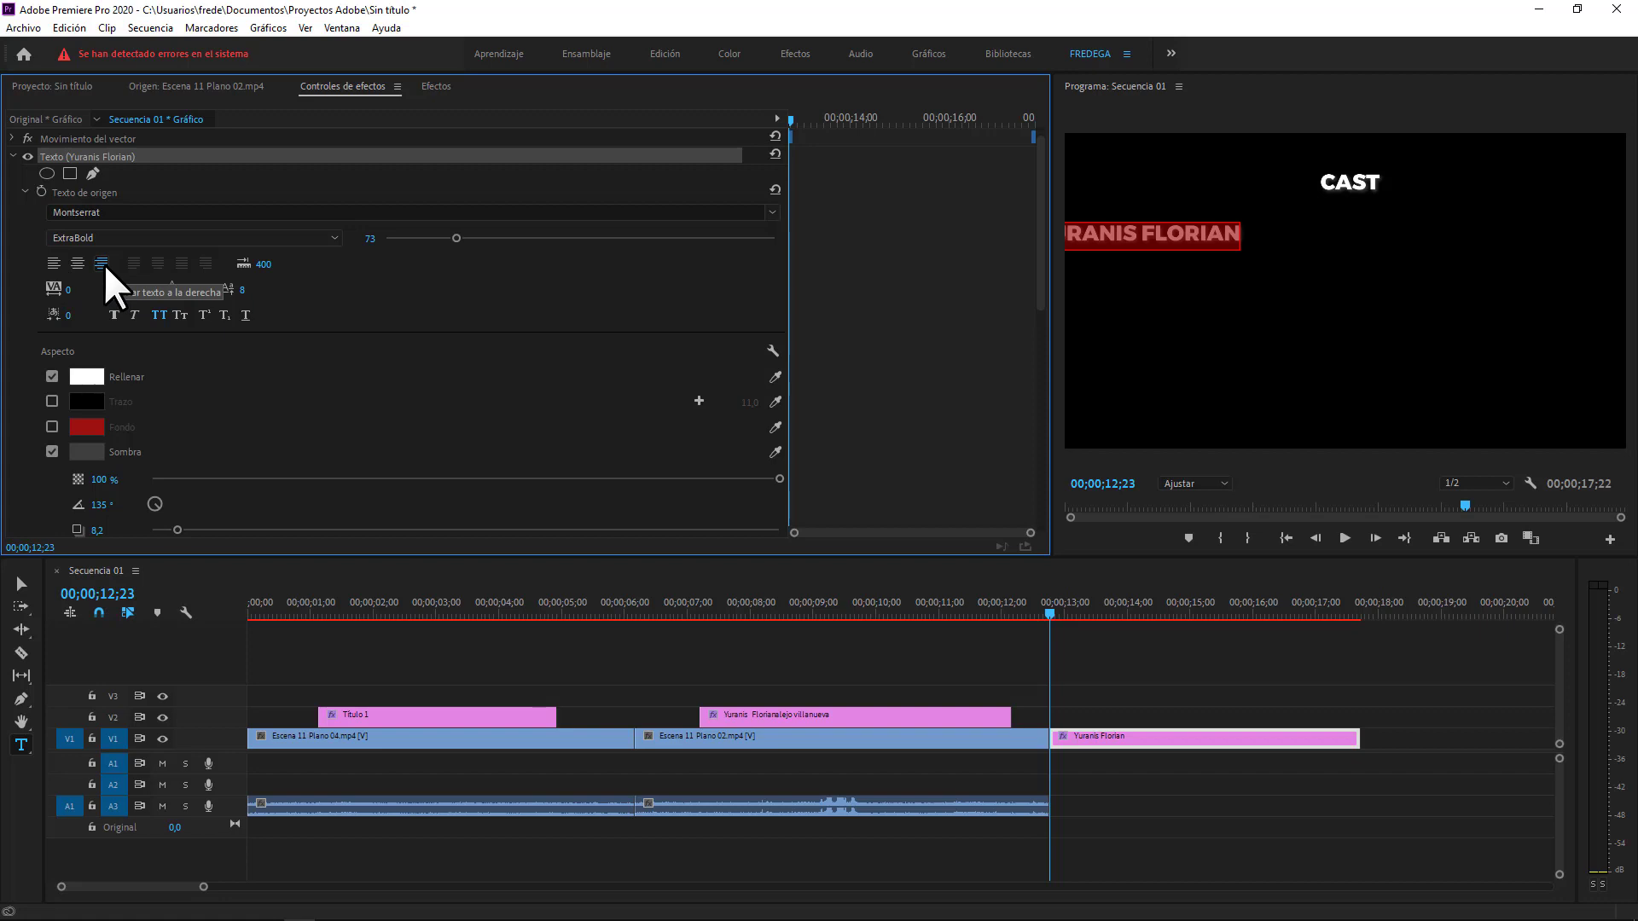
pyautogui.hotkey('ctrl', 'z')
pyautogui.scroll(-5, 292, 373)
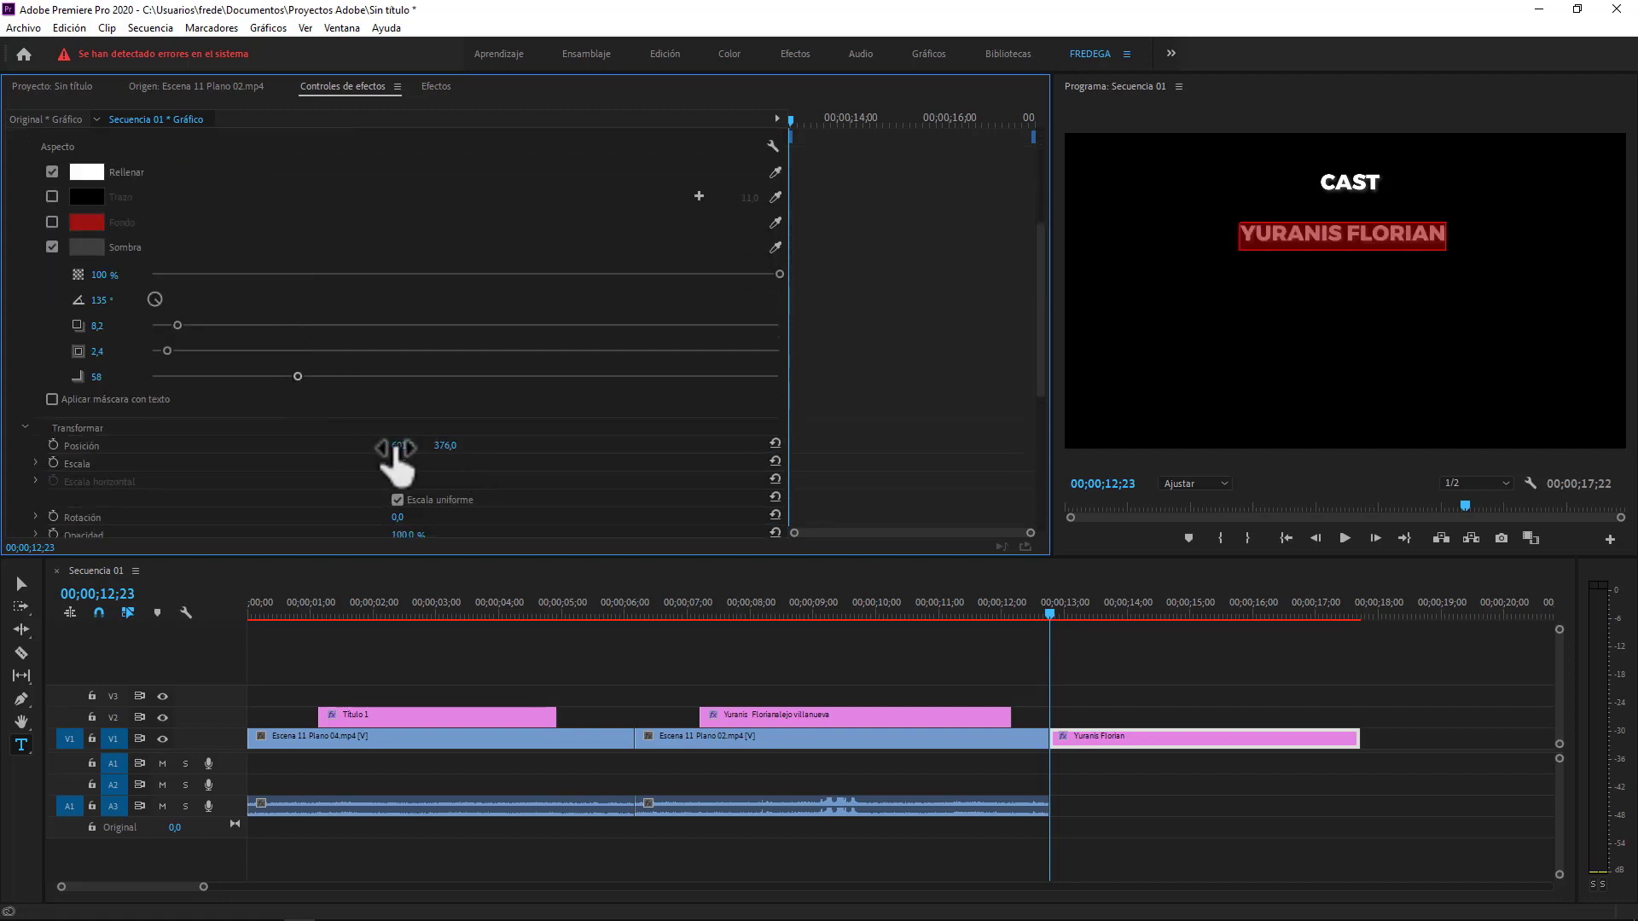
pyautogui.moveTo(402, 446)
pyautogui.mouseDown()
pyautogui.moveTo(128, 445)
pyautogui.moveTo(501, 445)
pyautogui.moveTo(179, 446)
pyautogui.moveTo(357, 445)
pyautogui.mouseUp()
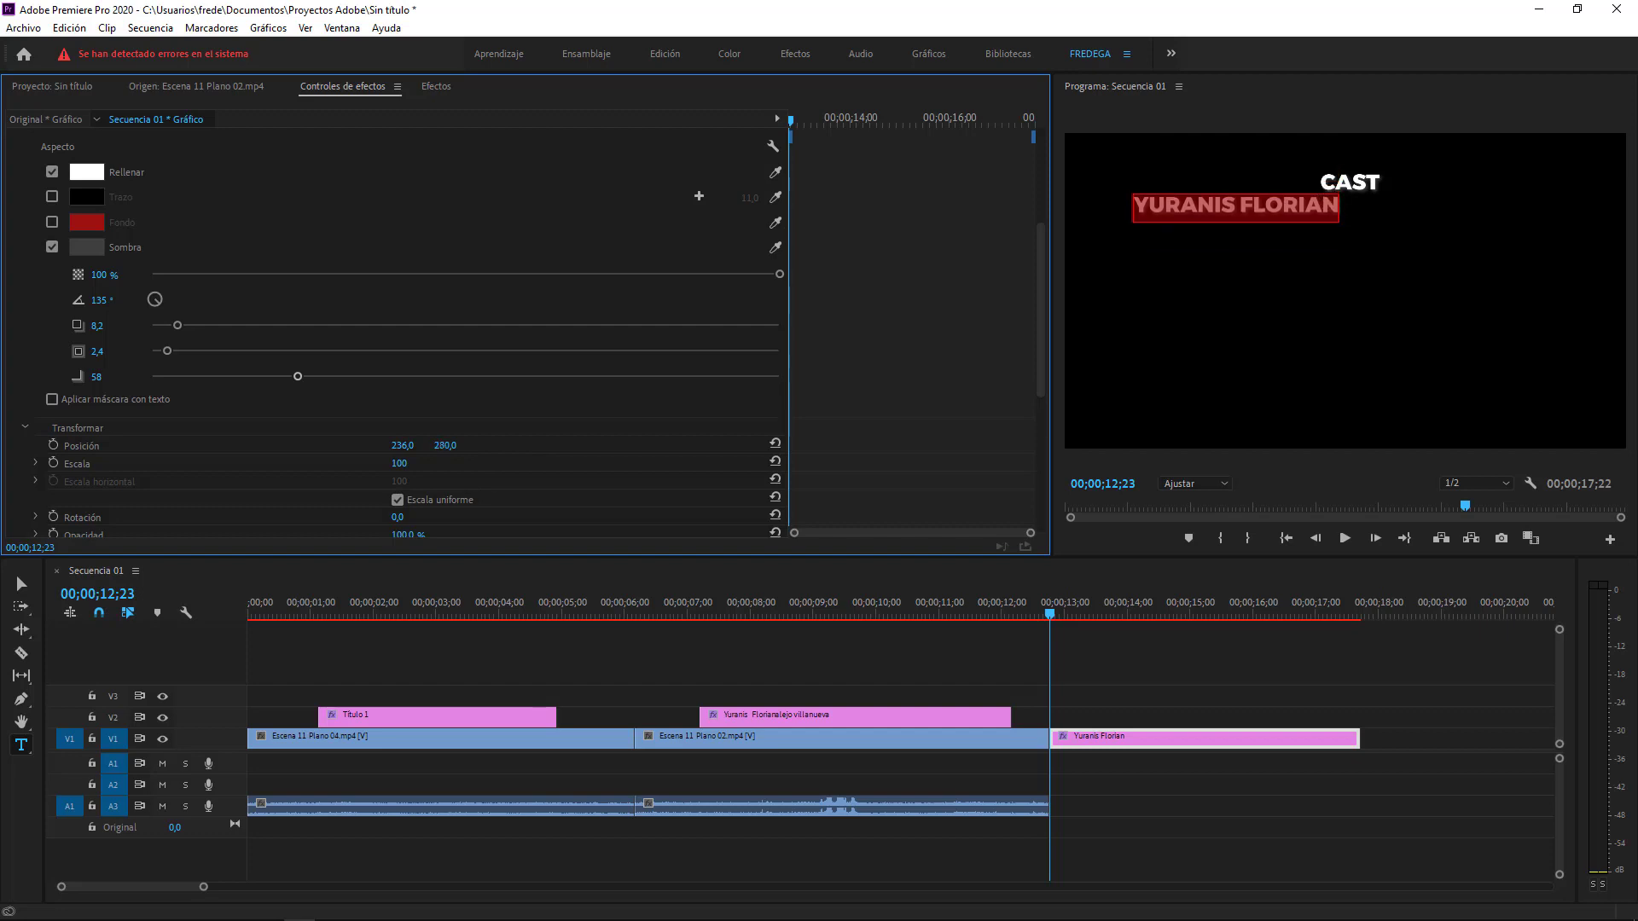
pyautogui.moveTo(357, 445); pyautogui.dragTo(431, 455)
# Add a second cast member's name on a new line below the first
pyautogui.click(1336, 222)
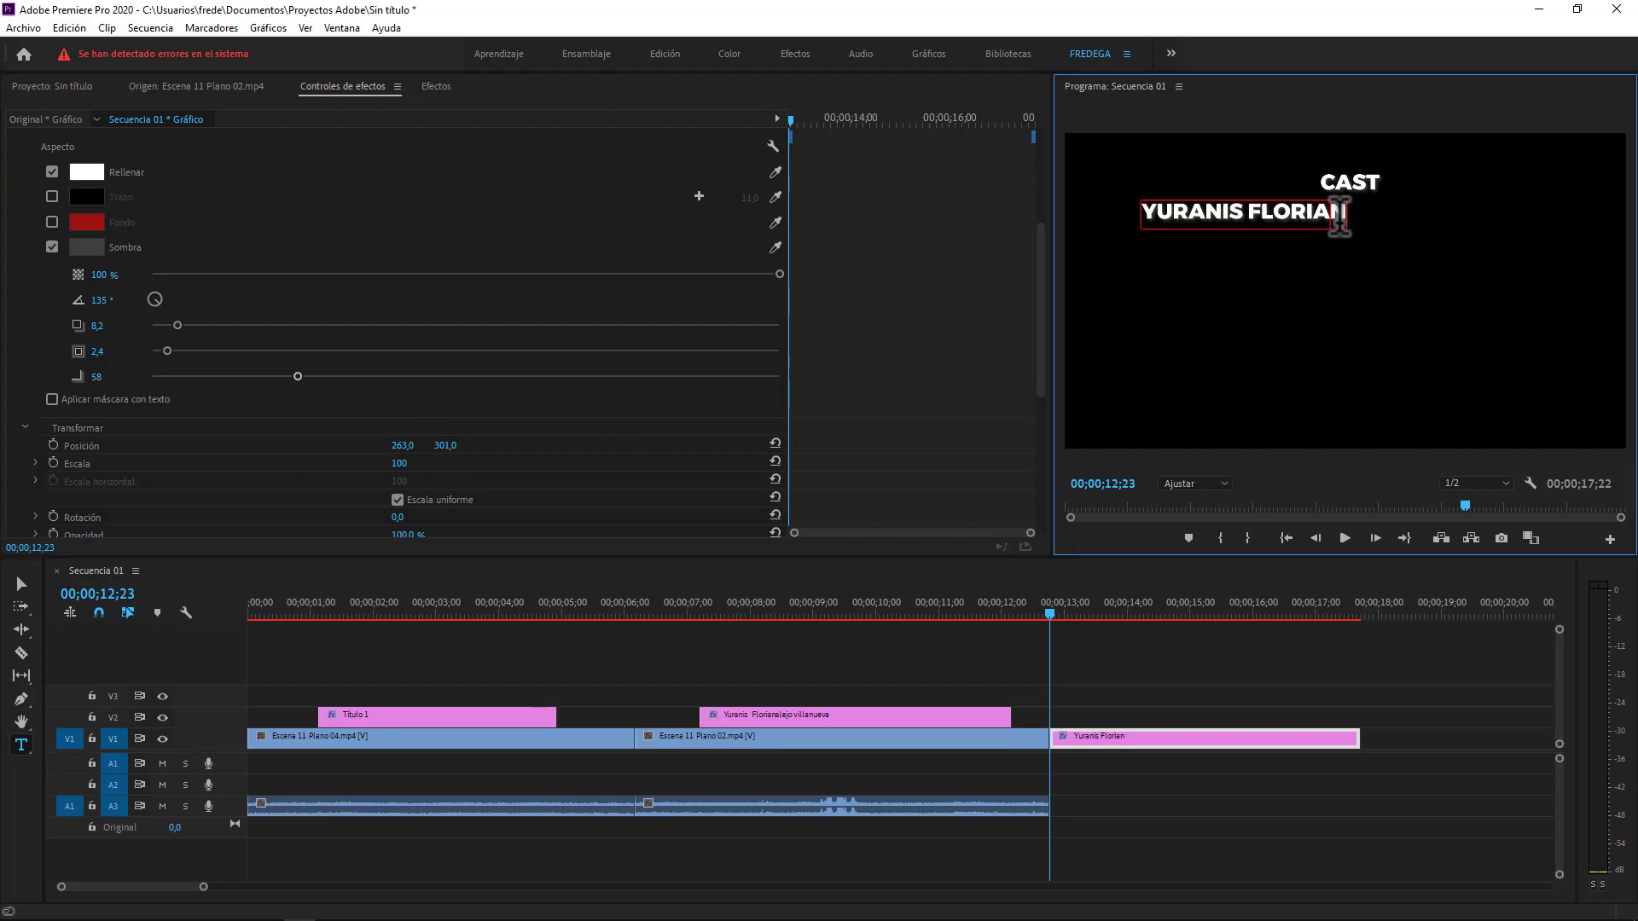
pyautogui.press('Return')
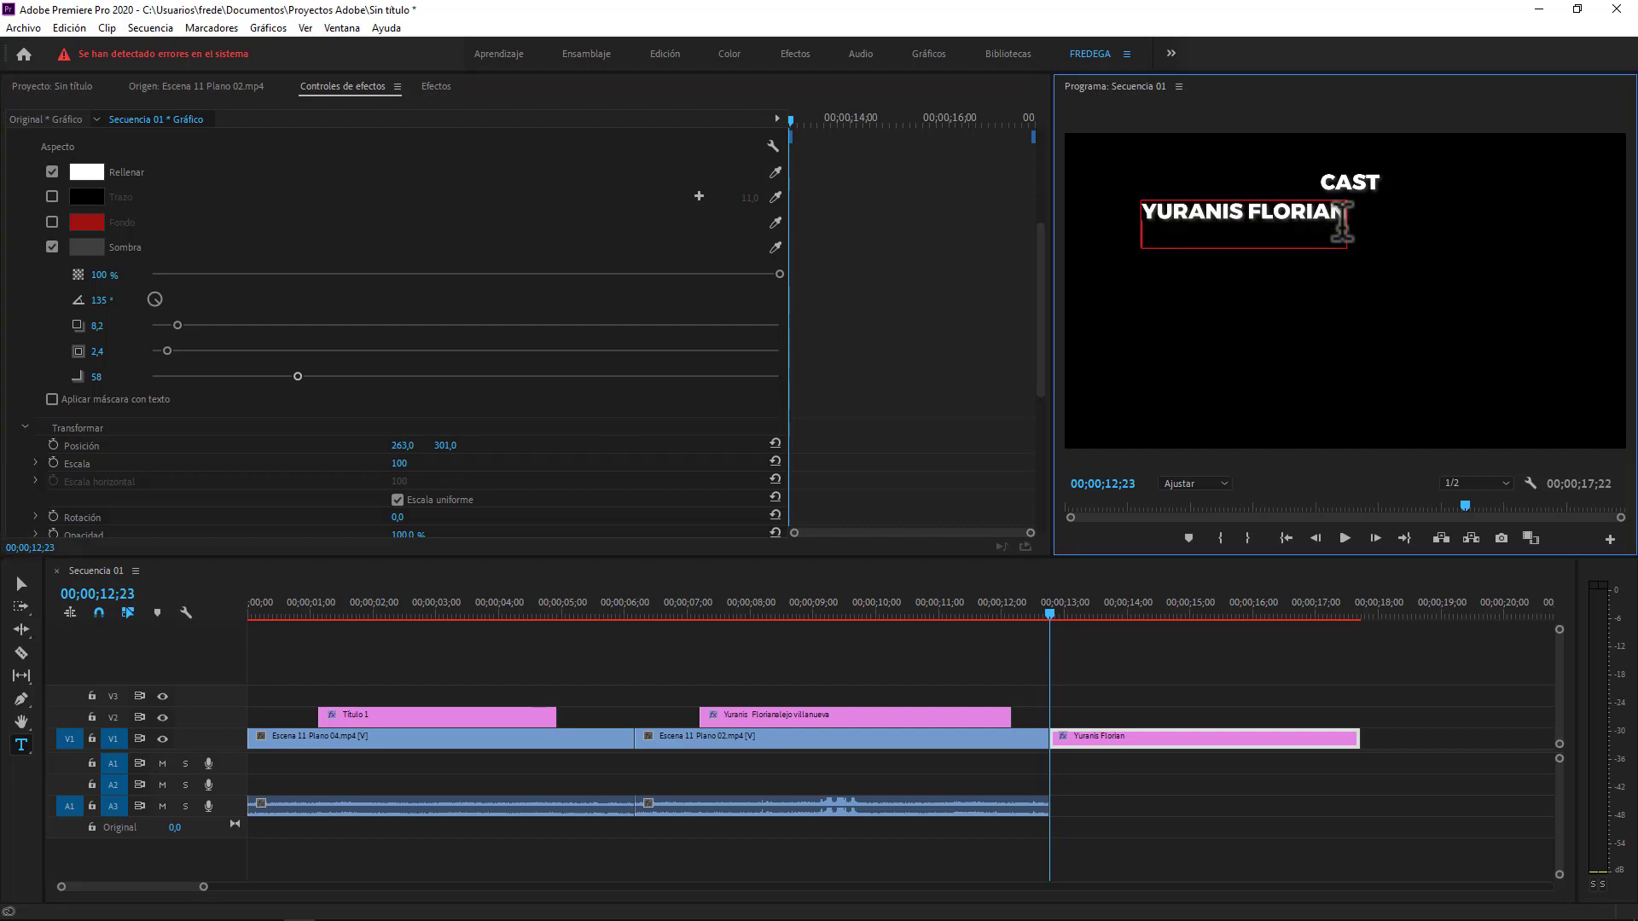
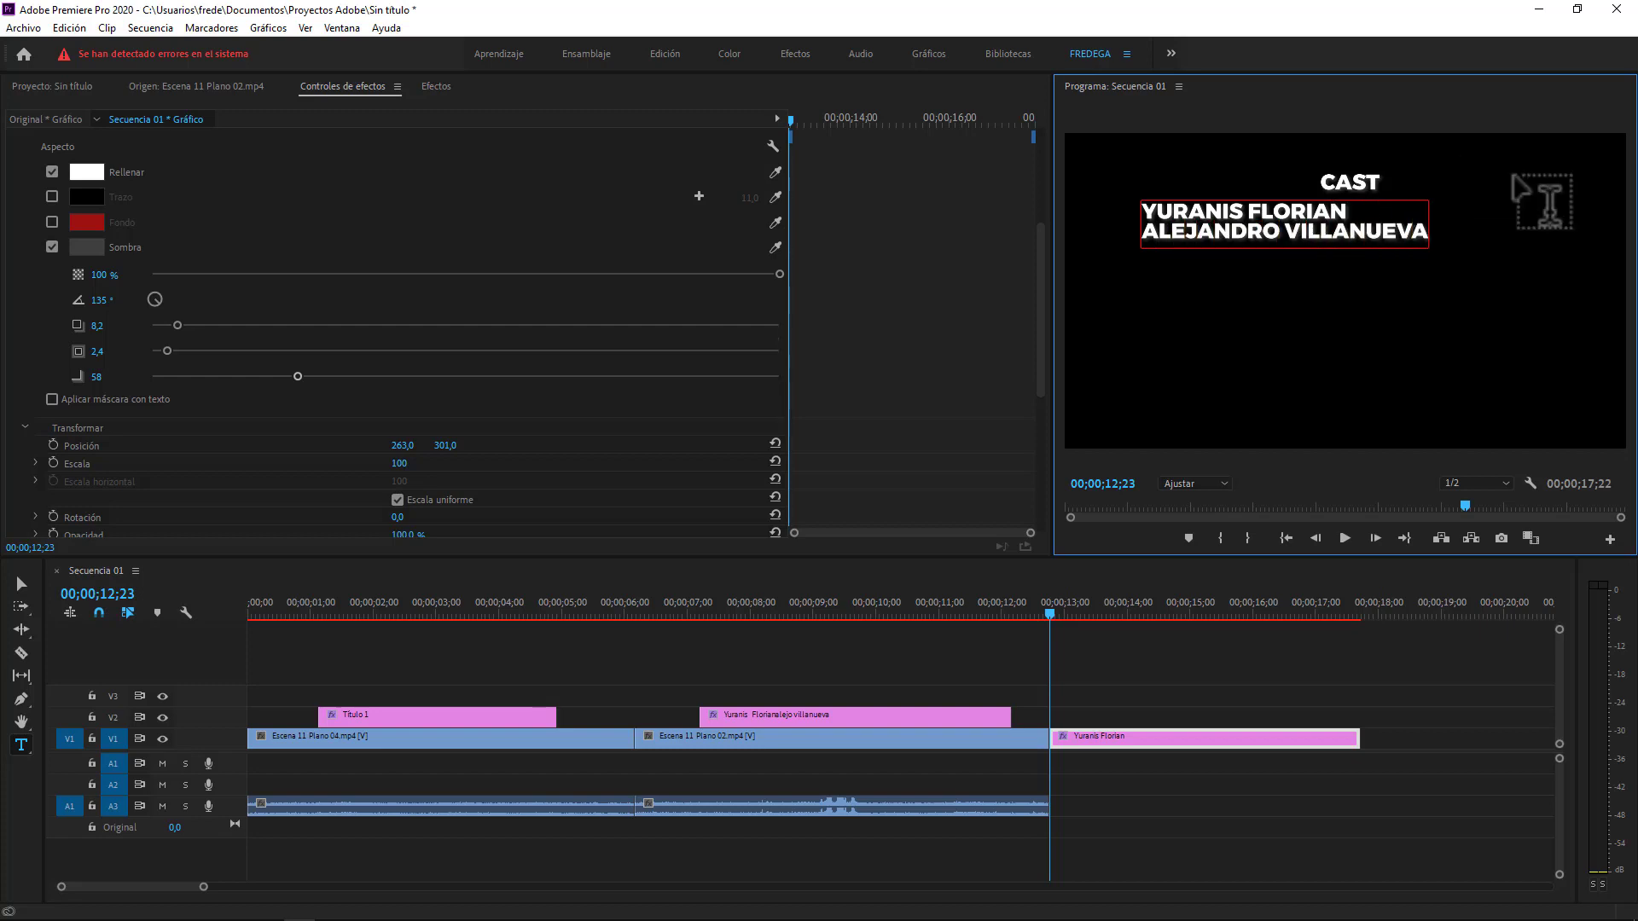
pyautogui.moveTo(1142, 211); pyautogui.dragTo(1205, 210)
# Select all the names text and adjust the spacing between its lines
pyautogui.hotkey('ctrl', 'a')
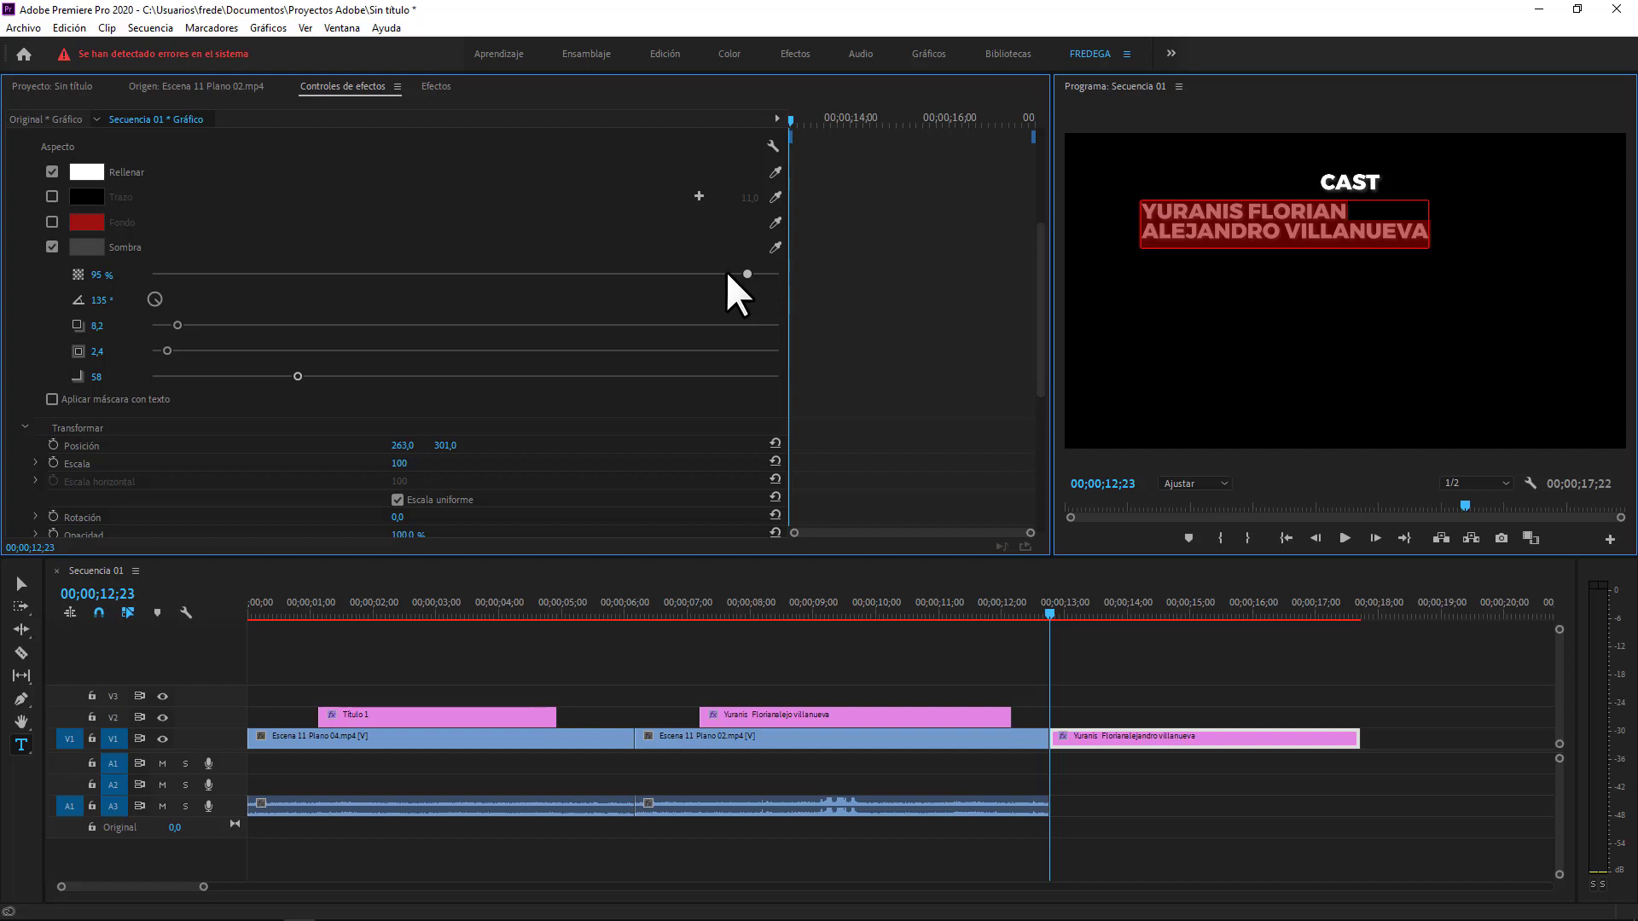
pyautogui.scroll(2, 636, 270)
pyautogui.moveTo(448, 225); pyautogui.dragTo(440, 224)
pyautogui.scroll(-2, 440, 224)
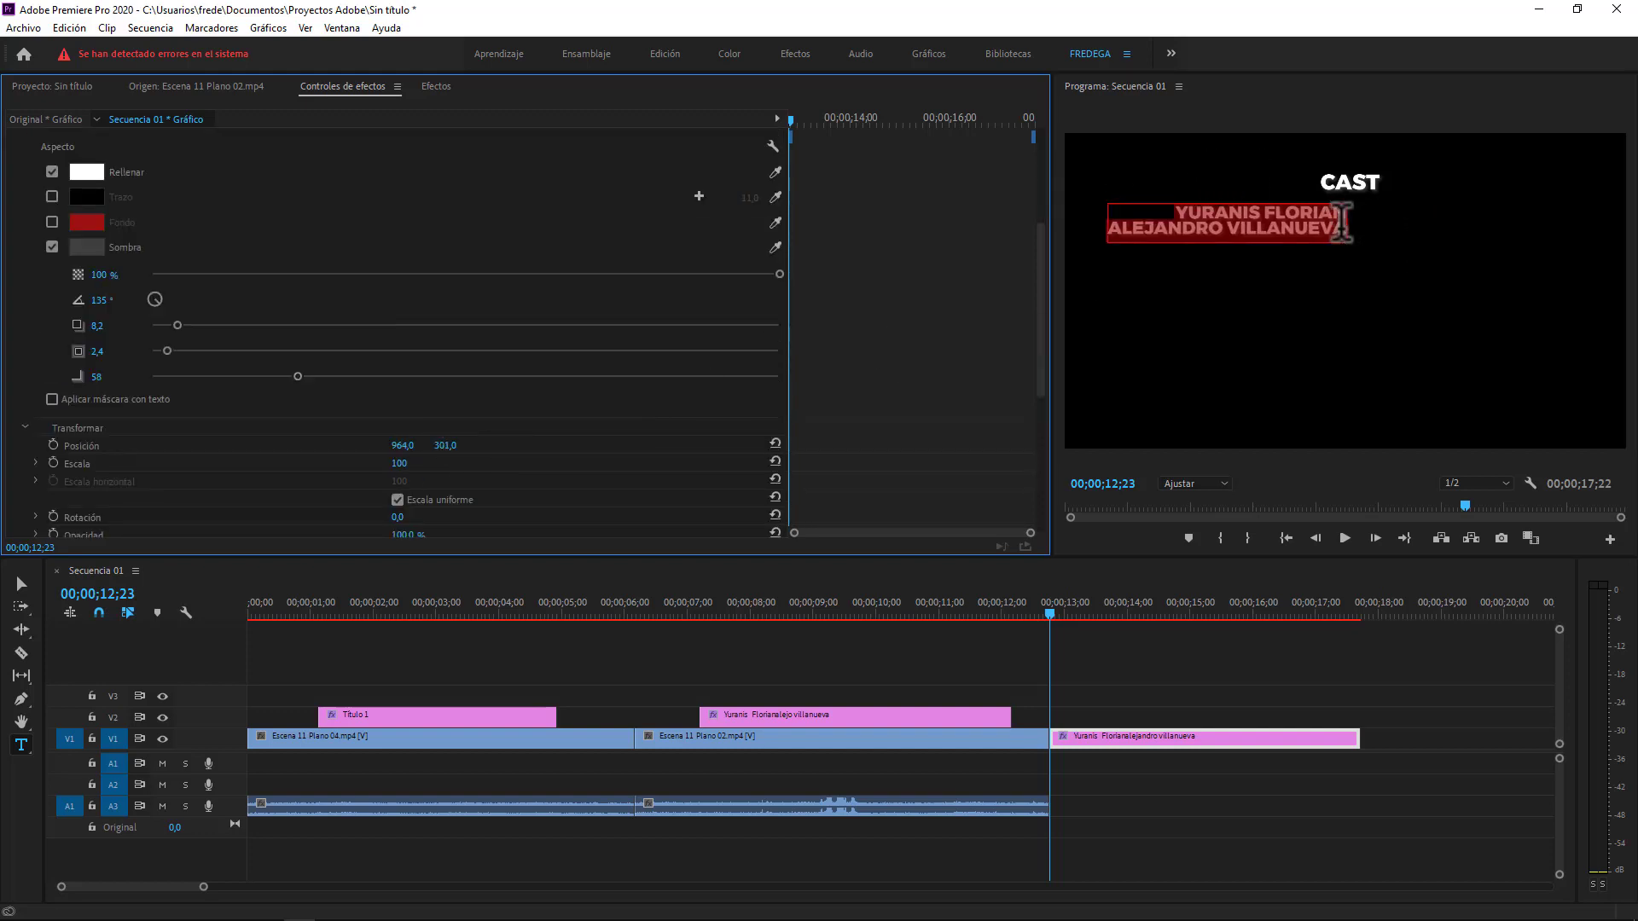
pyautogui.scroll(2, 214, 362)
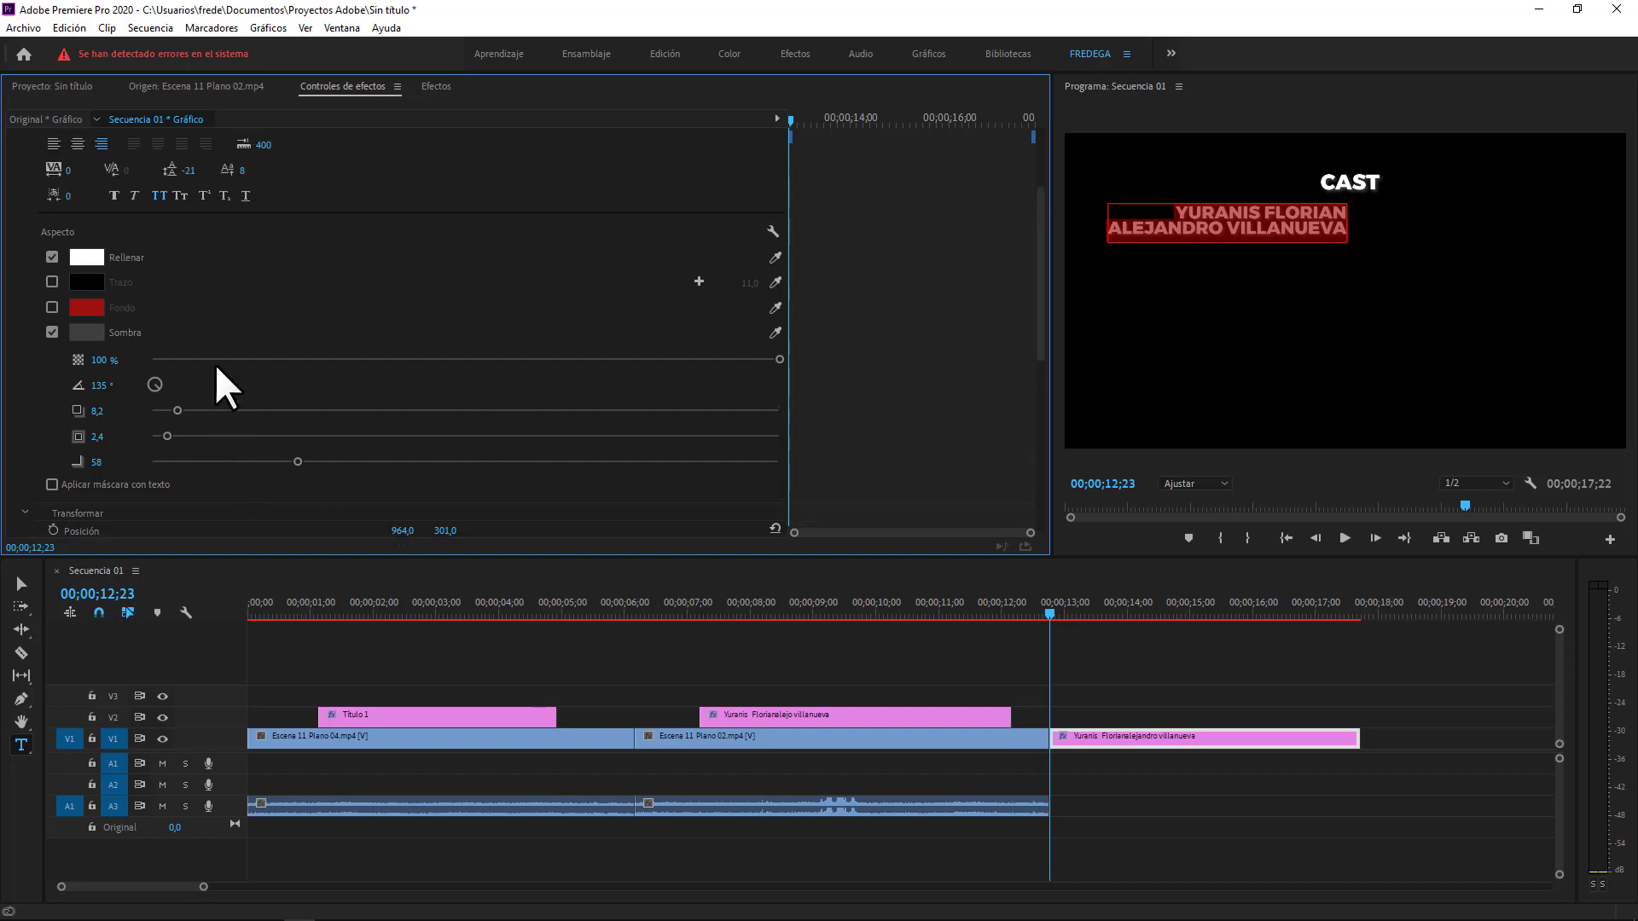
pyautogui.scroll(1, 214, 361)
pyautogui.scroll(1, 207, 351)
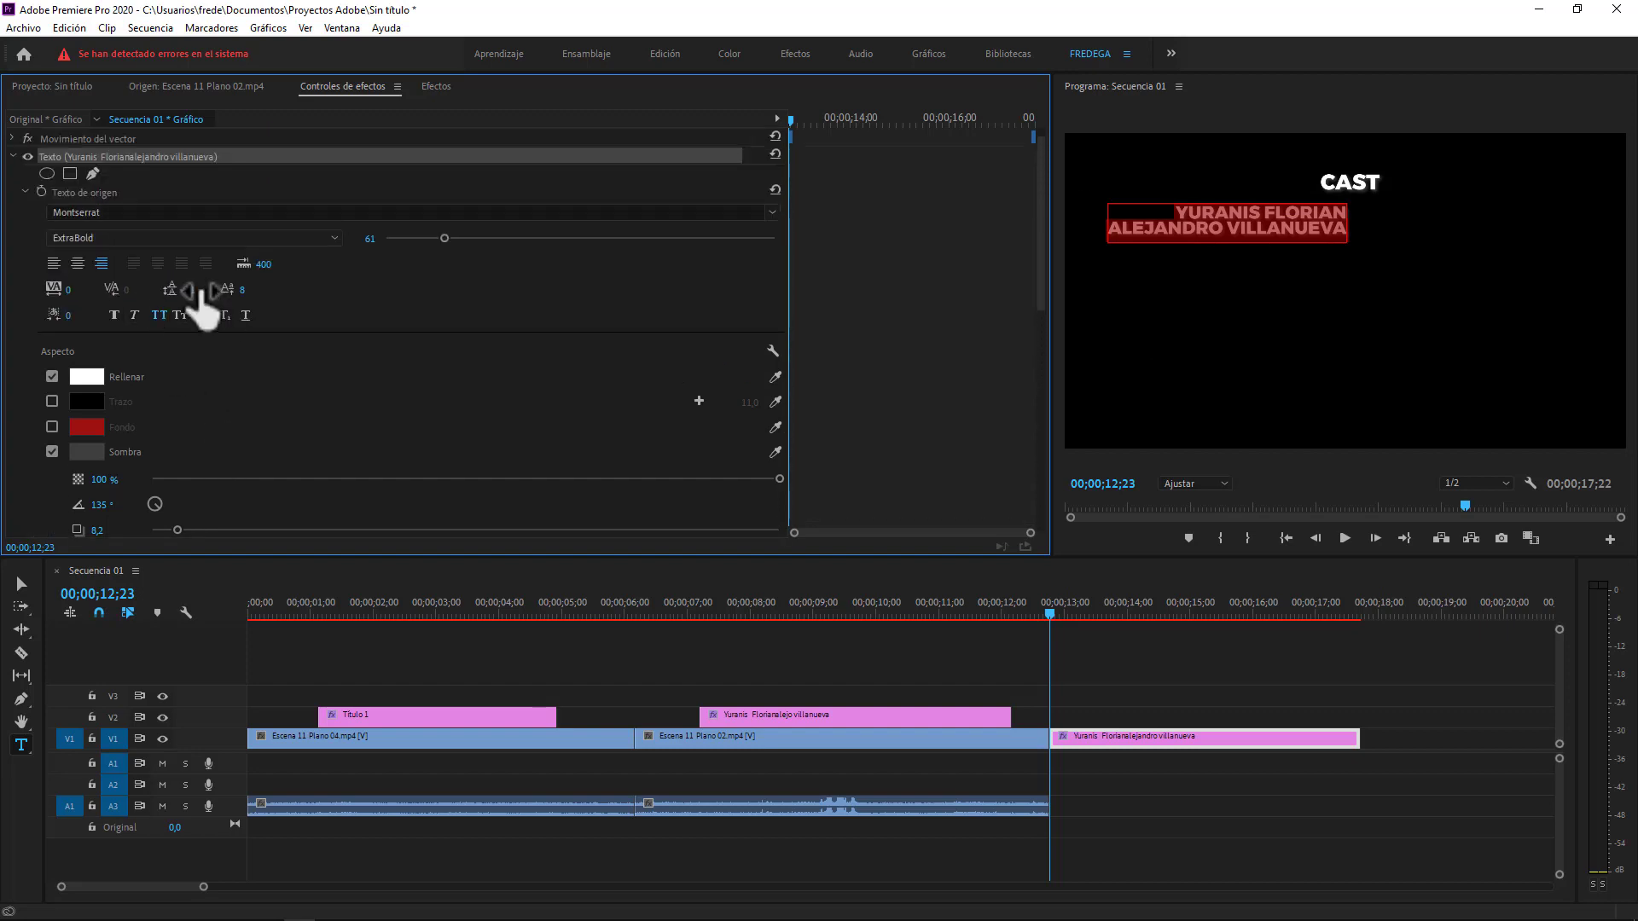
pyautogui.moveTo(201, 290)
pyautogui.mouseDown()
pyautogui.moveTo(182, 290)
pyautogui.moveTo(226, 290)
pyautogui.mouseUp()
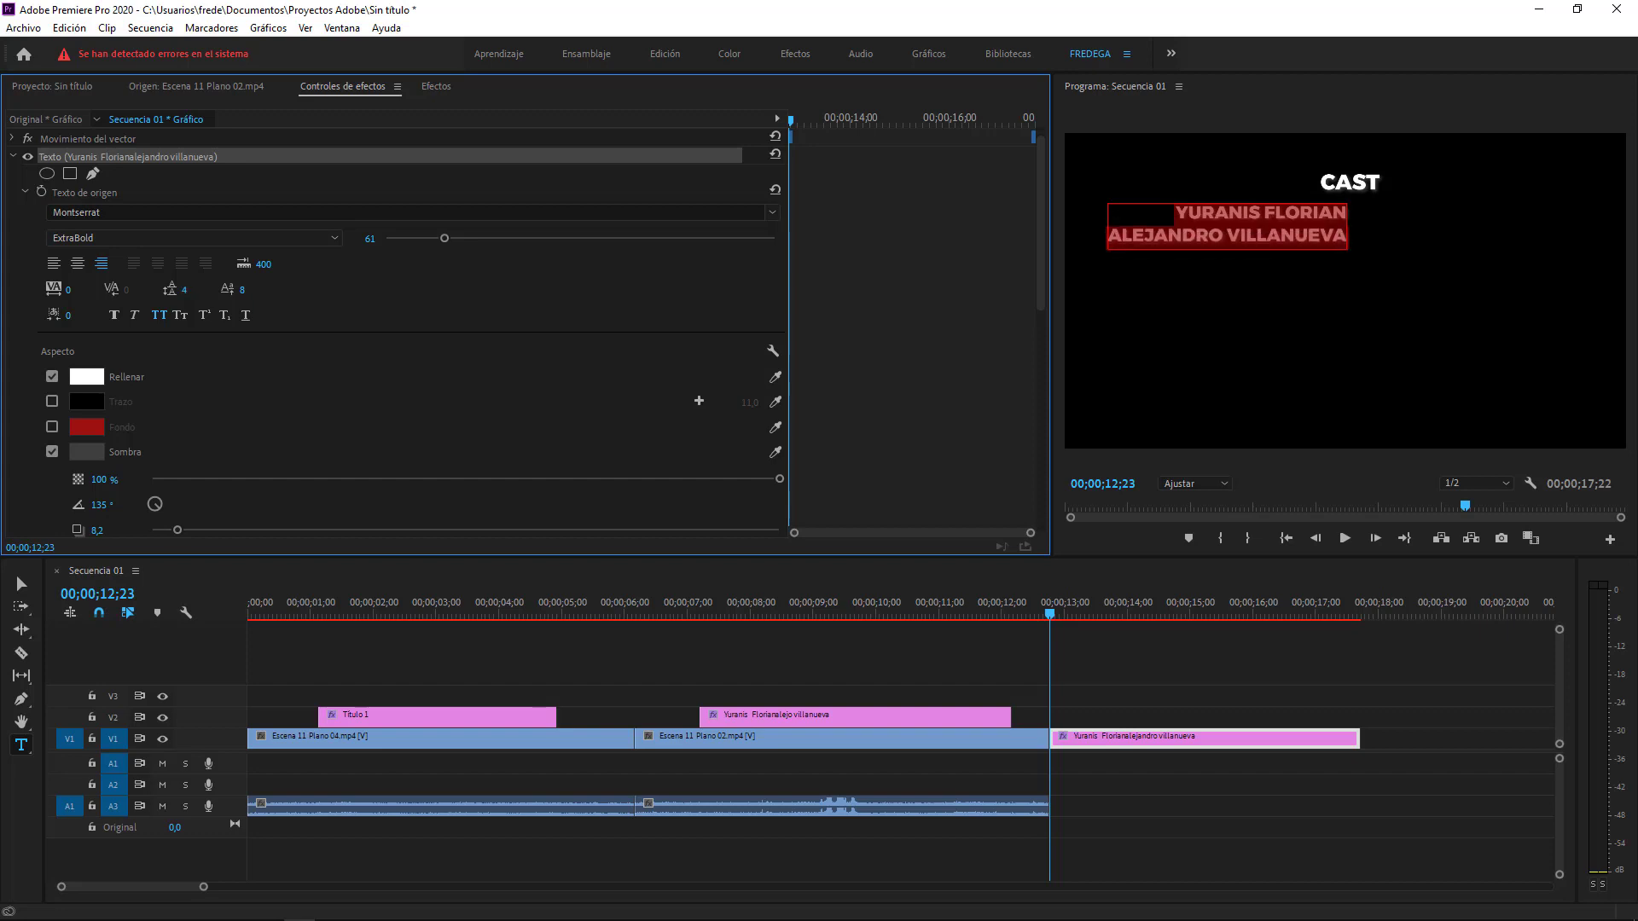
# Add five placeholder lines (xwsxsx, sxsx, fdsf, fsdfds, dsfdsfsdfs) below the names and select the list
pyautogui.click(1346, 240)
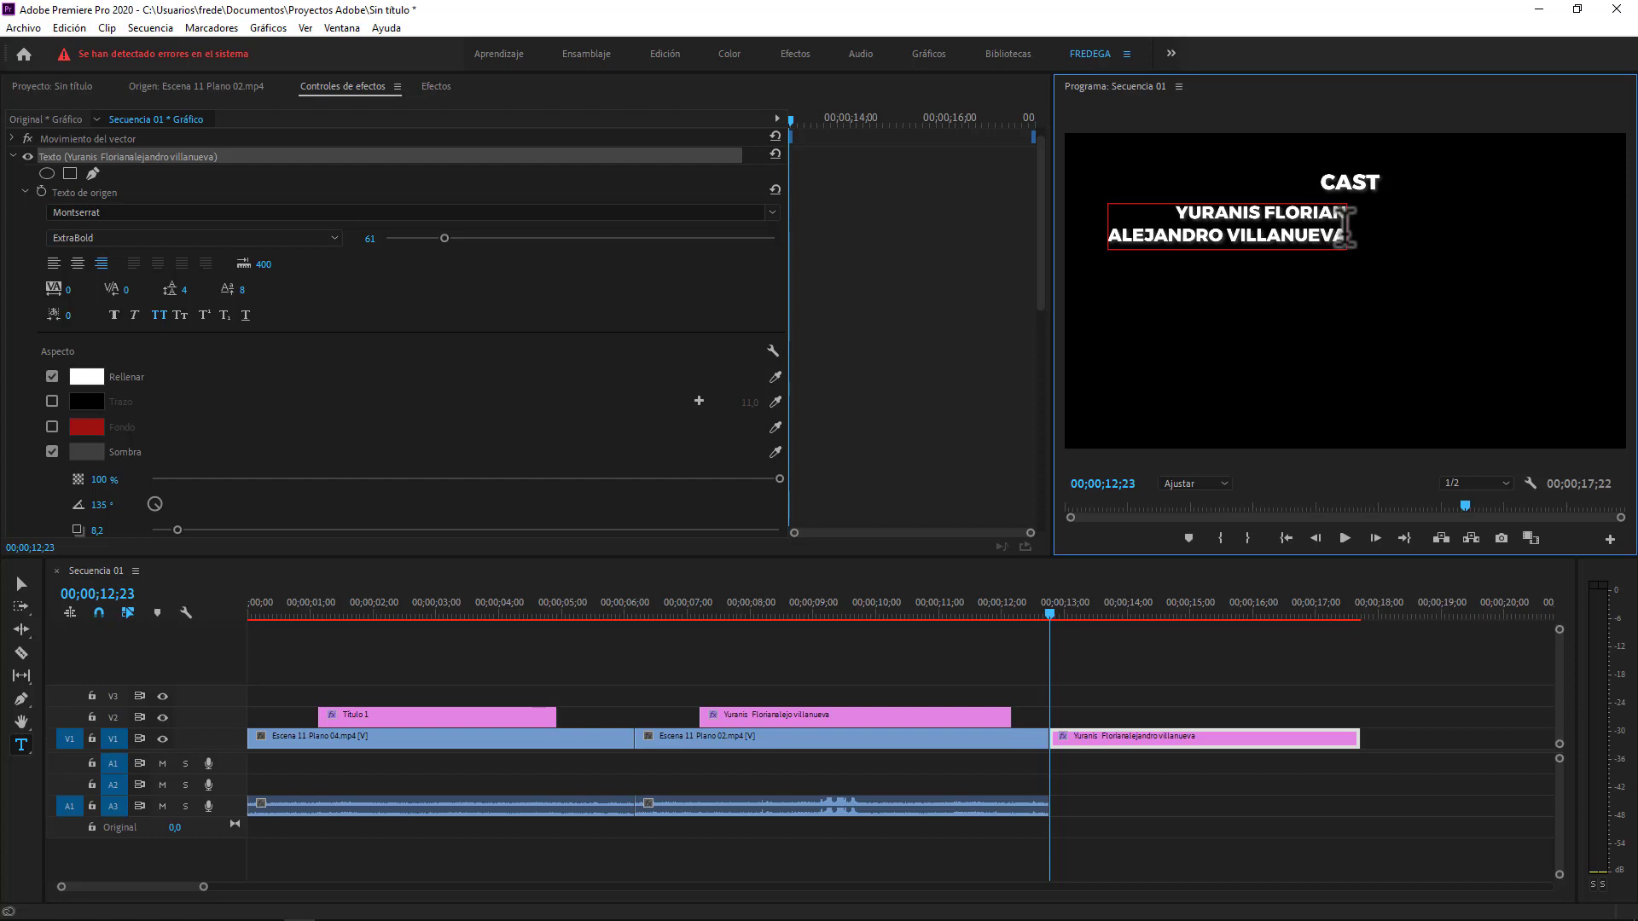
pyautogui.press('Return')
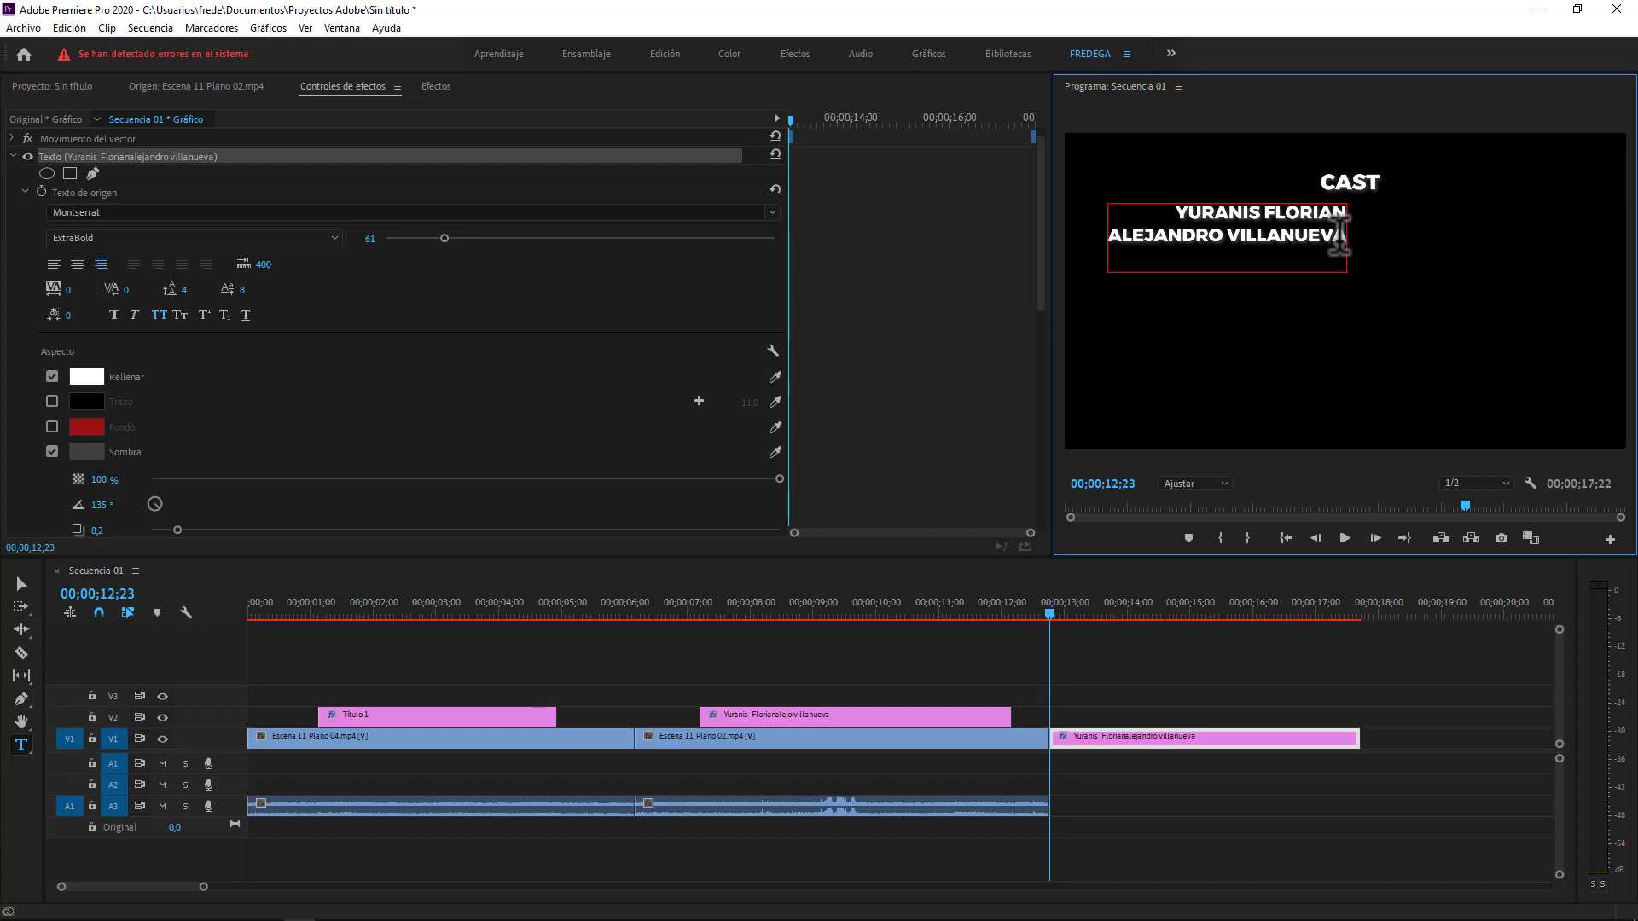
pyautogui.write('xwsxsx')
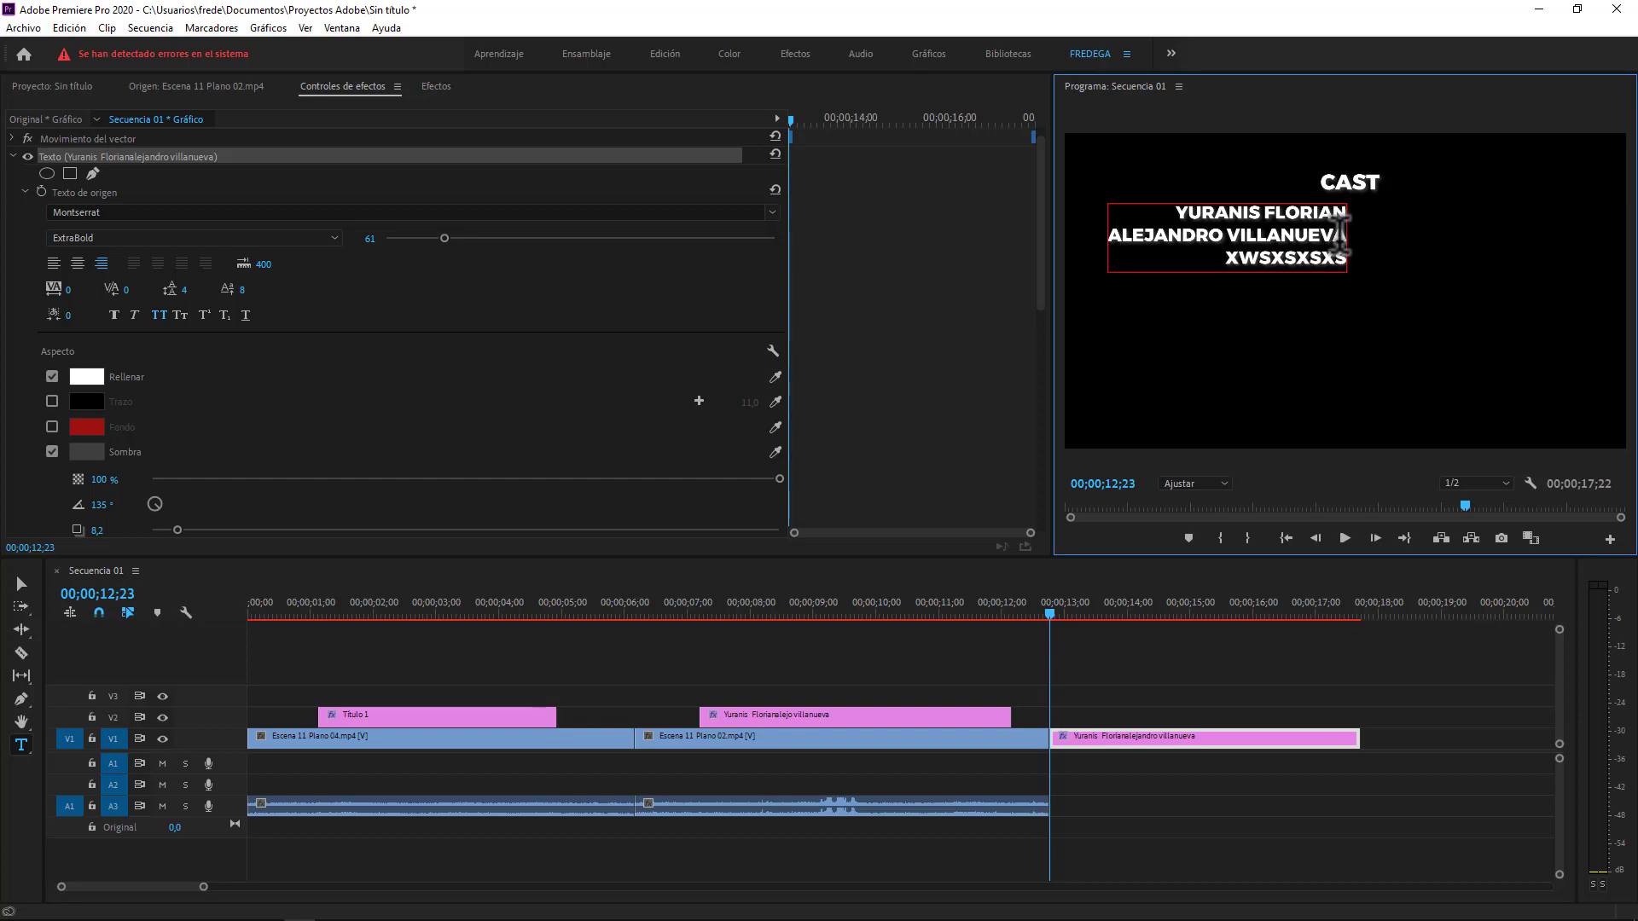
pyautogui.press('Return')
pyautogui.write('sxsx')
pyautogui.press('Return')
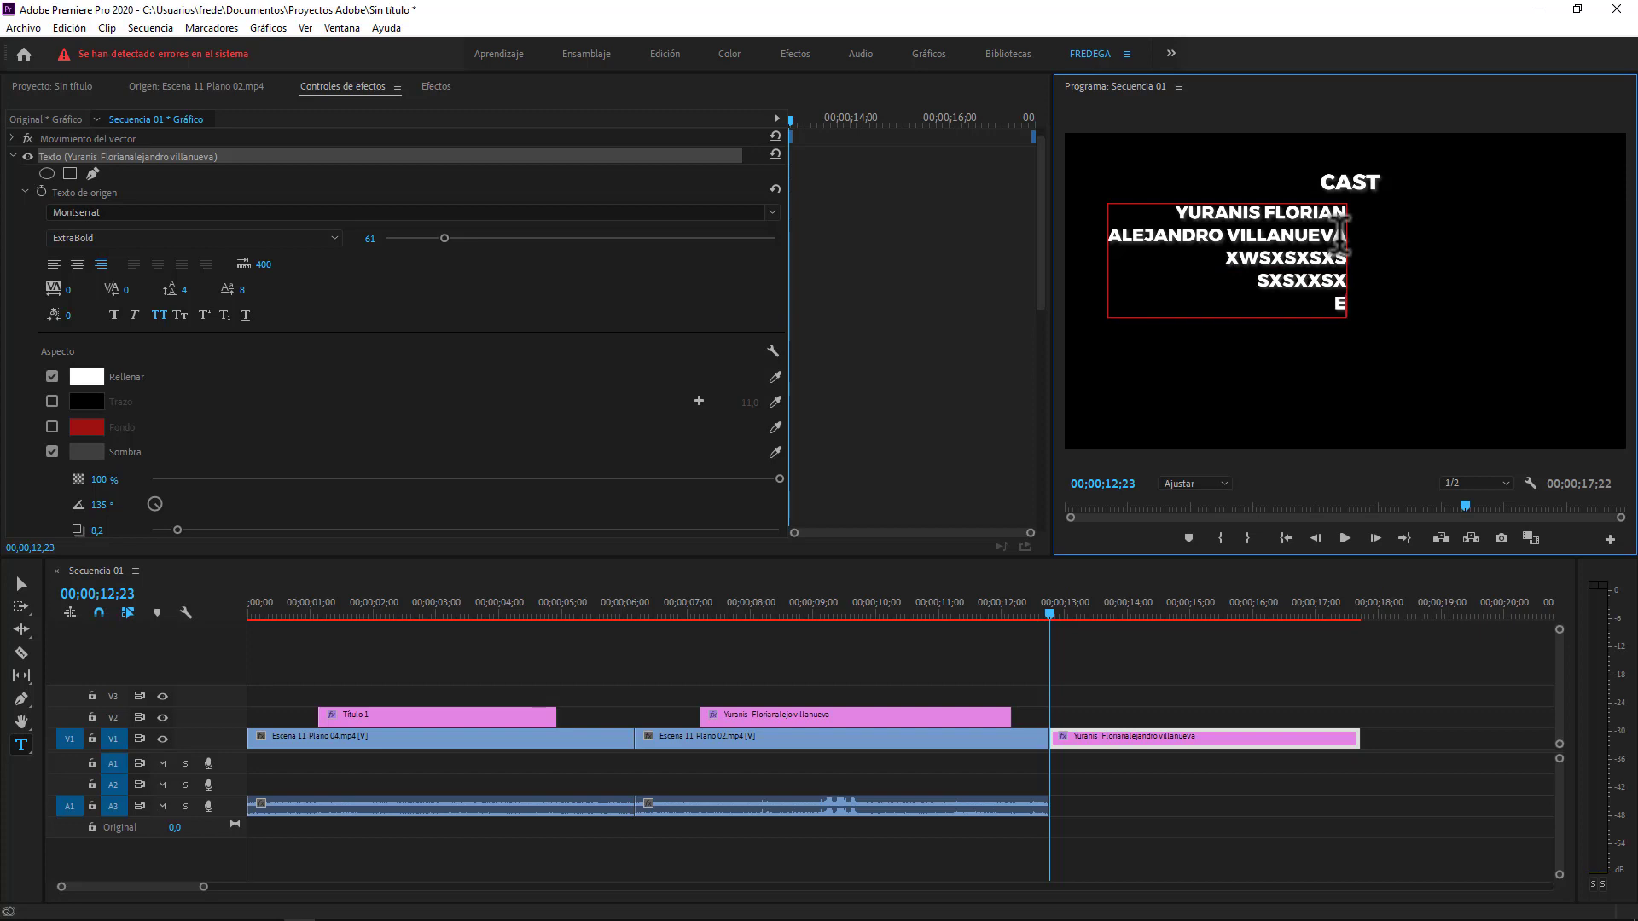
pyautogui.write('fdsf')
pyautogui.press('Return')
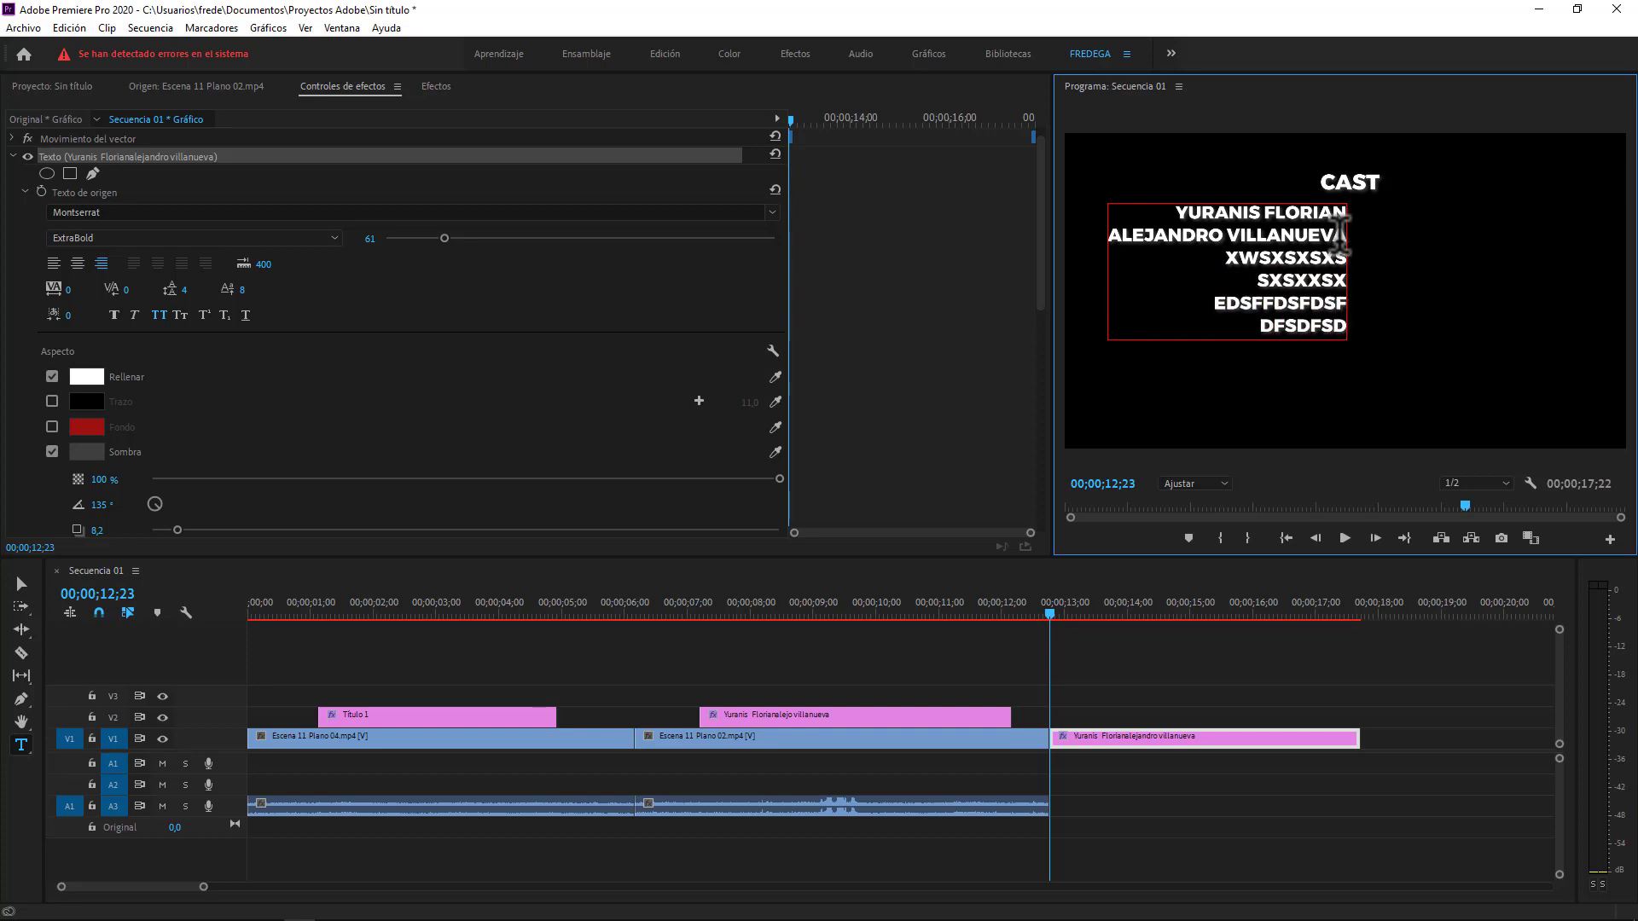
pyautogui.write('fsdfds')
pyautogui.press('Return')
pyautogui.write('ds')
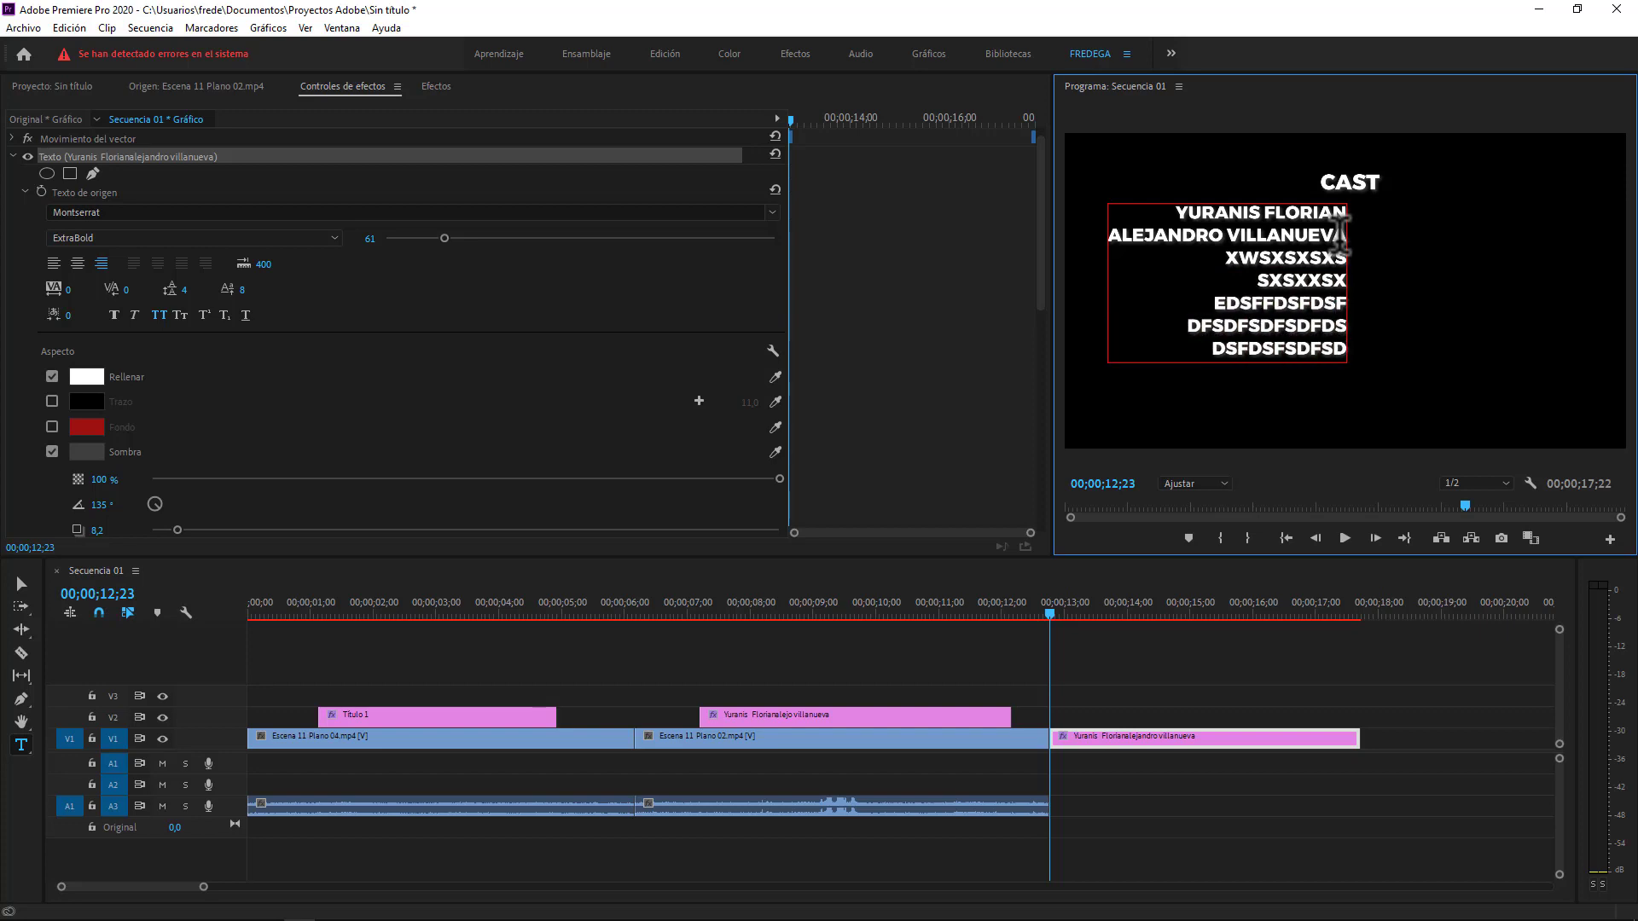
pyautogui.write('fdsfsdfs')
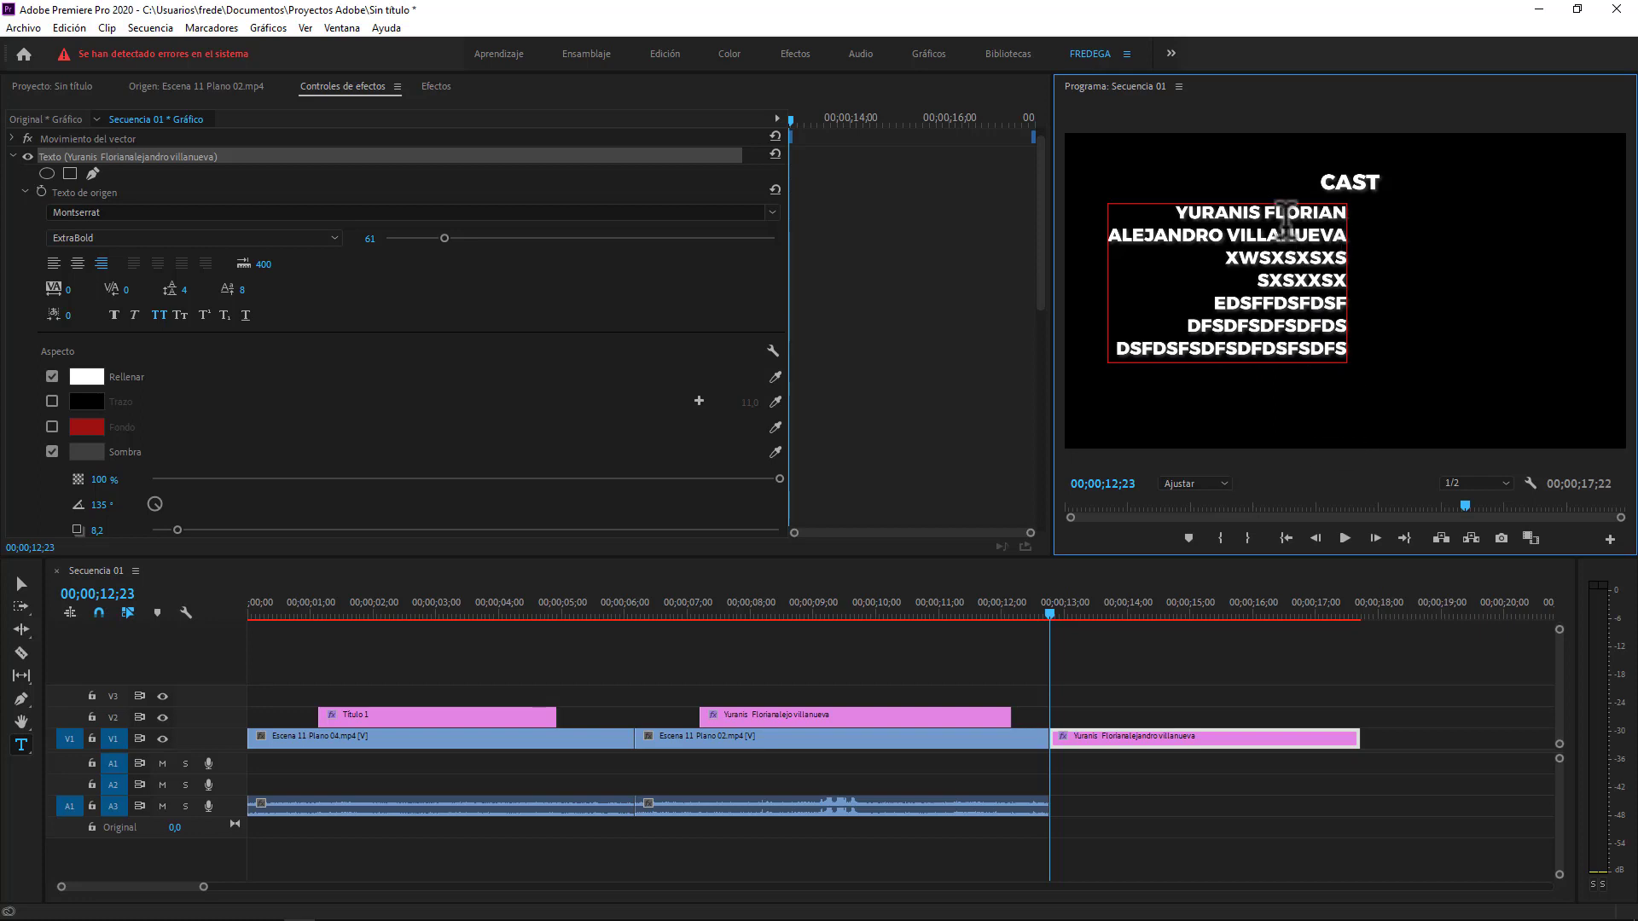
pyautogui.moveTo(1181, 205); pyautogui.dragTo(1382, 376)
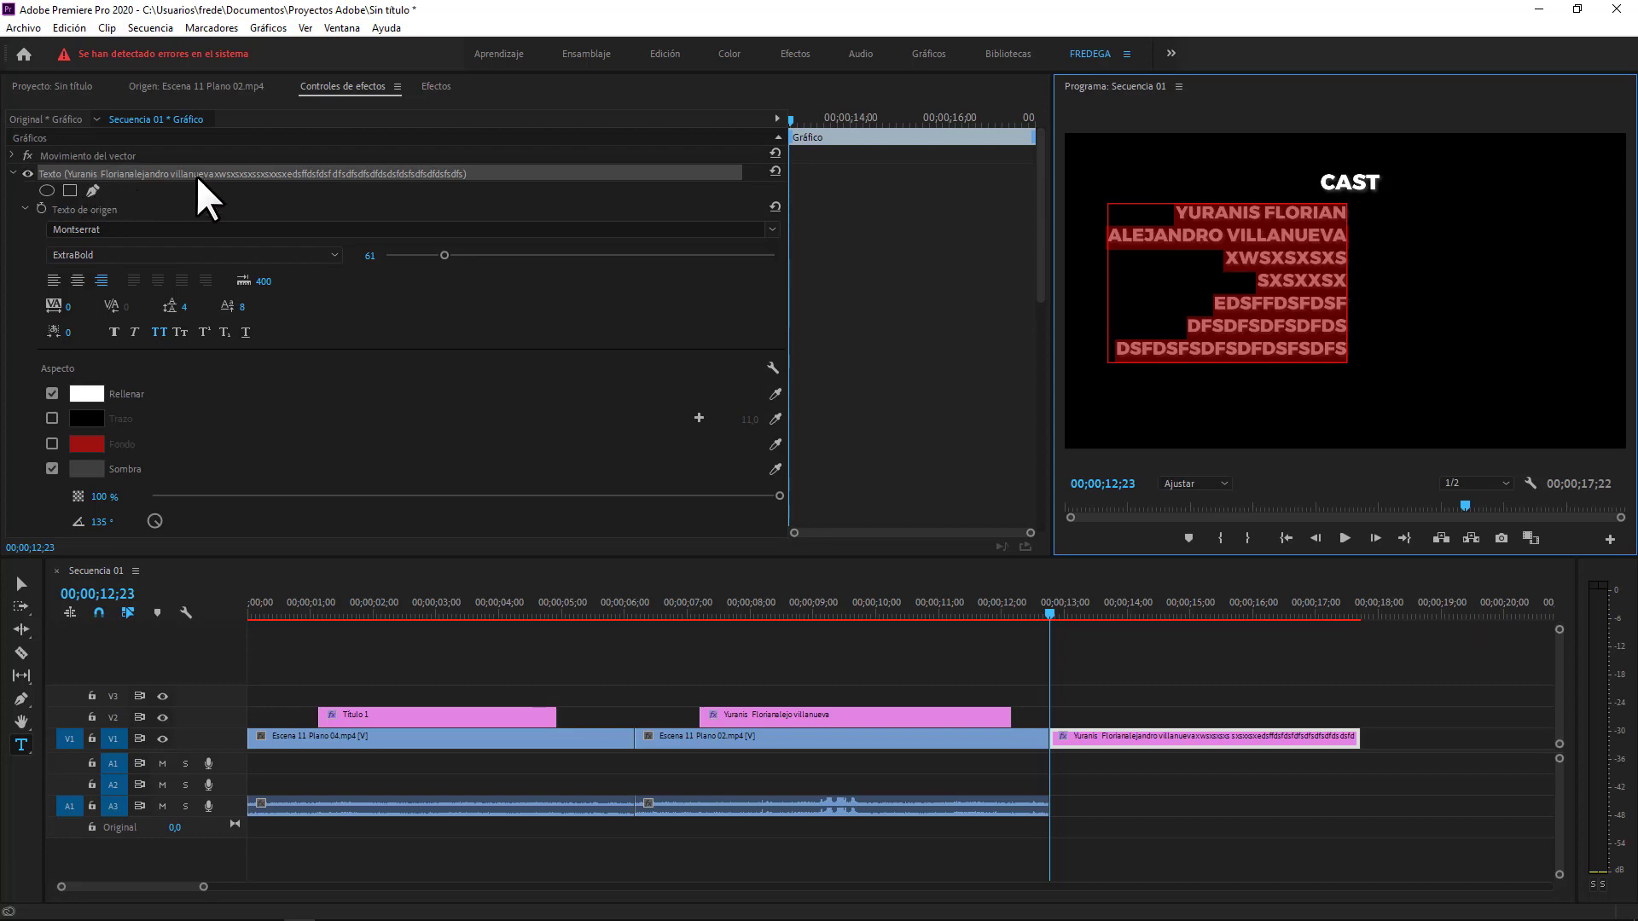
# Turn the CAST text layer's visibility back on in Effect Controls
pyautogui.click(13, 173)
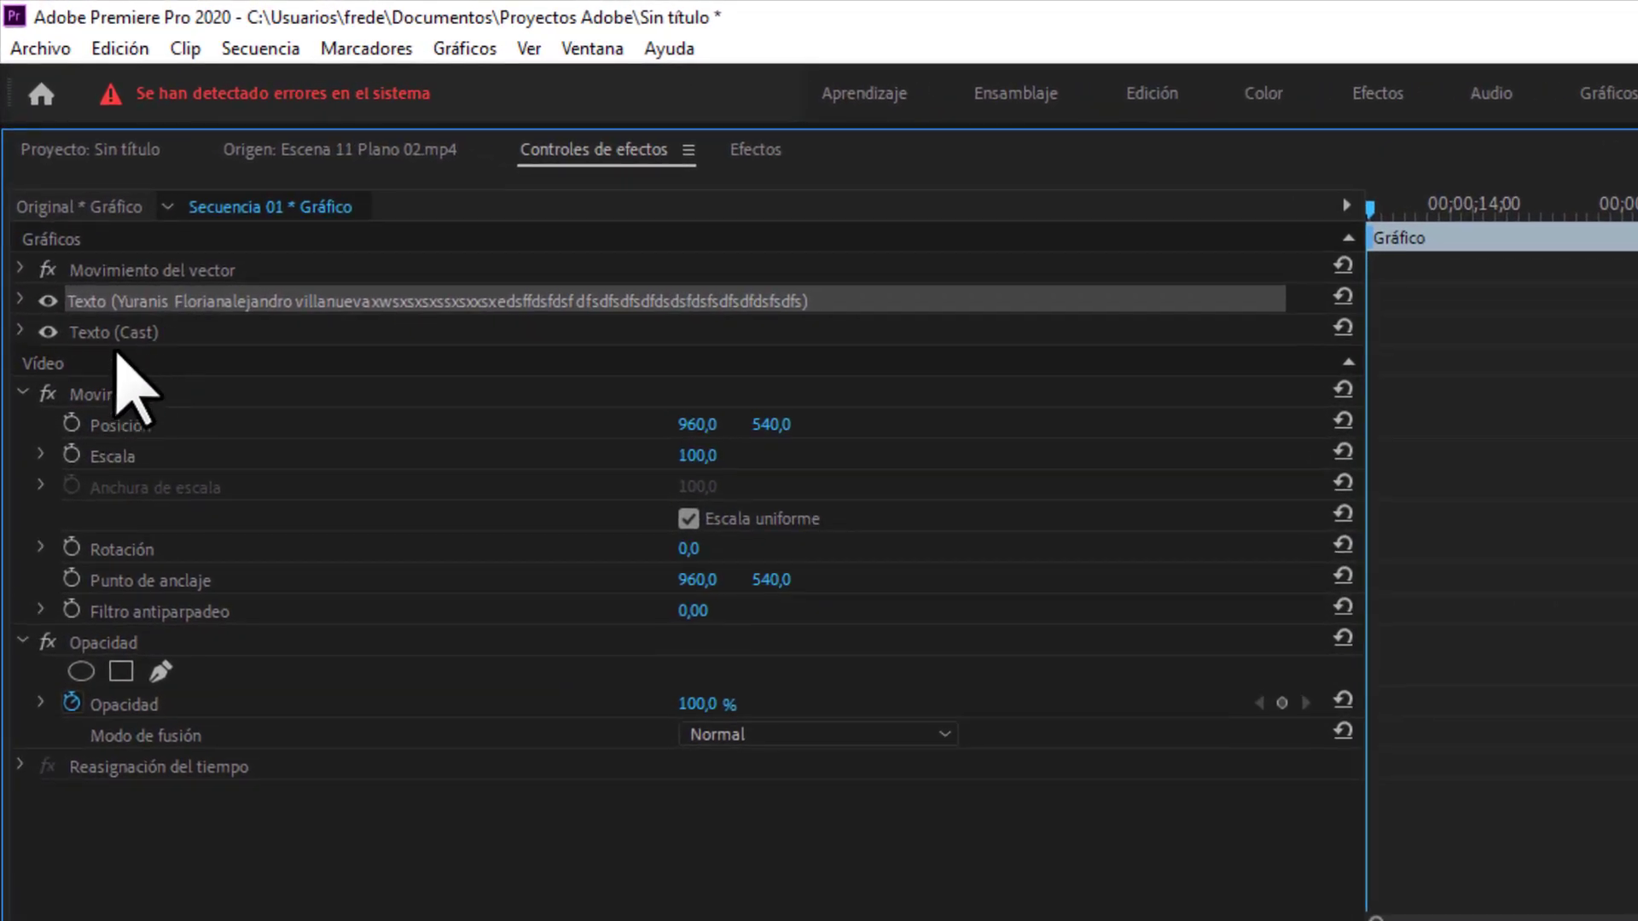
pyautogui.click(78, 222)
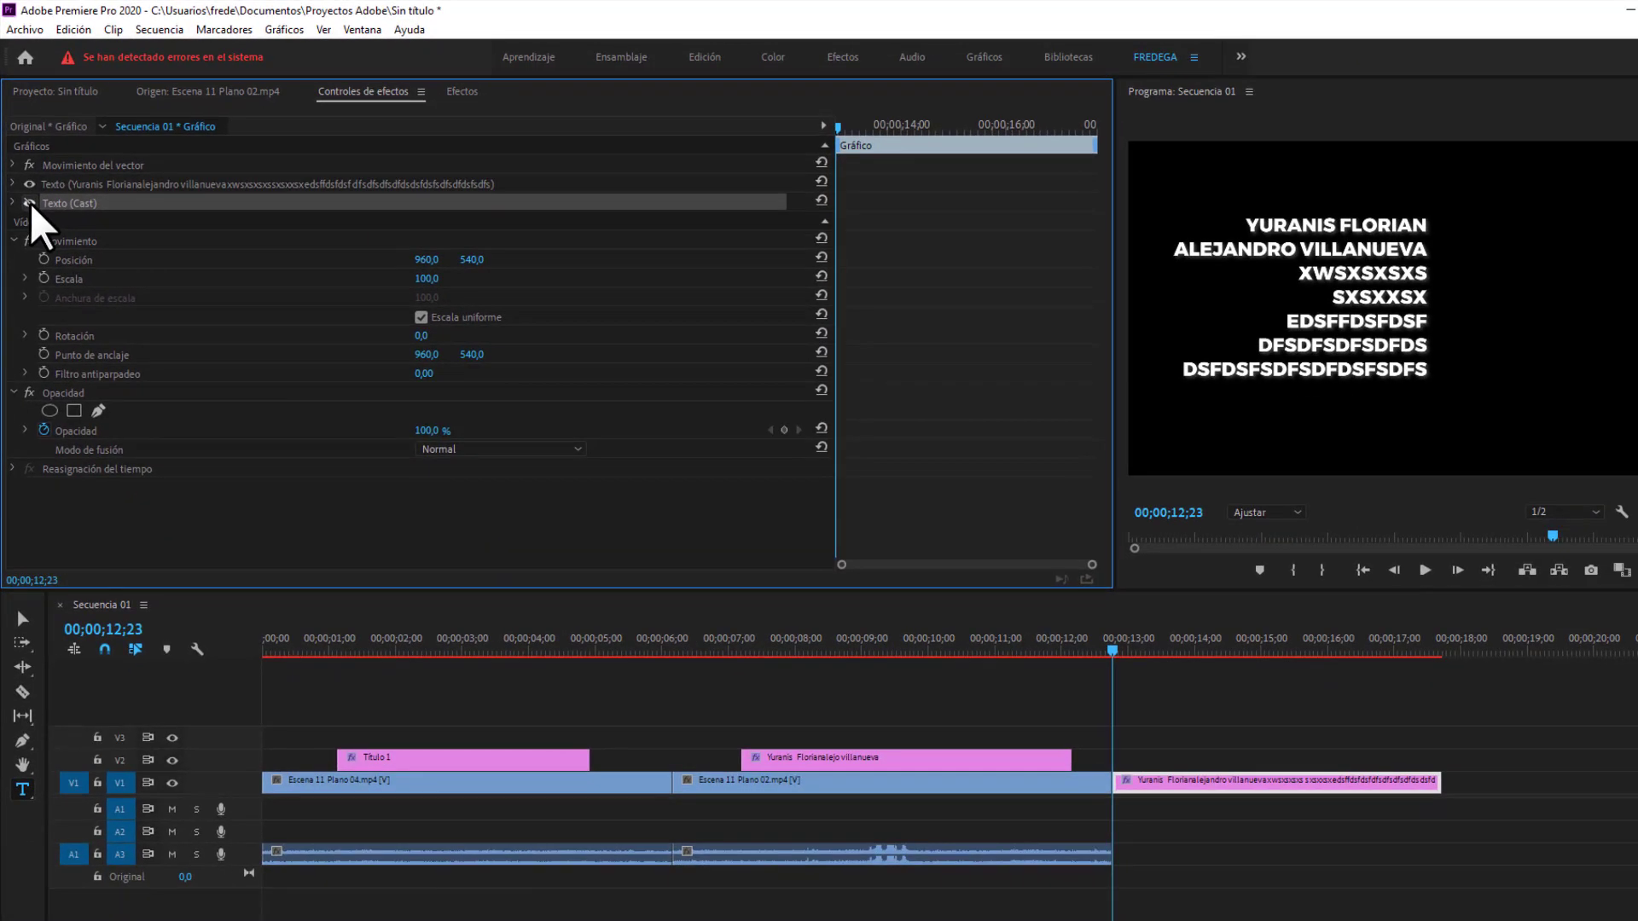
pyautogui.click(29, 202)
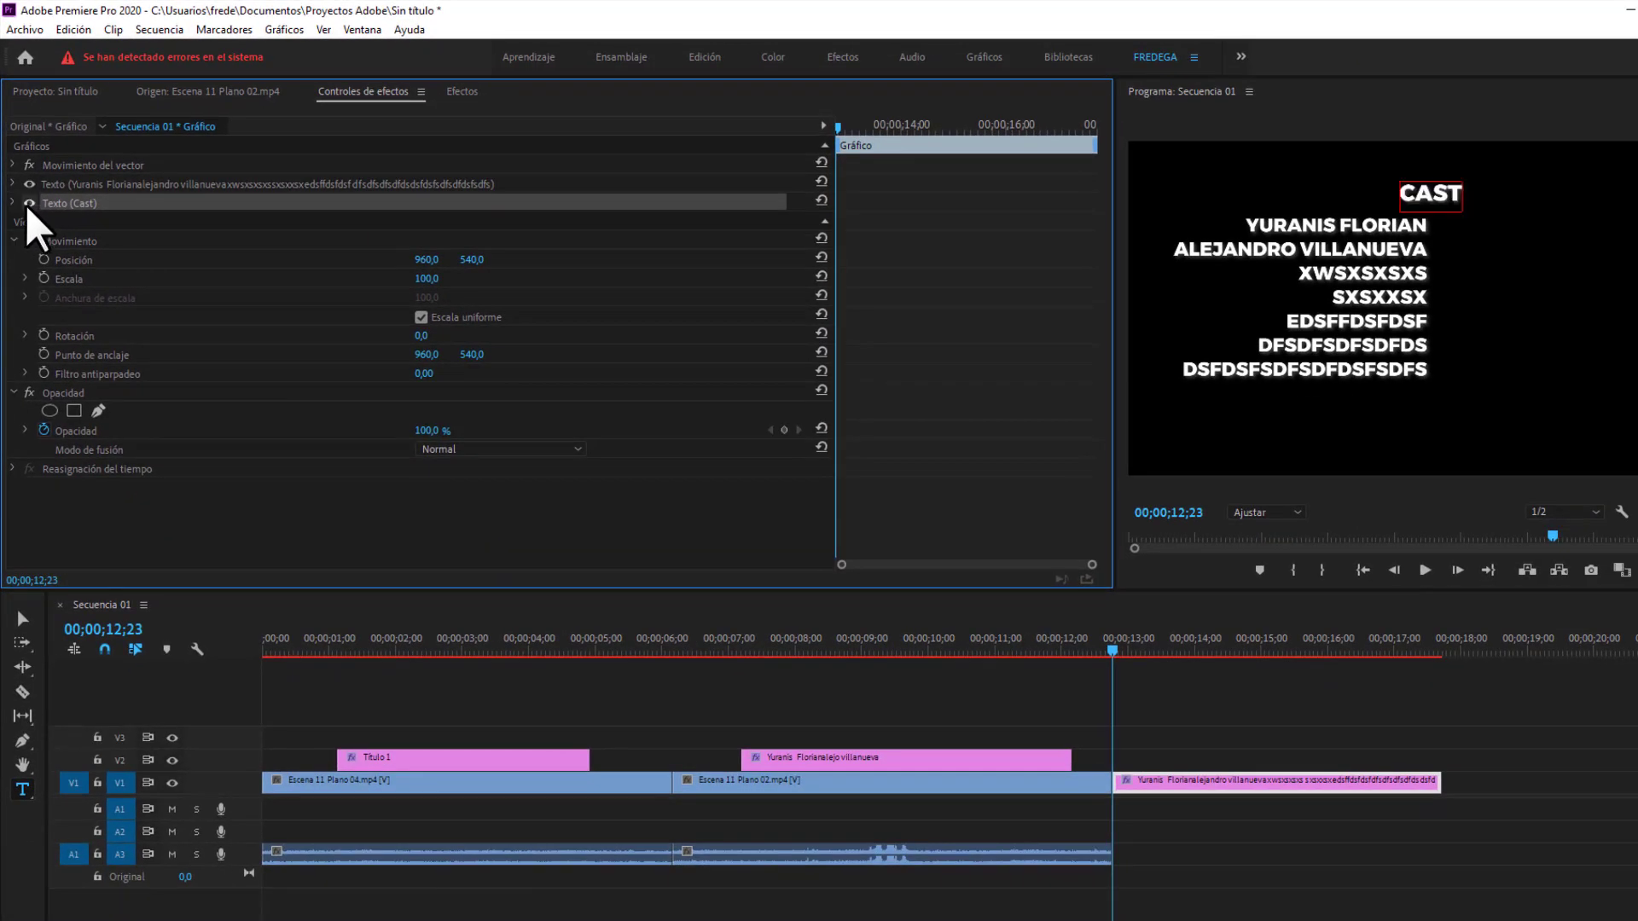
pyautogui.click(68, 182)
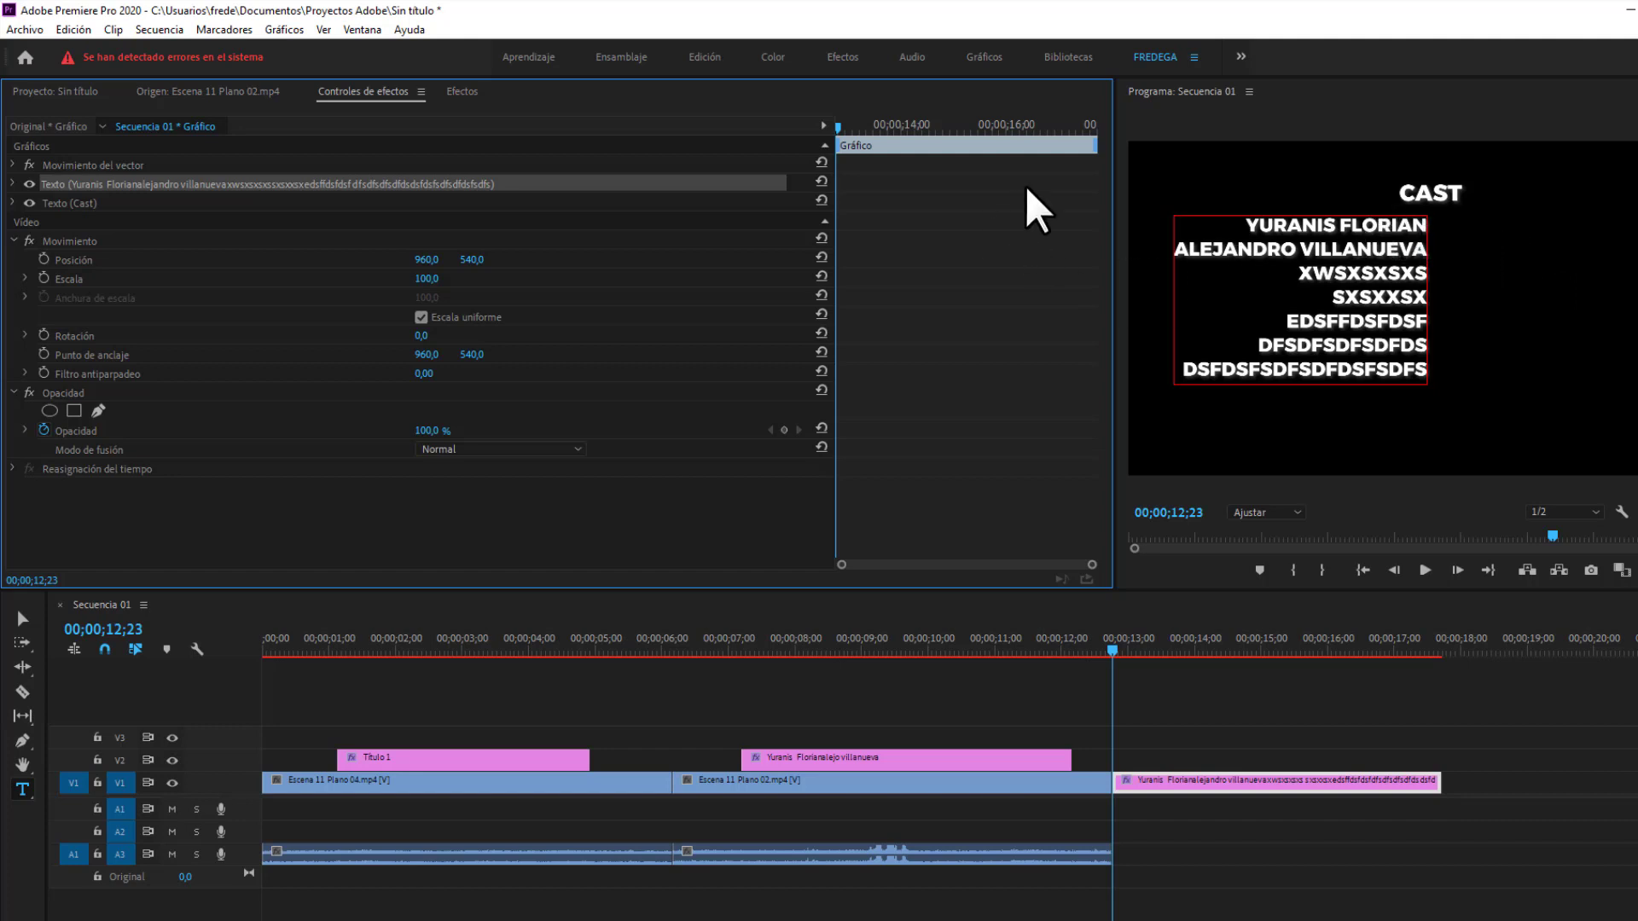
pyautogui.click(80, 203)
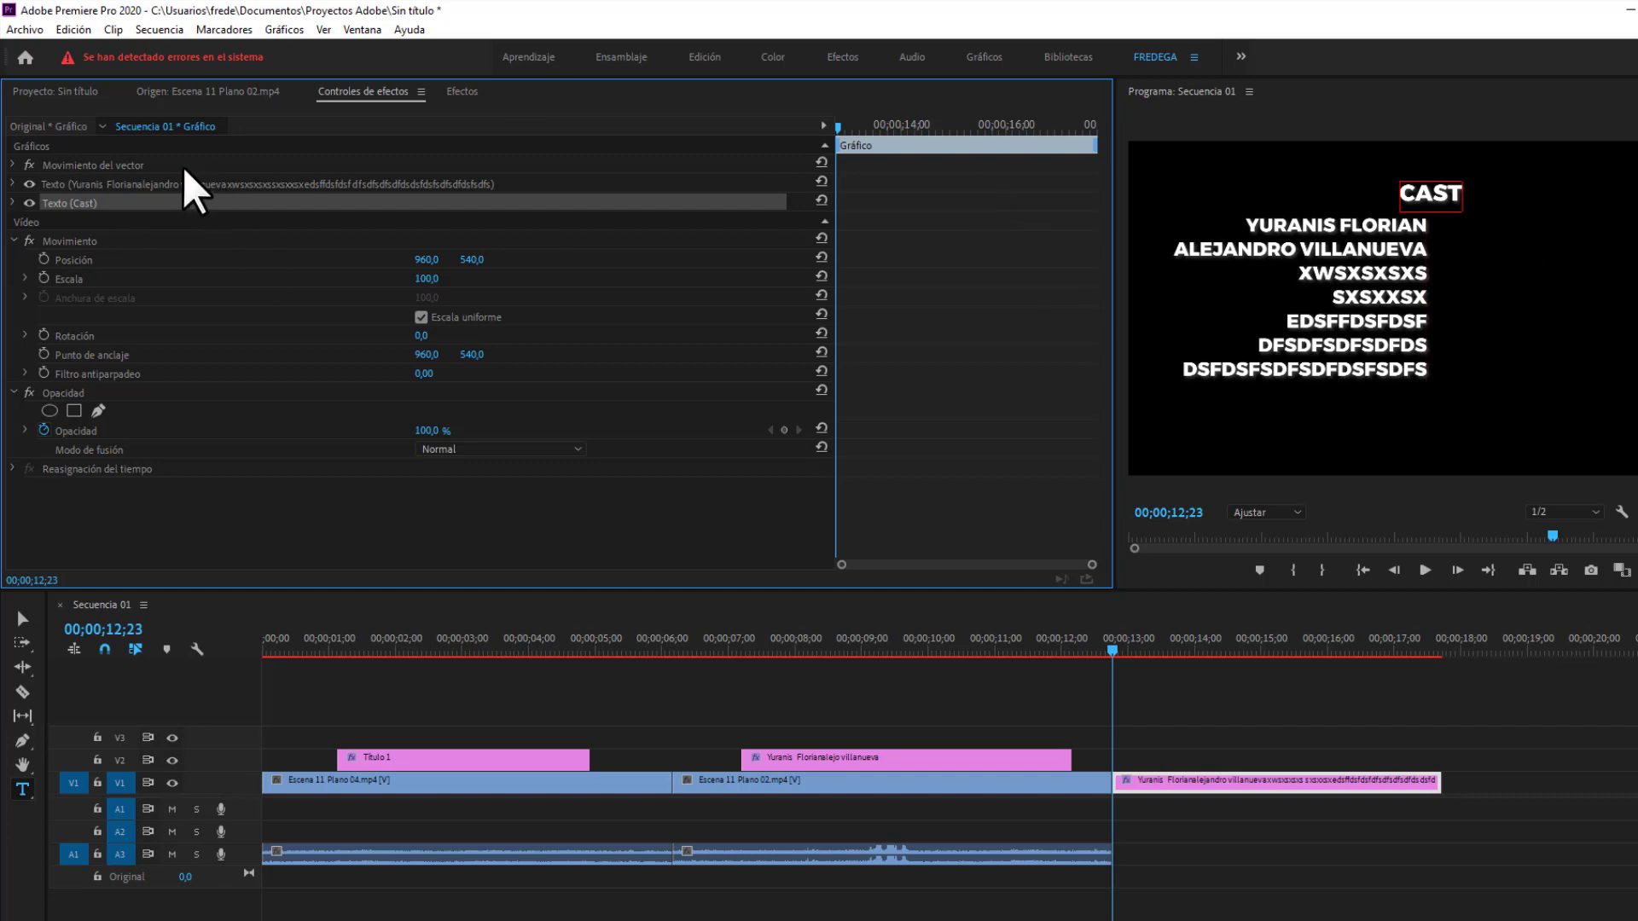
pyautogui.click(154, 184)
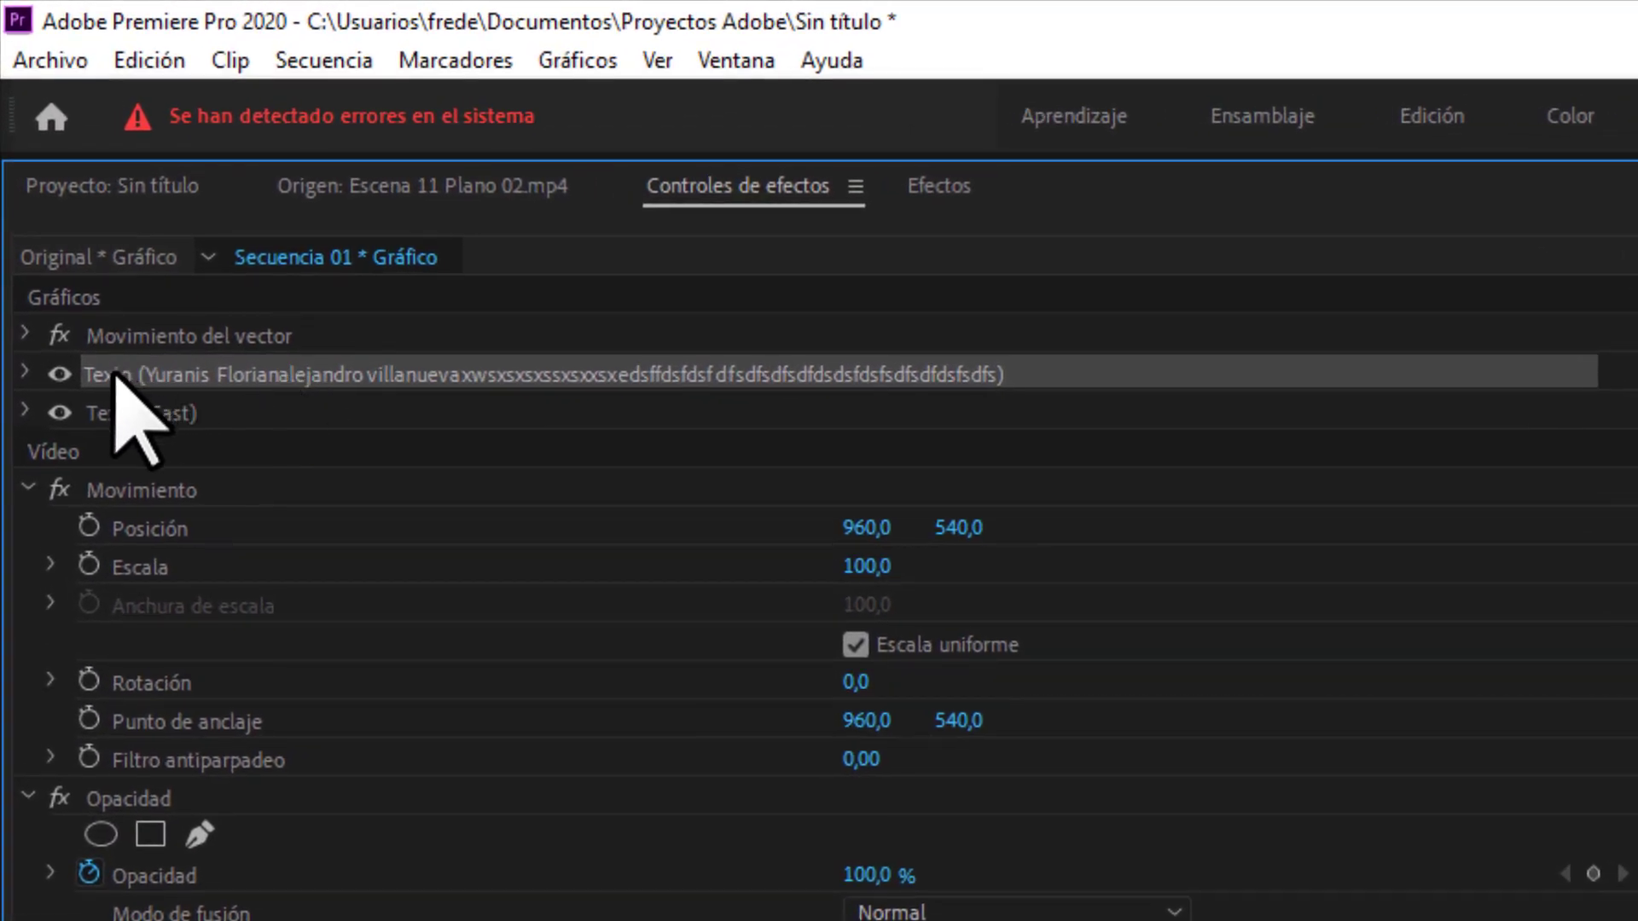
# Copy the name list text layer and paste a duplicate into the graphic
pyautogui.rightClick(114, 370)
pyautogui.click(254, 588)
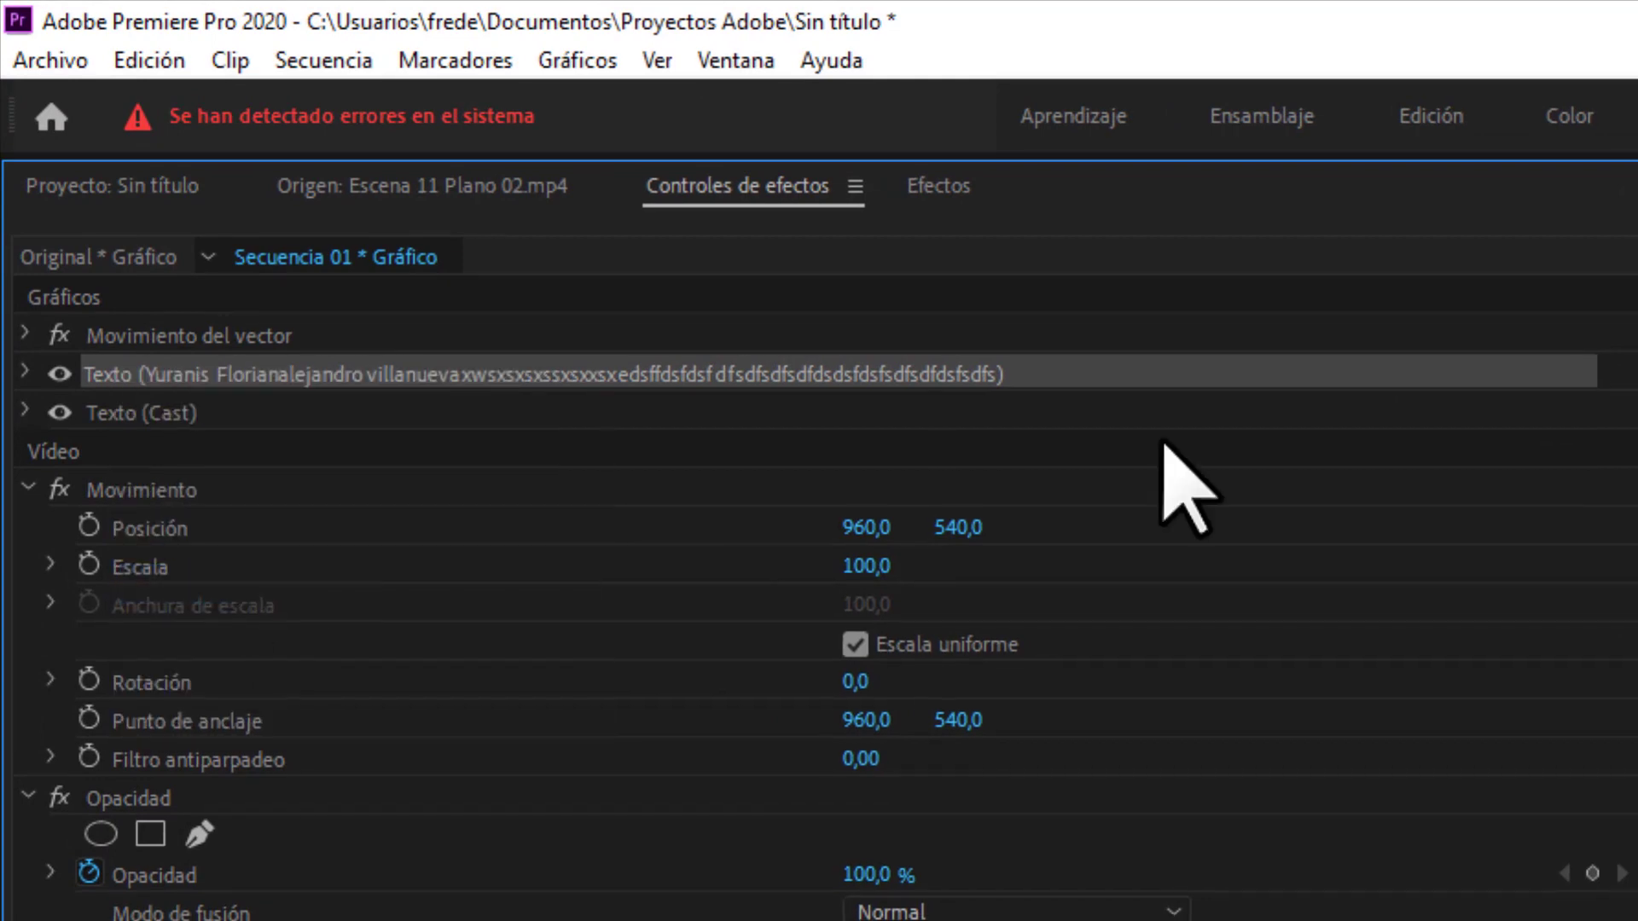
pyautogui.rightClick(1251, 288)
pyautogui.rightClick(1245, 281)
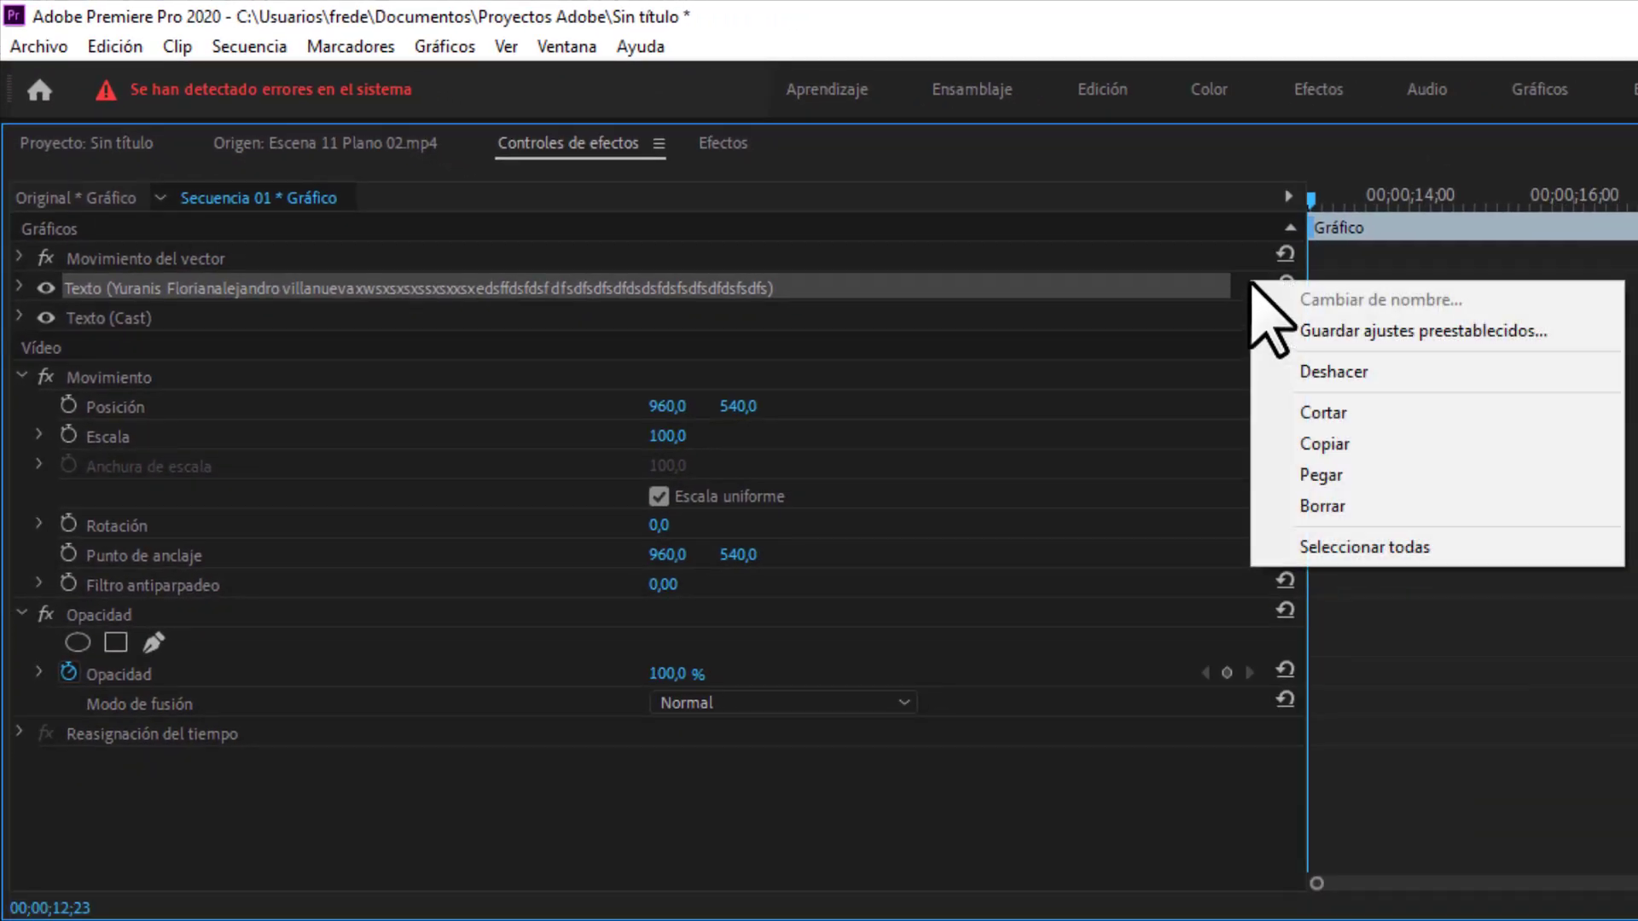
pyautogui.rightClick(1239, 284)
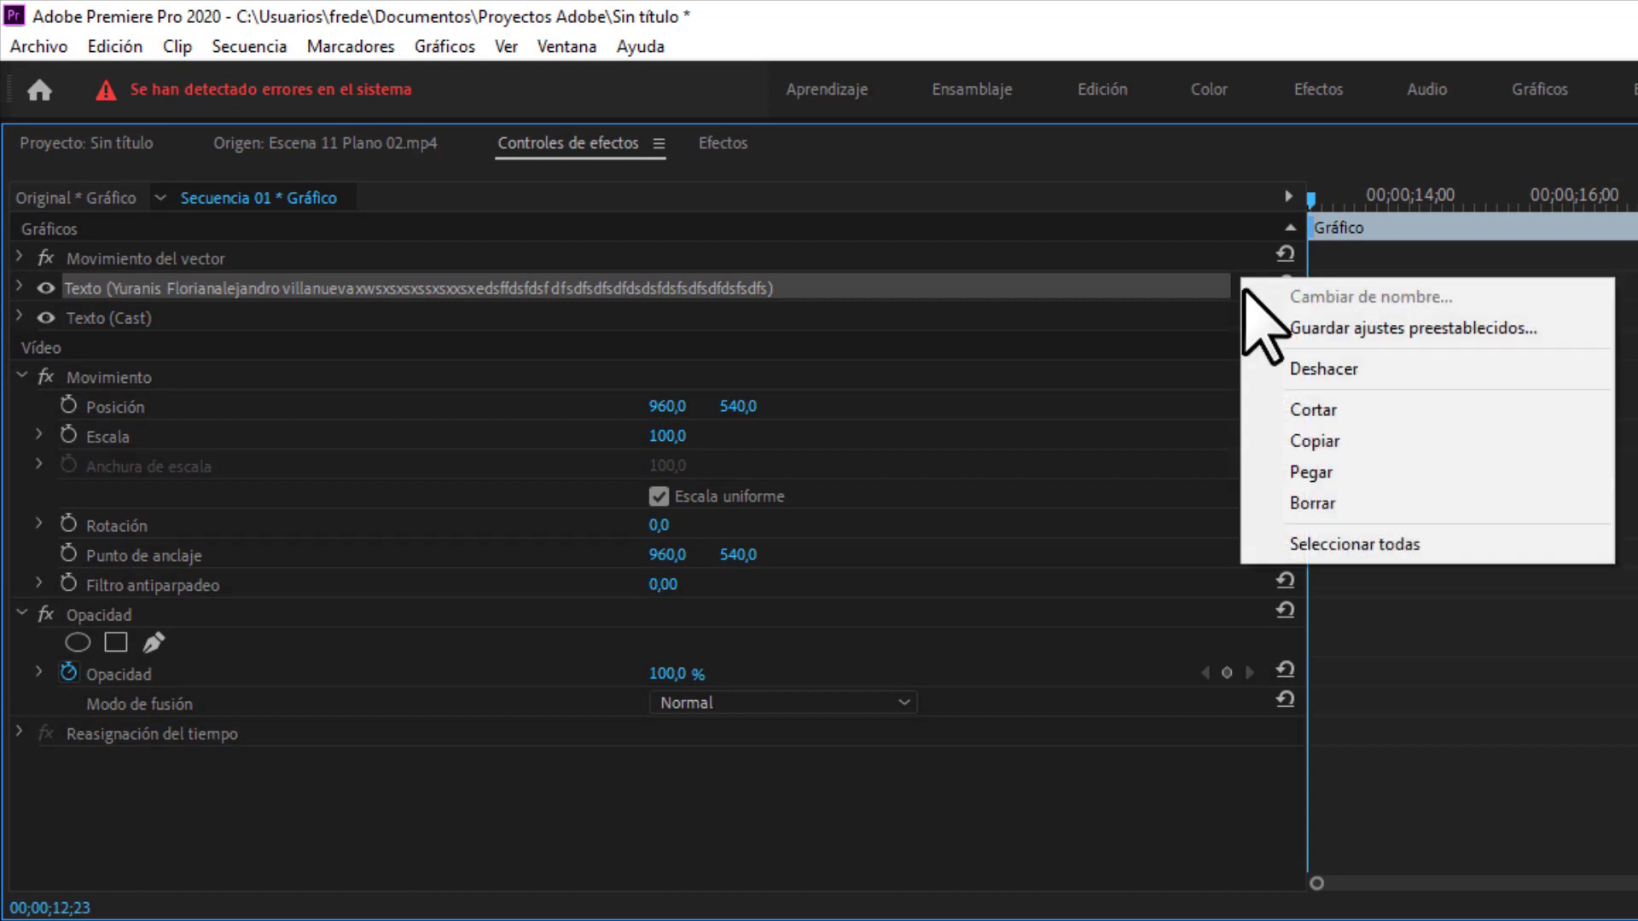
pyautogui.click(1314, 471)
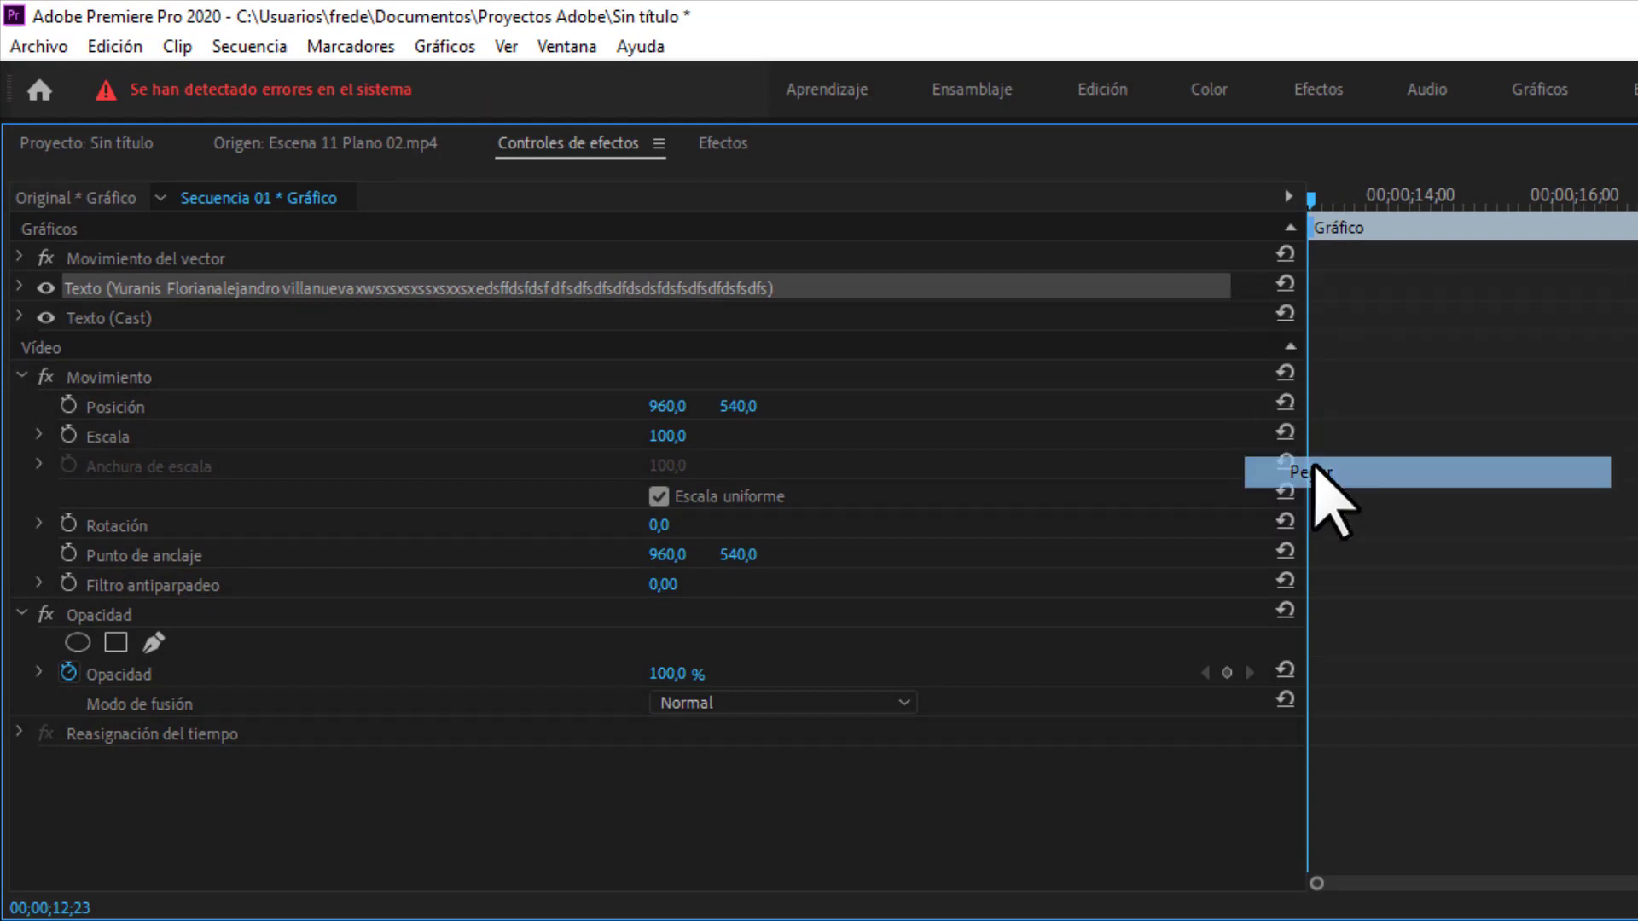
# Shift the duplicated list to the right and left-align its lines
pyautogui.click(239, 287)
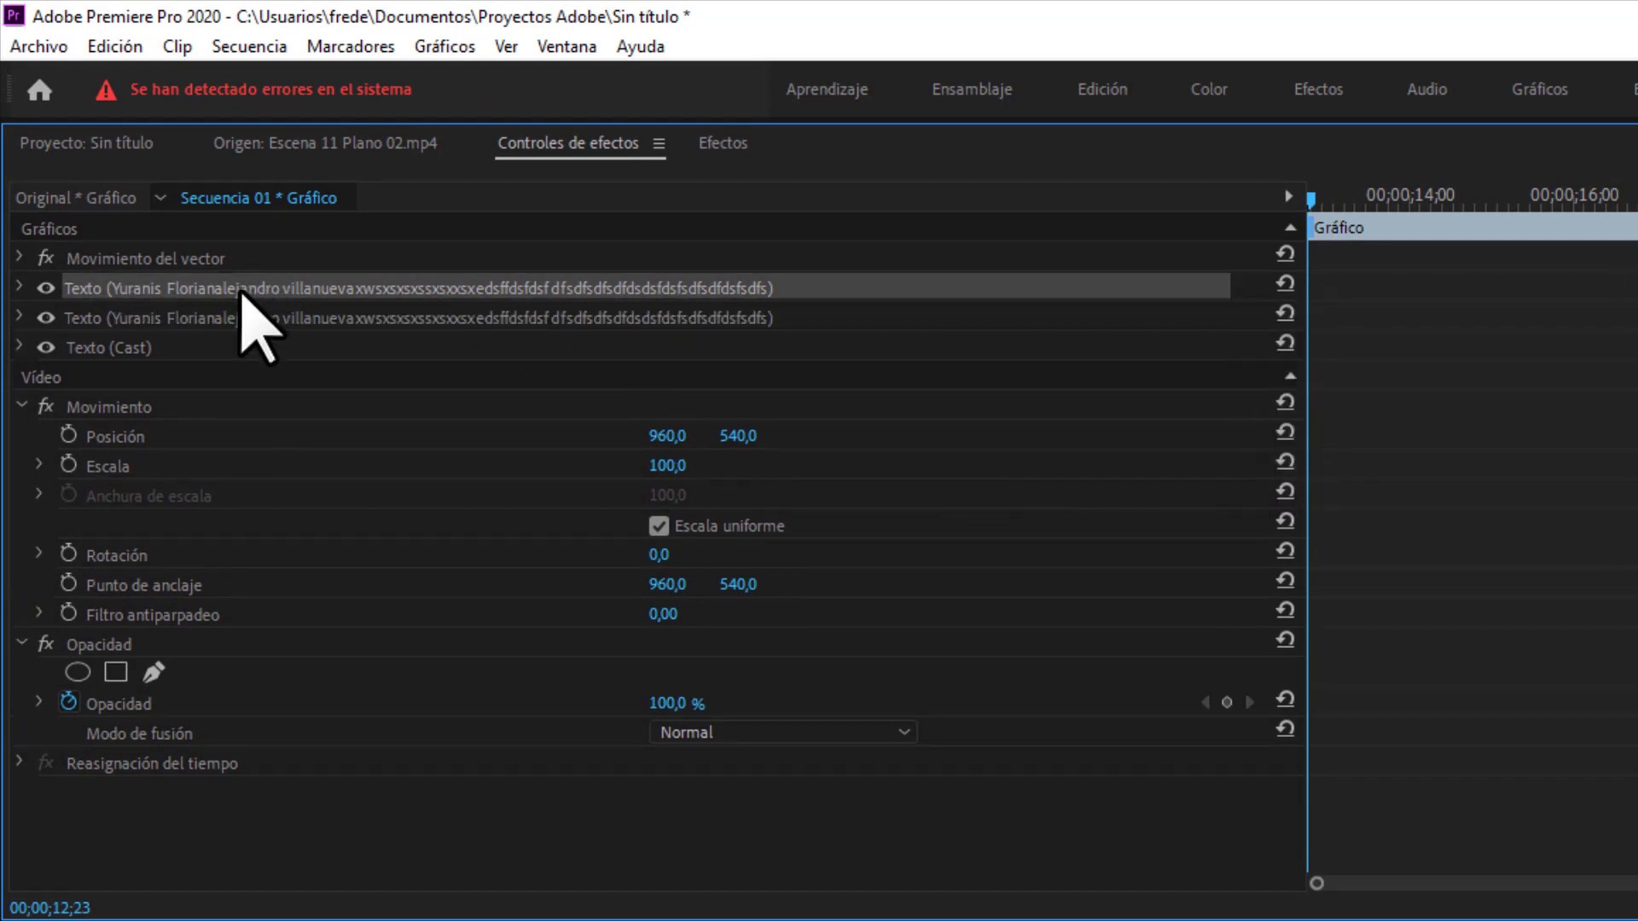
pyautogui.click(18, 288)
pyautogui.scroll(-10, 91, 614)
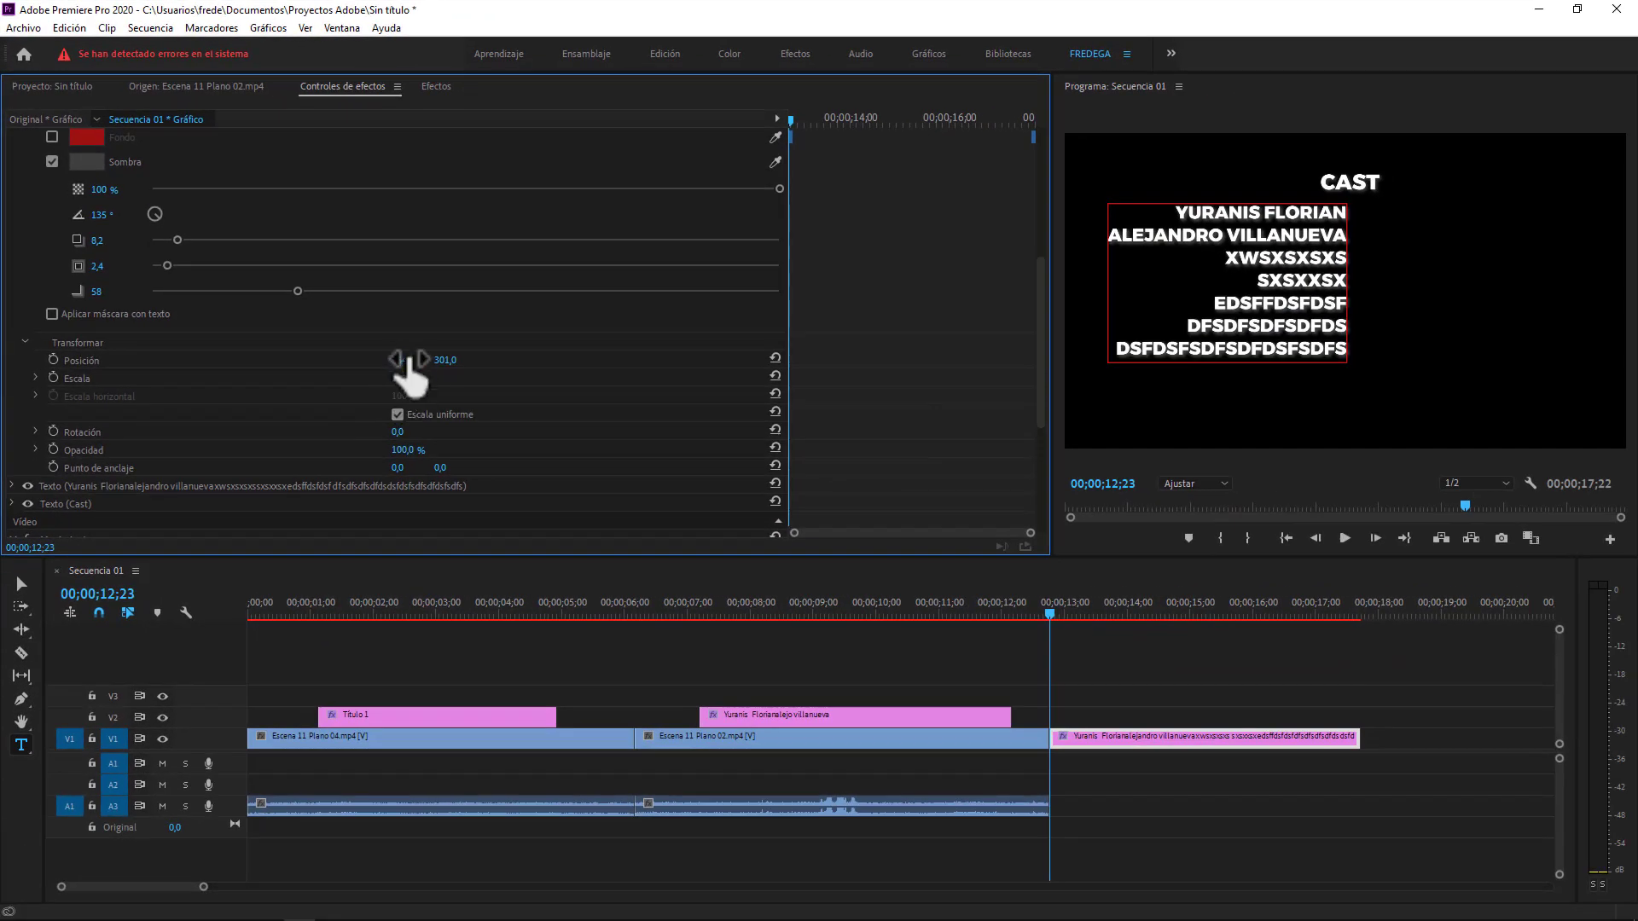
pyautogui.moveTo(403, 360); pyautogui.dragTo(629, 360)
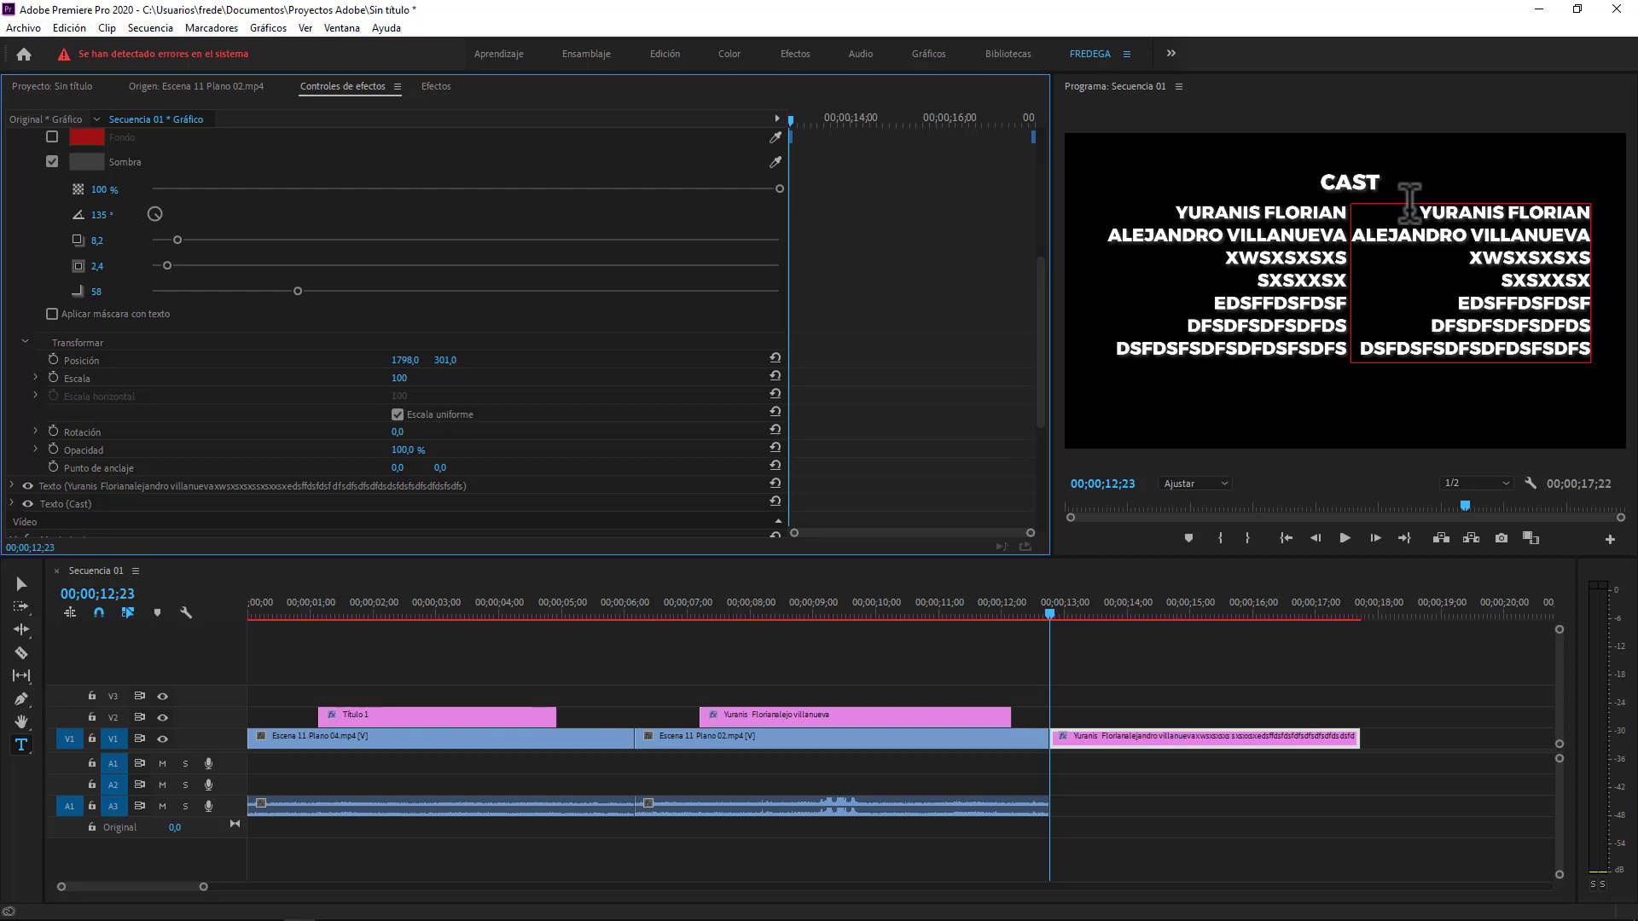
pyautogui.moveTo(1418, 215); pyautogui.dragTo(1593, 394)
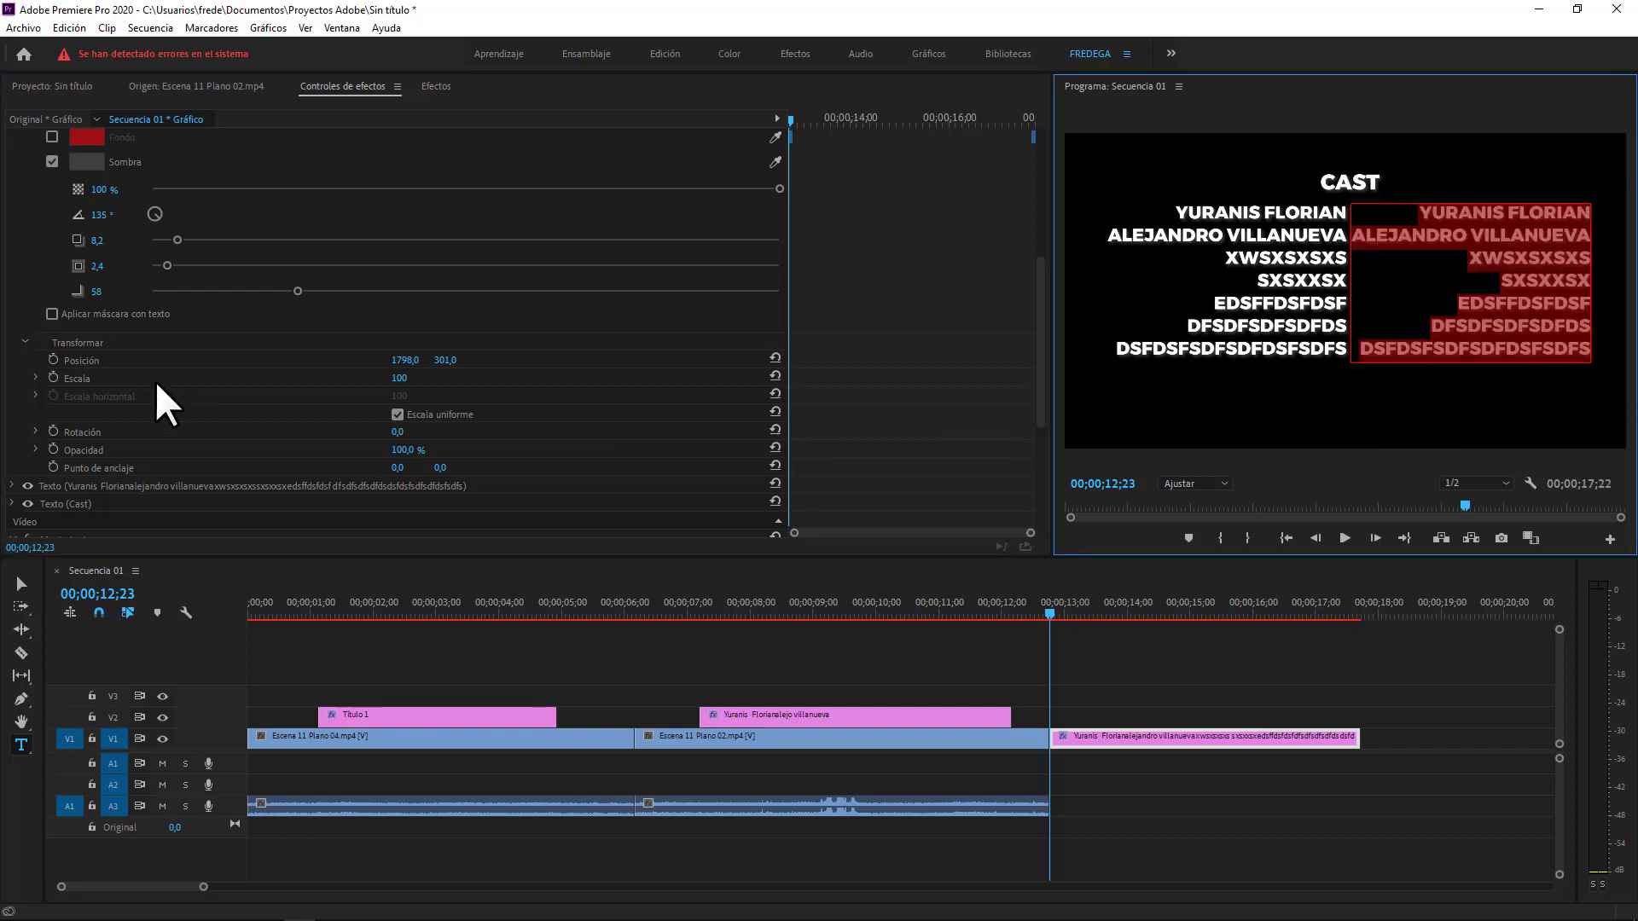
pyautogui.scroll(5, 150, 395)
pyautogui.scroll(1, 140, 375)
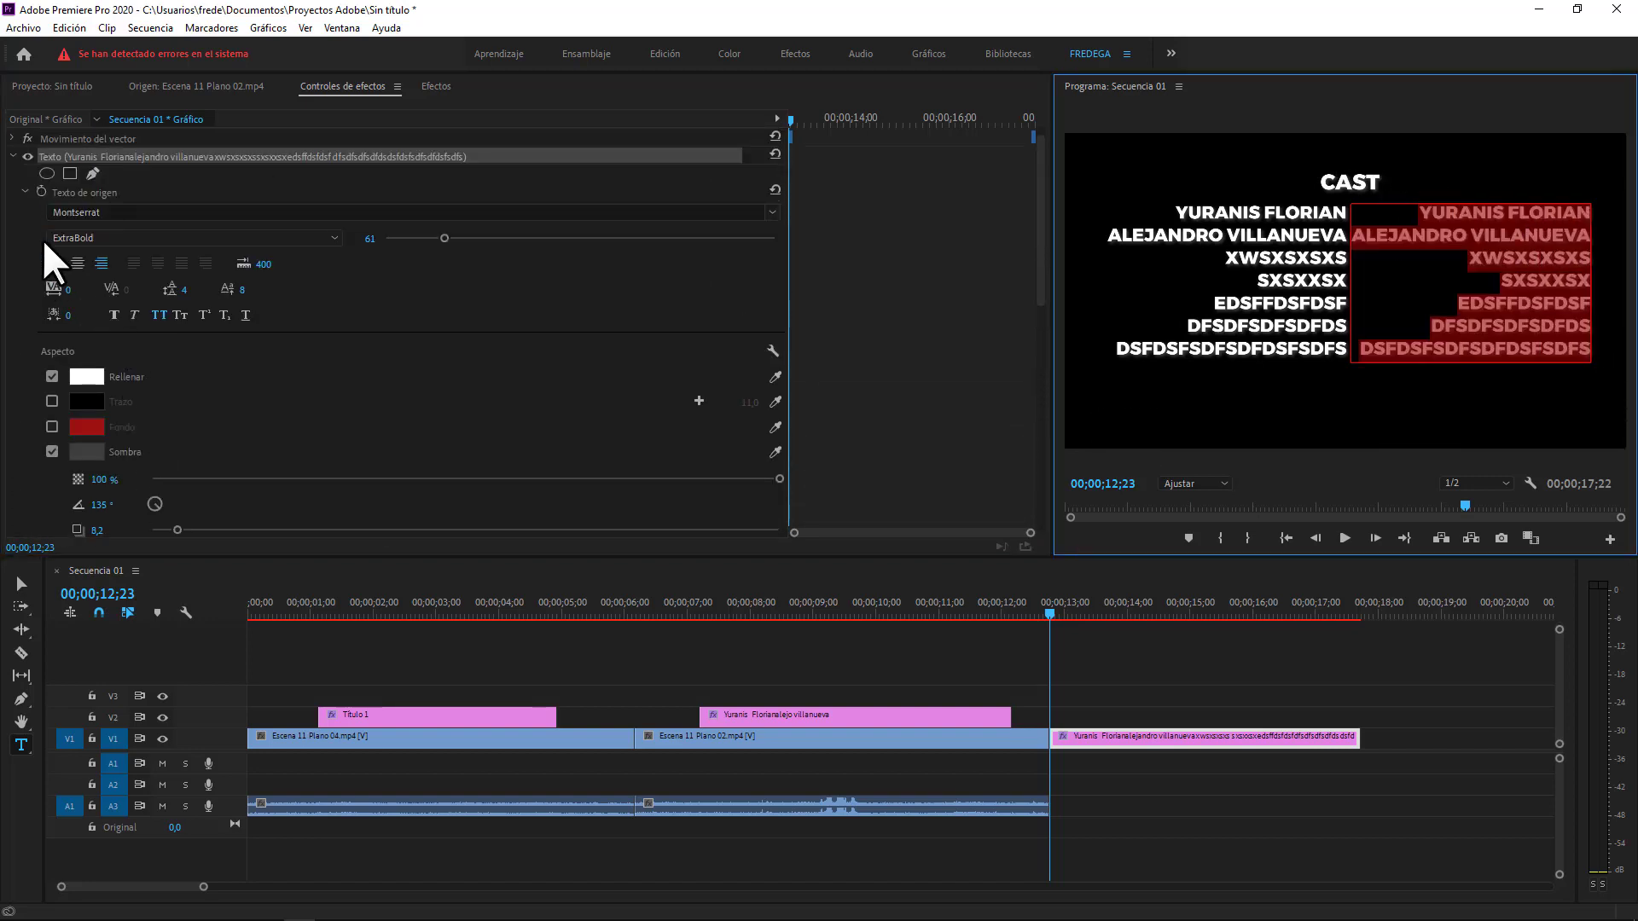
pyautogui.click(51, 261)
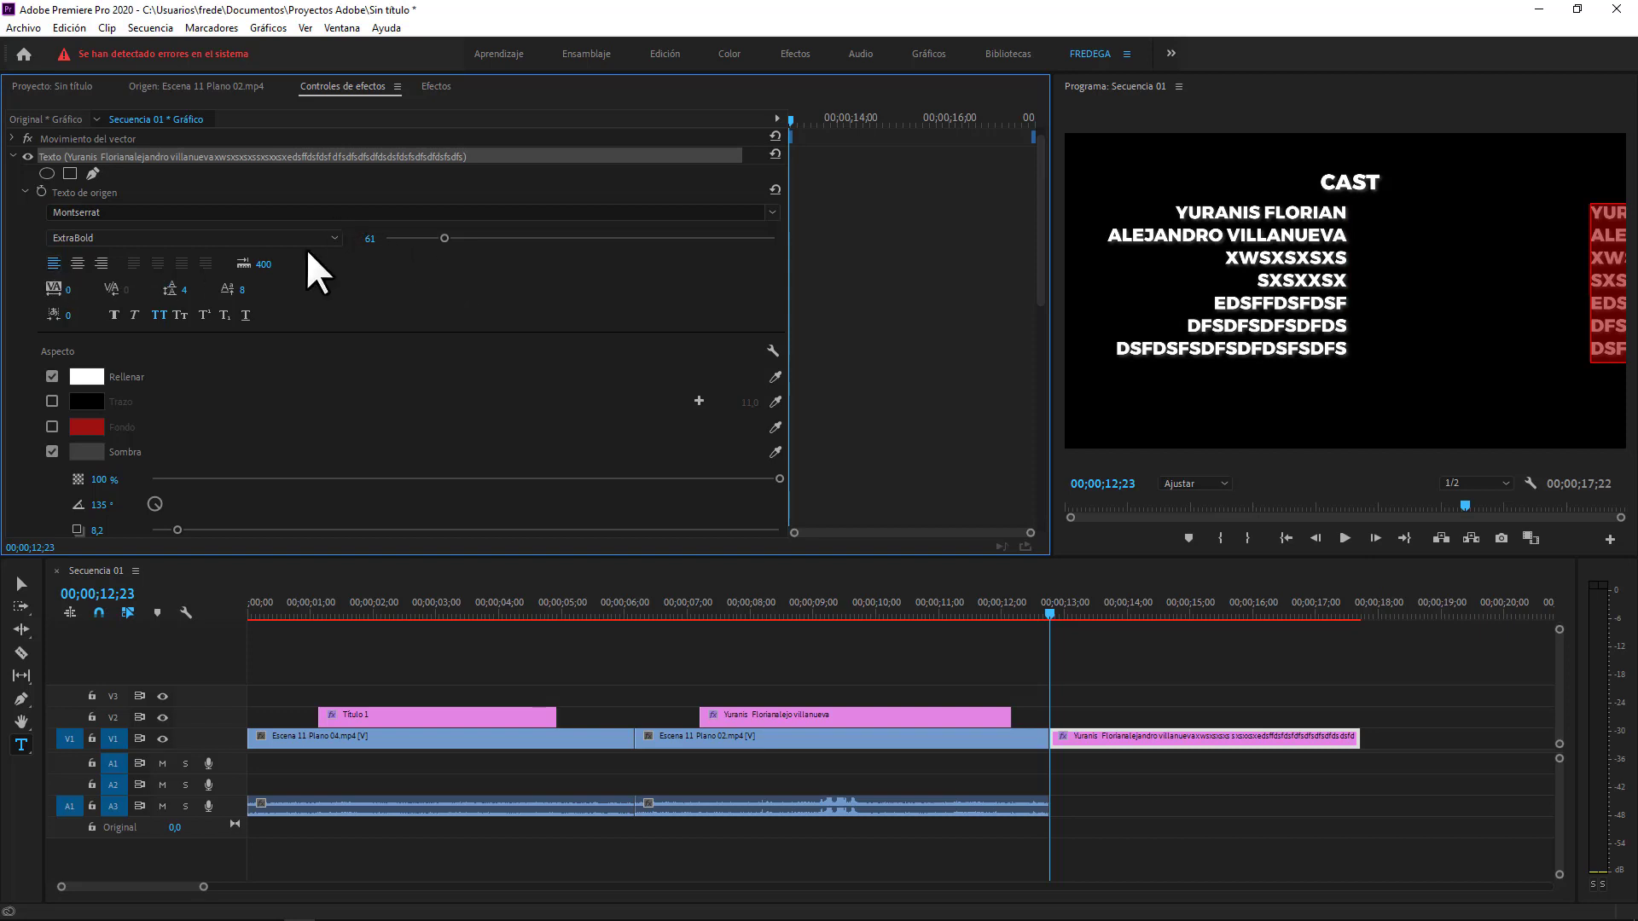
# Set the copy's Position X to 1002,0 so it sits beside the original list
pyautogui.scroll(-2, 321, 372)
pyautogui.scroll(-3, 322, 372)
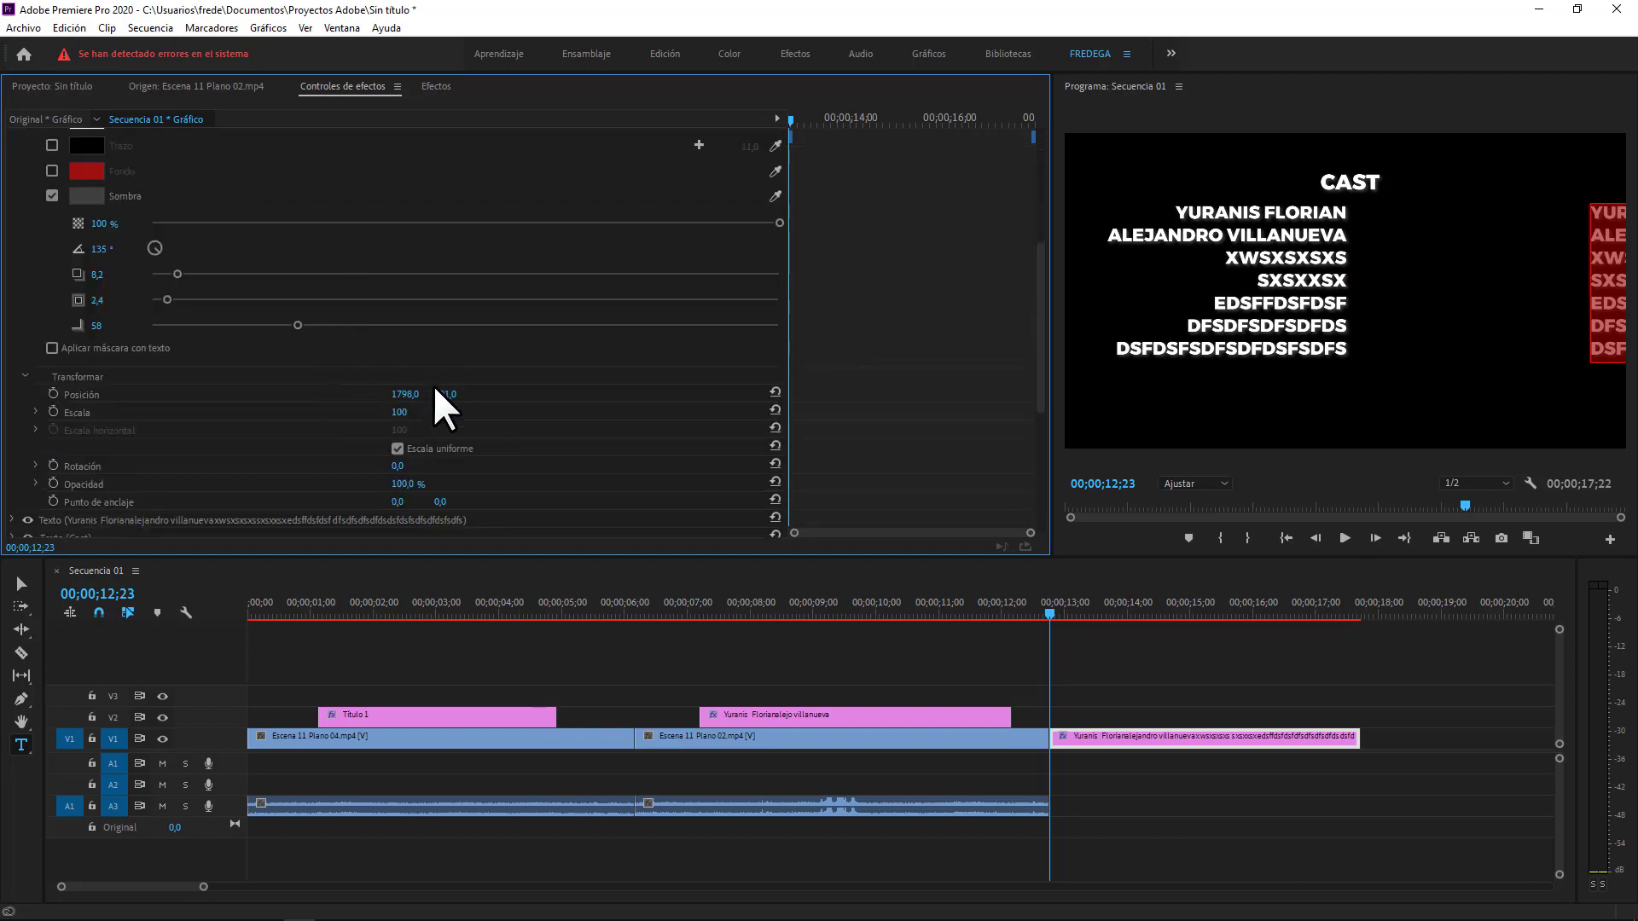
pyautogui.click(405, 394)
pyautogui.write('1547')
pyautogui.press('Return')
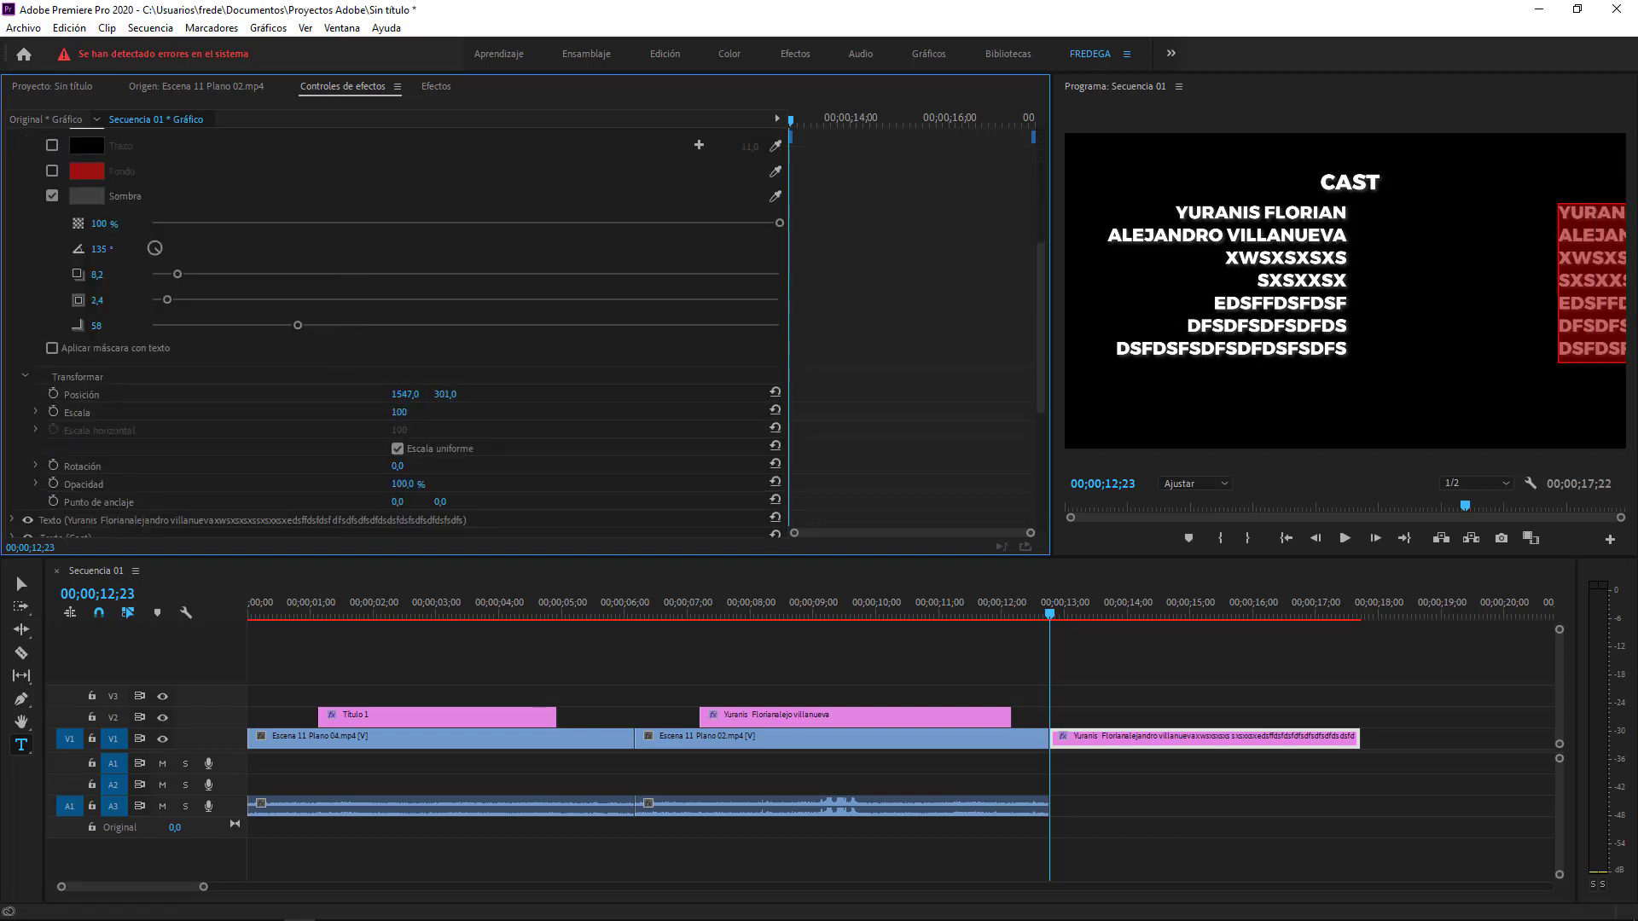
pyautogui.moveTo(406, 394); pyautogui.dragTo(438, 394)
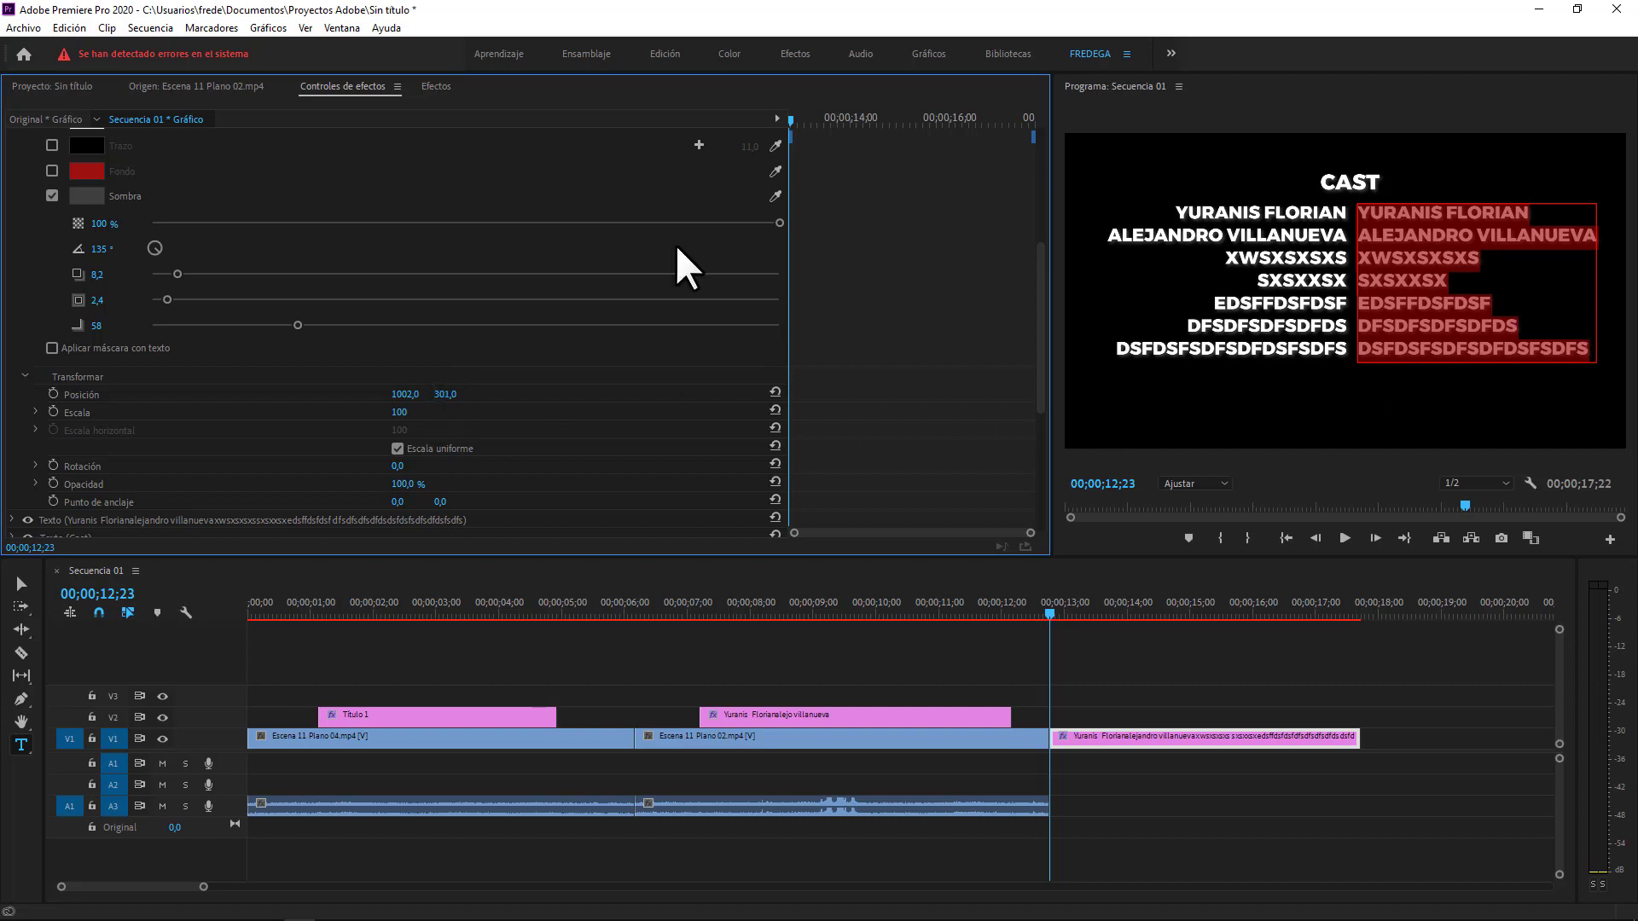
pyautogui.scroll(1, 24, 328)
pyautogui.scroll(2, 21, 324)
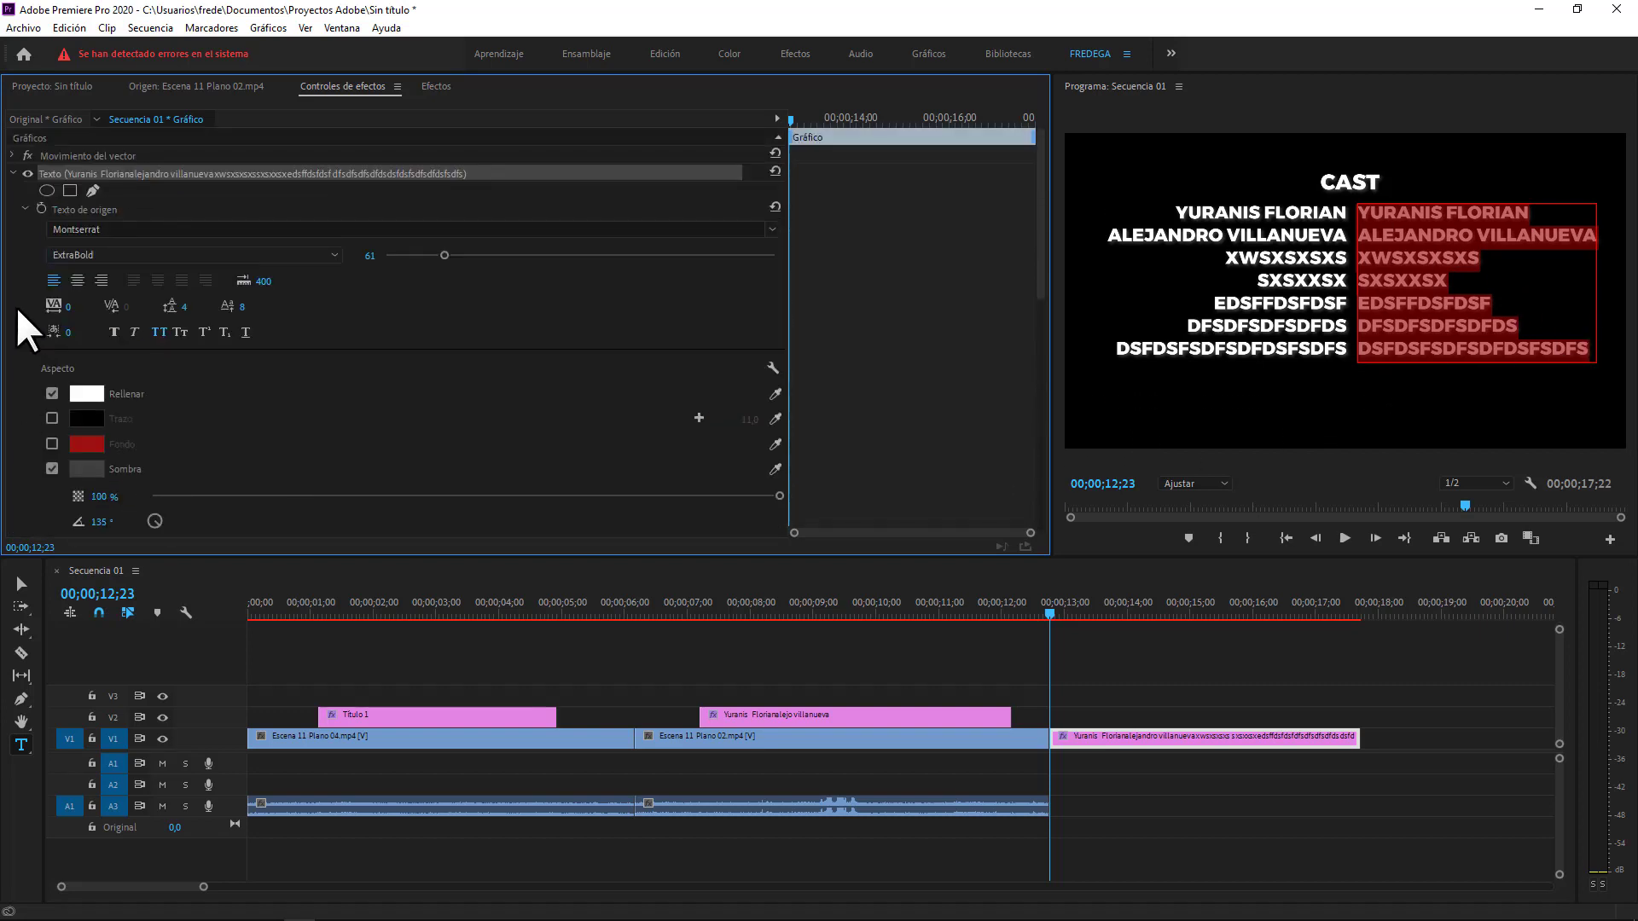
# Copy the CAST text layer and paste a duplicate
pyautogui.click(12, 174)
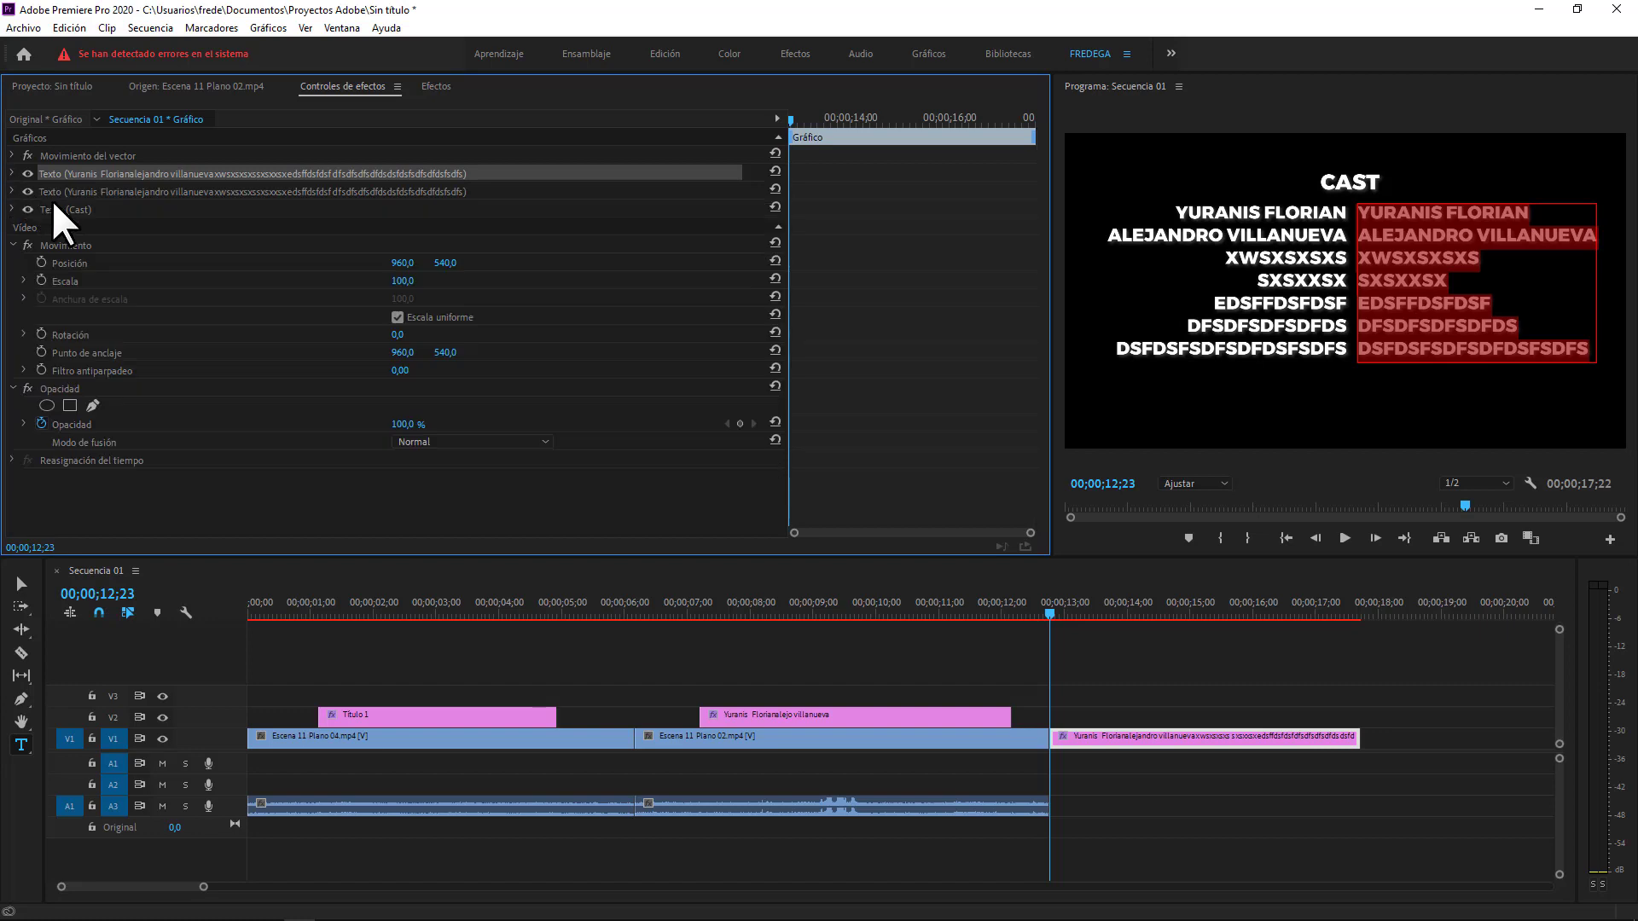
pyautogui.click(62, 210)
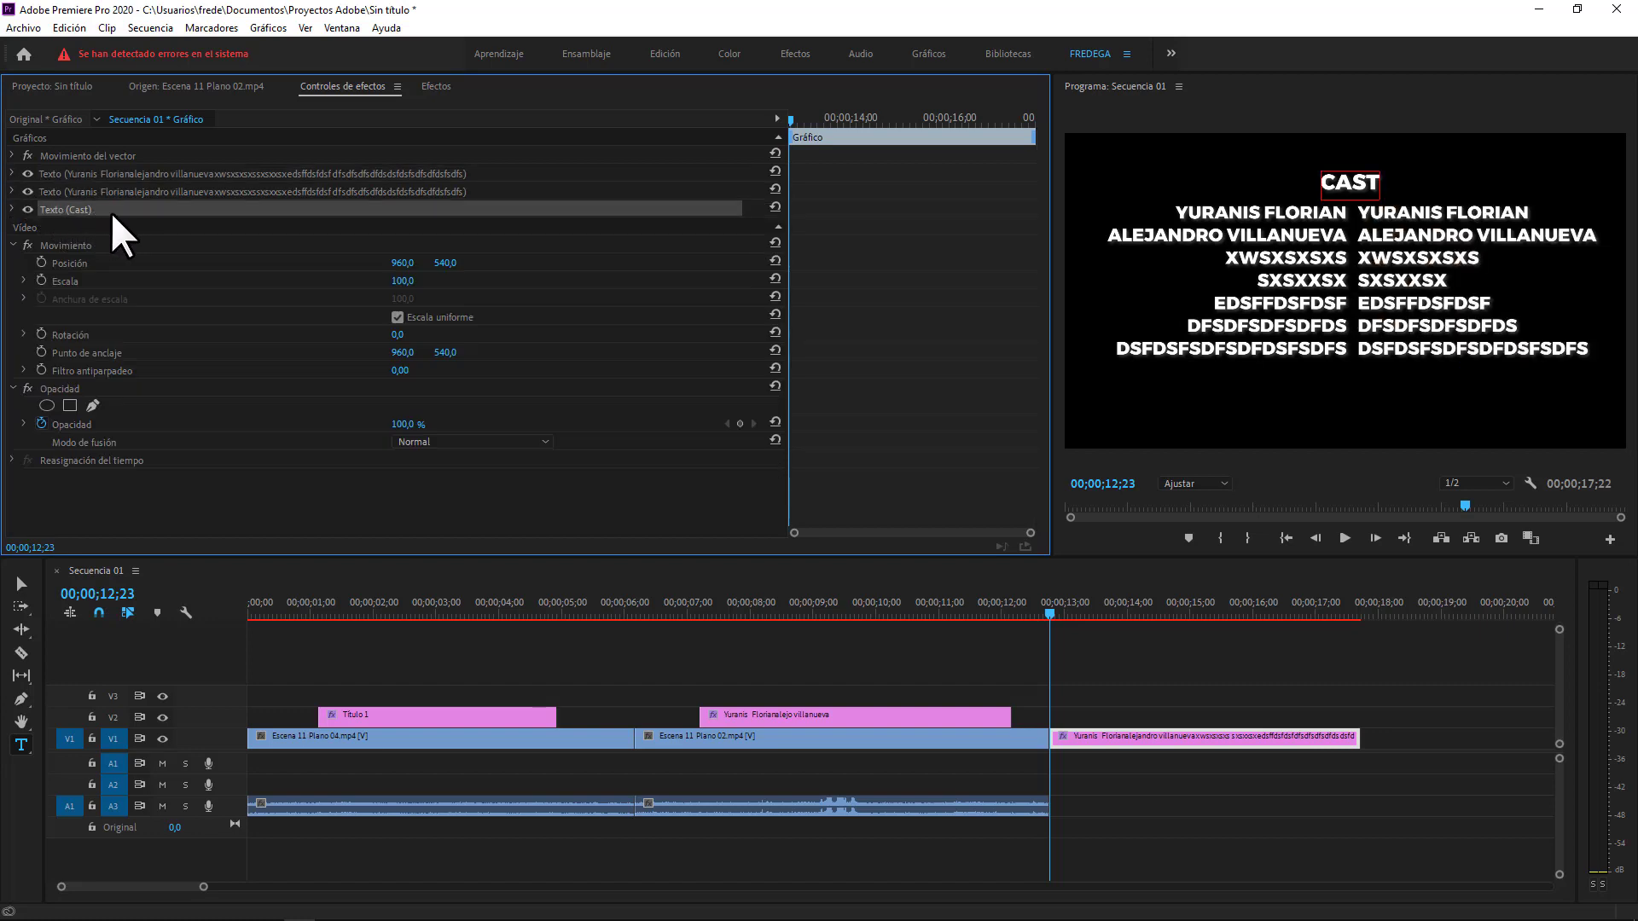
pyautogui.rightClick(100, 205)
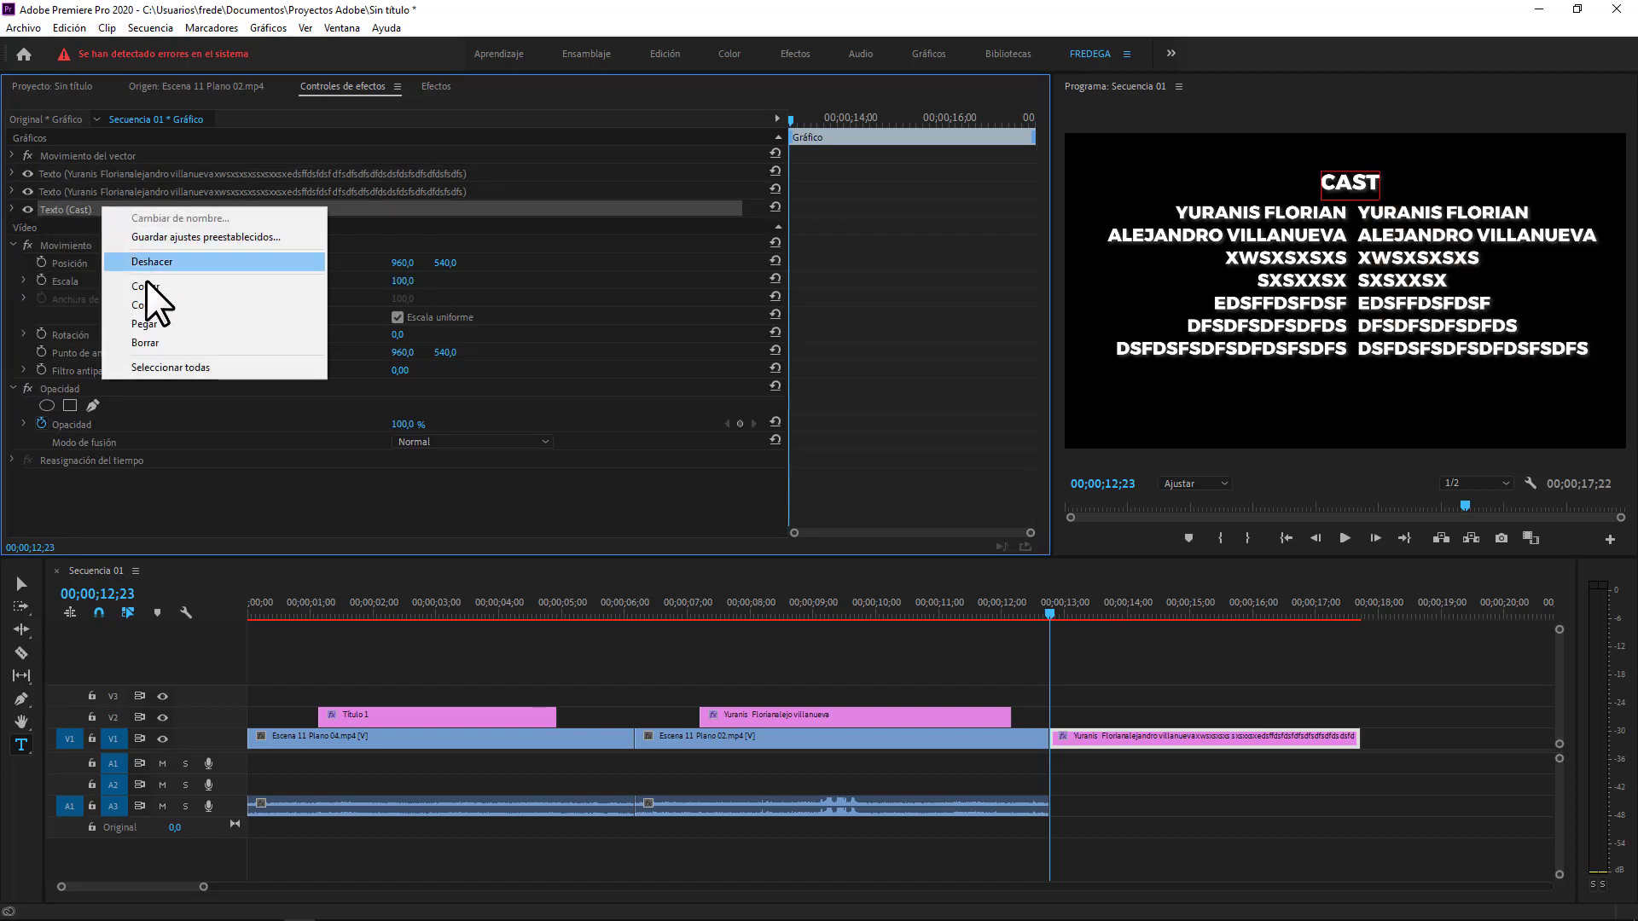
pyautogui.click(147, 305)
pyautogui.rightClick(755, 209)
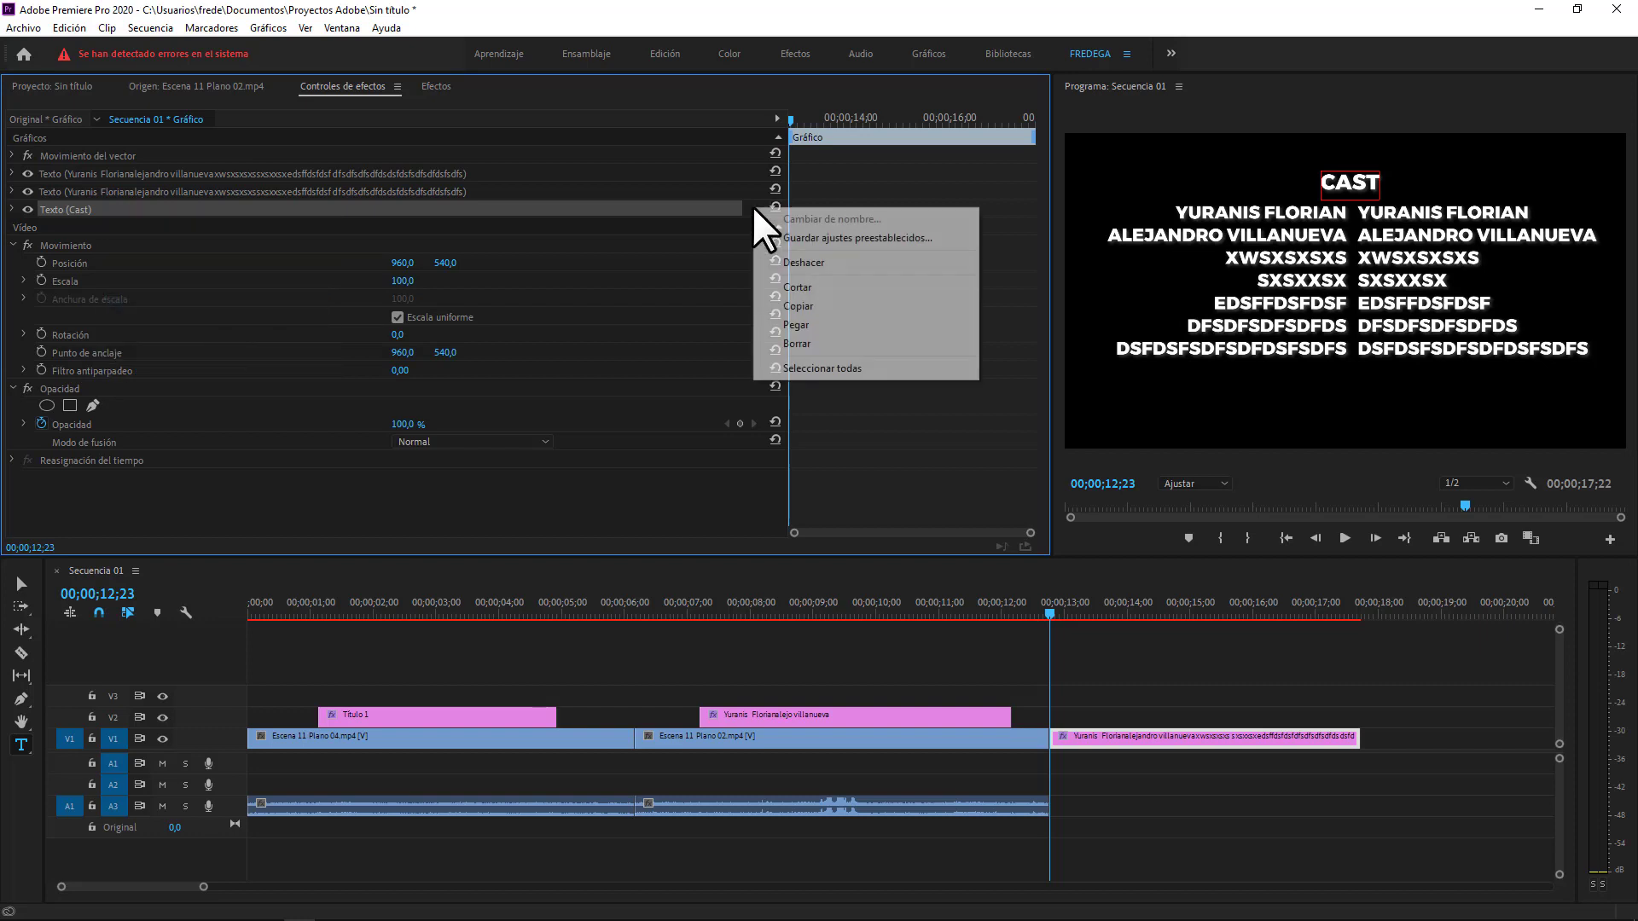
pyautogui.click(820, 322)
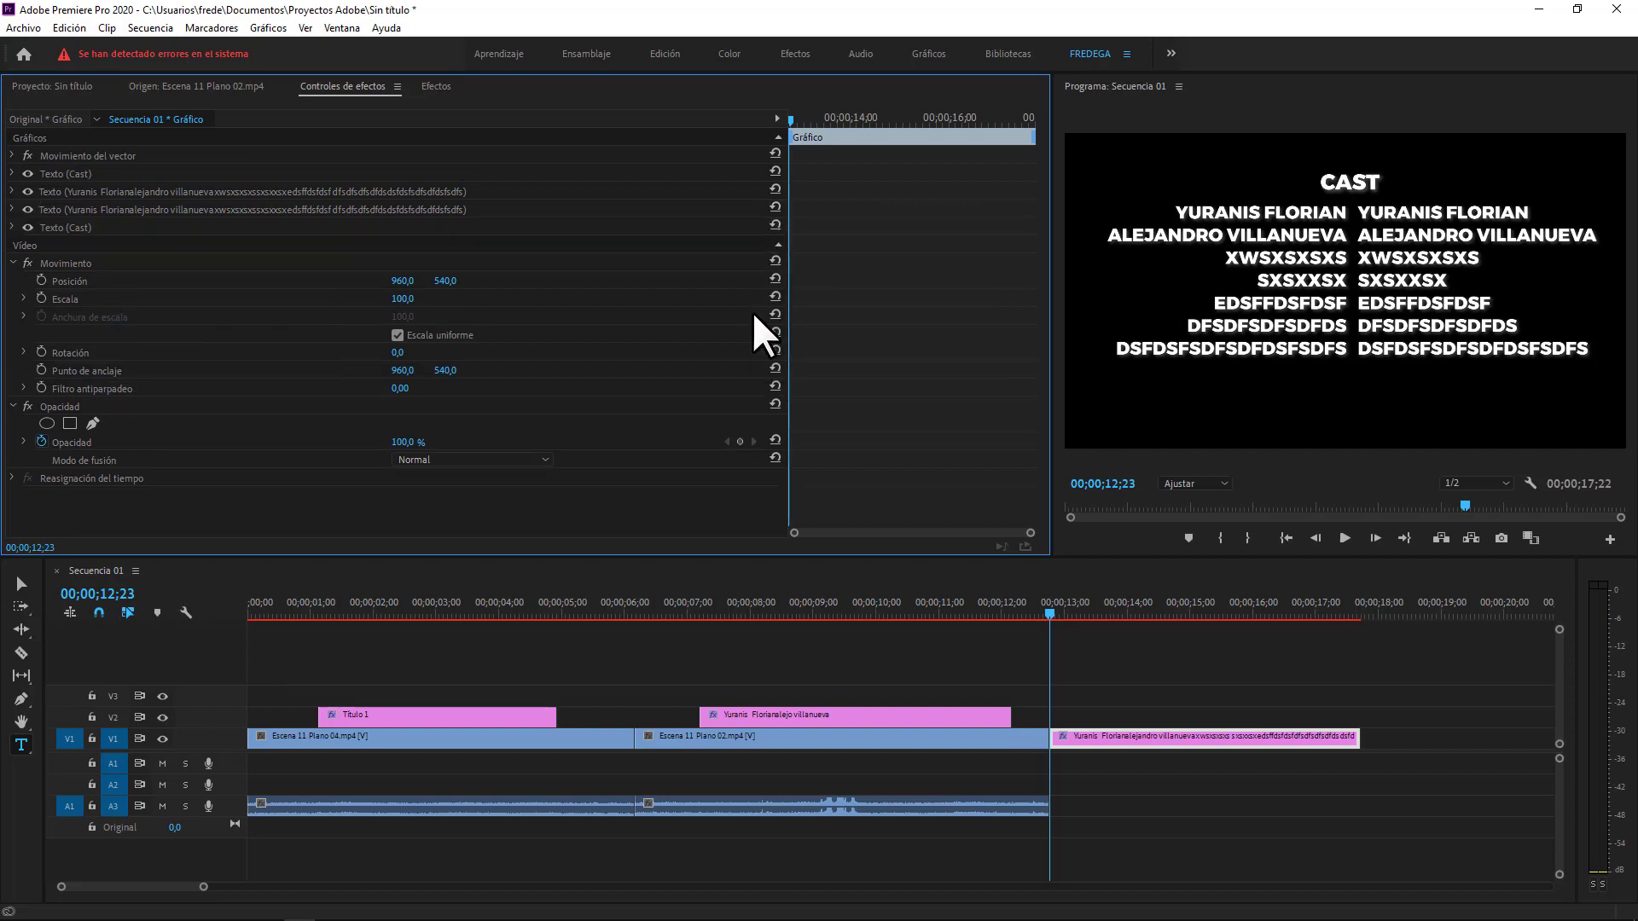
# Lower the CAST copy beneath the credit columns and retype it as PRODUCER
pyautogui.click(66, 175)
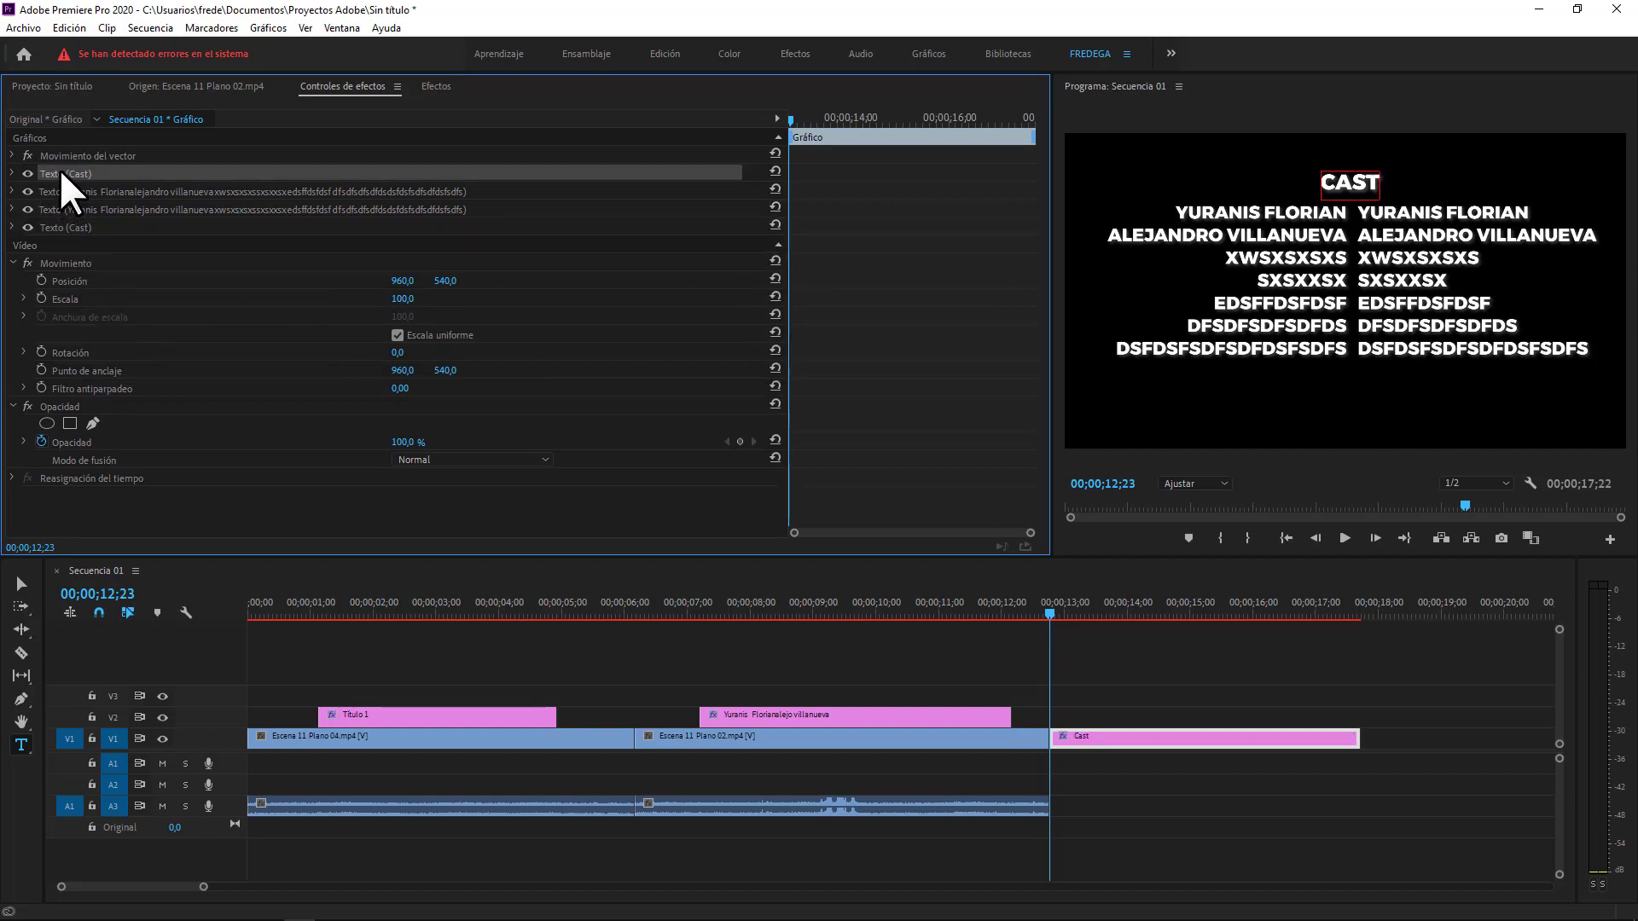
pyautogui.click(12, 174)
pyautogui.scroll(-5, 82, 413)
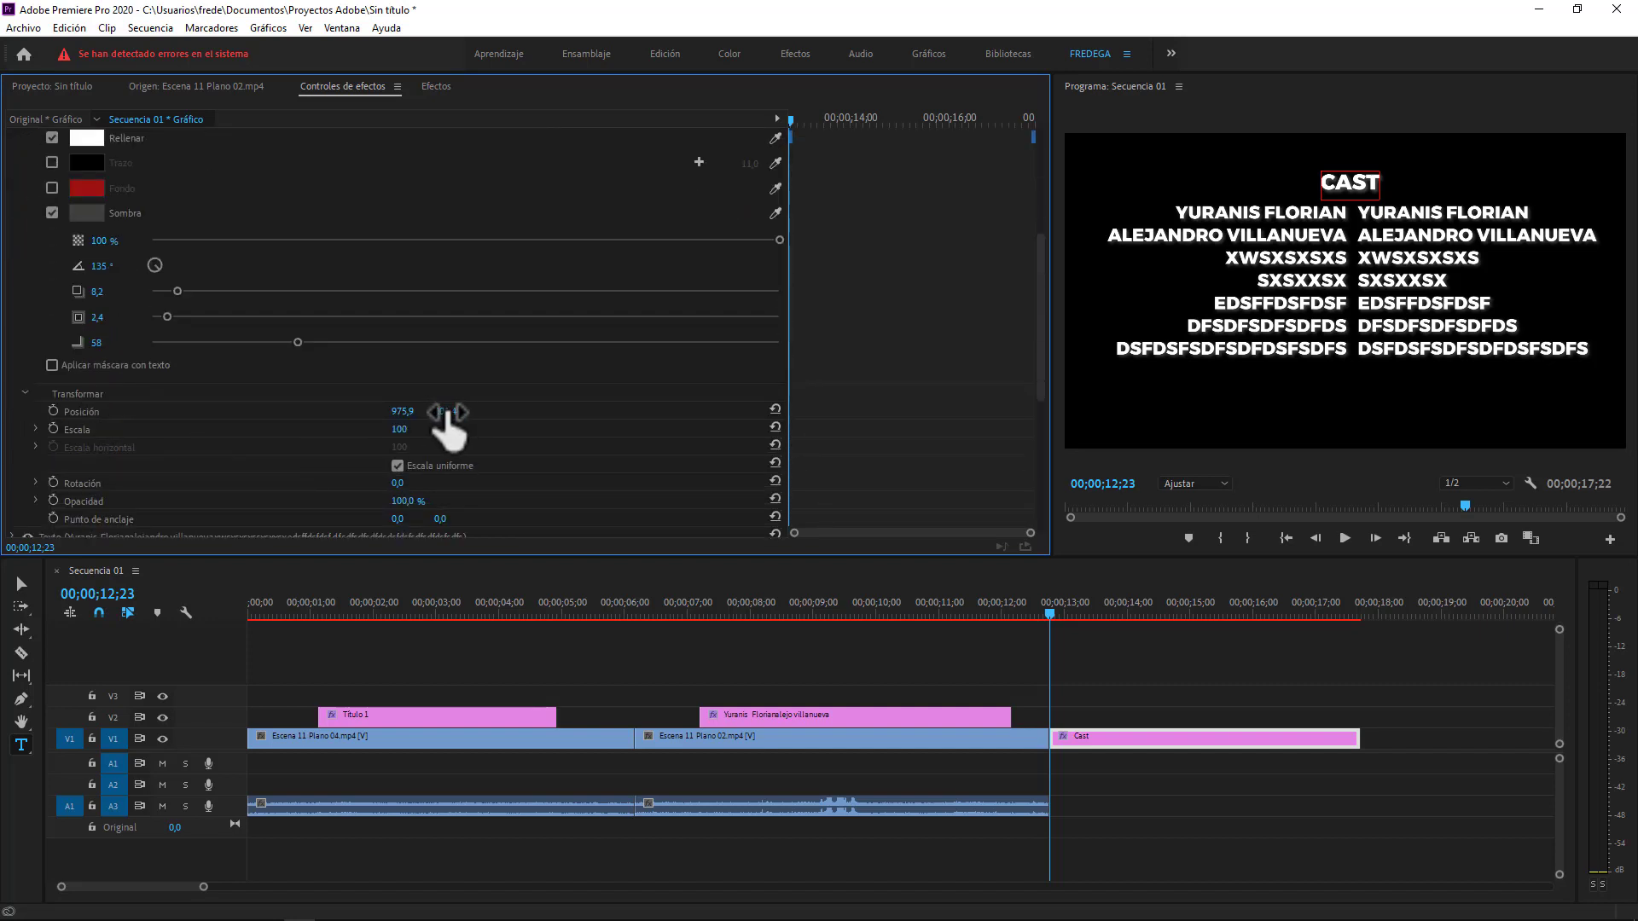
pyautogui.moveTo(444, 411)
pyautogui.mouseDown()
pyautogui.moveTo(768, 411)
pyautogui.moveTo(669, 428)
pyautogui.mouseUp()
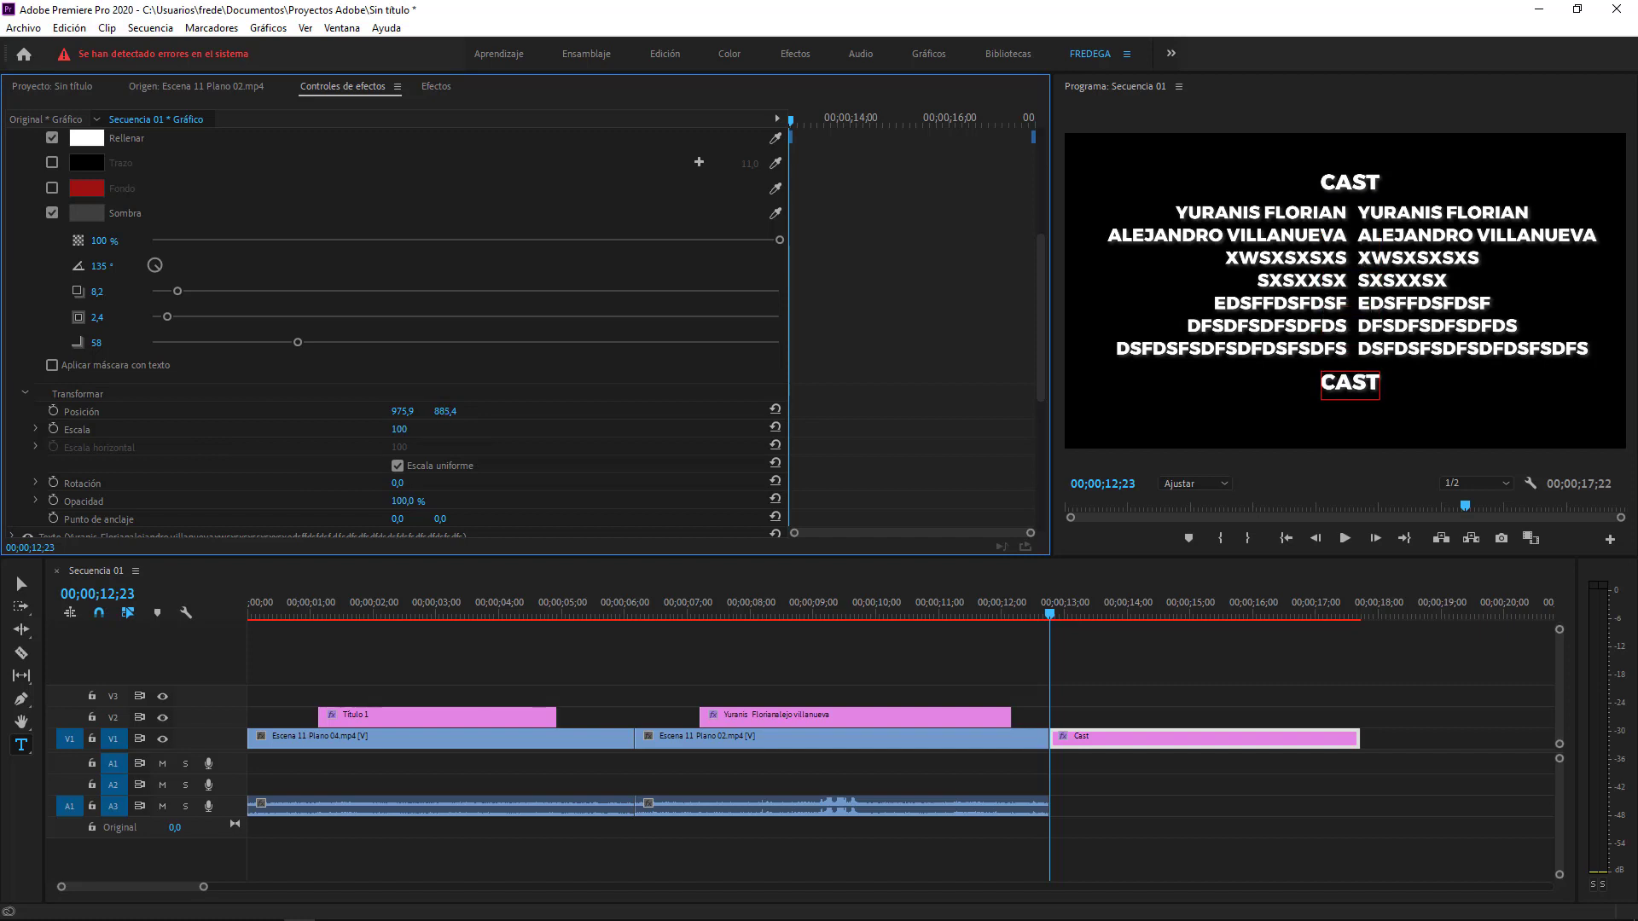
pyautogui.doubleClick(1324, 376)
pyautogui.moveTo(1365, 388); pyautogui.dragTo(1412, 422)
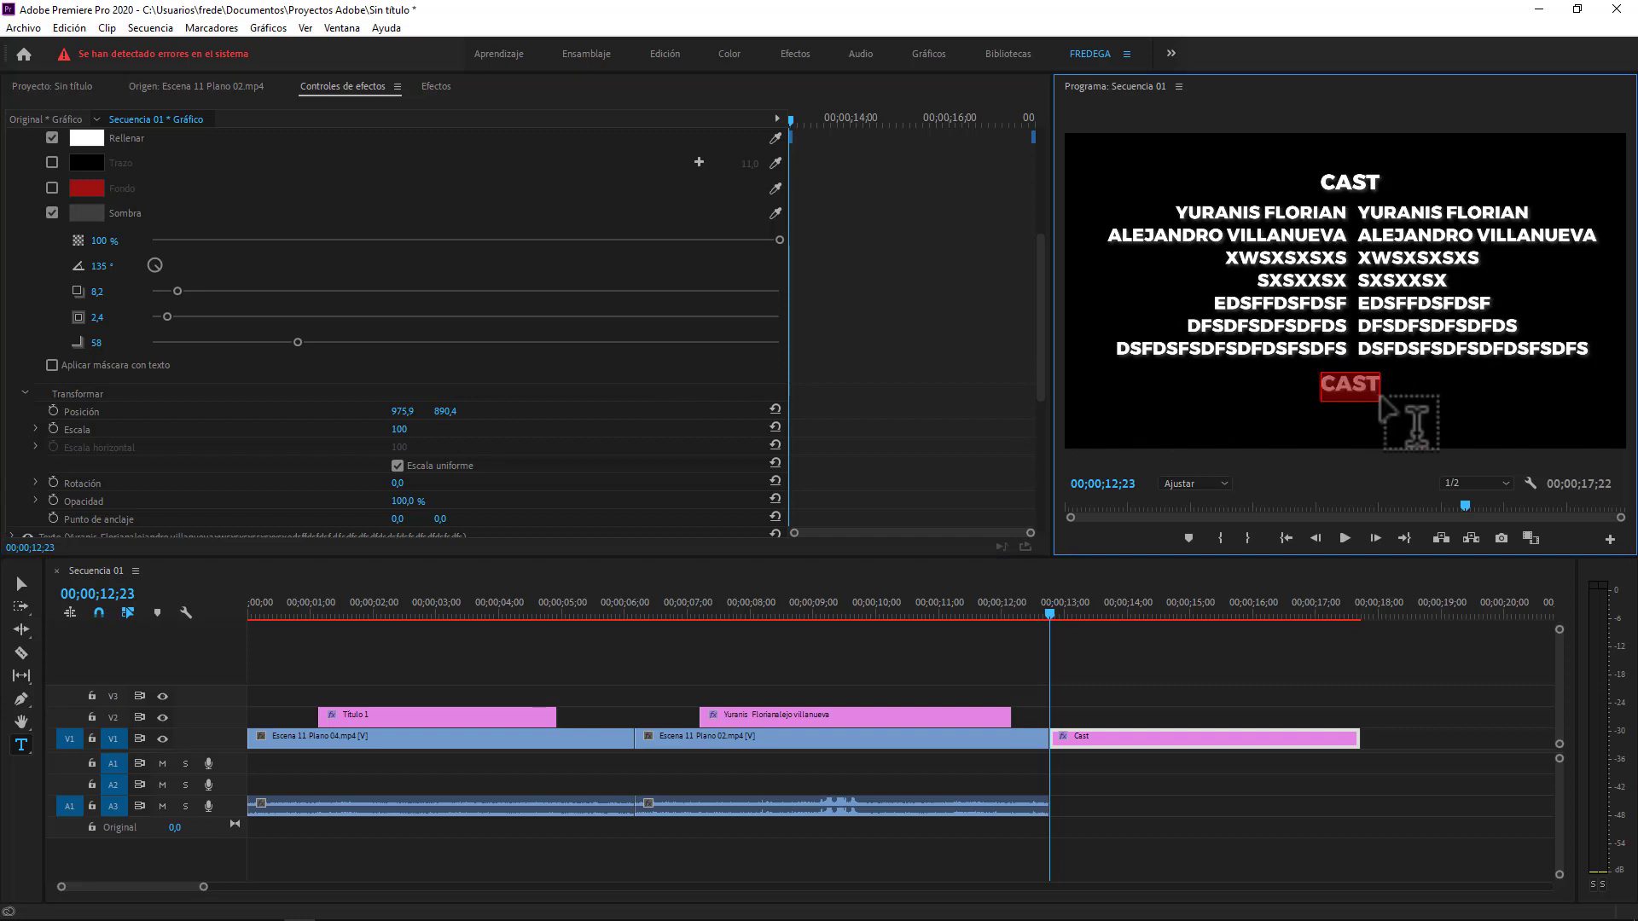
pyautogui.write('Pr')
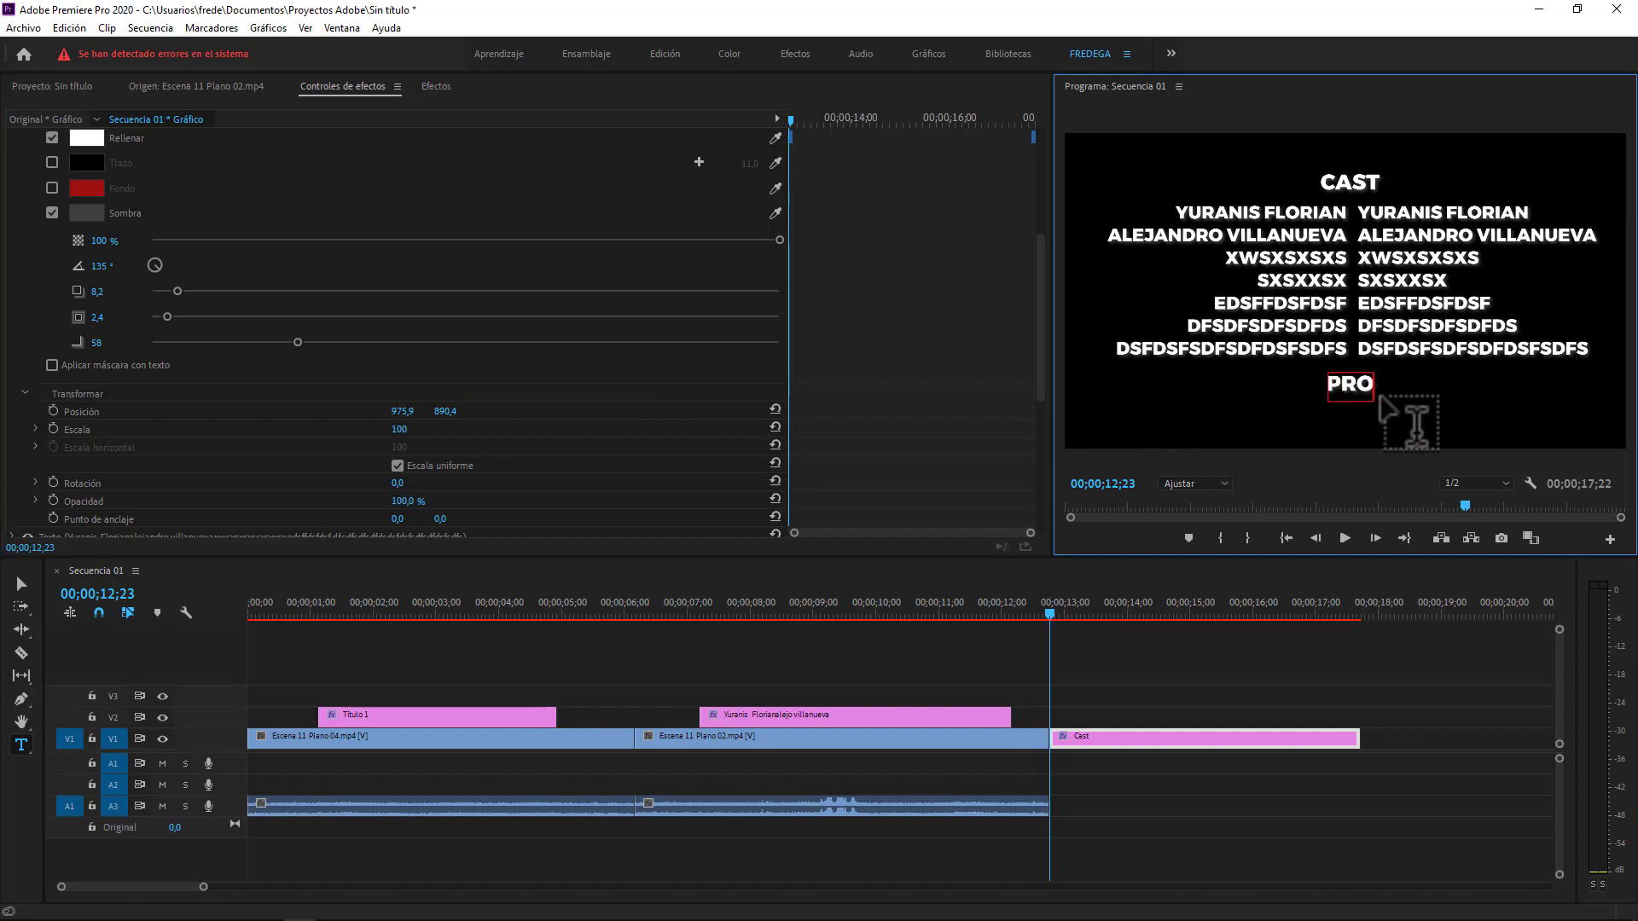
pyautogui.write('ucer')
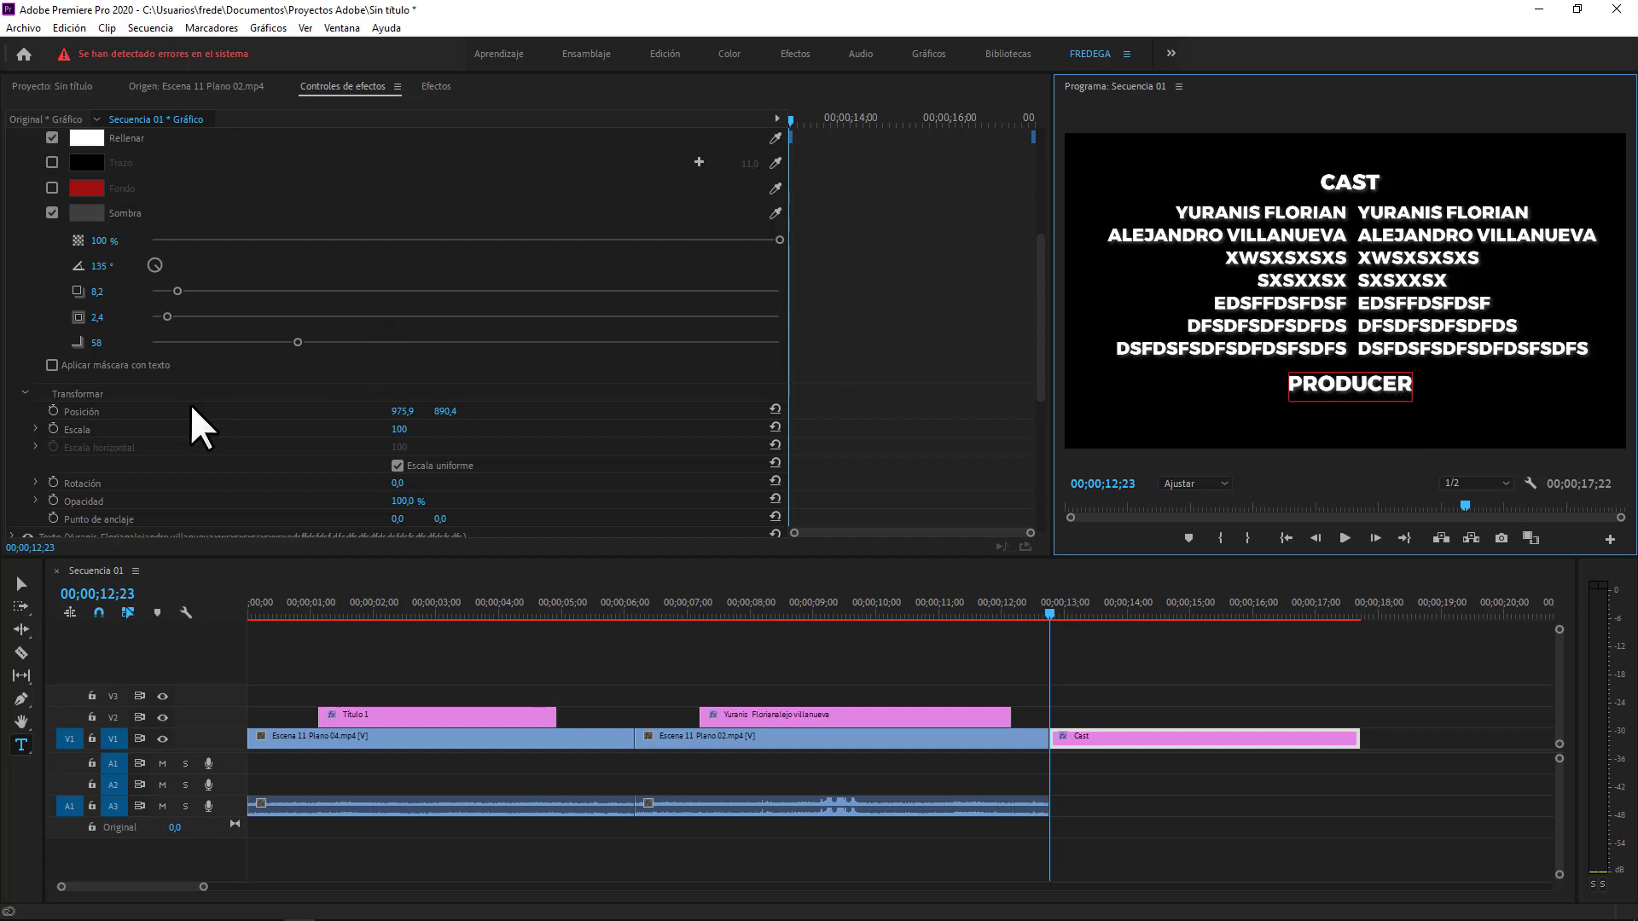
pyautogui.scroll(5, 189, 399)
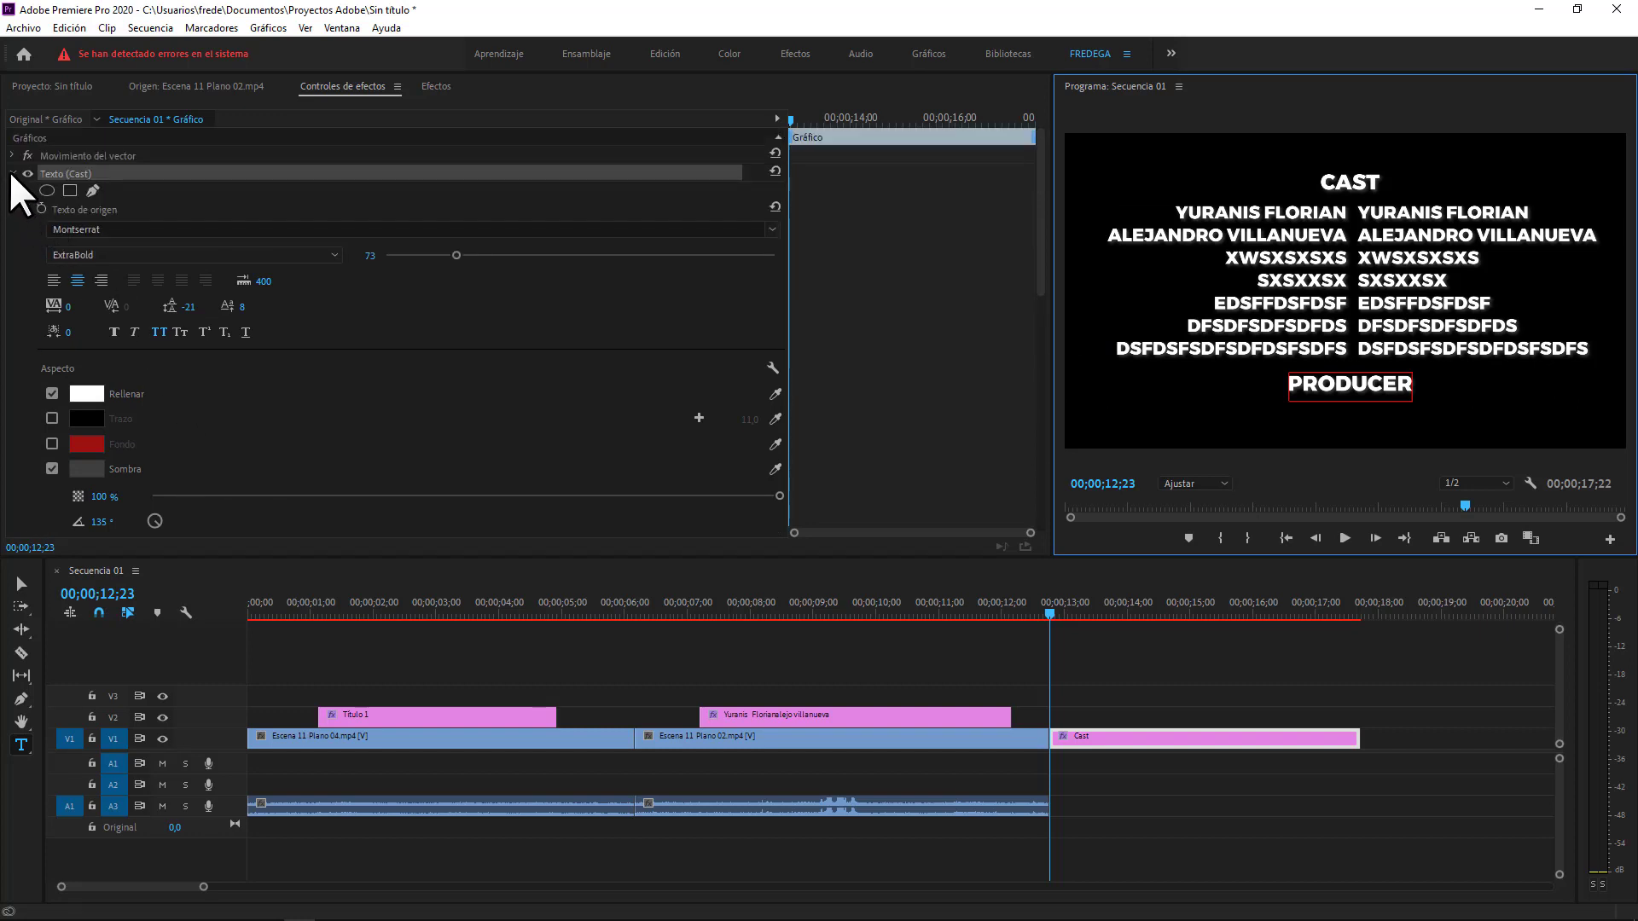
# Copy both name column layers and paste duplicates of them
pyautogui.click(12, 173)
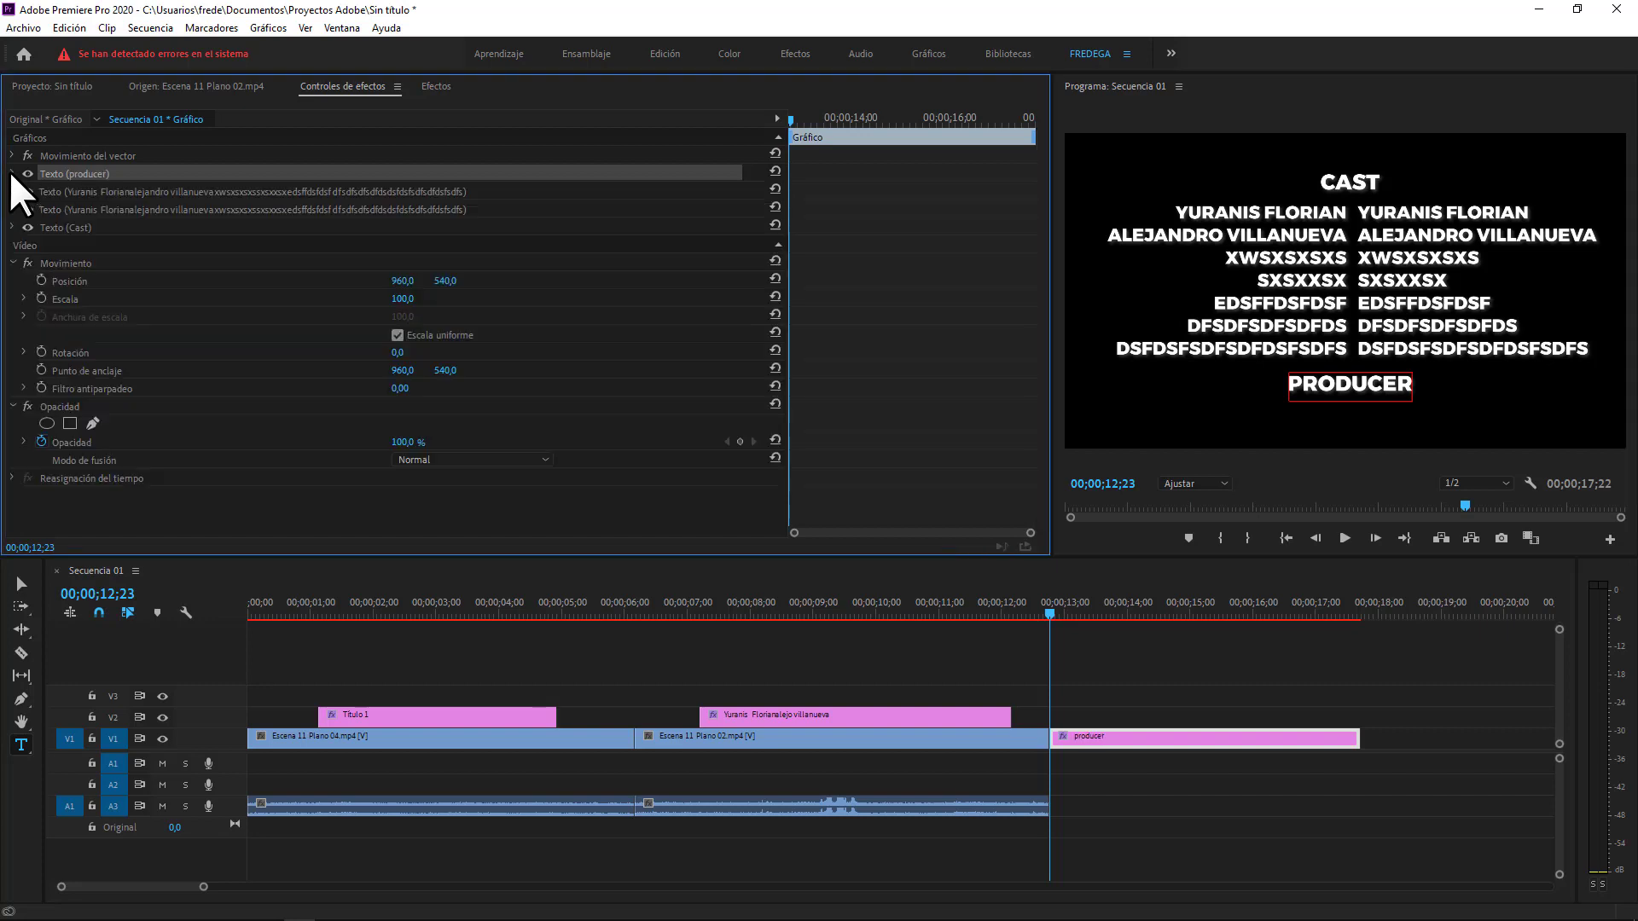
pyautogui.click(104, 193)
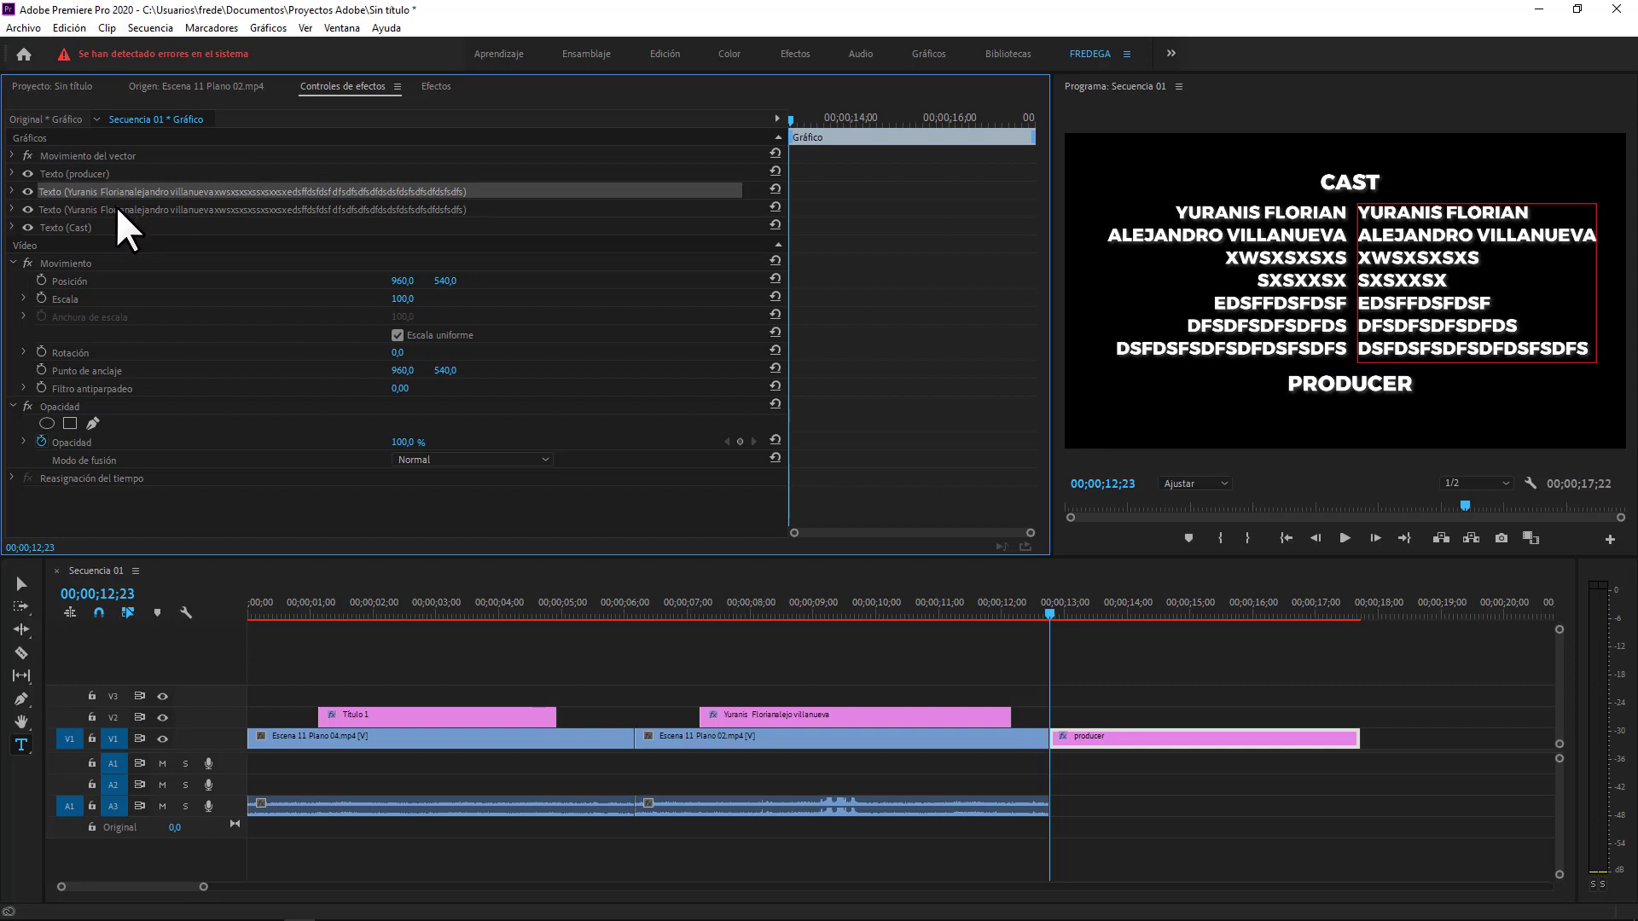
pyautogui.keyDown('ctrl'); pyautogui.click(115, 206); pyautogui.keyUp('ctrl')
pyautogui.rightClick(544, 207)
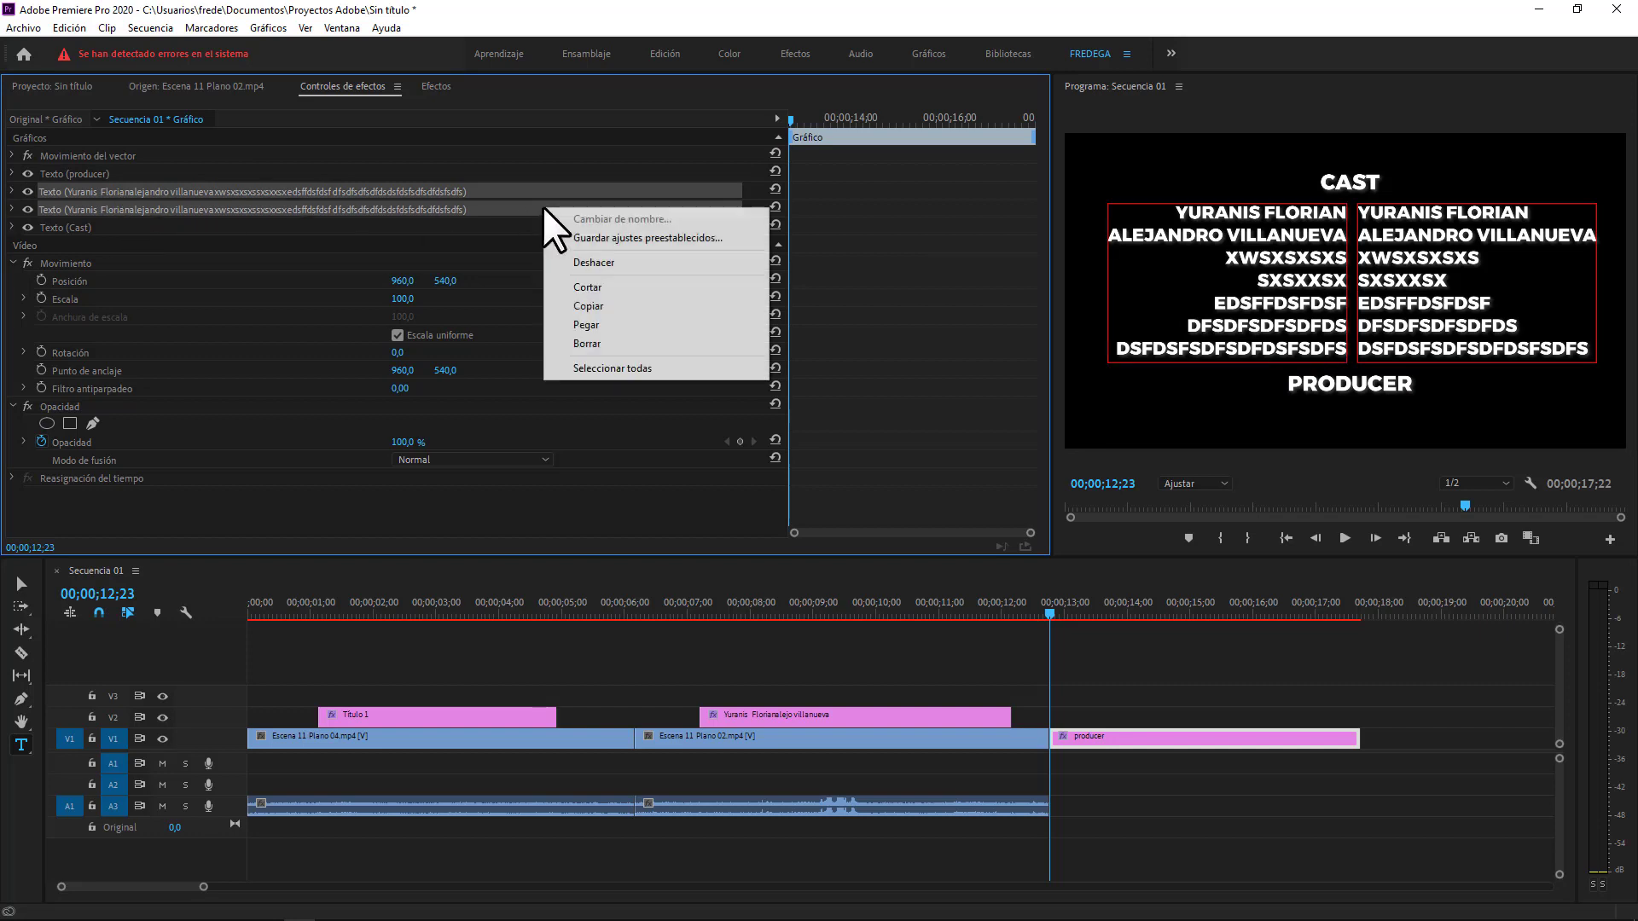
pyautogui.click(606, 305)
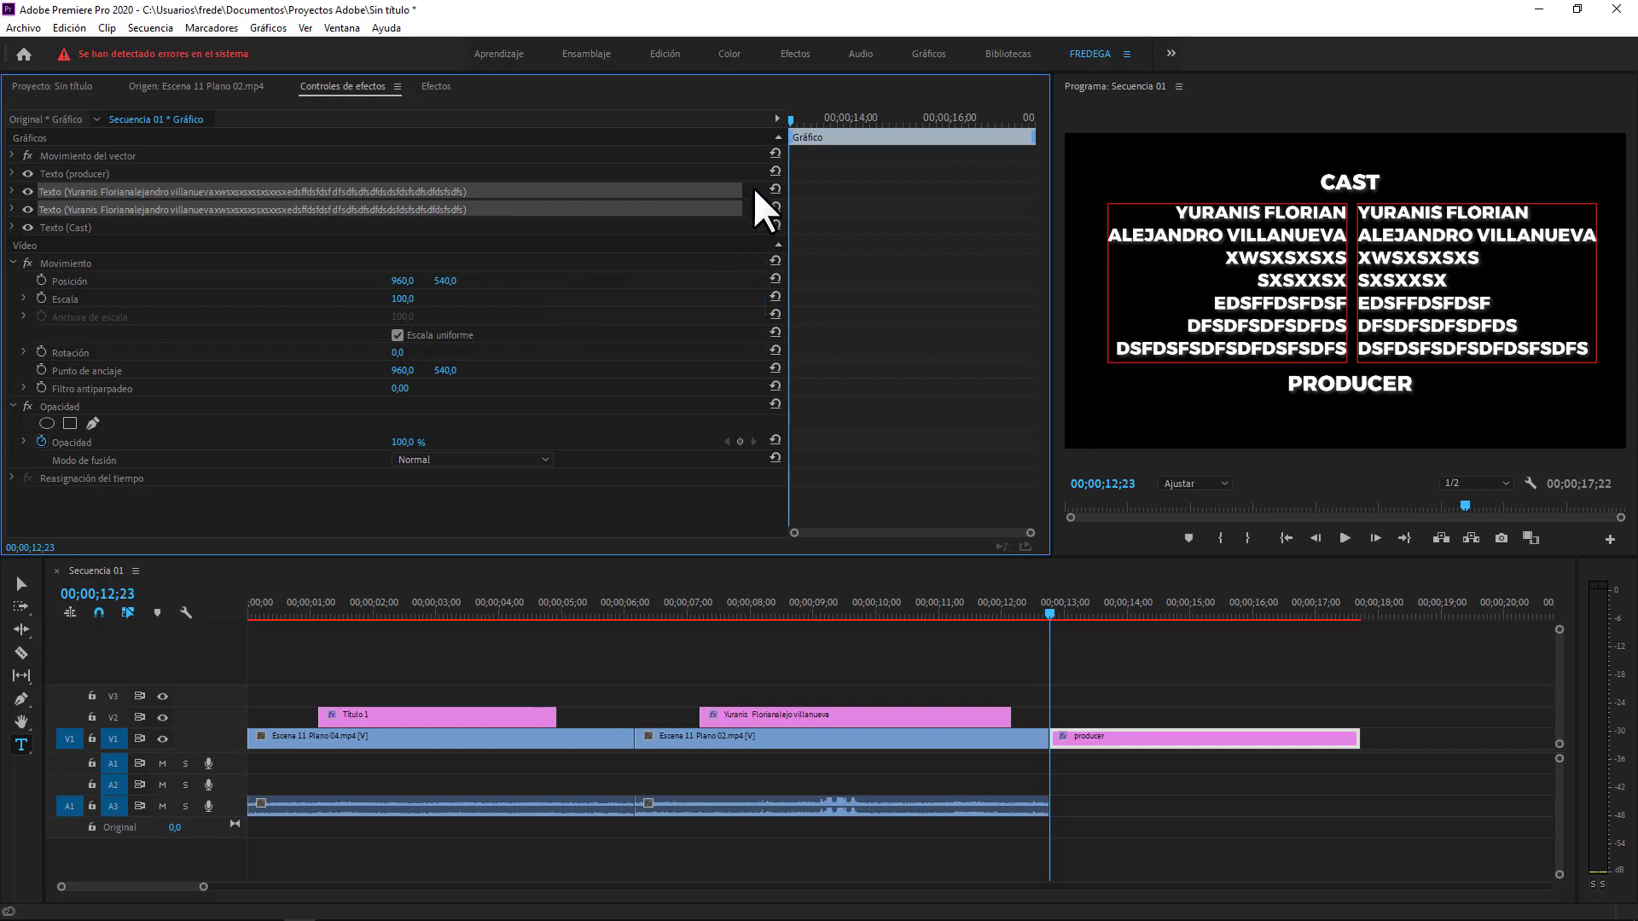
pyautogui.rightClick(754, 187)
pyautogui.click(821, 306)
# Move the first pasted names column down below PRODUCER
pyautogui.click(88, 168)
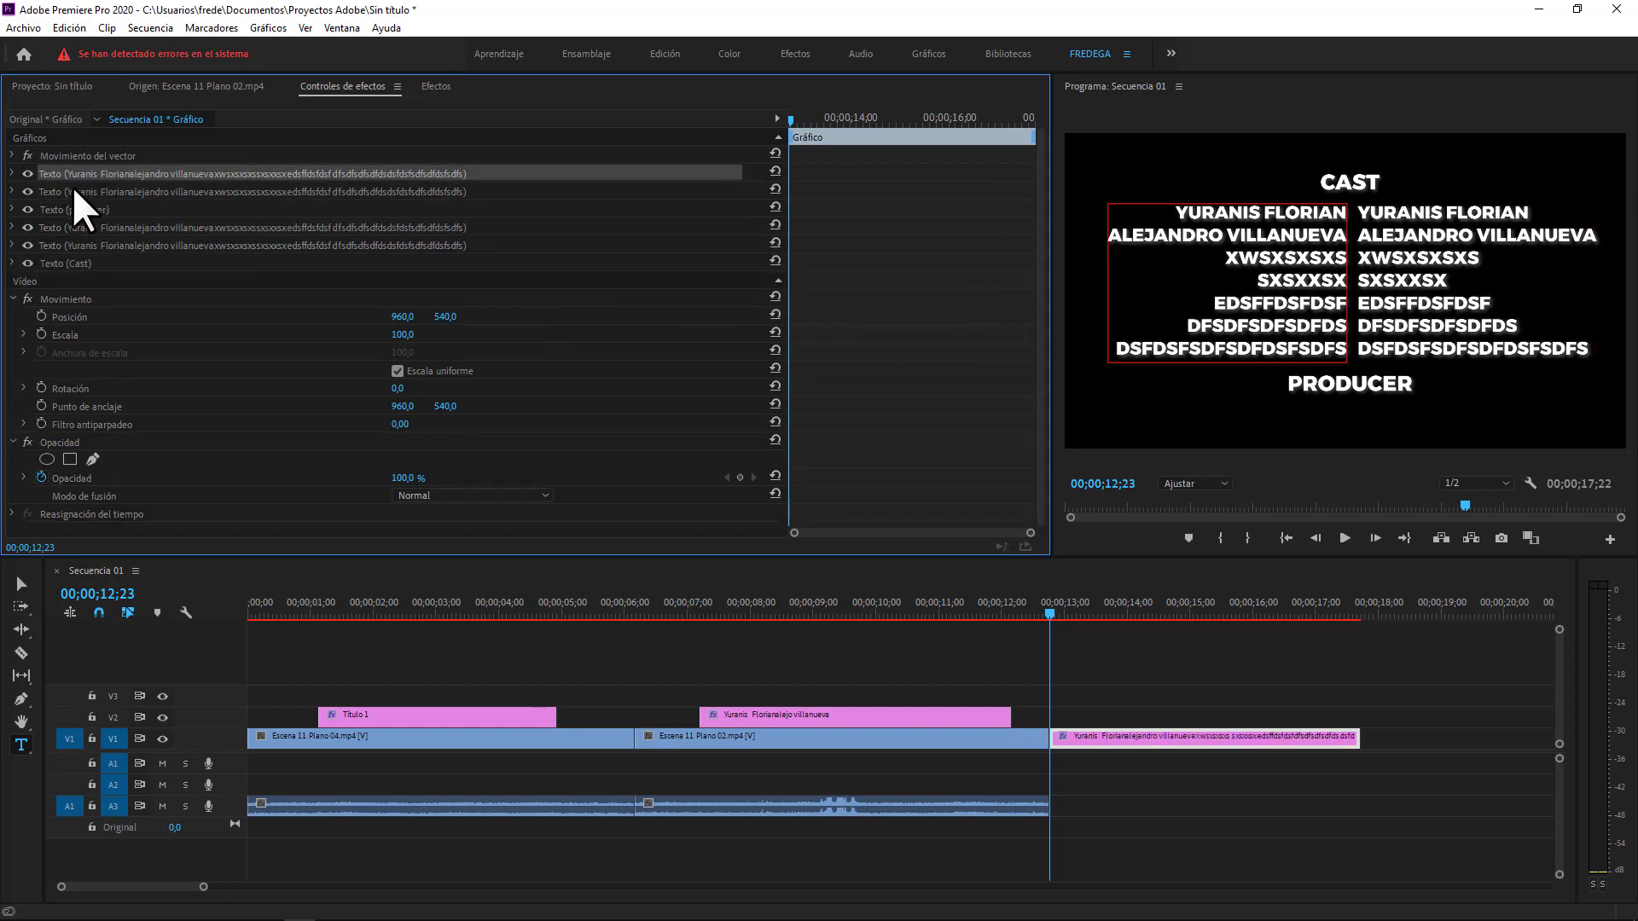
pyautogui.click(11, 173)
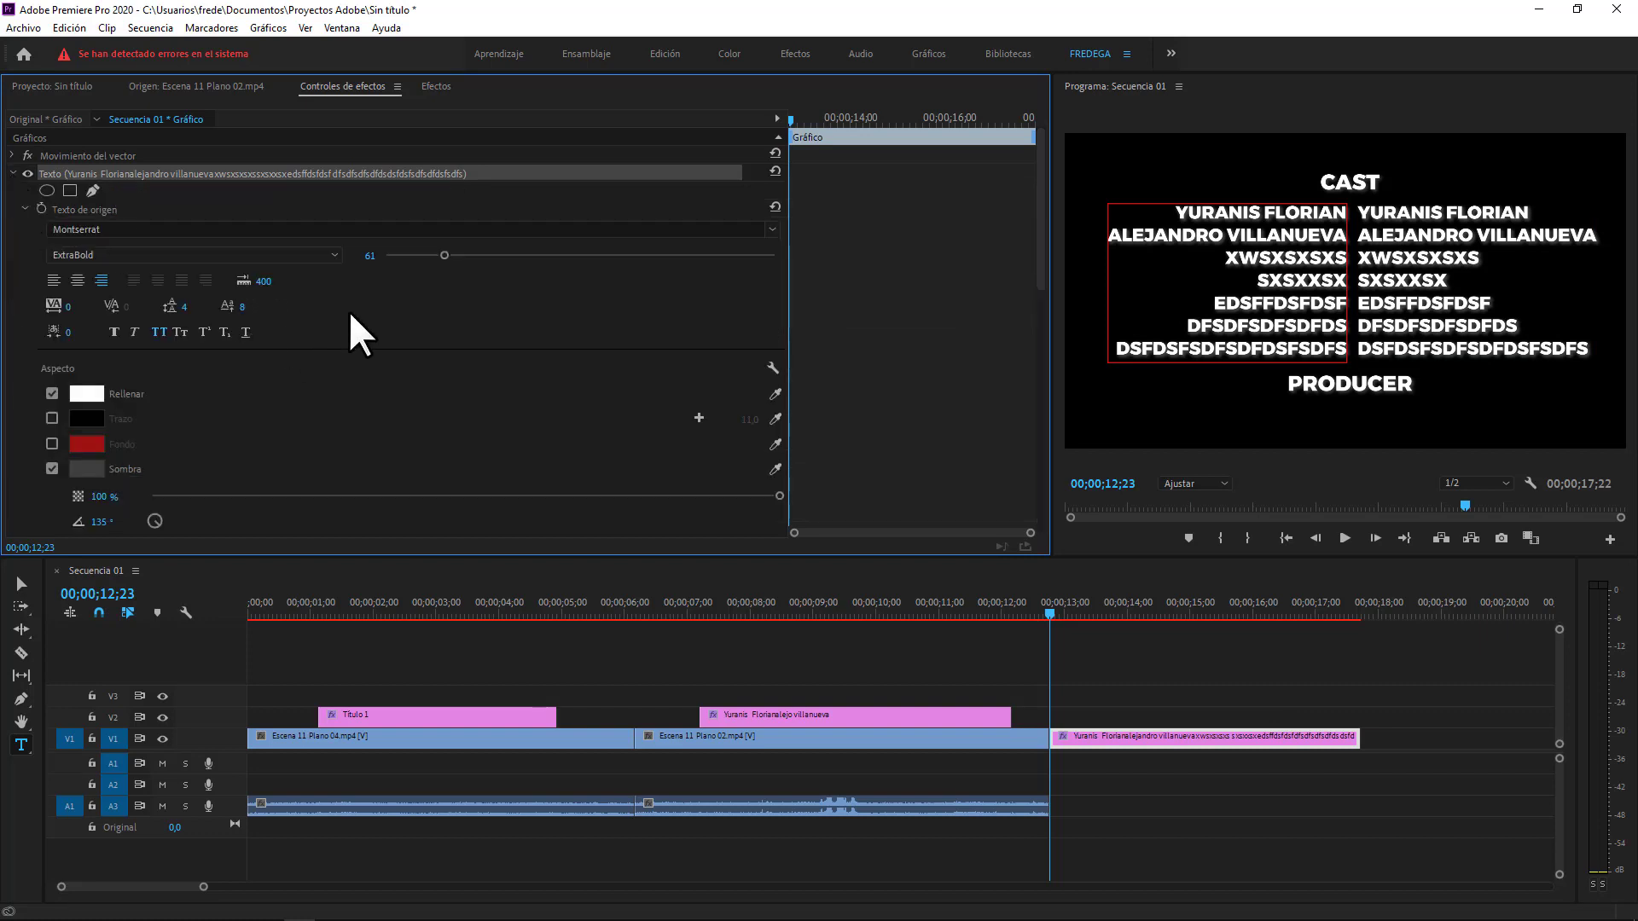
pyautogui.scroll(-10, 311, 341)
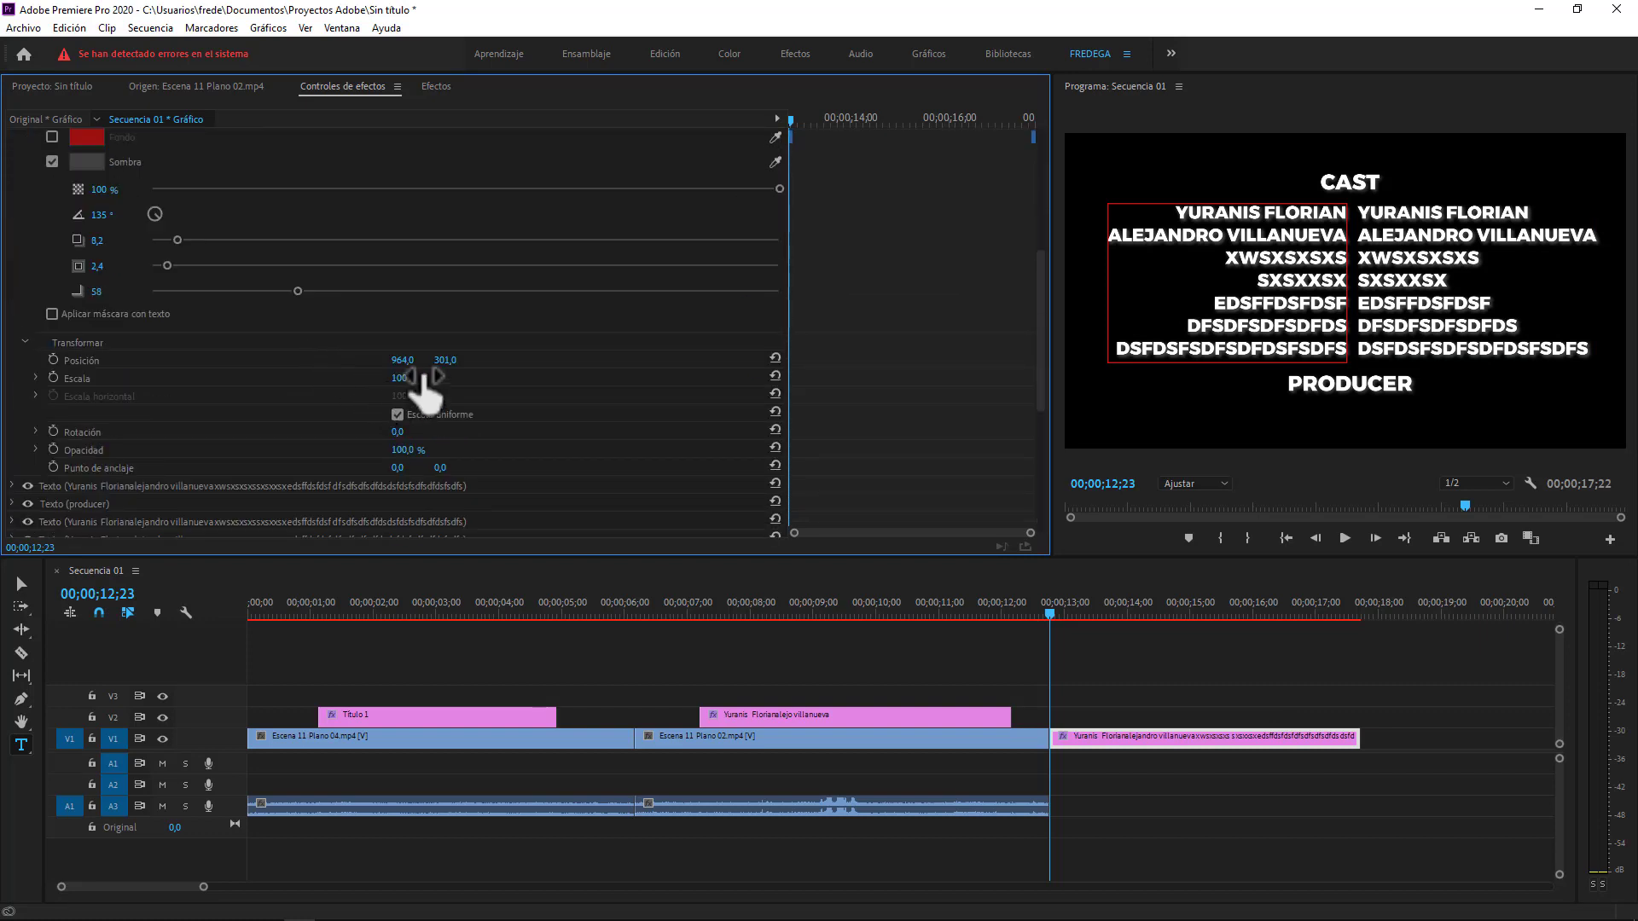
pyautogui.moveTo(402, 360); pyautogui.dragTo(556, 360)
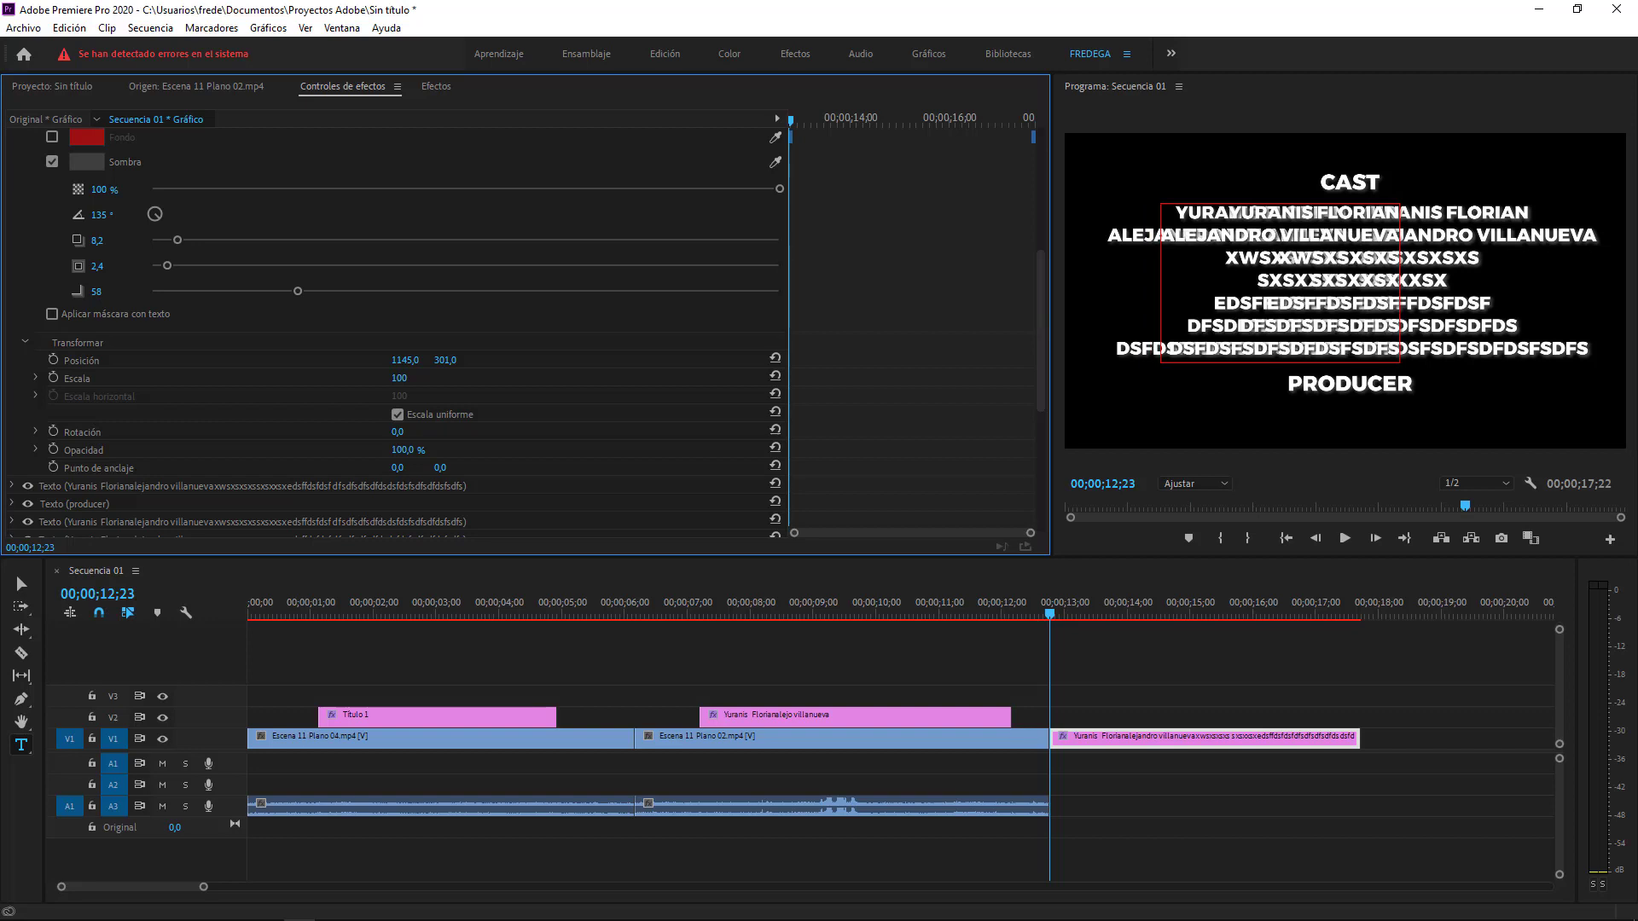
pyautogui.hotkey('ctrl', 'z')
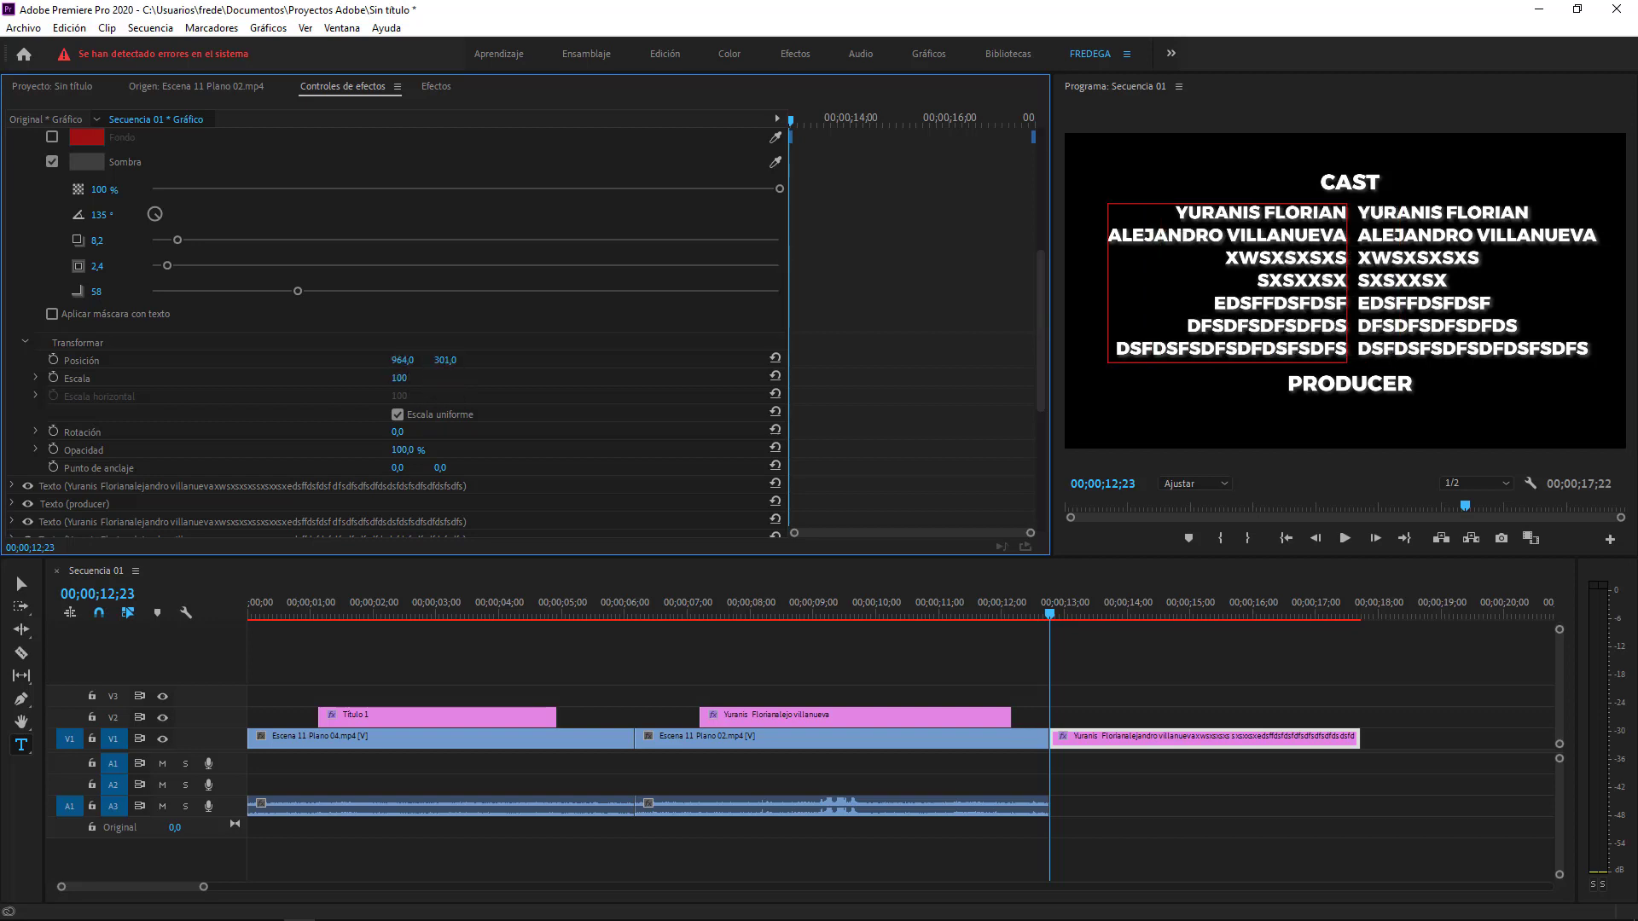
pyautogui.moveTo(445, 360); pyautogui.dragTo(774, 360)
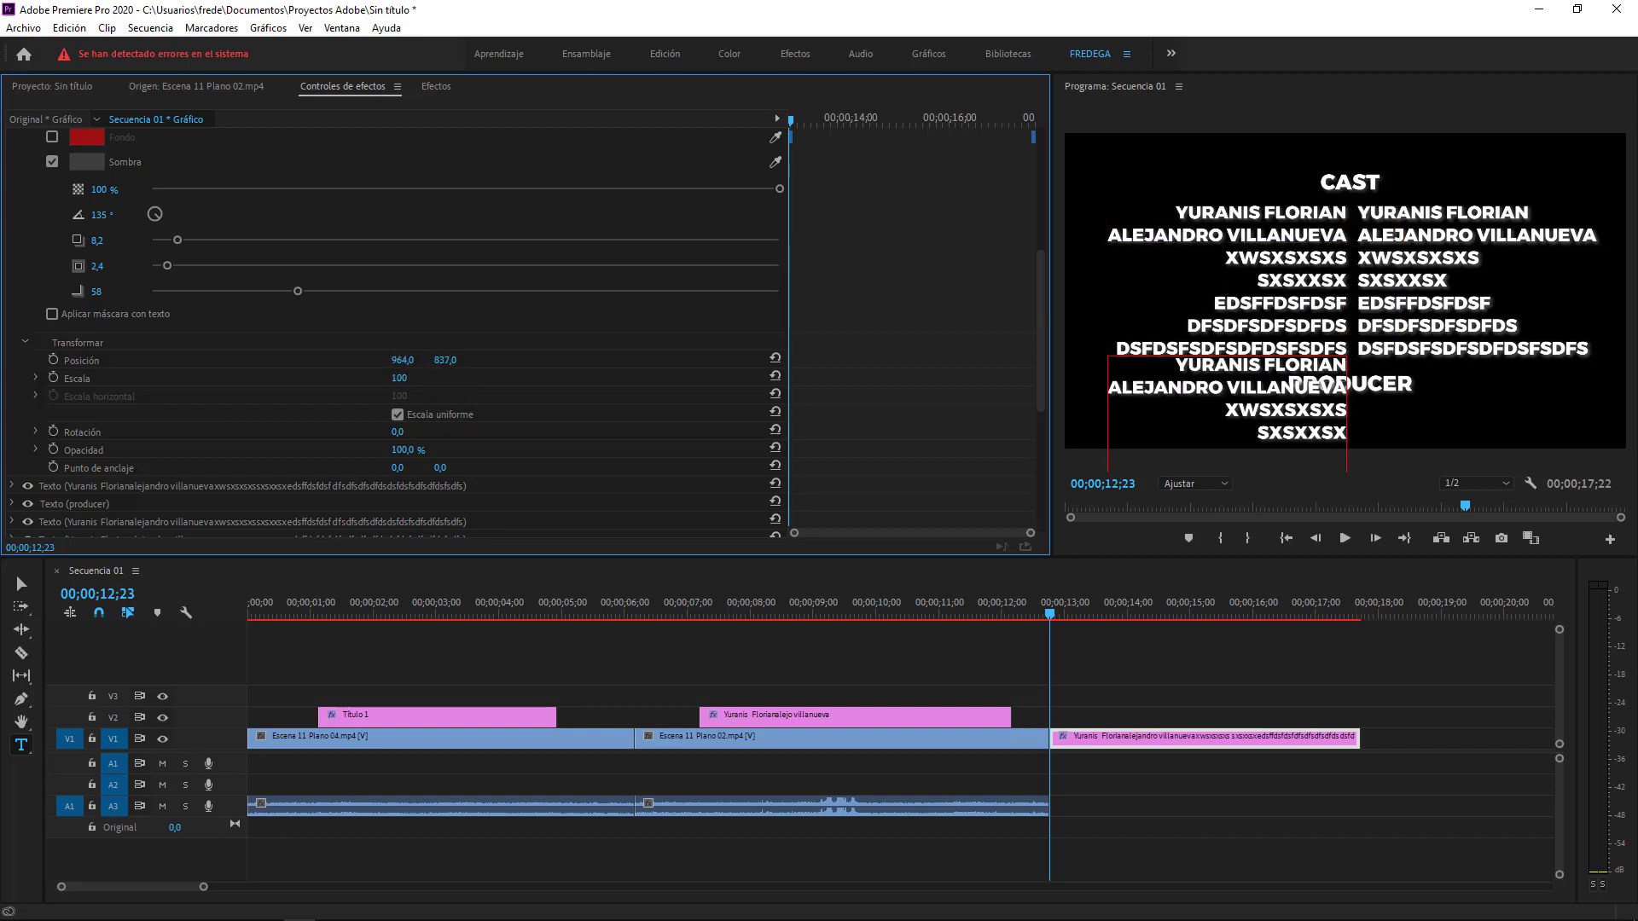
pyautogui.moveTo(445, 360); pyautogui.dragTo(494, 360)
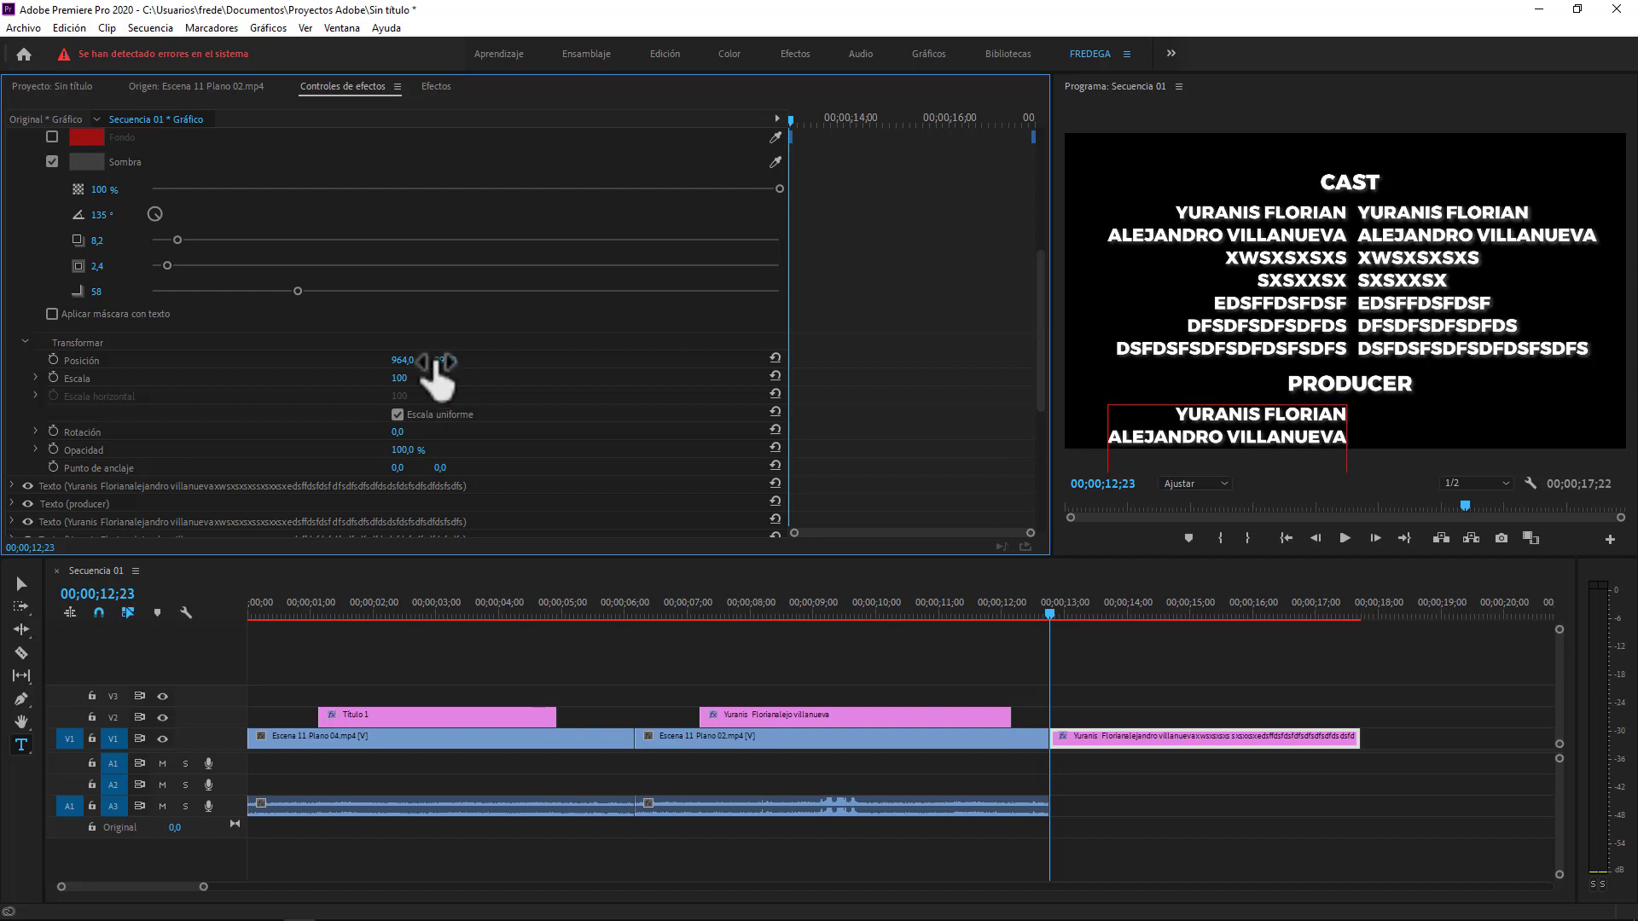
pyautogui.scroll(4, 412, 341)
pyautogui.scroll(3, 358, 341)
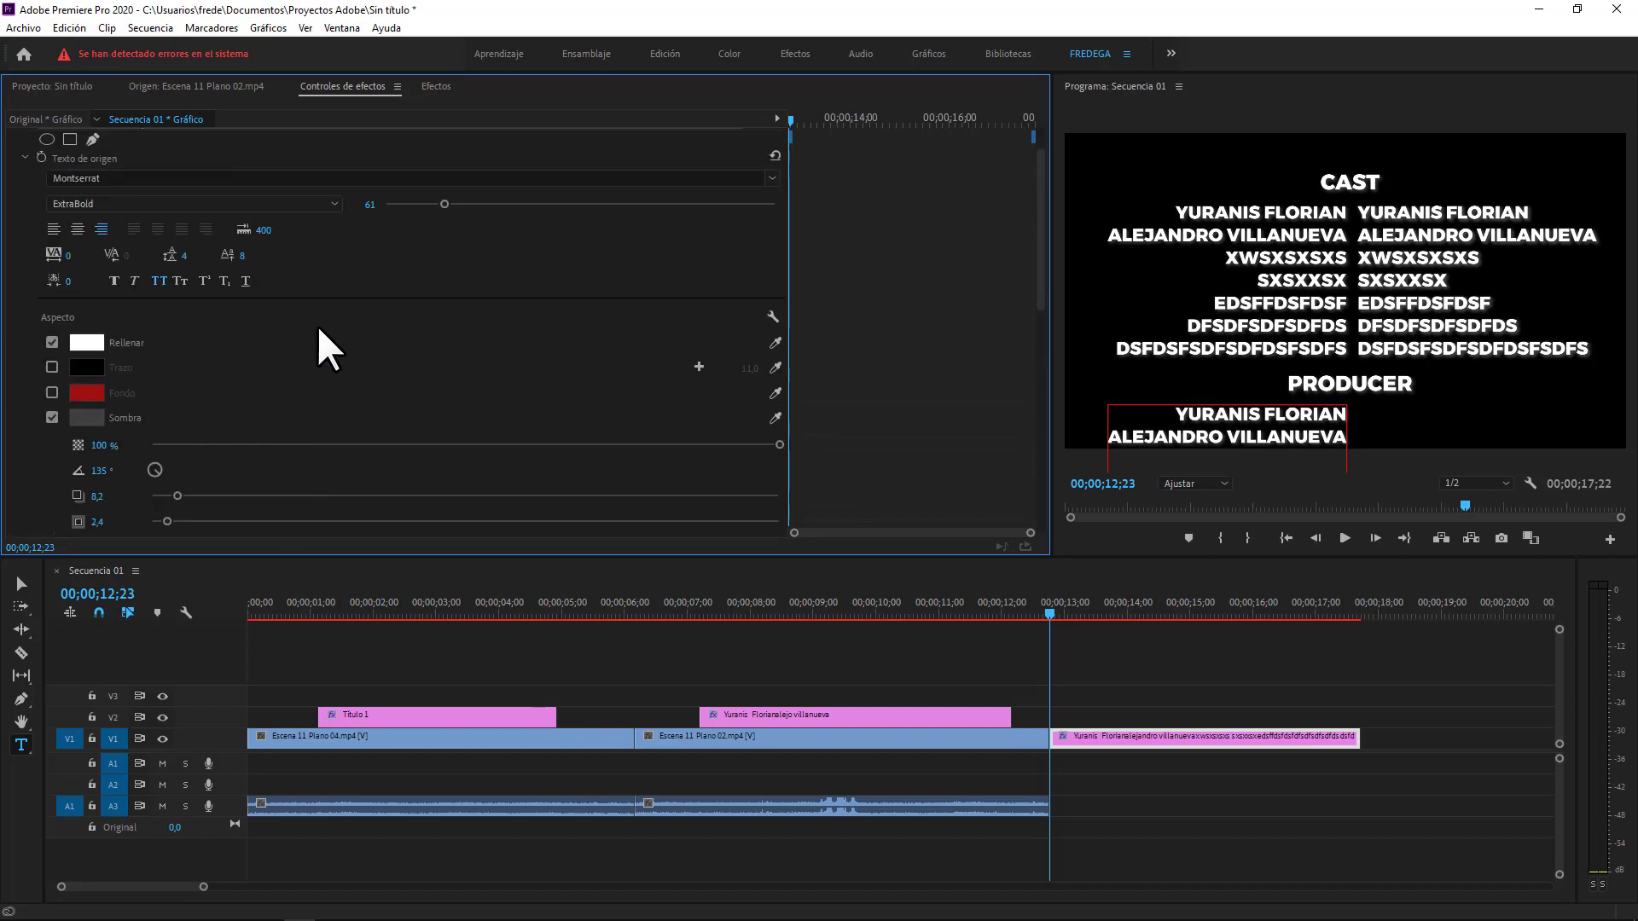
pyautogui.scroll(1, 170, 273)
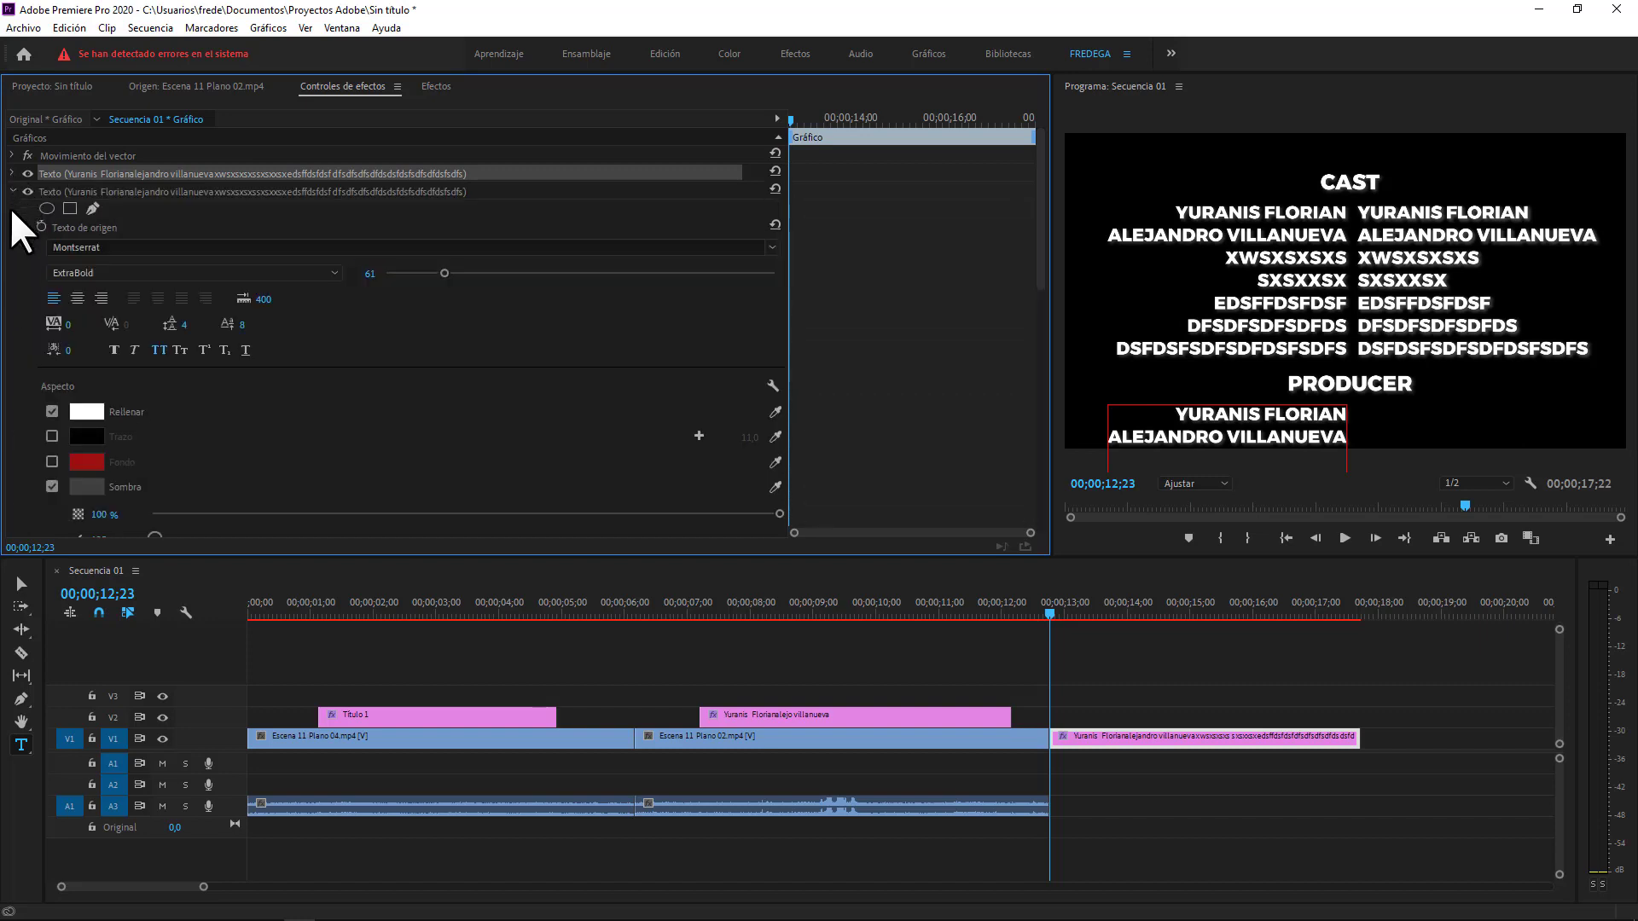
# Move the second pasted column down to 1002,0 × 993,0, aligned under PRODUCER
pyautogui.scroll(-1, 34, 302)
pyautogui.scroll(-3, 34, 302)
pyautogui.scroll(-1, 38, 307)
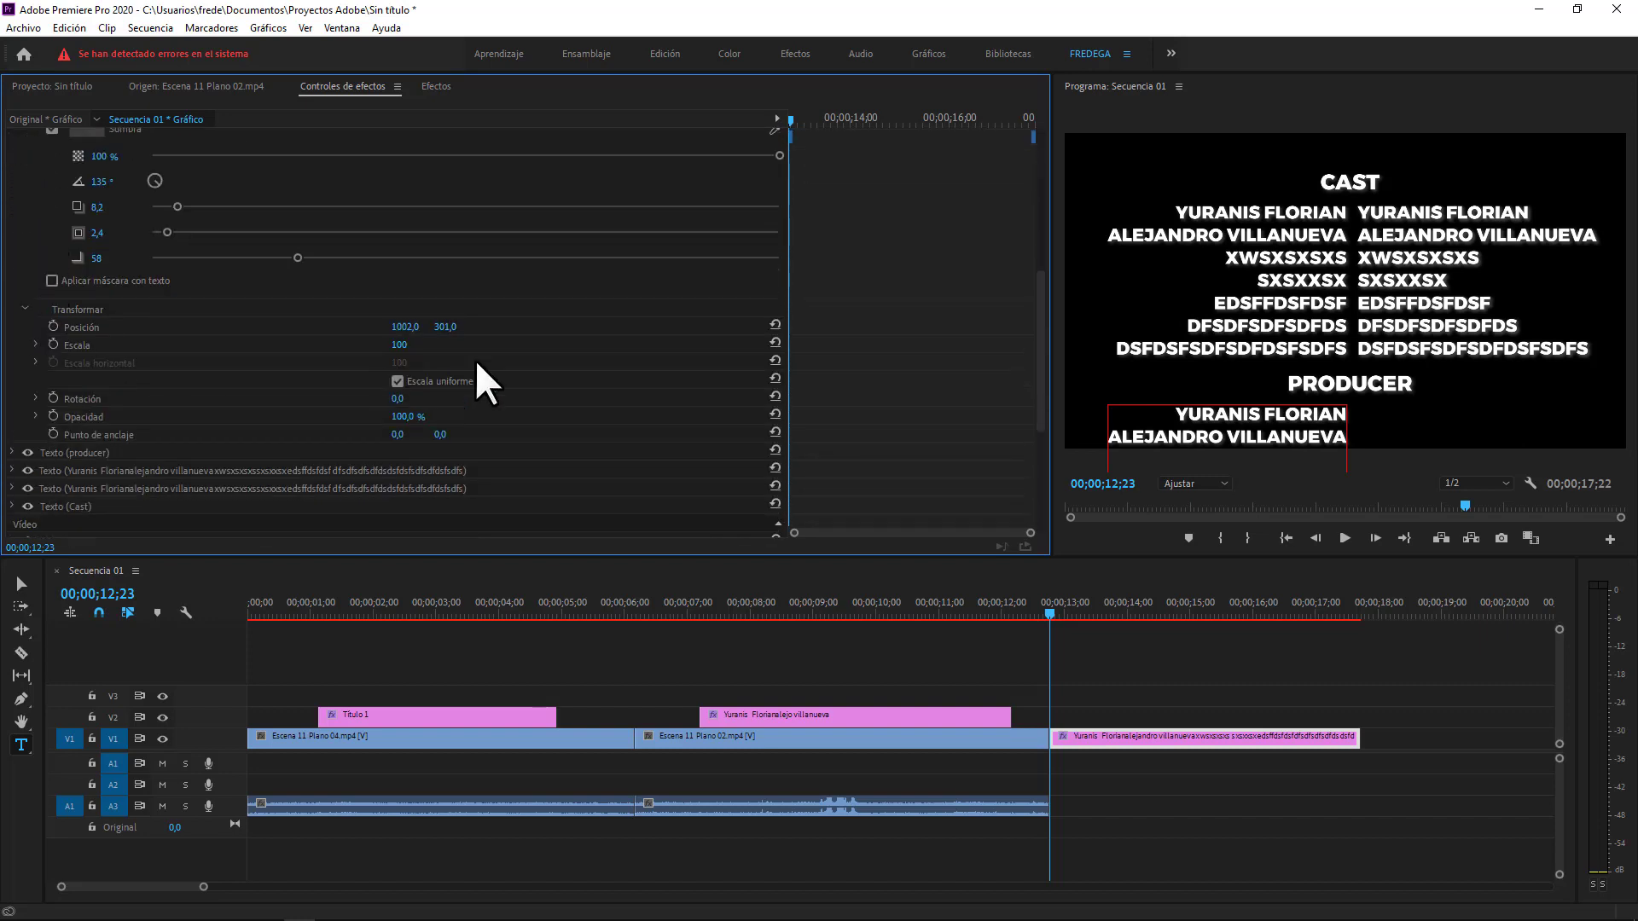
pyautogui.moveTo(445, 327); pyautogui.dragTo(546, 326)
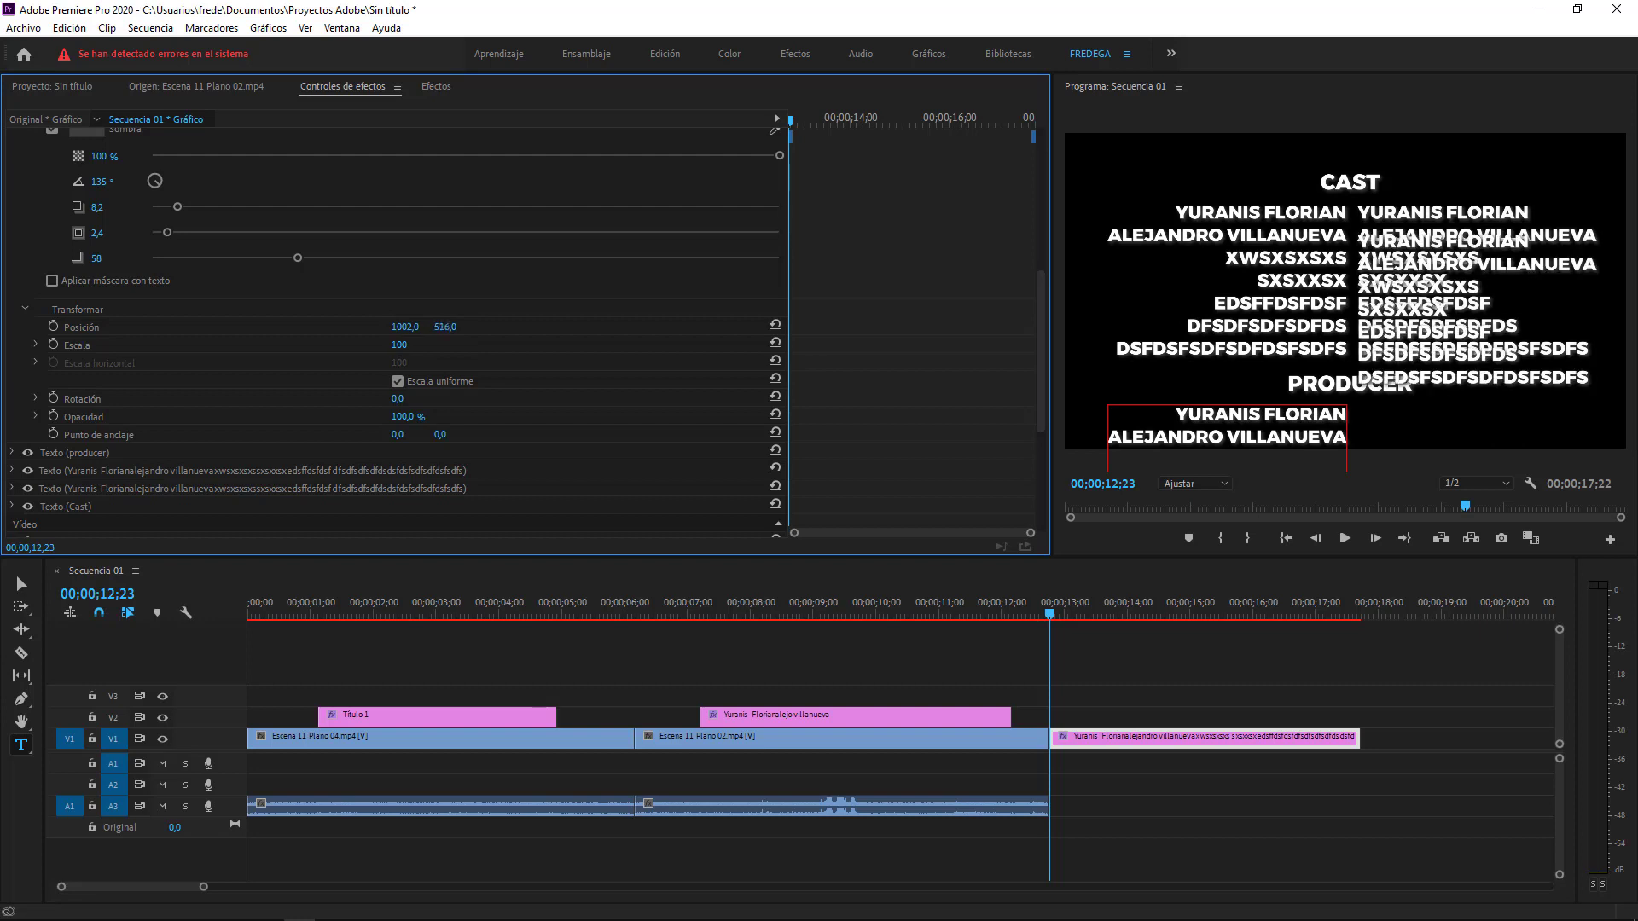
pyautogui.moveTo(446, 327)
pyautogui.mouseDown()
pyautogui.moveTo(512, 326)
pyautogui.moveTo(457, 329)
pyautogui.mouseUp()
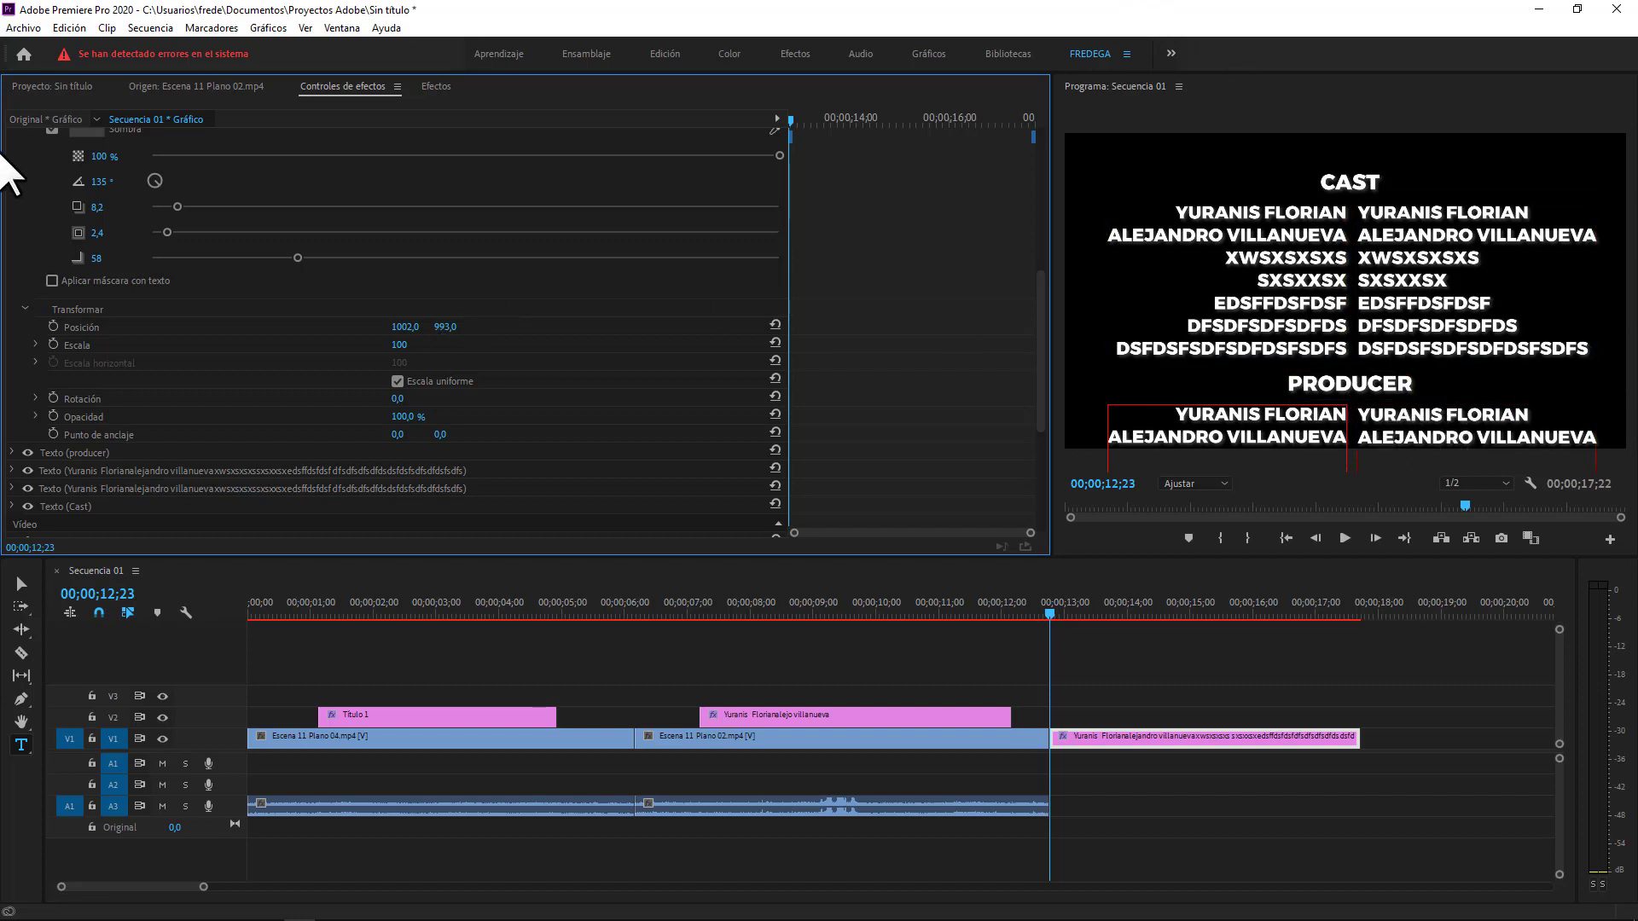
pyautogui.scroll(2, 62, 277)
pyautogui.scroll(5, 59, 274)
pyautogui.scroll(3, 60, 274)
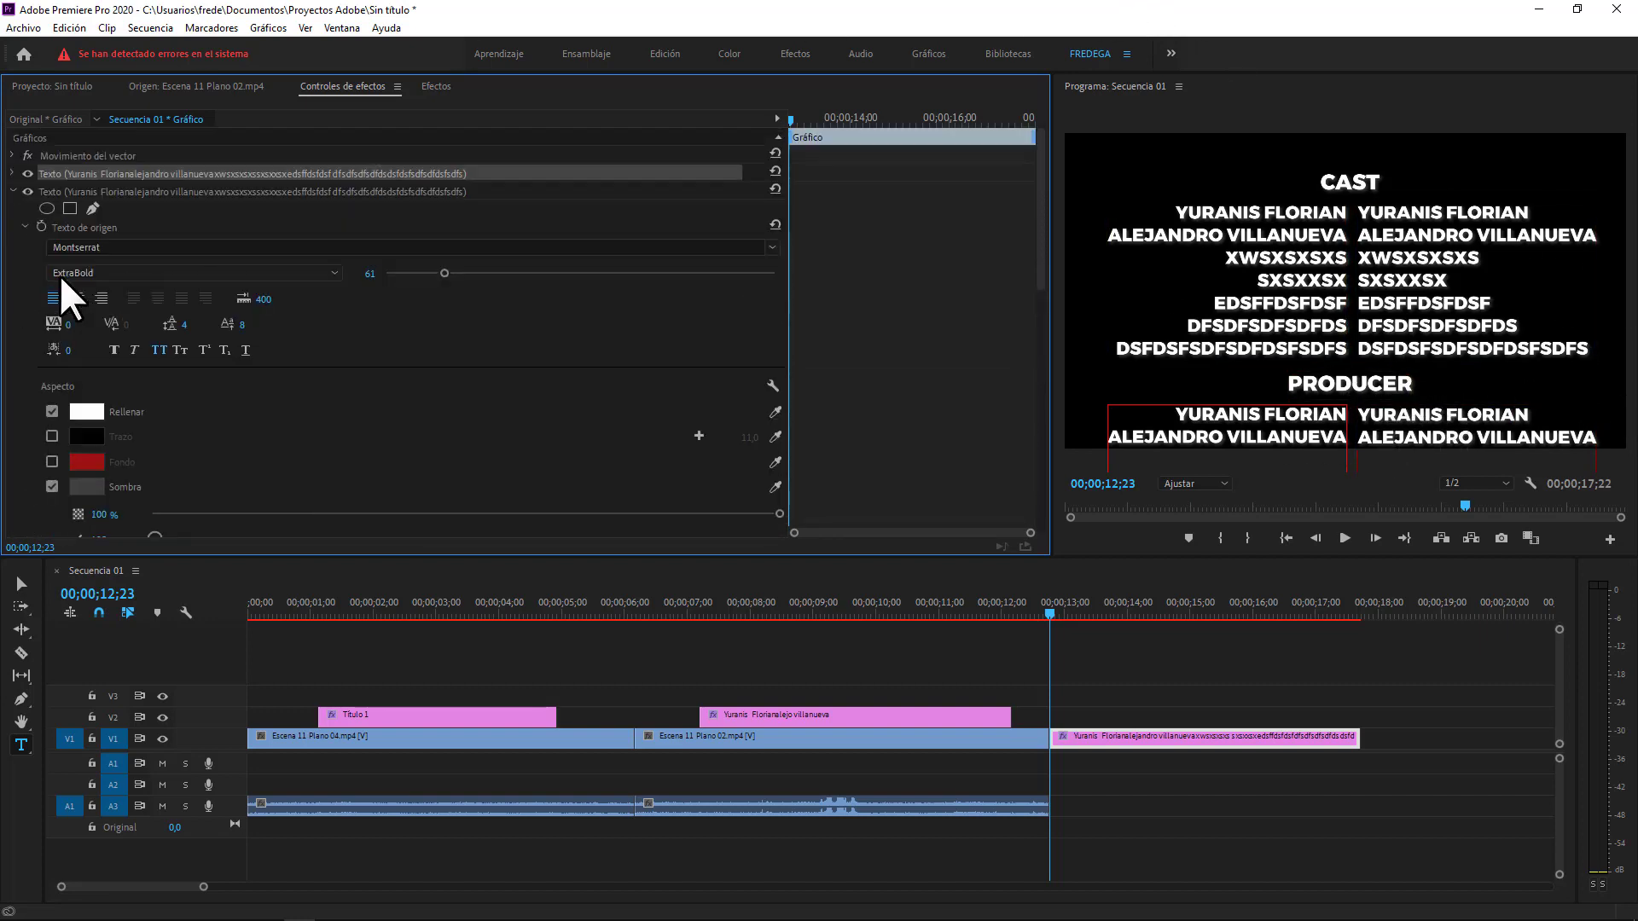
# Set the Cast graphic's Vector Motion position to 960,0 × 58,0 so the PRODUCER section fits
pyautogui.click(12, 191)
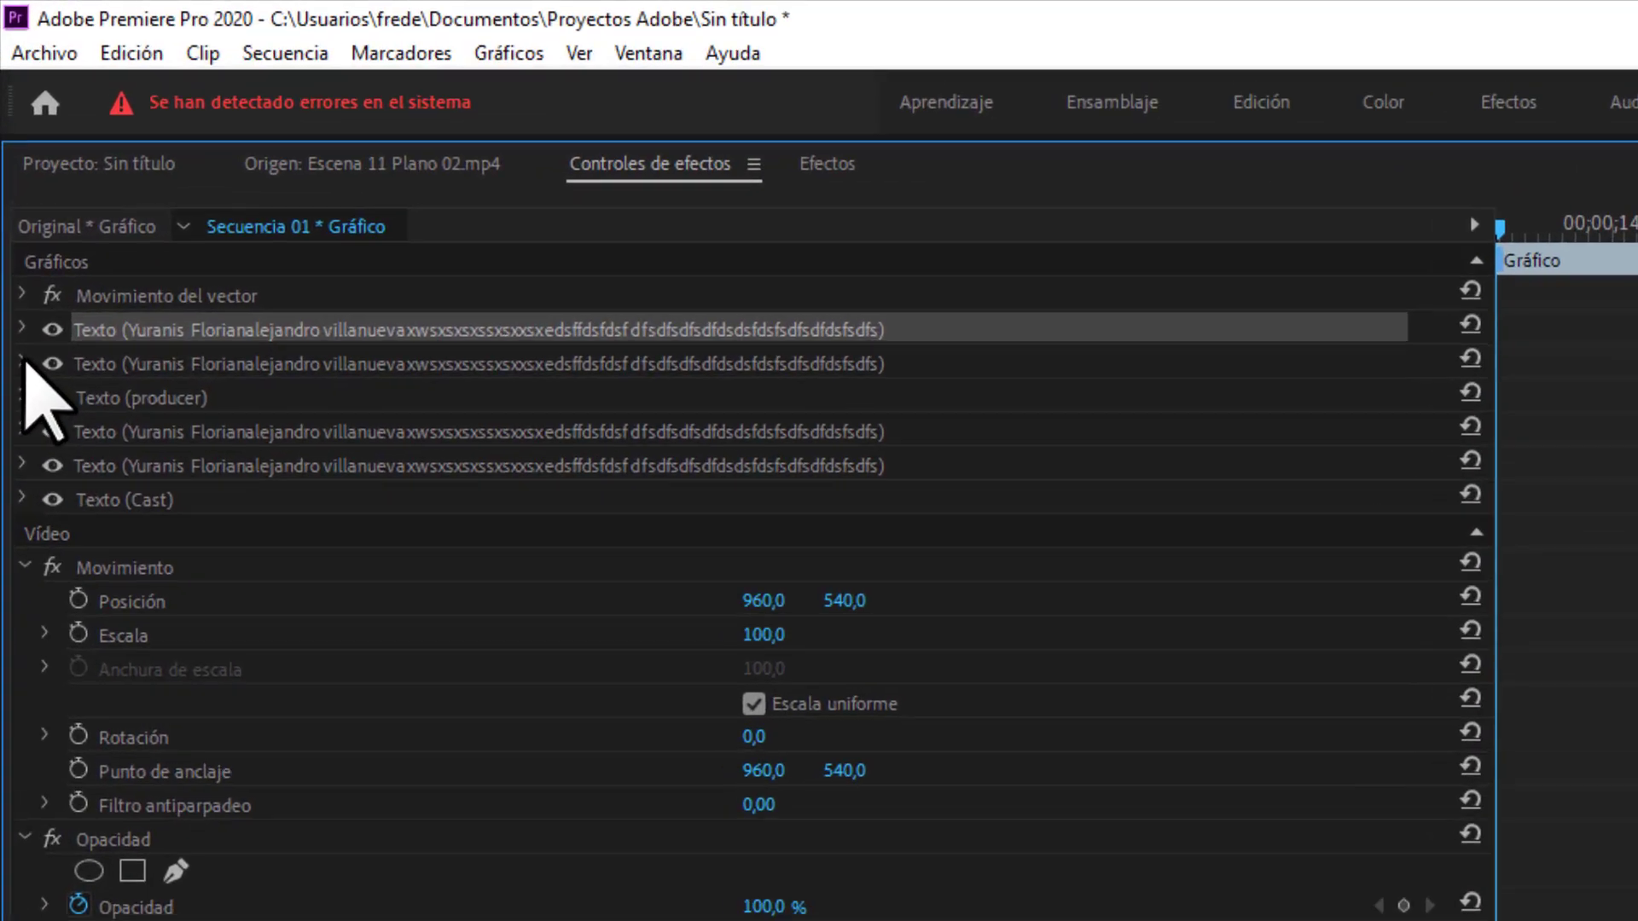
pyautogui.click(213, 337)
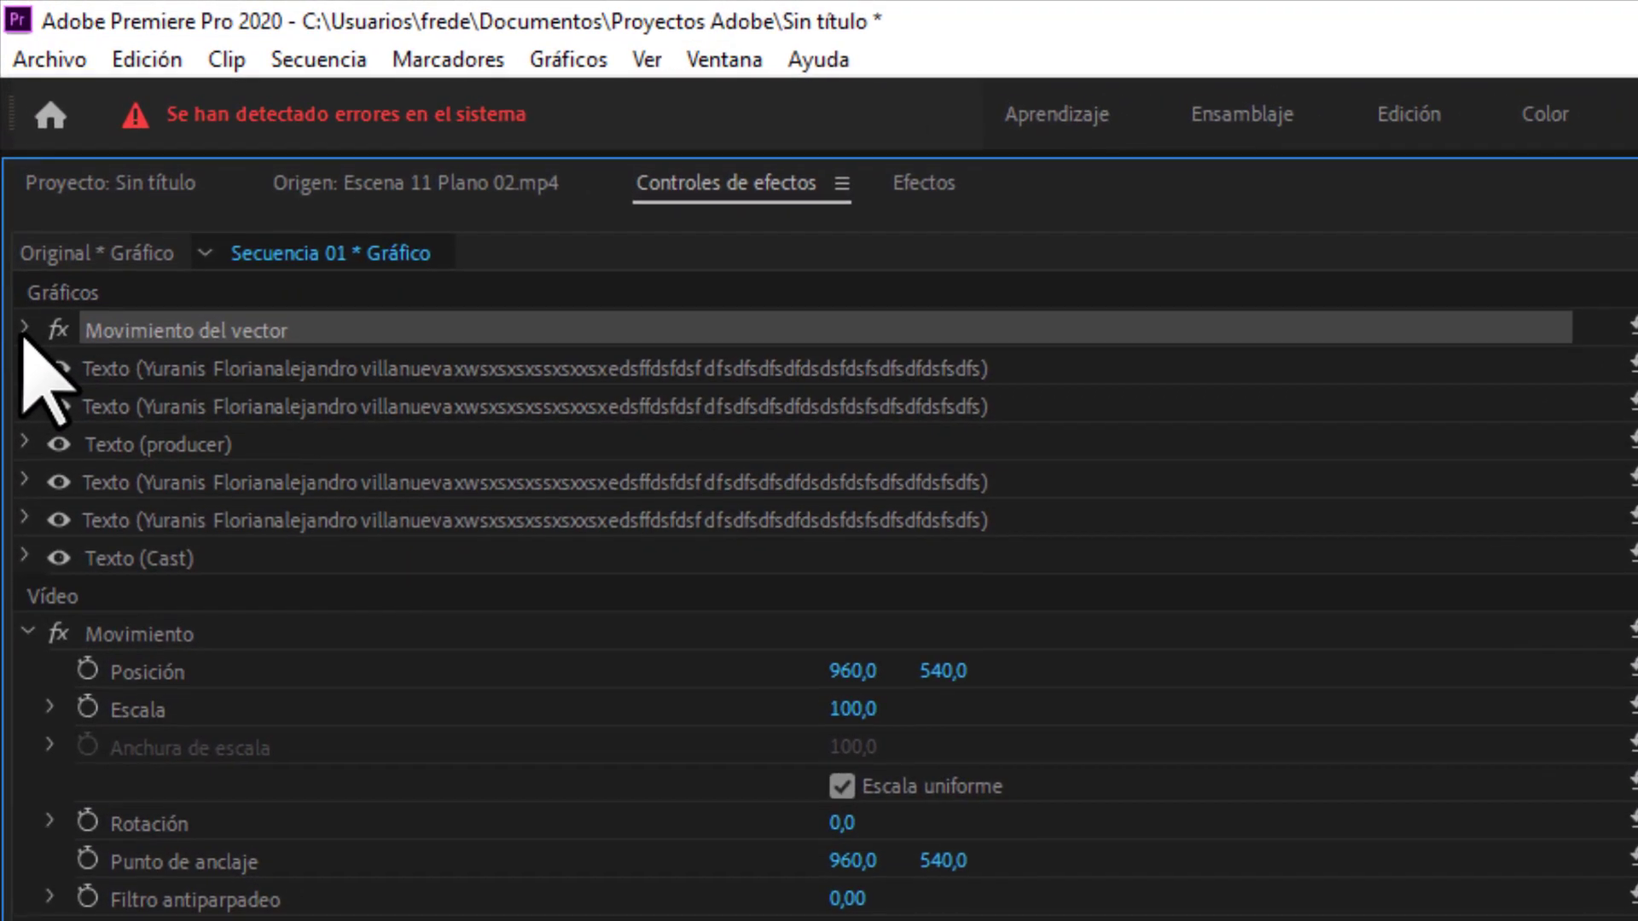
pyautogui.click(17, 238)
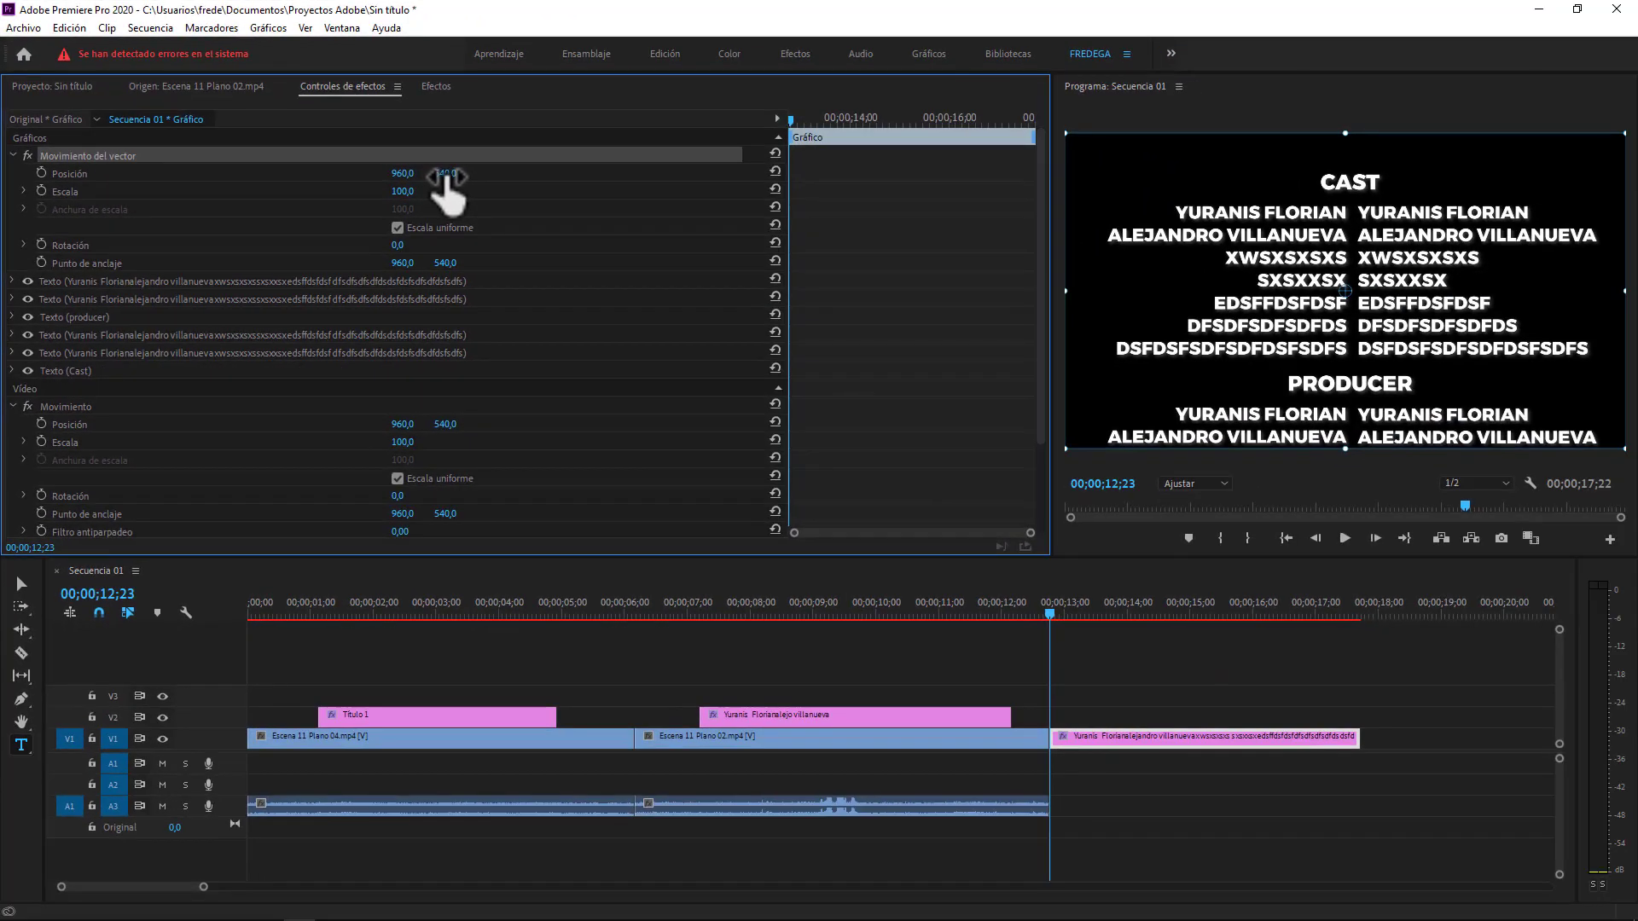
pyautogui.moveTo(446, 177)
pyautogui.mouseDown()
pyautogui.moveTo(467, 177)
pyautogui.moveTo(74, 146)
pyautogui.mouseUp()
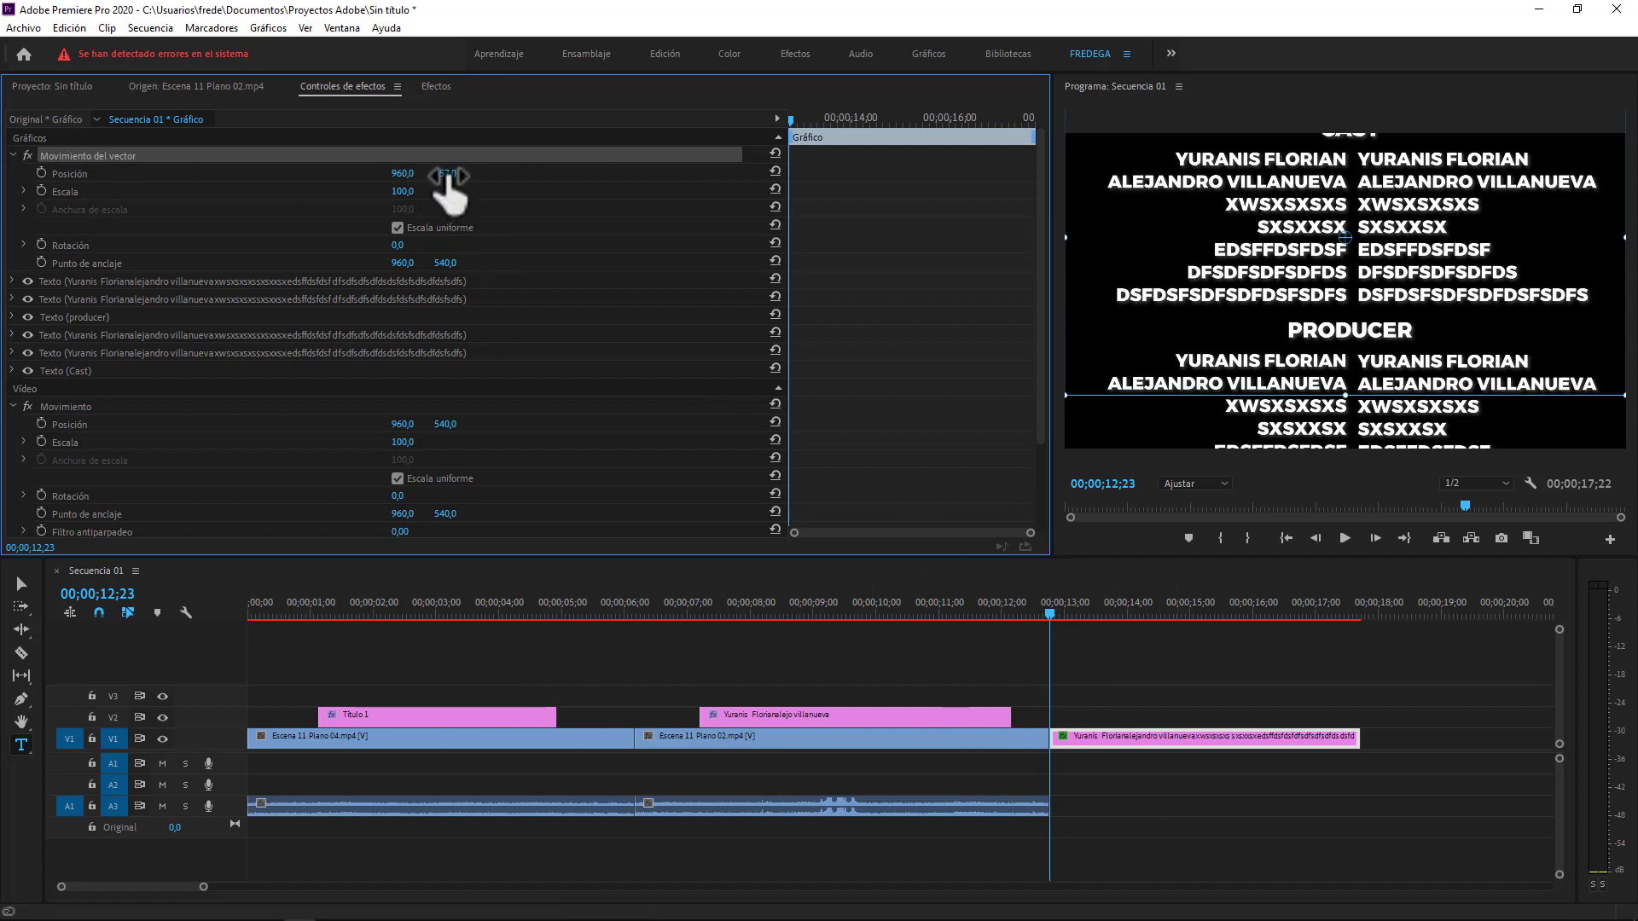
pyautogui.moveTo(445, 173)
pyautogui.mouseDown()
pyautogui.moveTo(397, 173)
pyautogui.moveTo(438, 181)
pyautogui.mouseUp()
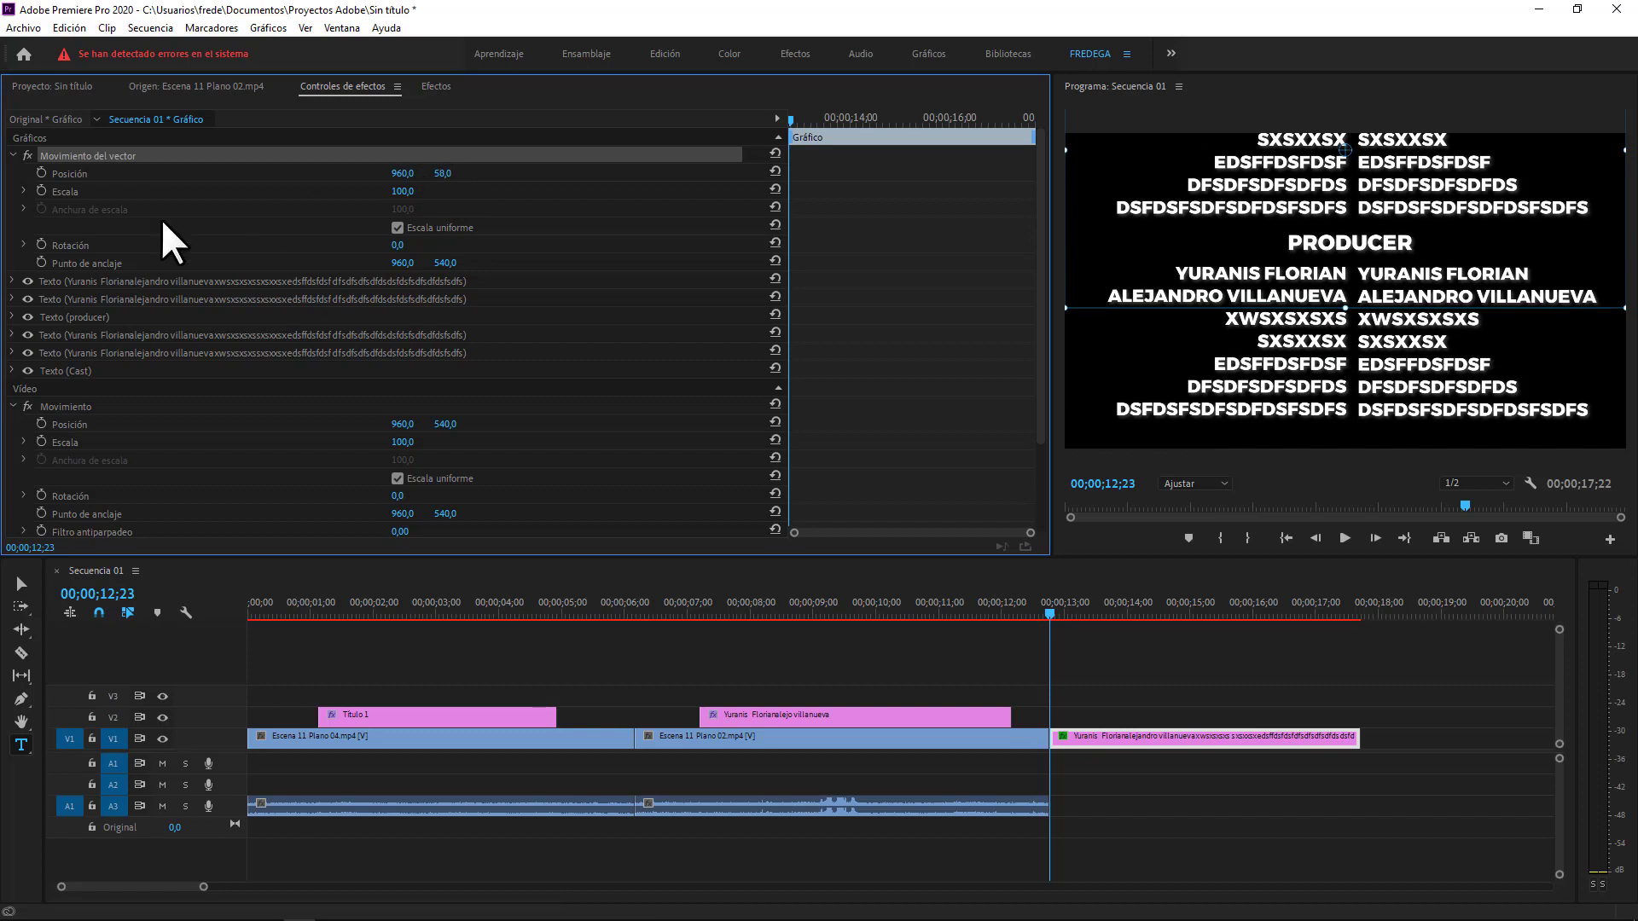
pyautogui.click(138, 276)
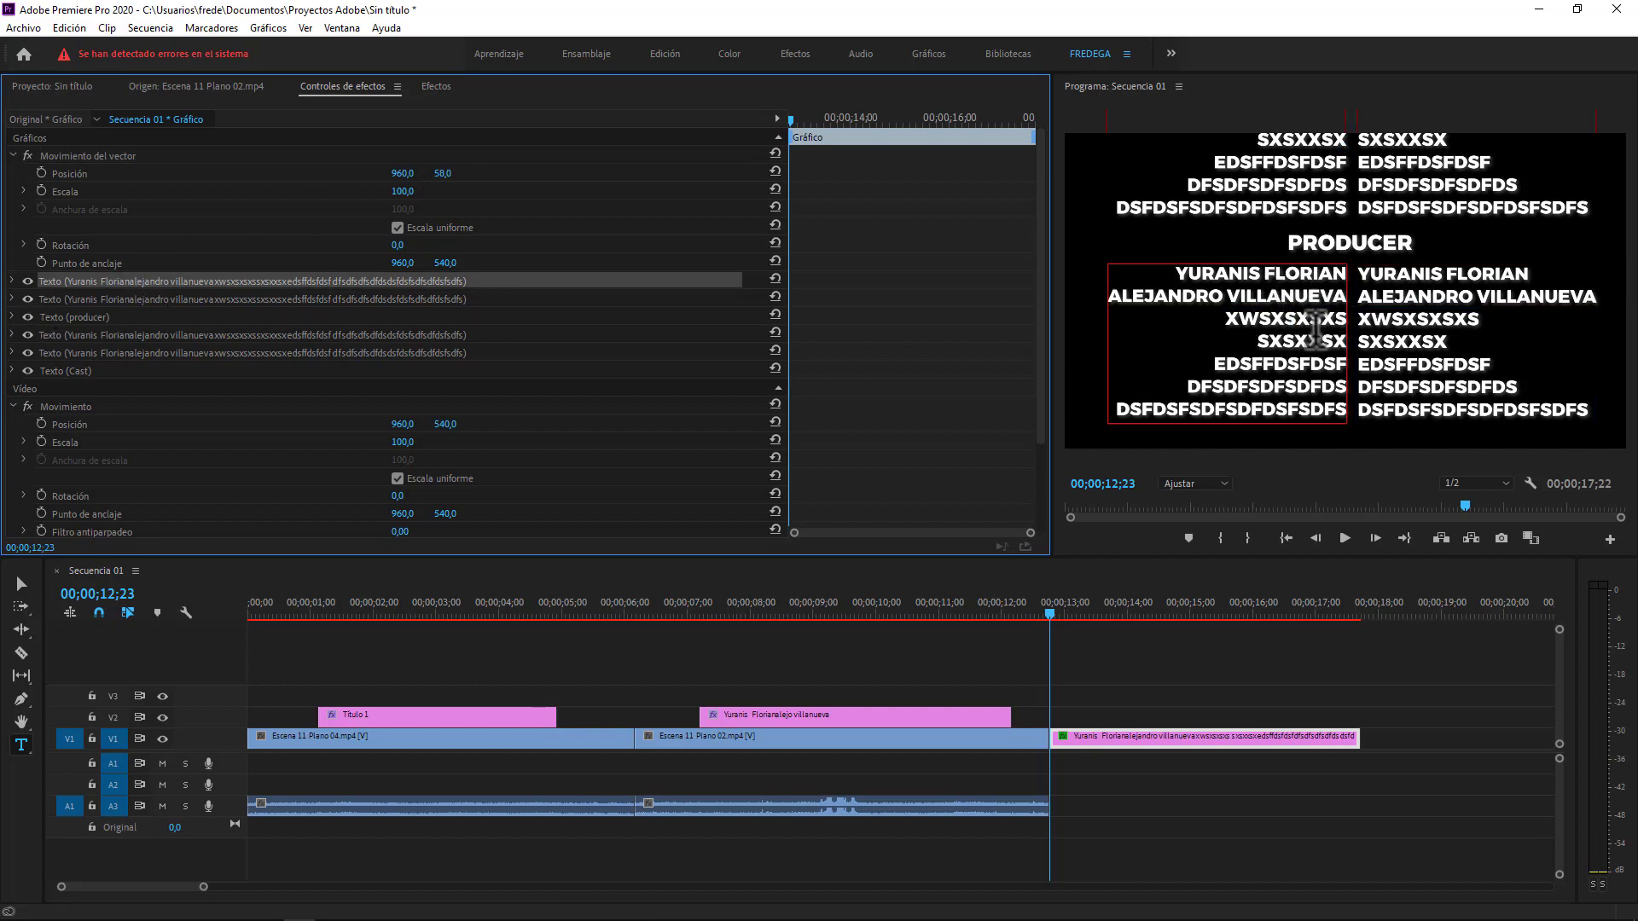
# Replace the first three name lines of the pasted names column with placeholder text
pyautogui.click(12, 280)
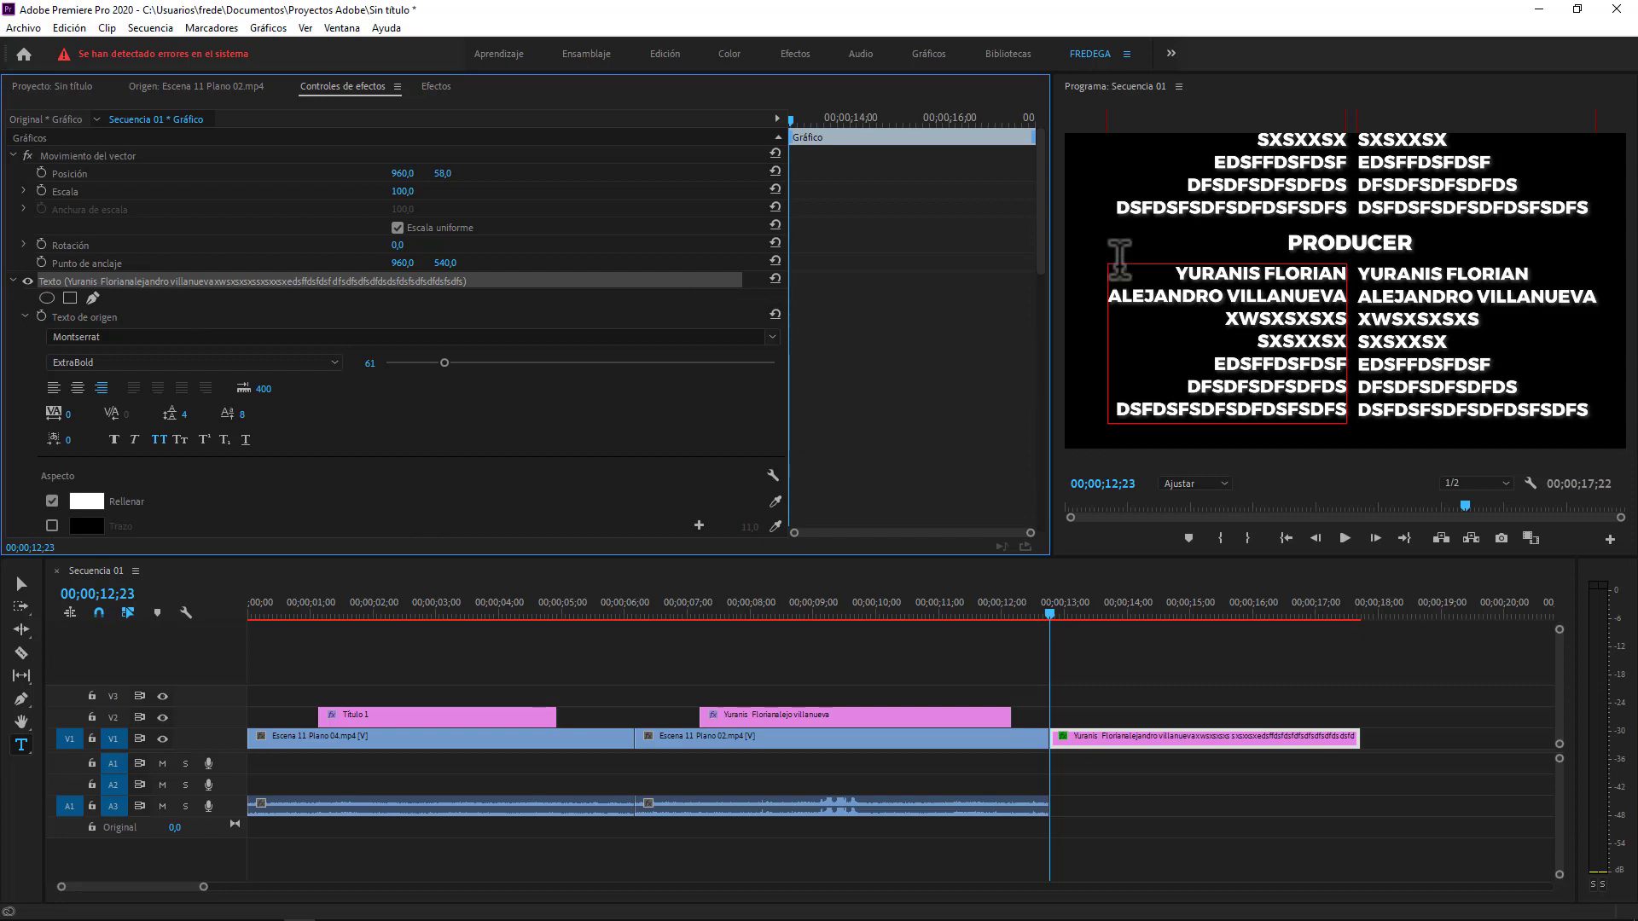
pyautogui.click(1220, 277)
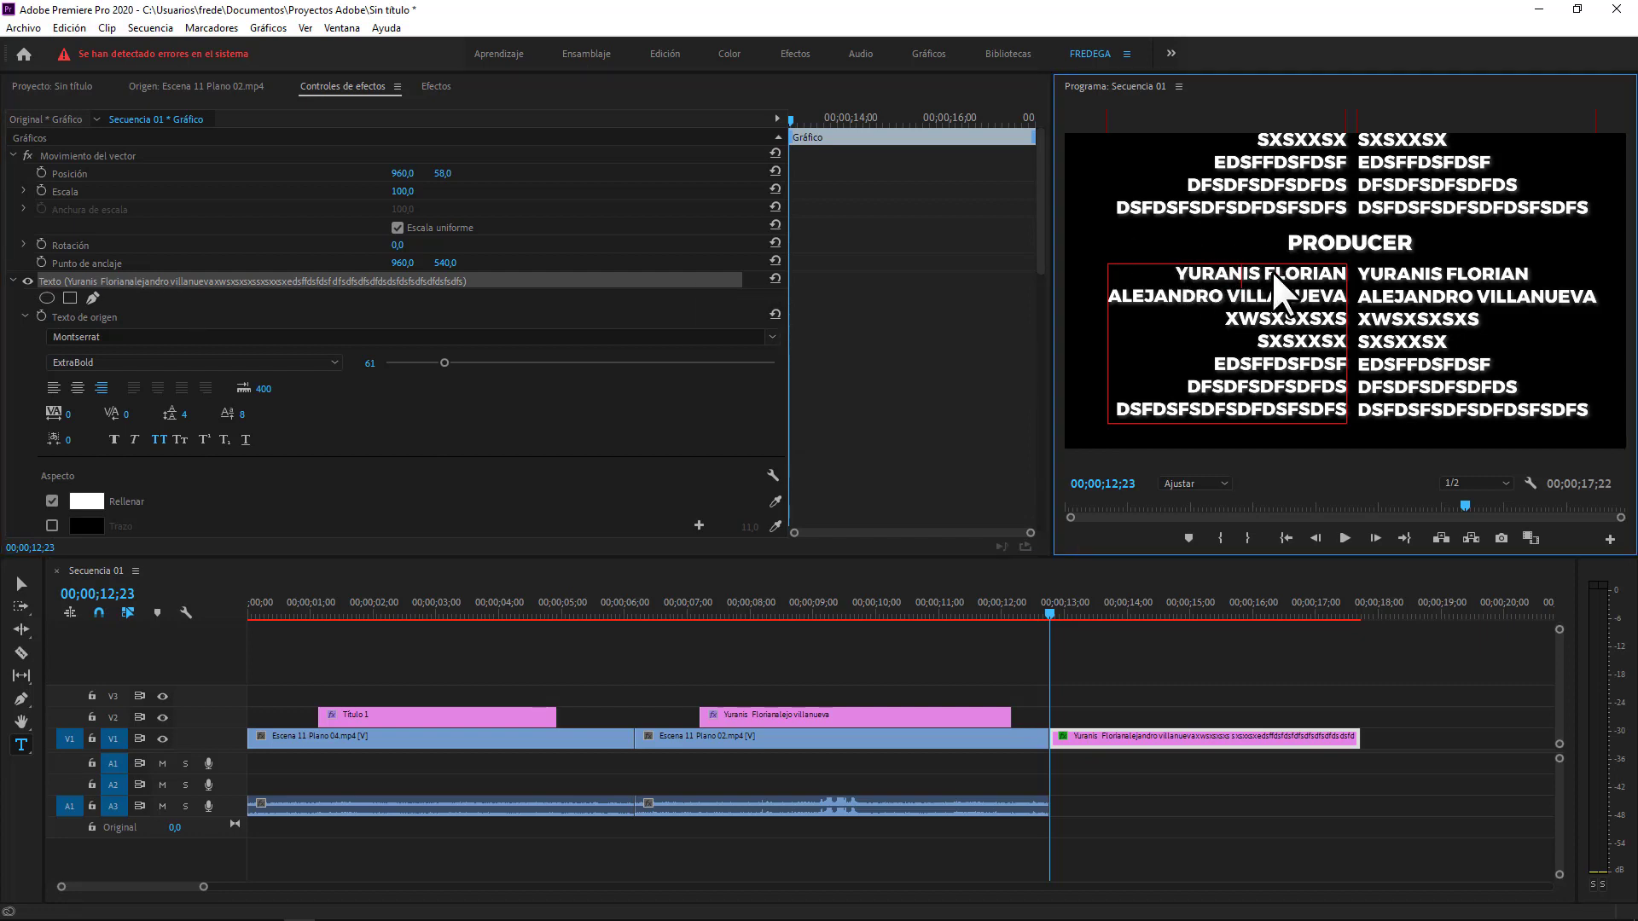
pyautogui.moveTo(1273, 272); pyautogui.dragTo(1334, 278)
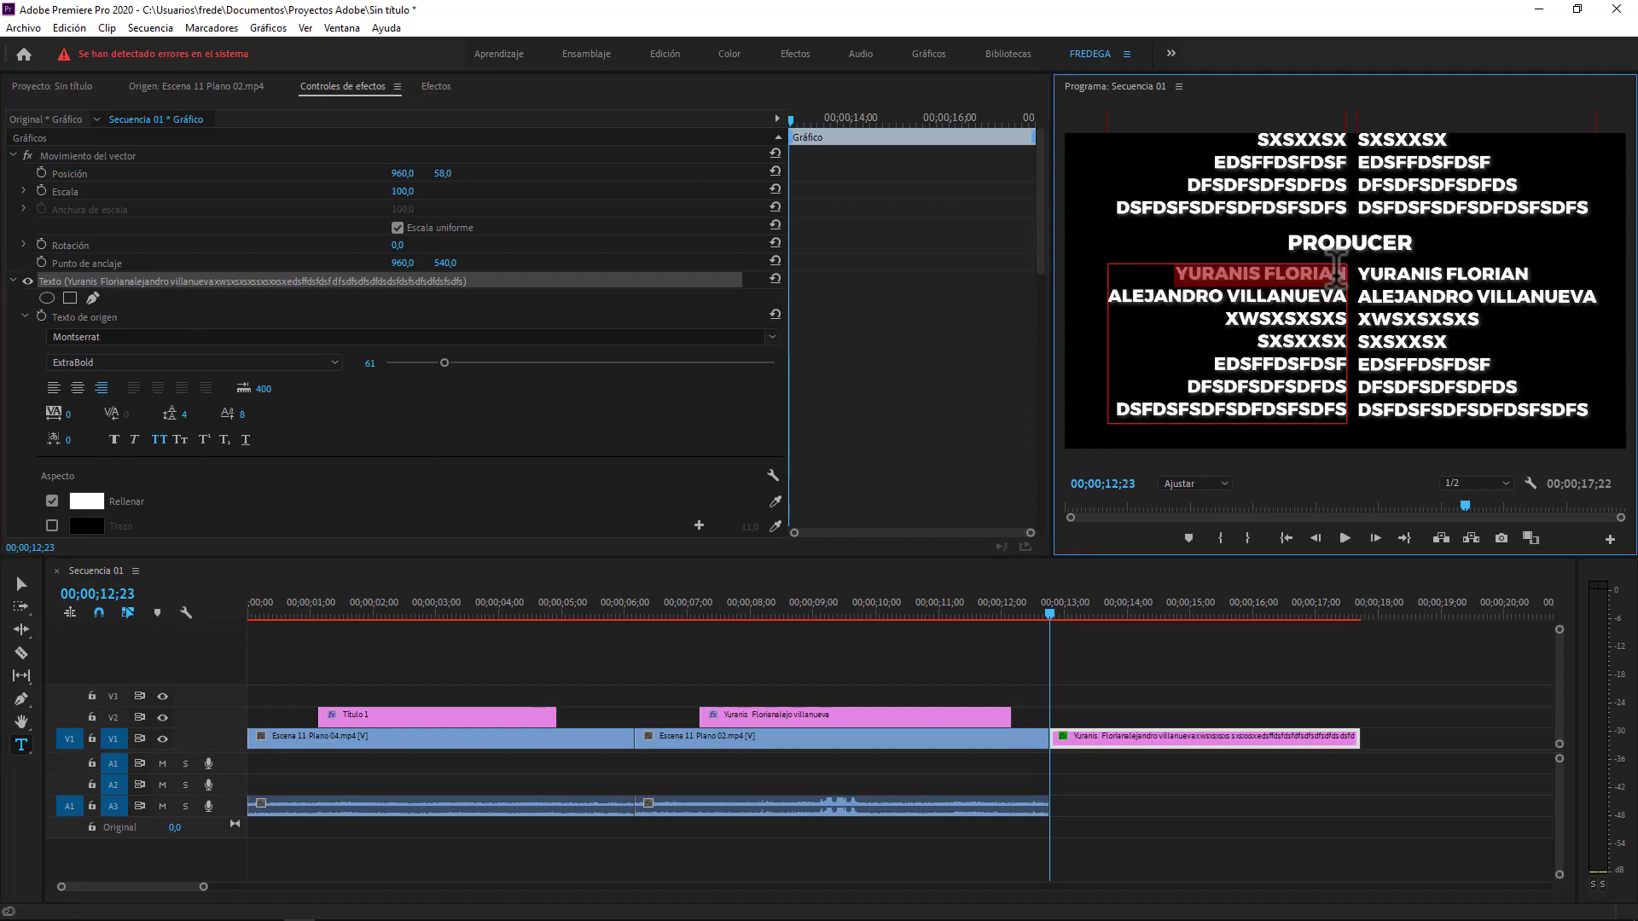
pyautogui.press('BackSpace')
pyautogui.write('dfdfdf')
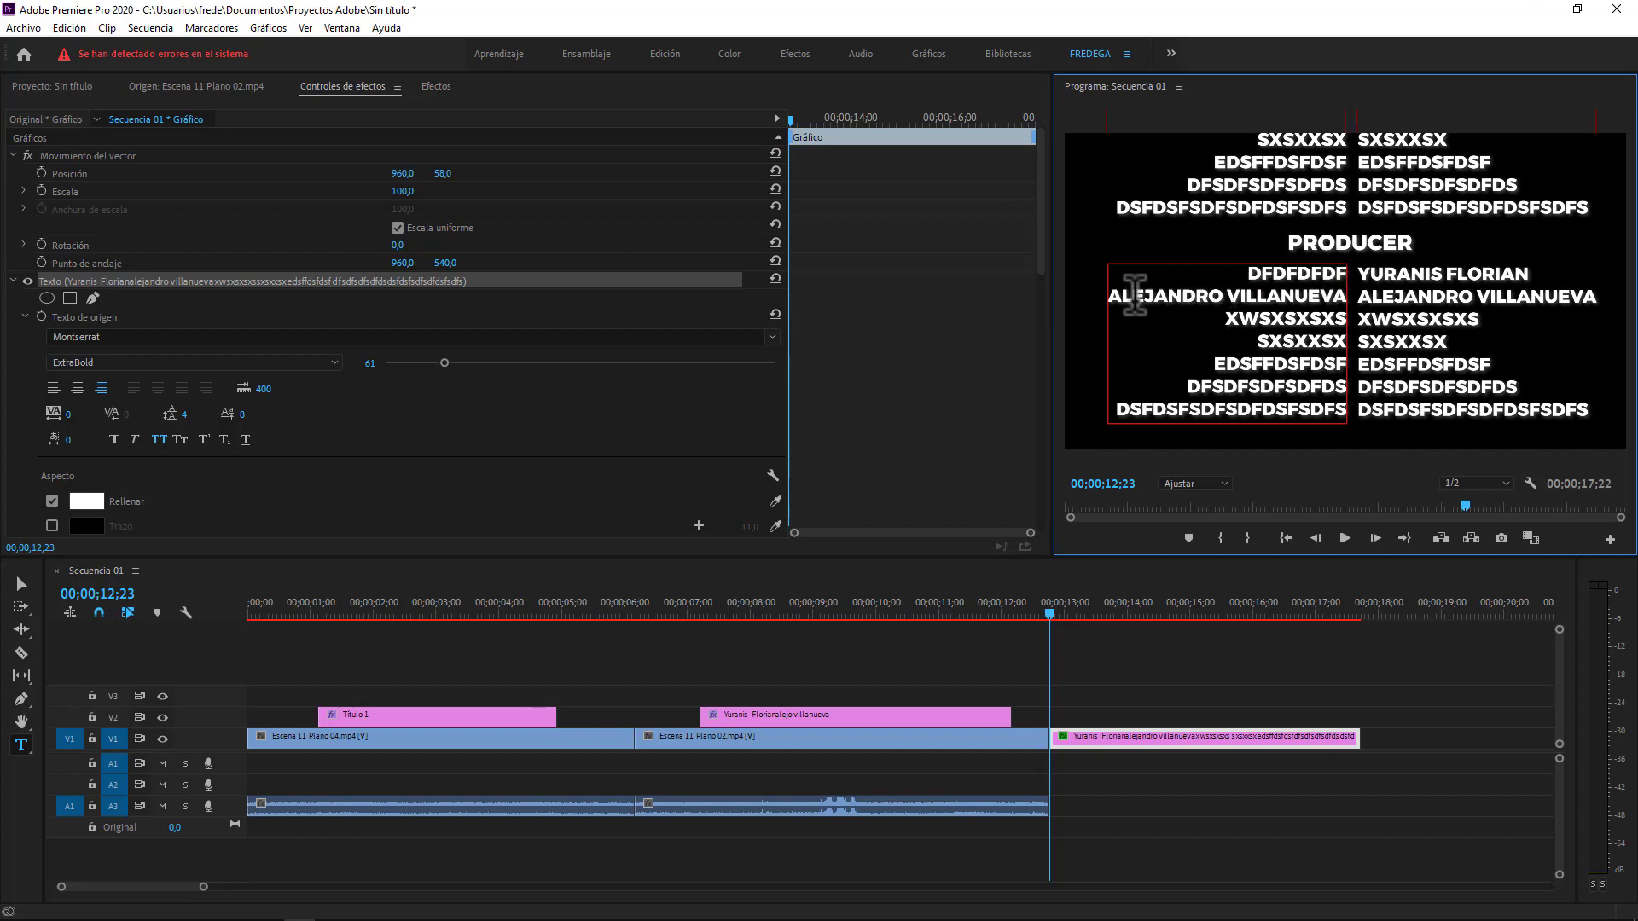
pyautogui.write('dfdf')
pyautogui.moveTo(1317, 299); pyautogui.dragTo(1353, 296)
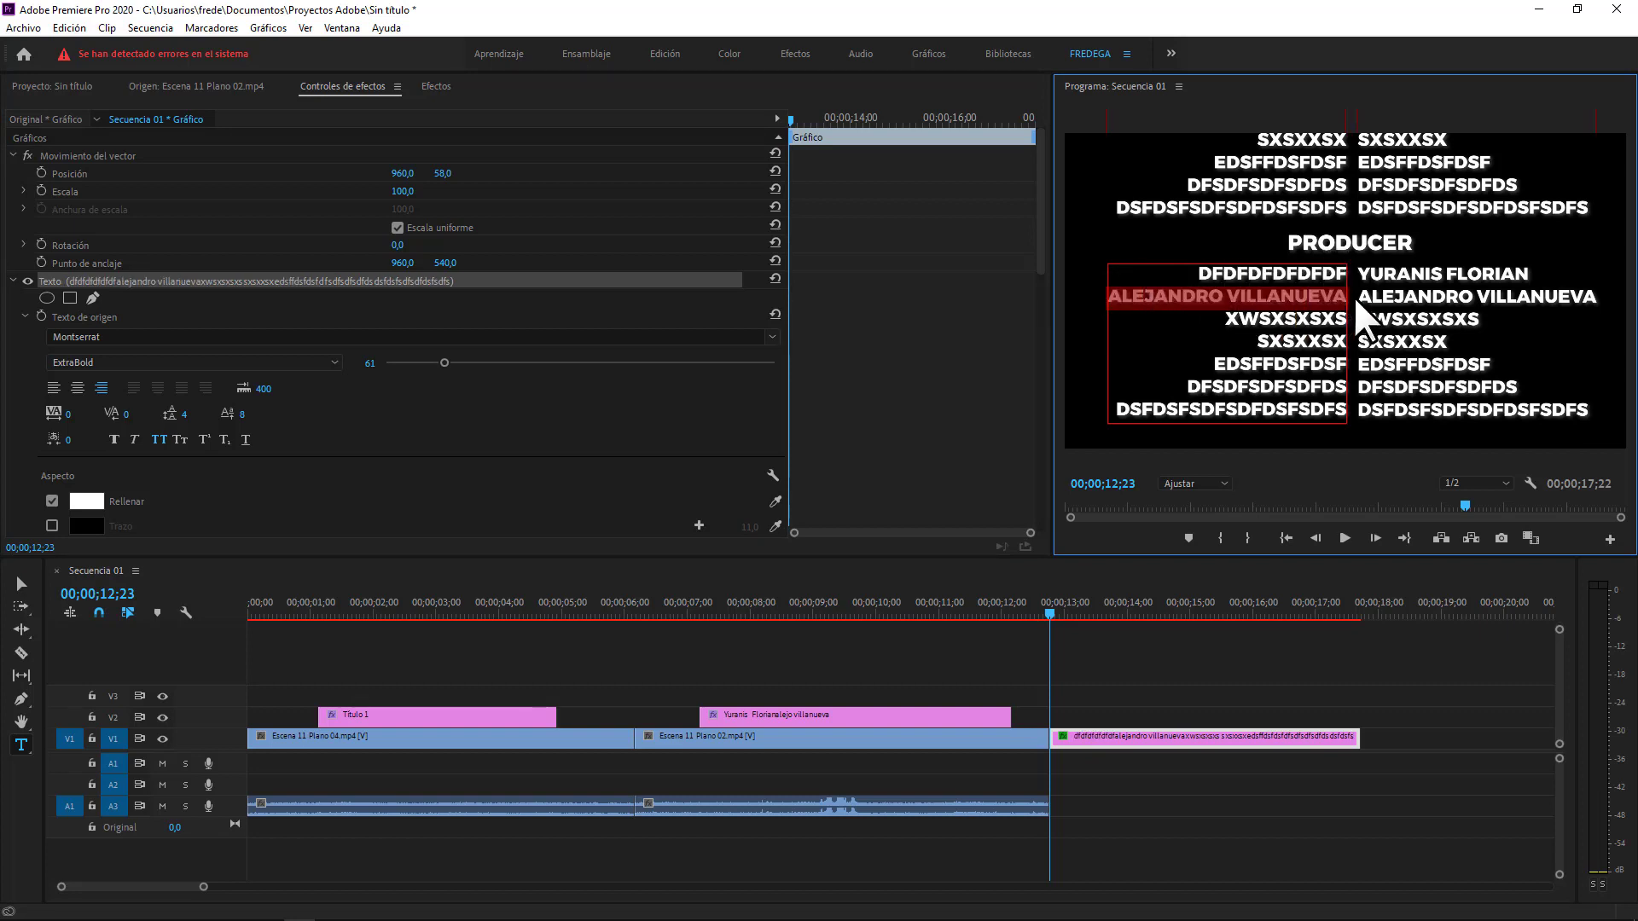
pyautogui.write('gfgfgd')
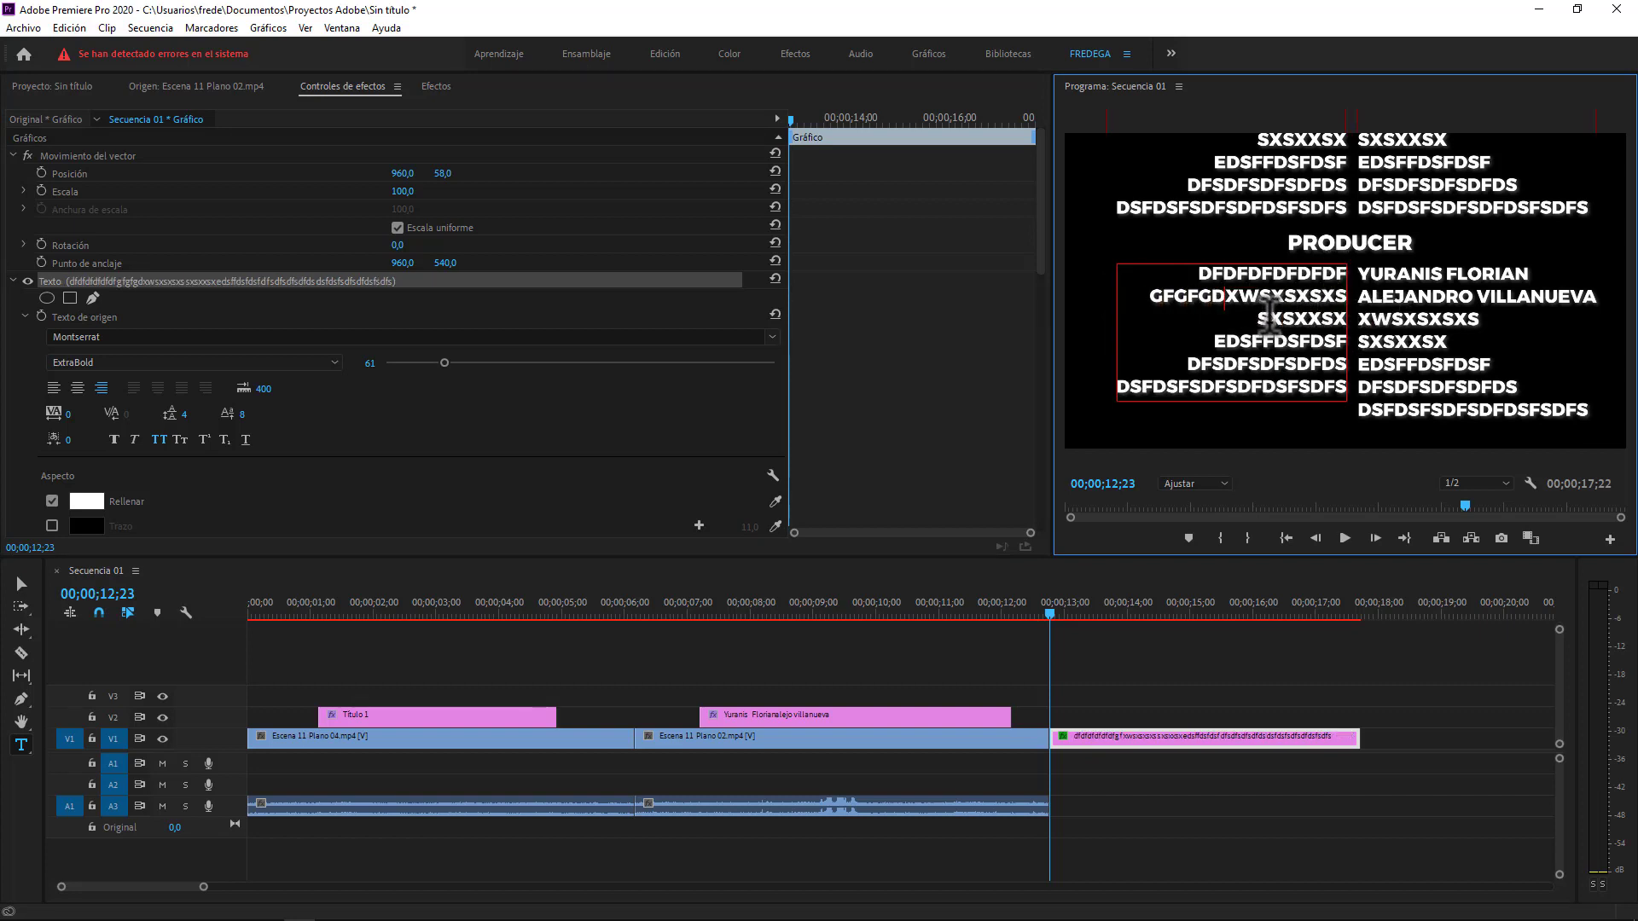
pyautogui.doubleClick(1318, 321)
pyautogui.write('fdg')
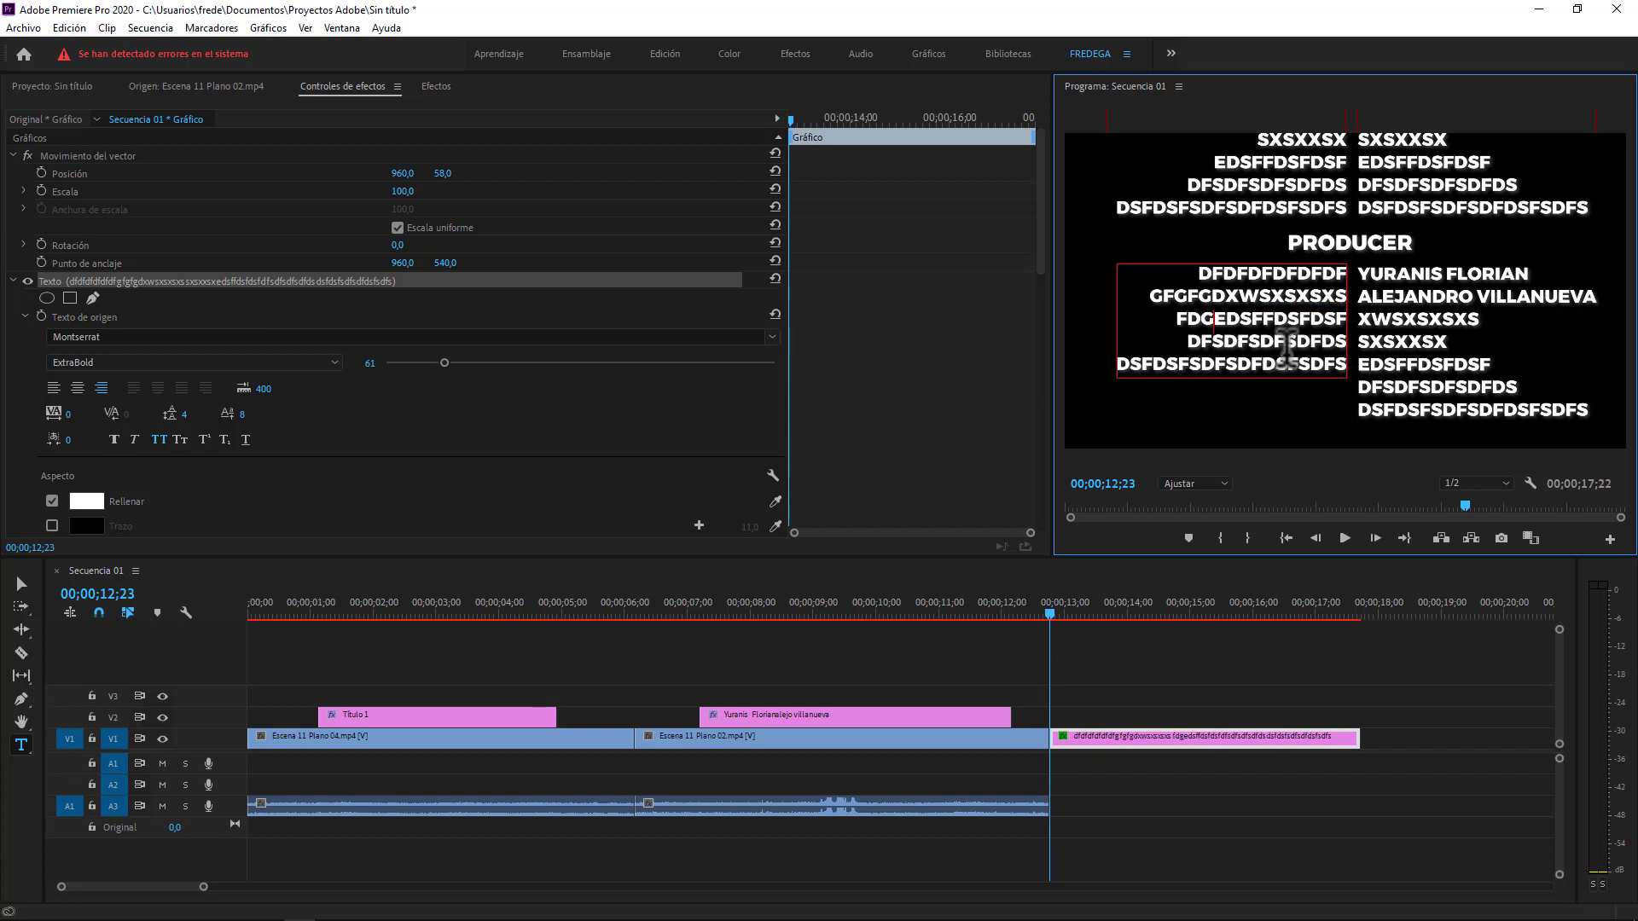
pyautogui.write('fdgdf')
pyautogui.press('Return')
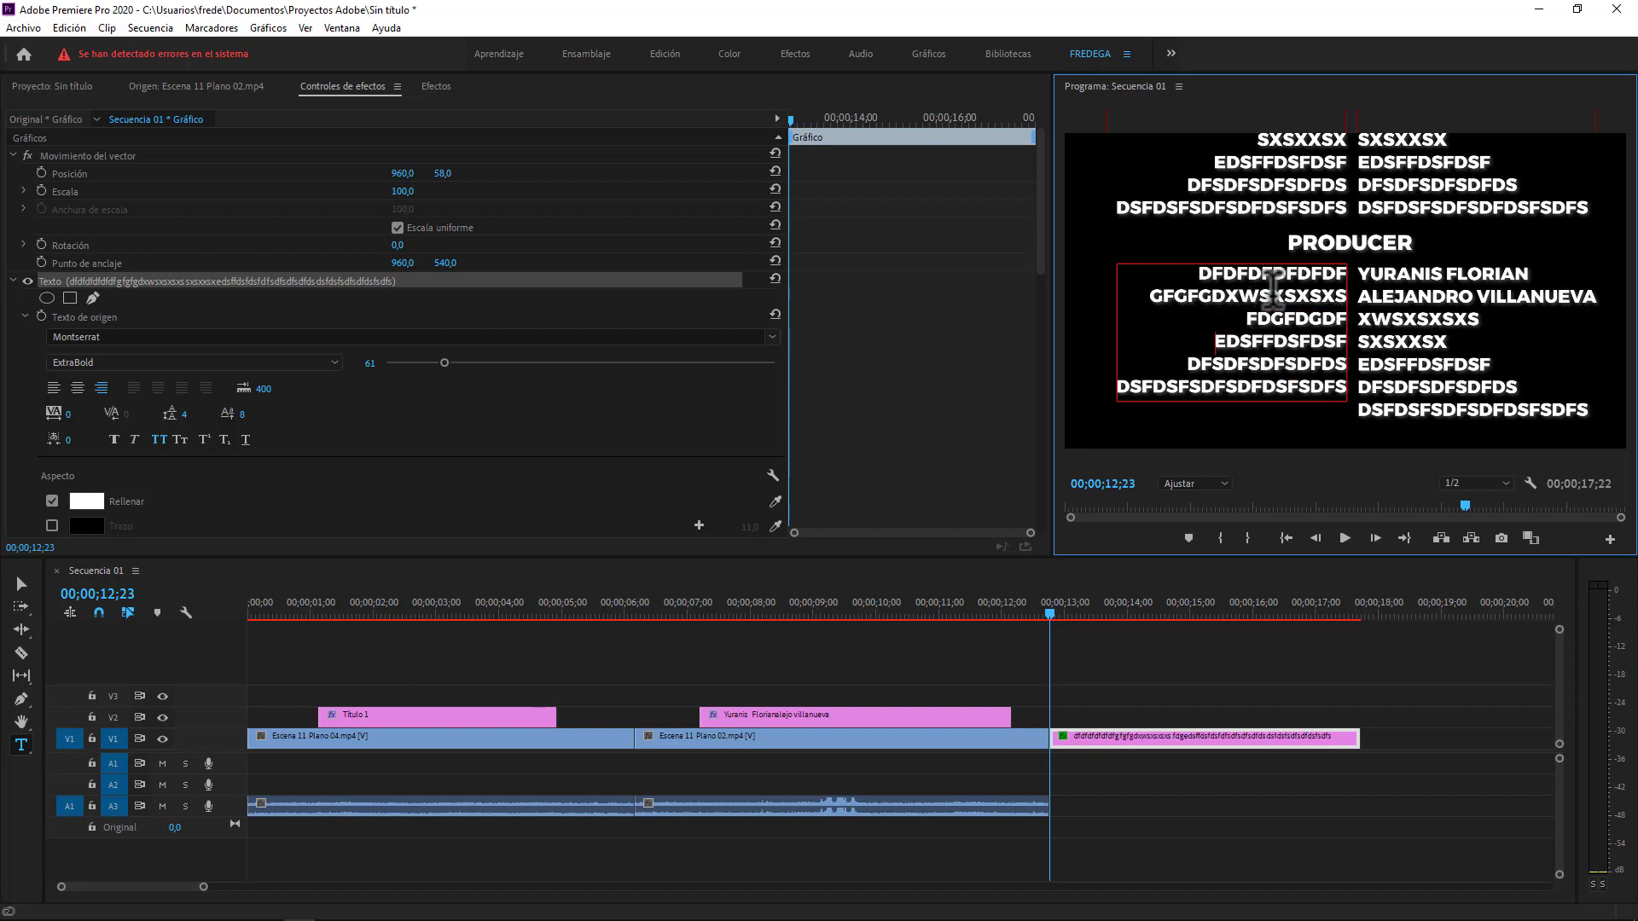
# Retype the right column's first line as EXECUTIVE PRODUCER and add placeholder text below it
pyautogui.click(1391, 260)
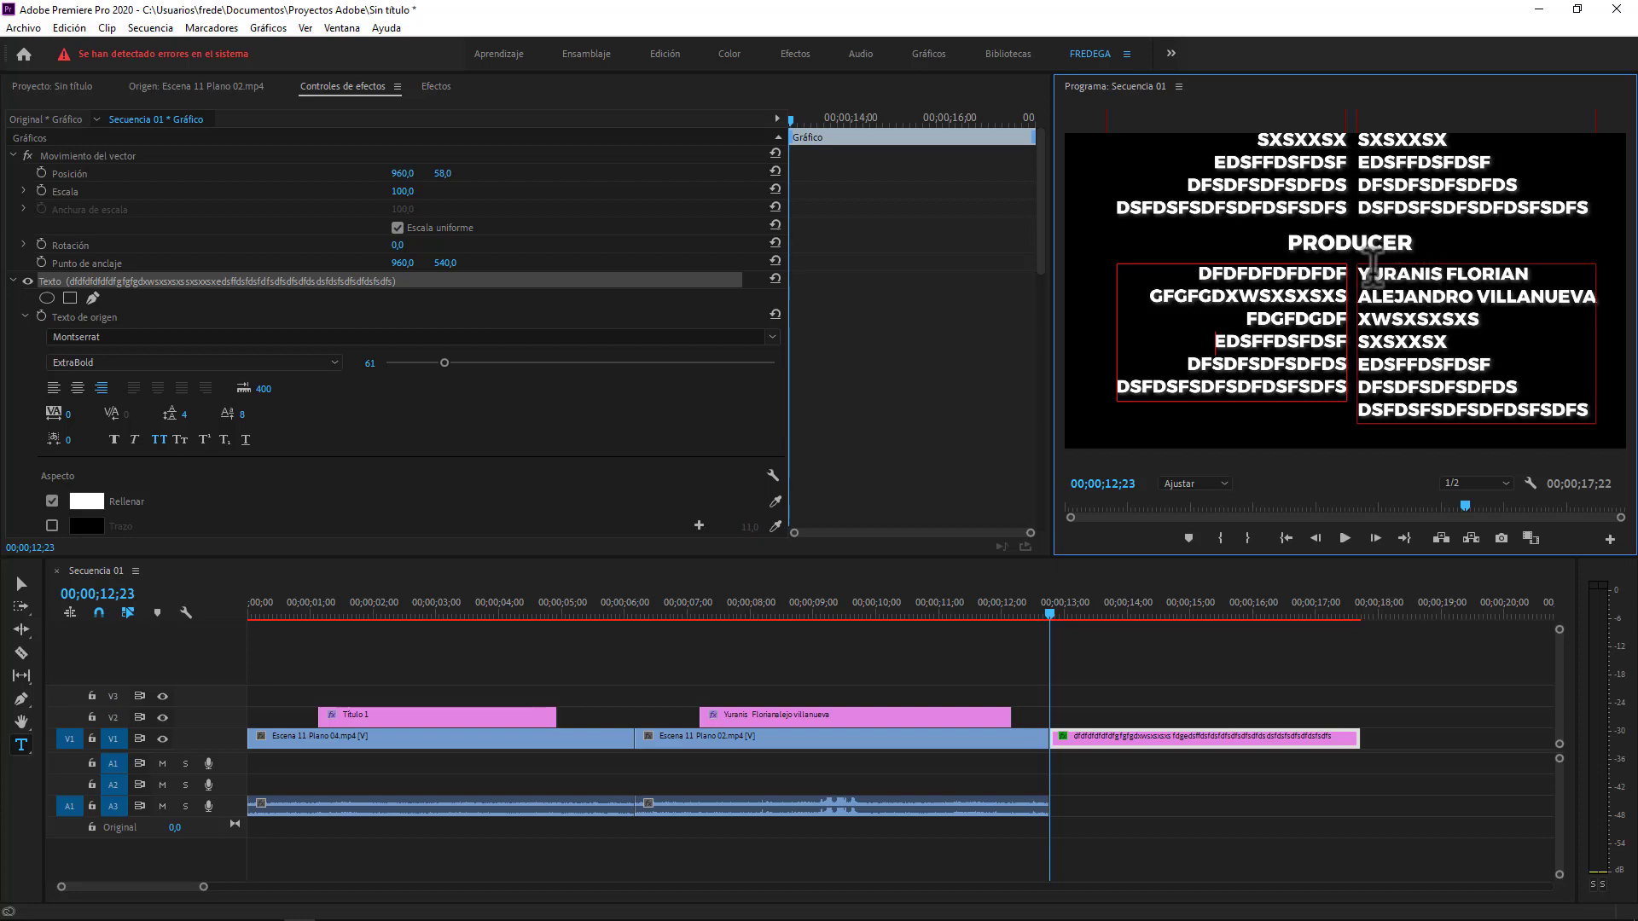
pyautogui.moveTo(1361, 272); pyautogui.dragTo(1533, 275)
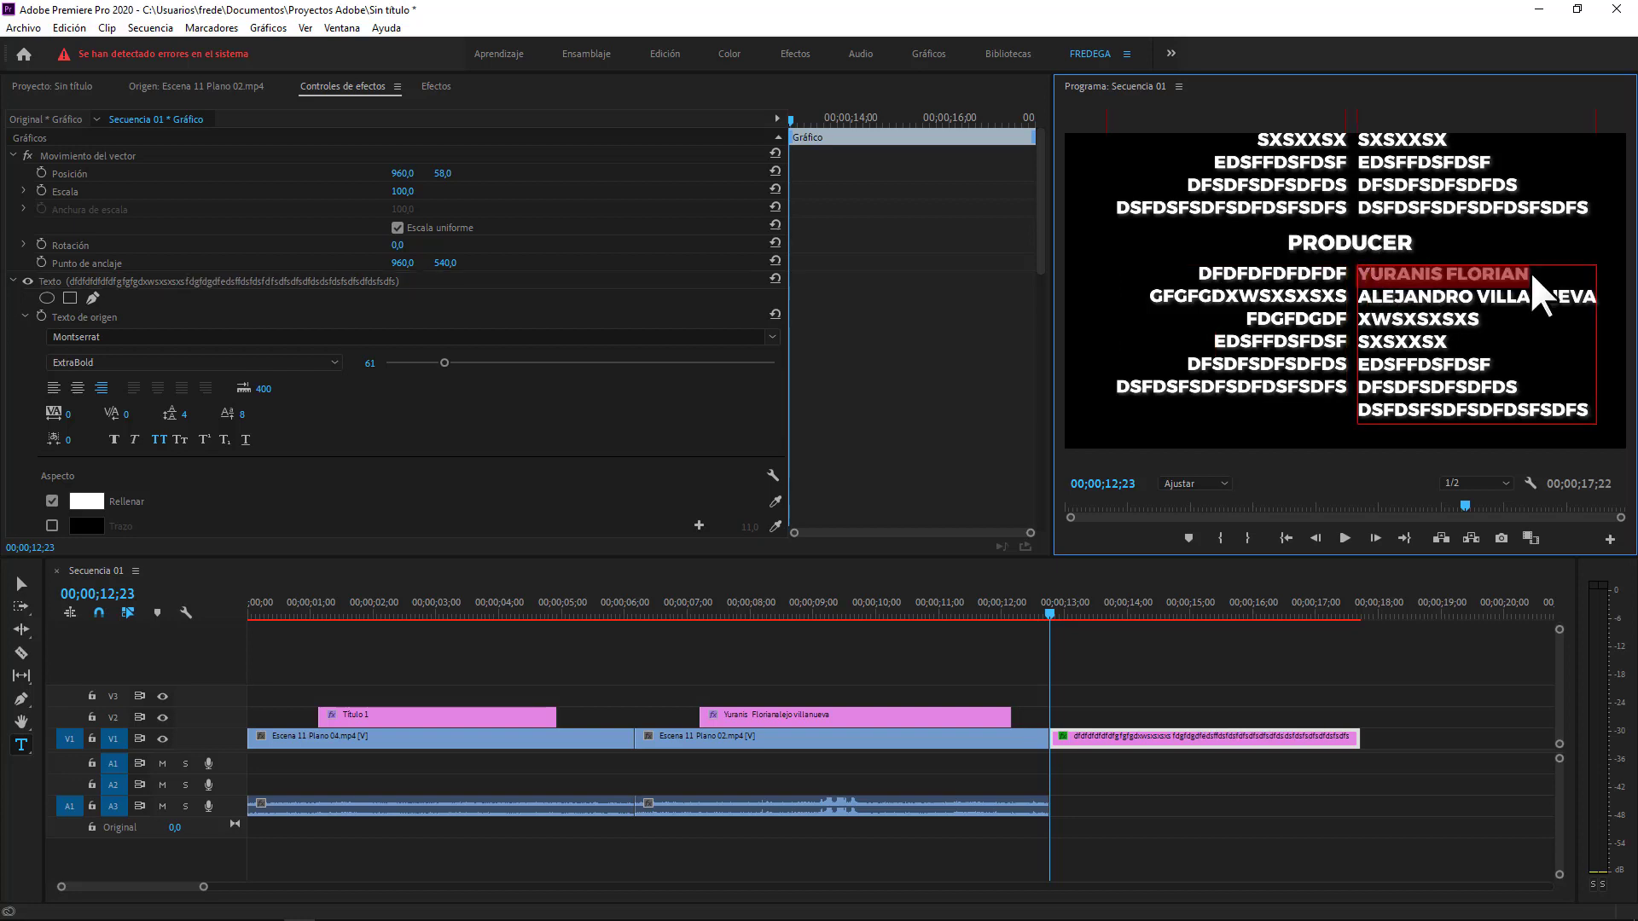
pyautogui.write('E')
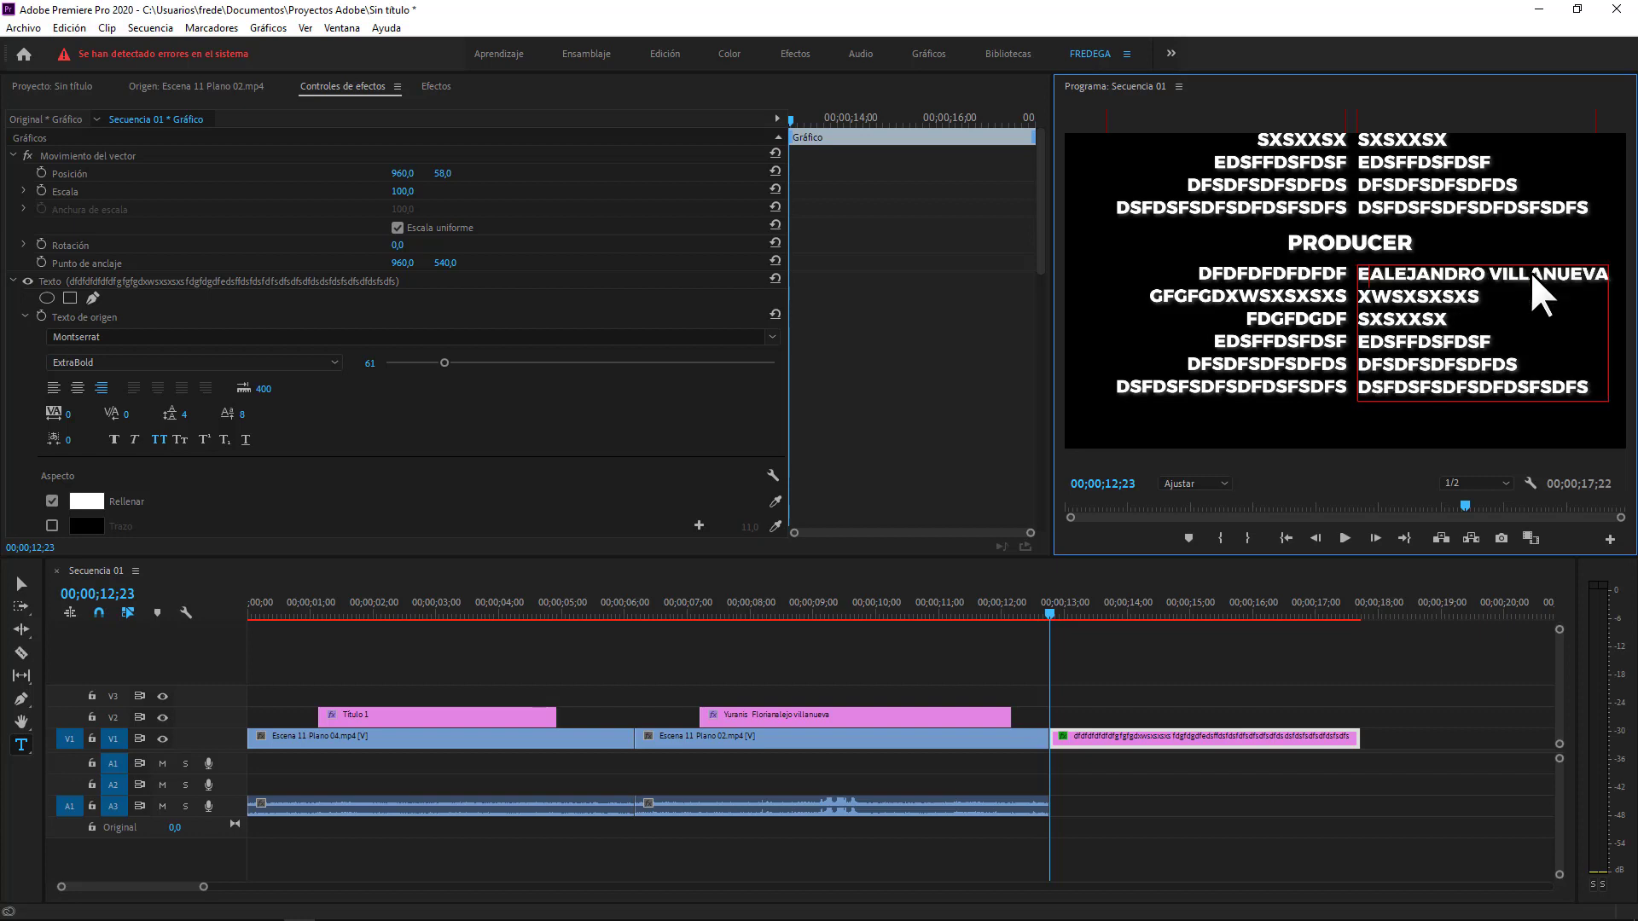
pyautogui.write('XECUT')
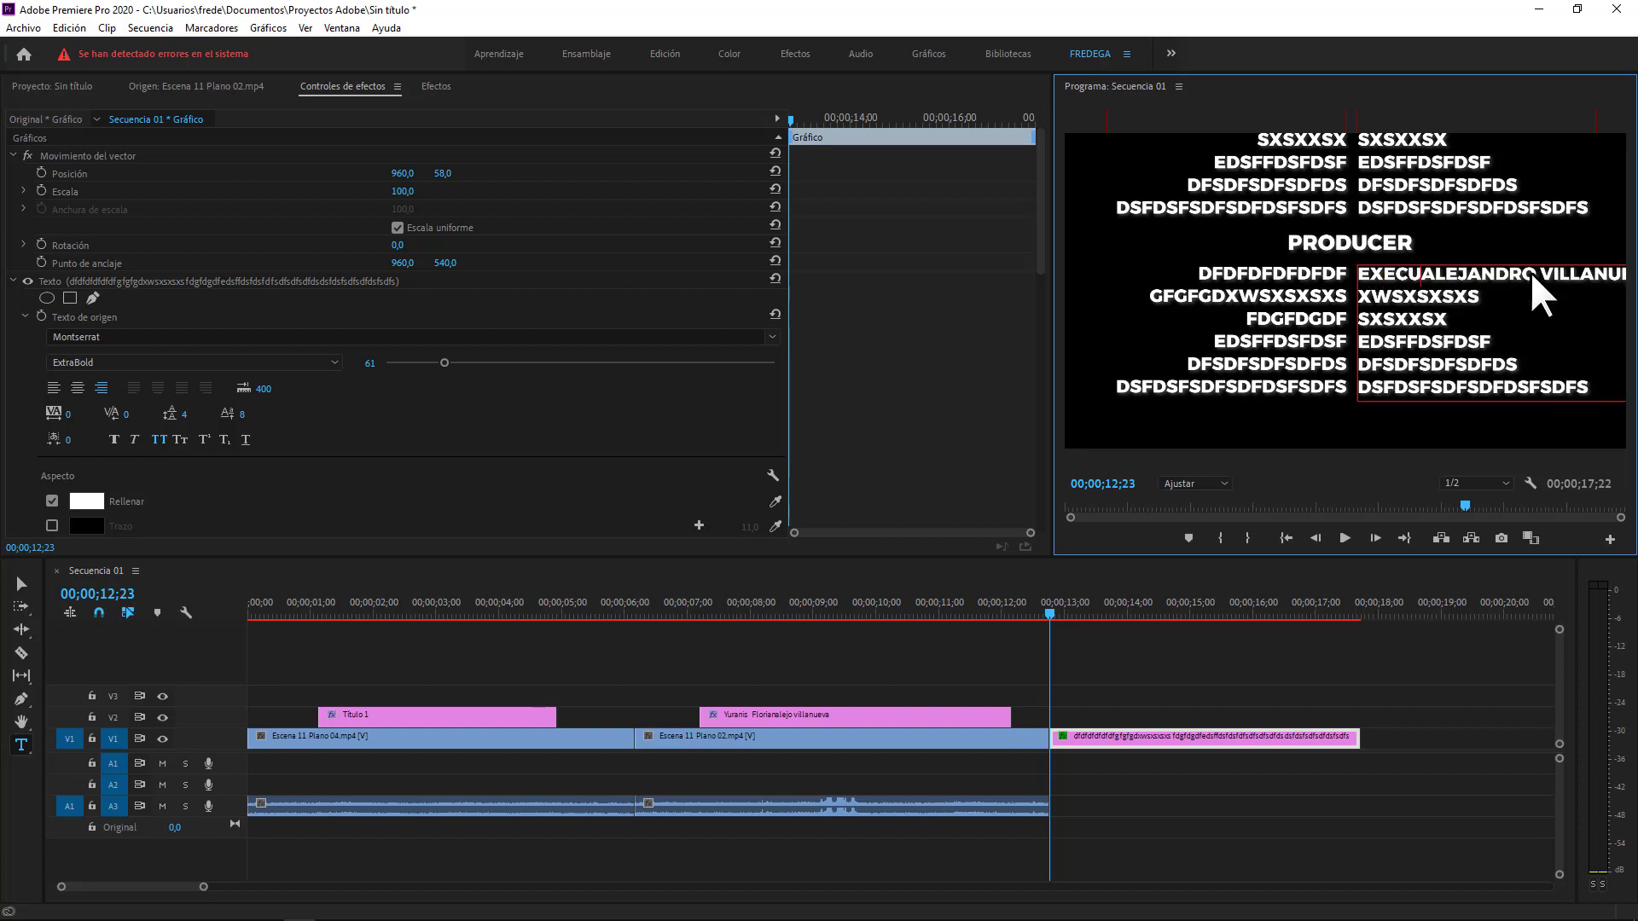
pyautogui.write('IVE ')
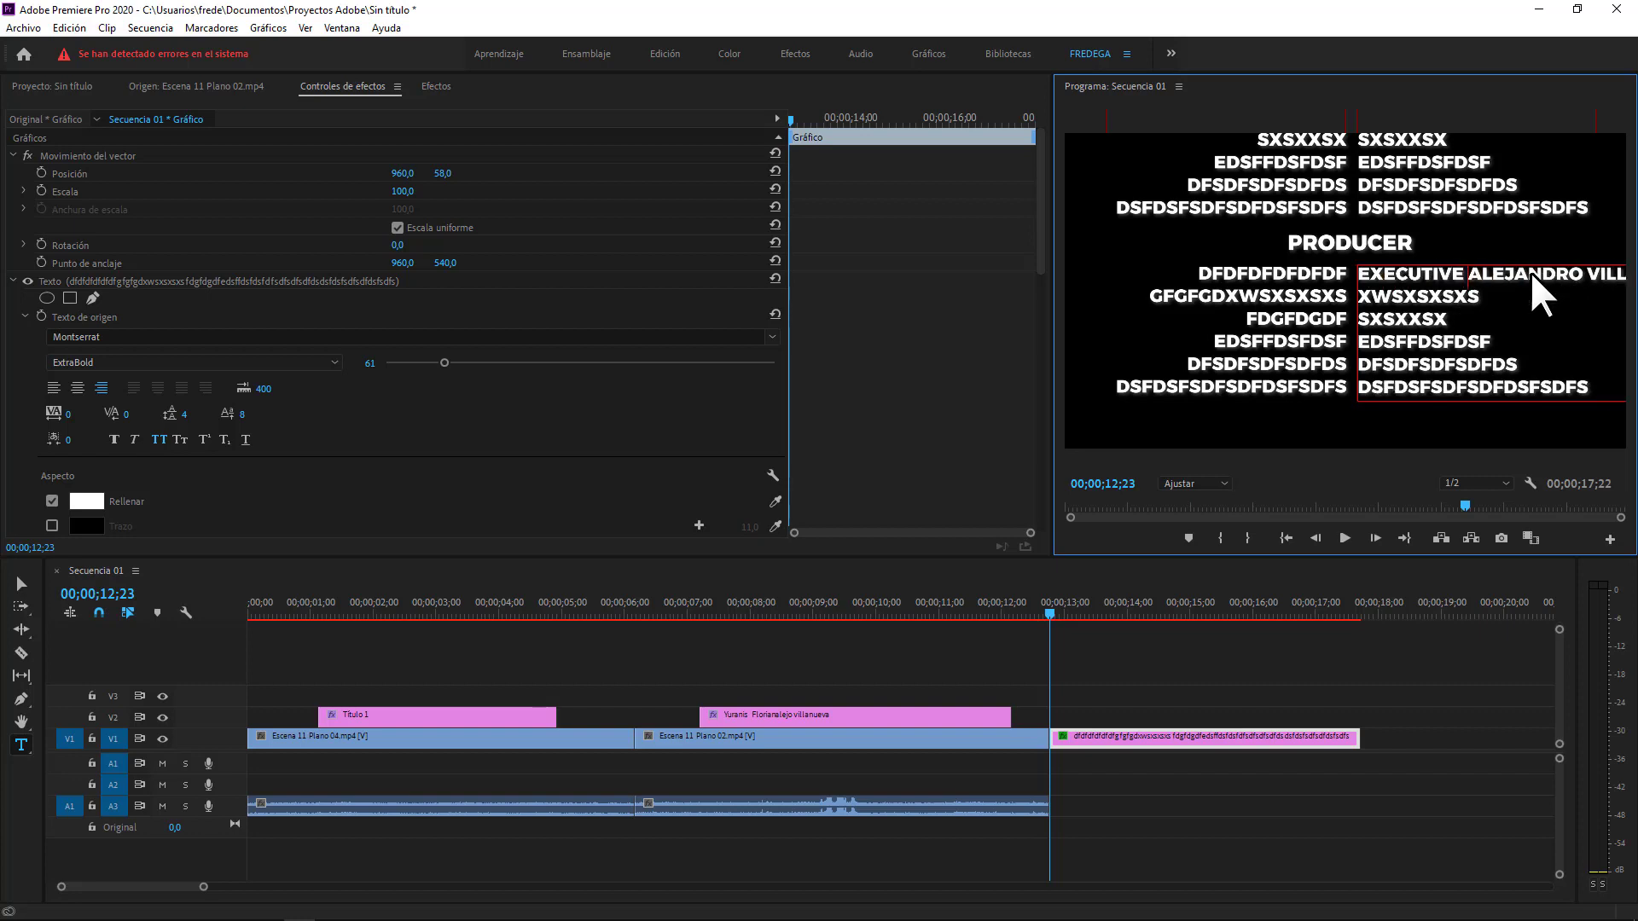
pyautogui.write('PRODUC')
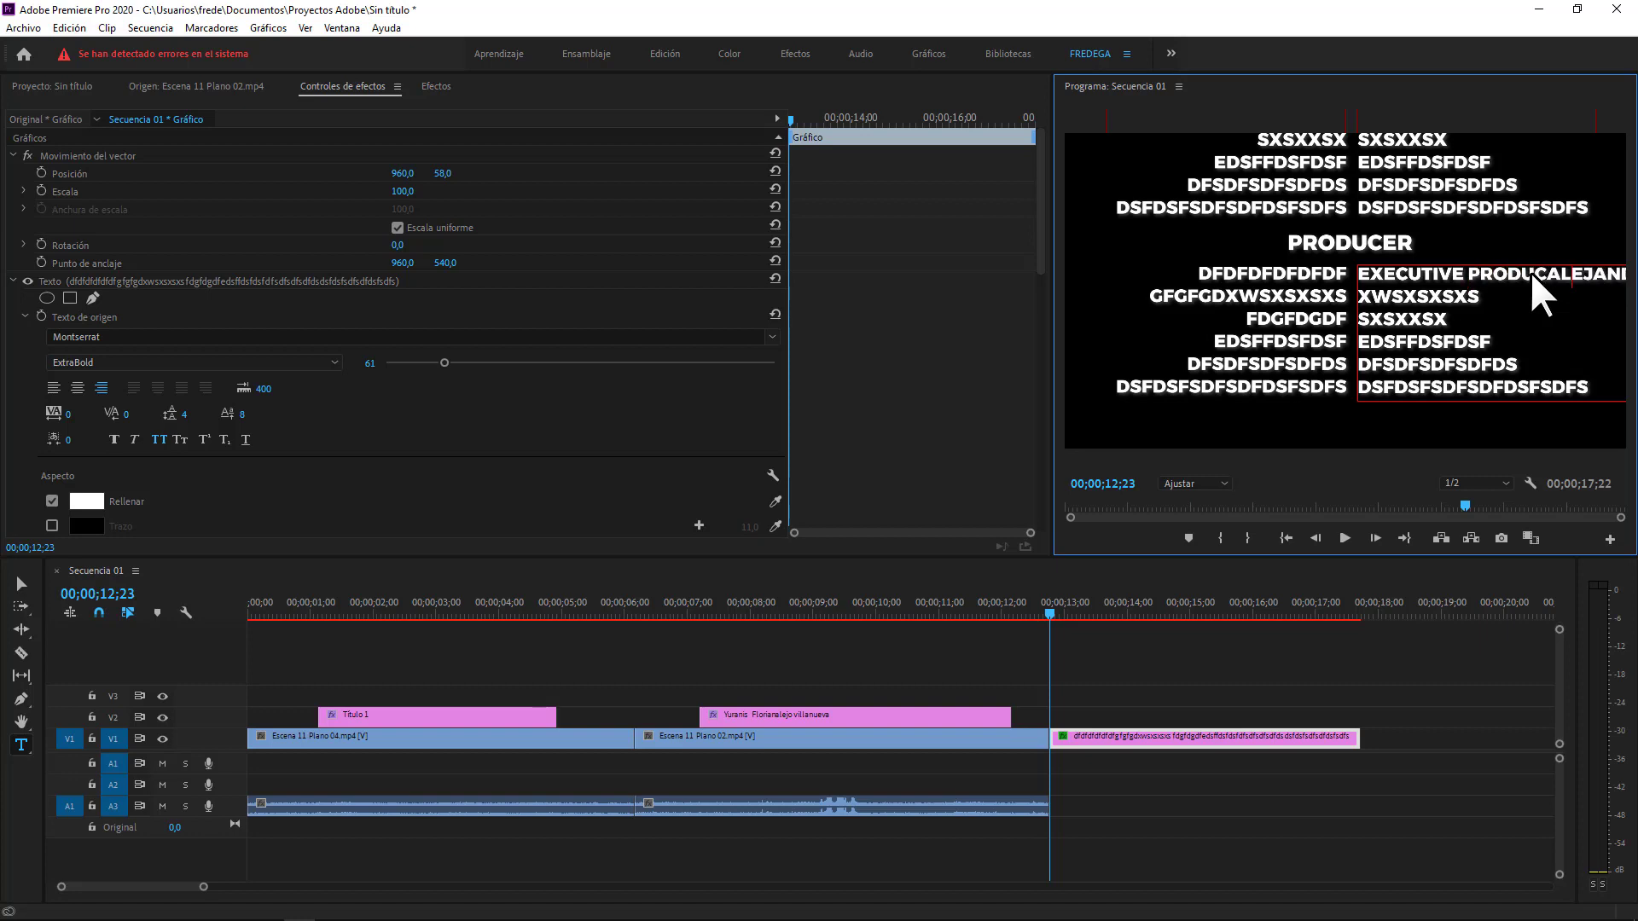
pyautogui.write('ER')
pyautogui.press('Return')
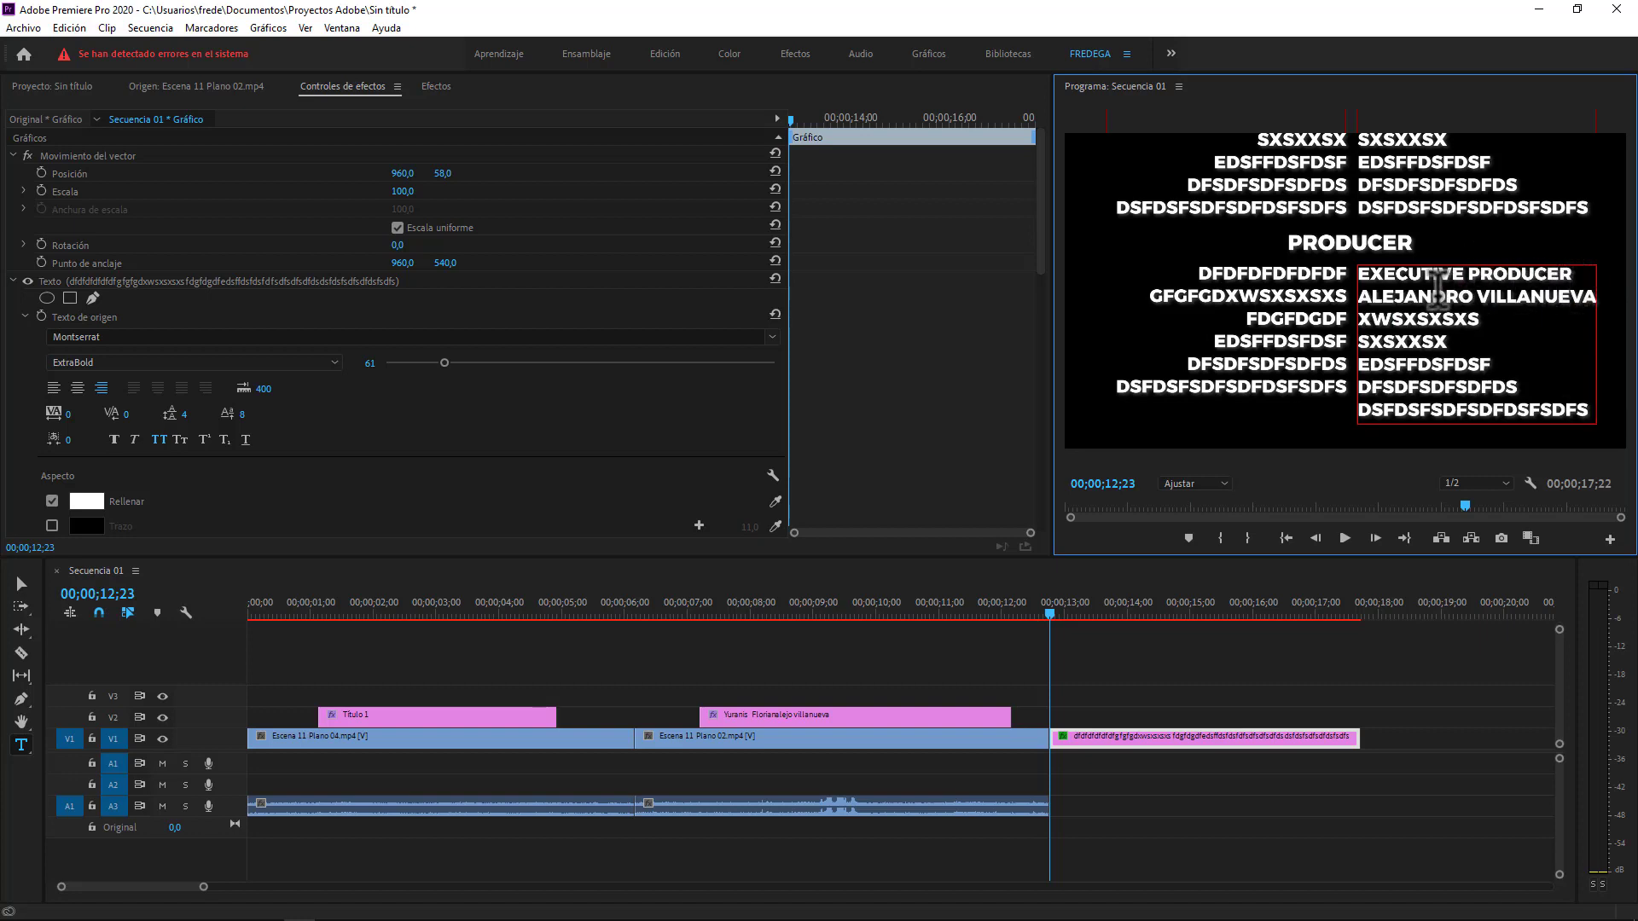
pyautogui.moveTo(1370, 296); pyautogui.dragTo(1485, 300)
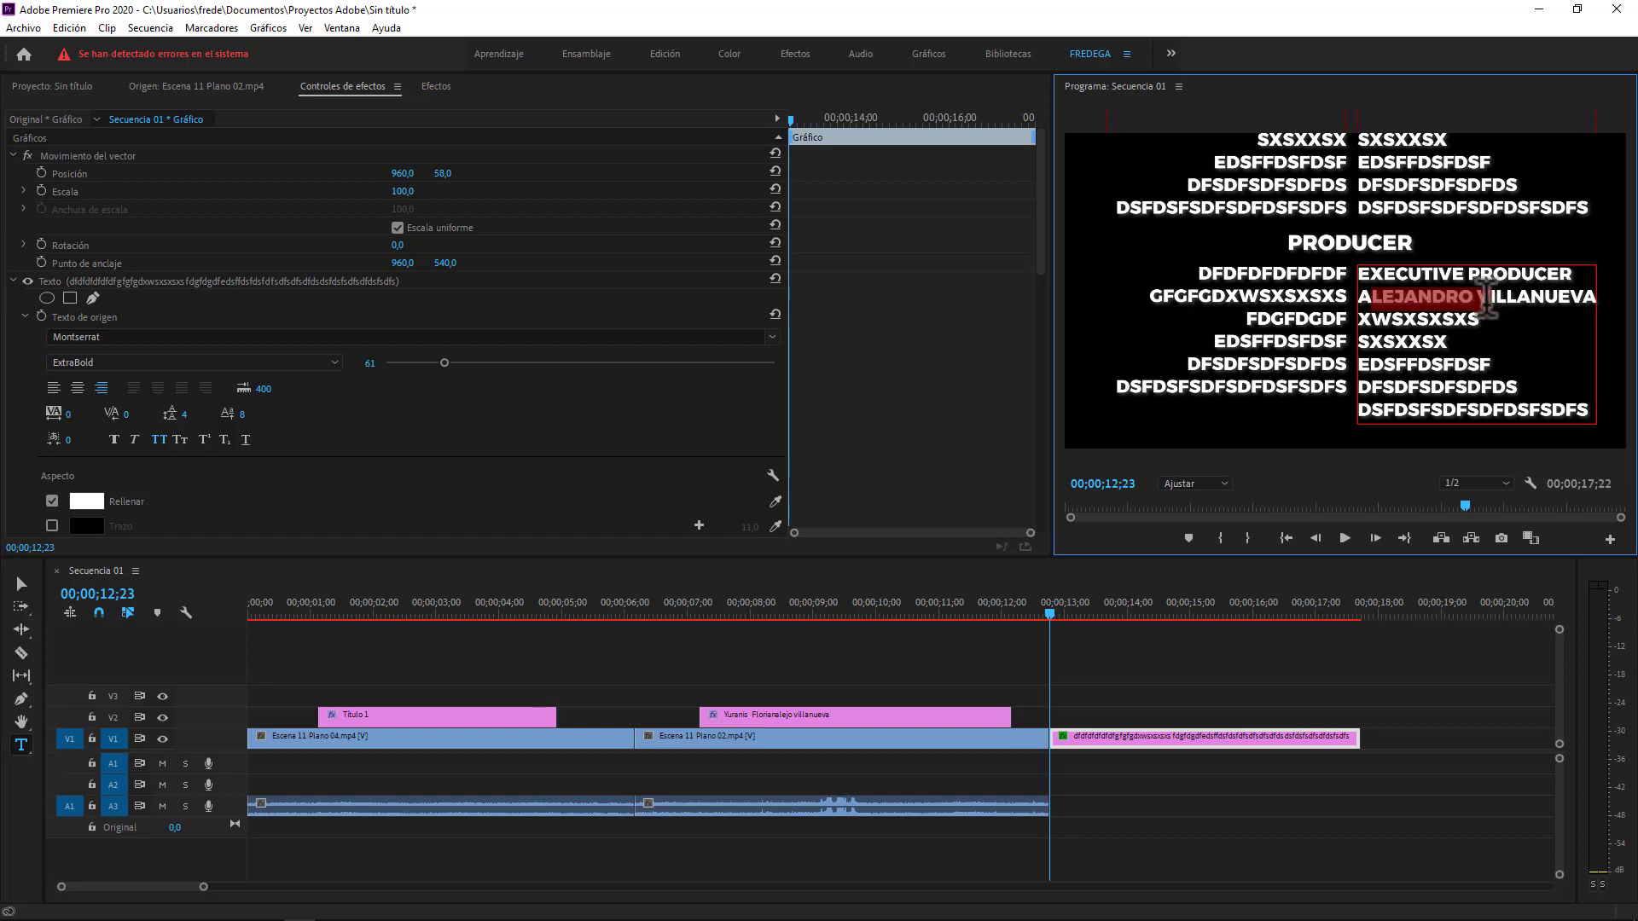
pyautogui.write('EDERE')
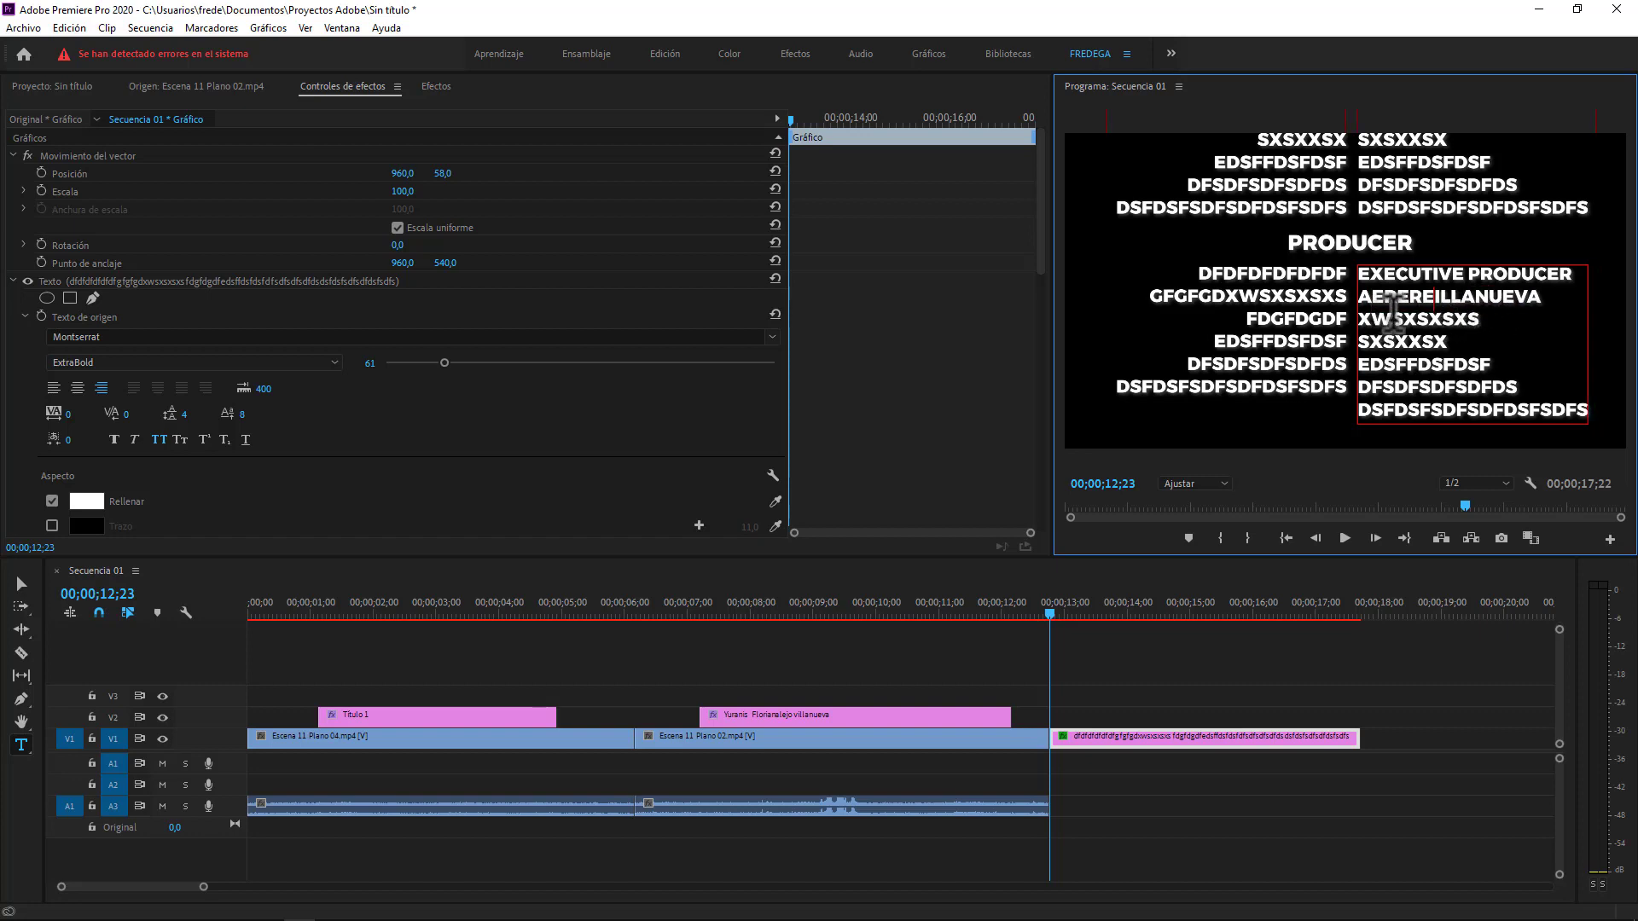
pyautogui.moveTo(1390, 319); pyautogui.dragTo(1442, 320)
pyautogui.write('ER')
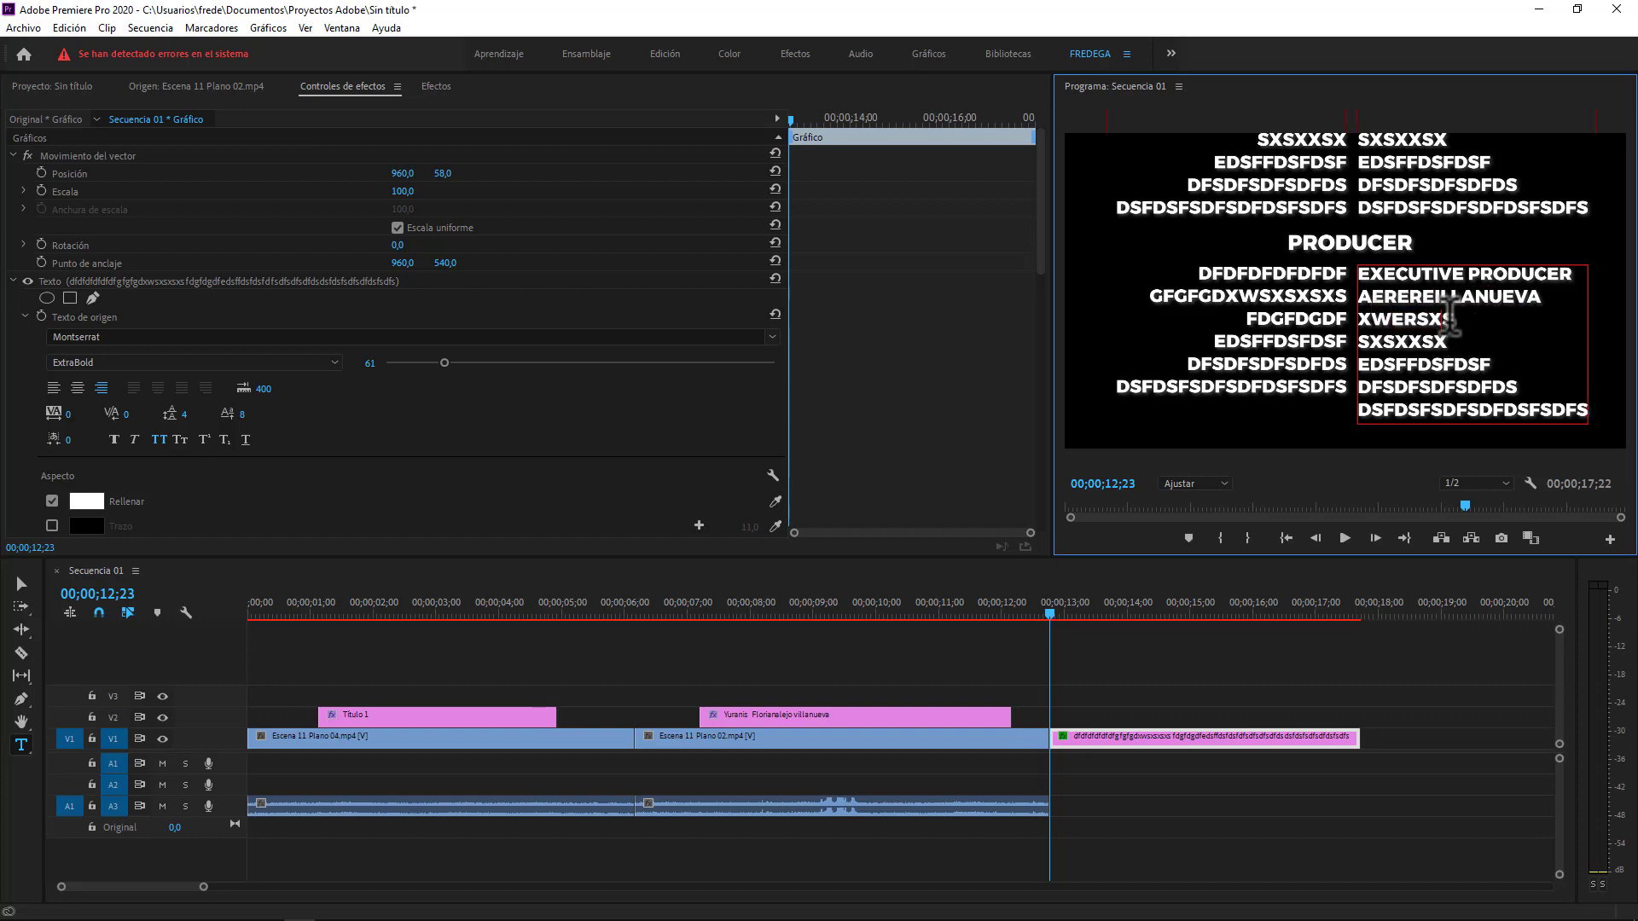
pyautogui.write('ERE')
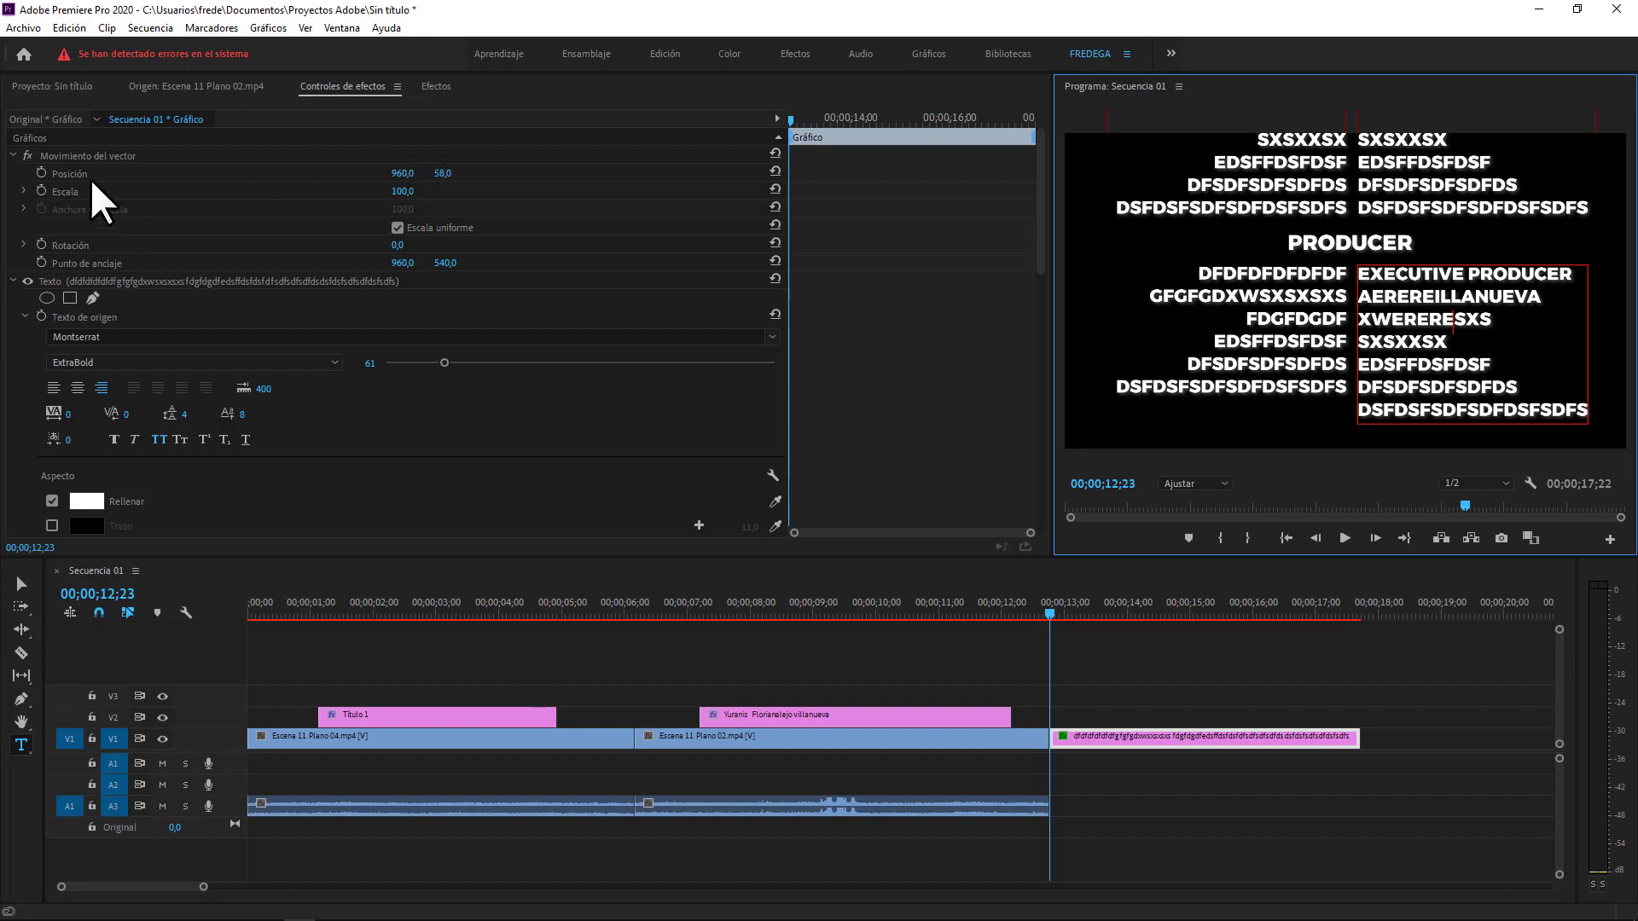
# Move the Cast graphic's Vector Motion Position Y to 1498, placing the credits below the frame
pyautogui.click(72, 154)
pyautogui.click(11, 280)
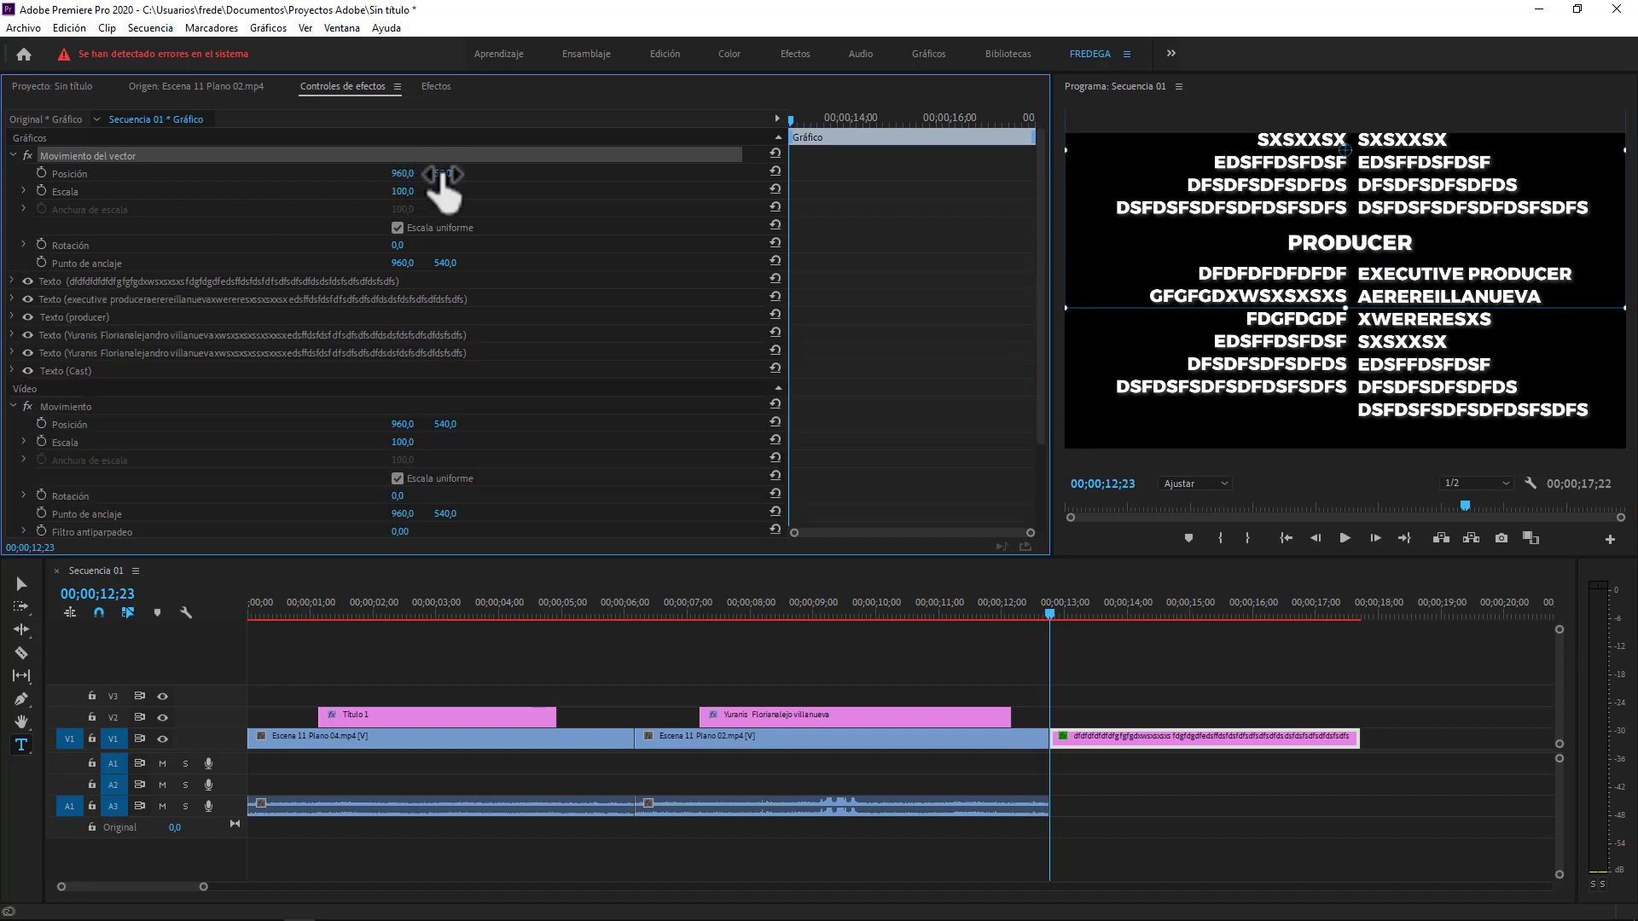
pyautogui.write('33')
pyautogui.press('Return')
pyautogui.moveTo(443, 173); pyautogui.dragTo(602, 173)
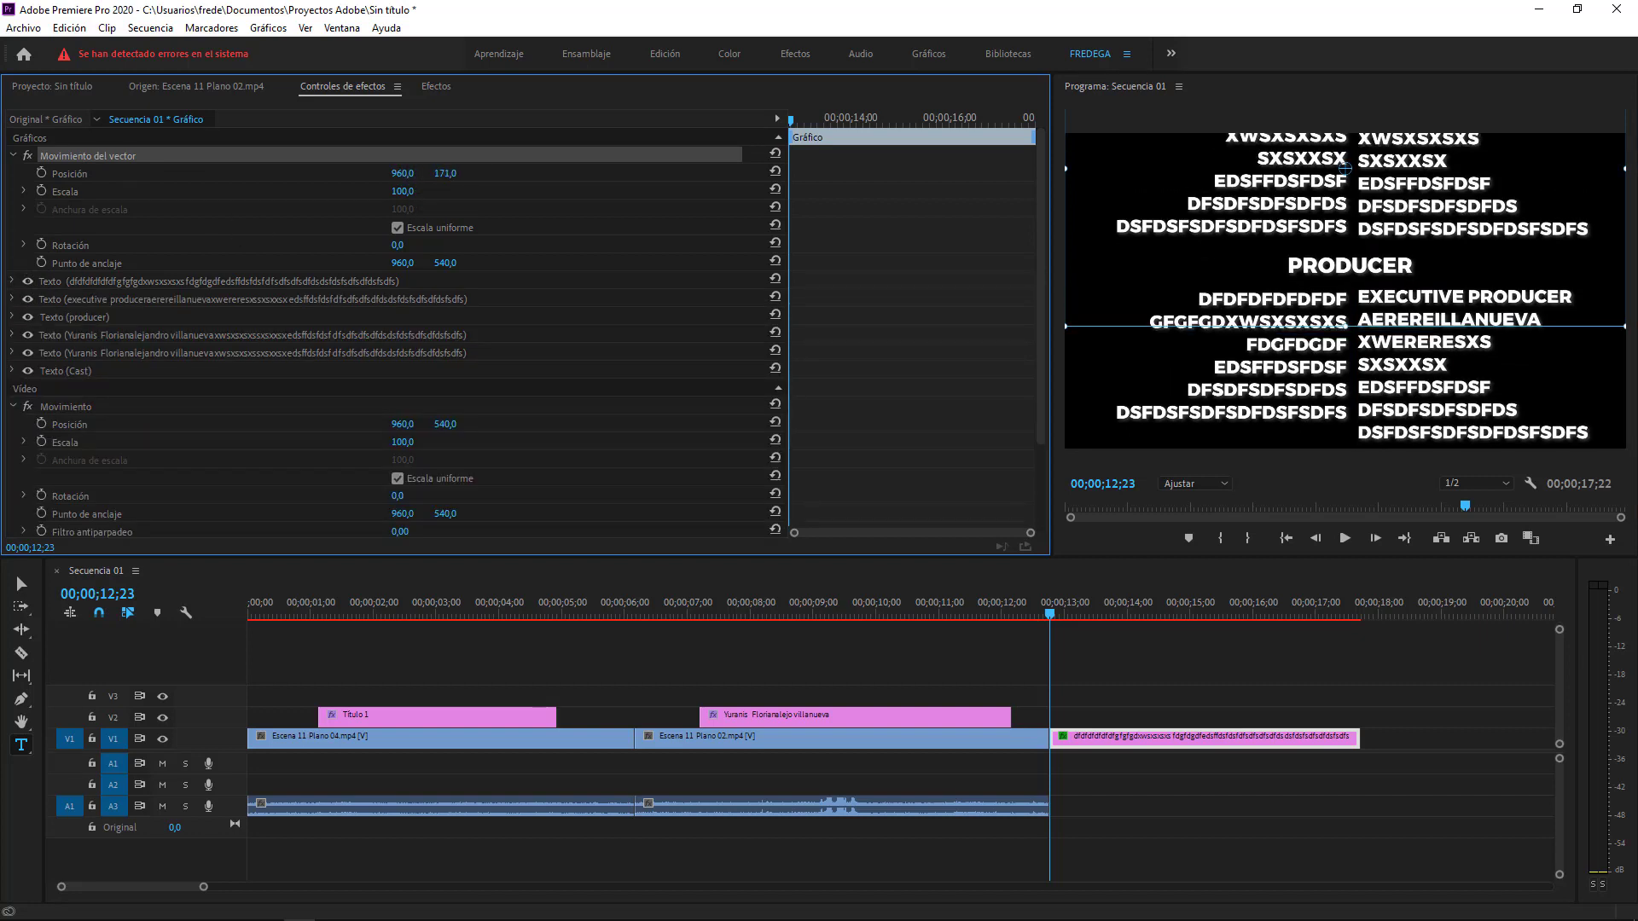
pyautogui.moveTo(446, 173); pyautogui.dragTo(475, 173)
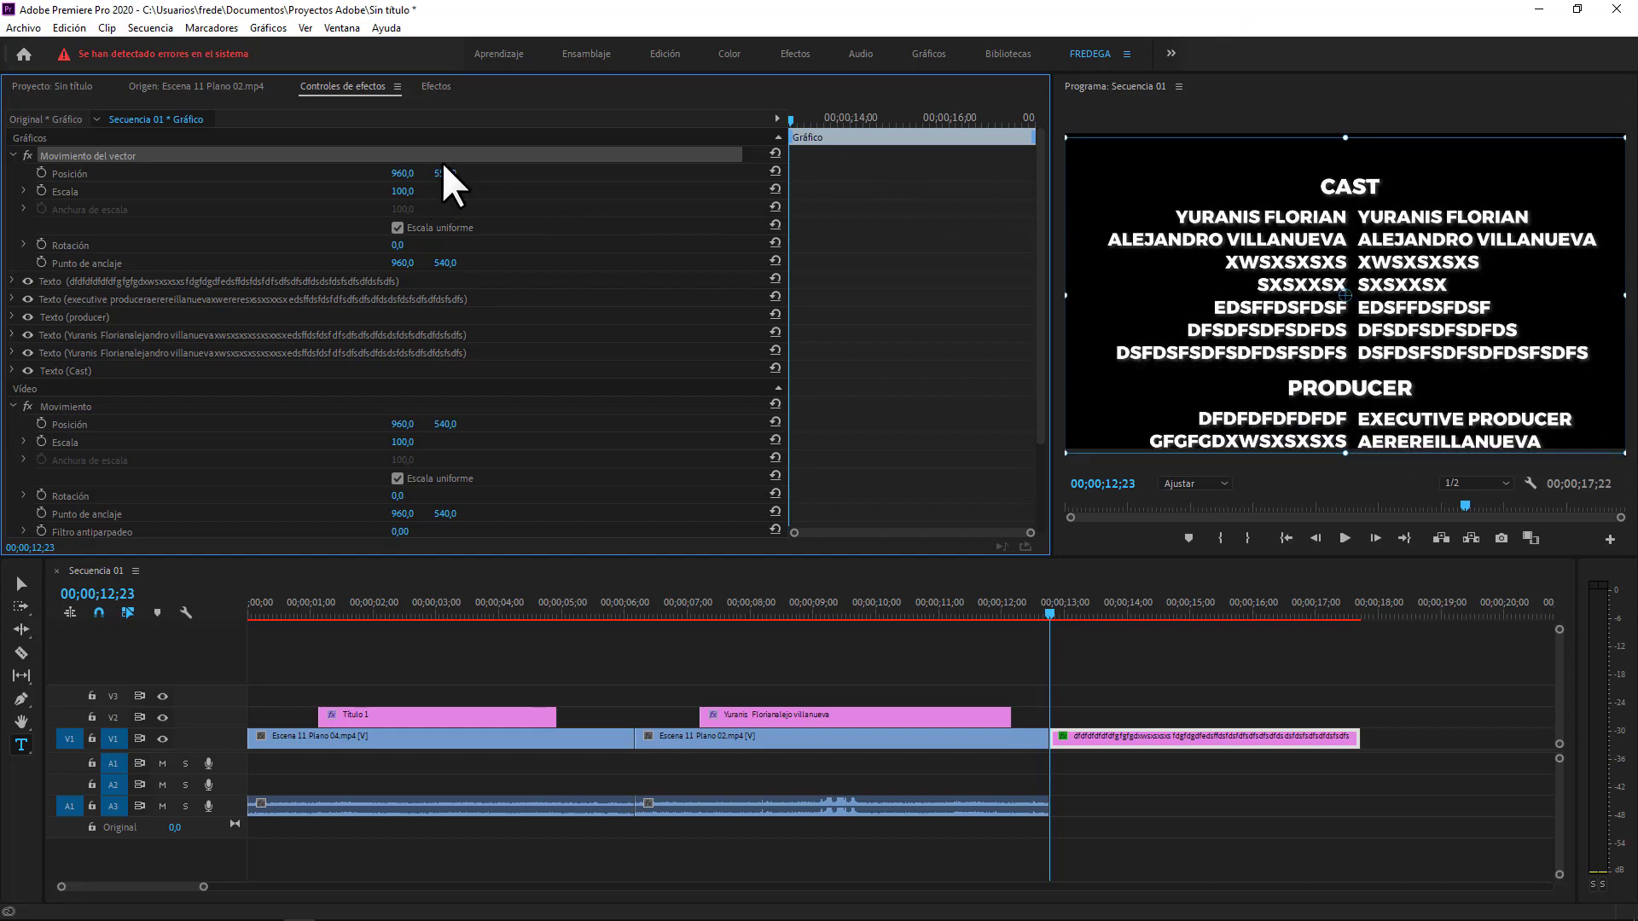
pyautogui.moveTo(442, 173); pyautogui.dragTo(663, 173)
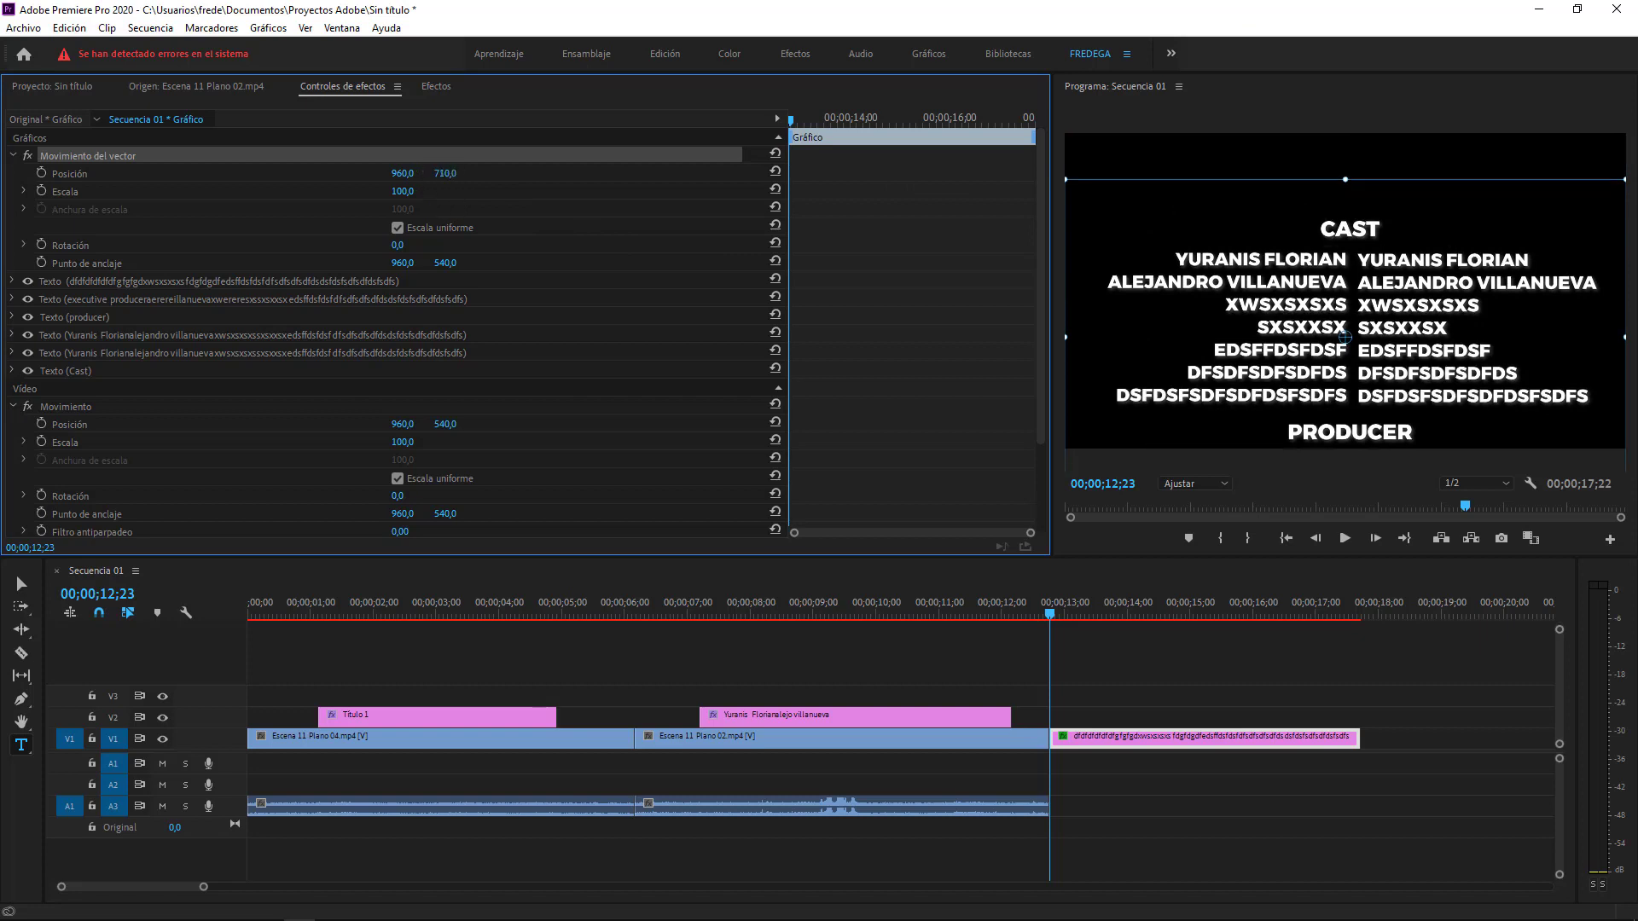
pyautogui.moveTo(446, 173)
pyautogui.mouseDown()
pyautogui.moveTo(529, 173)
pyautogui.moveTo(511, 173)
pyautogui.mouseUp()
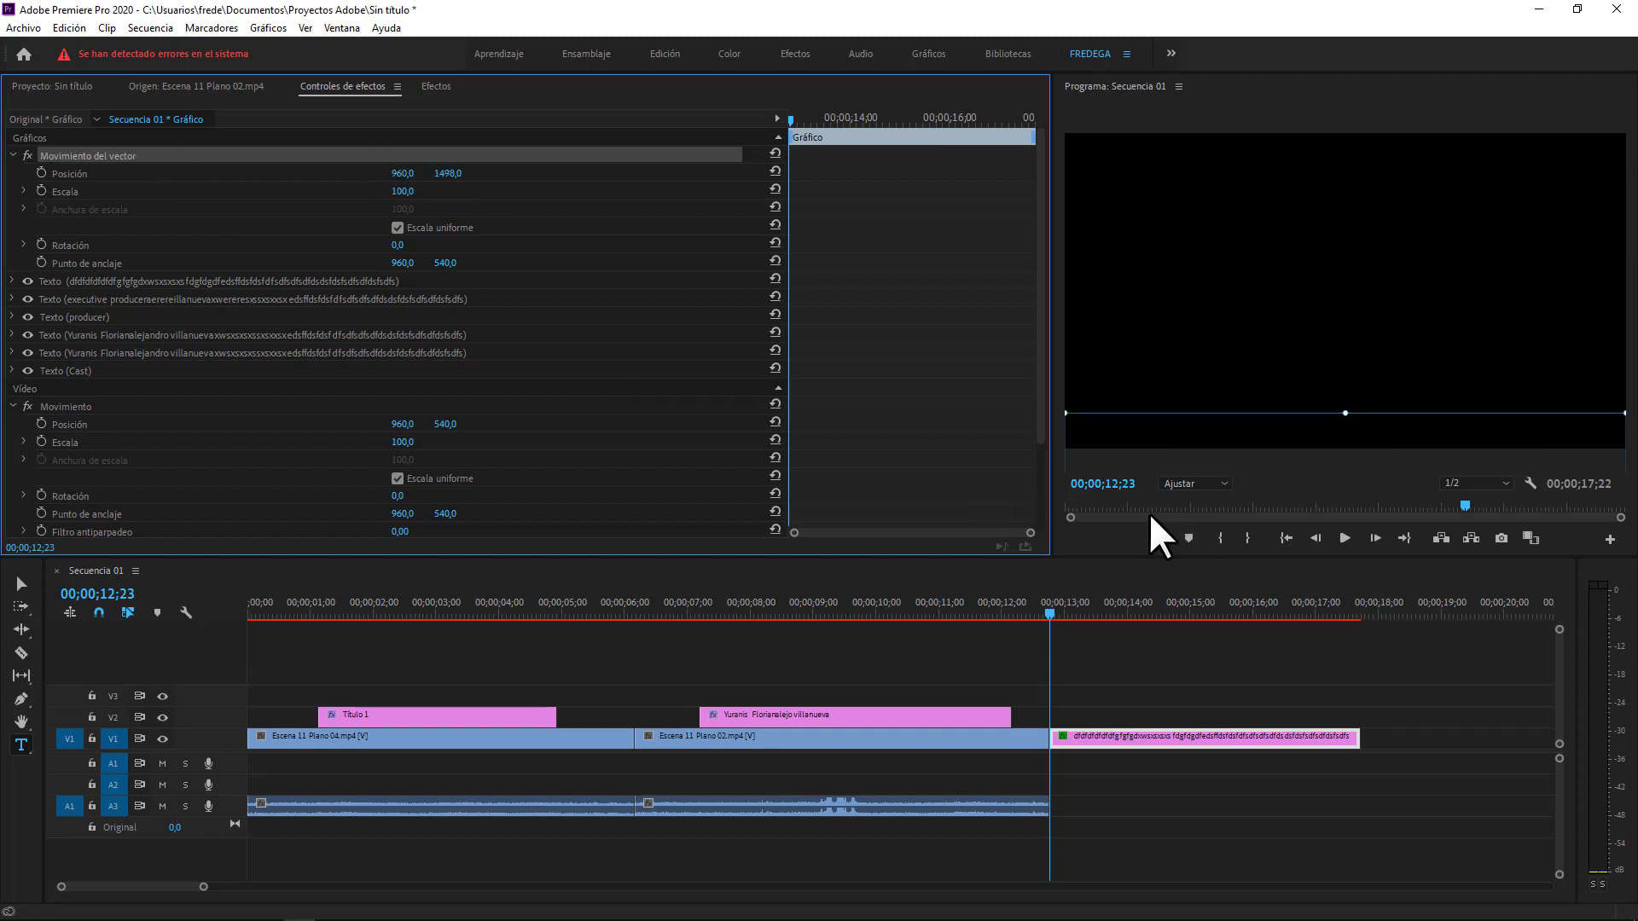
pyautogui.moveTo(786, 117); pyautogui.dragTo(58, 169)
# Keyframe the credits' position at 12;23 and at 17;20 with Position Y -935
pyautogui.click(38, 172)
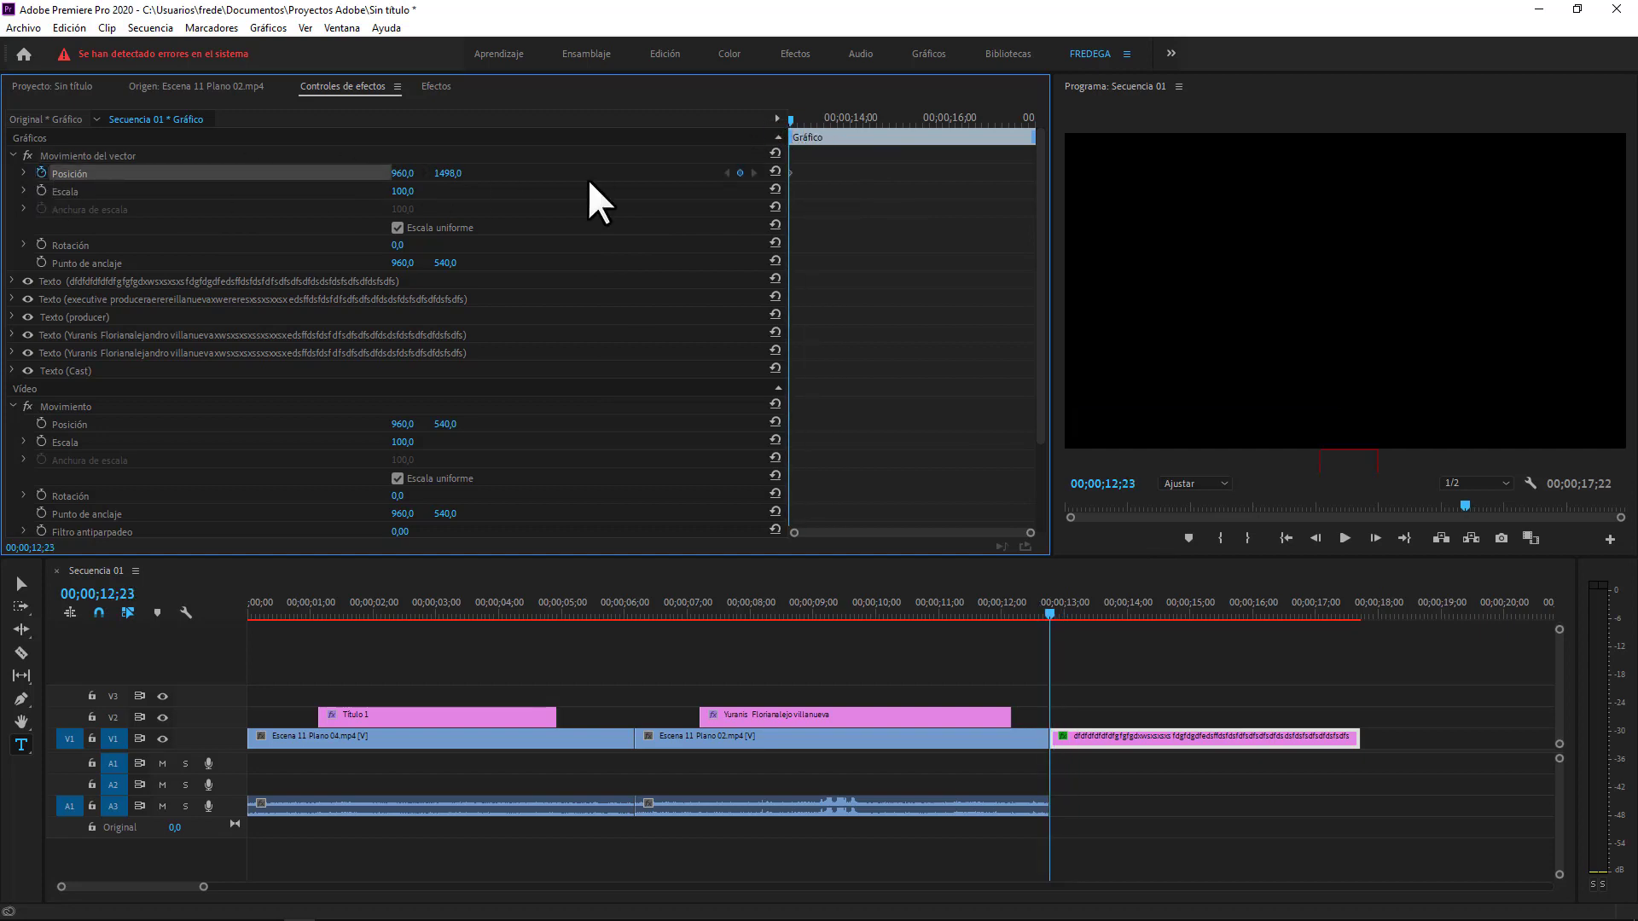
pyautogui.moveTo(792, 121); pyautogui.dragTo(1037, 114)
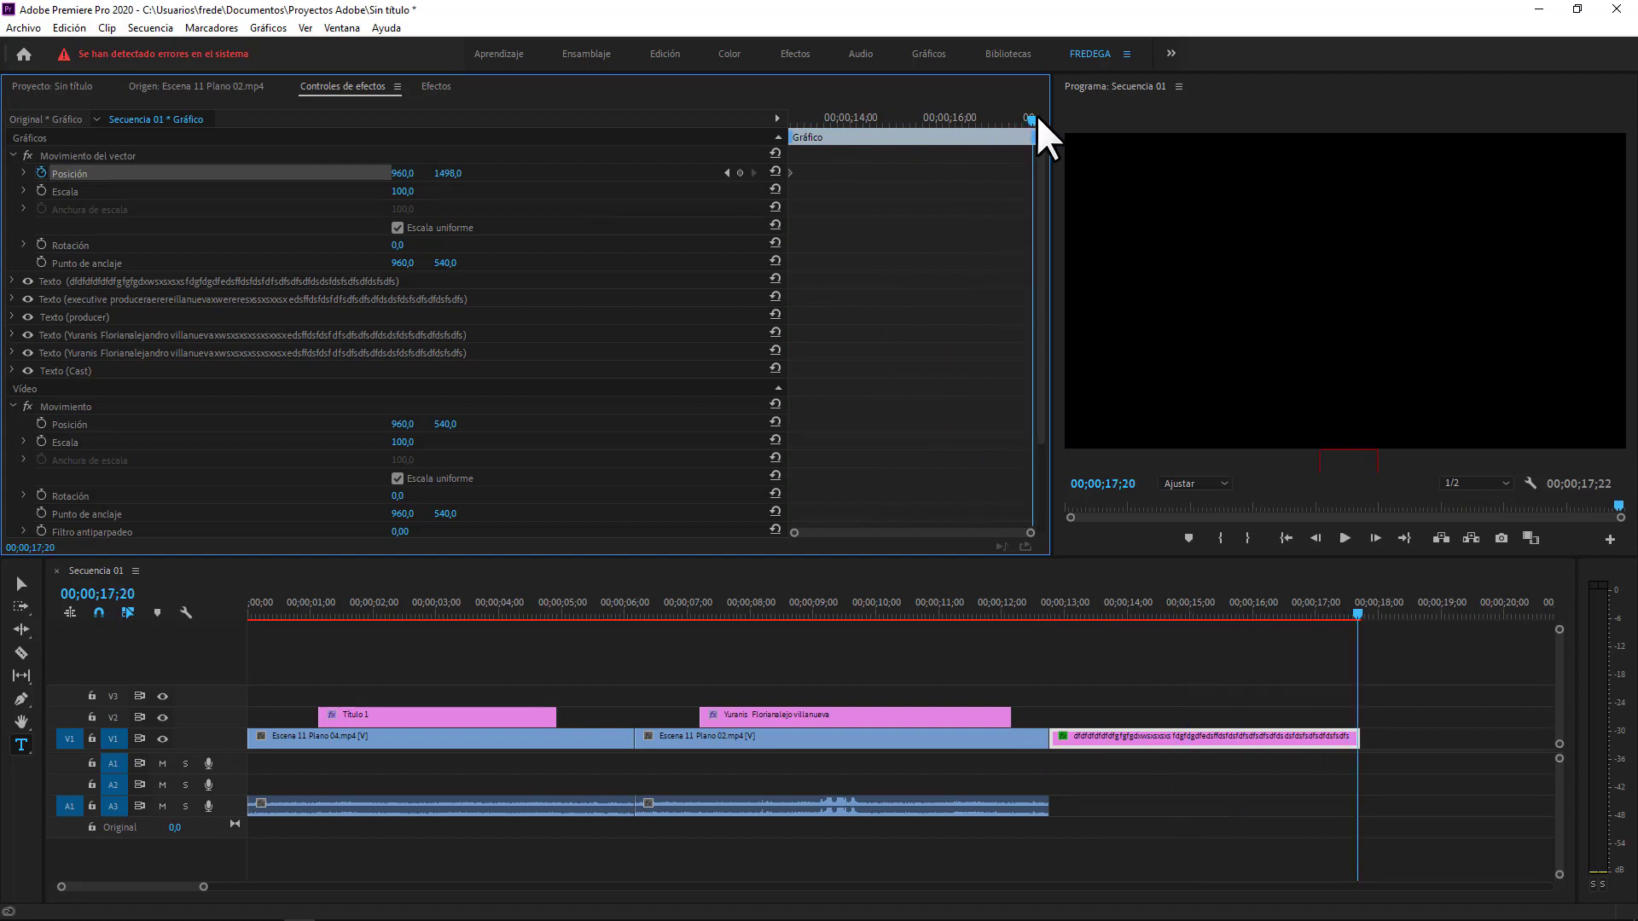
pyautogui.click(728, 173)
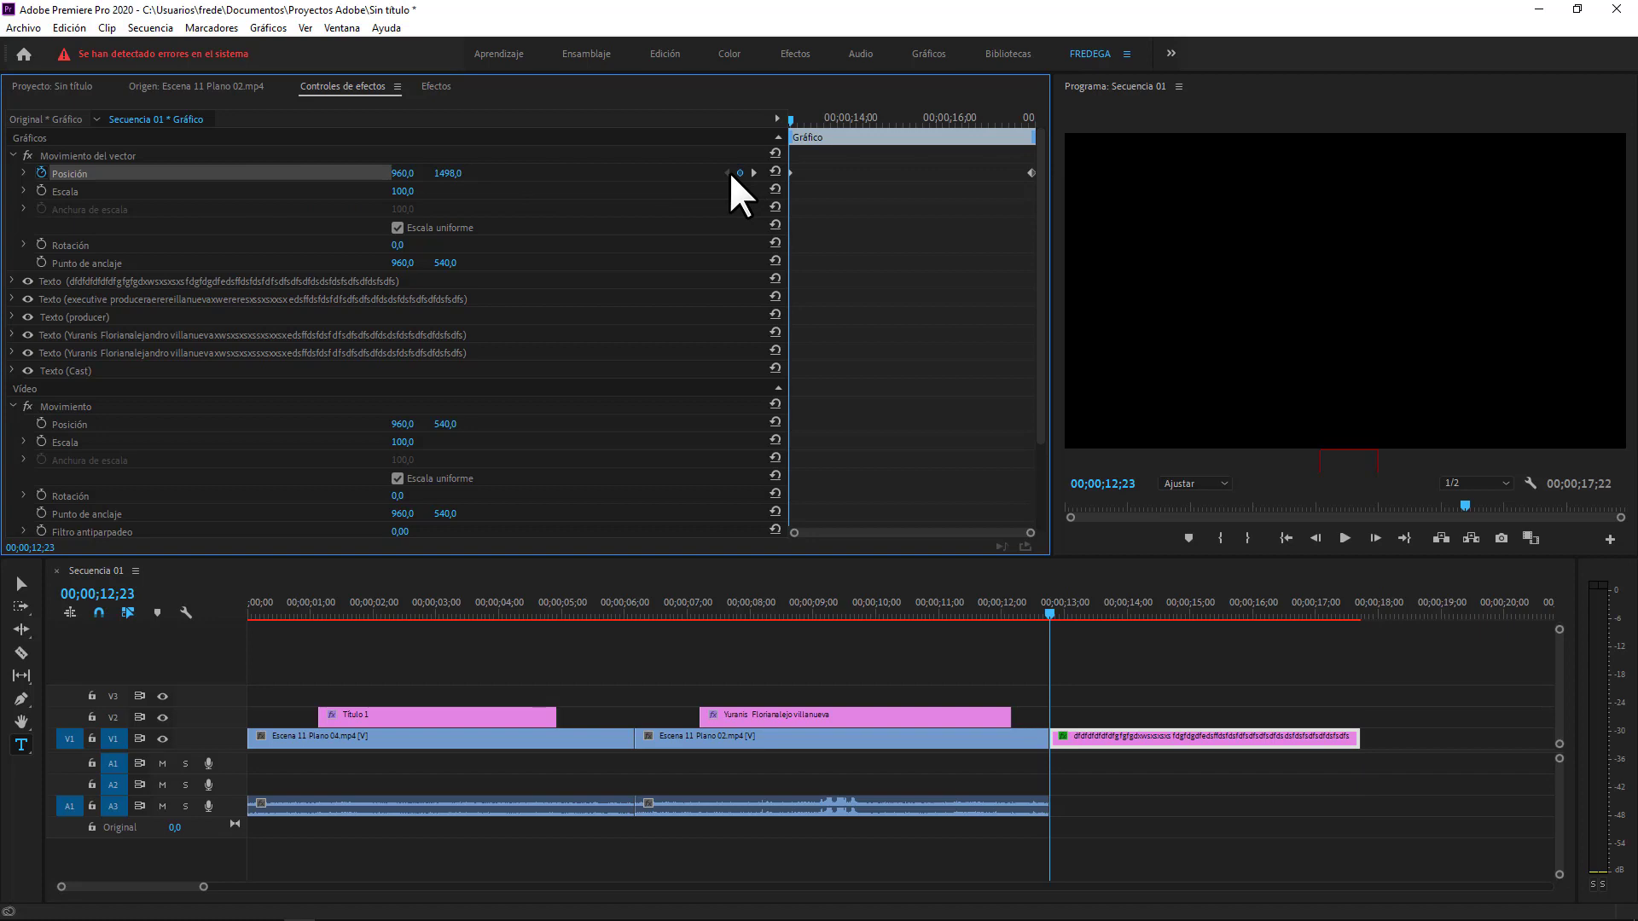
pyautogui.click(753, 173)
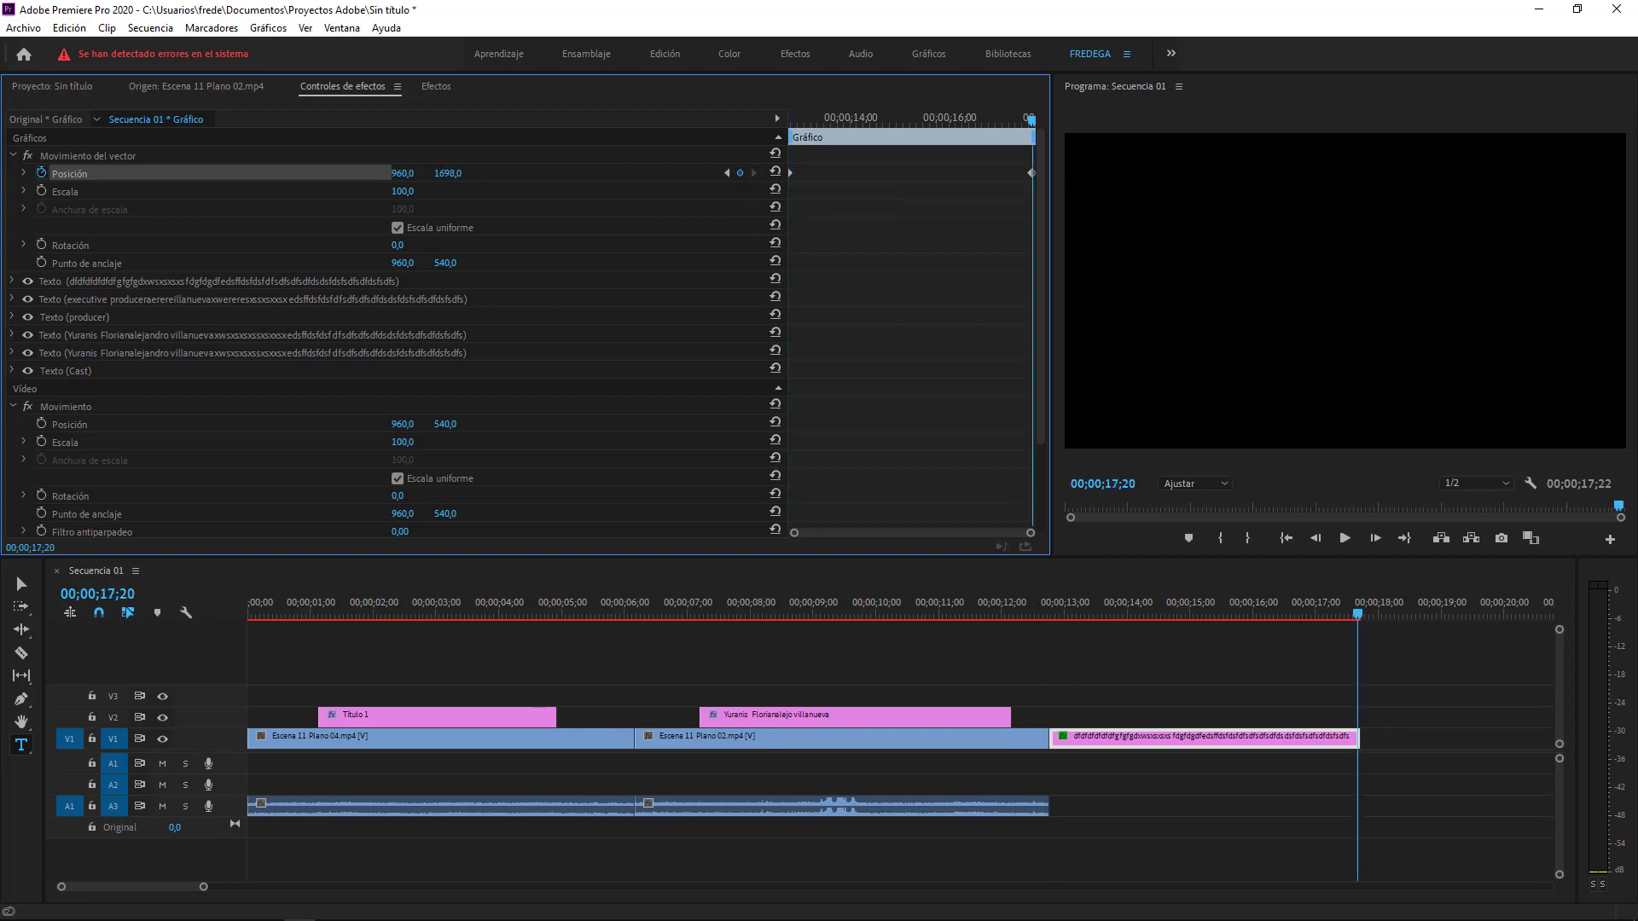
pyautogui.moveTo(447, 173)
pyautogui.mouseDown()
pyautogui.moveTo(454, 161)
pyautogui.moveTo(437, 178)
pyautogui.mouseUp()
pyautogui.click(1042, 611)
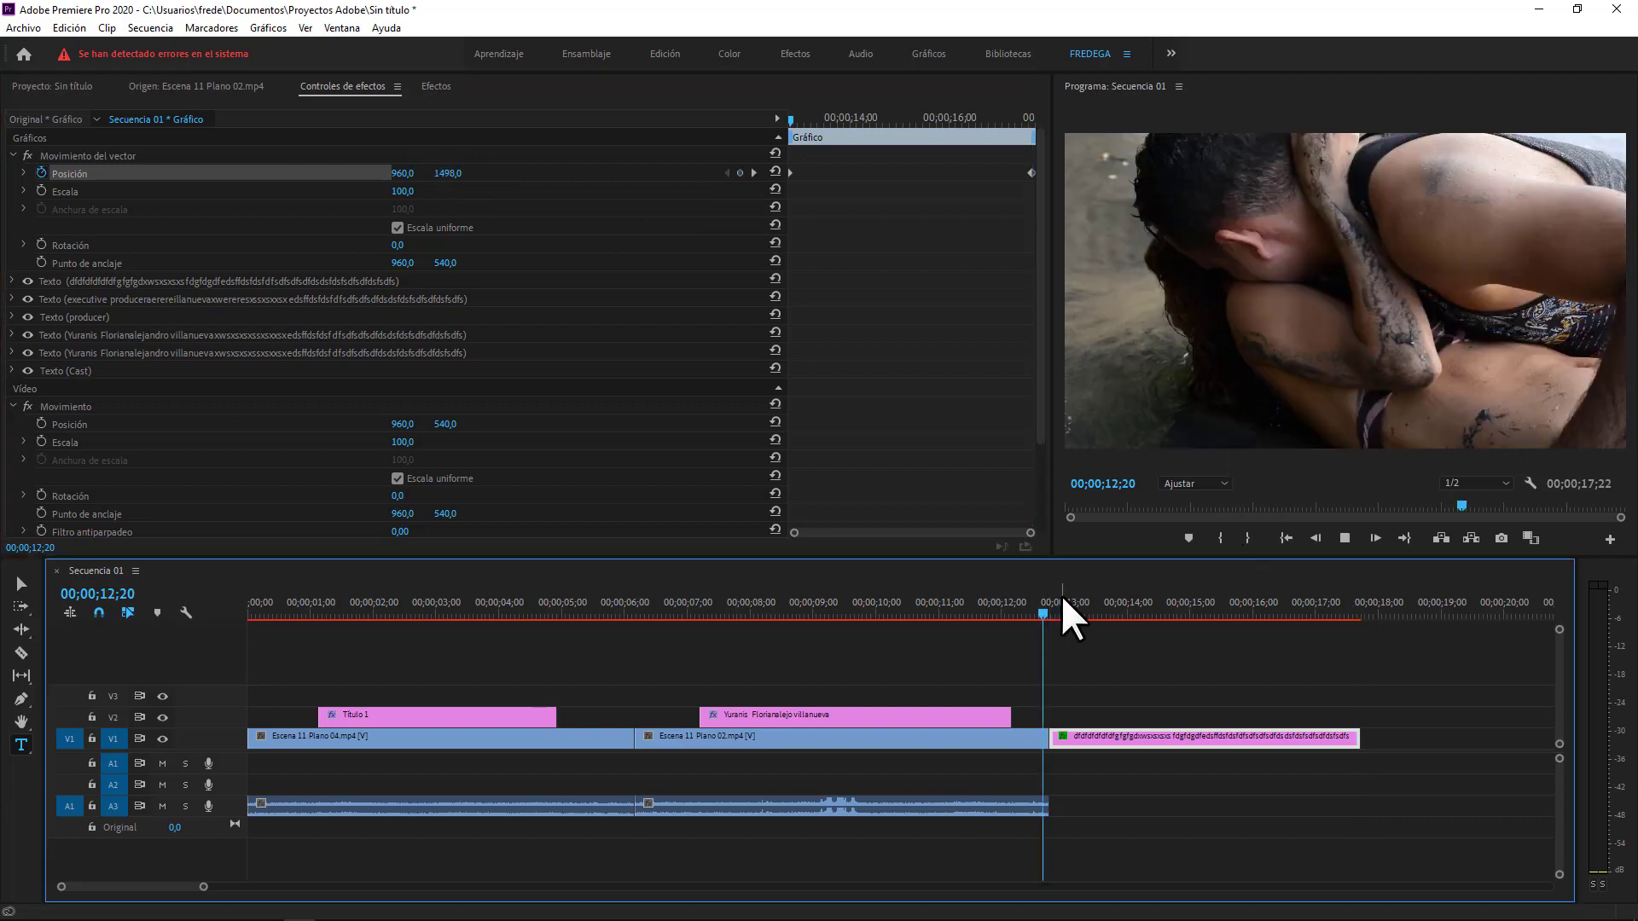
pyautogui.press('space')
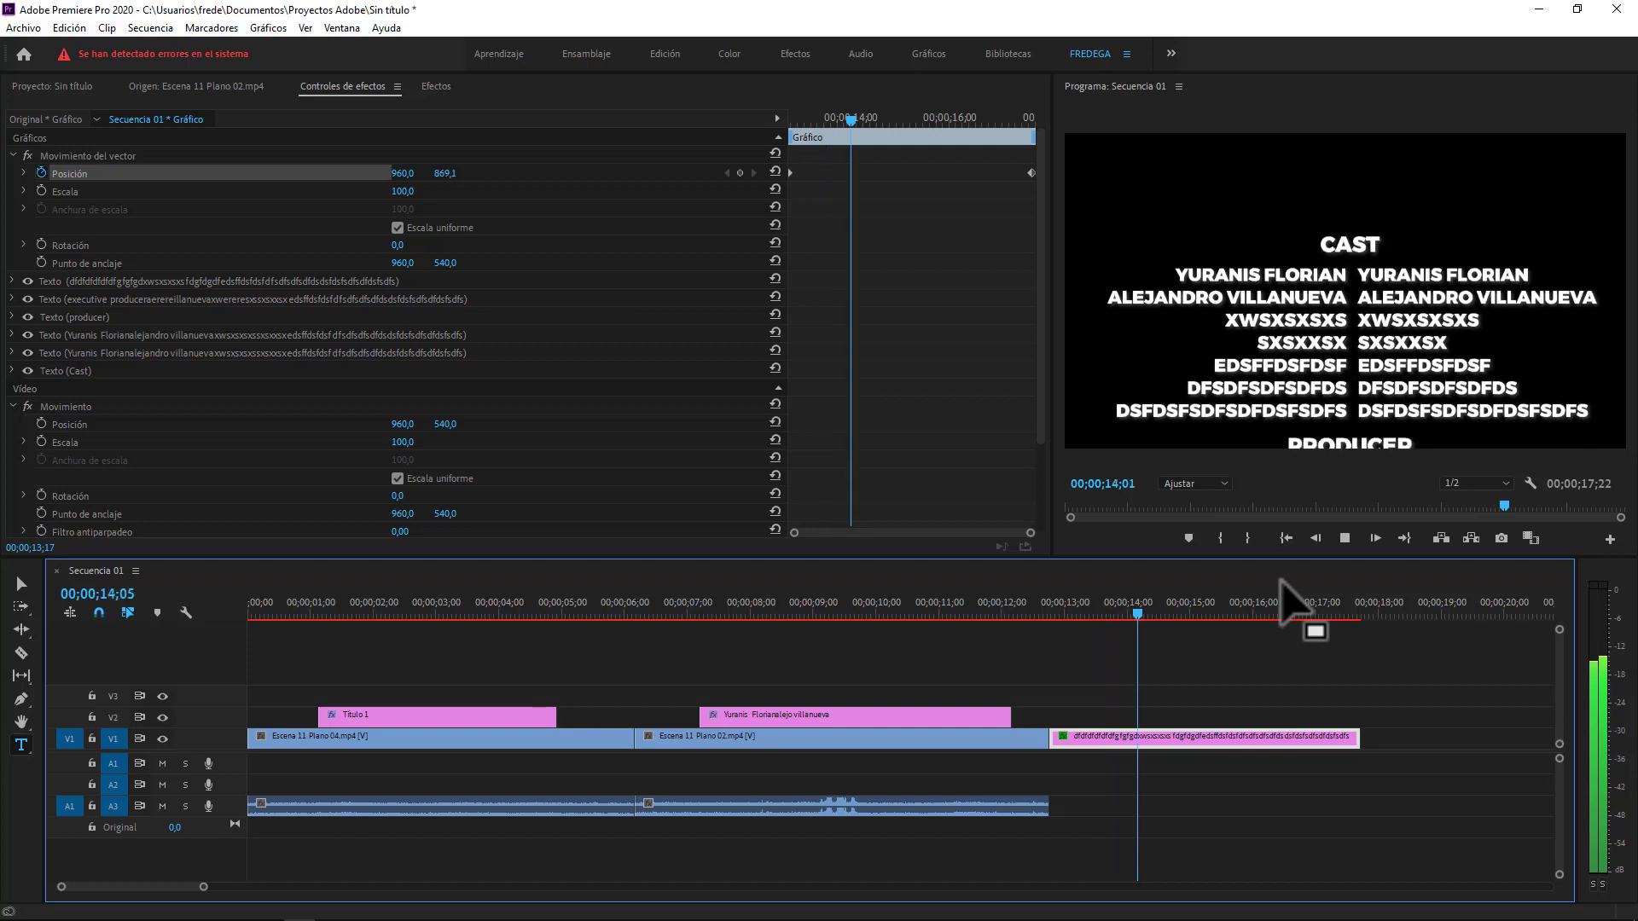
pyautogui.press('j')
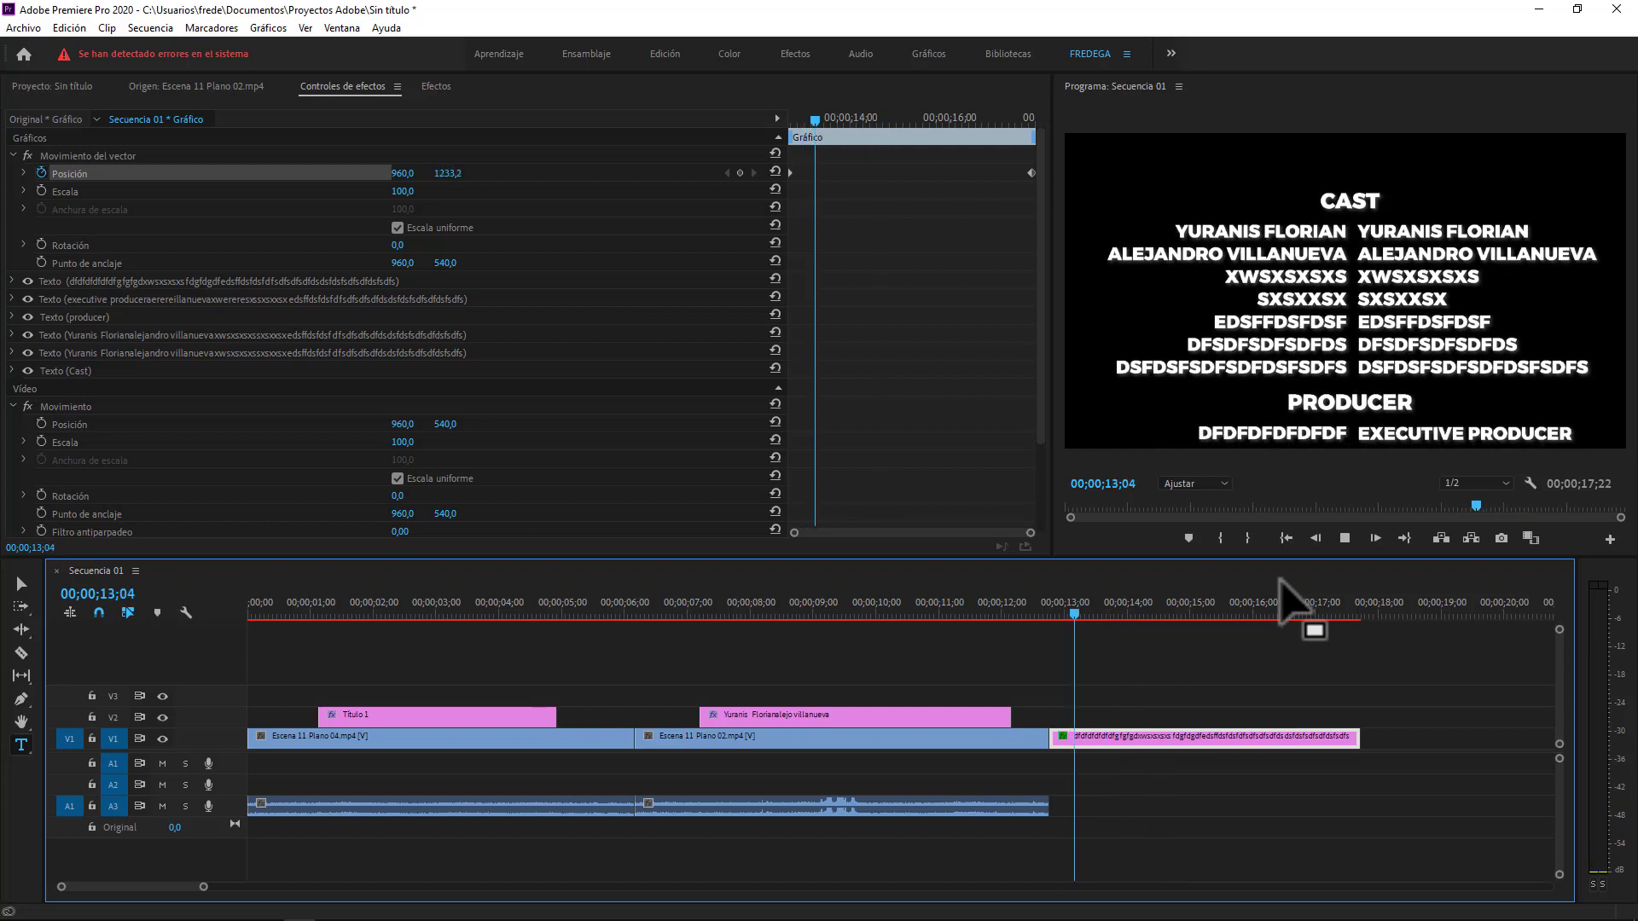
pyautogui.press('l')
pyautogui.press('l')
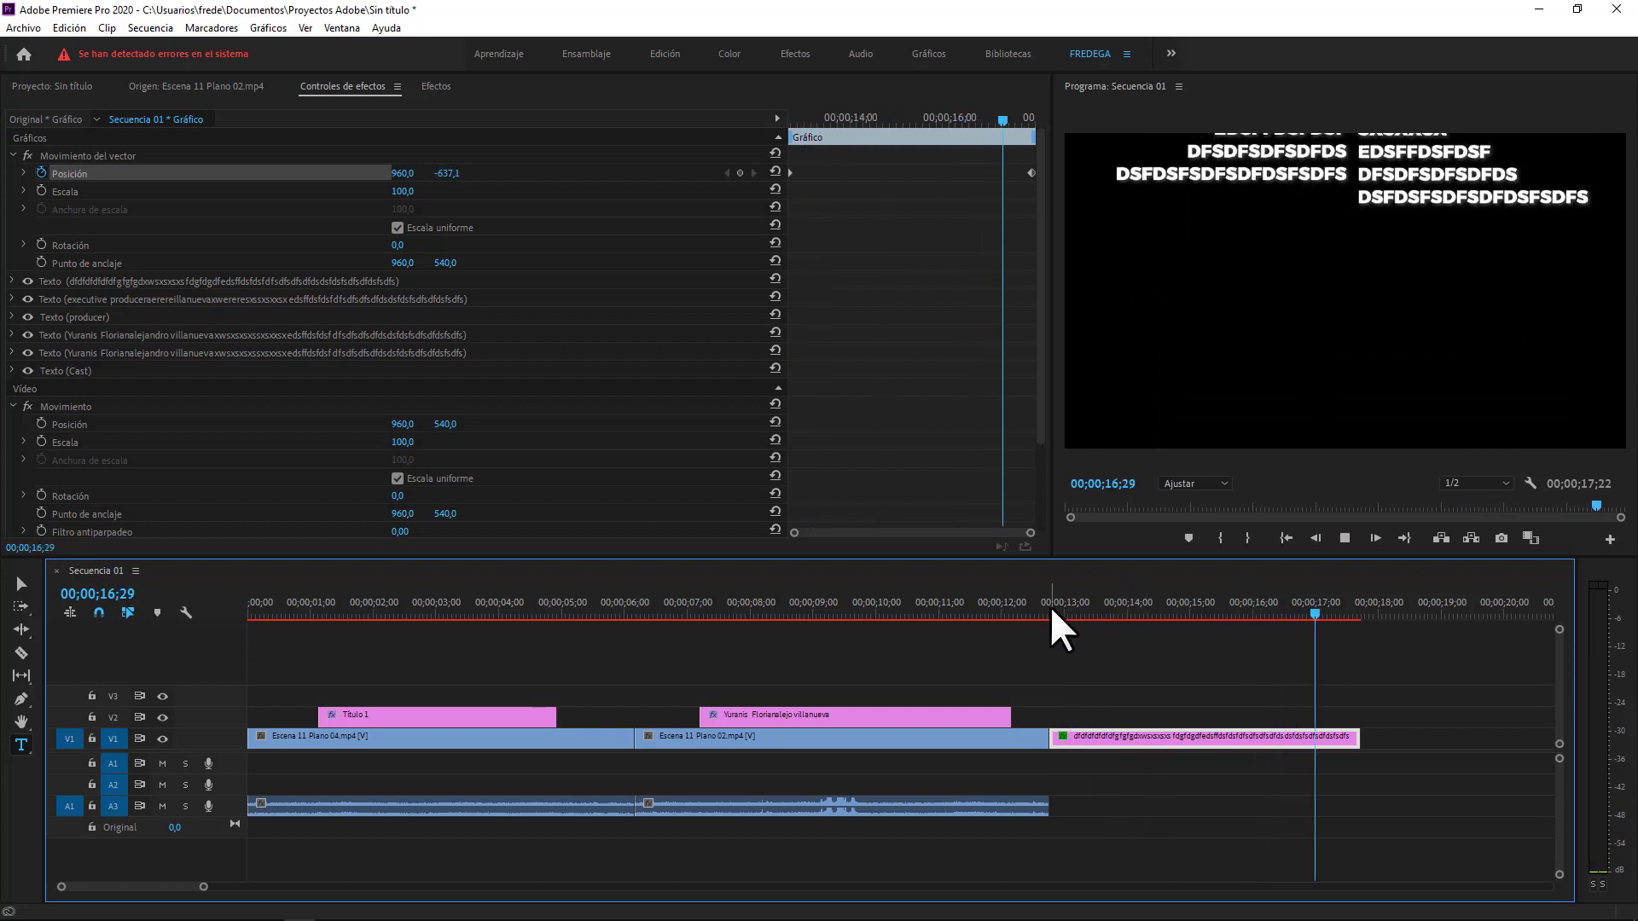